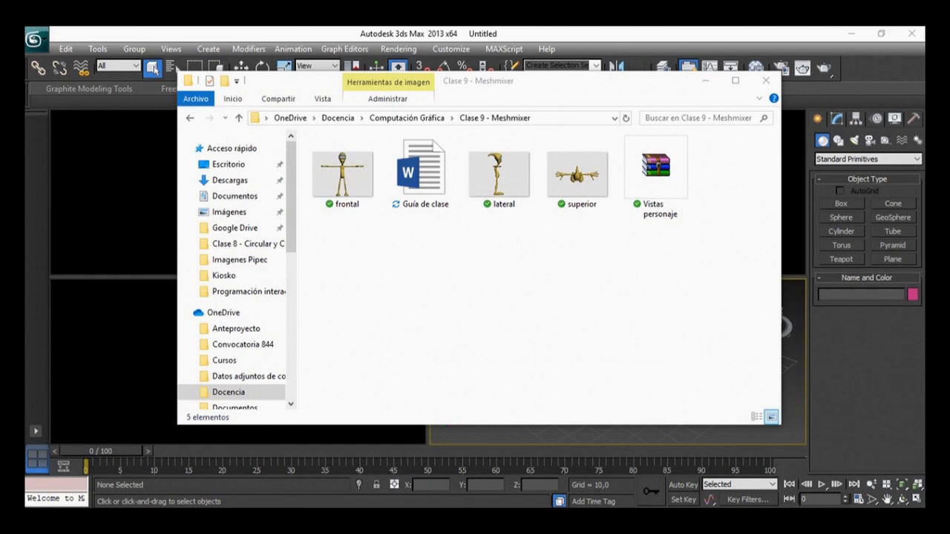
# Step: Minimize the image folder window and maximize the Perspective viewport to fill the whole view area
pyautogui.click(705, 80)
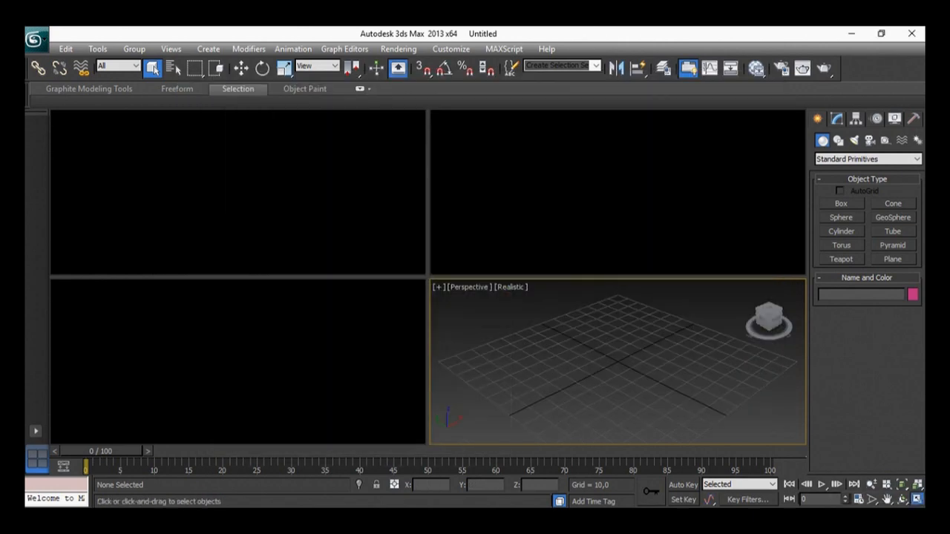
pyautogui.hotkey('alt', 'w')
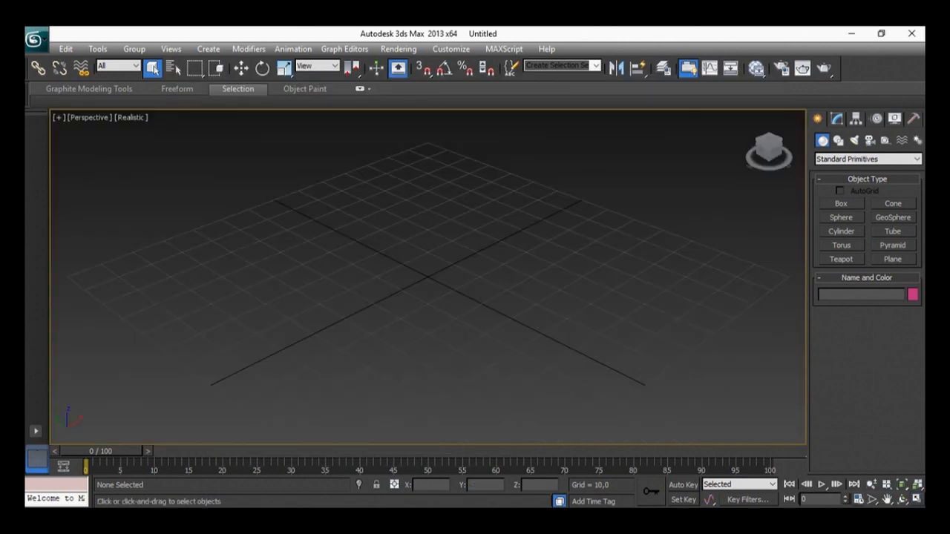
pyautogui.click(918, 499)
pyautogui.click(917, 499)
# Step: Draw a standard plane about 110 long by 99 wide on the grid and move it along Y to about -4.6
pyautogui.click(893, 260)
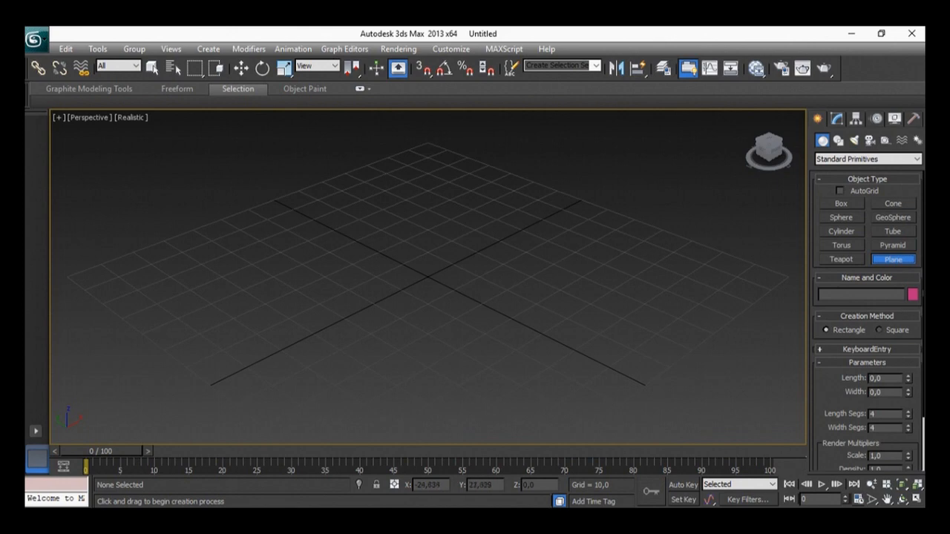
pyautogui.moveTo(261, 256); pyautogui.dragTo(795, 269)
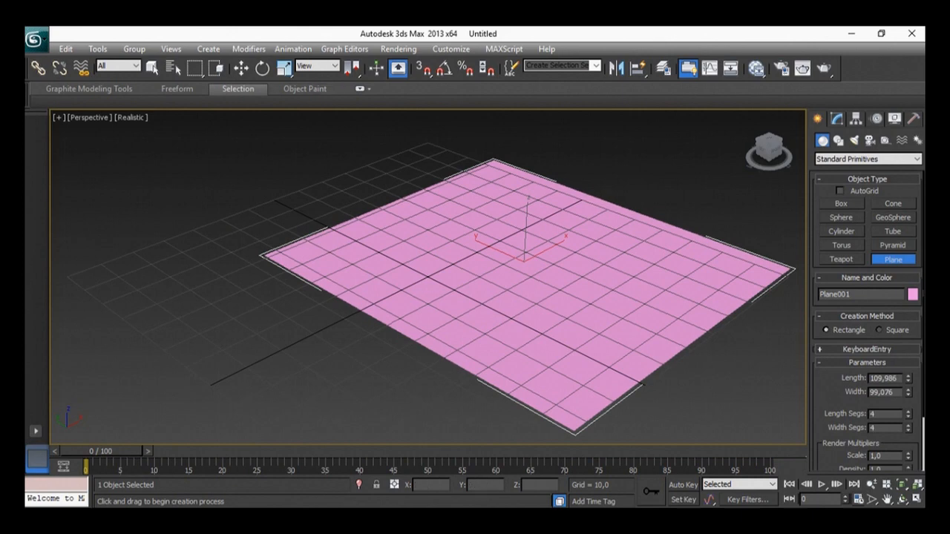
pyautogui.click(241, 68)
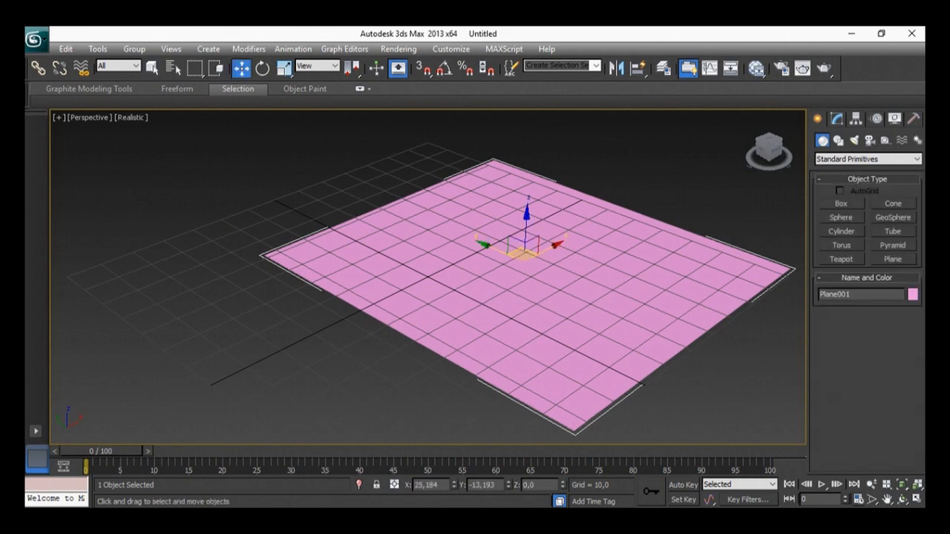
pyautogui.moveTo(493, 248); pyautogui.dragTo(470, 238)
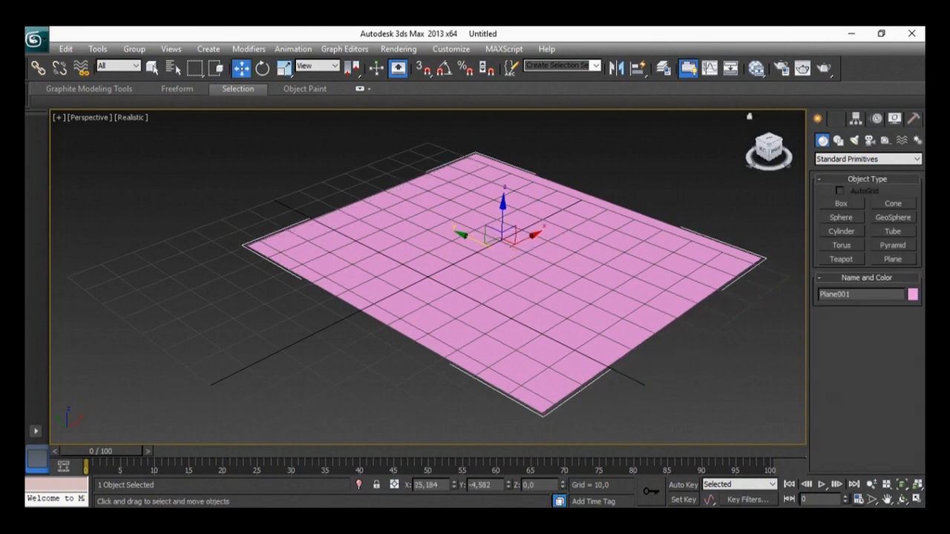
# Step: Set the plane's length and width to 100 each
pyautogui.click(837, 119)
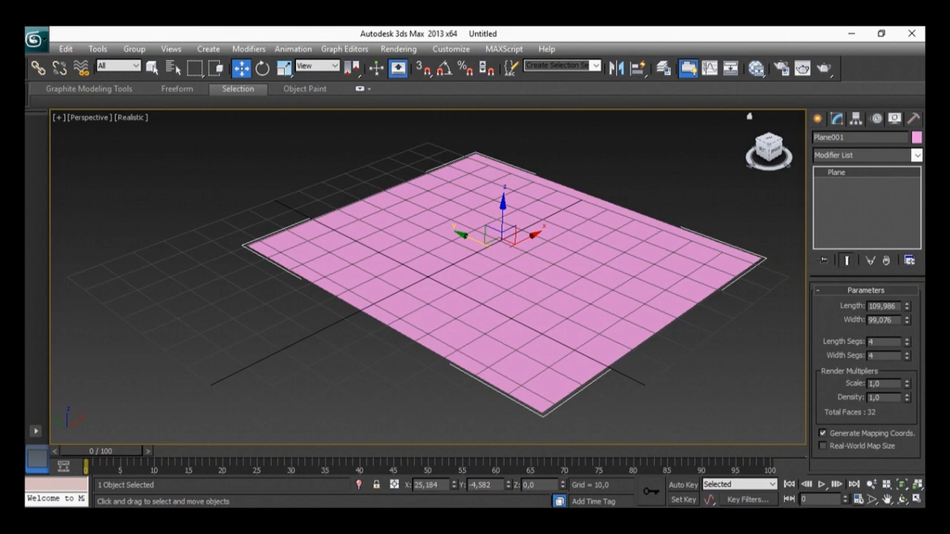
pyautogui.moveTo(898, 306); pyautogui.dragTo(867, 306)
pyautogui.write('100')
pyautogui.press('Tab')
pyautogui.write('100')
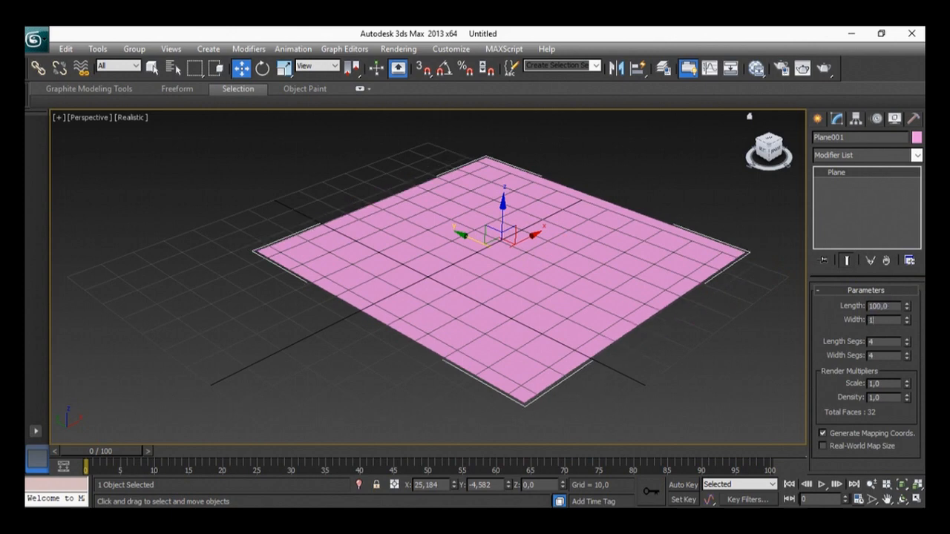
pyautogui.press('Return')
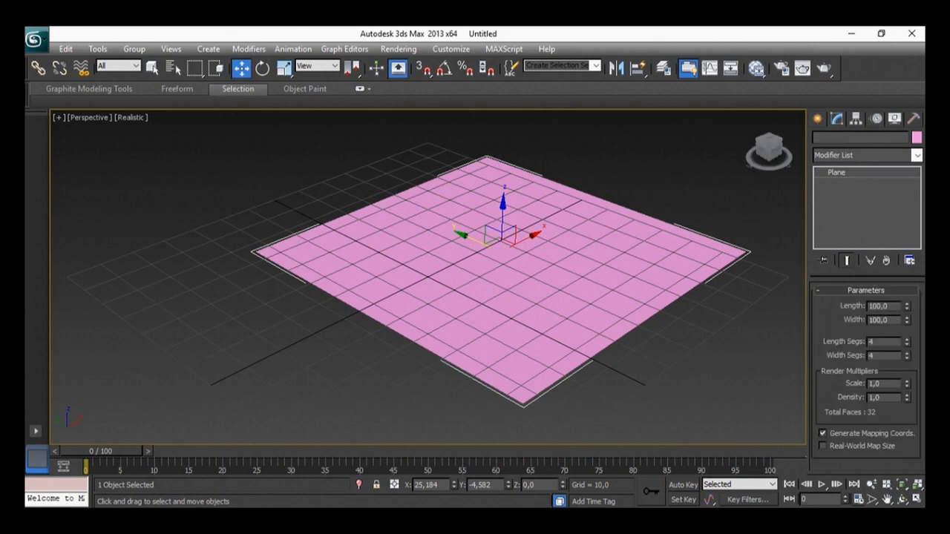
# Step: Clone the plane as a single copy near the grid's origin and rotate the copy to 90 degrees about Y
pyautogui.moveTo(502, 243)
pyautogui.mouseDown()
pyautogui.moveTo(409, 260)
pyautogui.moveTo(429, 269)
pyautogui.mouseUp()
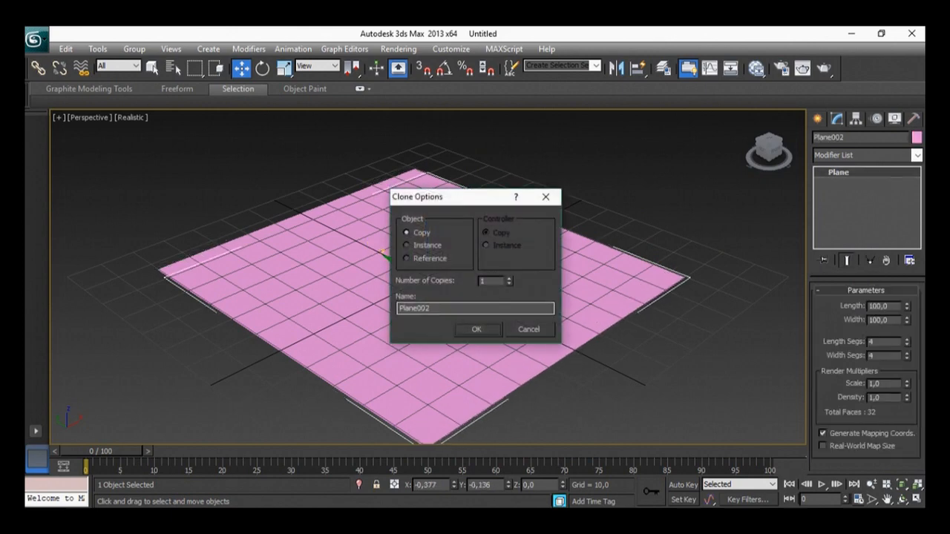
pyautogui.press('Return')
pyautogui.click(263, 68)
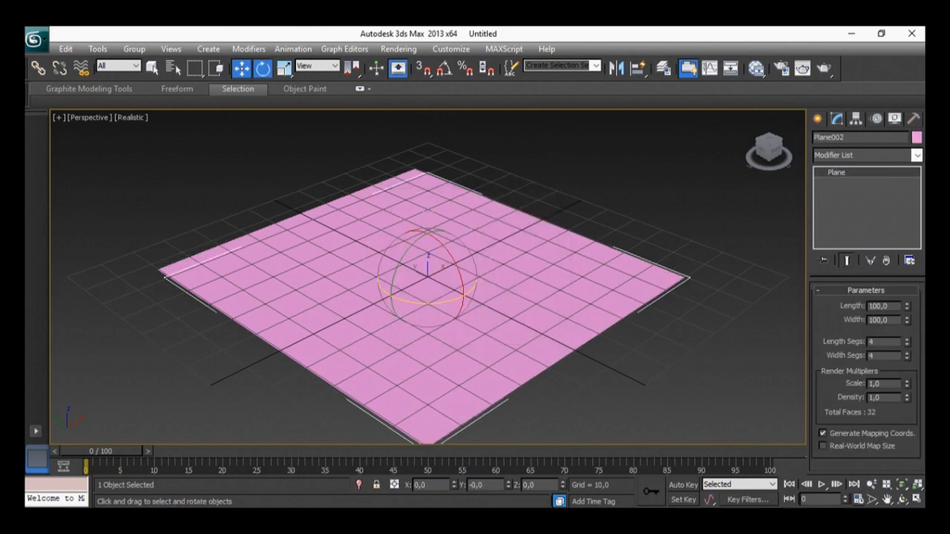
pyautogui.moveTo(393, 289); pyautogui.dragTo(394, 236)
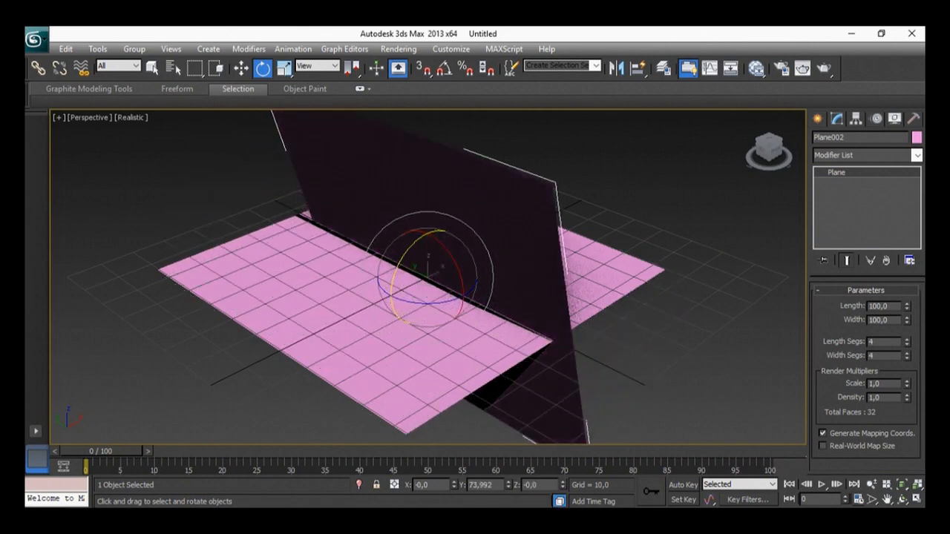
pyautogui.doubleClick(481, 485)
pyautogui.write('90')
pyautogui.press('Return')
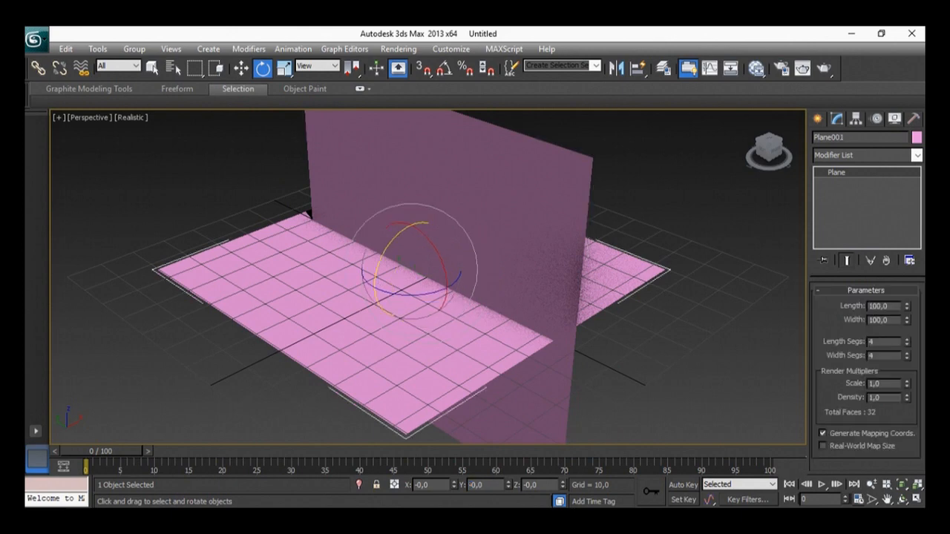
# Step: Clone the horizontal plane as a copy by rotating it, and set the copy's X rotation to 90 degrees
pyautogui.keyDown('shift'); pyautogui.moveTo(463, 285); pyautogui.dragTo(458, 253); pyautogui.keyUp('shift')
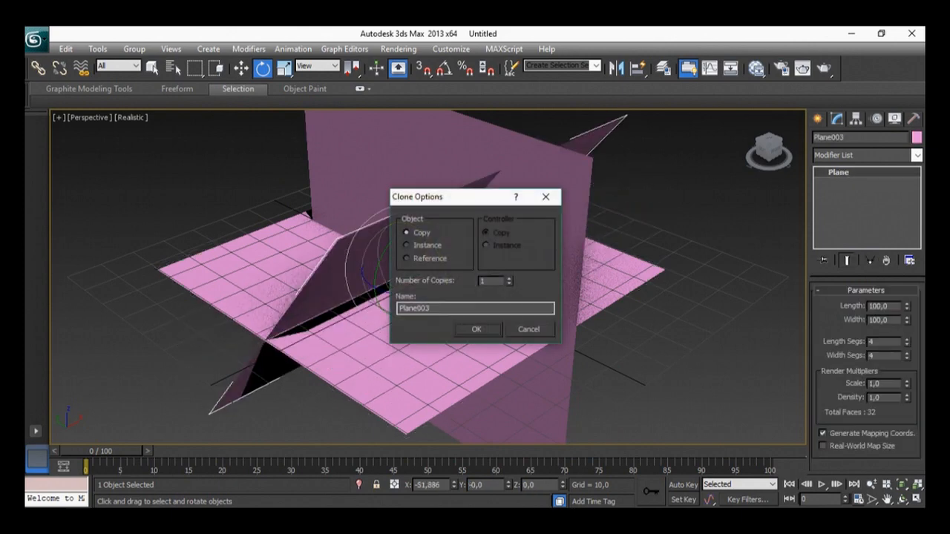
pyautogui.click(478, 330)
pyautogui.click(427, 485)
pyautogui.write('90')
pyautogui.press('Return')
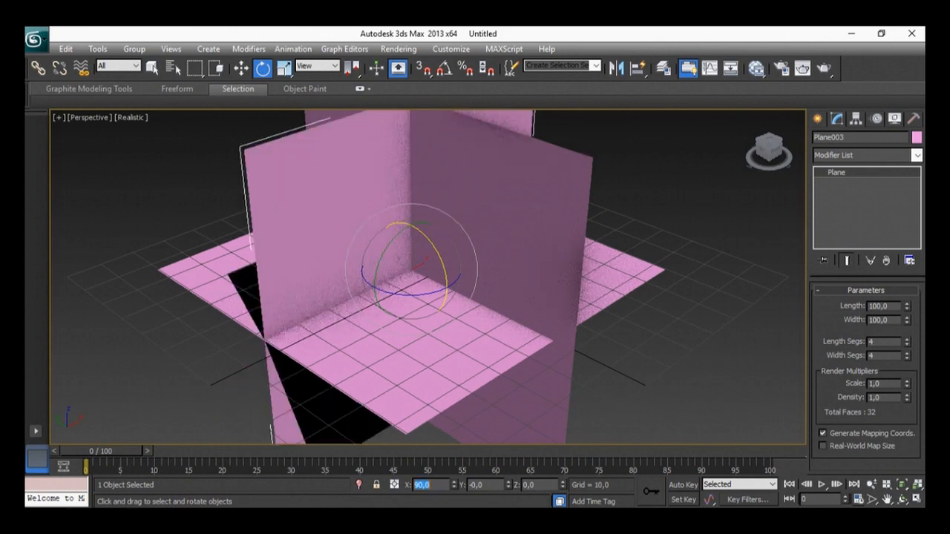
# Step: Enable 3D snapping and move the newest vertical plane so its lower corner snaps to the floor plane's matching back corner
pyautogui.click(241, 68)
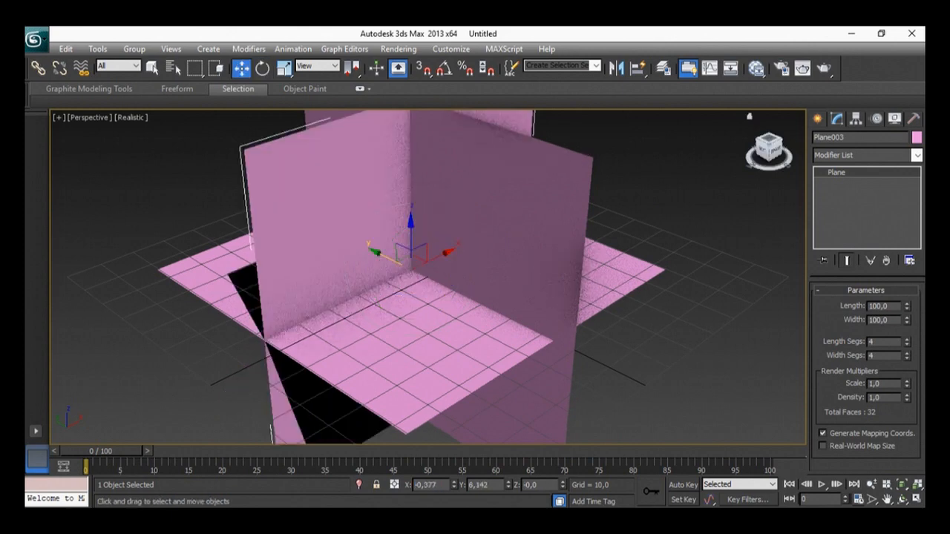
pyautogui.moveTo(519, 223); pyautogui.dragTo(569, 290, button='middle')
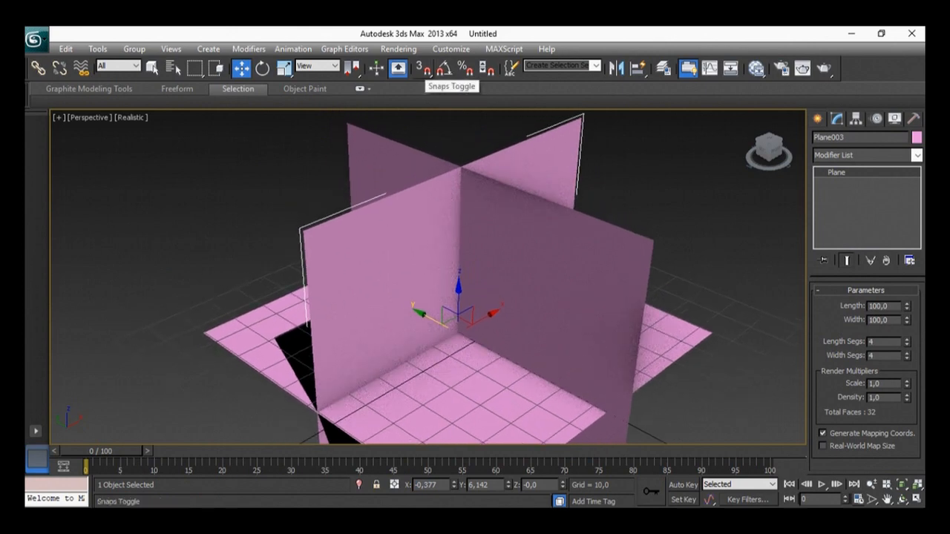
pyautogui.click(422, 68)
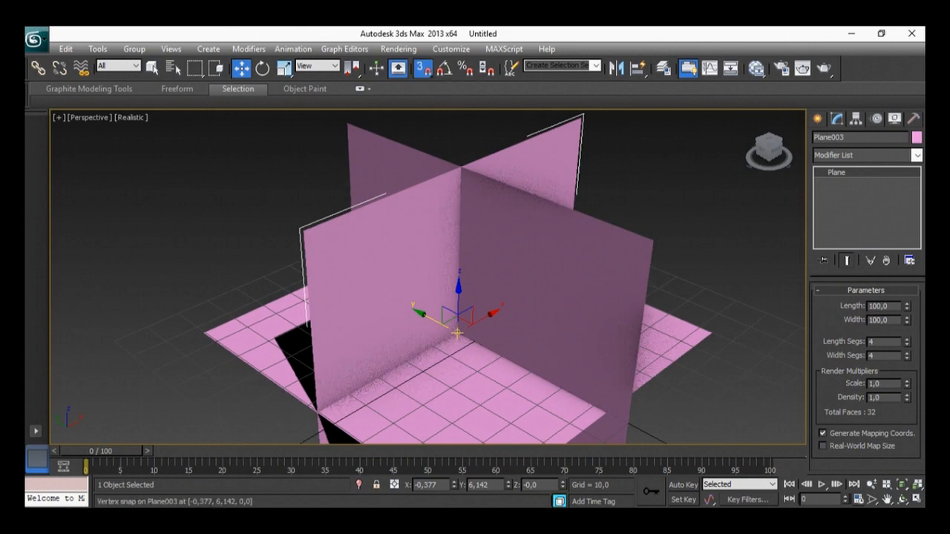
pyautogui.scroll(-2, 404, 388)
pyautogui.moveTo(405, 388); pyautogui.dragTo(431, 343, button='middle')
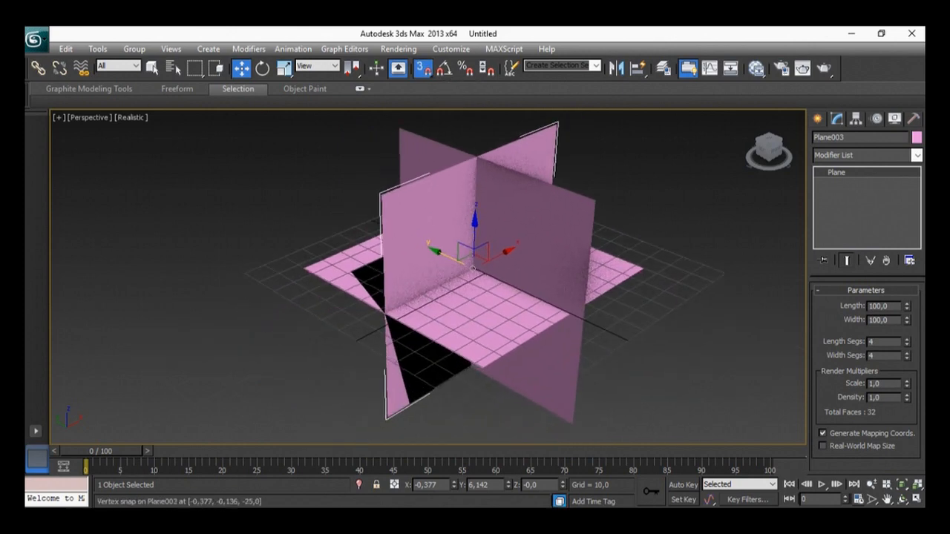
pyautogui.moveTo(386, 418); pyautogui.dragTo(316, 276)
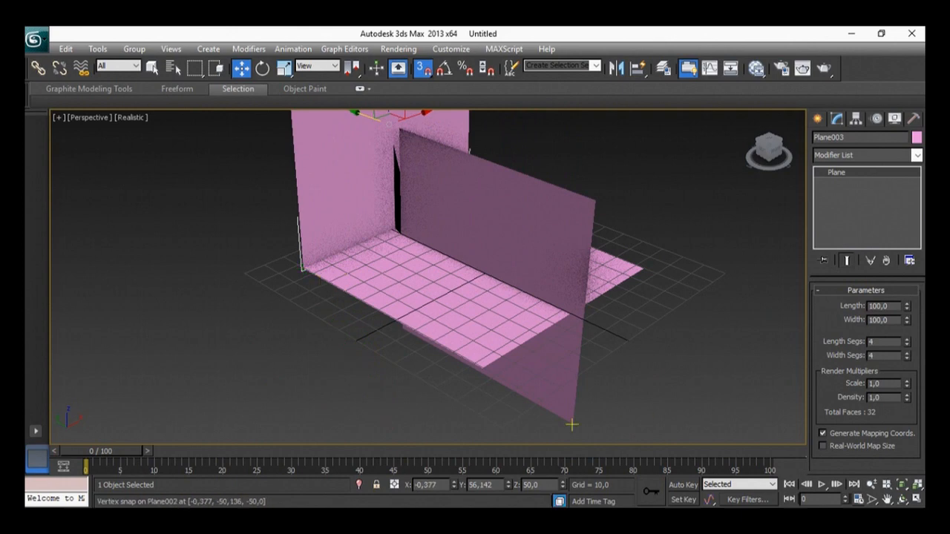
# Step: Snap the other vertical plane's lower corner to the floor's adjacent corner to form the second wall, and turn snapping off
pyautogui.moveTo(573, 425); pyautogui.dragTo(645, 270)
pyautogui.moveTo(701, 228); pyautogui.dragTo(633, 314, button='middle')
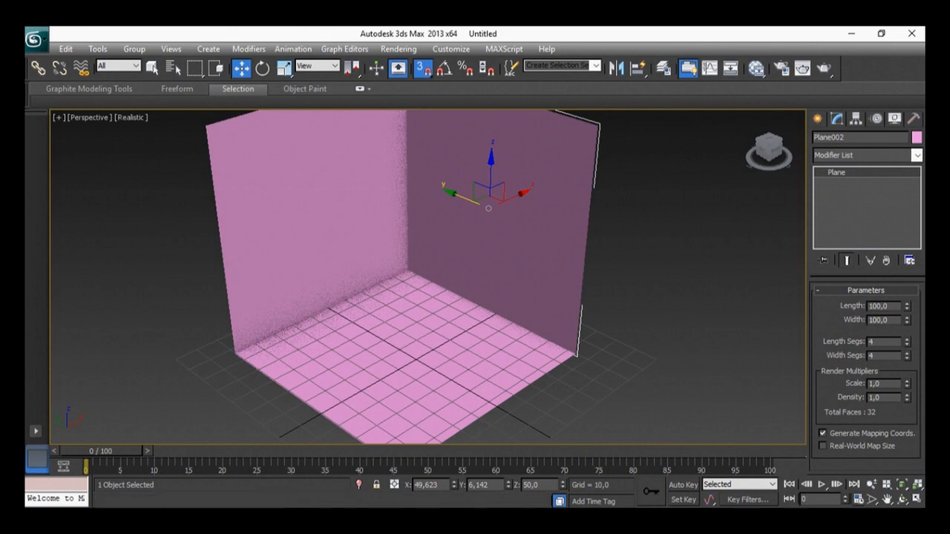
pyautogui.moveTo(631, 247); pyautogui.dragTo(642, 252, button='middle')
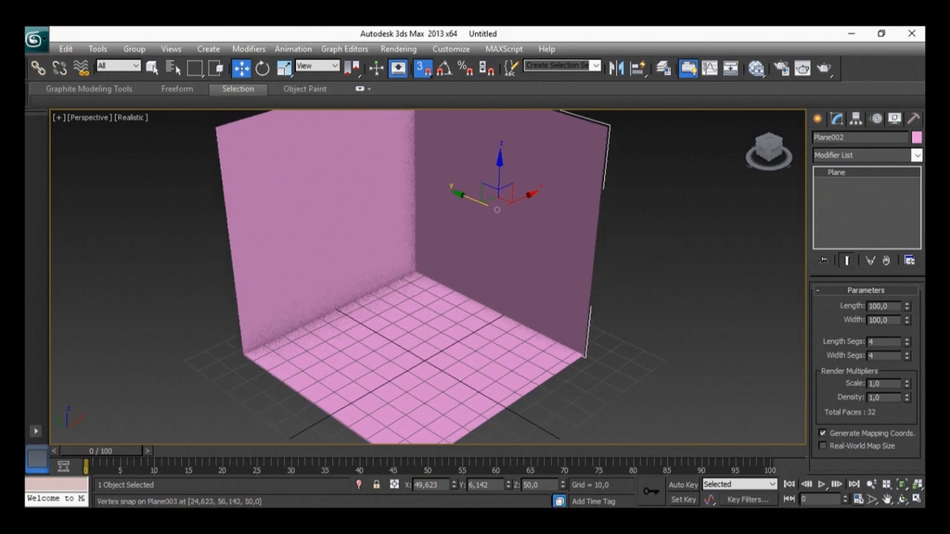
pyautogui.click(423, 68)
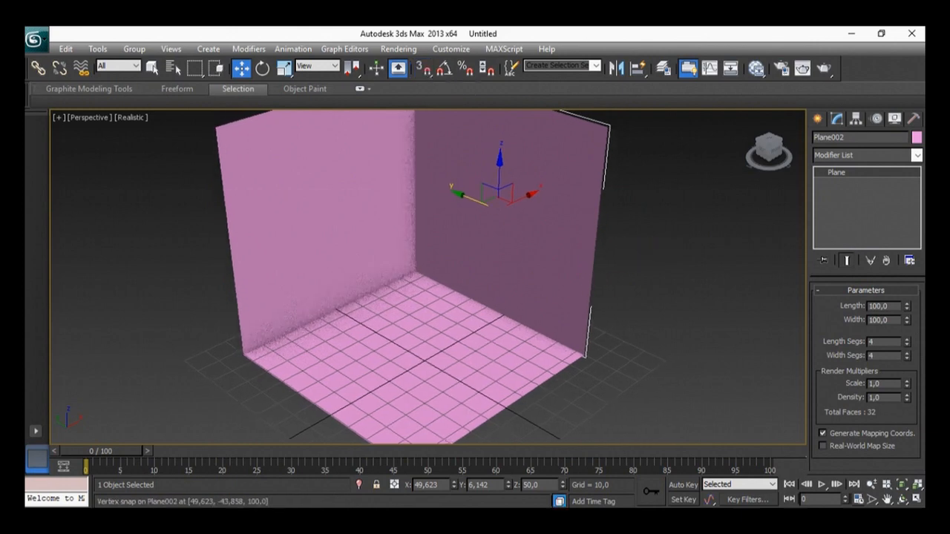
# Step: Try raising all three planes together about 1.2 units along Z to clear the grid
pyautogui.moveTo(456, 325); pyautogui.dragTo(186, 205)
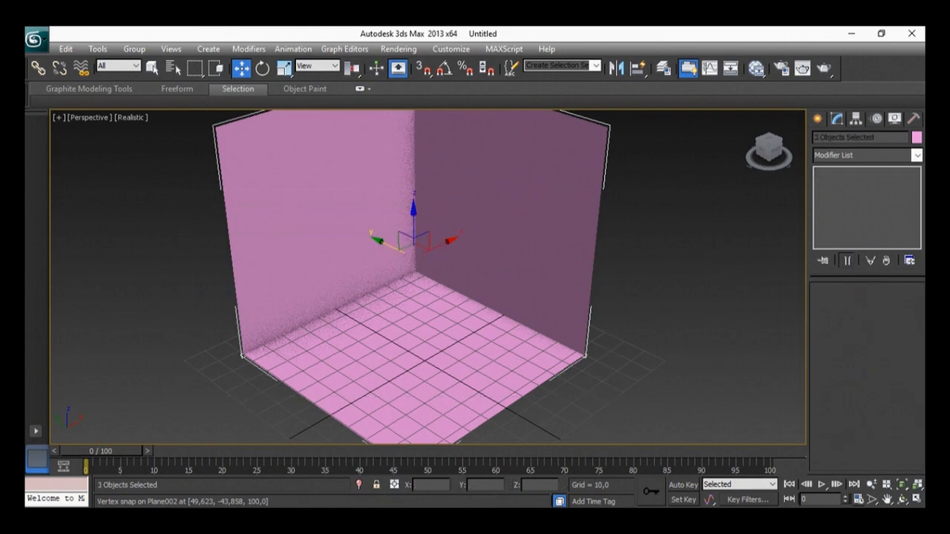
pyautogui.moveTo(413, 217); pyautogui.dragTo(414, 213)
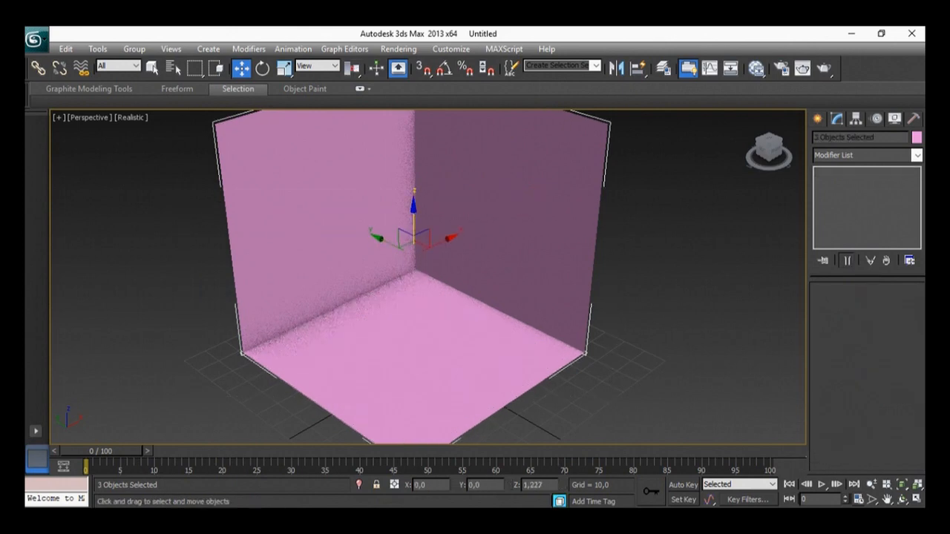
pyautogui.click(635, 275)
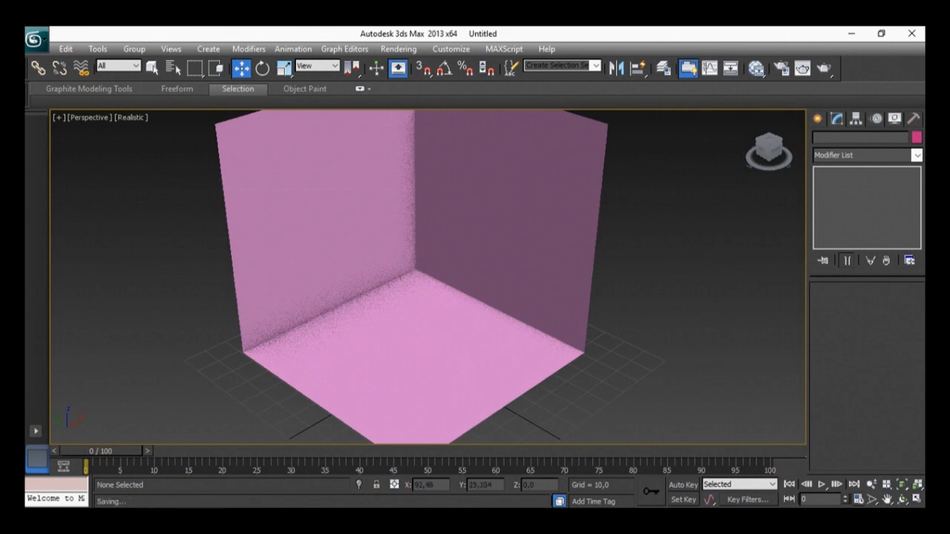
pyautogui.hotkey('ctrl', 'a')
pyautogui.click(636, 275)
pyautogui.hotkey('ctrl', 'a')
pyautogui.moveTo(413, 213); pyautogui.dragTo(414, 216)
pyautogui.hotkey('ctrl', 'd')
# Step: Hide the viewport grid and save the scene to the Desktop as perspectivasPersonaje in 3ds Max format
pyautogui.press('g')
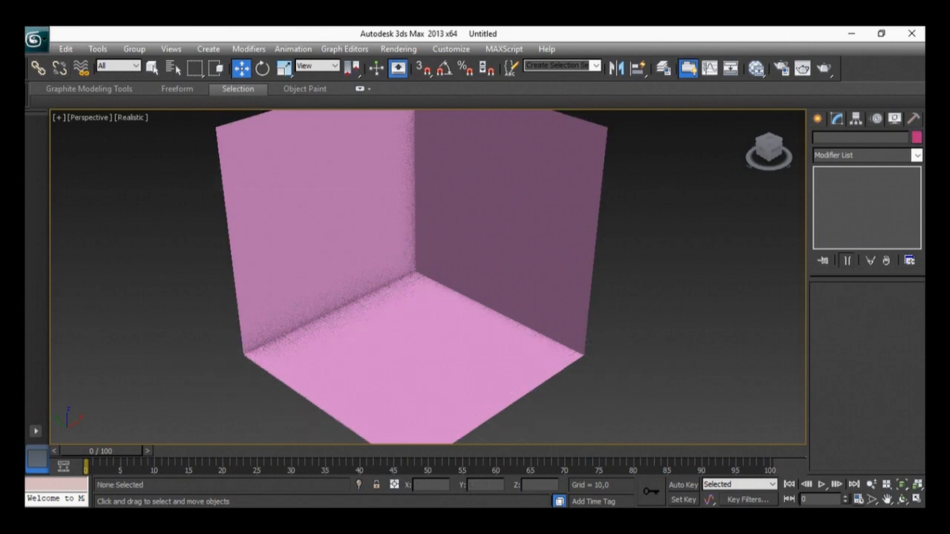
pyautogui.click(35, 39)
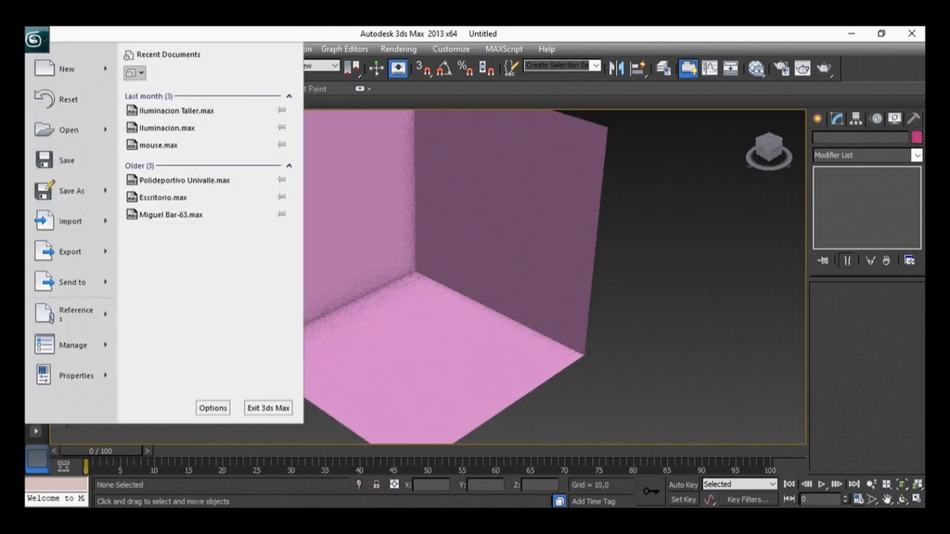
pyautogui.click(69, 160)
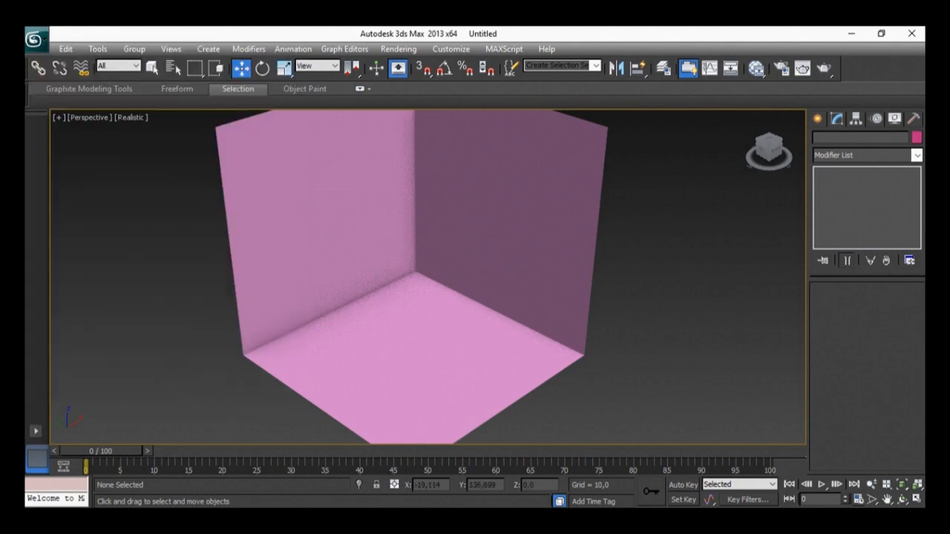
pyautogui.click(182, 59)
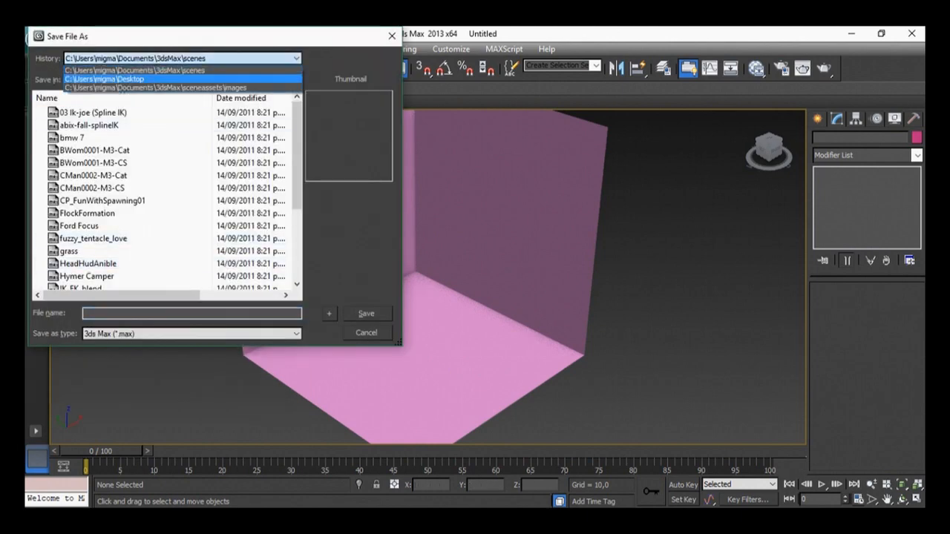
pyautogui.click(148, 78)
pyautogui.click(191, 314)
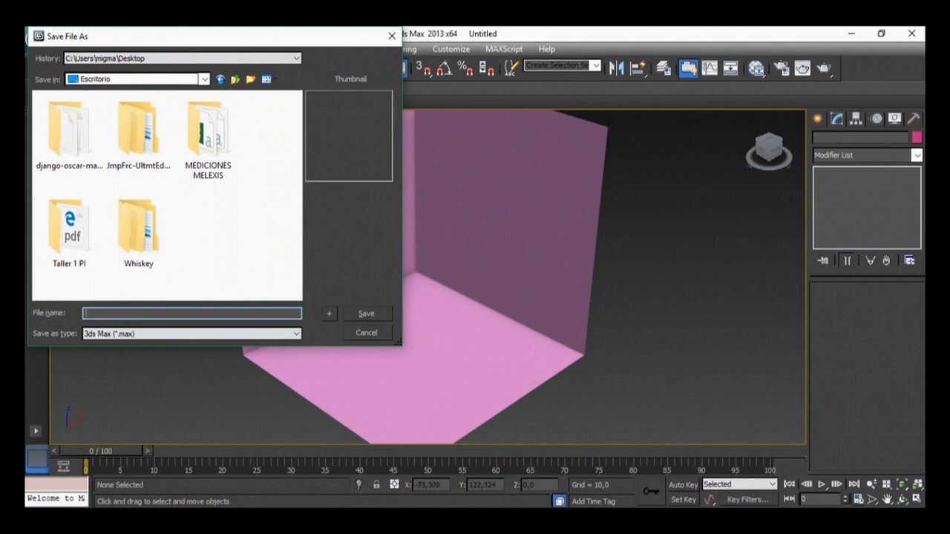
pyautogui.write('perspectivasPersonaje')
pyautogui.press('Return')
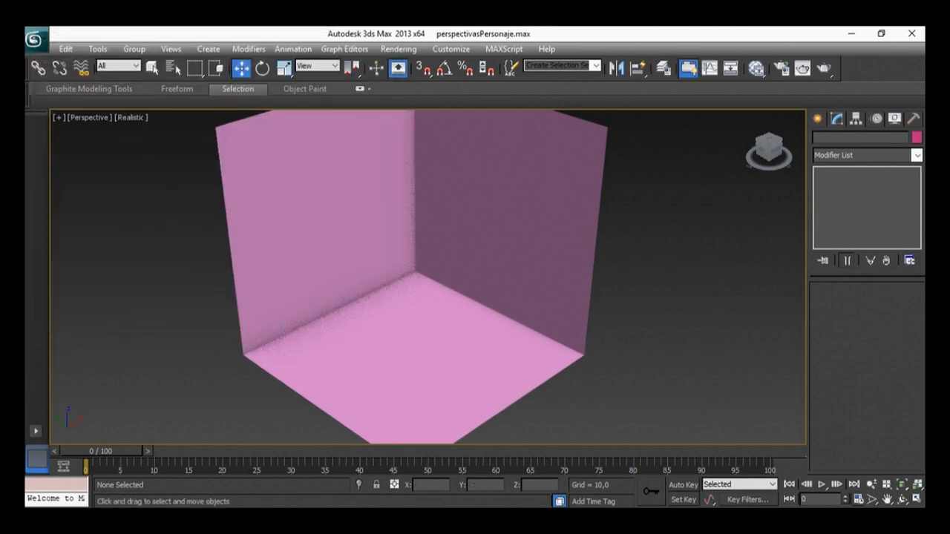
# Step: Switch to the Clase 9 - Meshmixer folder in File Explorer and apply the lateral image to the scene's right wall plane
pyautogui.moveTo(409, 518)
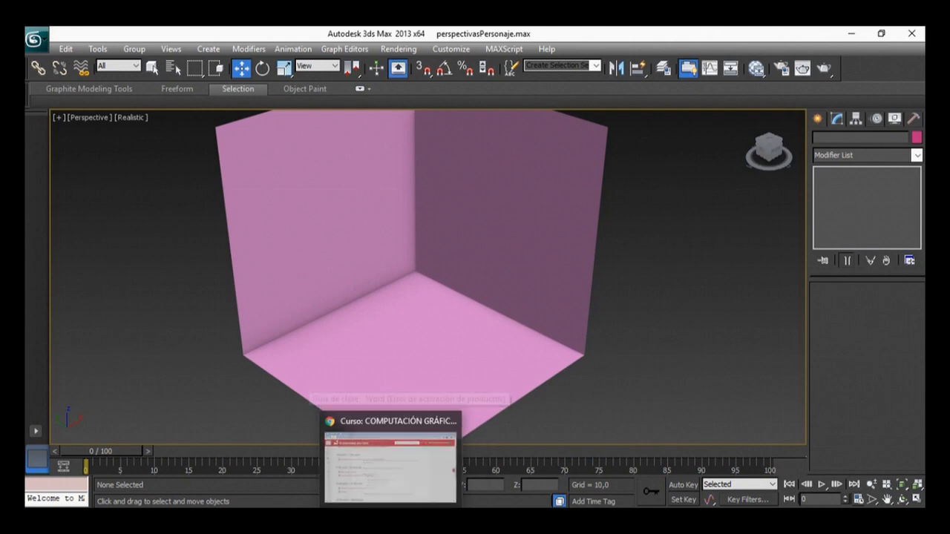
pyautogui.click(270, 518)
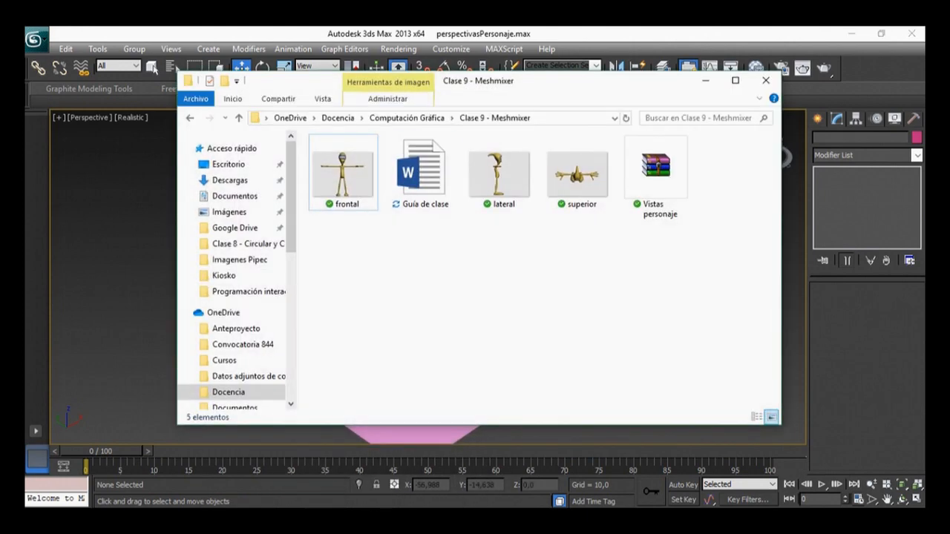
pyautogui.moveTo(498, 80); pyautogui.dragTo(889, 78)
pyautogui.moveTo(889, 172); pyautogui.dragTo(520, 223)
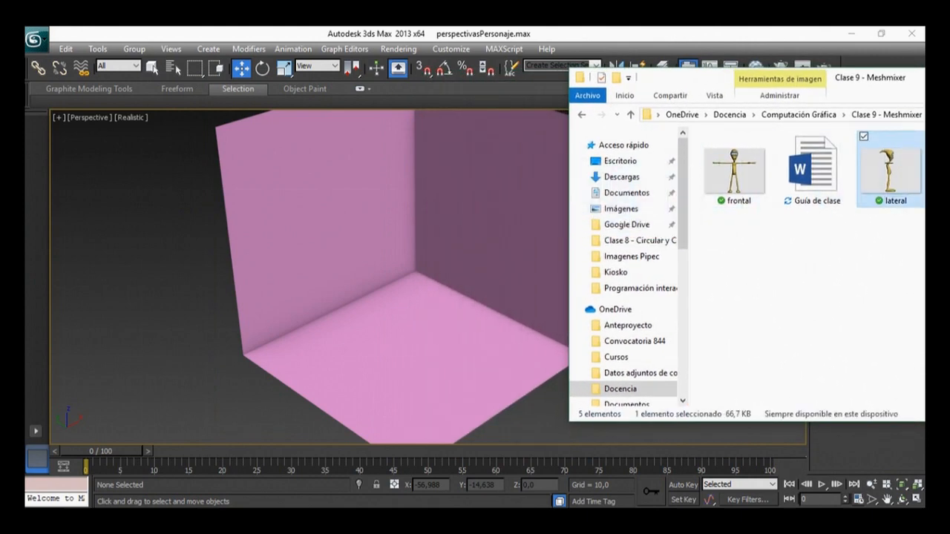
pyautogui.moveTo(520, 222); pyautogui.dragTo(524, 169)
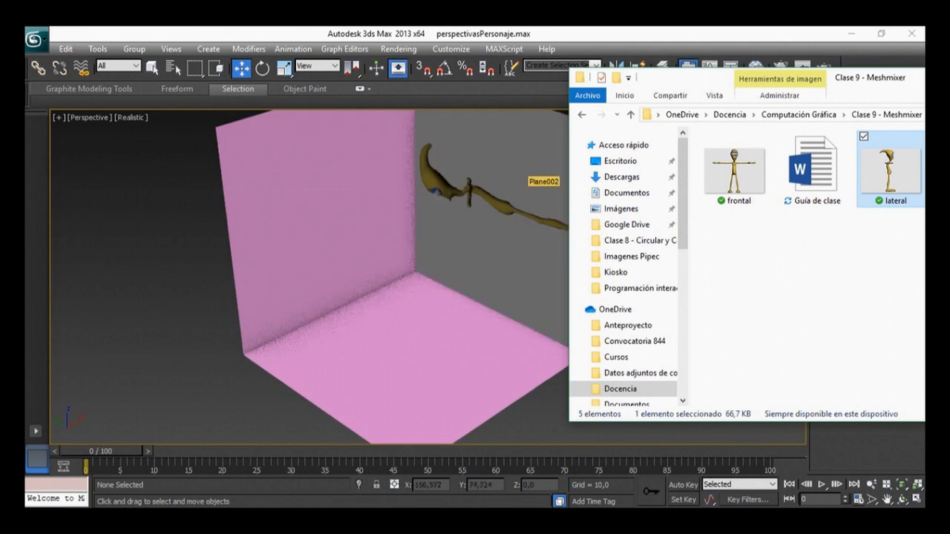
# Step: Apply the frontal image to the left wall plane and the superior image to the floor plane, and put the folder window away
pyautogui.click(734, 173)
pyautogui.moveTo(734, 172); pyautogui.dragTo(338, 219)
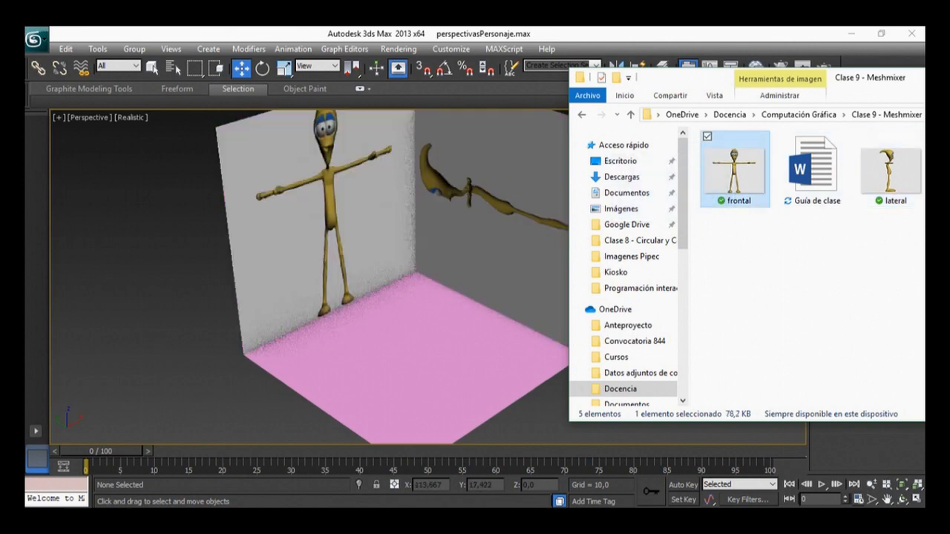
pyautogui.moveTo(853, 78); pyautogui.dragTo(740, 76)
pyautogui.moveTo(856, 174); pyautogui.dragTo(404, 348)
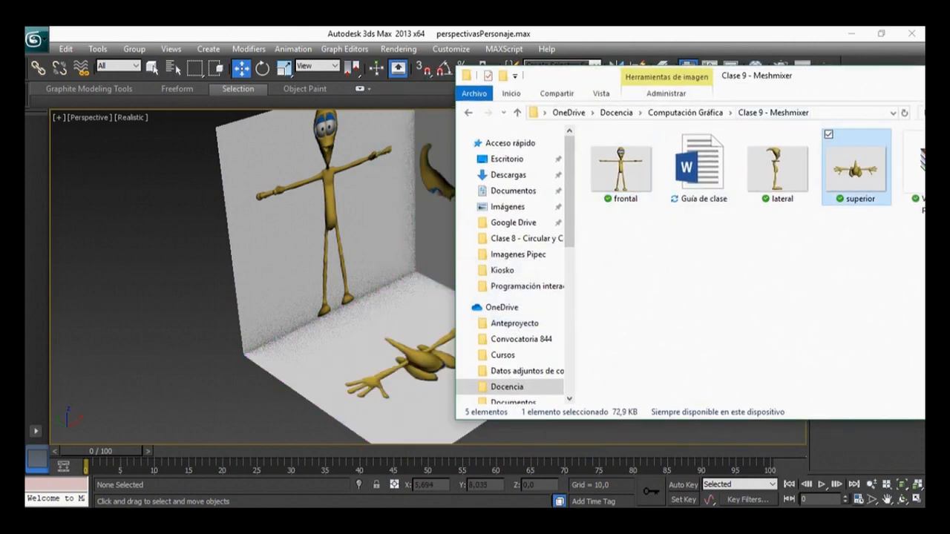
pyautogui.moveTo(842, 76); pyautogui.dragTo(581, 87)
pyautogui.click(727, 87)
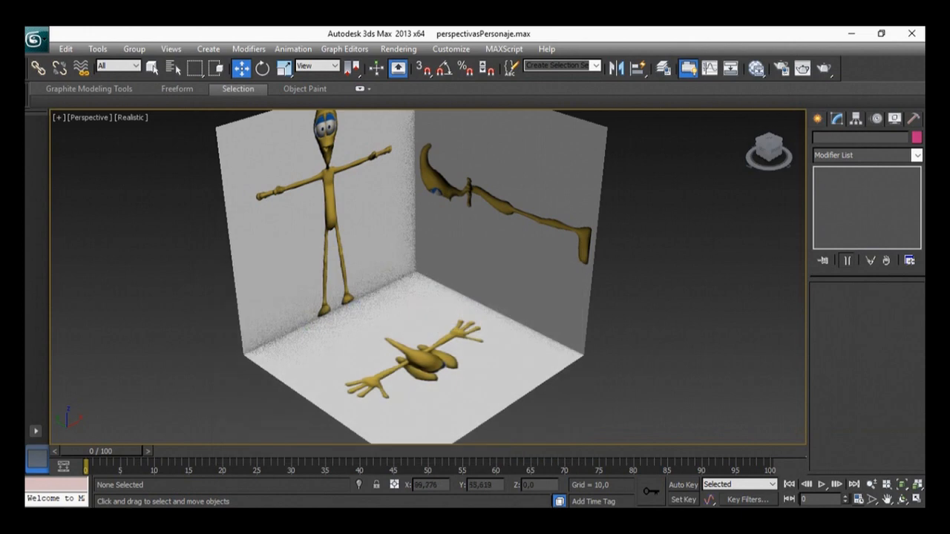
# Step: Try rotating the lateral image's wall plane within its own plane, using a Y angle of 90
pyautogui.click(518, 253)
pyautogui.moveTo(518, 253); pyautogui.dragTo(491, 290, button='middle')
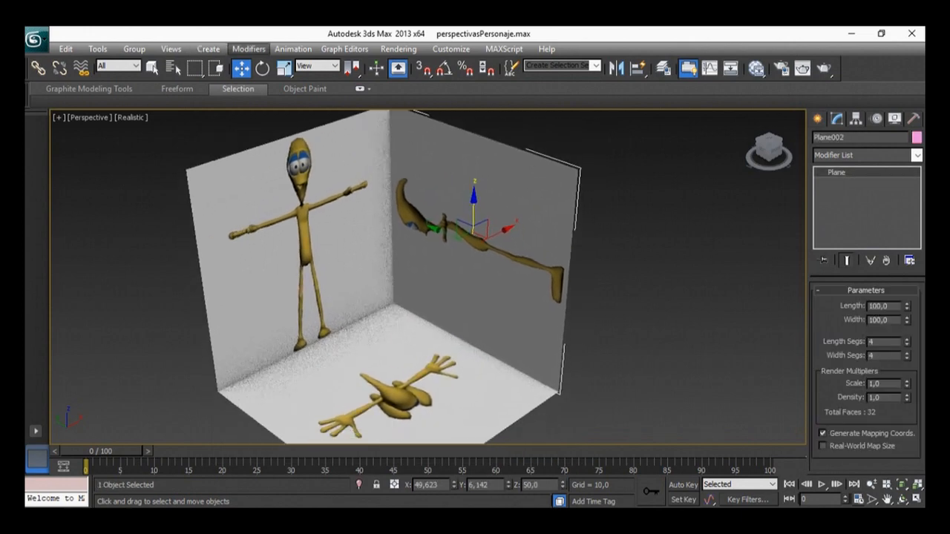
pyautogui.click(262, 69)
pyautogui.moveTo(492, 212); pyautogui.dragTo(523, 256)
pyautogui.doubleClick(488, 485)
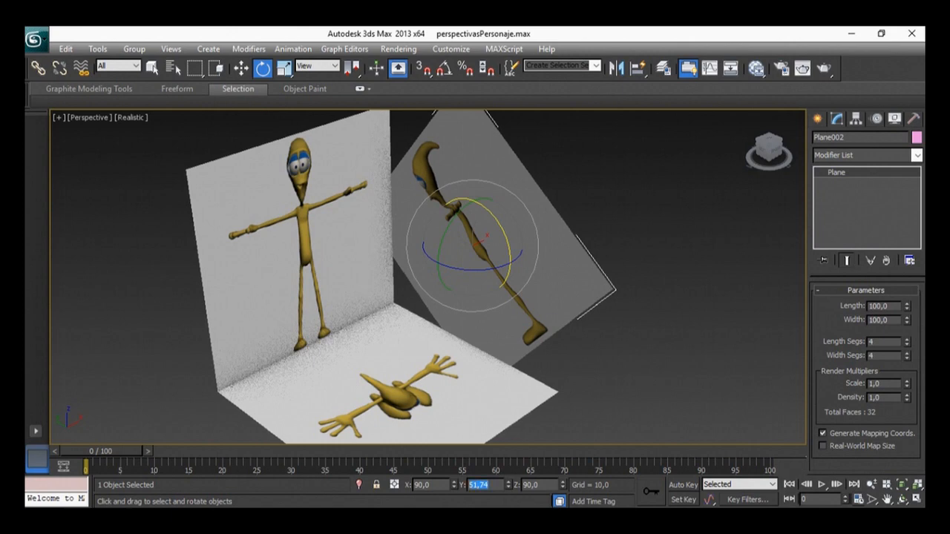
pyautogui.write('90')
pyautogui.press('Return')
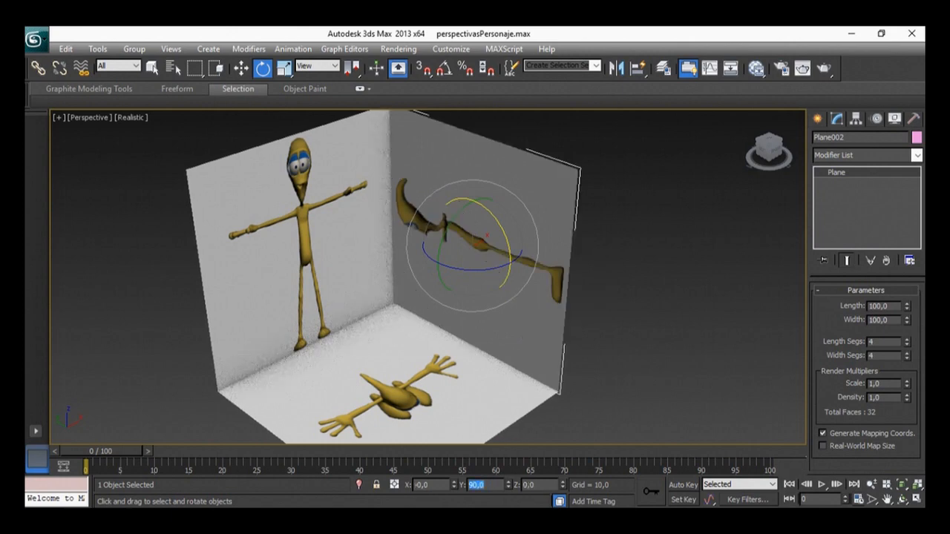
# Step: Try a Y angle of 0 on the lateral wall plane and undo that rotation
pyautogui.write('0')
pyautogui.press('Return')
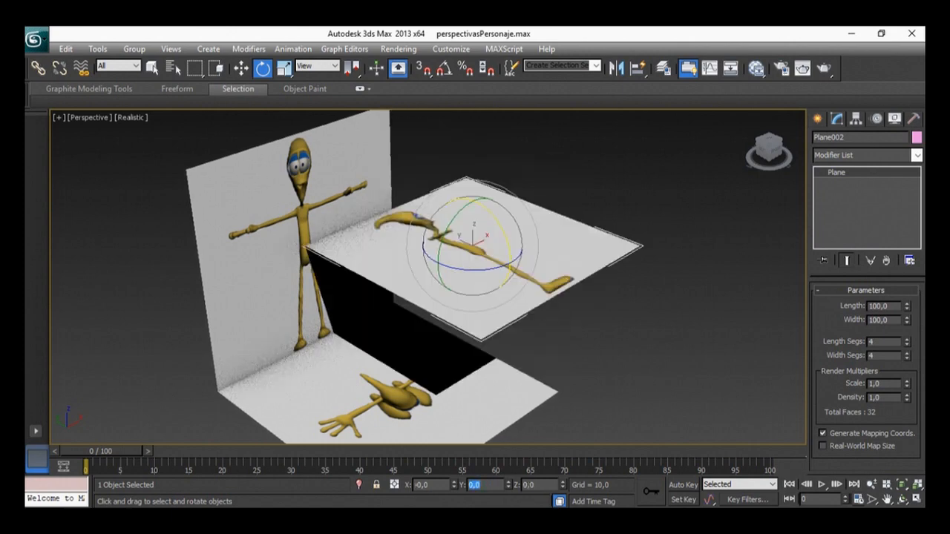
pyautogui.click(639, 341)
pyautogui.hotkey('ctrl', 'z')
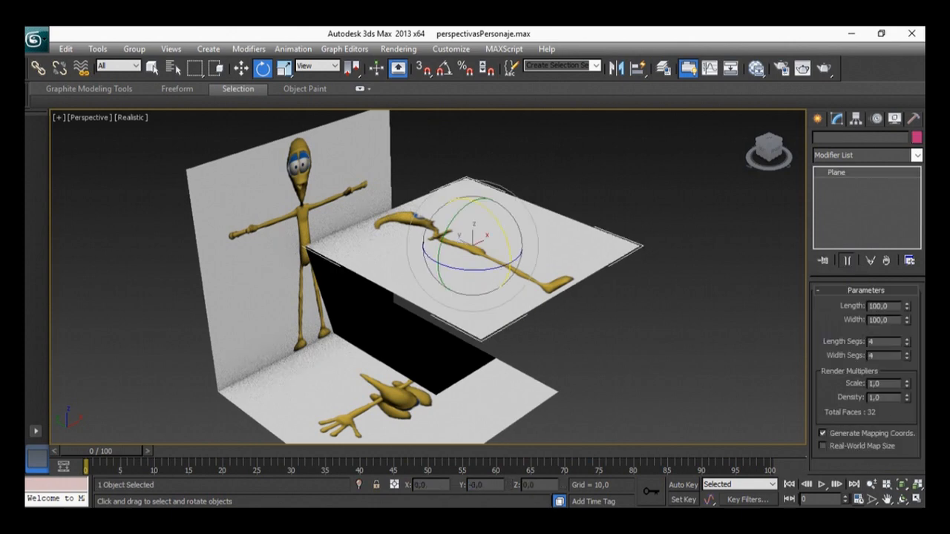
pyautogui.hotkey('ctrl', 'z')
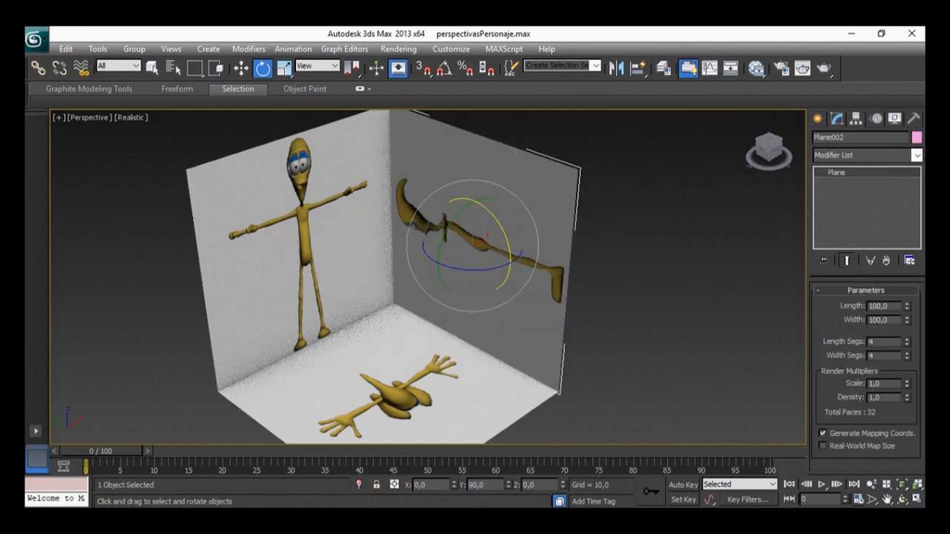
# Step: Rotate the lateral wall plane until its character stands upright, set its Y angle to exactly 0, and return to the Move tool with nothing selected
pyautogui.moveTo(503, 227); pyautogui.dragTo(511, 248)
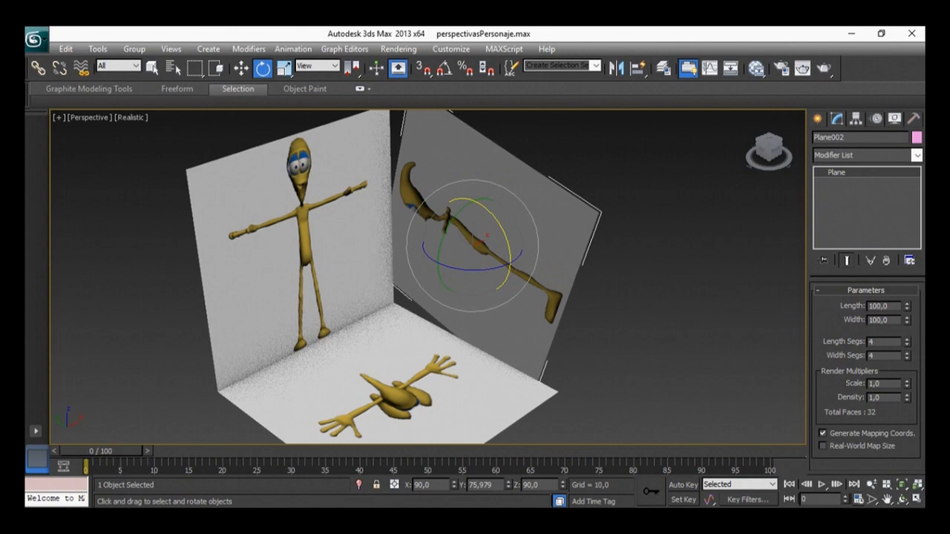
pyautogui.moveTo(505, 229); pyautogui.dragTo(518, 267)
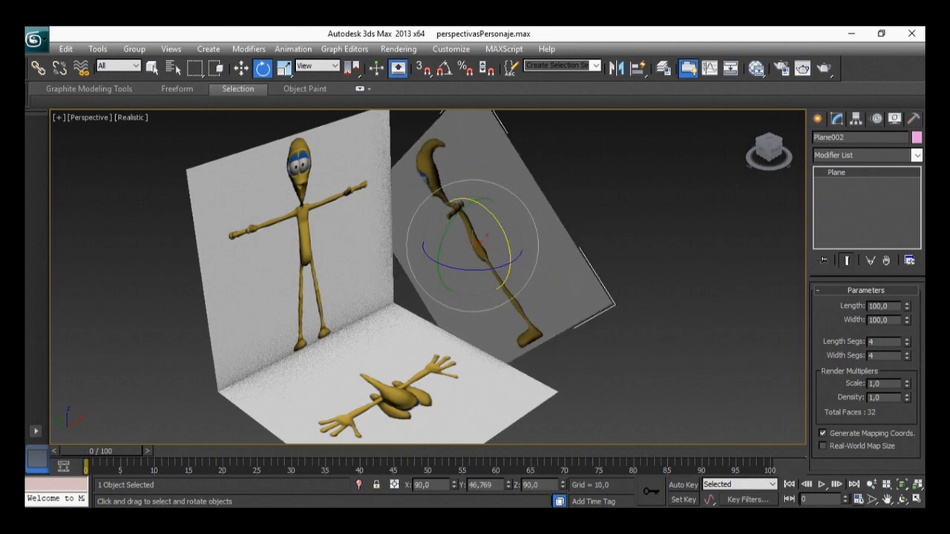
pyautogui.moveTo(505, 230); pyautogui.dragTo(524, 285)
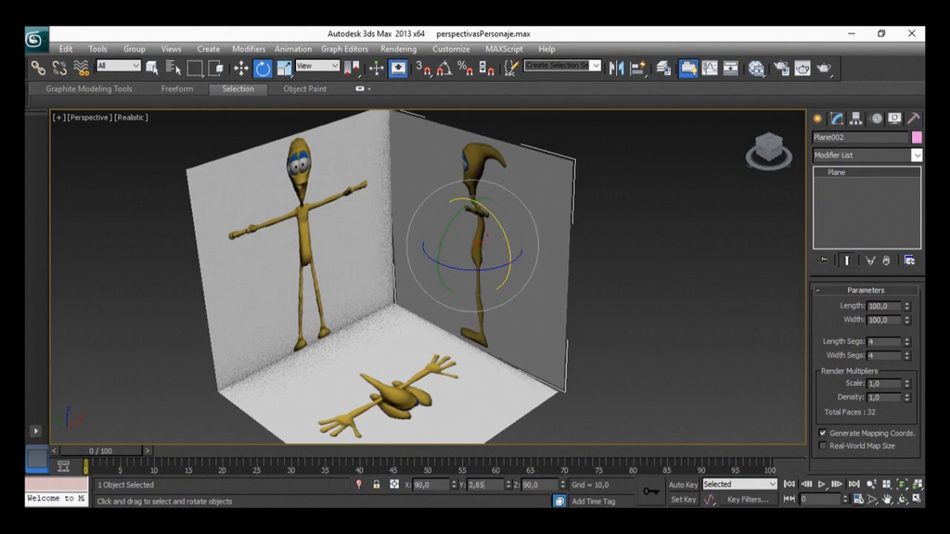
pyautogui.doubleClick(479, 485)
pyautogui.write('0')
pyautogui.press('Return')
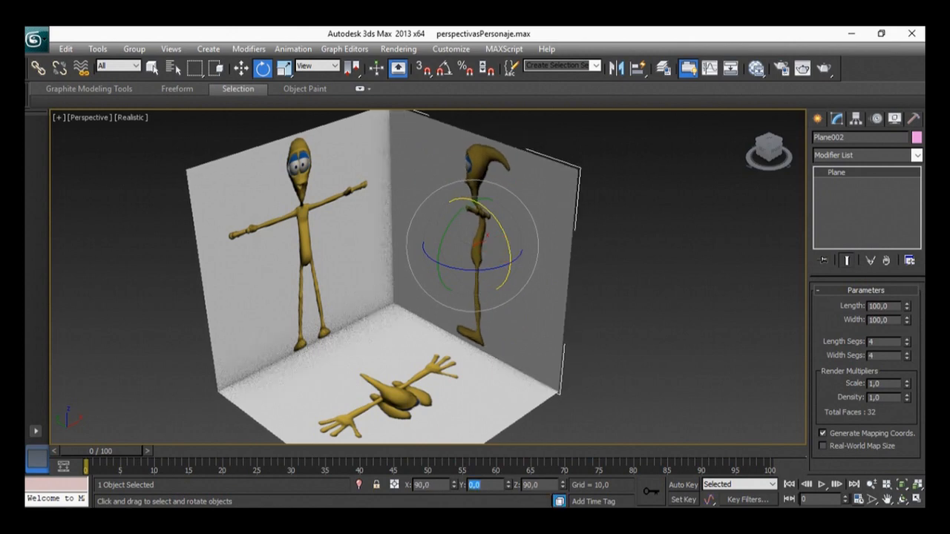
pyautogui.click(134, 245)
pyautogui.click(242, 68)
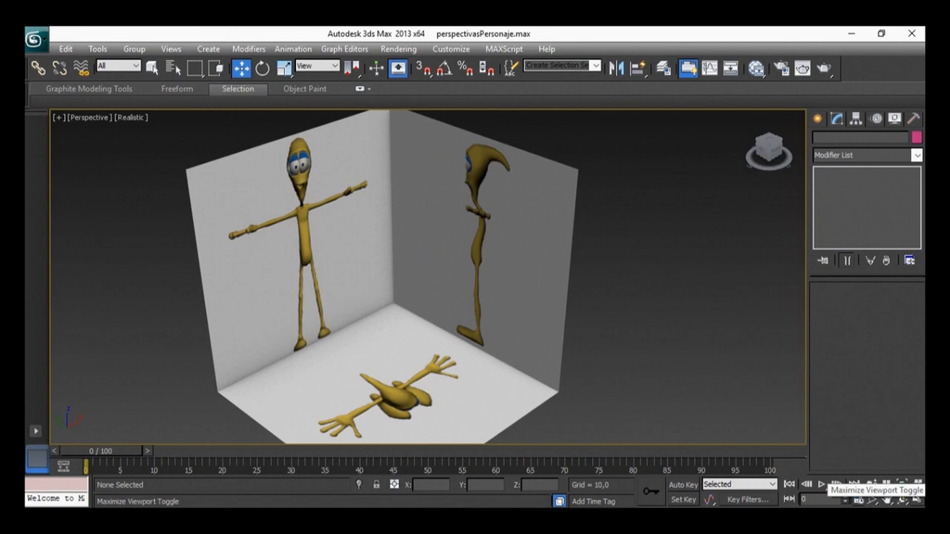
# Step: Restore the four-viewport layout and try Realistic display in the Top viewport
pyautogui.click(917, 483)
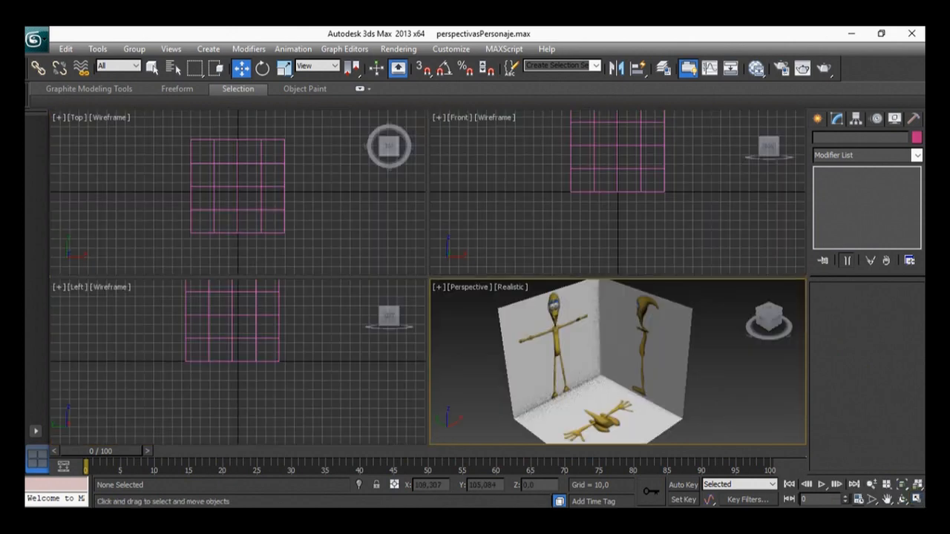
pyautogui.click(123, 141)
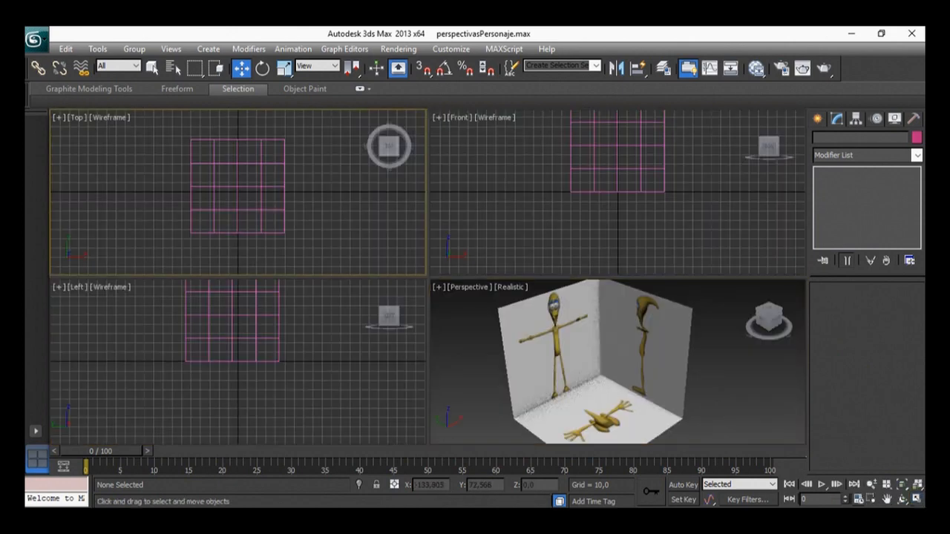
pyautogui.click(109, 117)
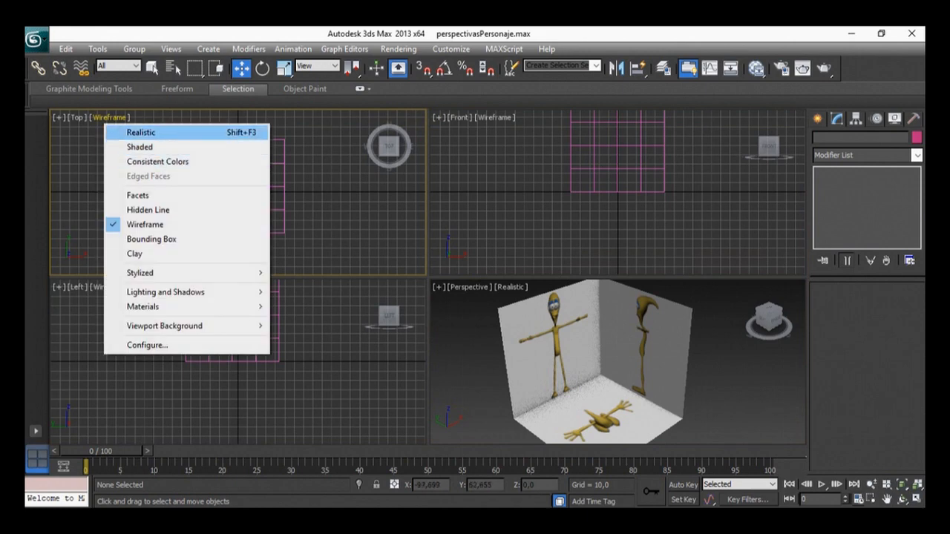
pyautogui.click(142, 132)
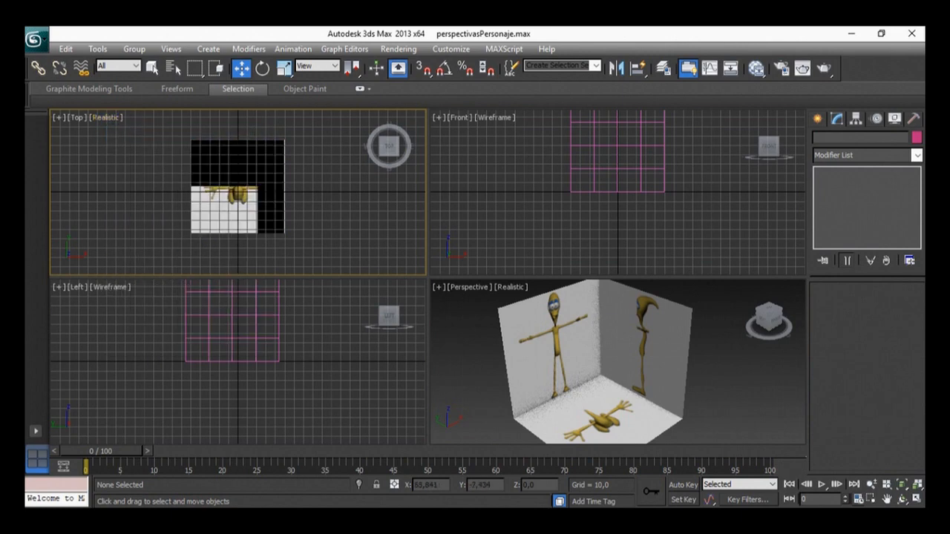
# Step: Set the Top viewport to Shaded display and frame the superior image of the character closely
pyautogui.moveTo(312, 198)
pyautogui.mouseDown(button='middle')
pyautogui.moveTo(265, 232)
pyautogui.moveTo(289, 203)
pyautogui.moveTo(316, 194)
pyautogui.mouseUp(button='middle')
pyautogui.click(106, 117)
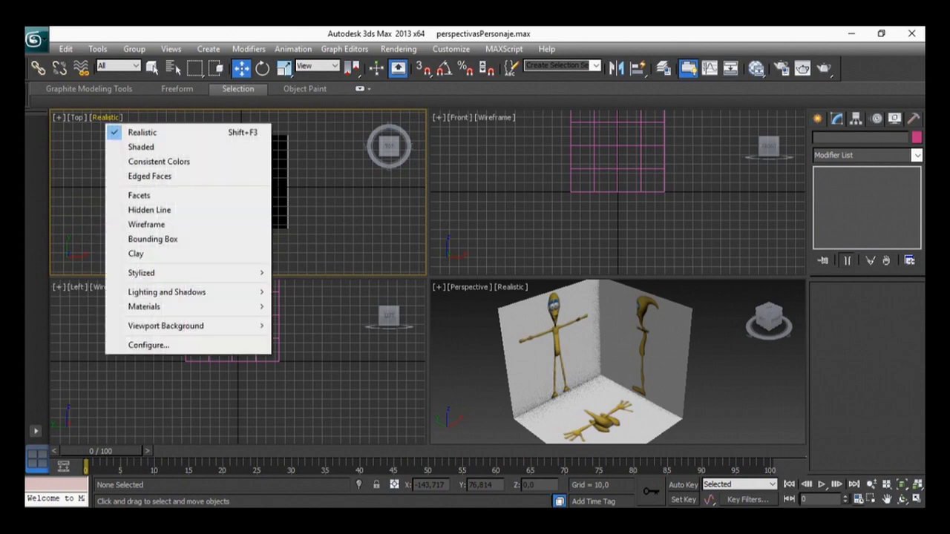
pyautogui.click(141, 147)
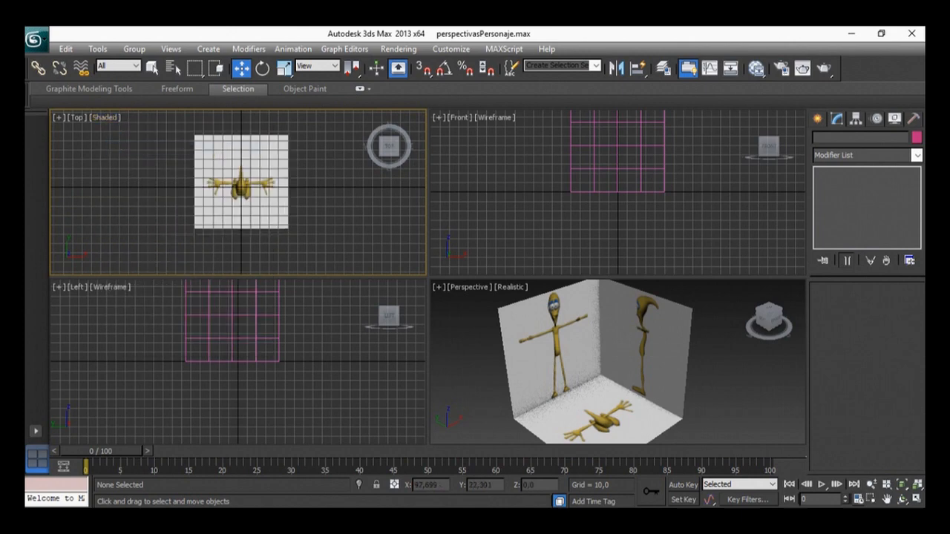
pyautogui.scroll(4, 260, 189)
pyautogui.moveTo(321, 174); pyautogui.dragTo(322, 181, button='middle')
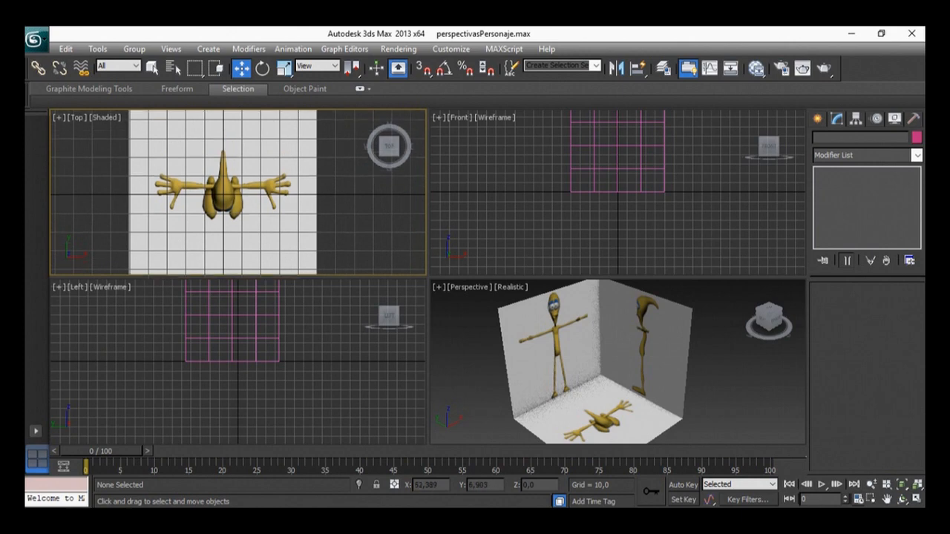
pyautogui.scroll(3, 237, 194)
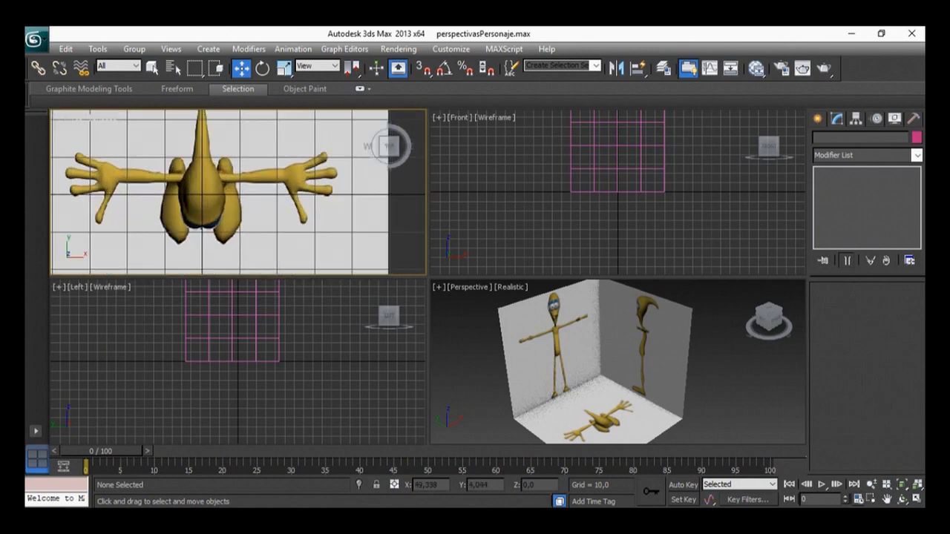
pyautogui.moveTo(223, 193); pyautogui.dragTo(236, 193, button='middle')
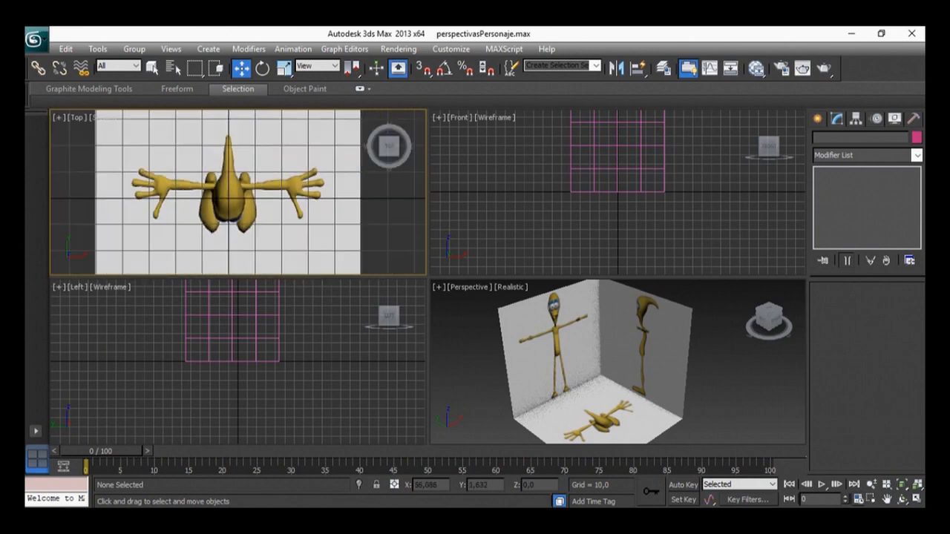
# Step: Set the Front viewport to Shaded display and frame the whole frontal image plane in it
pyautogui.click(616, 223)
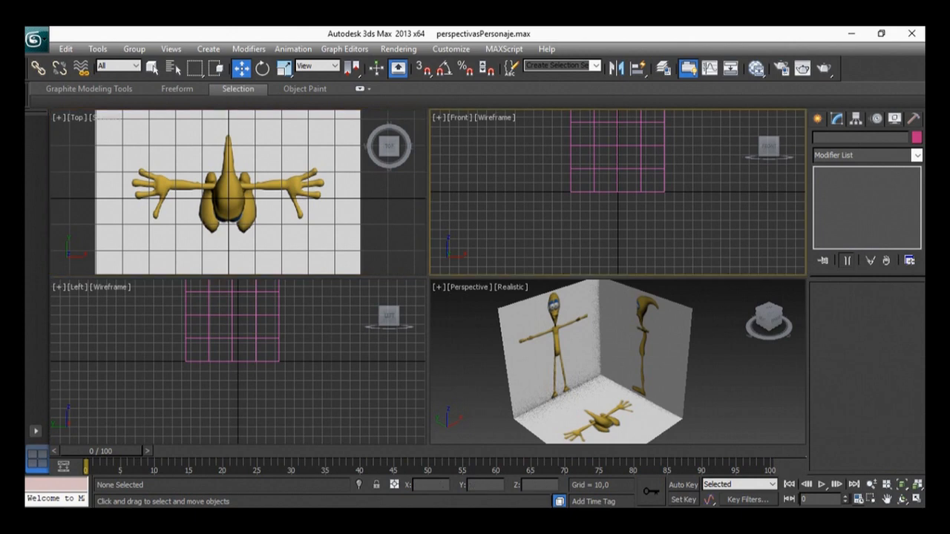
pyautogui.click(727, 401)
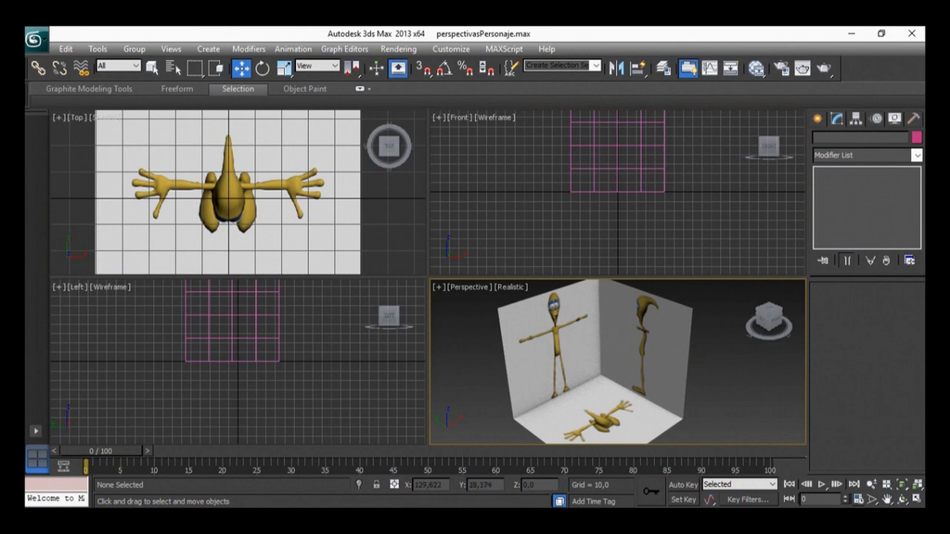
pyautogui.click(616, 223)
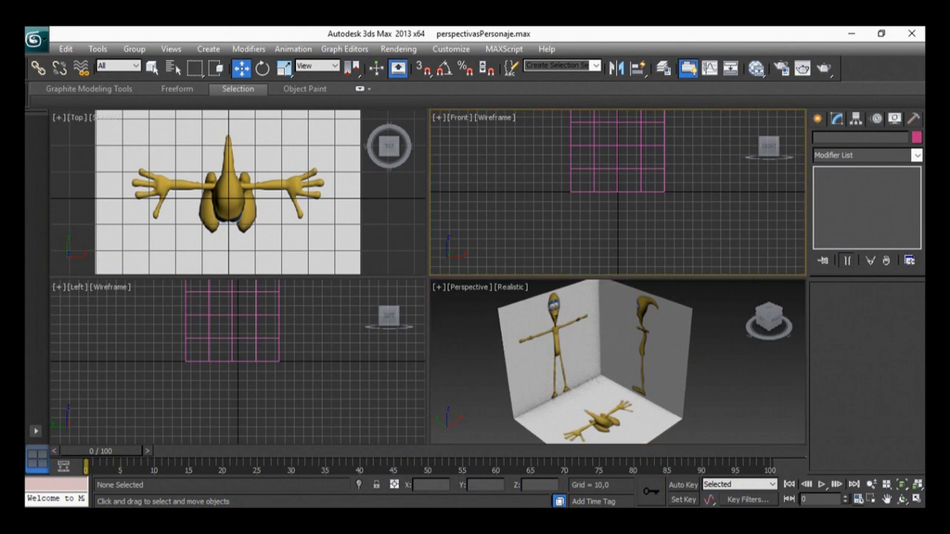
pyautogui.moveTo(616, 193); pyautogui.dragTo(558, 220, button='middle')
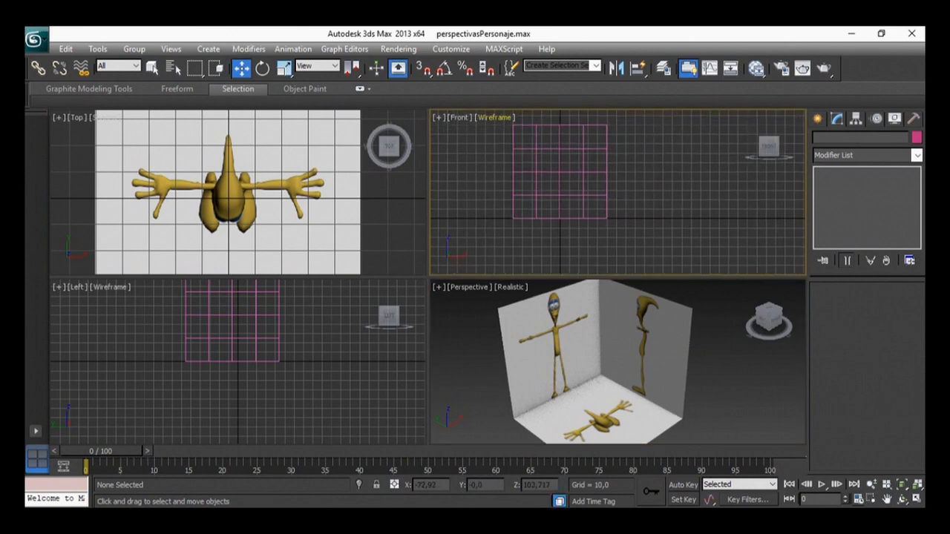
pyautogui.click(492, 117)
pyautogui.click(512, 147)
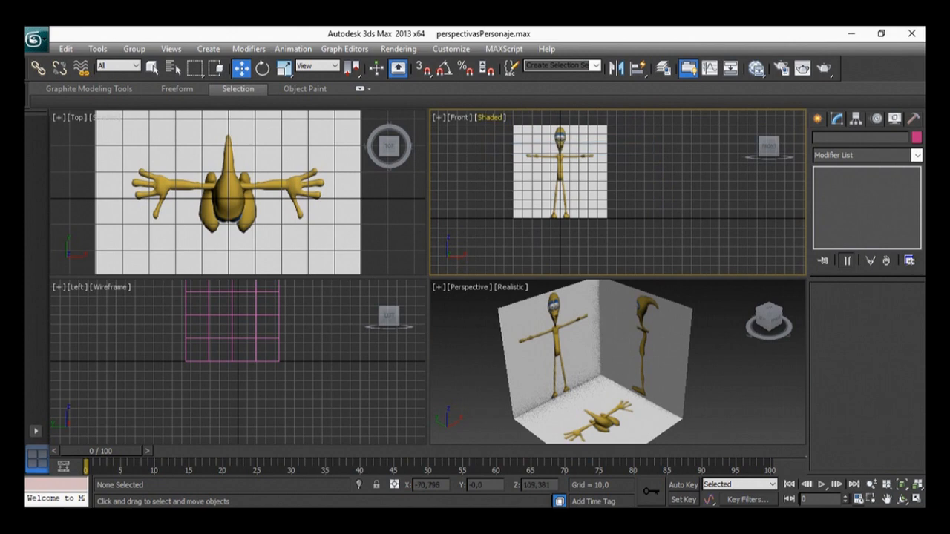
pyautogui.click(490, 118)
pyautogui.click(512, 146)
pyautogui.moveTo(512, 147); pyautogui.dragTo(532, 161, button='middle')
pyautogui.scroll(4, 586, 185)
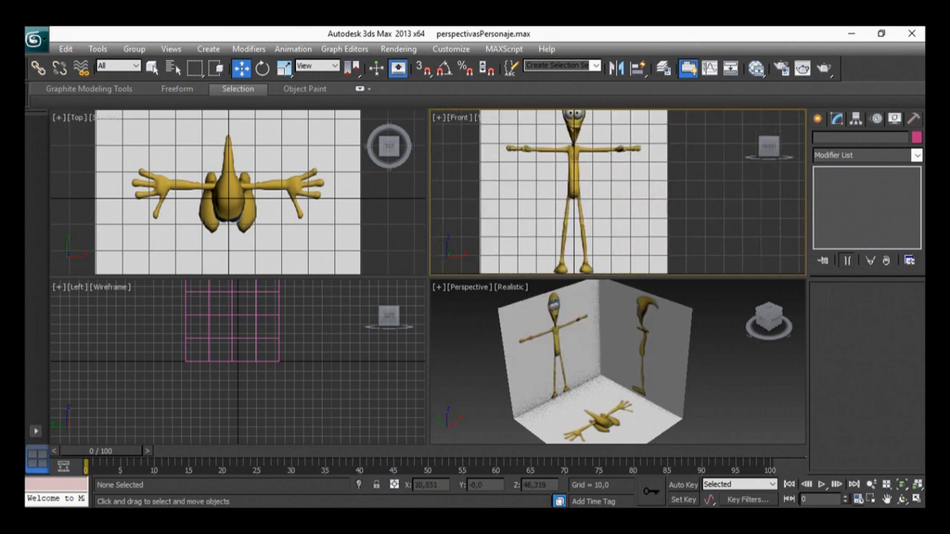
pyautogui.scroll(-4, 603, 189)
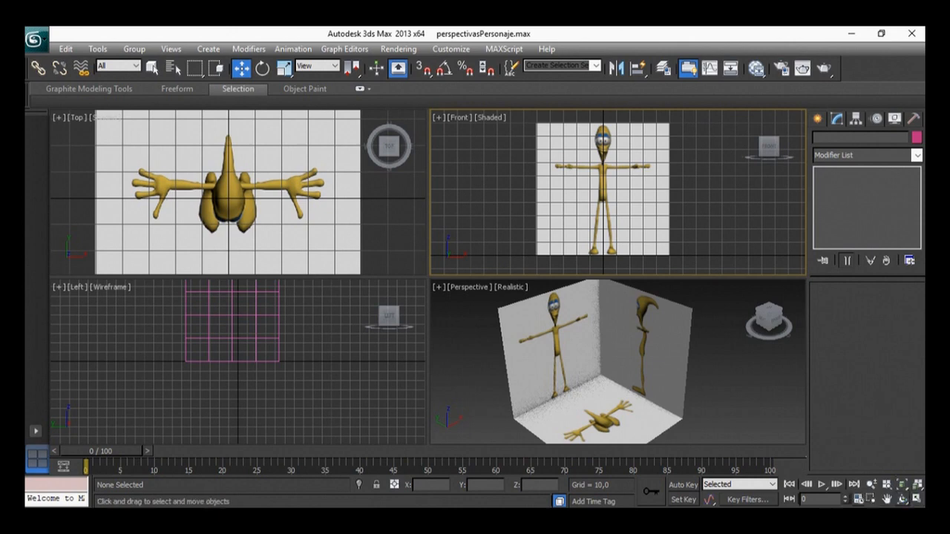
# Step: Set the Left viewport to Shaded display with the whole lateral image plane in view
pyautogui.click(888, 499)
pyautogui.click(241, 67)
pyautogui.click(314, 341)
pyautogui.moveTo(314, 341); pyautogui.dragTo(310, 388, button='middle')
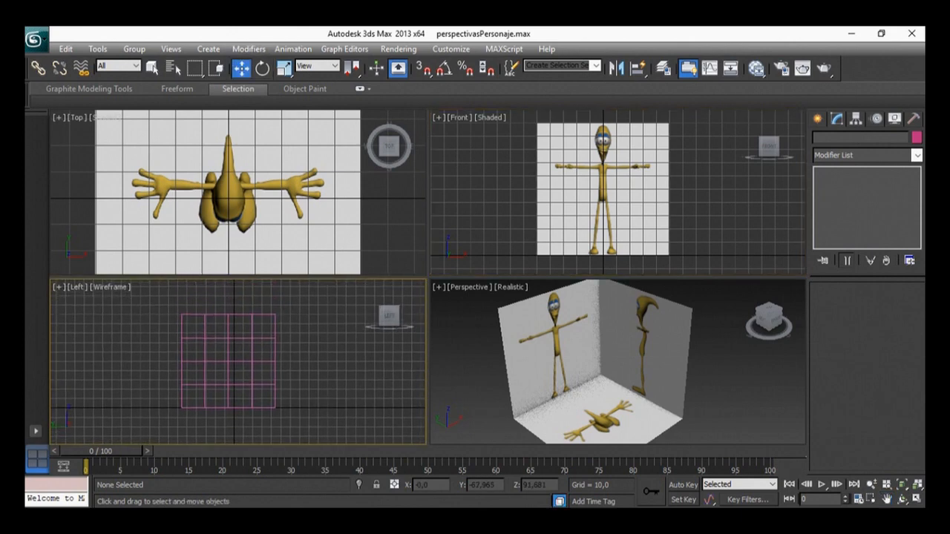
pyautogui.click(111, 286)
pyautogui.click(133, 85)
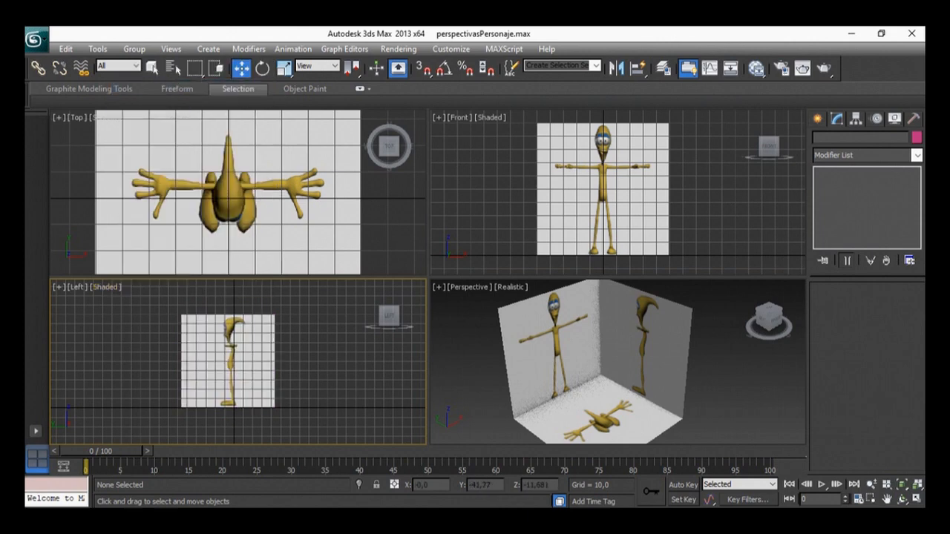
# Step: Frame the character's leg and foot closely in the Left viewport
pyautogui.scroll(5, 238, 348)
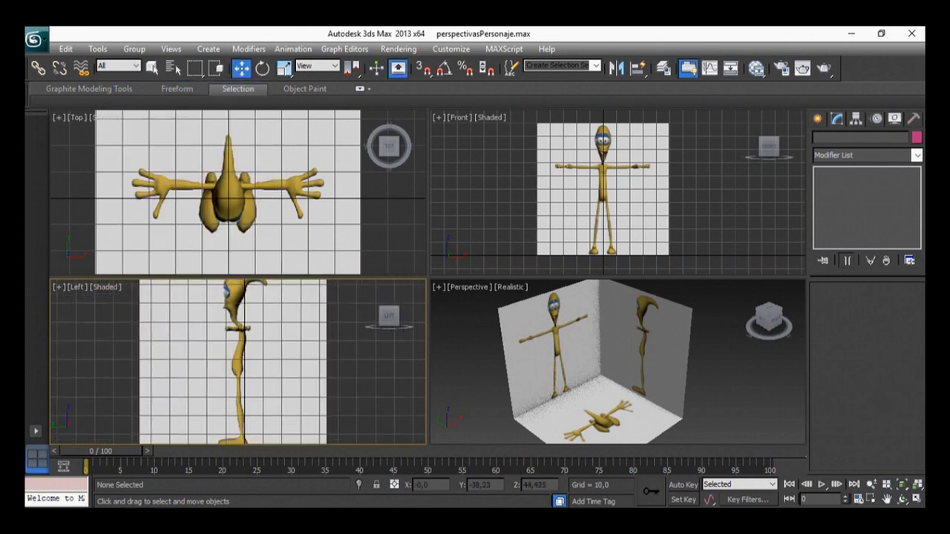
pyautogui.moveTo(315, 379); pyautogui.dragTo(335, 295, button='middle')
pyautogui.moveTo(308, 347); pyautogui.dragTo(294, 355, button='middle')
pyautogui.scroll(4, 236, 364)
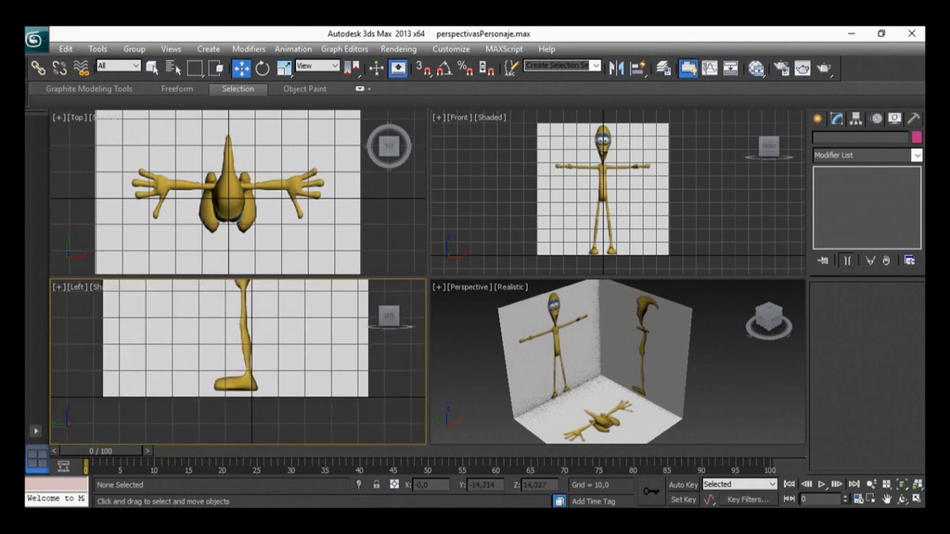
pyautogui.moveTo(301, 358); pyautogui.dragTo(290, 379, button='middle')
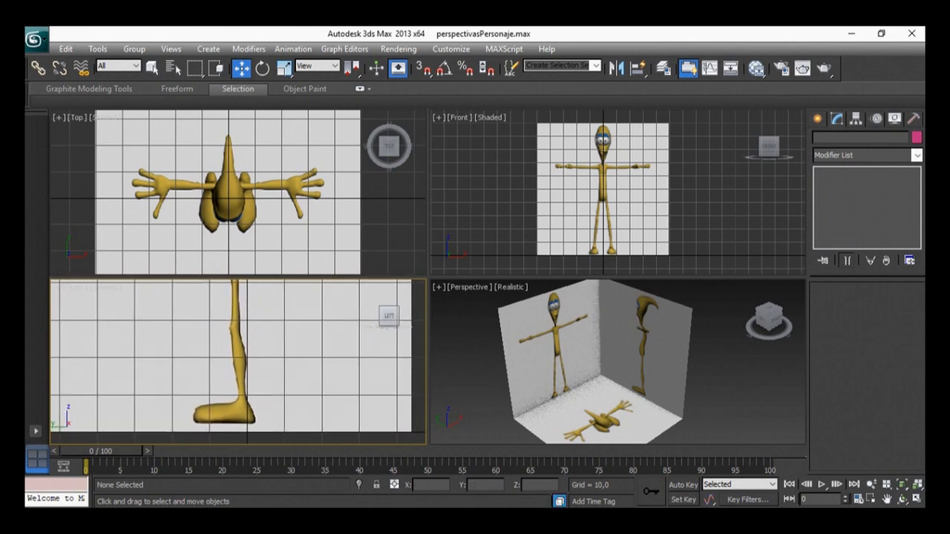
# Step: Frame the character's feet closely in the Front viewport and shift the Perspective view slightly
pyautogui.click(291, 240)
pyautogui.click(708, 208)
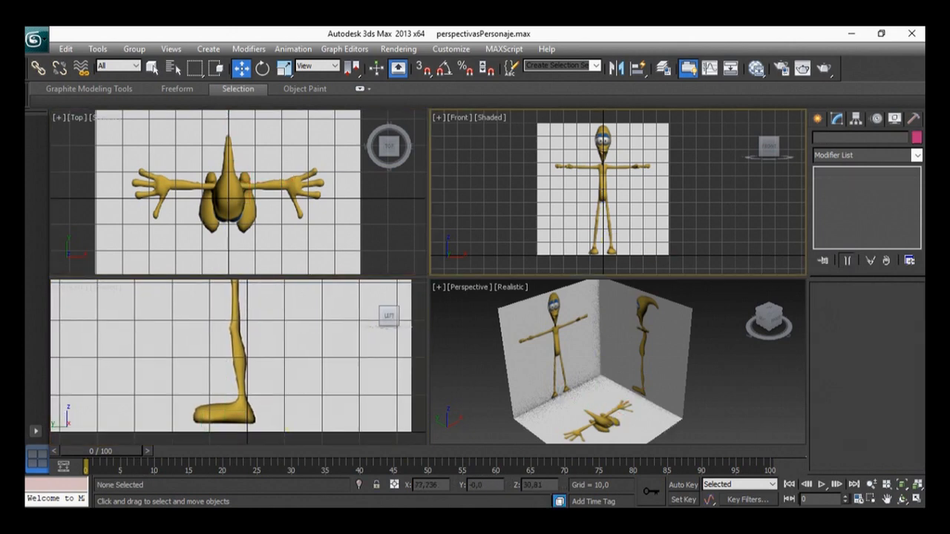
pyautogui.scroll(4, 708, 207)
pyautogui.moveTo(668, 218); pyautogui.dragTo(719, 150, button='middle')
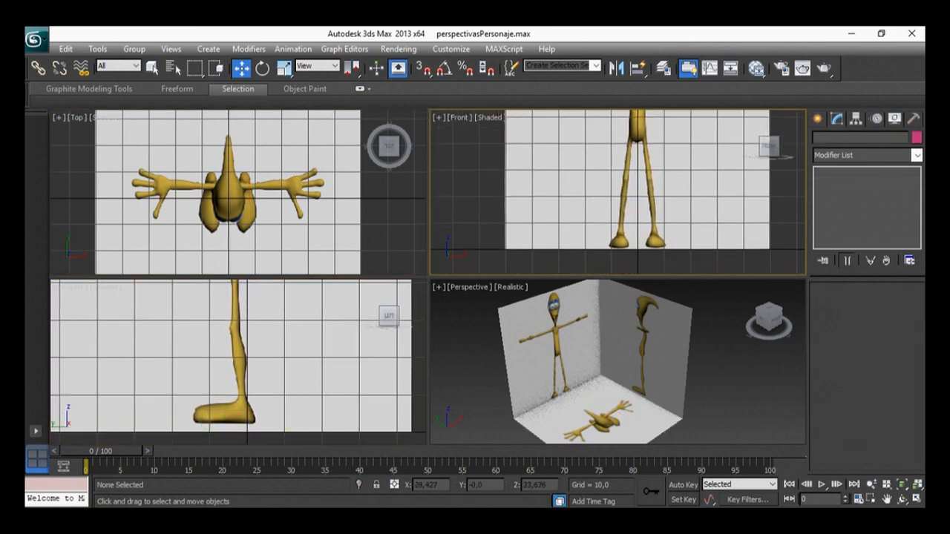
pyautogui.scroll(2, 731, 215)
pyautogui.moveTo(732, 214); pyautogui.dragTo(675, 185, button='middle')
pyautogui.scroll(2, 679, 187)
pyautogui.moveTo(715, 385); pyautogui.dragTo(701, 369, button='middle')
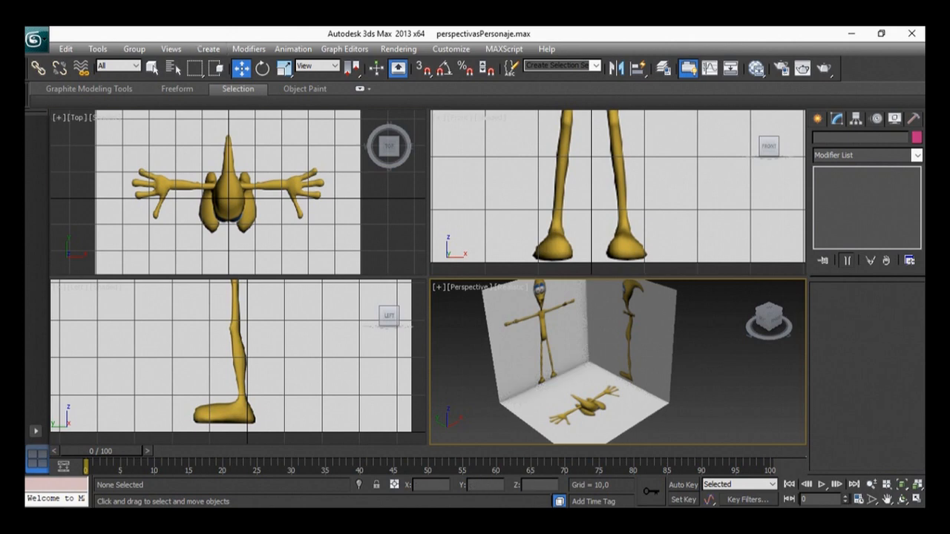
# Step: Trace a closed Line spline around the character's foot on the positive X side in the Top viewport, then return to the Move tool
pyautogui.click(182, 145)
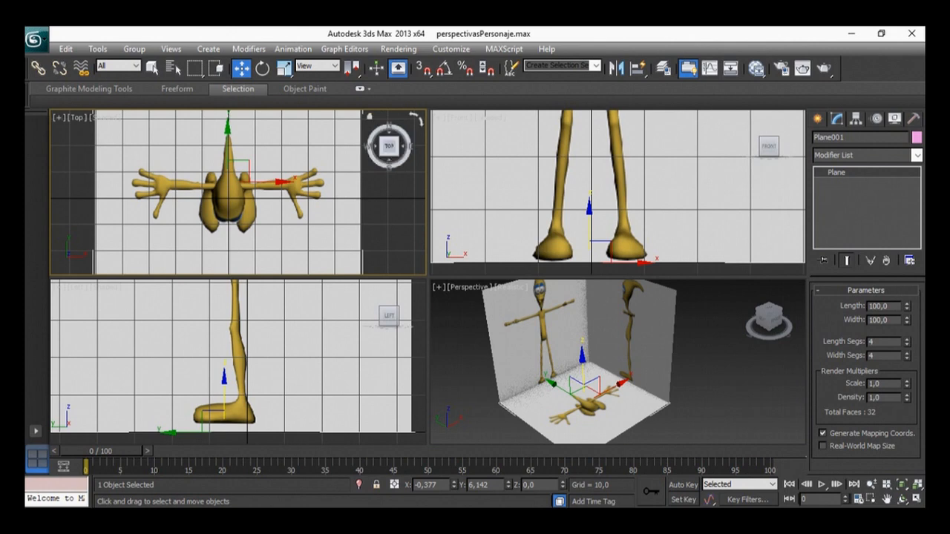
pyautogui.click(818, 119)
pyautogui.click(838, 141)
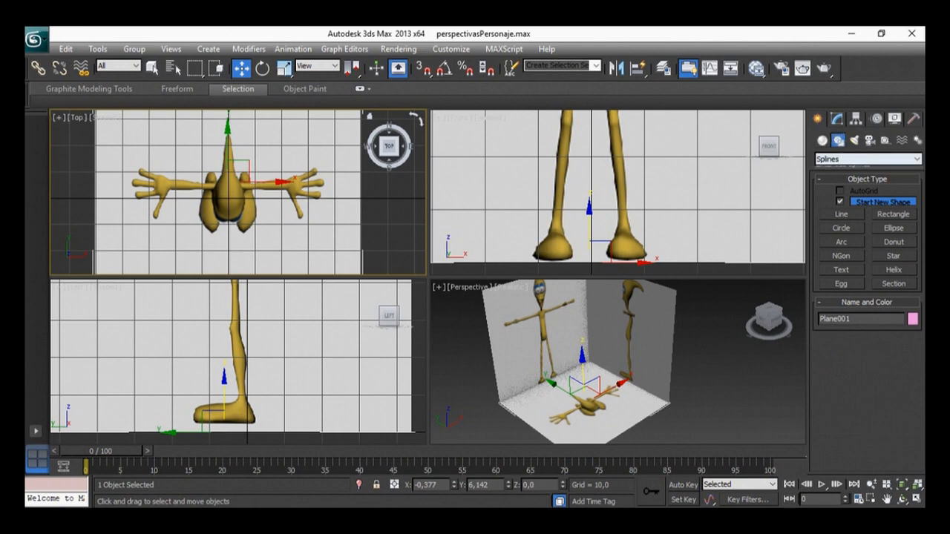
pyautogui.click(841, 213)
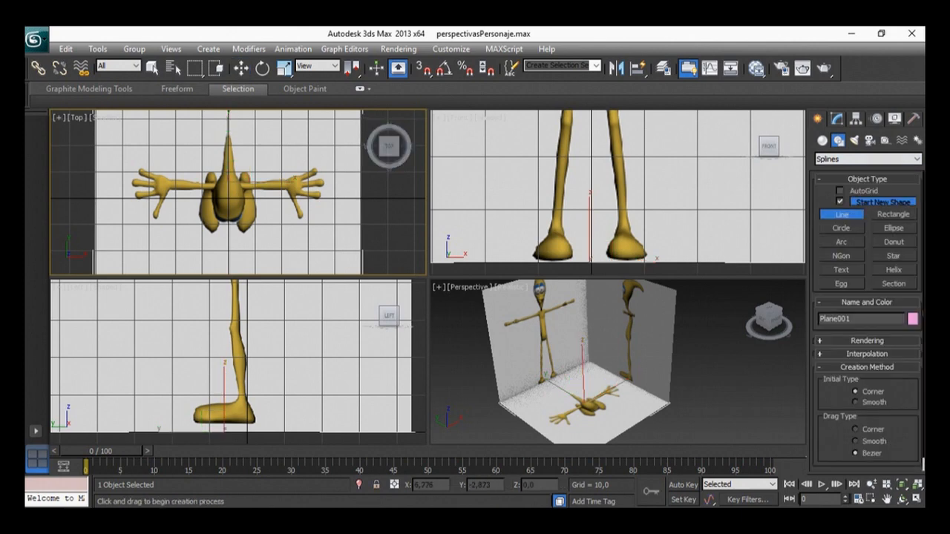
pyautogui.scroll(5, 179, 208)
pyautogui.moveTo(343, 195); pyautogui.dragTo(304, 190, button='middle')
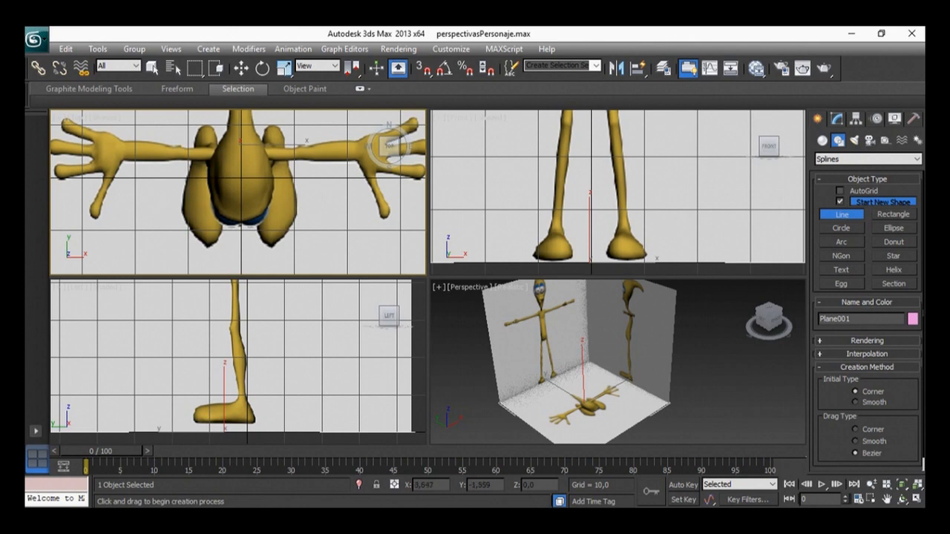
pyautogui.click(261, 179)
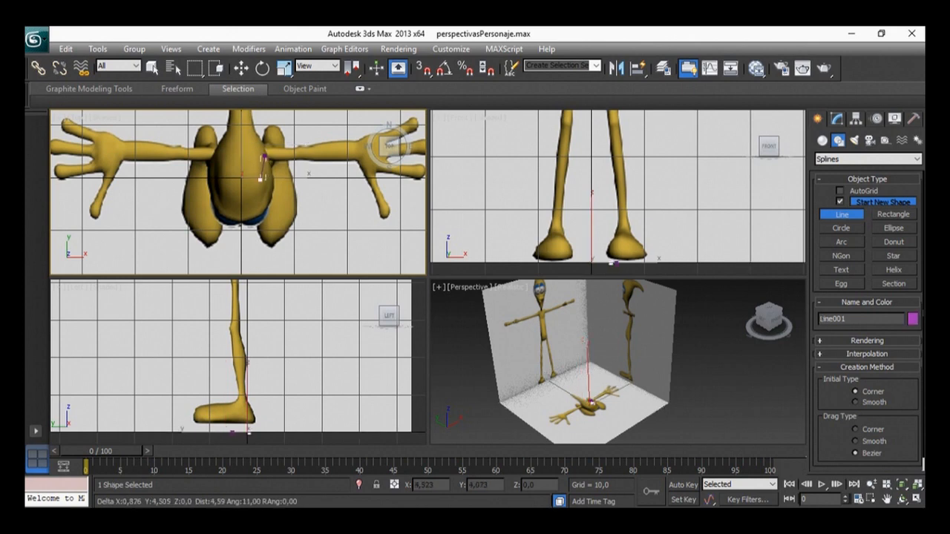
pyautogui.click(263, 143)
pyautogui.click(265, 131)
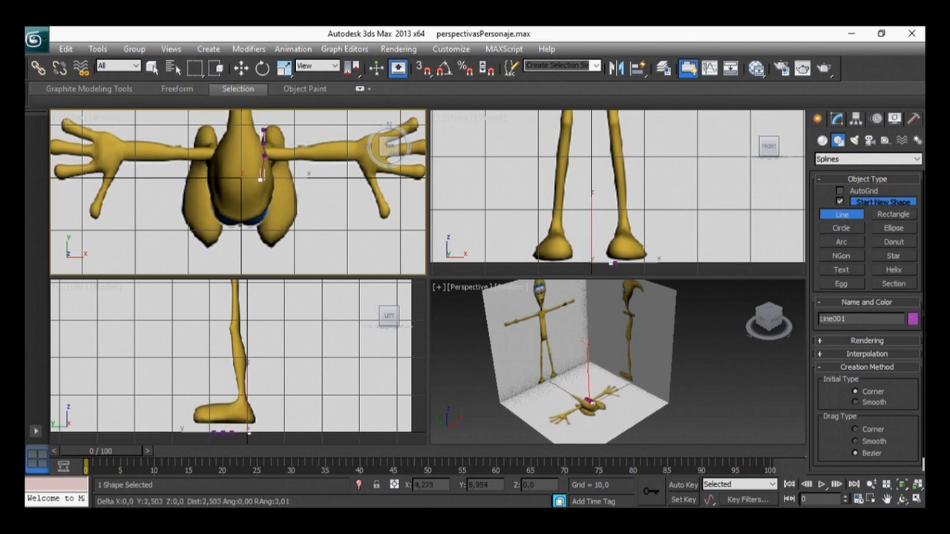
pyautogui.click(271, 125)
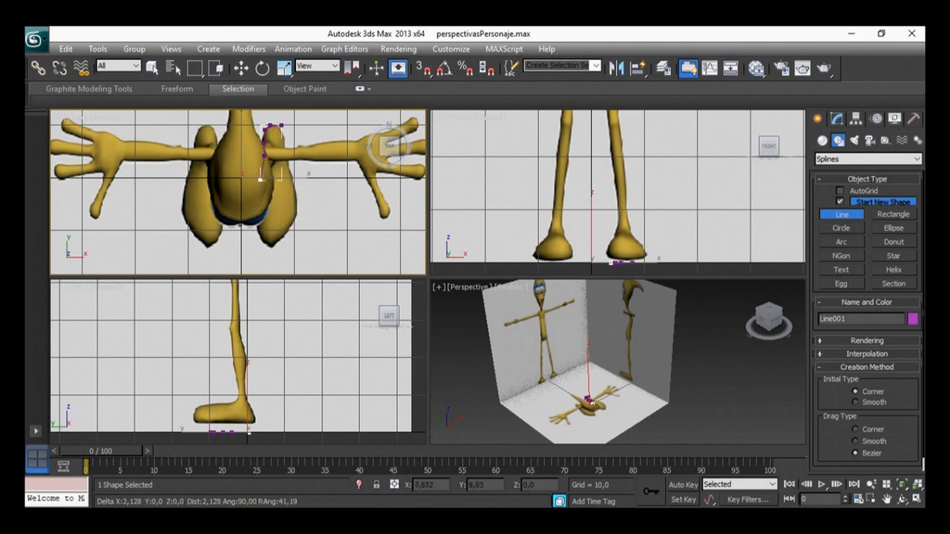
pyautogui.click(279, 128)
pyautogui.click(282, 135)
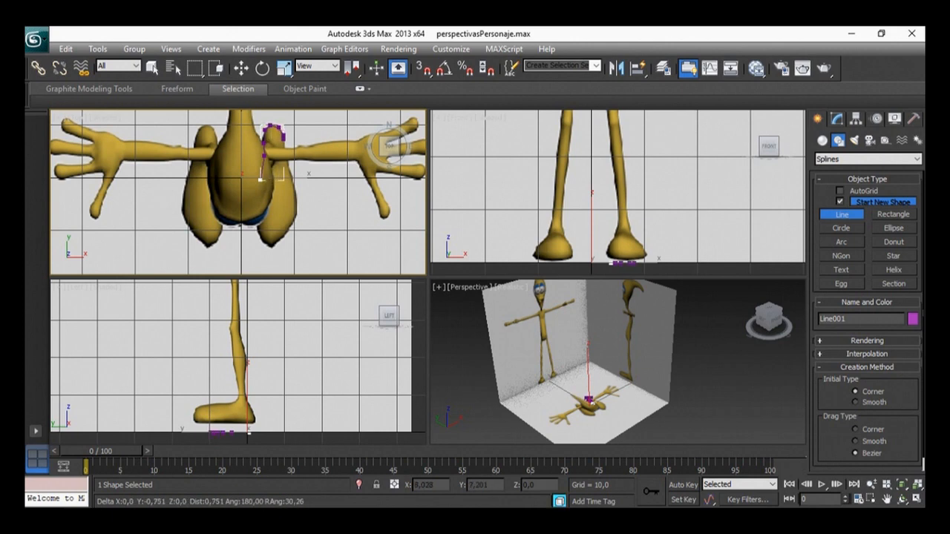
pyautogui.click(284, 142)
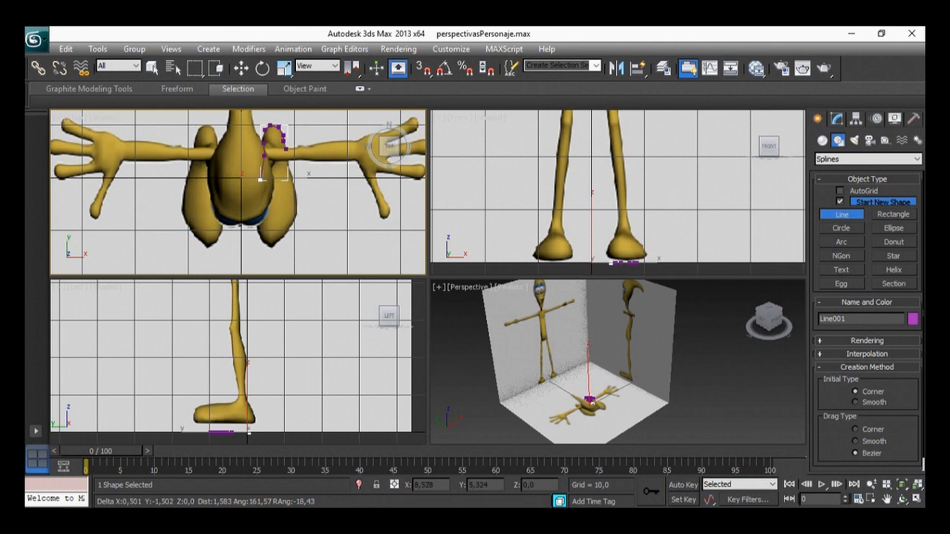
pyautogui.click(287, 153)
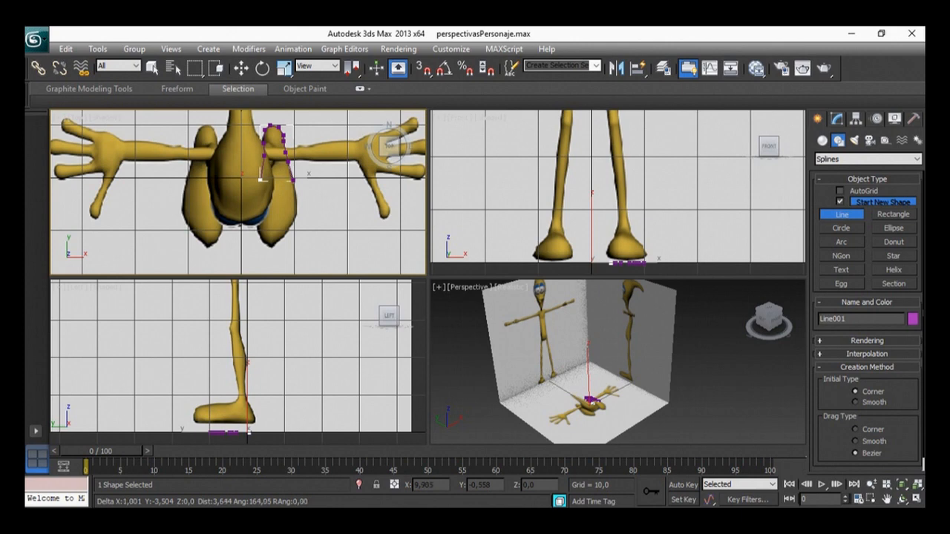
pyautogui.click(295, 198)
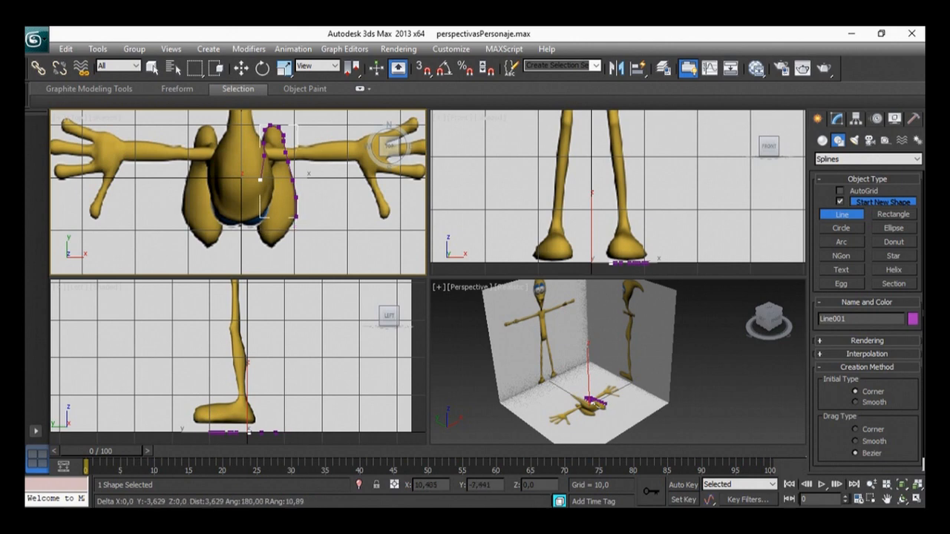
pyautogui.click(294, 218)
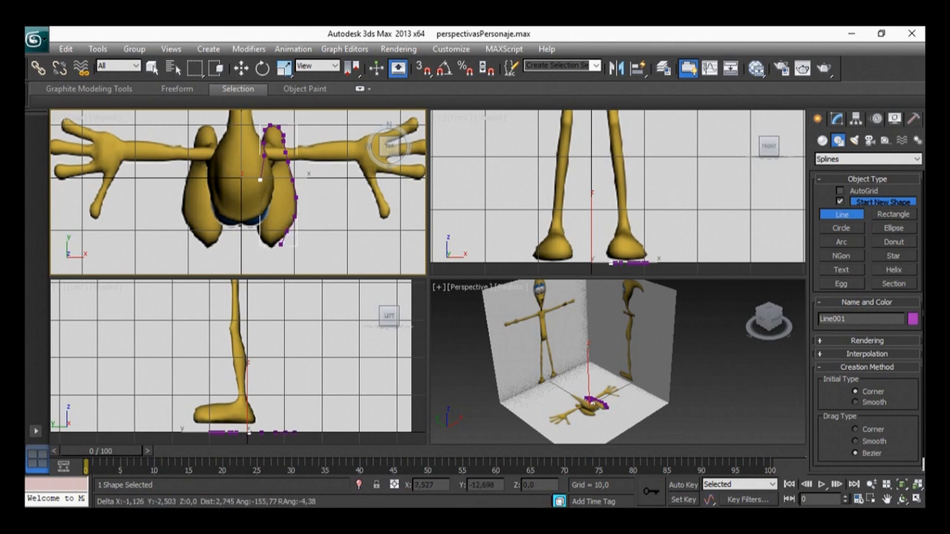
pyautogui.click(273, 246)
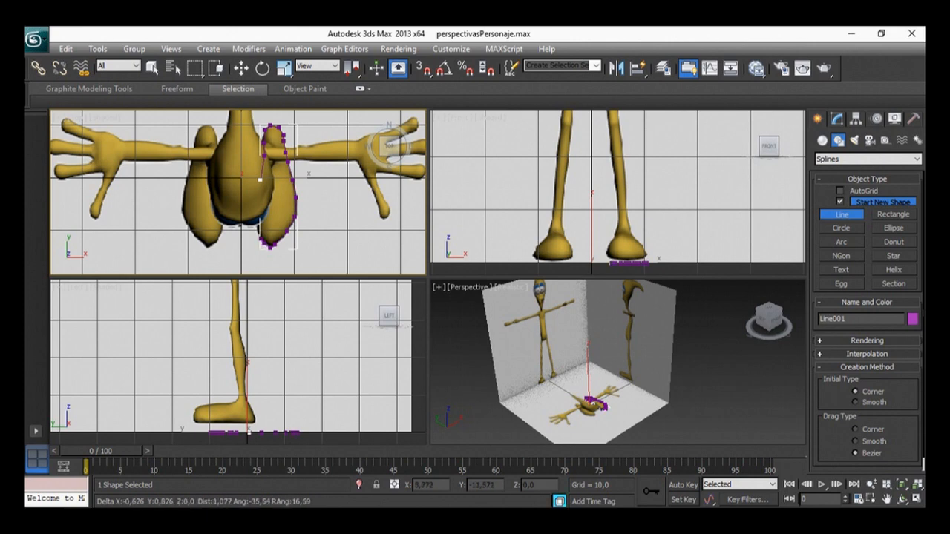
pyautogui.click(261, 231)
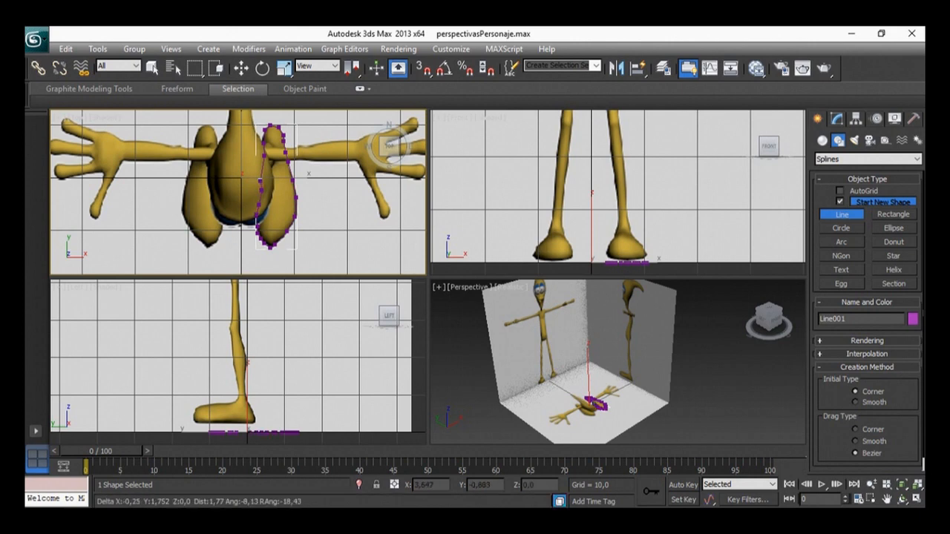
pyautogui.click(260, 181)
pyautogui.press('Return')
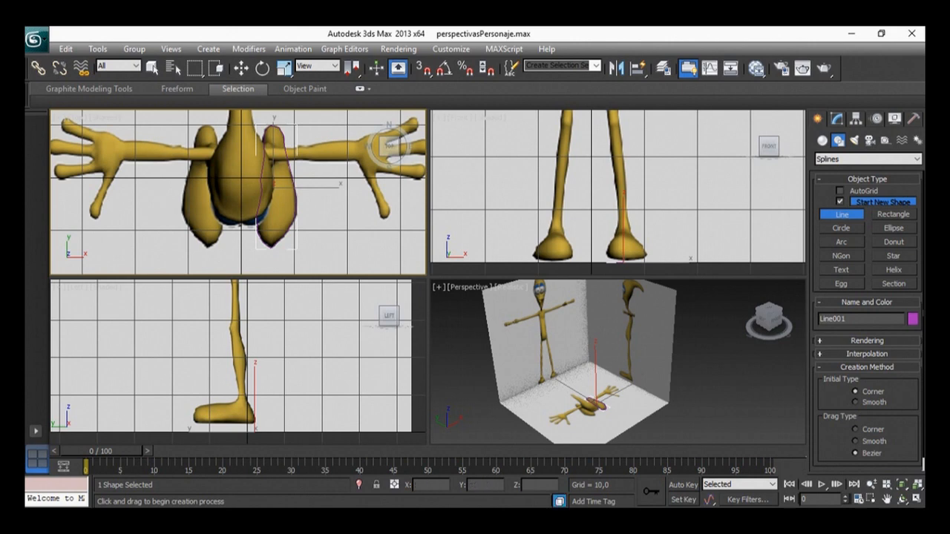
pyautogui.click(242, 68)
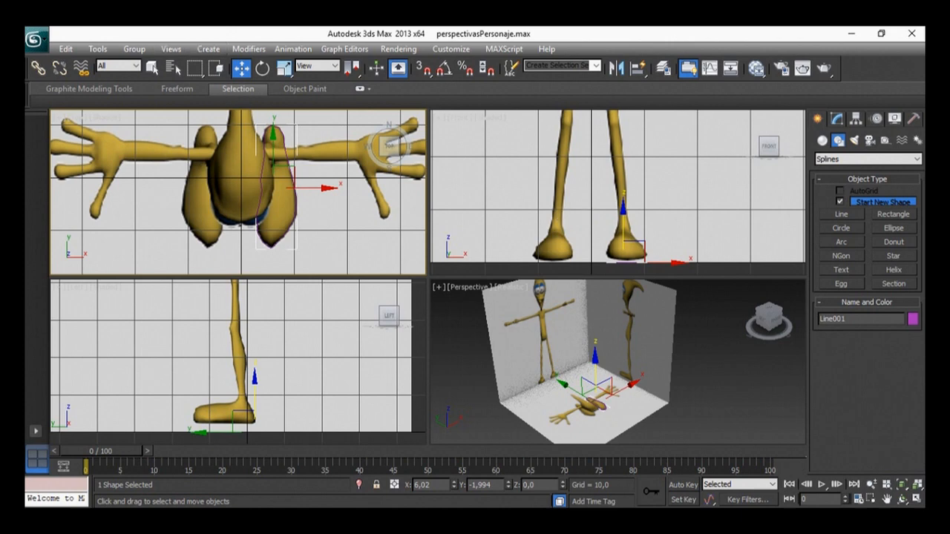
# Step: Lower the frontal image plane to a Z position of about 49.4 to align its feet with the ground line
pyautogui.click(334, 353)
pyautogui.click(483, 215)
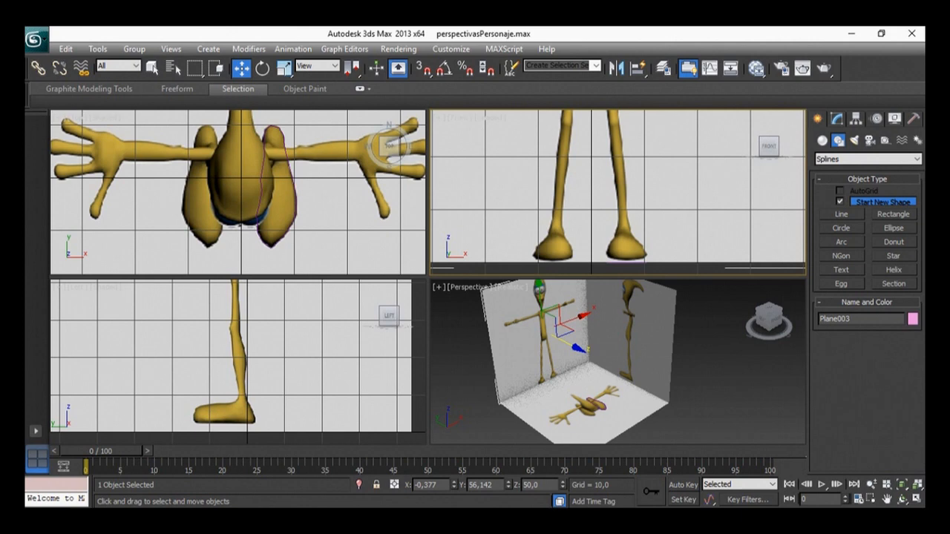
pyautogui.click(636, 262)
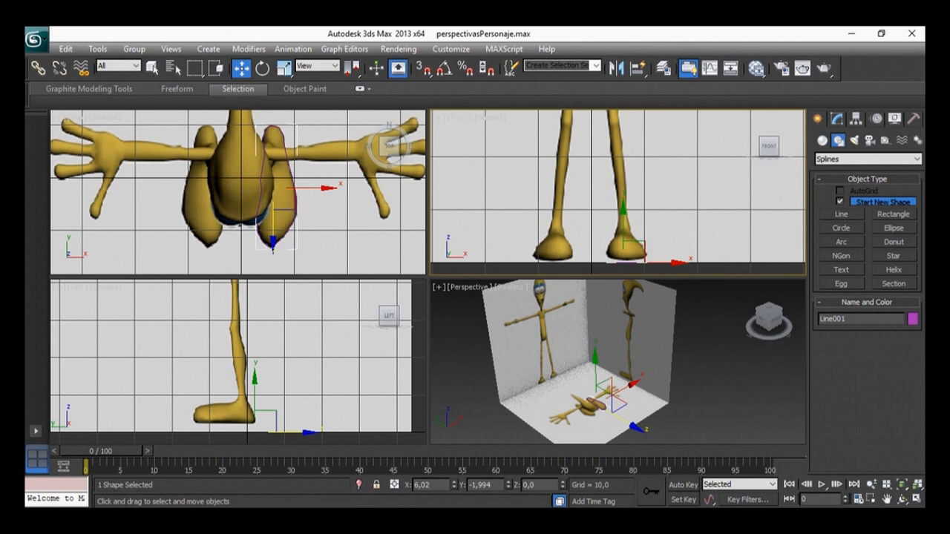
pyautogui.click(626, 262)
pyautogui.moveTo(626, 261)
pyautogui.mouseDown(button='middle')
pyautogui.moveTo(633, 233)
pyautogui.moveTo(635, 254)
pyautogui.mouseUp(button='middle')
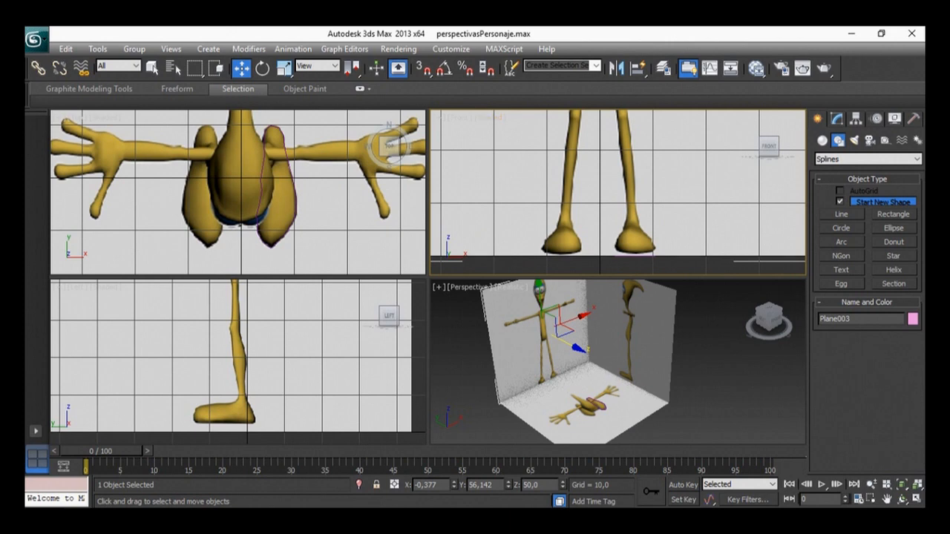
pyautogui.middleClick(713, 386)
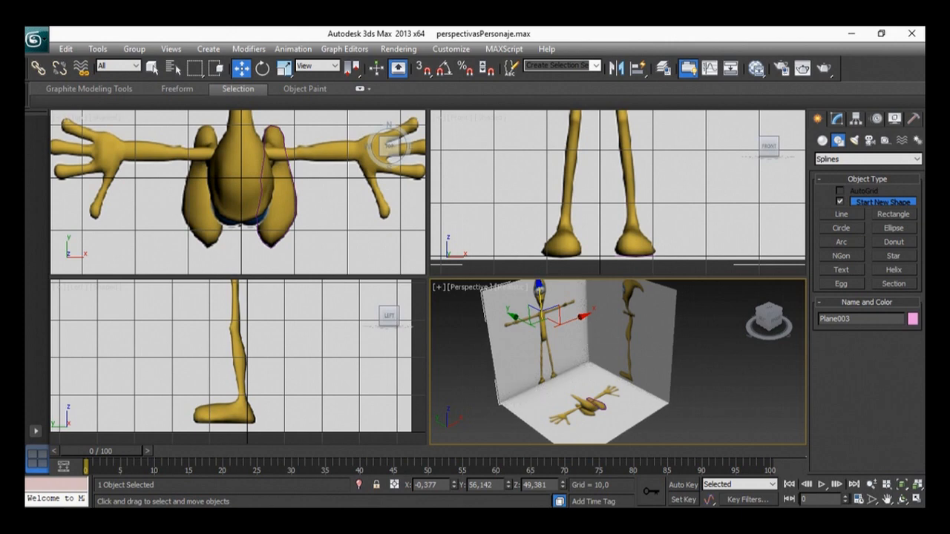
# Step: Lower the lateral image plane to a Z position of about 47.6 to align its foot with the ground line
pyautogui.click(412, 356)
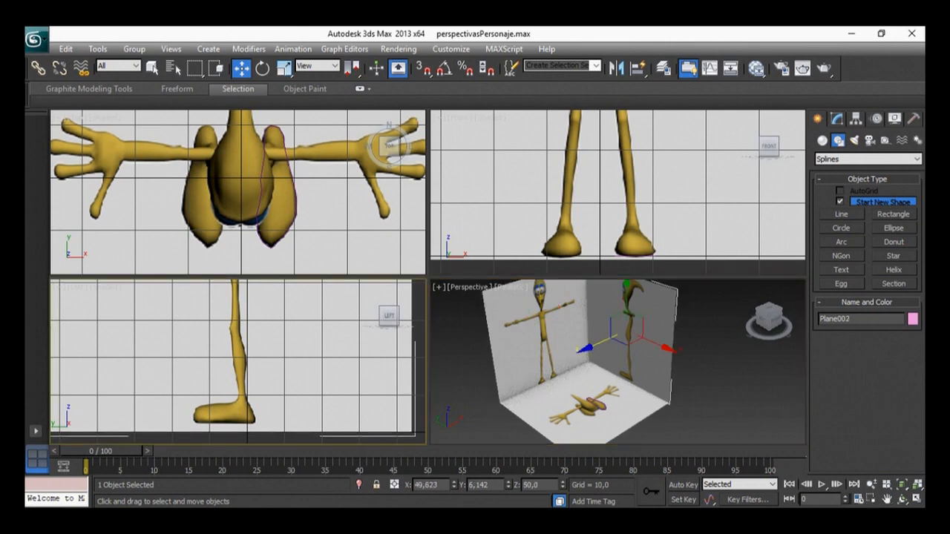
pyautogui.click(646, 349)
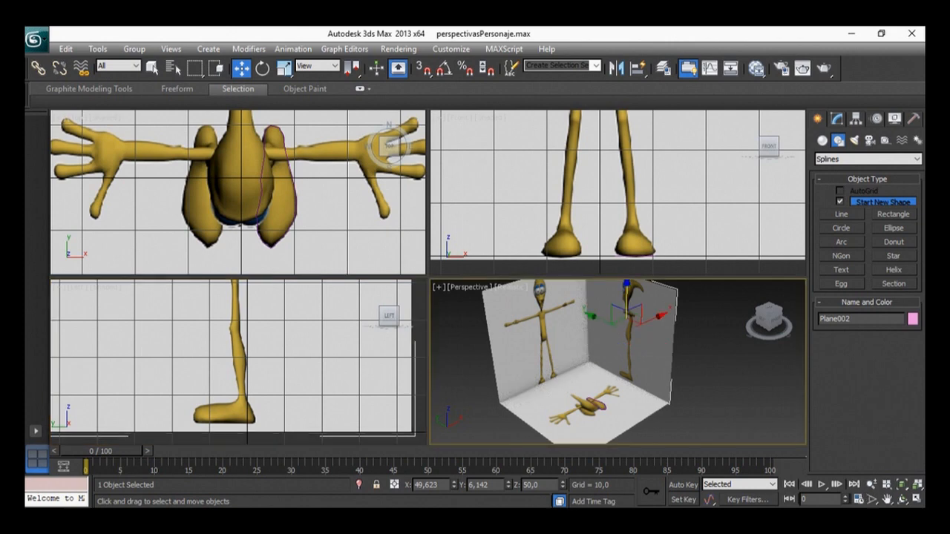
pyautogui.moveTo(627, 297); pyautogui.dragTo(627, 302)
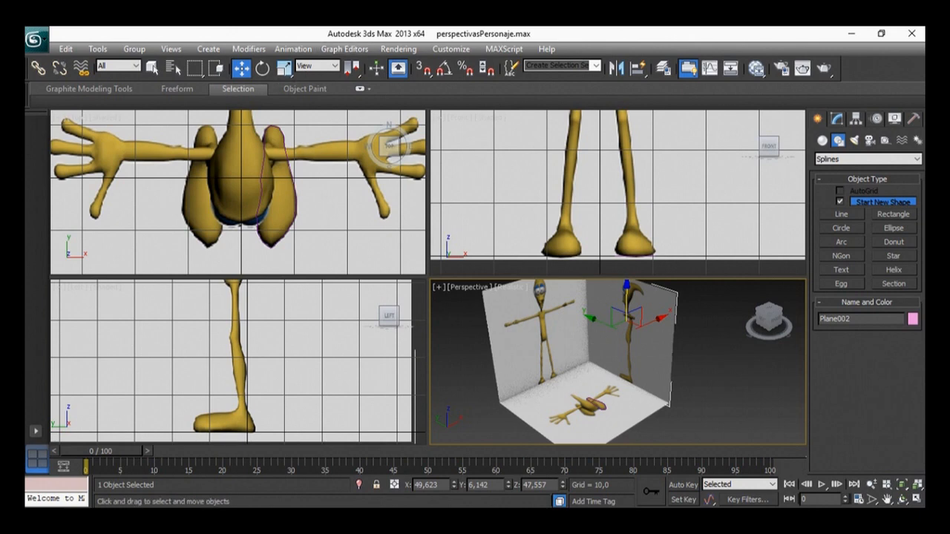
# Step: Convert the foot outline spline to an Editable Poly
pyautogui.click(679, 415)
pyautogui.moveTo(668, 408); pyautogui.dragTo(634, 367, button='middle')
pyautogui.scroll(4, 663, 339)
pyautogui.scroll(3, 701, 383)
pyautogui.scroll(3, 690, 367)
pyautogui.scroll(2, 658, 347)
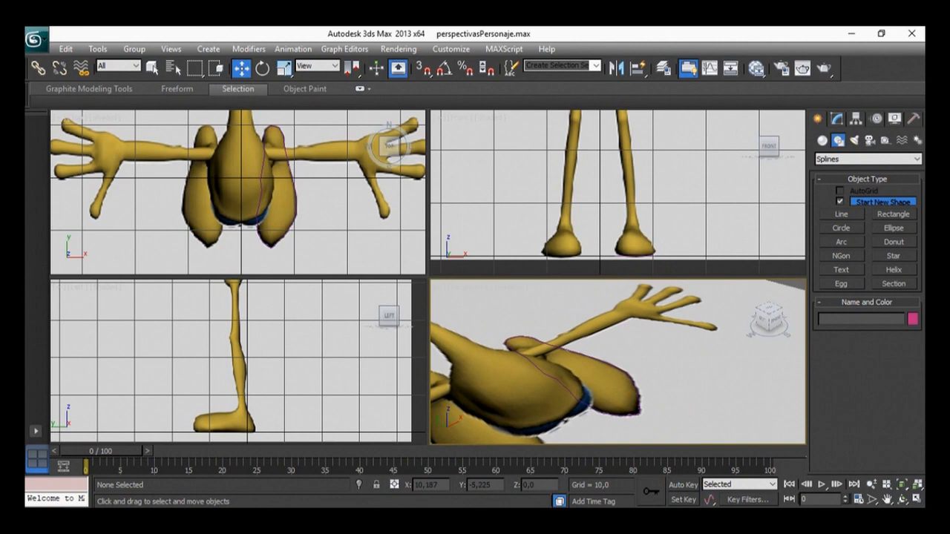
pyautogui.click(628, 377)
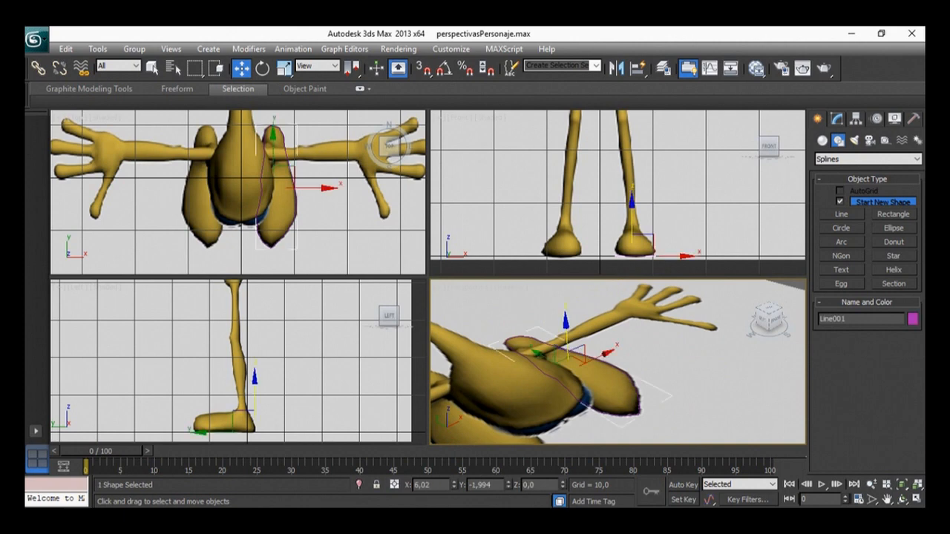
pyautogui.rightClick(610, 364)
pyautogui.moveTo(638, 488)
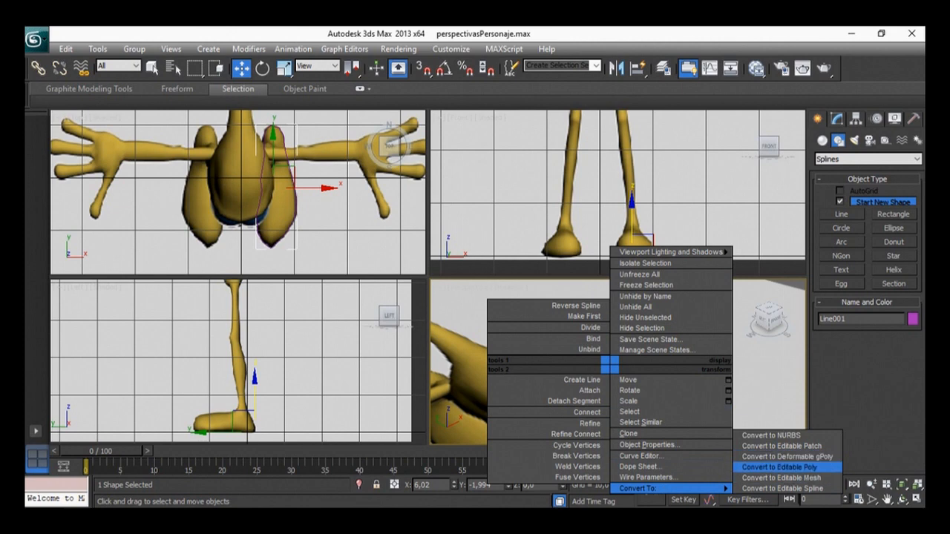
pyautogui.click(780, 467)
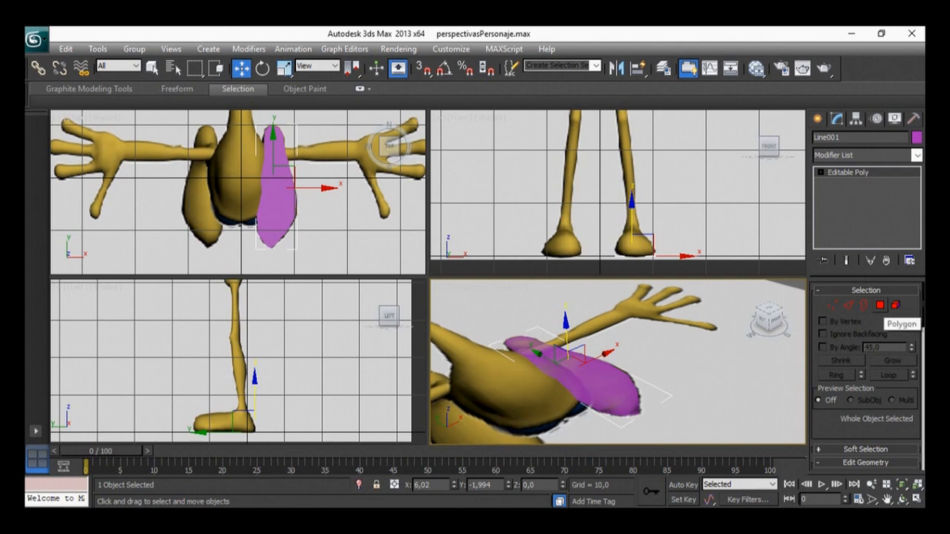
# Step: Extrude the foot's flat polygon upward by about 1.76 units to form the sole, then return to the Move tool
pyautogui.click(880, 306)
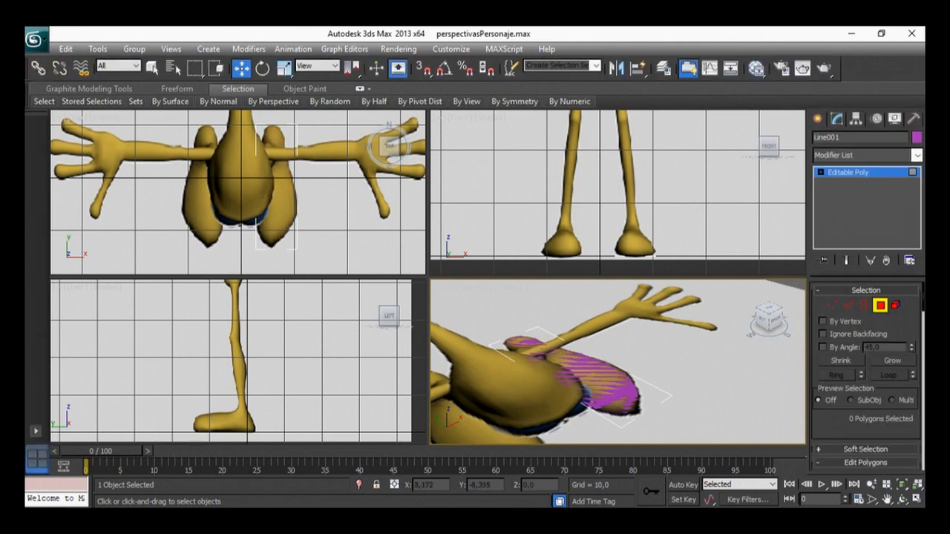
pyautogui.click(605, 393)
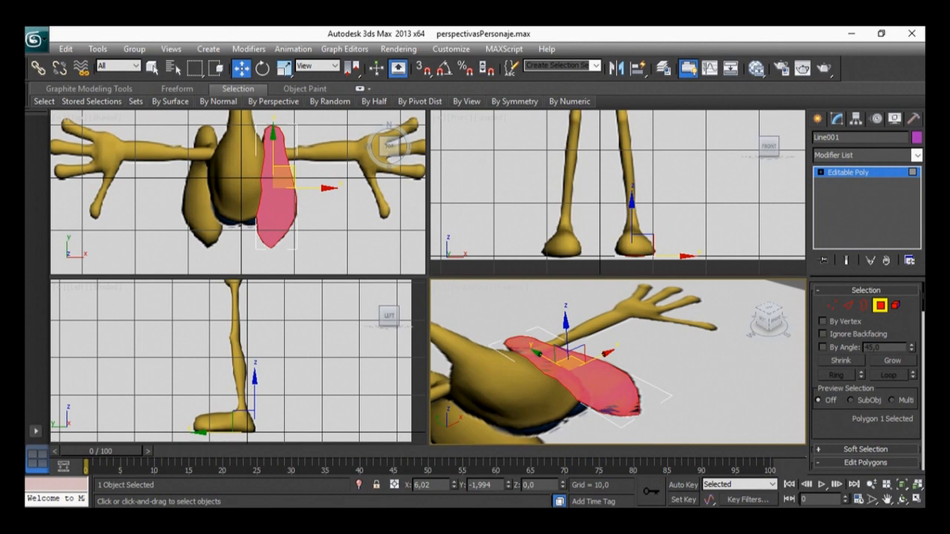
pyautogui.scroll(-2, 867, 377)
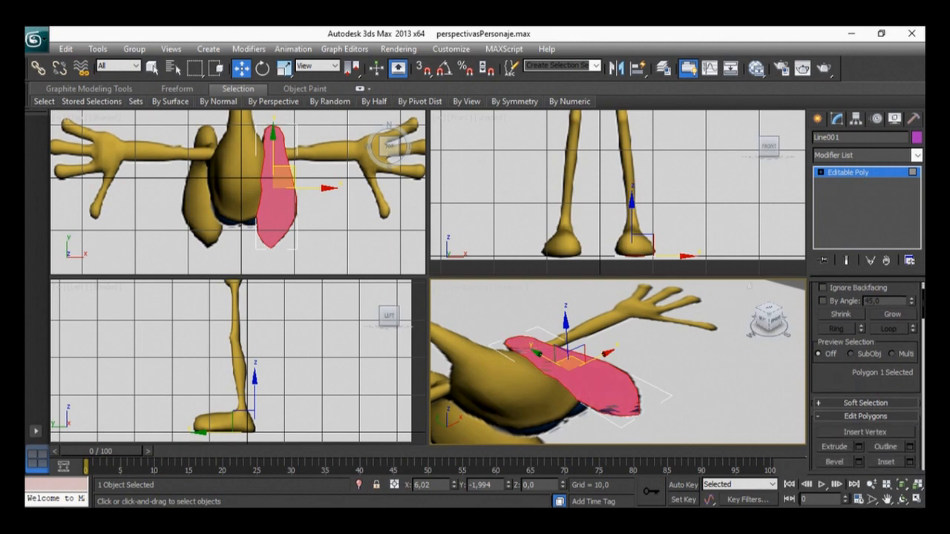
pyautogui.scroll(2, 867, 376)
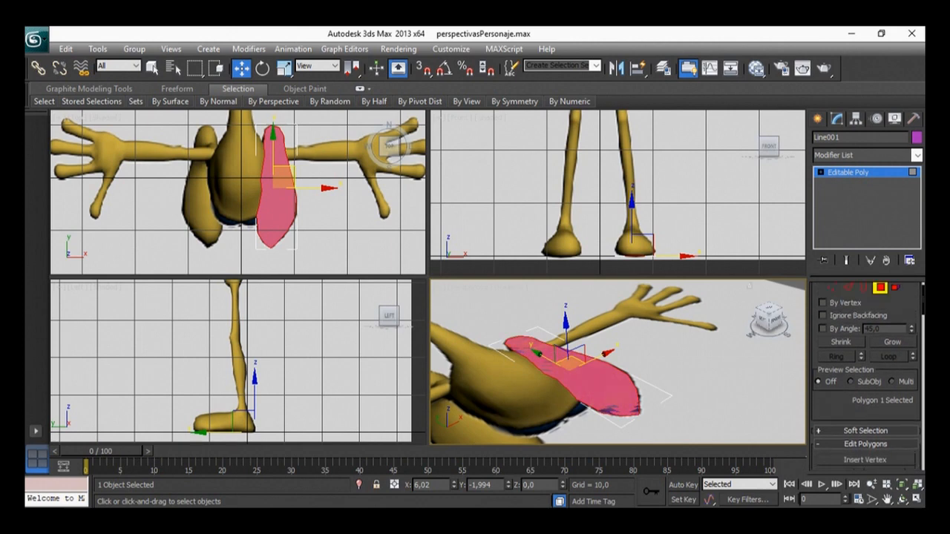
pyautogui.scroll(-6, 867, 377)
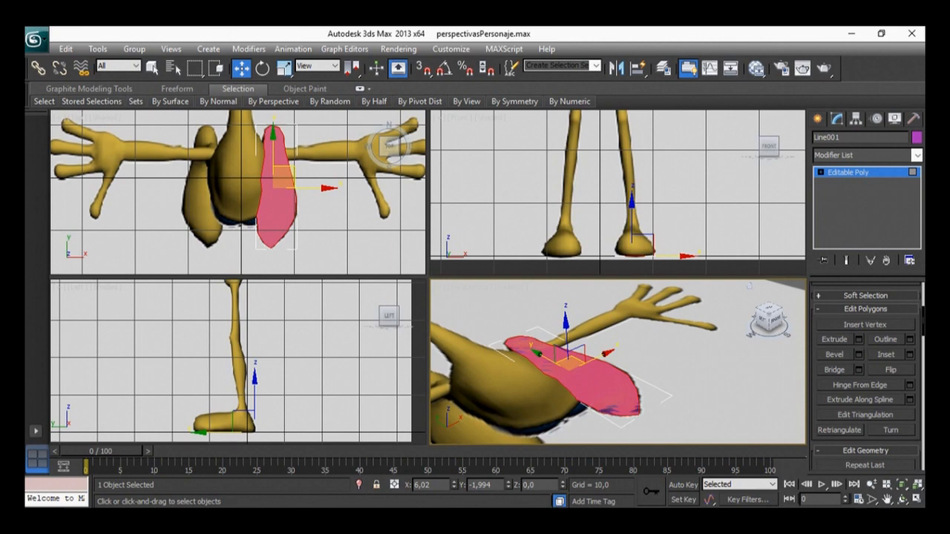
pyautogui.click(835, 339)
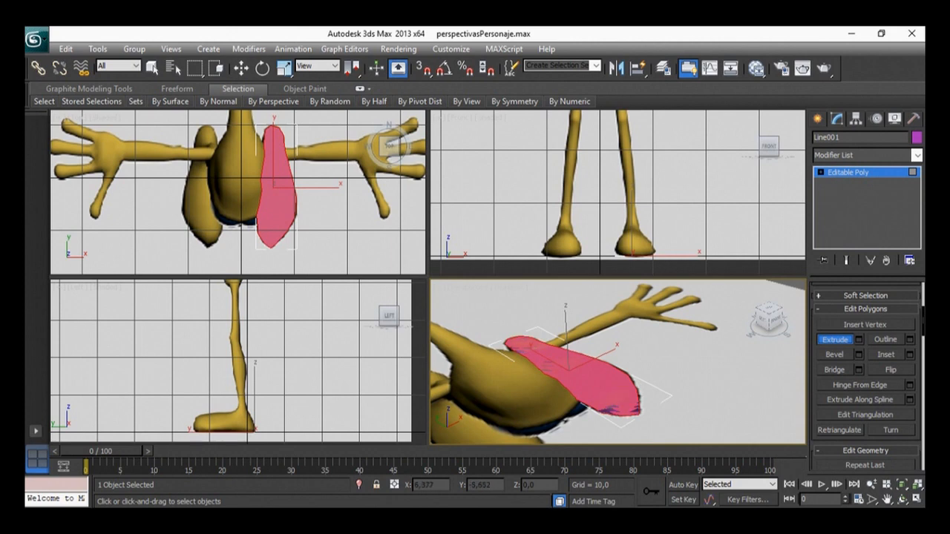
pyautogui.moveTo(596, 384)
pyautogui.mouseDown()
pyautogui.moveTo(596, 365)
pyautogui.moveTo(598, 385)
pyautogui.mouseUp()
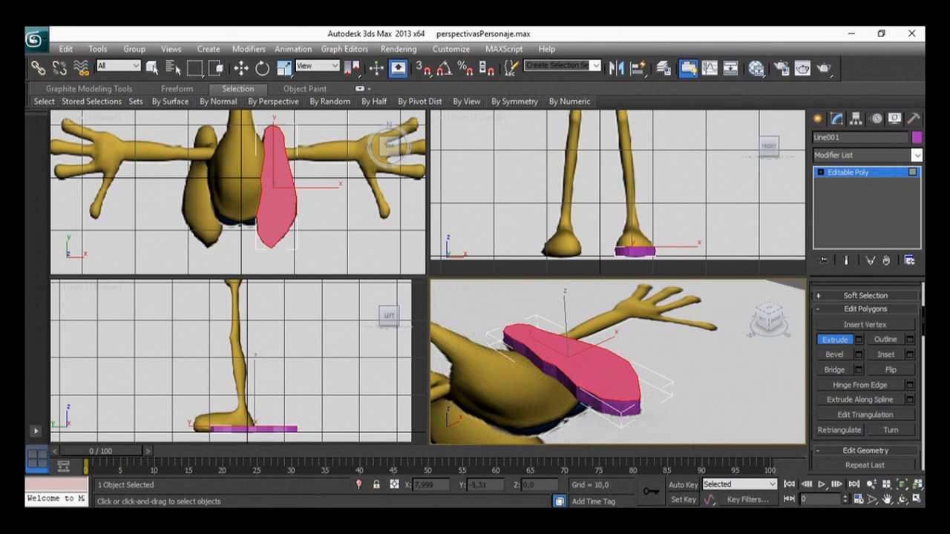
pyautogui.press('w')
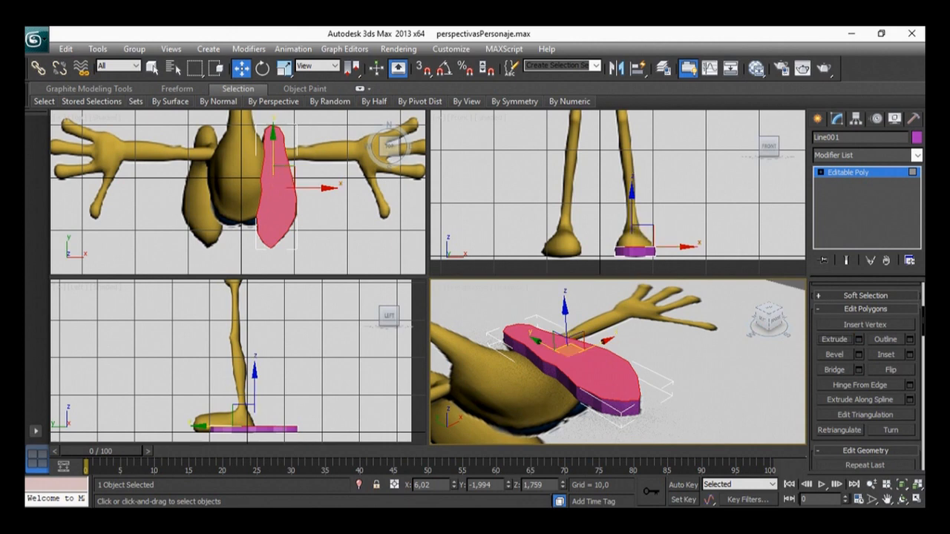
# Step: Leave the foot's polygon editing and select the lateral image plane
pyautogui.rightClick(304, 369)
pyautogui.click(184, 319)
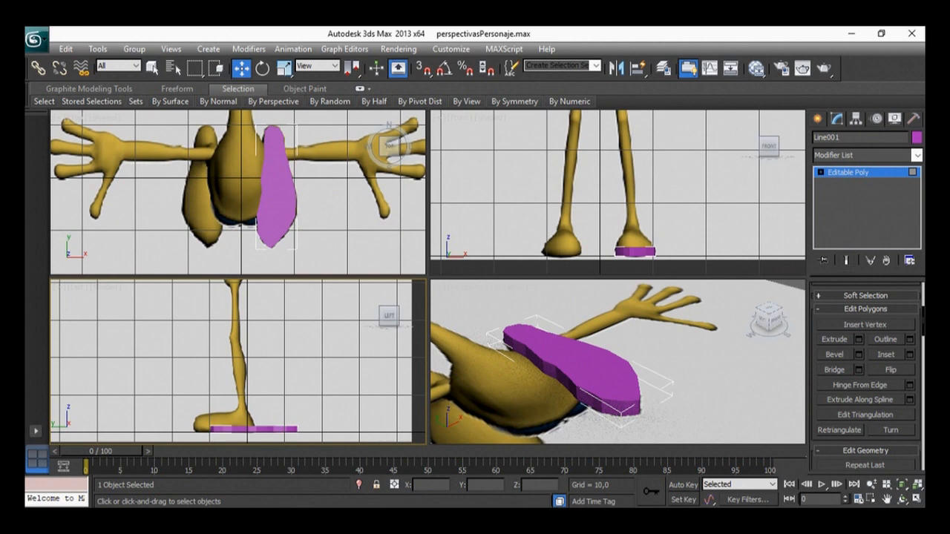
pyautogui.scroll(4, 865, 371)
pyautogui.click(881, 305)
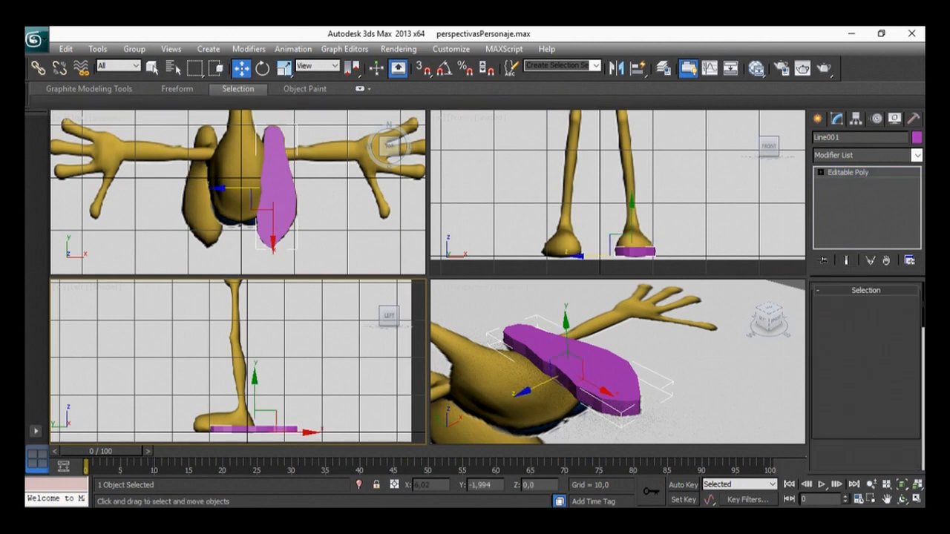
pyautogui.click(327, 371)
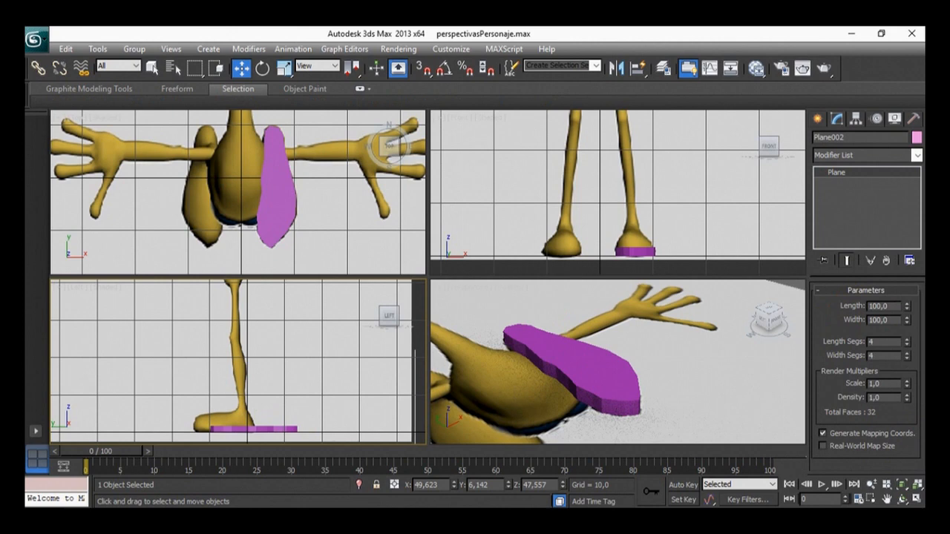
pyautogui.click(698, 379)
pyautogui.click(326, 371)
pyautogui.click(697, 379)
pyautogui.scroll(-7, 698, 379)
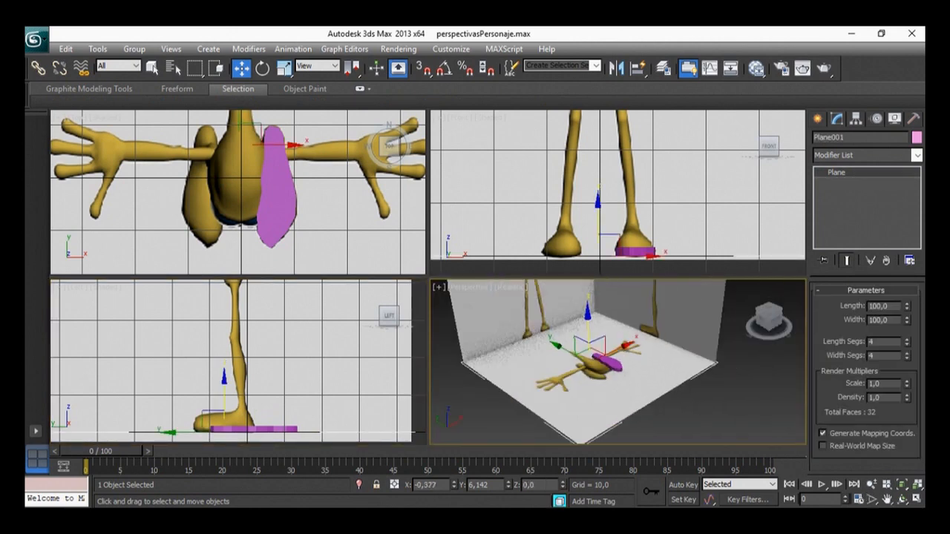
pyautogui.click(327, 371)
pyautogui.scroll(4, 616, 363)
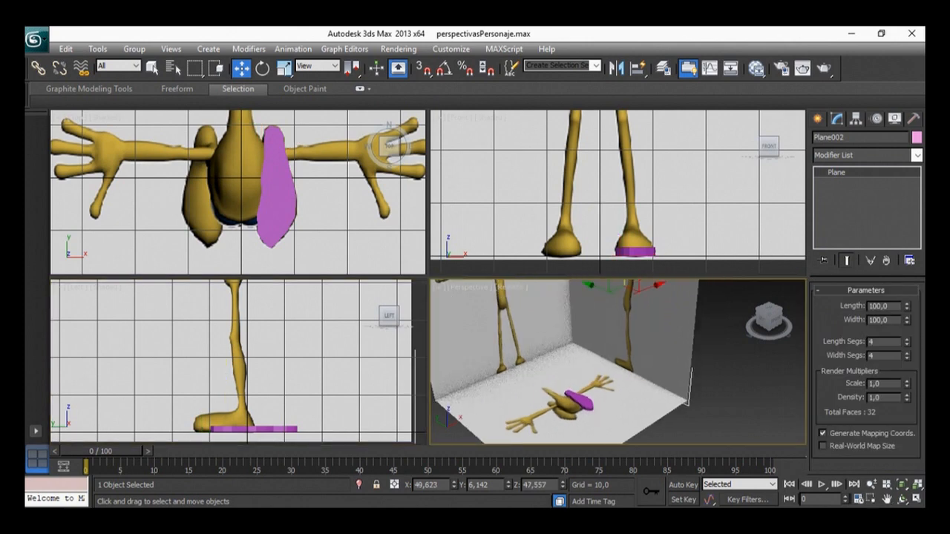
# Step: Try repositioning the lateral image plane along Y and X, then undo the X moves
pyautogui.moveTo(602, 291); pyautogui.dragTo(611, 294)
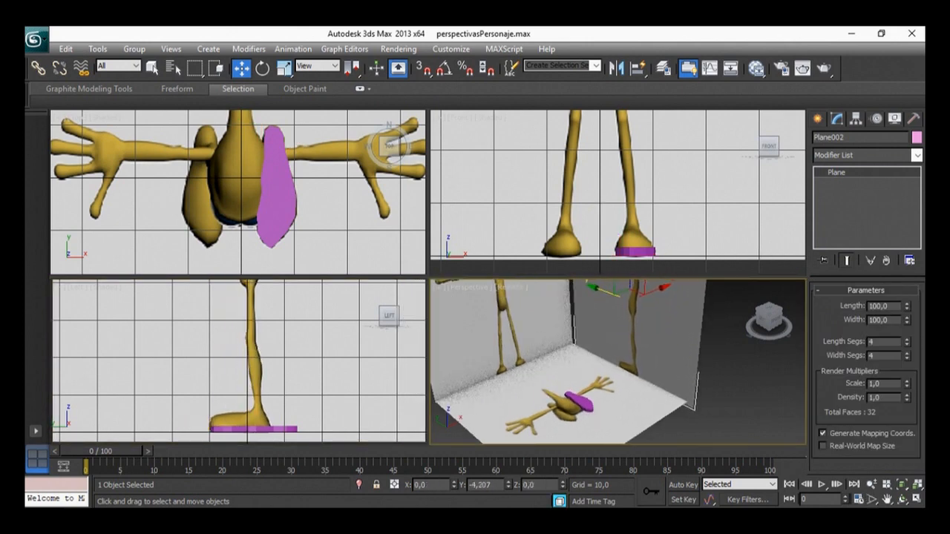
pyautogui.moveTo(611, 294); pyautogui.dragTo(583, 297)
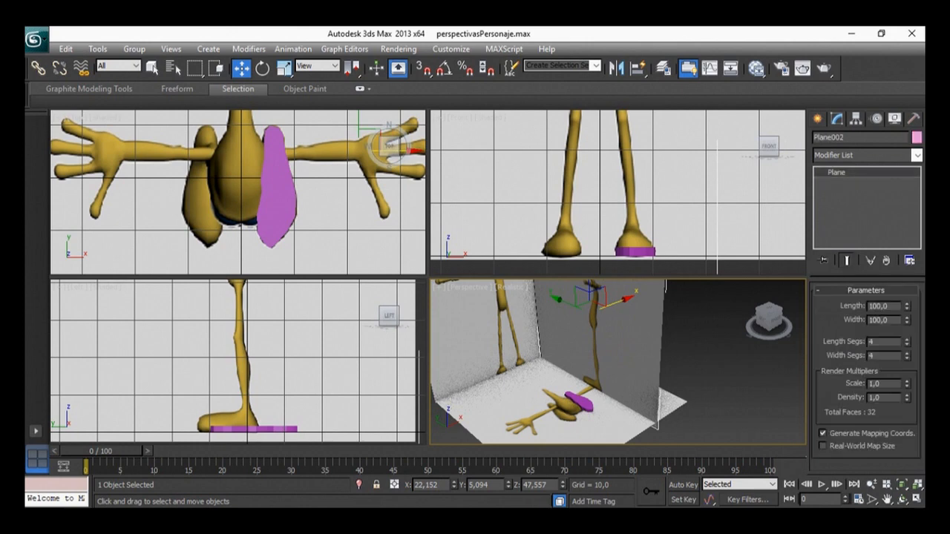
pyautogui.hotkey('ctrl', 'z')
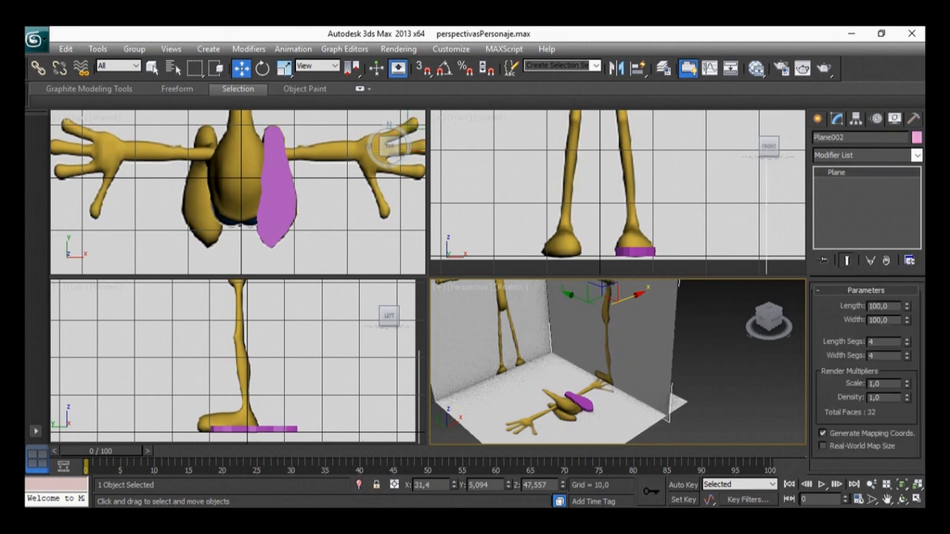
pyautogui.hotkey('ctrl', 'z')
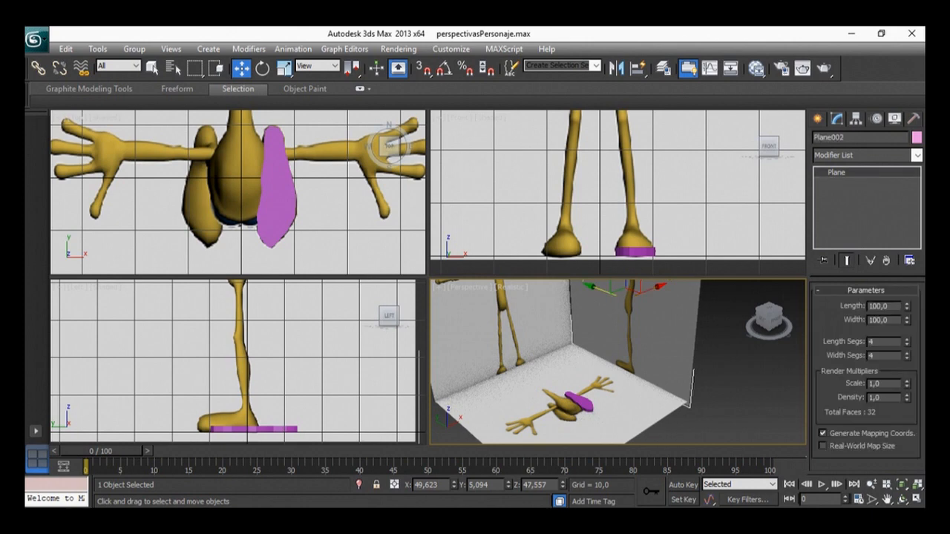
# Step: Scale the lateral image plane horizontally to about 138% and shift it along Y so its foot matches the modelled sole's length
pyautogui.moveTo(603, 291)
pyautogui.mouseDown()
pyautogui.moveTo(594, 287)
pyautogui.moveTo(612, 295)
pyautogui.mouseUp()
pyautogui.press('r')
pyautogui.moveTo(666, 311); pyautogui.dragTo(691, 321)
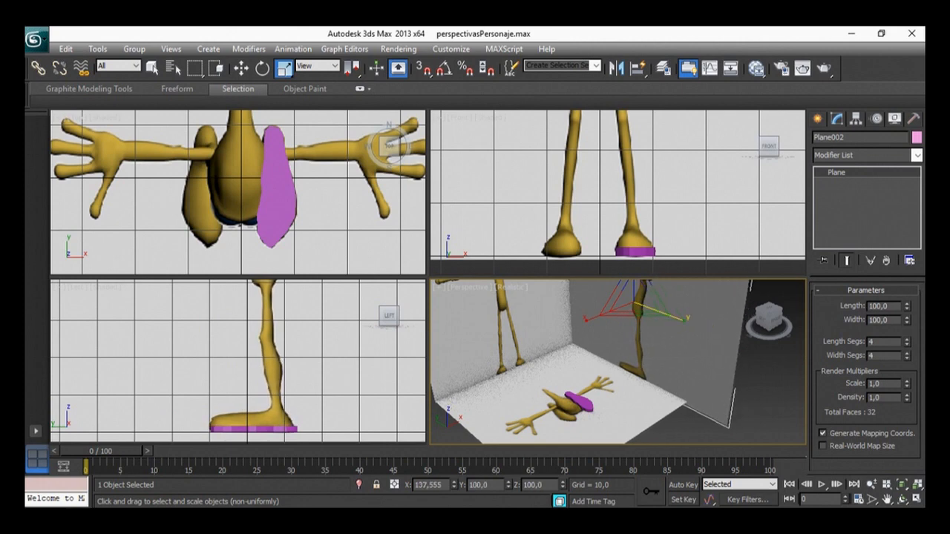
pyautogui.press('w')
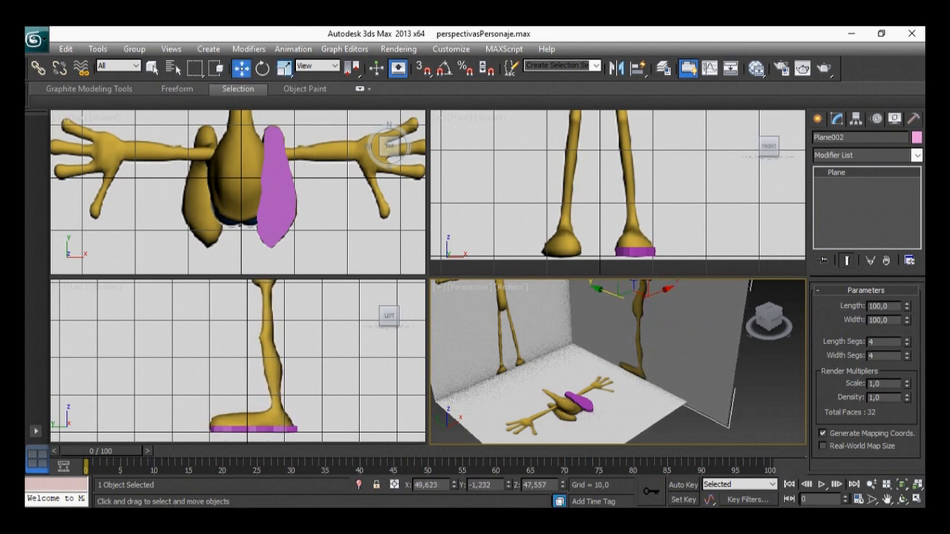
pyautogui.moveTo(610, 294); pyautogui.dragTo(610, 294)
# Step: Select the foot mesh's top polygon and scale it slightly inward to taper the sole's sides
pyautogui.click(583, 401)
pyautogui.keyDown('alt'); pyautogui.moveTo(582, 402); pyautogui.dragTo(536, 414, button='middle'); pyautogui.keyUp('alt')
pyautogui.scroll(4, 620, 371)
pyautogui.moveTo(653, 341); pyautogui.dragTo(590, 378, button='middle')
pyautogui.click(880, 305)
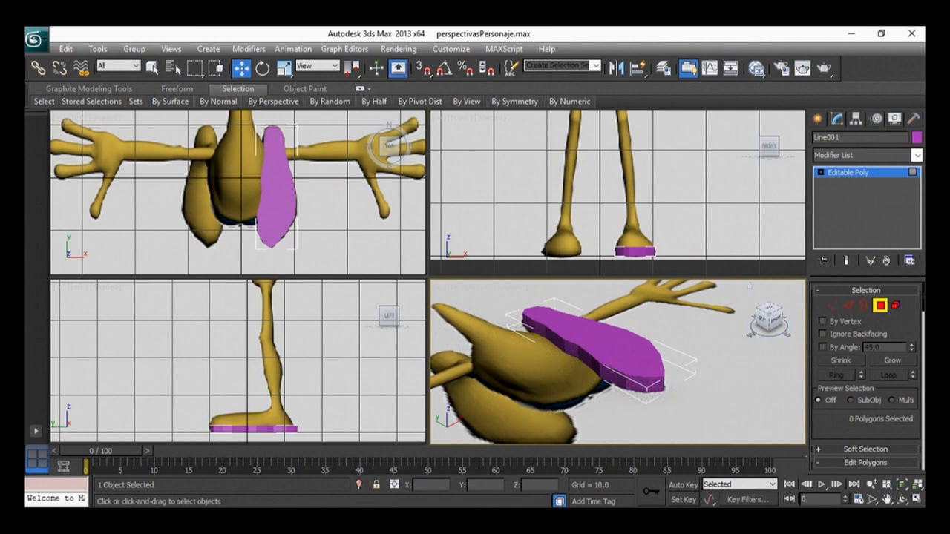
pyautogui.press('r')
pyautogui.click(593, 338)
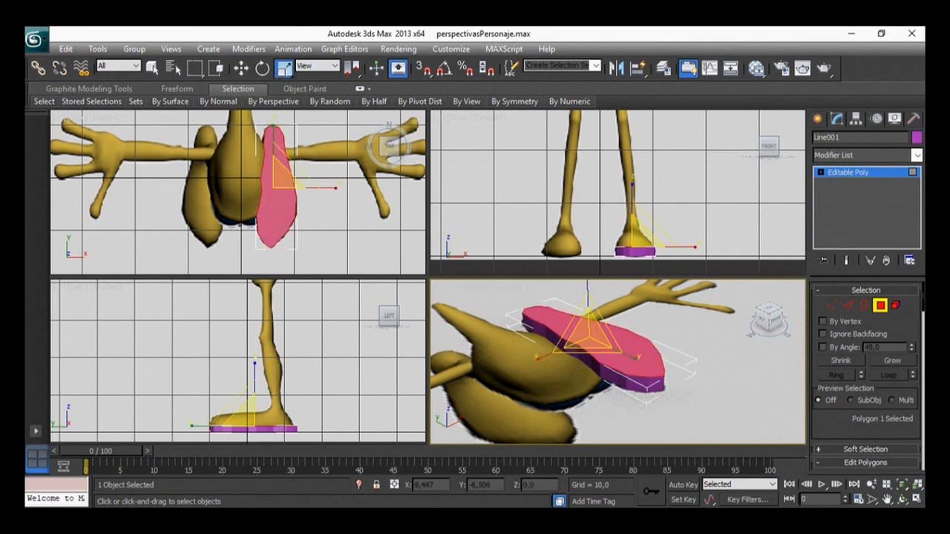
pyautogui.moveTo(635, 355); pyautogui.dragTo(627, 349)
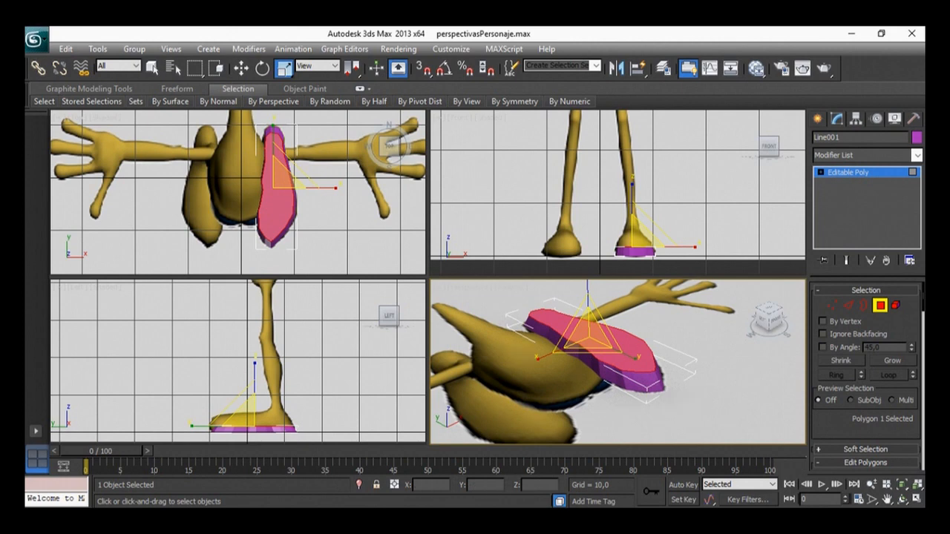
# Step: Extrude the foot's top polygon upward in two segments, a thin one and a taller one, to a height of about 4.7 units
pyautogui.scroll(-3, 866, 375)
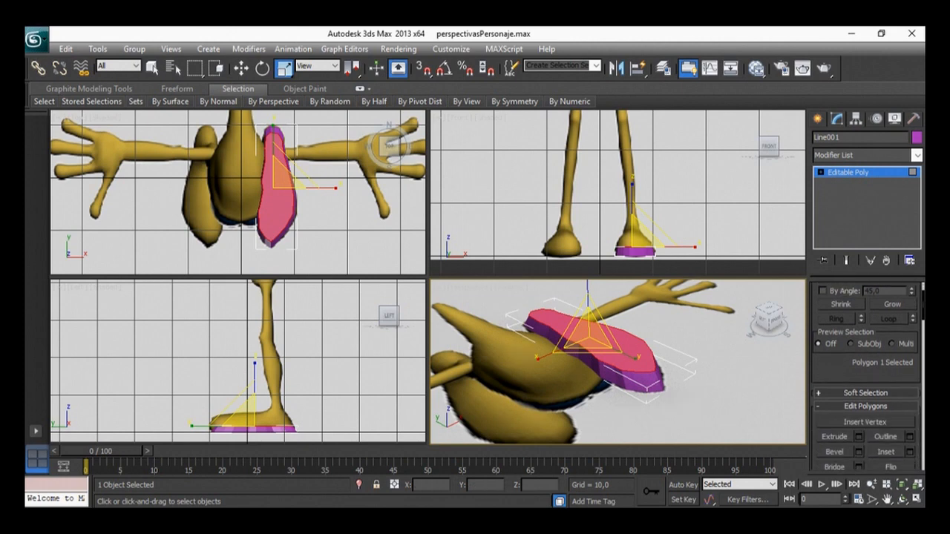
pyautogui.click(834, 437)
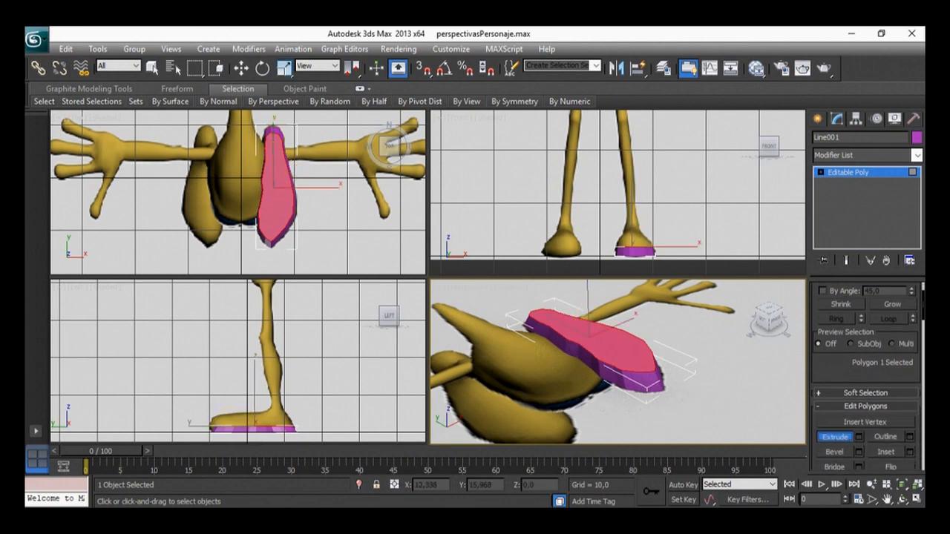
pyautogui.moveTo(602, 349); pyautogui.dragTo(602, 332)
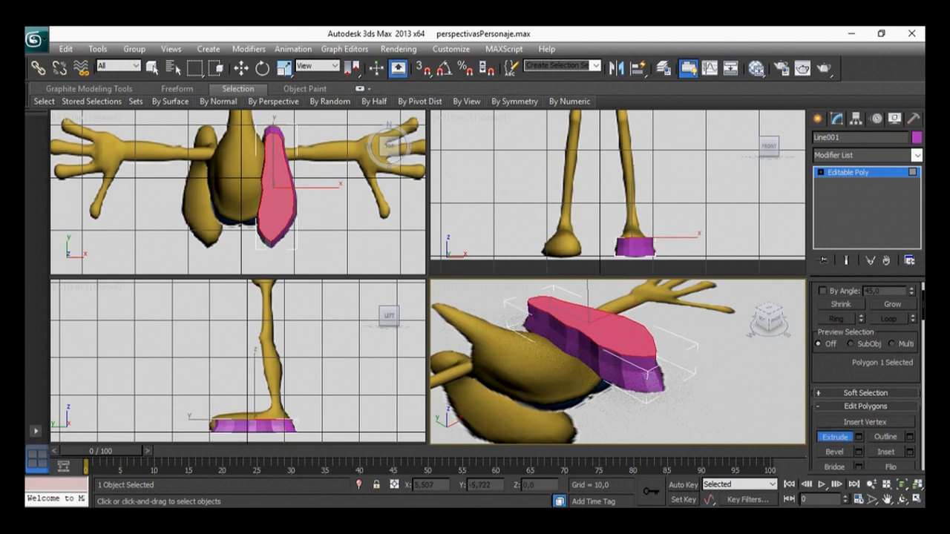
pyautogui.hotkey('ctrl', 'z')
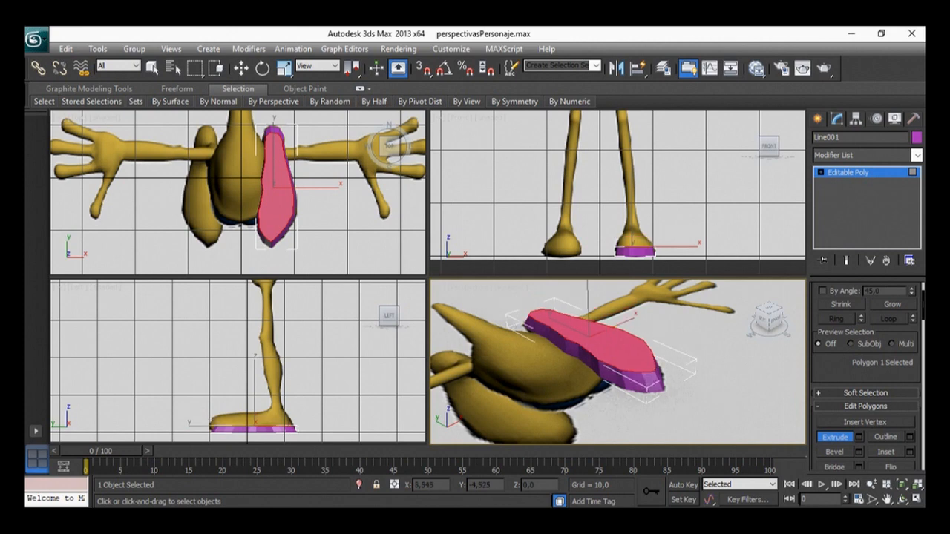
pyautogui.moveTo(611, 347); pyautogui.dragTo(611, 343)
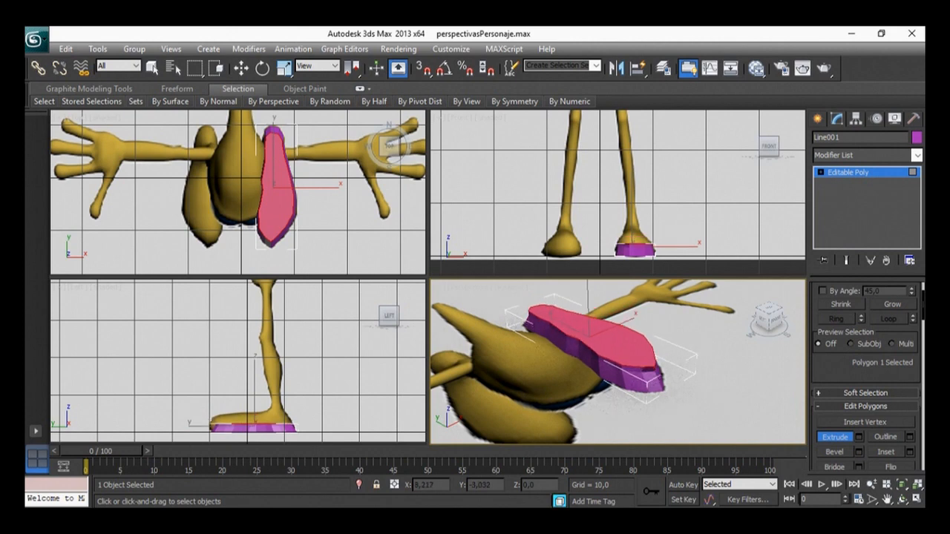
pyautogui.moveTo(610, 342); pyautogui.dragTo(610, 326)
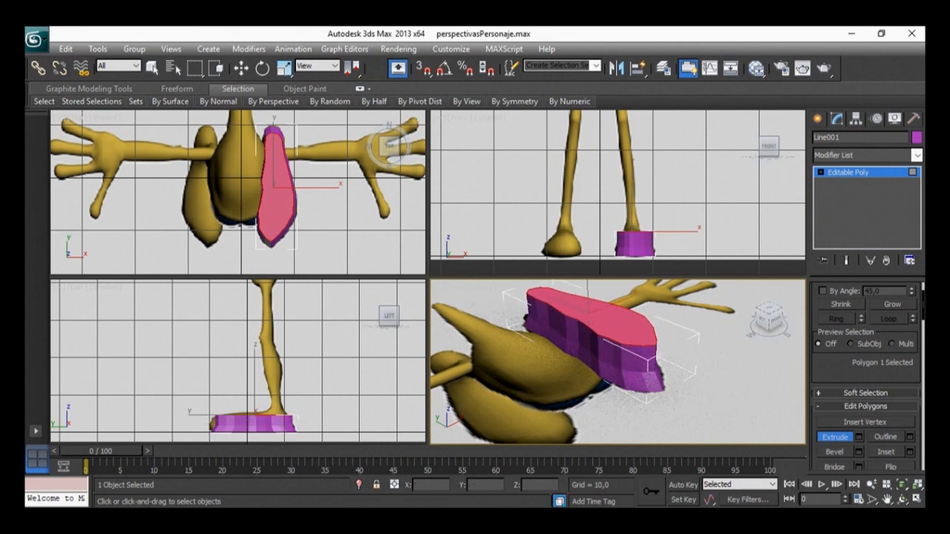
# Step: Scale the foot's top polygon to a narrow strip along X and stretch it slightly along Y
pyautogui.press('r')
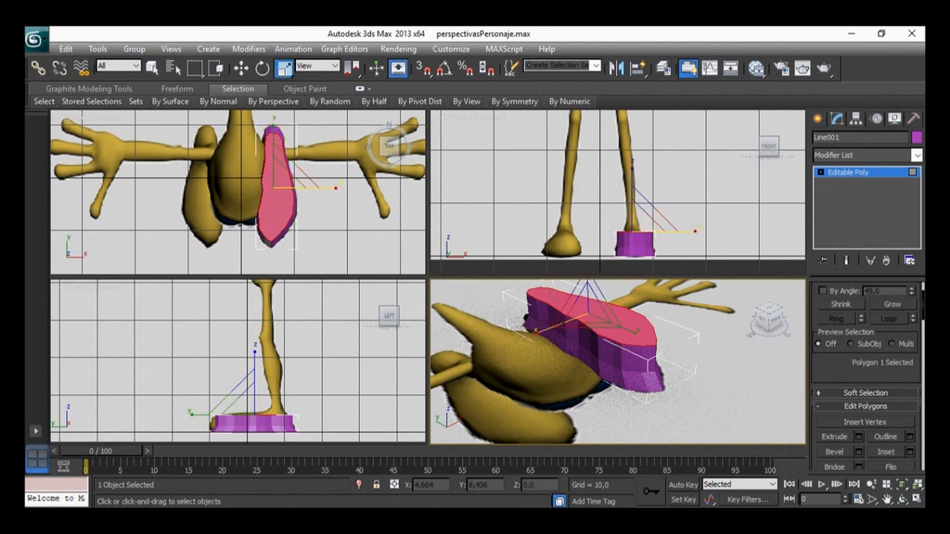
pyautogui.moveTo(540, 331); pyautogui.dragTo(568, 321)
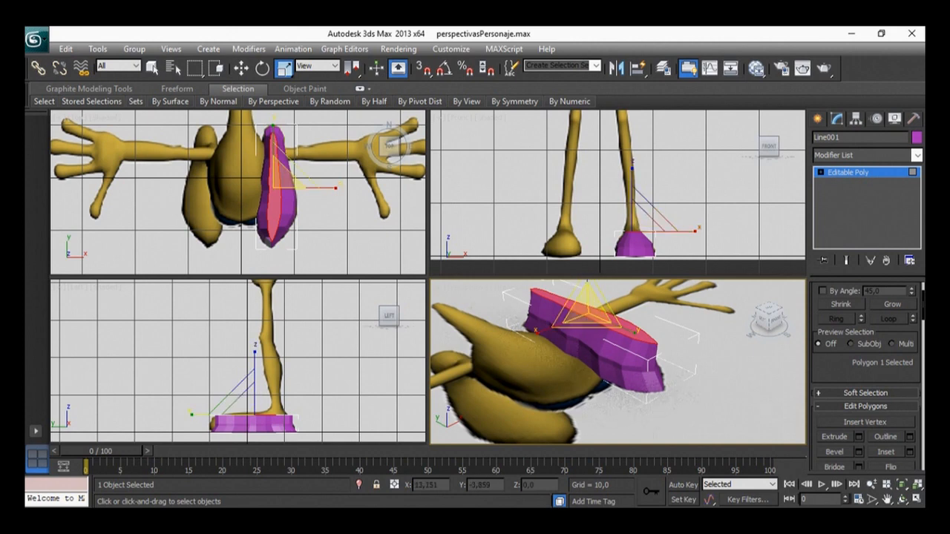
pyautogui.moveTo(630, 328); pyautogui.dragTo(631, 319)
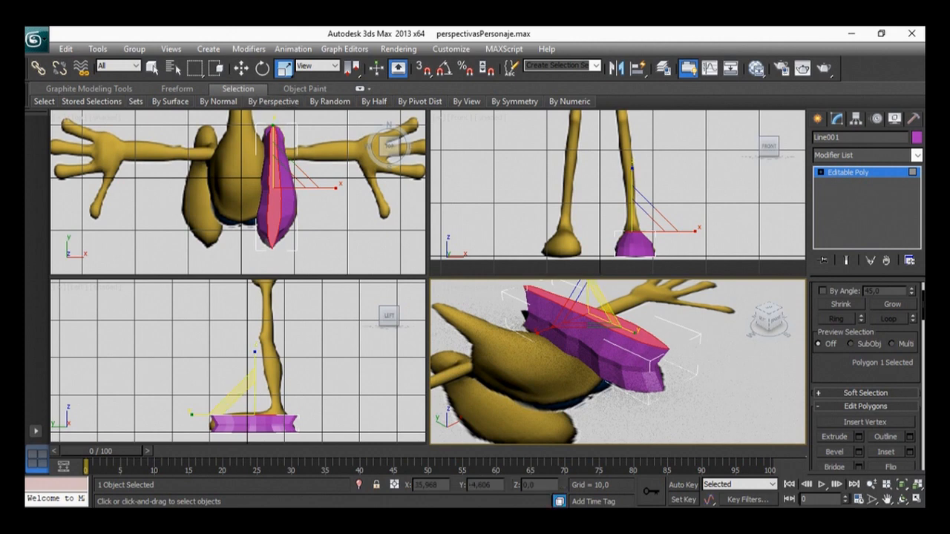
# Step: Select the vertices at the foot's toe end in the Left viewport and move them slightly outward along Y
pyautogui.scroll(2, 843, 334)
pyautogui.click(834, 305)
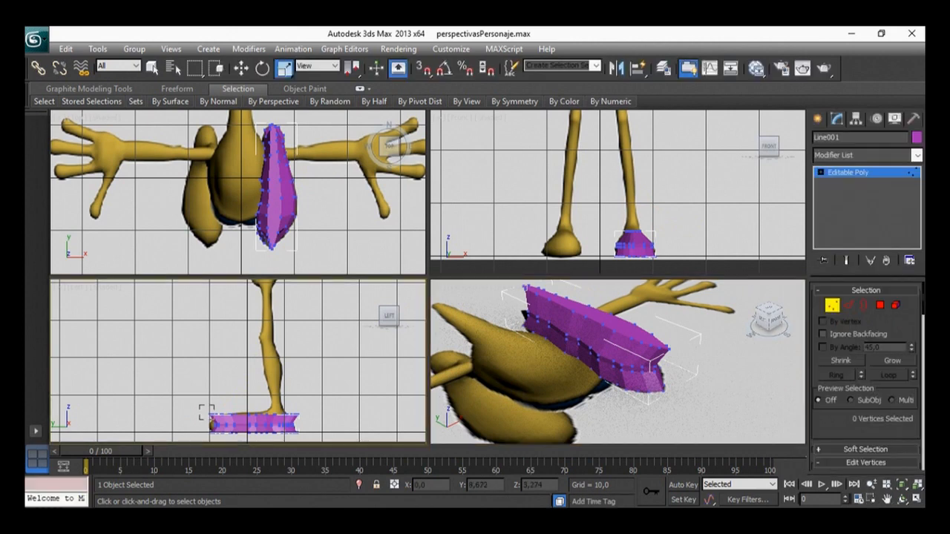
pyautogui.moveTo(222, 429); pyautogui.dragTo(224, 430)
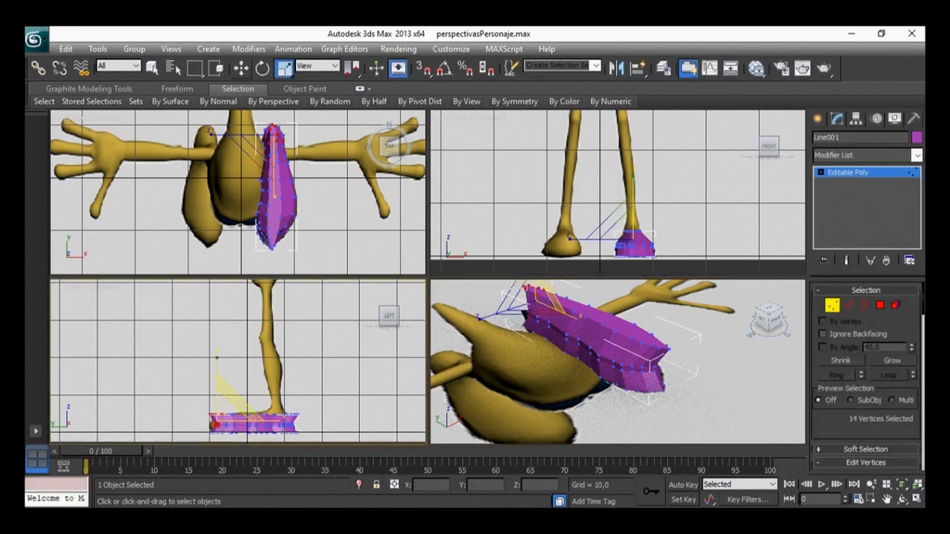
pyautogui.click(241, 69)
pyautogui.moveTo(254, 421); pyautogui.dragTo(247, 421)
# Step: Pull the topmost vertices at the foot's toe and heel ends inward along Y to follow the lateral reference, then clear the selection
pyautogui.click(183, 403)
pyautogui.moveTo(183, 402); pyautogui.dragTo(266, 407)
pyautogui.click(291, 405)
pyautogui.click(321, 420)
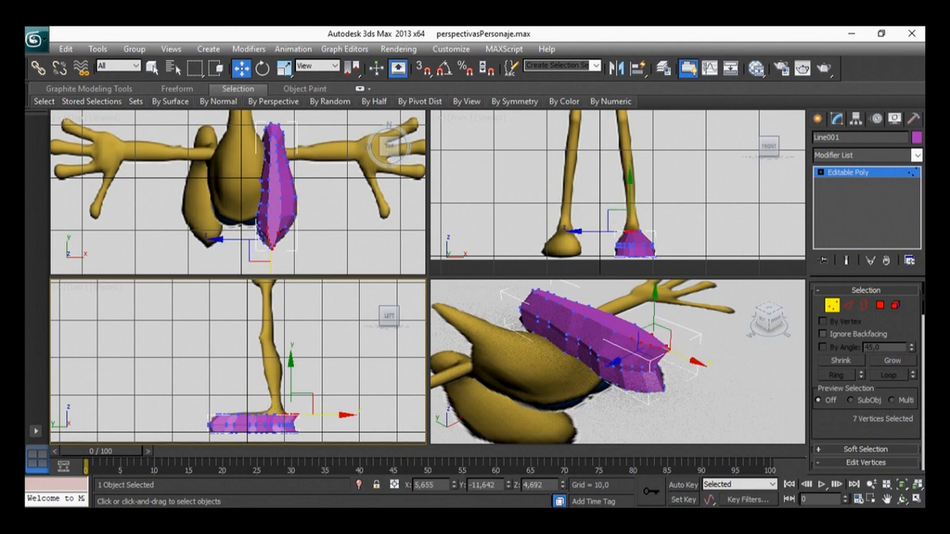
pyautogui.moveTo(329, 415); pyautogui.dragTo(328, 415)
pyautogui.click(731, 364)
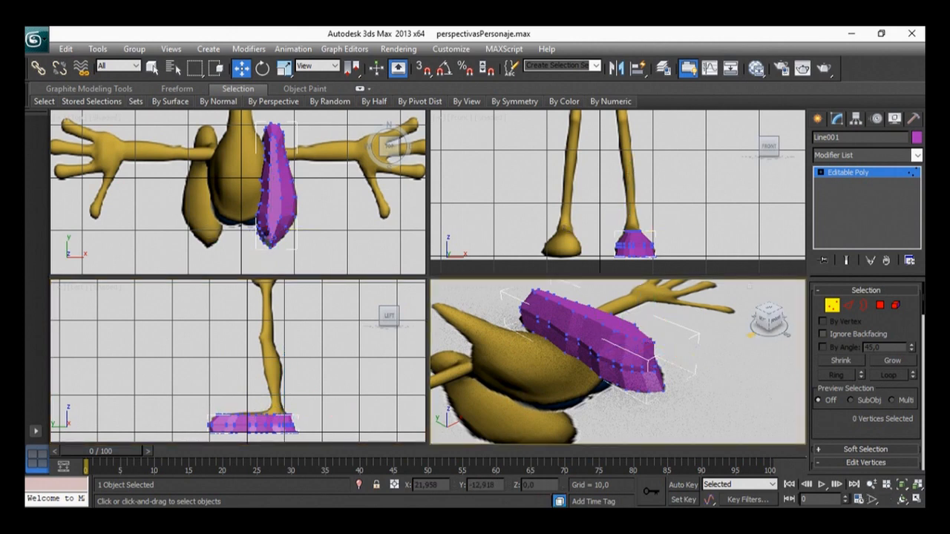
# Step: Return the foot mesh to polygon-level editing with its top polygon selected, and save the scene
pyautogui.click(850, 305)
pyautogui.click(731, 364)
pyautogui.keyDown('alt'); pyautogui.moveTo(627, 397); pyautogui.dragTo(513, 334, button='middle'); pyautogui.keyUp('alt')
pyautogui.scroll(-3, 617, 362)
pyautogui.scroll(3, 618, 362)
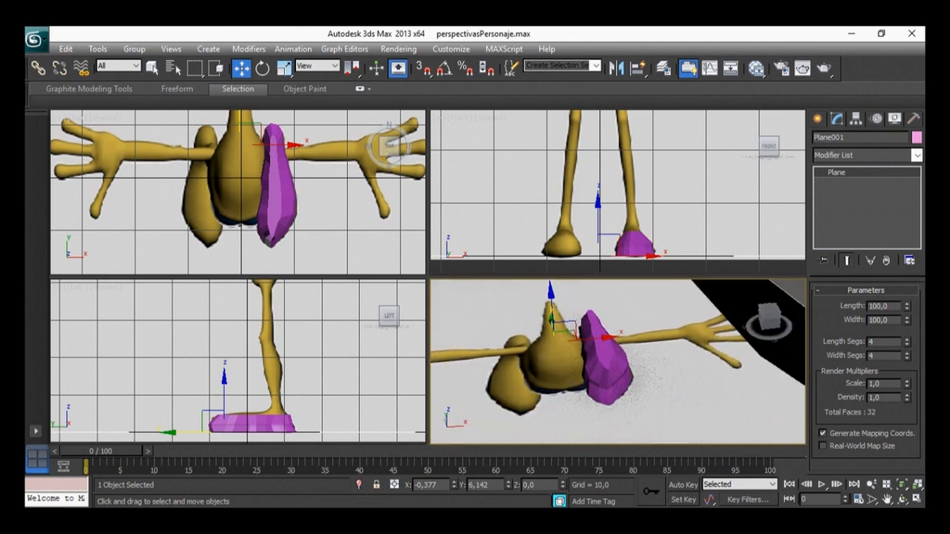
pyautogui.click(609, 361)
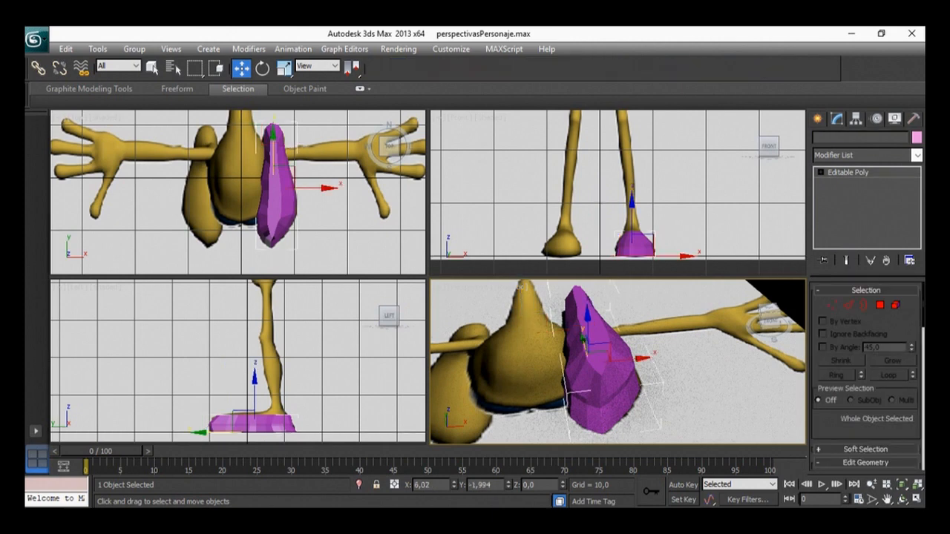
pyautogui.click(880, 305)
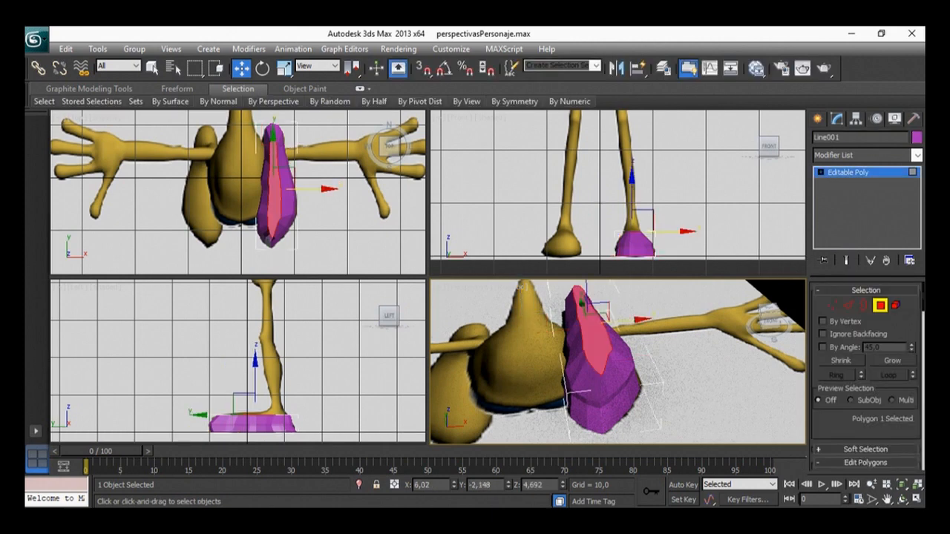
pyautogui.scroll(-5, 865, 376)
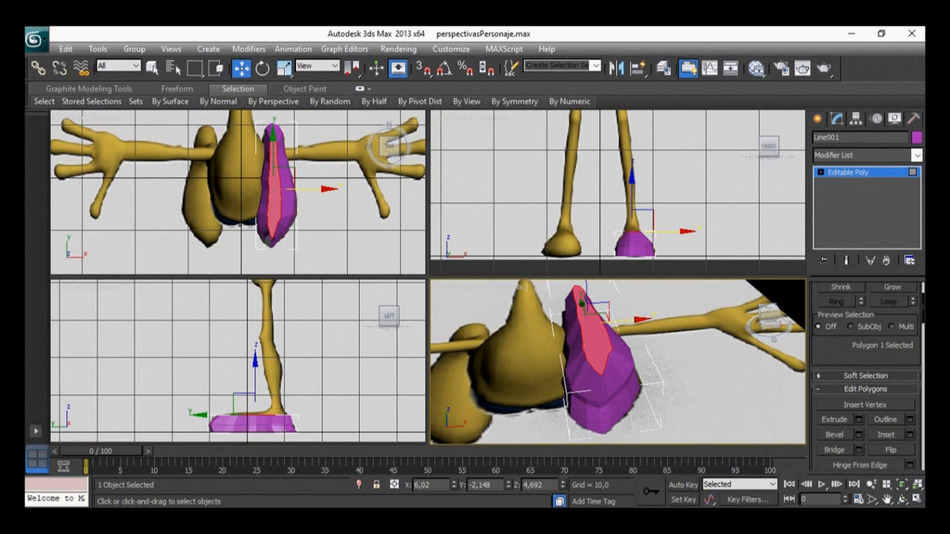
pyautogui.hotkey('ctrl', 's')
pyautogui.hotkey('alt', 'Tab')
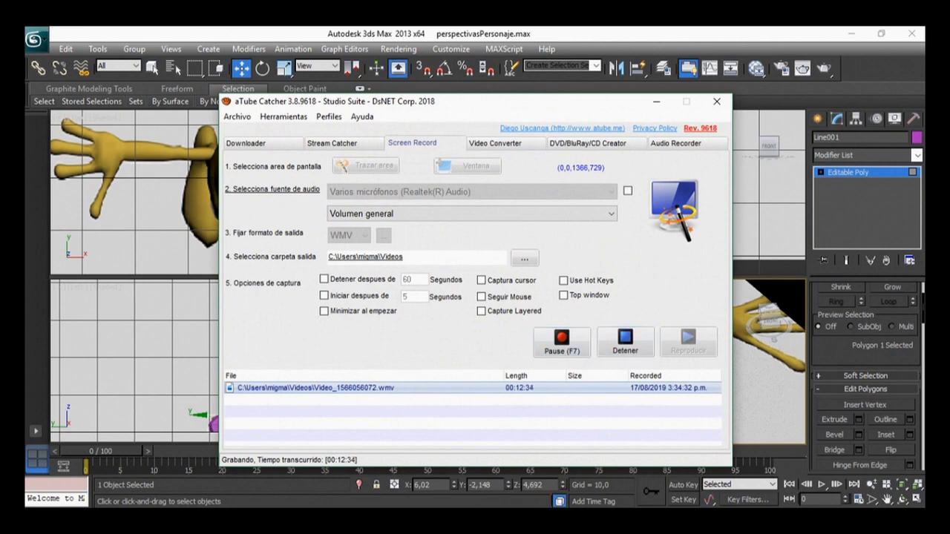
pyautogui.click(625, 342)
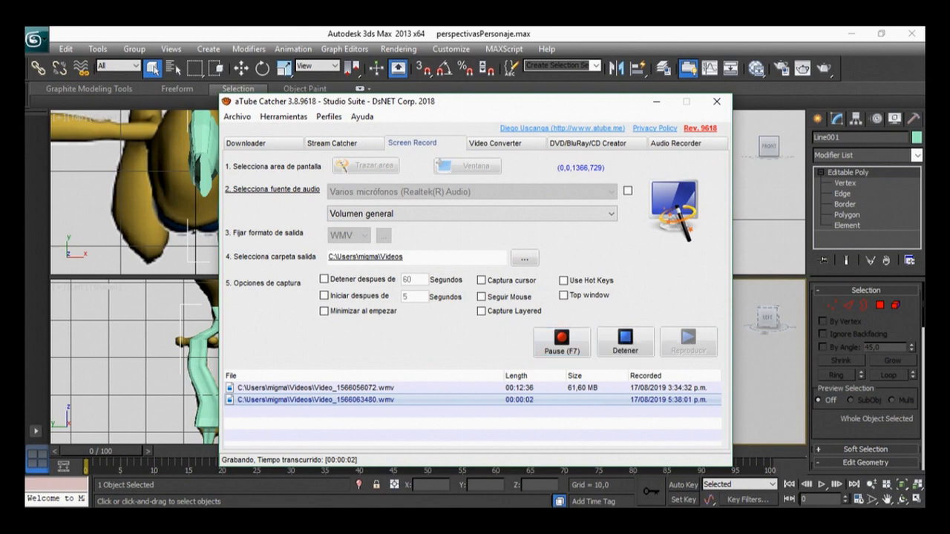
pyautogui.click(657, 101)
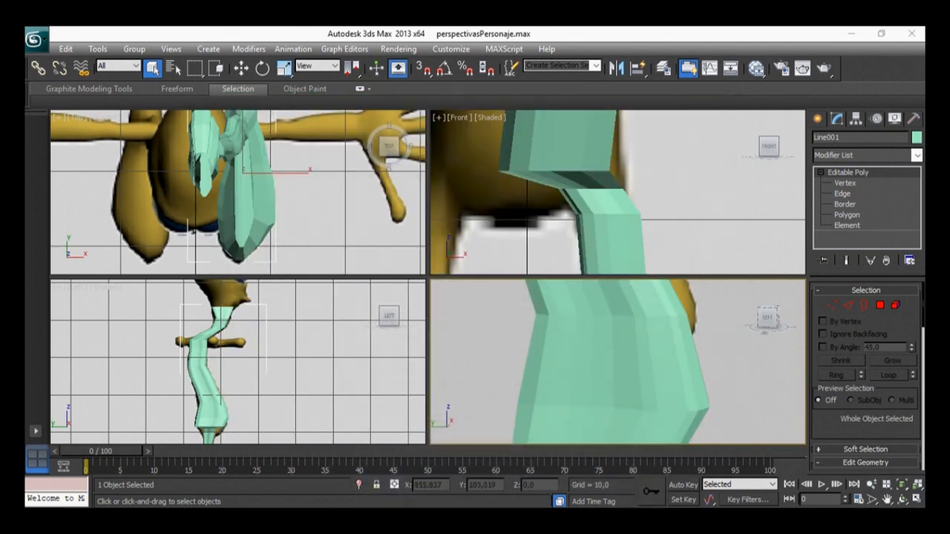
# Step: Select four adjacent polygons on the outer side of the body mesh's sloped shoulder at polygon level
pyautogui.moveTo(631, 356); pyautogui.dragTo(610, 358, button='middle')
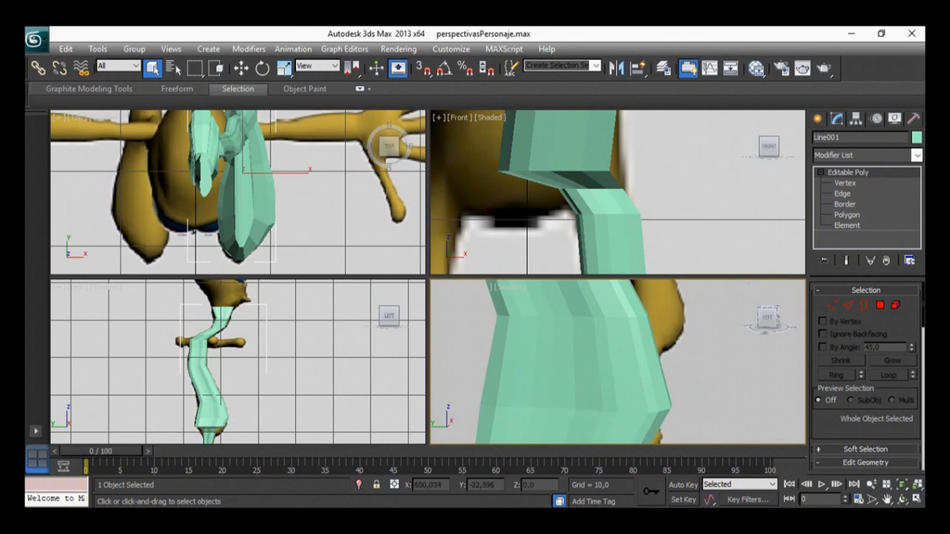
pyautogui.scroll(-8, 618, 362)
pyautogui.moveTo(618, 362); pyautogui.dragTo(492, 401, button='middle')
pyautogui.scroll(2, 492, 401)
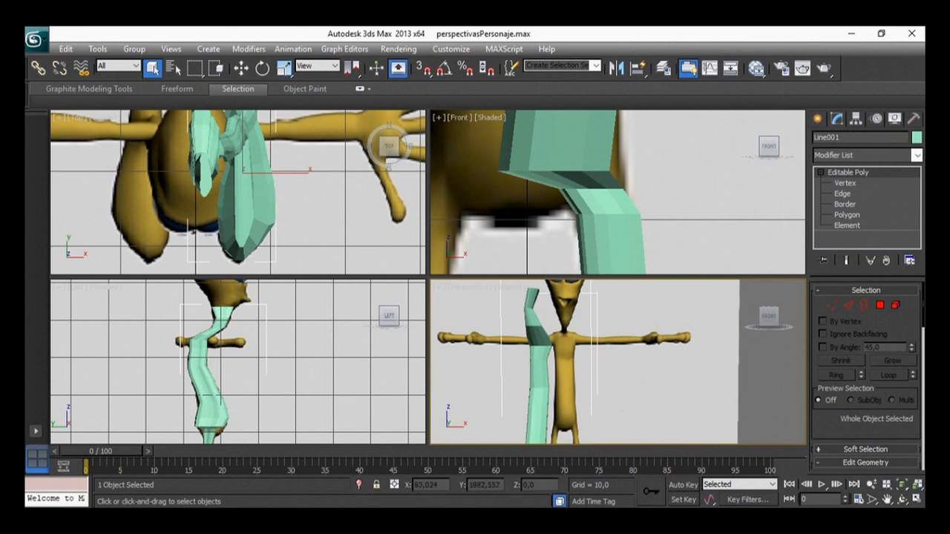
pyautogui.keyDown('alt'); pyautogui.moveTo(624, 364); pyautogui.dragTo(459, 371, button='middle'); pyautogui.keyUp('alt')
pyautogui.press('1')
pyautogui.keyDown('alt'); pyautogui.moveTo(564, 358); pyautogui.dragTo(536, 371, button='middle'); pyautogui.keyUp('alt')
pyautogui.click(880, 305)
pyautogui.click(518, 336)
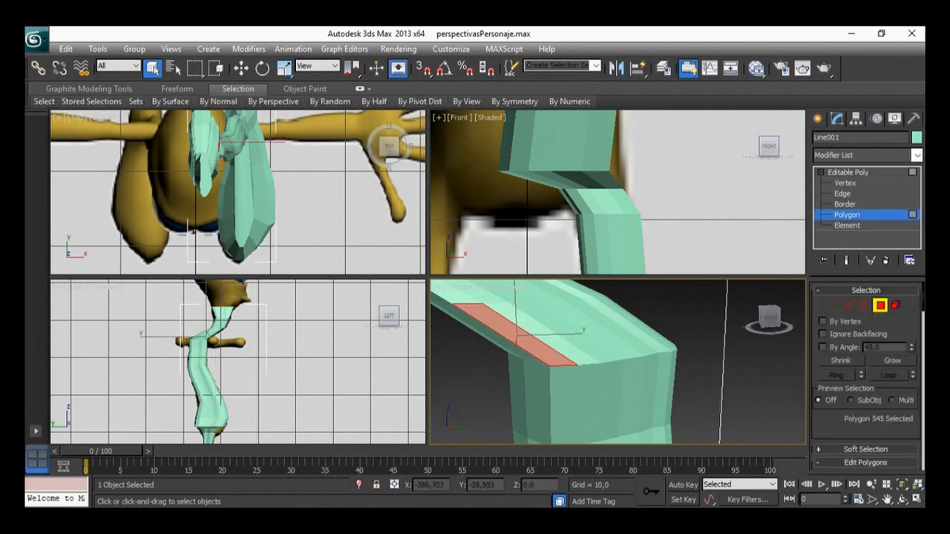
pyautogui.keyDown('ctrl'); pyautogui.click(543, 336); pyautogui.keyUp('ctrl')
pyautogui.keyDown('ctrl'); pyautogui.click(568, 334); pyautogui.keyUp('ctrl')
pyautogui.keyDown('ctrl'); pyautogui.click(598, 337); pyautogui.keyUp('ctrl')
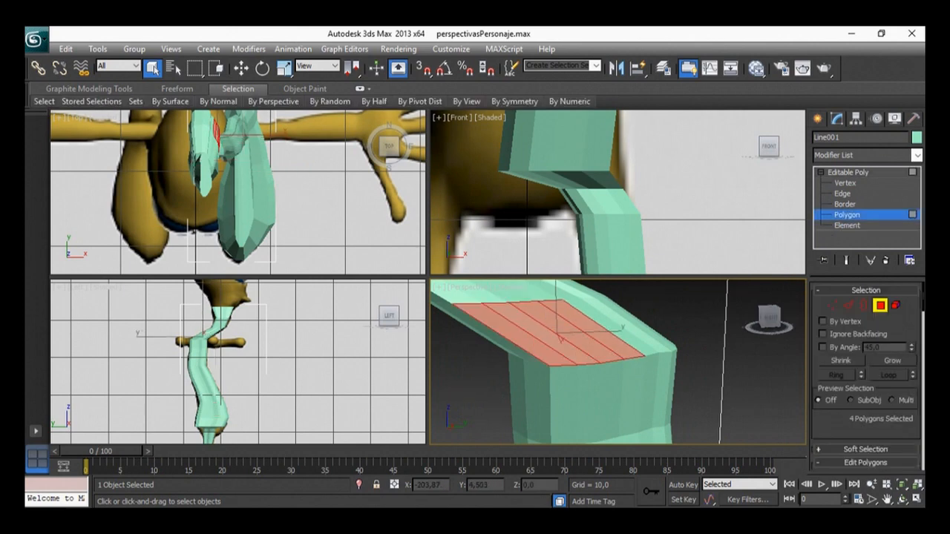
# Step: Try extruding the four shoulder polygons outward as the start of the arm, and undo the extrusion
pyautogui.keyDown('alt'); pyautogui.moveTo(599, 340); pyautogui.dragTo(632, 341, button='middle'); pyautogui.keyUp('alt')
pyautogui.scroll(-5, 868, 376)
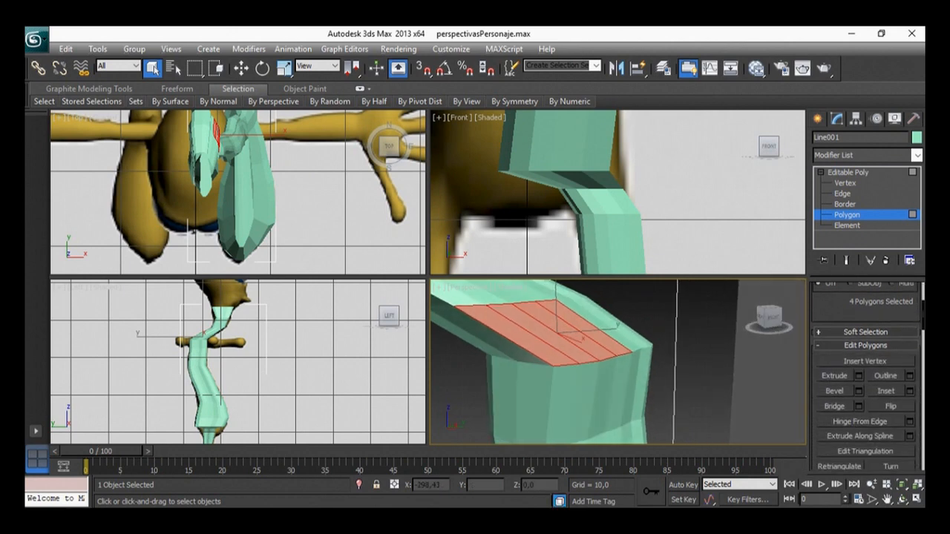
pyautogui.scroll(-8, 608, 197)
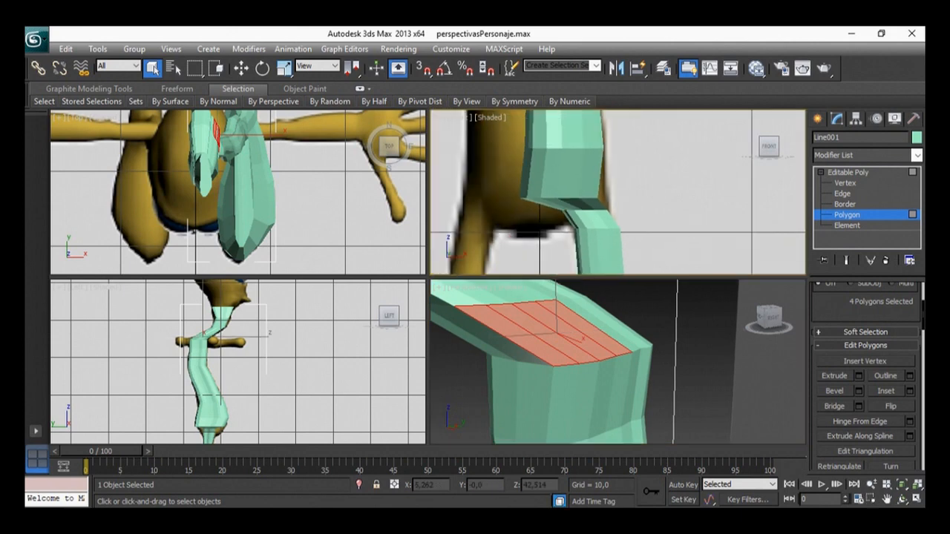
pyautogui.scroll(-8, 619, 193)
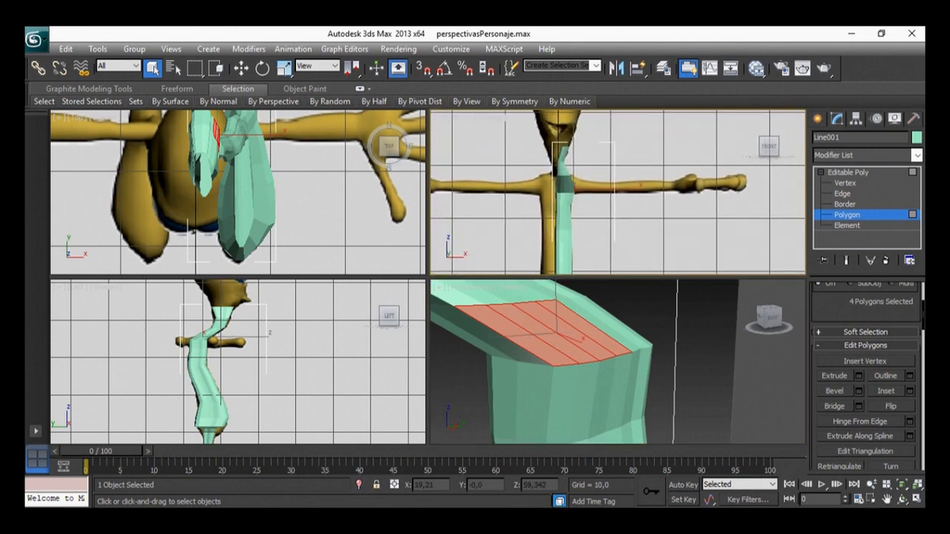
pyautogui.scroll(-3, 619, 193)
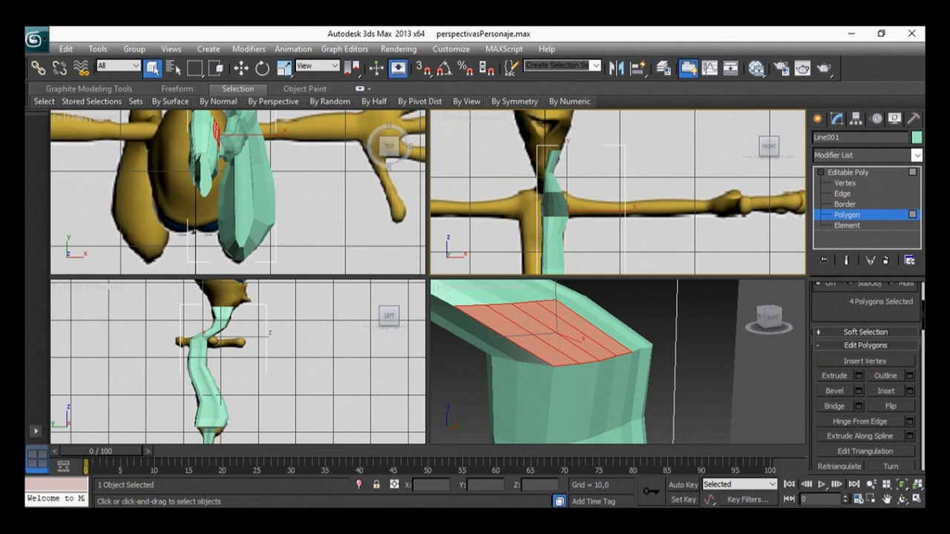
pyautogui.scroll(-4, 237, 193)
pyautogui.moveTo(238, 193); pyautogui.dragTo(220, 194, button='middle')
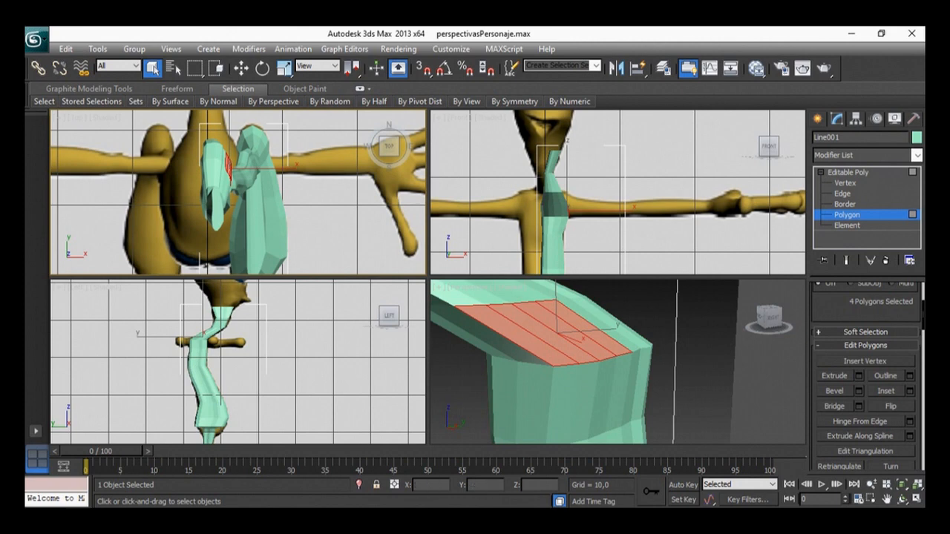
pyautogui.click(835, 377)
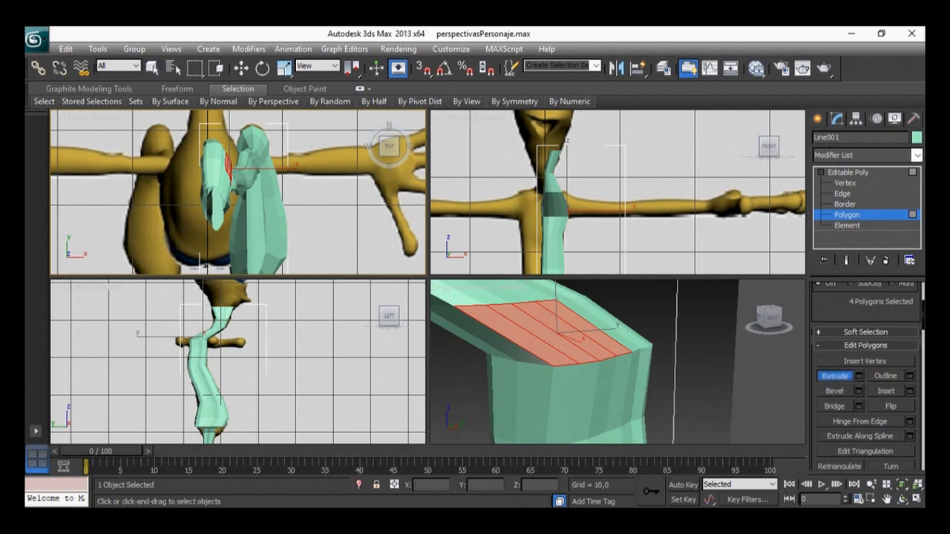
pyautogui.click(556, 336)
pyautogui.moveTo(555, 336); pyautogui.dragTo(556, 288)
pyautogui.moveTo(556, 289); pyautogui.dragTo(672, 366, button='middle')
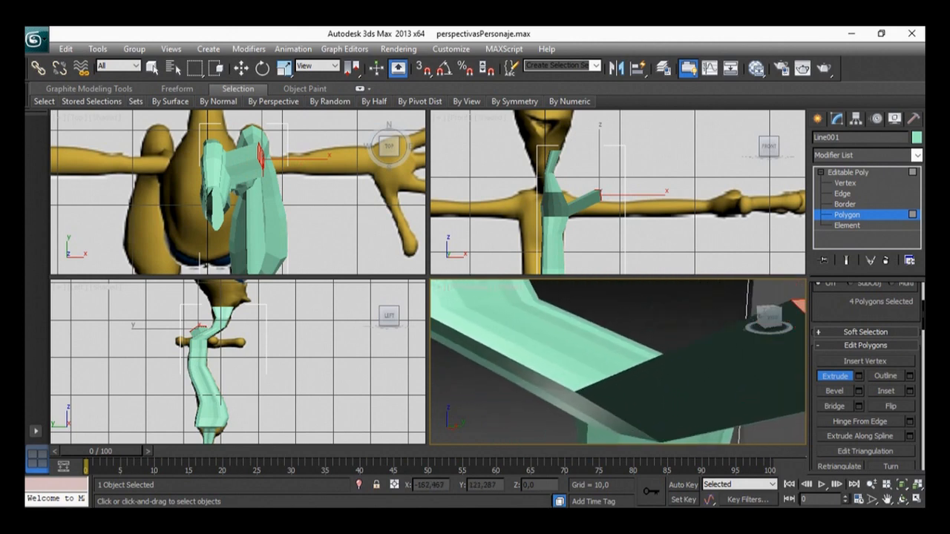
pyautogui.hotkey('ctrl', 'z')
pyautogui.press('q')
pyautogui.scroll(2, 865, 371)
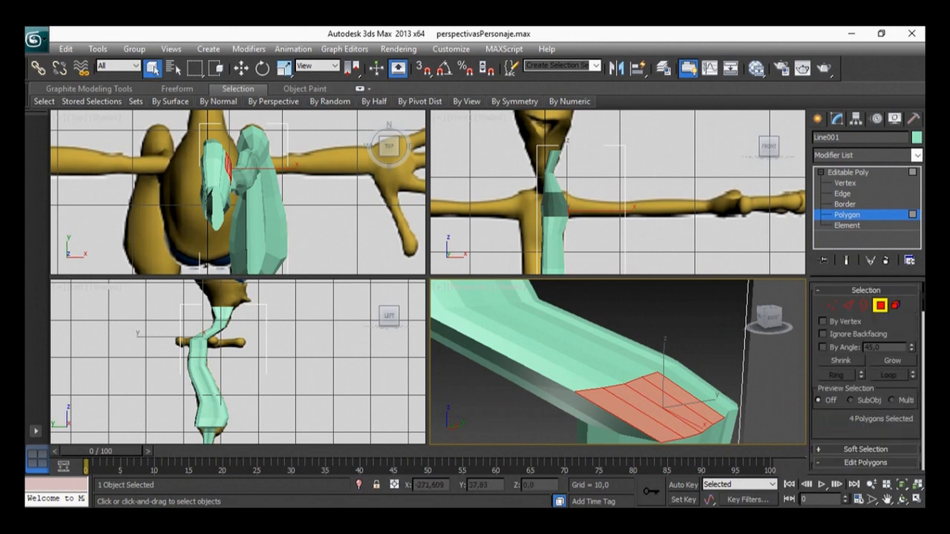
# Step: Add the neighbouring side polygons up the sloped shoulder to the selection, making ten selected polygons in all
pyautogui.keyDown('ctrl'); pyautogui.click(534, 348); pyautogui.keyUp('ctrl')
pyautogui.keyDown('ctrl'); pyautogui.click(490, 326); pyautogui.keyUp('ctrl')
pyautogui.keyDown('alt'); pyautogui.moveTo(616, 364); pyautogui.dragTo(564, 334, button='middle'); pyautogui.keyUp('alt')
pyautogui.keyDown('ctrl'); pyautogui.click(631, 346); pyautogui.keyUp('ctrl')
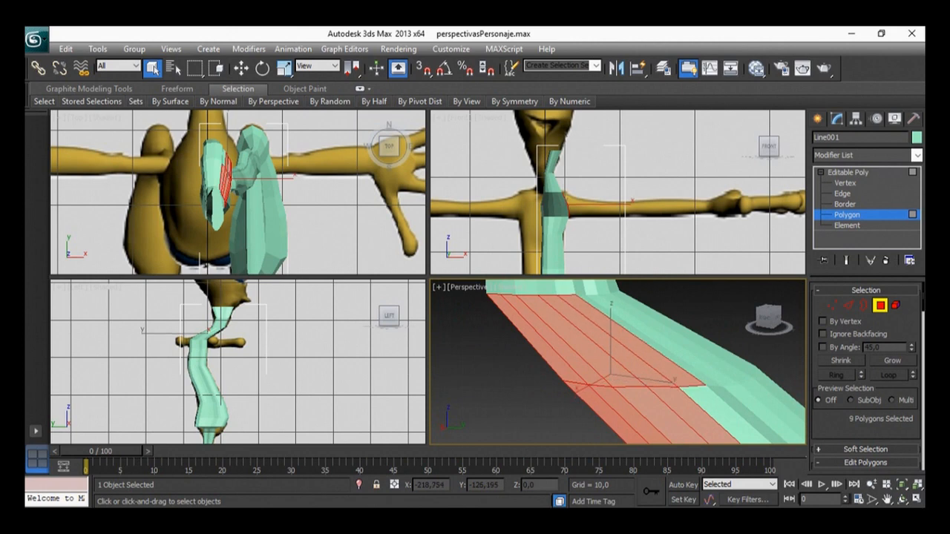
pyautogui.keyDown('ctrl'); pyautogui.click(687, 375); pyautogui.keyUp('ctrl')
pyautogui.keyDown('alt'); pyautogui.moveTo(686, 375); pyautogui.dragTo(668, 356, button='middle'); pyautogui.keyUp('alt')
pyautogui.keyDown('alt'); pyautogui.moveTo(630, 392); pyautogui.dragTo(631, 360, button='middle'); pyautogui.keyUp('alt')
# Step: Extrude the ten selected shoulder polygons outward to form the first segment of the arm
pyautogui.click(866, 462)
pyautogui.scroll(-2, 865, 371)
pyautogui.click(834, 375)
pyautogui.moveTo(637, 362); pyautogui.dragTo(636, 318)
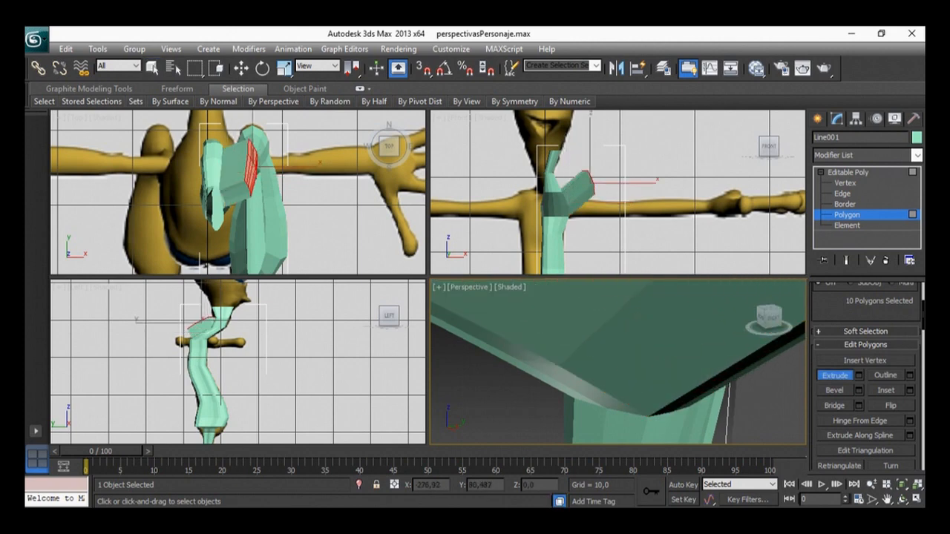
pyautogui.scroll(-4, 637, 319)
pyautogui.keyDown('alt'); pyautogui.moveTo(637, 319); pyautogui.dragTo(653, 354, button='middle'); pyautogui.keyUp('alt')
# Step: Move the arm segment's end polygons down to the reference arm, to about X 6.632 and Z 65.845
pyautogui.click(242, 68)
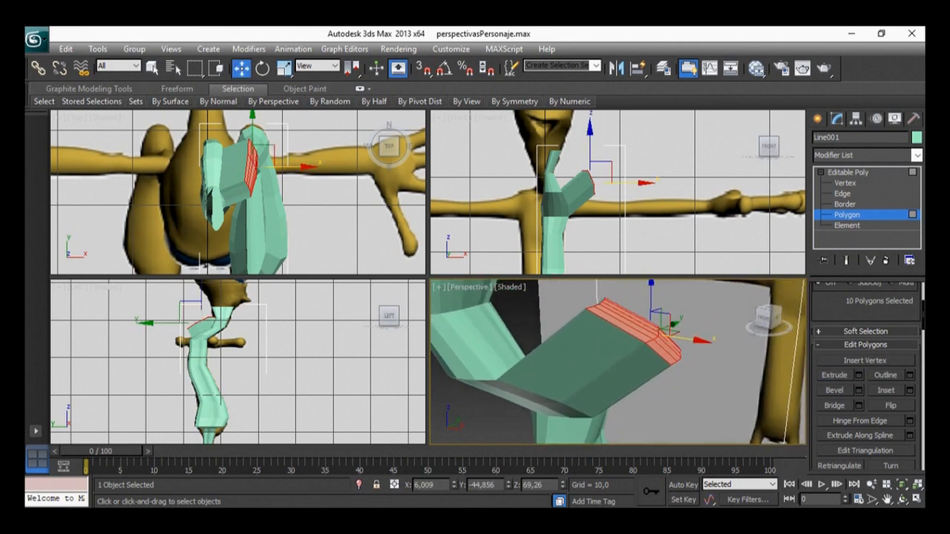
pyautogui.moveTo(661, 322); pyautogui.dragTo(671, 399)
pyautogui.keyDown('alt'); pyautogui.moveTo(671, 398); pyautogui.dragTo(524, 296, button='middle'); pyautogui.keyUp('alt')
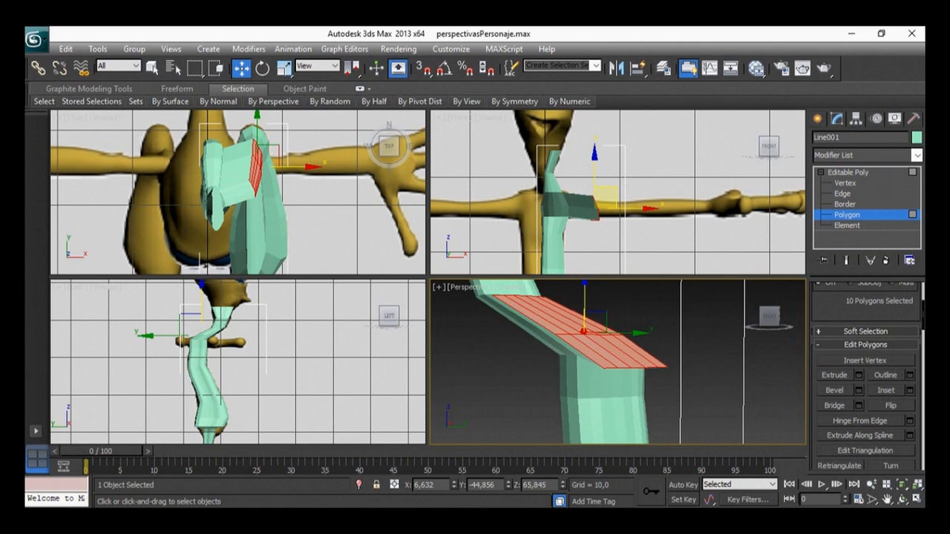
pyautogui.keyDown('alt'); pyautogui.moveTo(549, 373); pyautogui.dragTo(668, 361, button='middle'); pyautogui.keyUp('alt')
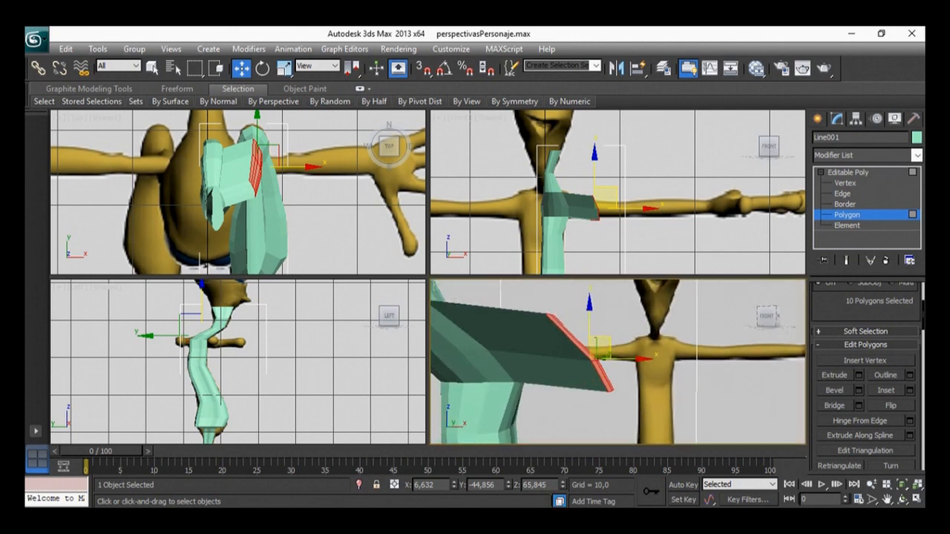
# Step: Rotate the arm segment's end polygons about the Y axis until the end face stands nearly vertical in the front view
pyautogui.press('e')
pyautogui.moveTo(632, 334); pyautogui.dragTo(637, 357)
pyautogui.keyDown('alt'); pyautogui.moveTo(637, 356); pyautogui.dragTo(469, 358, button='middle'); pyautogui.keyUp('alt')
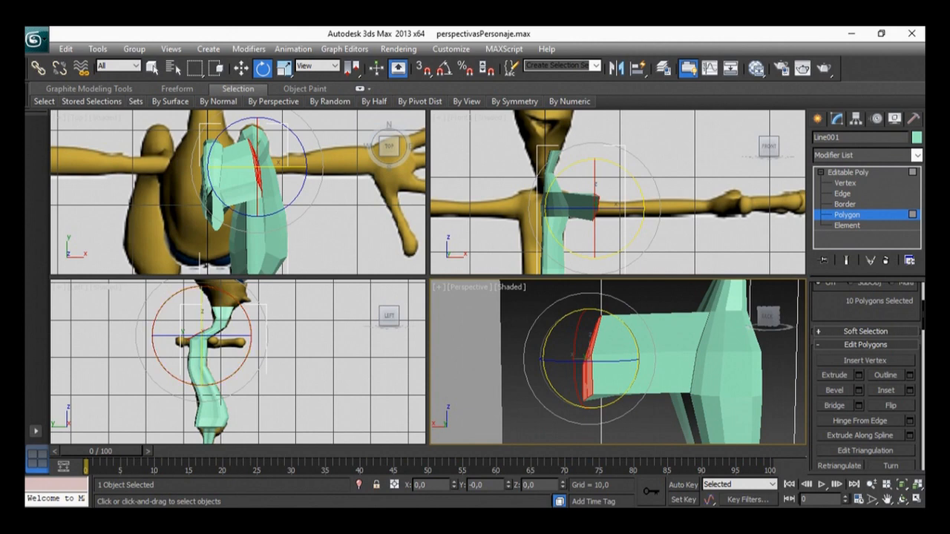
pyautogui.keyDown('alt'); pyautogui.moveTo(558, 362); pyautogui.dragTo(690, 361, button='middle'); pyautogui.keyUp('alt')
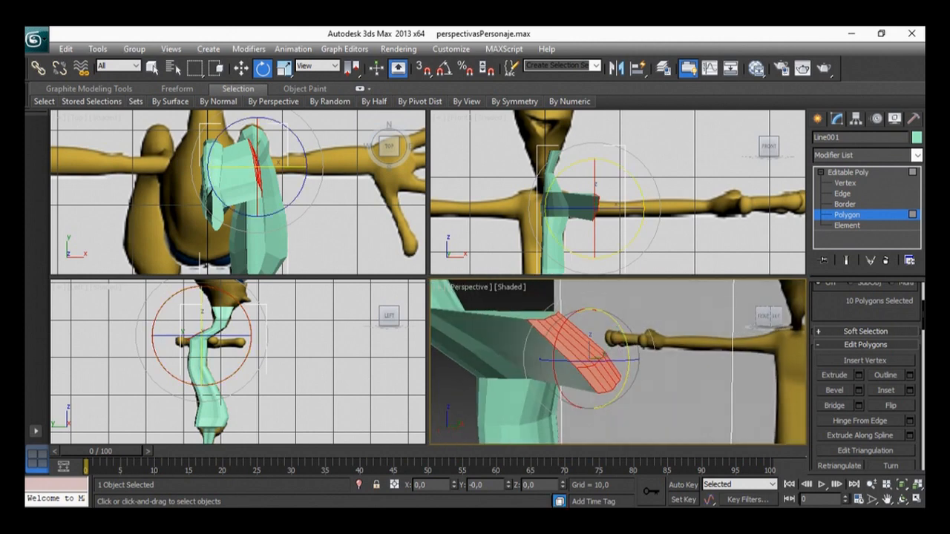
# Step: Select five vertices on the arm segment's end face and move them slightly inward along X to about 6.427
pyautogui.click(845, 183)
pyautogui.keyDown('alt'); pyautogui.moveTo(594, 364); pyautogui.dragTo(665, 360, button='middle'); pyautogui.keyUp('alt')
pyautogui.scroll(4, 579, 399)
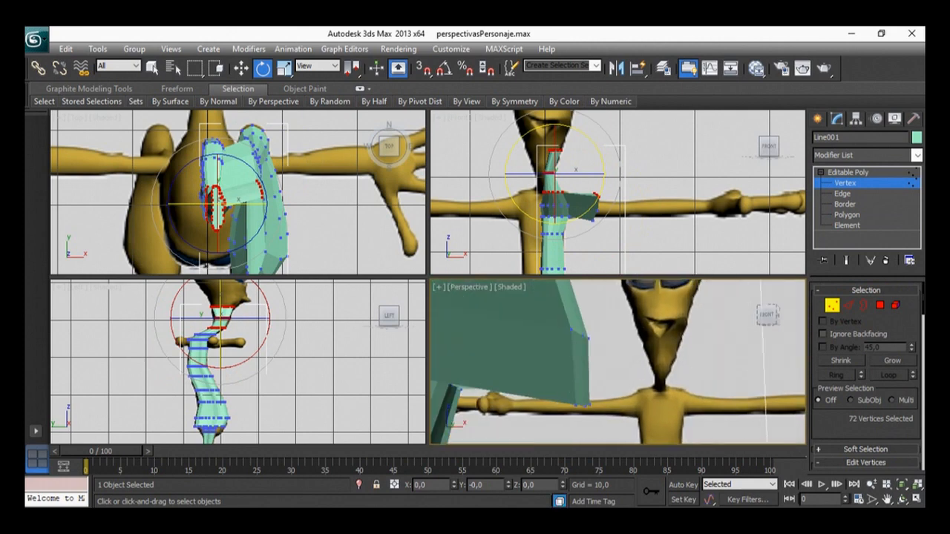
pyautogui.moveTo(588, 340); pyautogui.dragTo(588, 338)
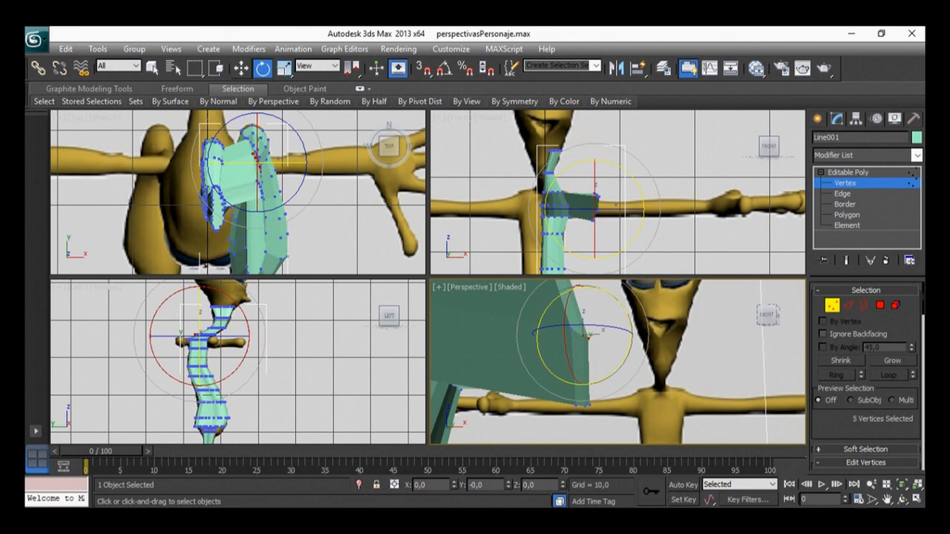
pyautogui.click(241, 67)
pyautogui.moveTo(618, 335); pyautogui.dragTo(609, 335)
pyautogui.keyDown('alt'); pyautogui.moveTo(609, 335); pyautogui.dragTo(586, 337, button='middle'); pyautogui.keyUp('alt')
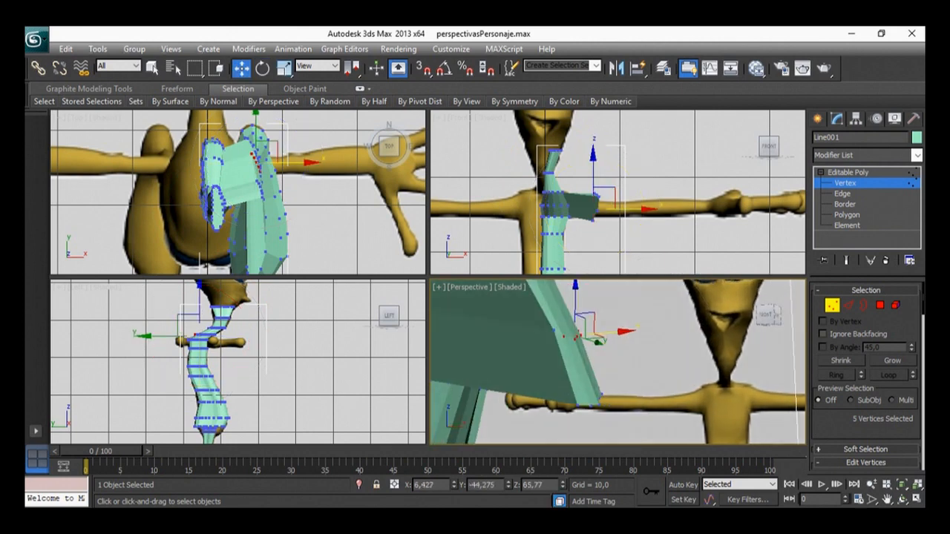
# Step: Select the two lower vertices of the arm segment's end face and move them slightly inward along X to about 6.214
pyautogui.click(591, 406)
pyautogui.keyDown('ctrl'); pyautogui.click(599, 404); pyautogui.keyUp('ctrl')
pyautogui.moveTo(627, 404); pyautogui.dragTo(623, 405)
pyautogui.keyDown('alt'); pyautogui.moveTo(623, 405); pyautogui.dragTo(507, 405, button='middle'); pyautogui.keyUp('alt')
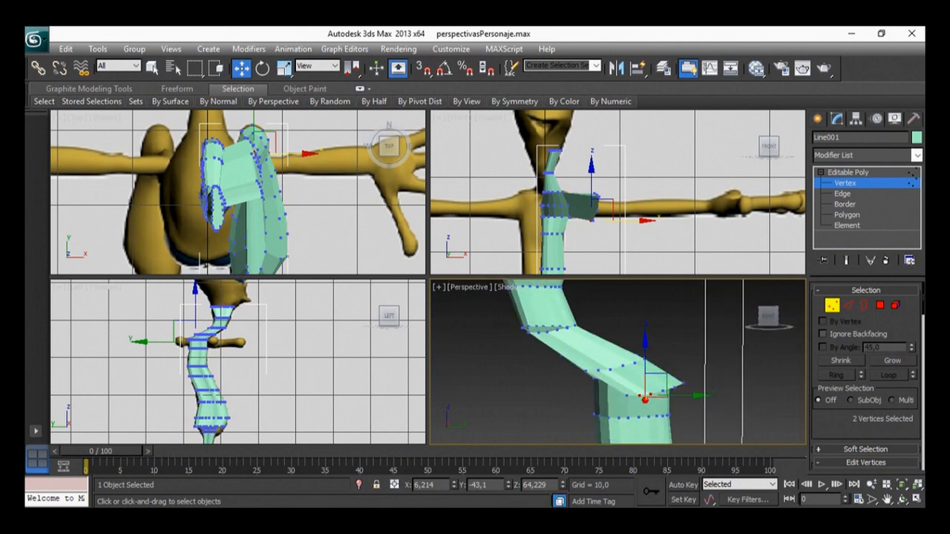
pyautogui.click(574, 325)
pyautogui.keyDown('alt'); pyautogui.moveTo(574, 326); pyautogui.dragTo(585, 326, button='middle'); pyautogui.keyUp('alt')
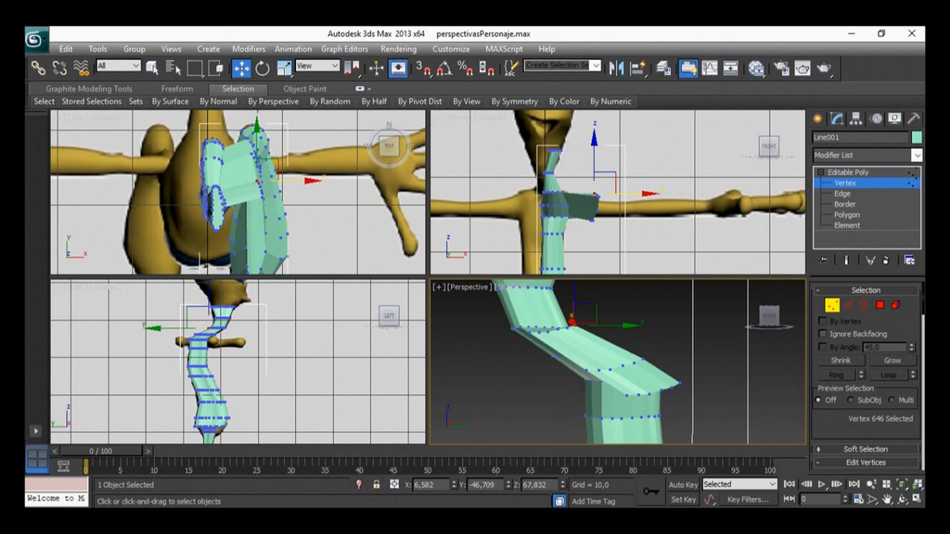
# Step: Exit polygon editing and raise the superior reference plane along Z to about 39.682
pyautogui.press('4')
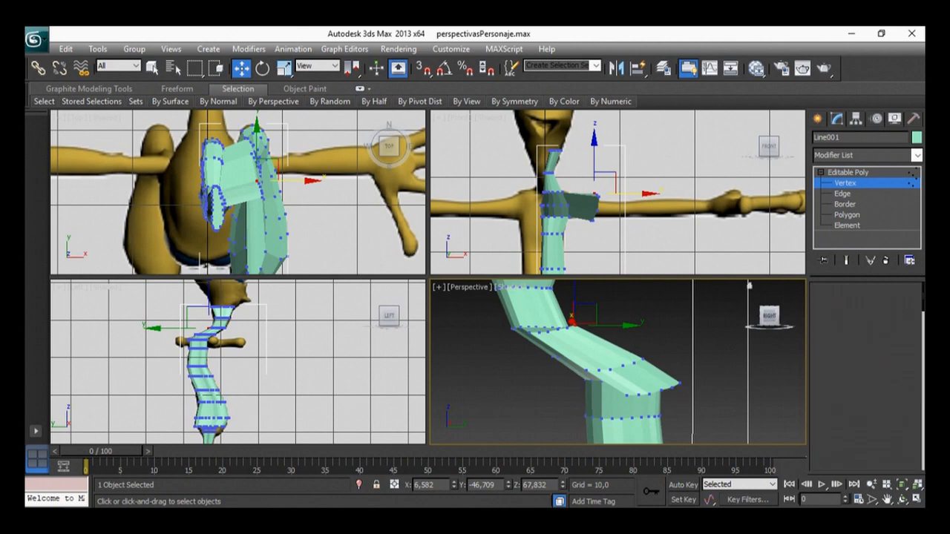
pyautogui.keyDown('alt'); pyautogui.moveTo(625, 352); pyautogui.dragTo(672, 351, button='middle'); pyautogui.keyUp('alt')
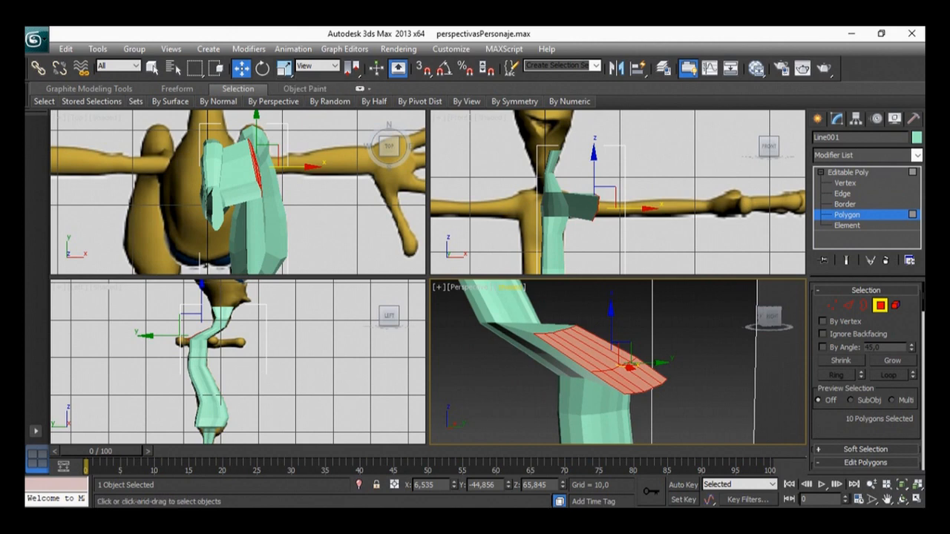
pyautogui.press('4')
pyautogui.scroll(-10, 658, 342)
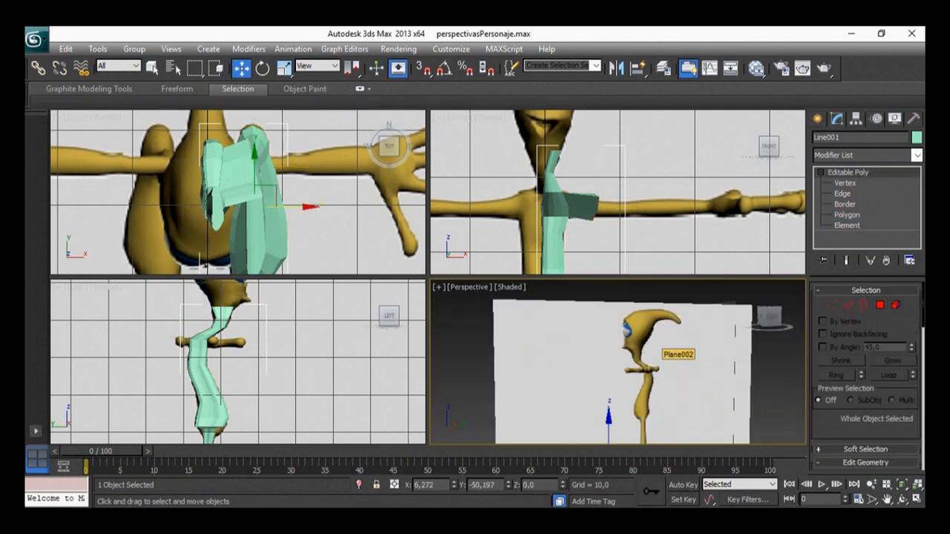
pyautogui.scroll(-3, 657, 342)
pyautogui.keyDown('alt'); pyautogui.moveTo(657, 341); pyautogui.dragTo(594, 365, button='middle'); pyautogui.keyUp('alt')
pyautogui.click(583, 395)
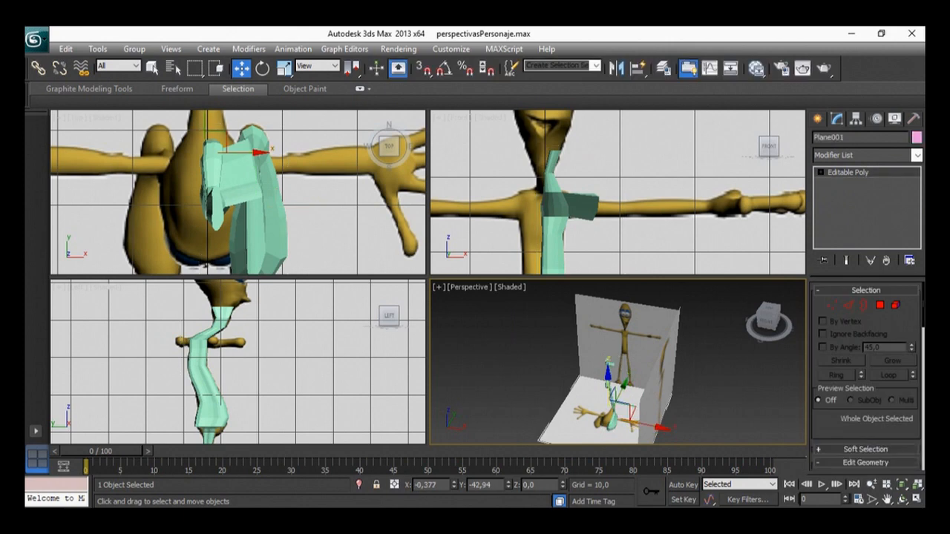
pyautogui.moveTo(608, 375); pyautogui.dragTo(607, 339)
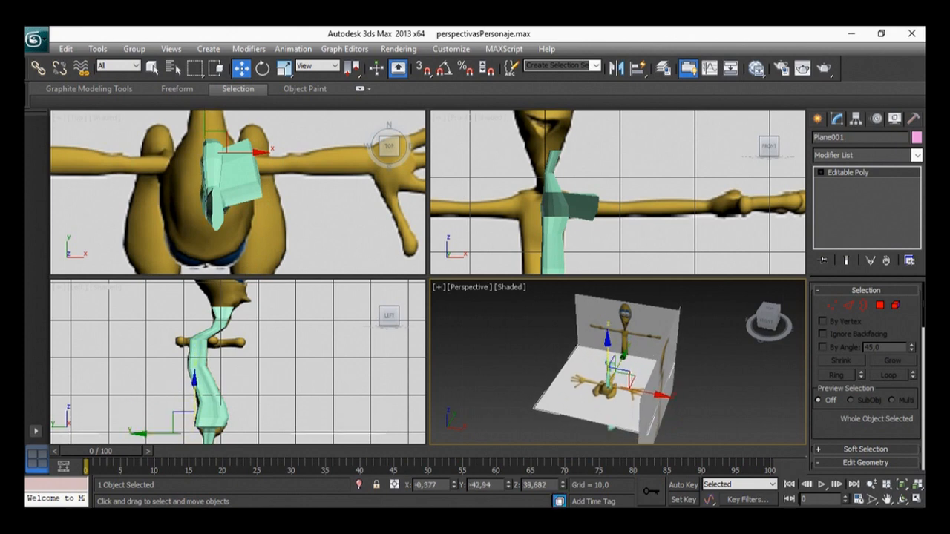
# Step: Reselect the body's arm end polygons and scale them uniformly to about 72%, plus about 48% along Y
pyautogui.click(605, 427)
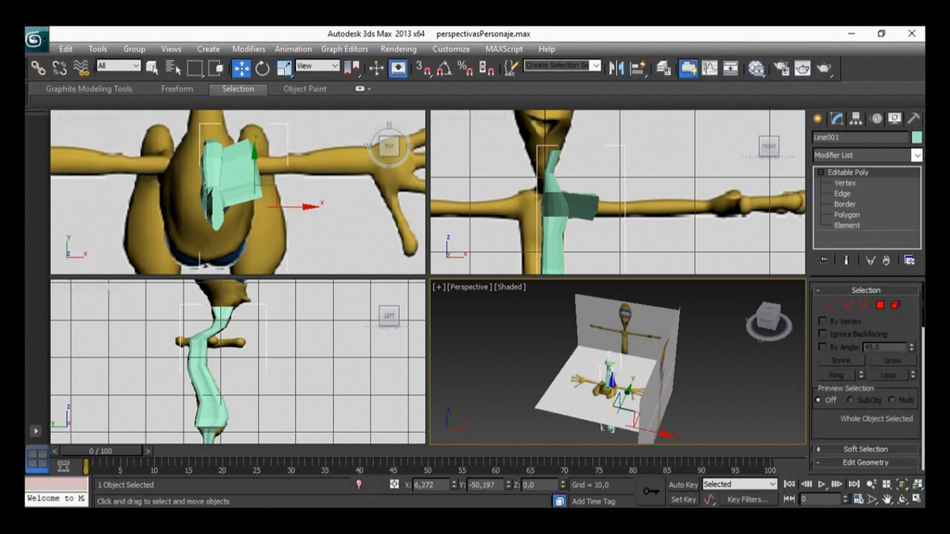
pyautogui.press('4')
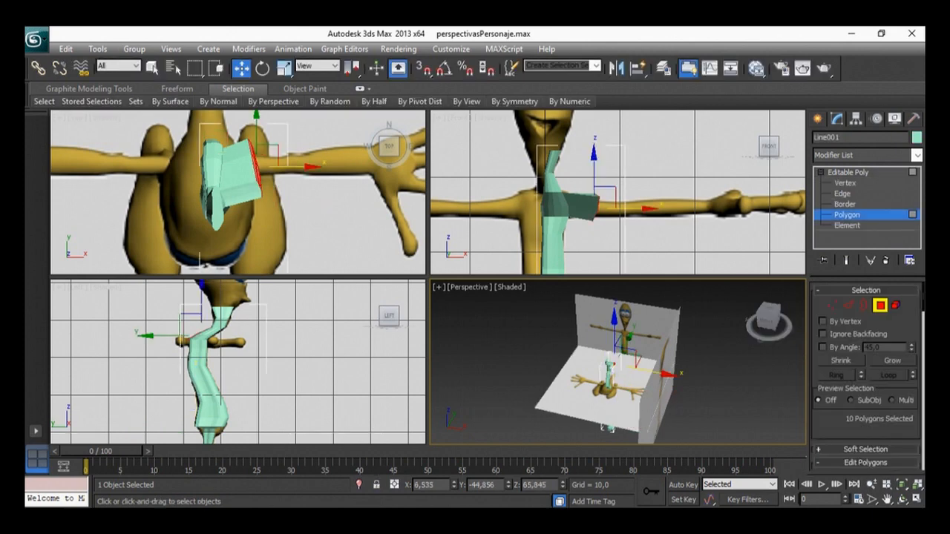
pyautogui.moveTo(605, 428)
pyautogui.keyDown('alt'); pyautogui.mouseDown(button='middle')
pyautogui.moveTo(588, 428)
pyautogui.moveTo(603, 412)
pyautogui.mouseUp(button='middle'); pyautogui.keyUp('alt')
pyautogui.scroll(10, 598, 428)
pyautogui.scroll(-2, 599, 428)
pyautogui.click(284, 68)
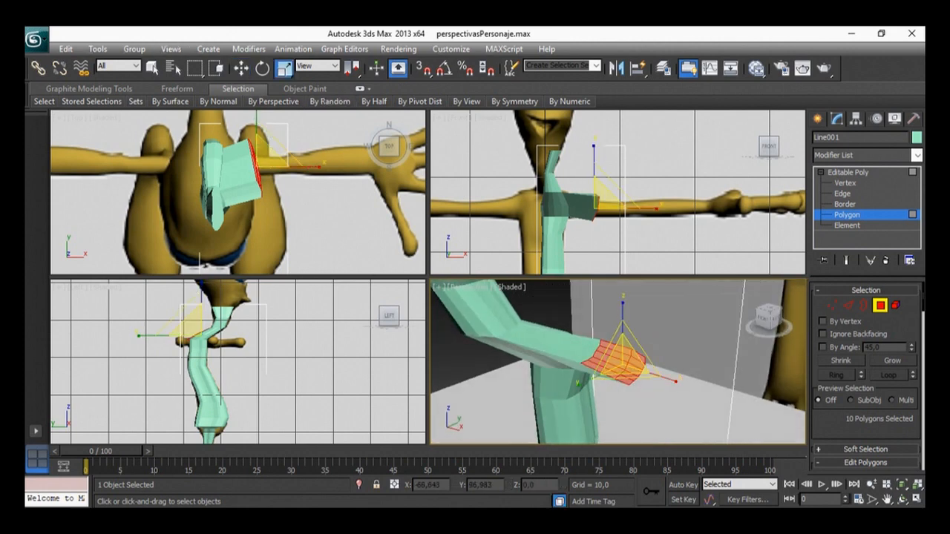
pyautogui.keyDown('alt'); pyautogui.moveTo(613, 393); pyautogui.dragTo(582, 392, button='middle'); pyautogui.keyUp('alt')
pyautogui.moveTo(620, 363); pyautogui.dragTo(621, 384)
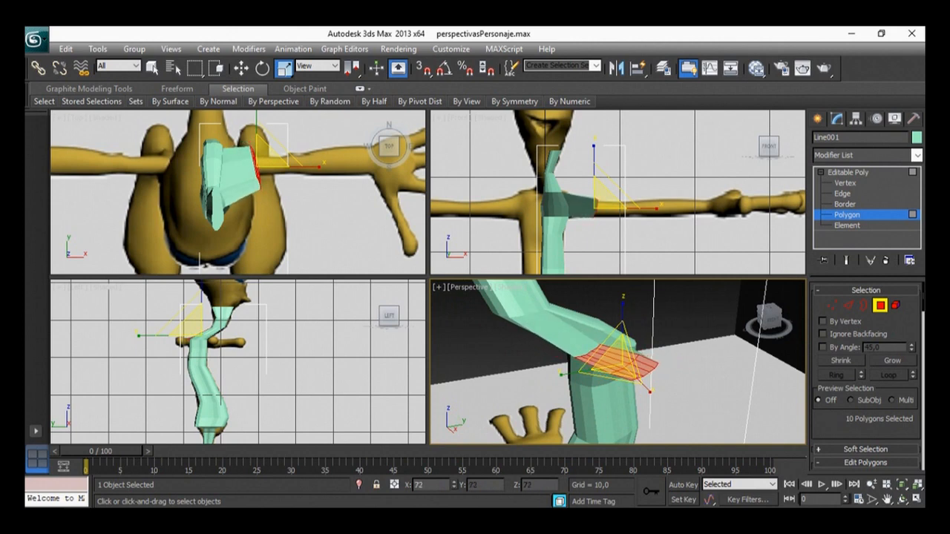
pyautogui.keyDown('alt'); pyautogui.moveTo(622, 386); pyautogui.dragTo(605, 404, button='middle'); pyautogui.keyUp('alt')
pyautogui.moveTo(577, 369); pyautogui.dragTo(578, 403)
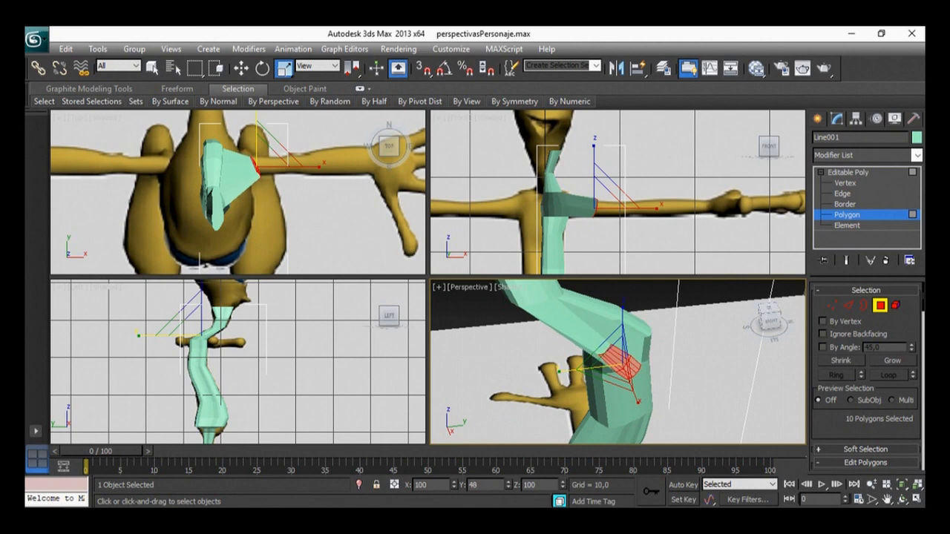
# Step: Rotate the arm's end polygons about the Z axis until the end face stands square to the reference arm in the top view
pyautogui.click(263, 69)
pyautogui.keyDown('alt'); pyautogui.moveTo(637, 375); pyautogui.dragTo(692, 395, button='middle'); pyautogui.keyUp('alt')
pyautogui.keyDown('alt'); pyautogui.moveTo(637, 374); pyautogui.dragTo(682, 400, button='middle'); pyautogui.keyUp('alt')
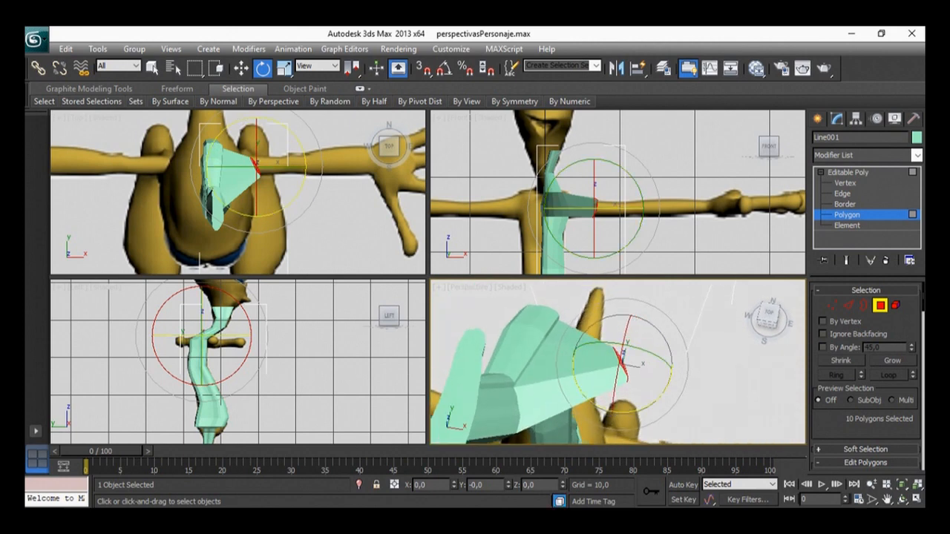
pyautogui.moveTo(627, 368); pyautogui.dragTo(627, 387)
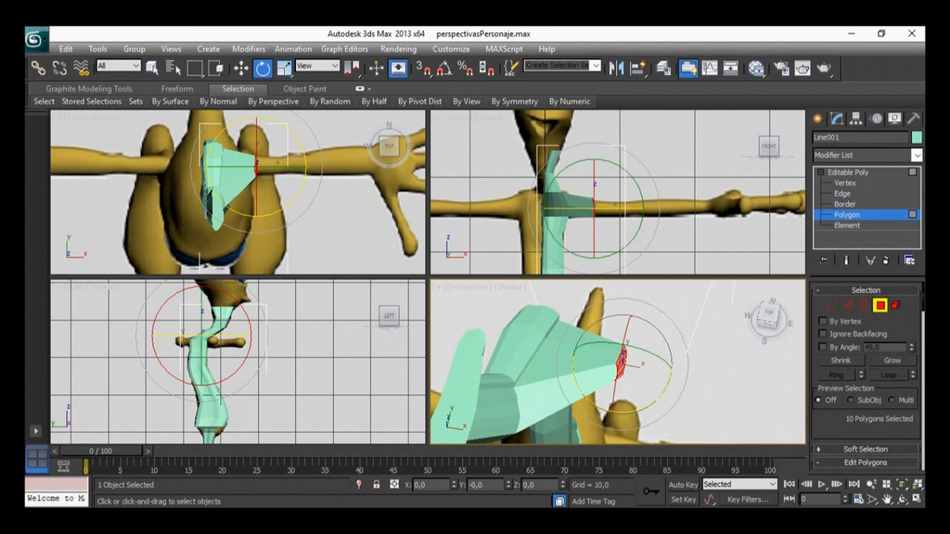
# Step: Extrude the arm's end polygons outward along the reference arm to about X 11.117
pyautogui.press('r')
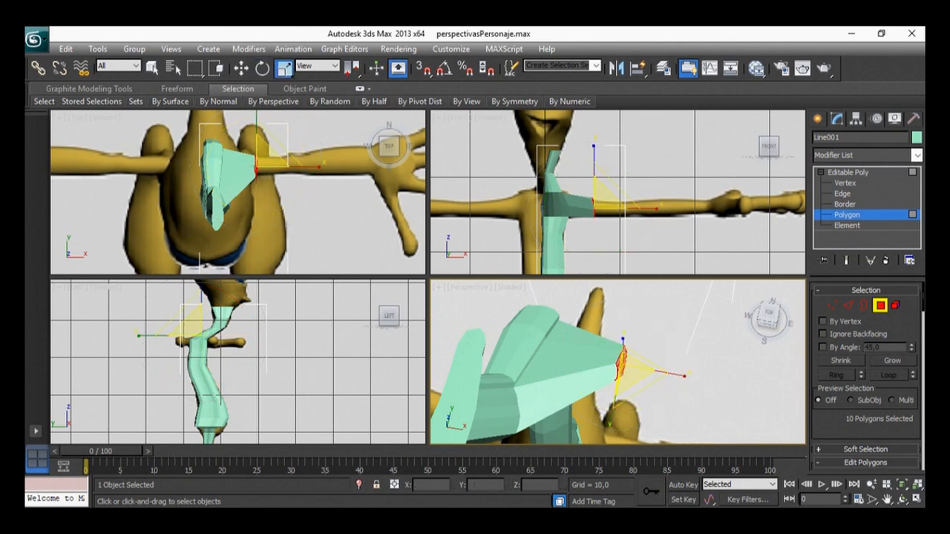
pyautogui.scroll(-5, 865, 376)
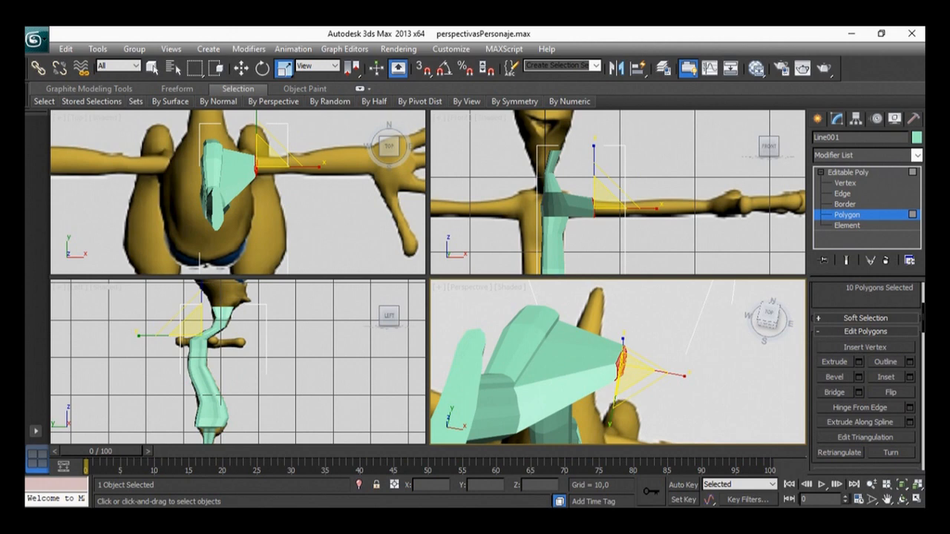
pyautogui.scroll(-1, 865, 377)
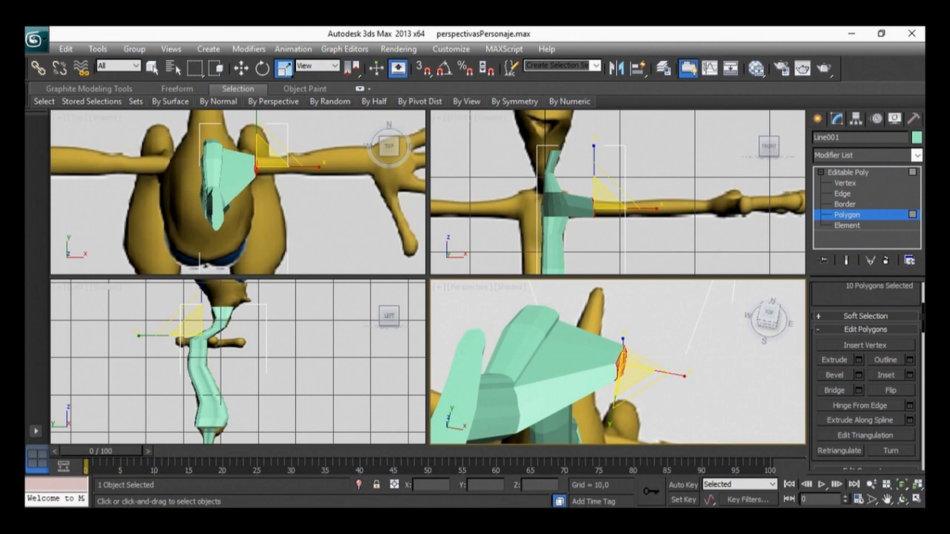
pyautogui.scroll(-3, 866, 376)
pyautogui.scroll(2, 866, 376)
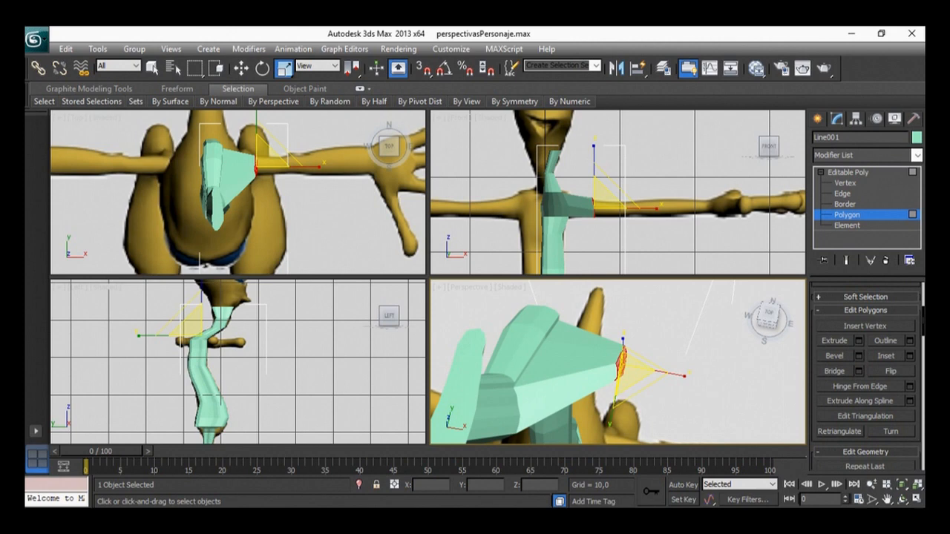
pyautogui.click(834, 341)
pyautogui.keyDown('alt'); pyautogui.moveTo(631, 386); pyautogui.dragTo(642, 331, button='middle'); pyautogui.keyUp('alt')
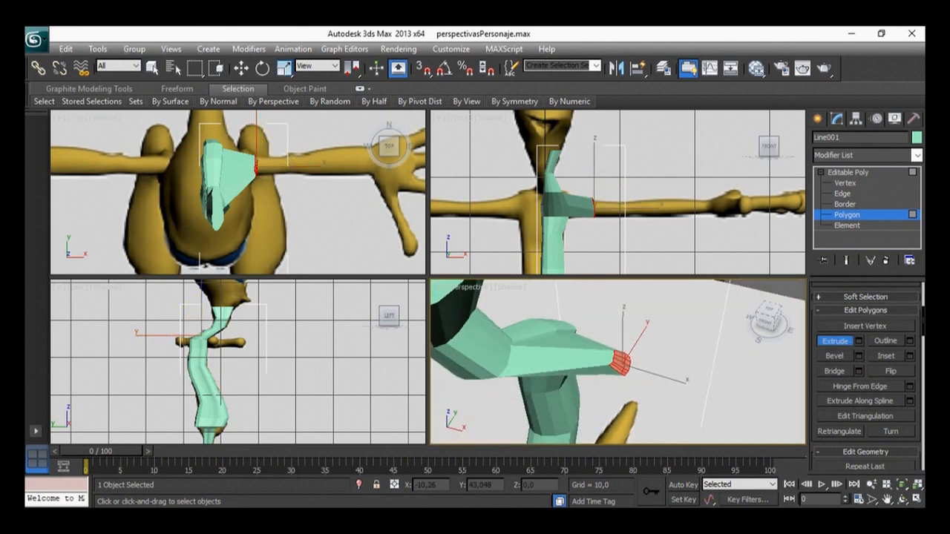
pyautogui.moveTo(623, 363); pyautogui.dragTo(625, 285)
# Step: Lower the new arm segment's end polygons along Z to about 65.589 to follow the reference arm
pyautogui.click(241, 69)
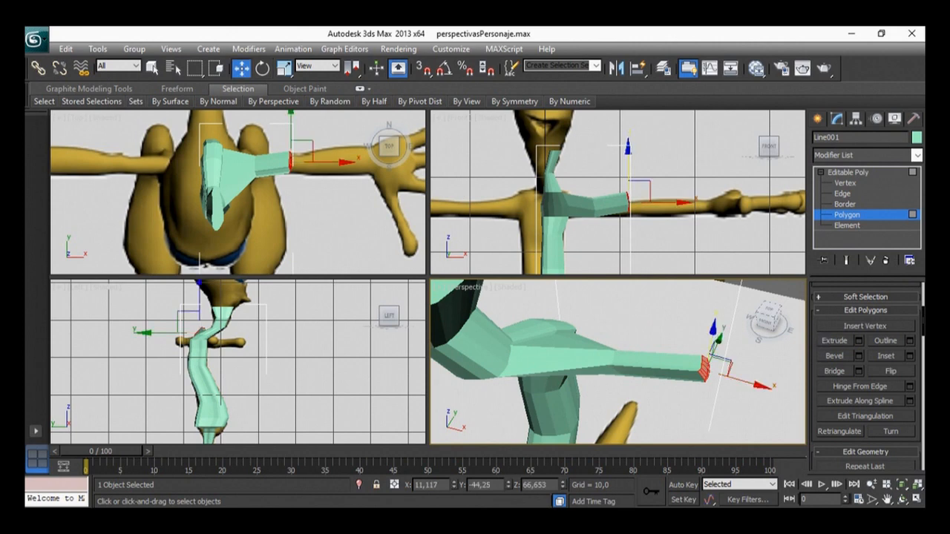
pyautogui.keyDown('alt'); pyautogui.moveTo(714, 352); pyautogui.dragTo(725, 312, button='middle'); pyautogui.keyUp('alt')
pyautogui.moveTo(710, 326); pyautogui.dragTo(708, 342)
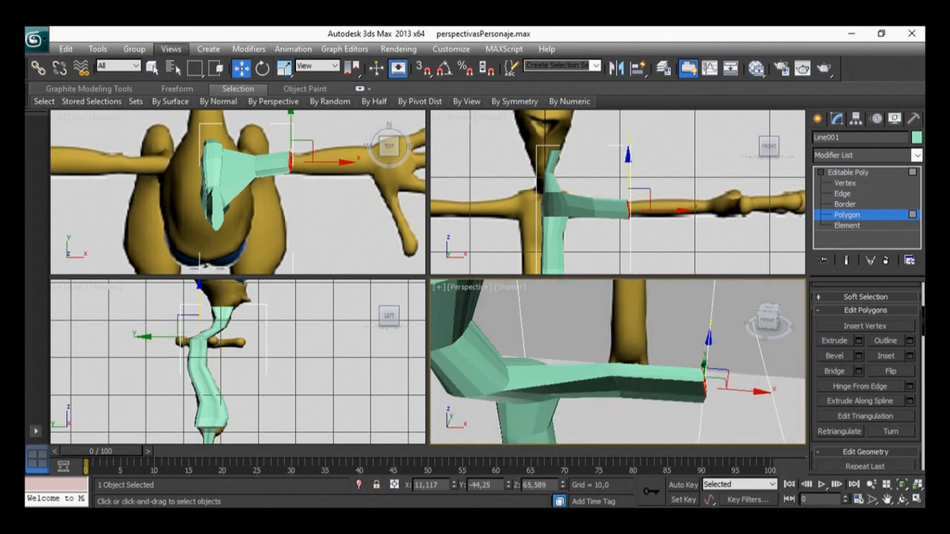
# Step: Scale the new arm segment's end polygons uniformly to about 83%
pyautogui.click(284, 68)
pyautogui.moveTo(769, 315); pyautogui.dragTo(747, 330)
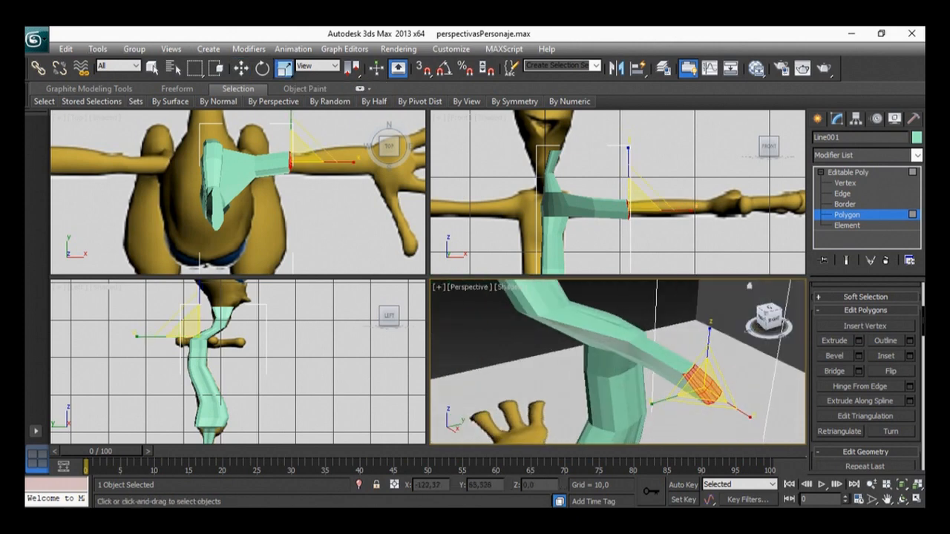
pyautogui.moveTo(706, 387); pyautogui.dragTo(707, 394)
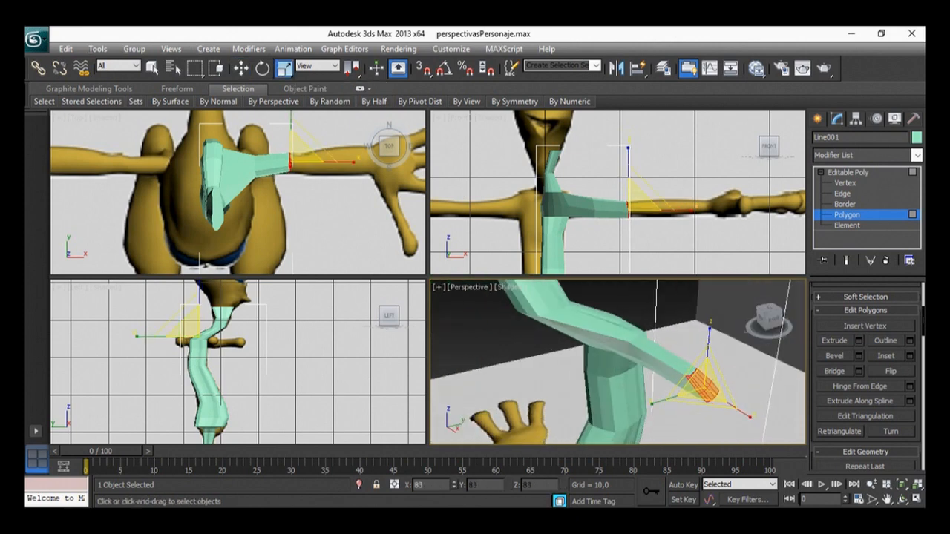
pyautogui.keyDown('alt'); pyautogui.moveTo(707, 400); pyautogui.dragTo(655, 417, button='middle'); pyautogui.keyUp('alt')
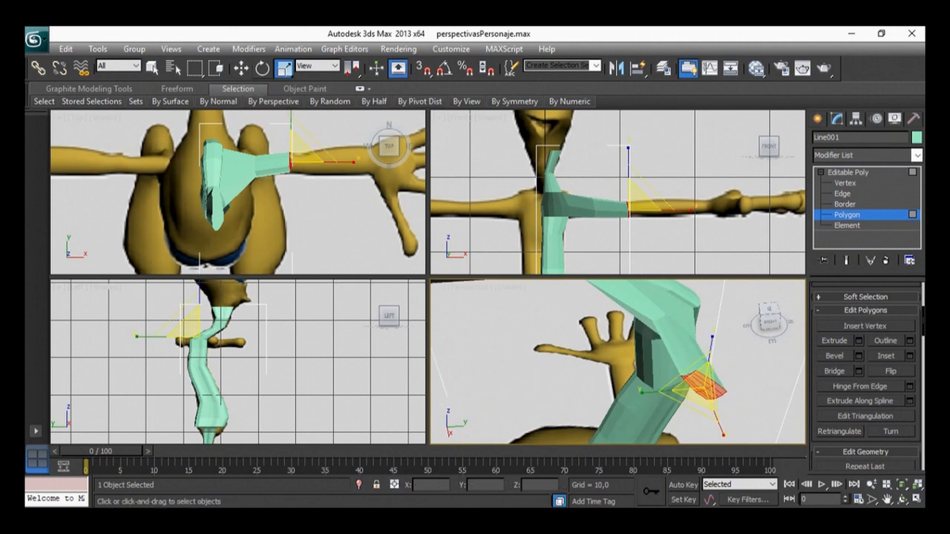
# Step: Extrude another arm segment, place its end at about X 15.711 and Z 65.92, and enlarge the end polygons uniformly
pyautogui.click(834, 340)
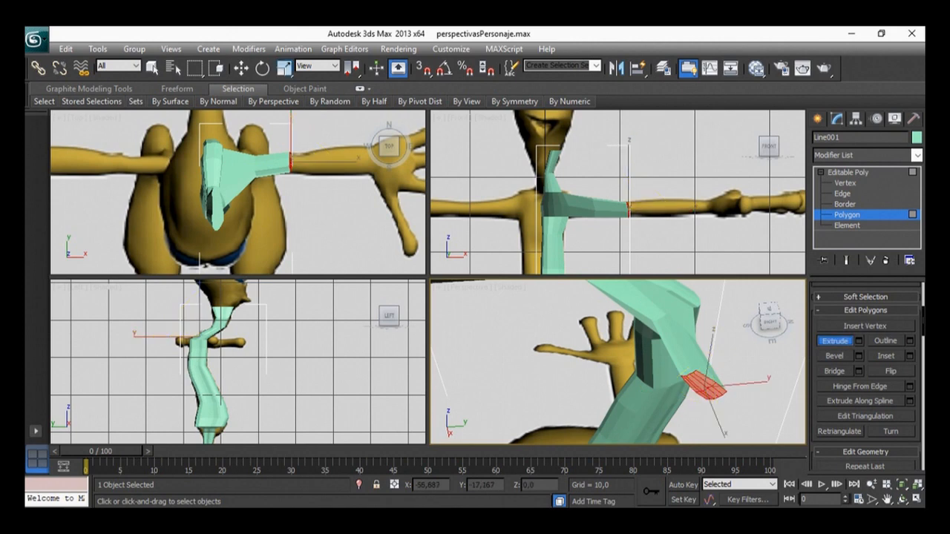
pyautogui.moveTo(703, 386); pyautogui.dragTo(740, 425)
pyautogui.click(242, 67)
pyautogui.keyDown('alt'); pyautogui.moveTo(618, 361); pyautogui.dragTo(661, 353, button='middle'); pyautogui.keyUp('alt')
pyautogui.moveTo(694, 343); pyautogui.dragTo(688, 357)
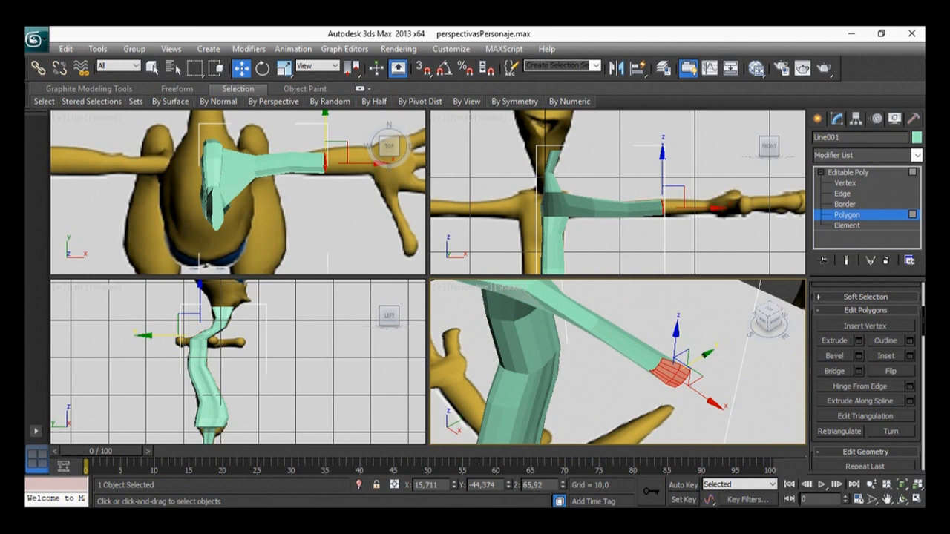
pyautogui.click(286, 69)
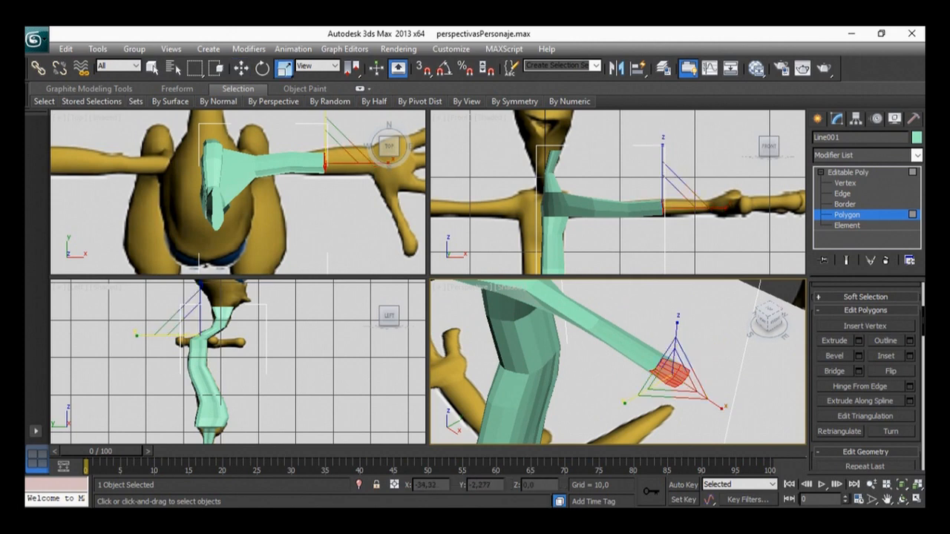
pyautogui.moveTo(672, 365)
pyautogui.mouseDown()
pyautogui.moveTo(689, 359)
pyautogui.moveTo(679, 356)
pyautogui.mouseUp()
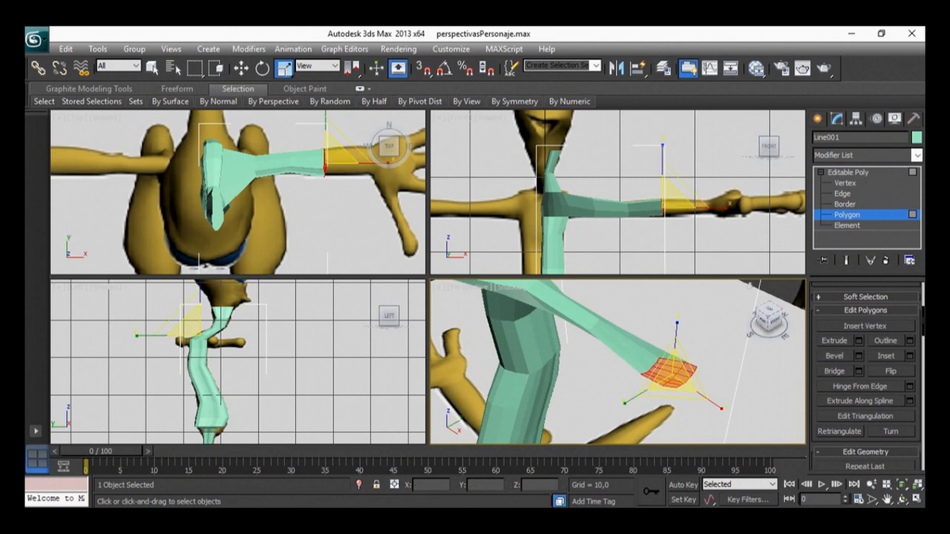
# Step: Extrude the forearm toward the wrist and lower its end polygons to about X 20.329 and Z 65.81
pyautogui.click(835, 340)
pyautogui.moveTo(674, 372); pyautogui.dragTo(674, 335)
pyautogui.press('w')
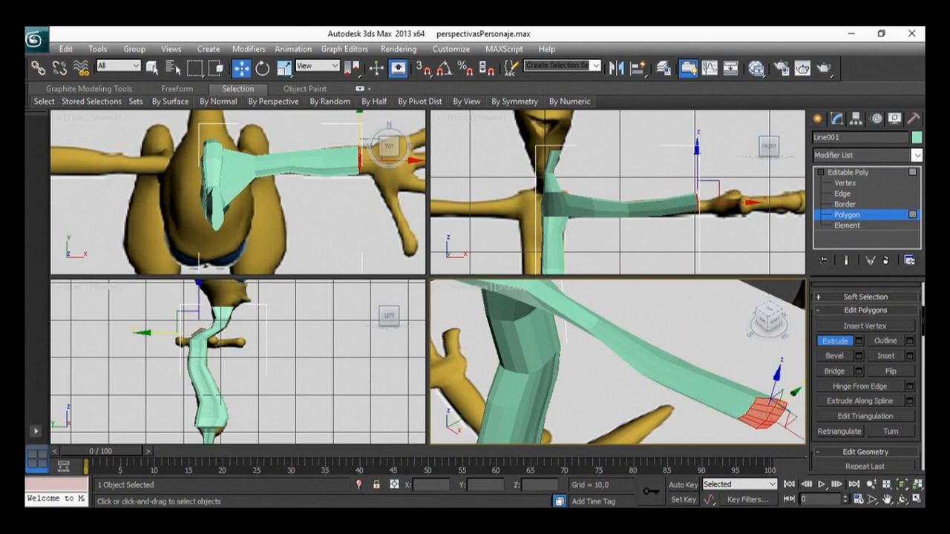
pyautogui.moveTo(775, 381); pyautogui.dragTo(772, 404)
pyautogui.moveTo(772, 403); pyautogui.dragTo(679, 334, button='middle')
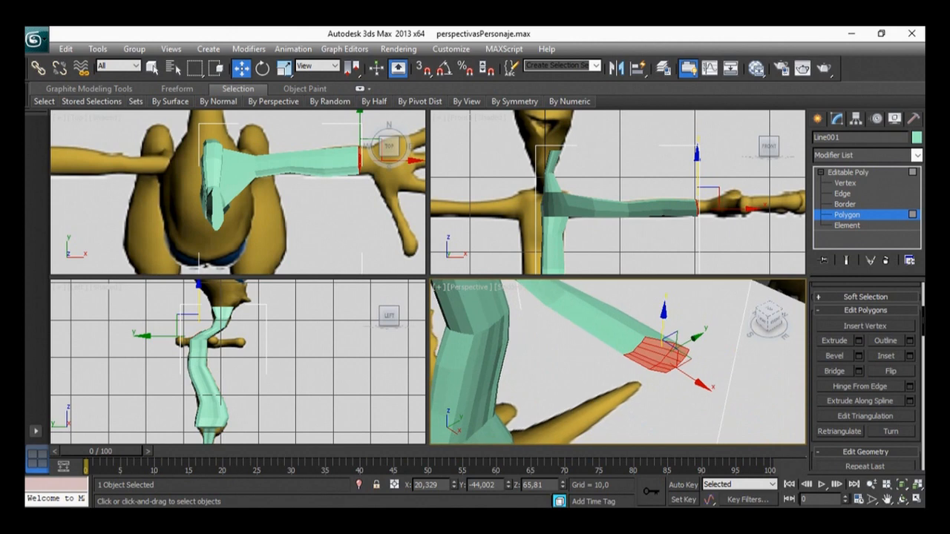
# Step: Scale the forearm's end polygons down along Z to flatten the wrist end
pyautogui.click(284, 67)
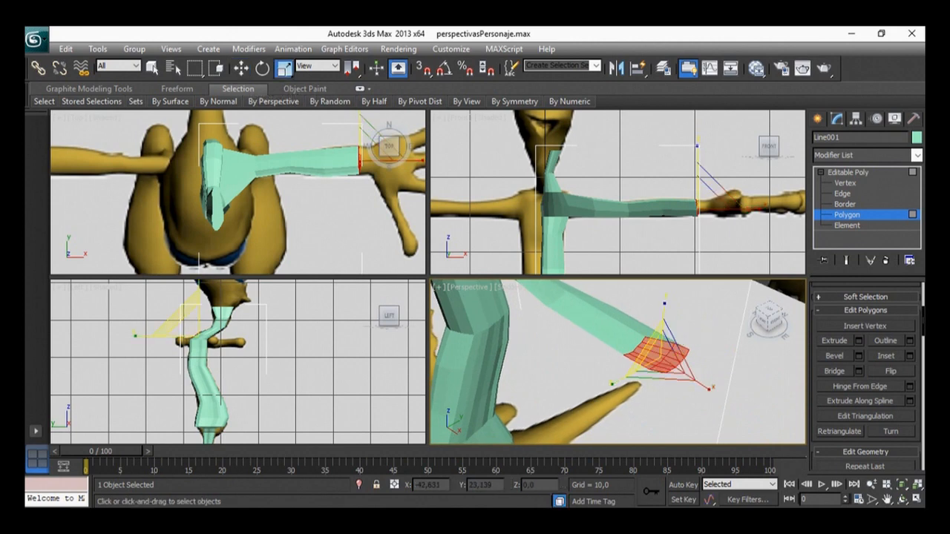
pyautogui.moveTo(664, 315); pyautogui.dragTo(664, 329)
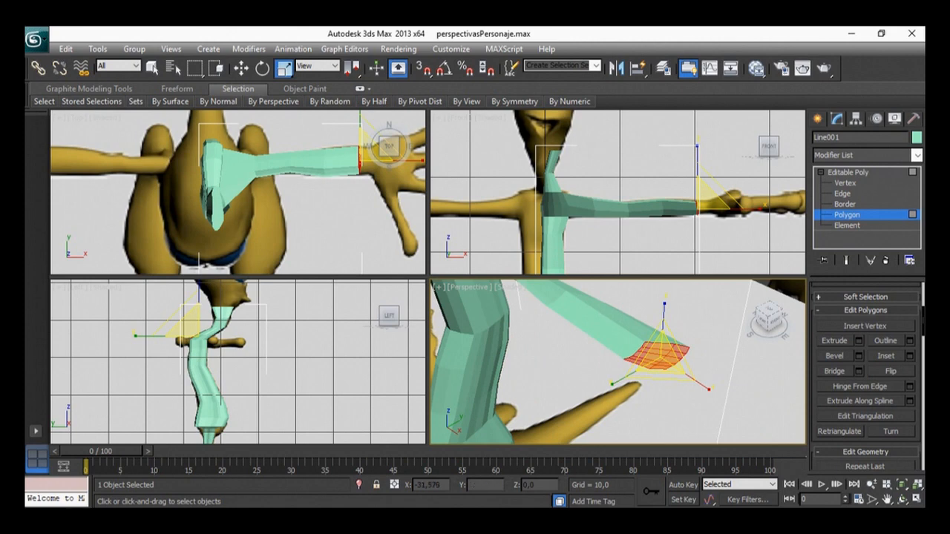
pyautogui.keyDown('alt'); pyautogui.moveTo(616, 363); pyautogui.dragTo(553, 353, button='middle'); pyautogui.keyUp('alt')
# Step: Extrude a short segment from the flattened forearm end at the start of the reference hand
pyautogui.click(834, 341)
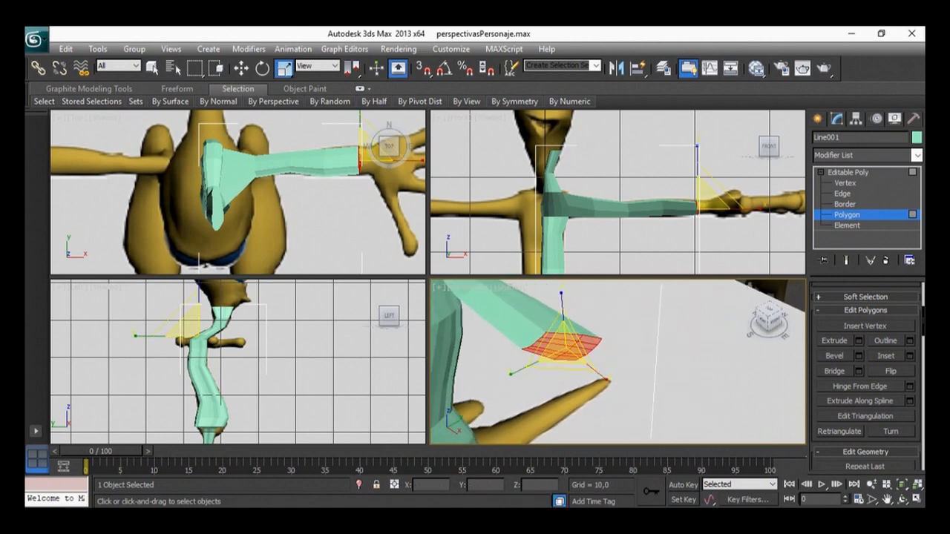
pyautogui.moveTo(565, 346); pyautogui.dragTo(564, 329)
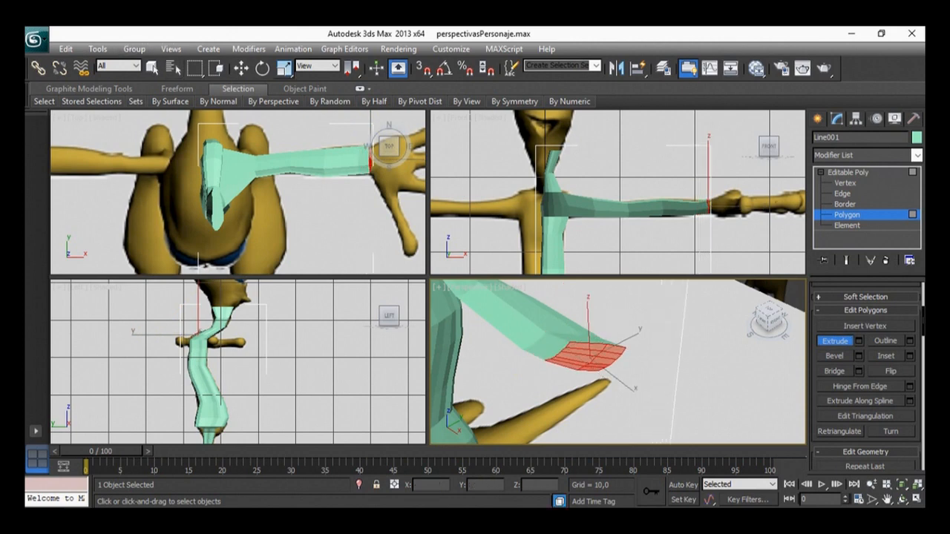
pyautogui.click(284, 68)
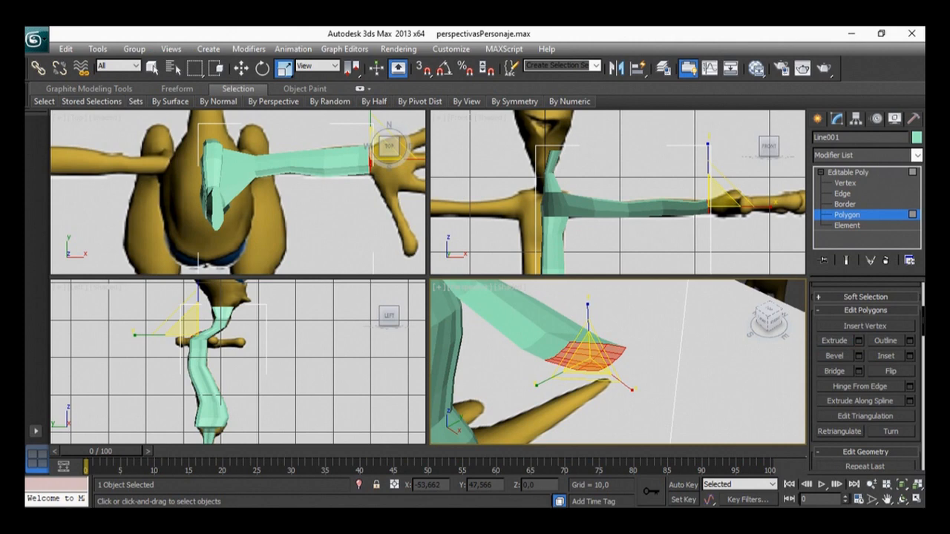
# Step: Extrude the end polygons further across the reference palm with a longer segment
pyautogui.click(835, 341)
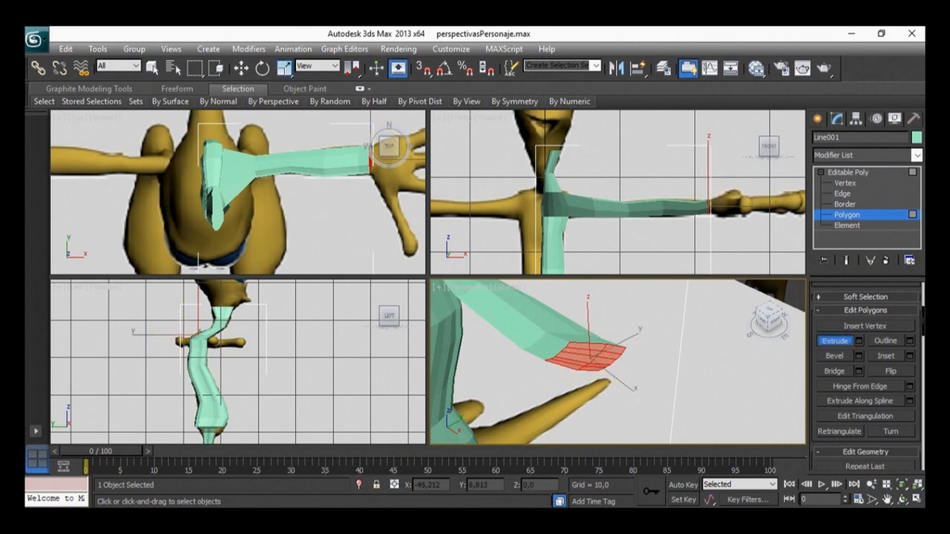
pyautogui.moveTo(587, 353); pyautogui.dragTo(587, 299)
pyautogui.moveTo(668, 371); pyautogui.dragTo(633, 333, button='middle')
pyautogui.press('r')
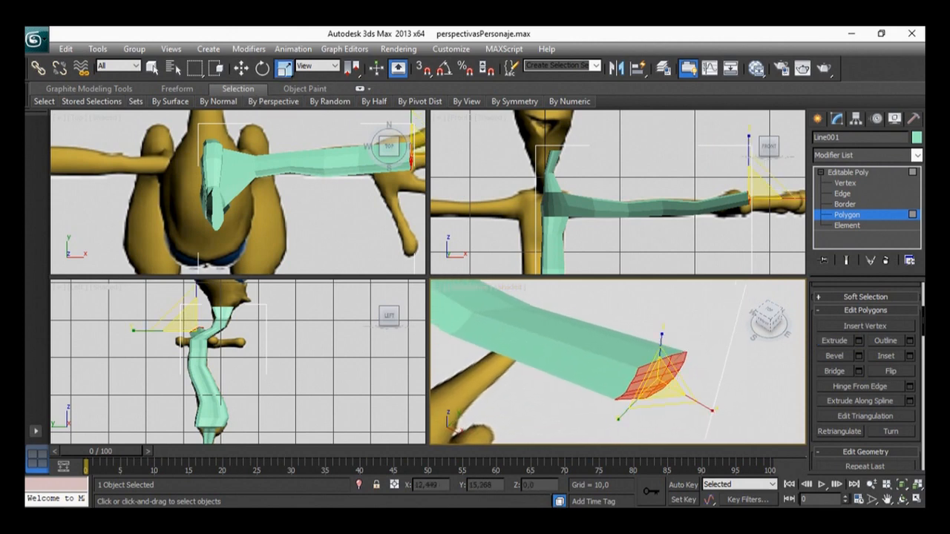
# Step: Widen the palm's end polygons to match the reference hand by scaling them along Y, first to 170% and again to 121%
pyautogui.keyDown('alt'); pyautogui.moveTo(671, 384); pyautogui.dragTo(631, 397, button='middle'); pyautogui.keyUp('alt')
pyautogui.moveTo(625, 401); pyautogui.dragTo(582, 428)
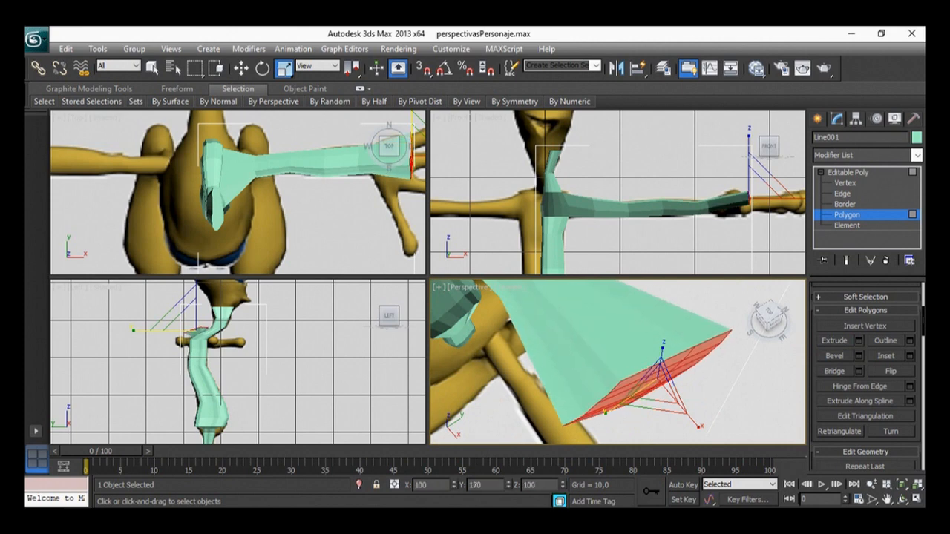
pyautogui.moveTo(357, 171); pyautogui.dragTo(228, 208, button='middle')
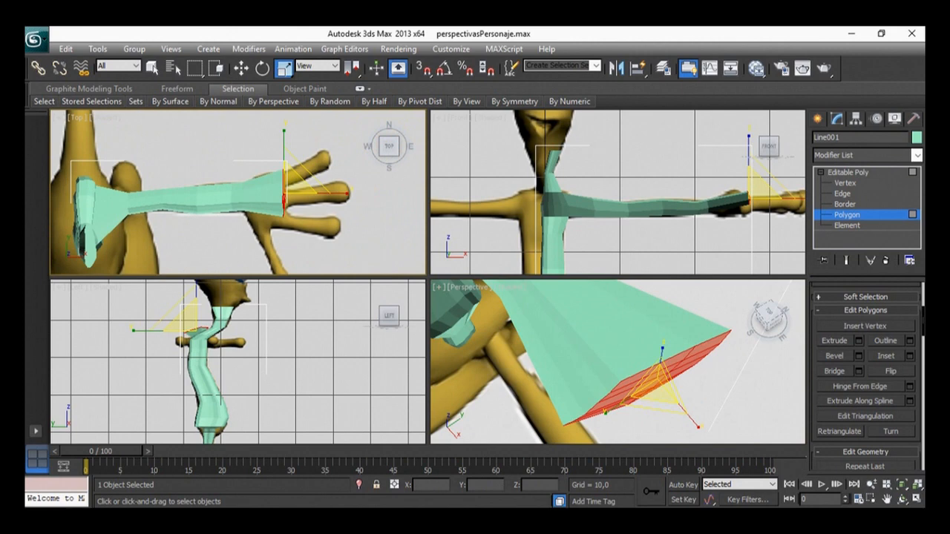
pyautogui.moveTo(609, 379); pyautogui.dragTo(604, 350, button='middle')
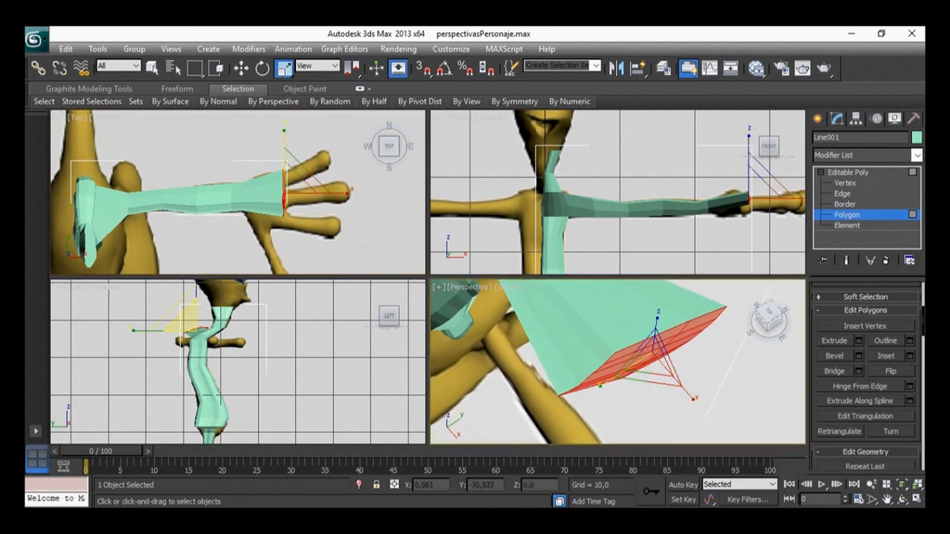
pyautogui.moveTo(610, 381); pyautogui.dragTo(605, 369)
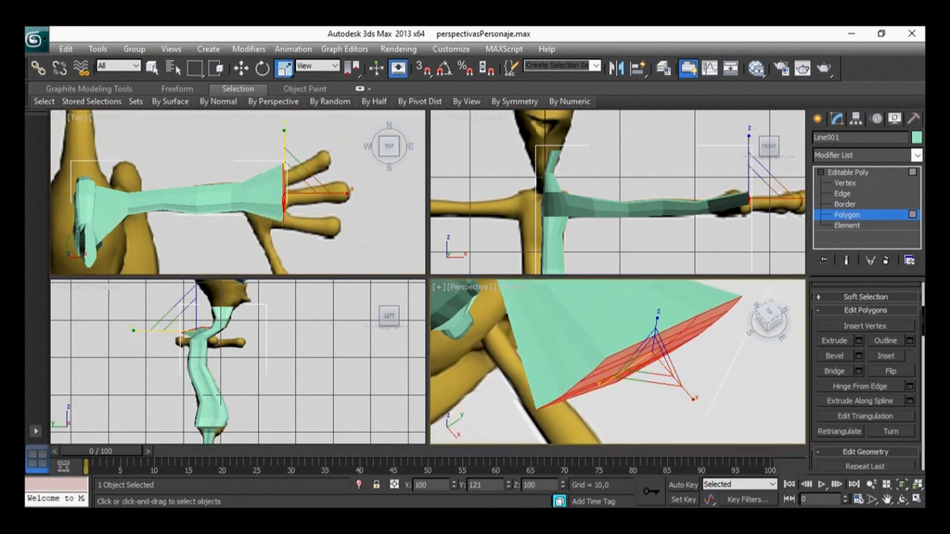
# Step: Move the palm's end polygons along Y to about -44.266 to align them with the reference hand
pyautogui.click(241, 68)
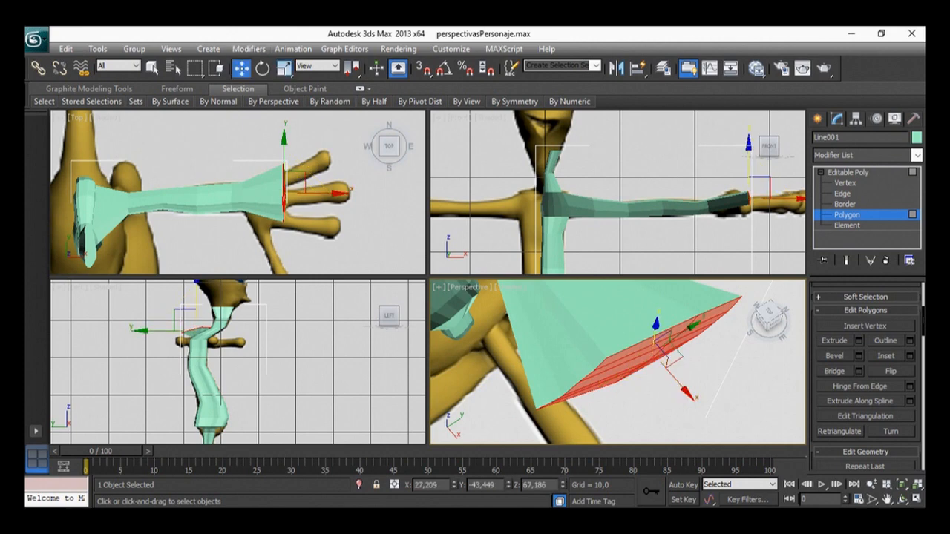
pyautogui.moveTo(687, 329); pyautogui.dragTo(639, 351)
pyautogui.keyDown('alt'); pyautogui.moveTo(645, 374); pyautogui.dragTo(560, 341, button='middle'); pyautogui.keyUp('alt')
pyautogui.keyDown('alt'); pyautogui.moveTo(631, 349); pyautogui.dragTo(606, 331, button='middle'); pyautogui.keyUp('alt')
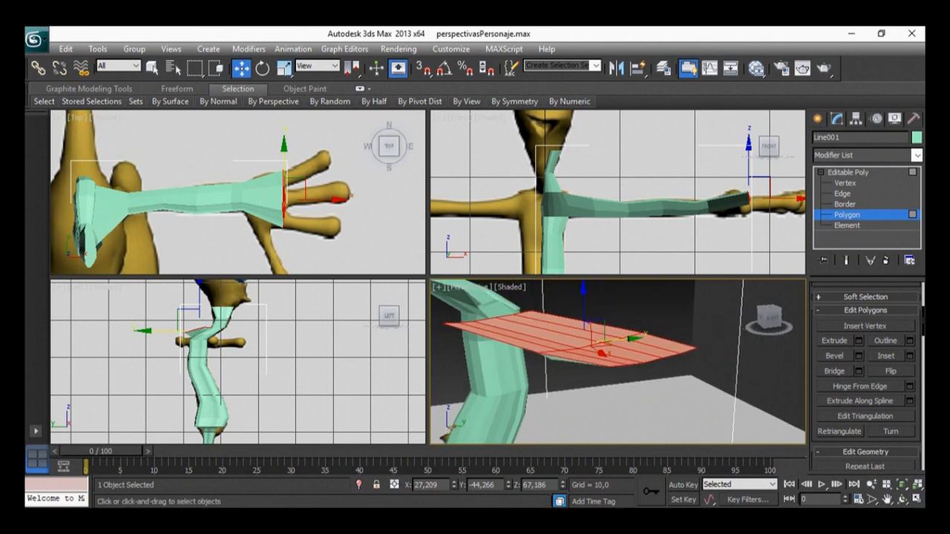
# Step: Select a single polygon on the palm's end face and switch the mesh to Vertex editing
pyautogui.click(645, 395)
pyautogui.keyDown('alt'); pyautogui.moveTo(645, 395); pyautogui.dragTo(615, 369, button='middle'); pyautogui.keyUp('alt')
pyautogui.click(550, 340)
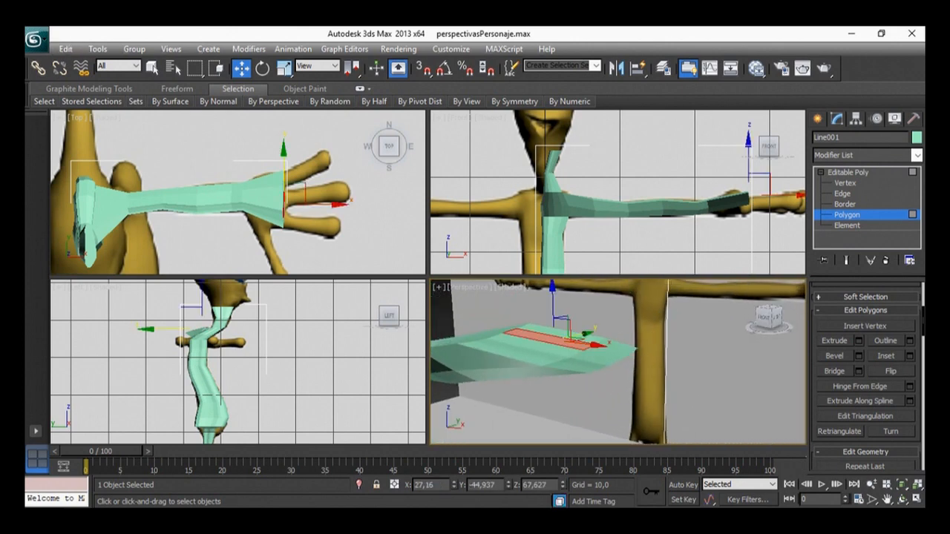
pyautogui.keyDown('alt'); pyautogui.moveTo(594, 350); pyautogui.dragTo(512, 353, button='middle'); pyautogui.keyUp('alt')
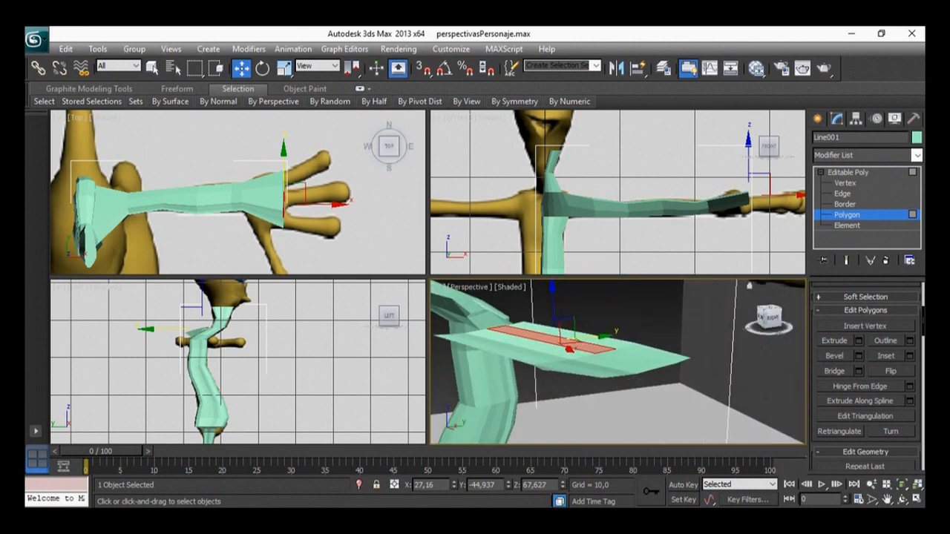
pyautogui.scroll(5, 867, 371)
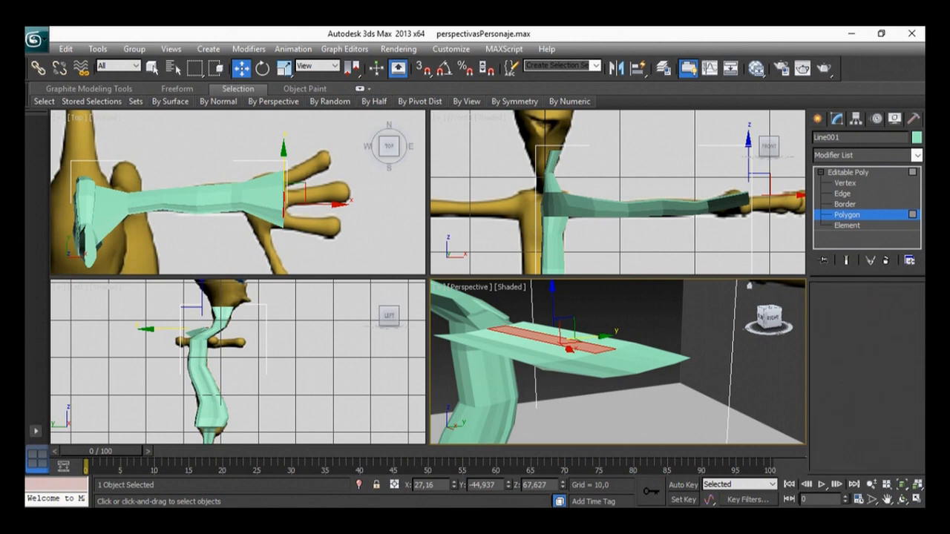
pyautogui.click(832, 305)
pyautogui.keyDown('alt'); pyautogui.moveTo(583, 372); pyautogui.dragTo(609, 328, button='middle'); pyautogui.keyUp('alt')
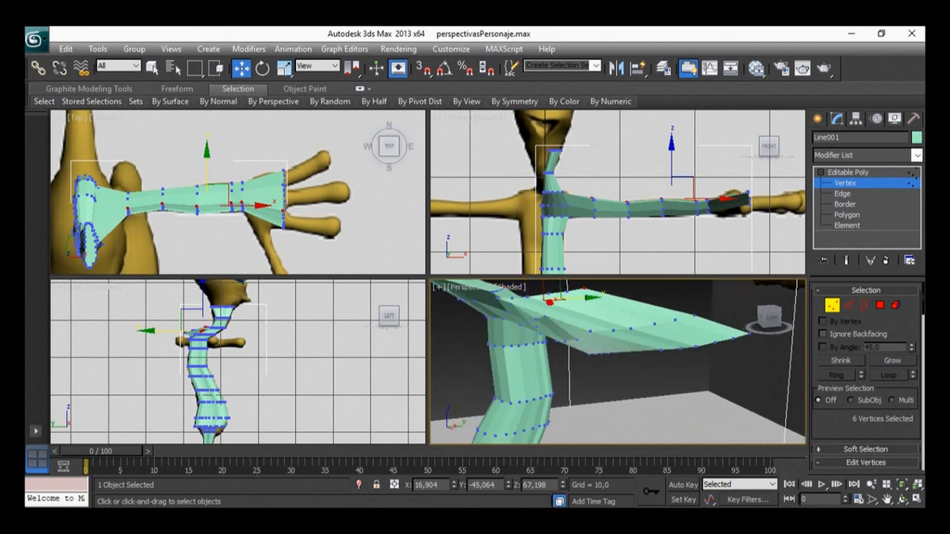
# Step: Select five vertices along one side of the palm's end face, nearest the lowest reference finger
pyautogui.click(514, 298)
pyautogui.keyDown('ctrl'); pyautogui.click(530, 299); pyautogui.keyUp('ctrl')
pyautogui.keyDown('ctrl'); pyautogui.click(548, 296); pyautogui.keyUp('ctrl')
pyautogui.keyDown('ctrl'); pyautogui.click(566, 294); pyautogui.keyUp('ctrl')
pyautogui.keyDown('ctrl'); pyautogui.click(585, 290); pyautogui.keyUp('ctrl')
pyautogui.moveTo(584, 290); pyautogui.dragTo(584, 306, button='middle')
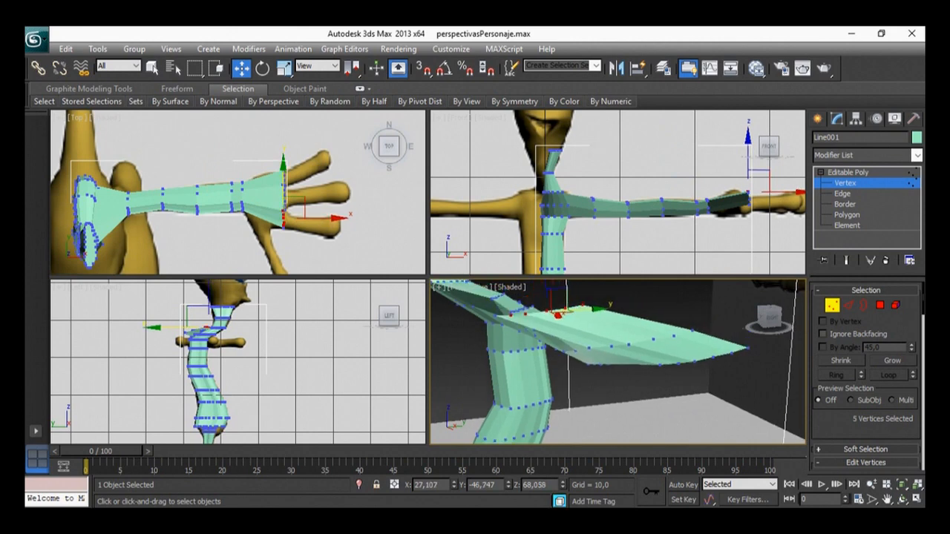
# Step: Try lowering the five selected palm vertices along Z and rotating them about 30 degrees around X, and undo both changes
pyautogui.moveTo(556, 299); pyautogui.dragTo(560, 322)
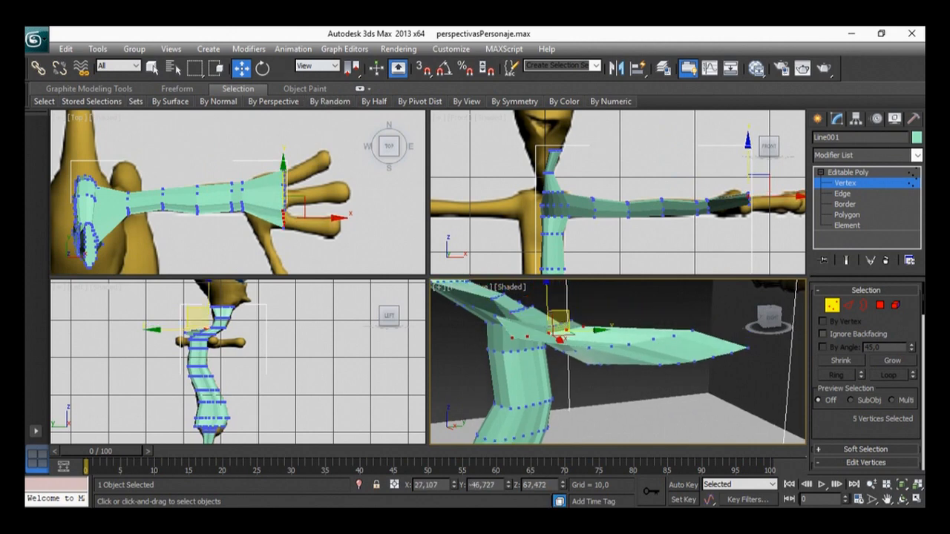
pyautogui.click(262, 68)
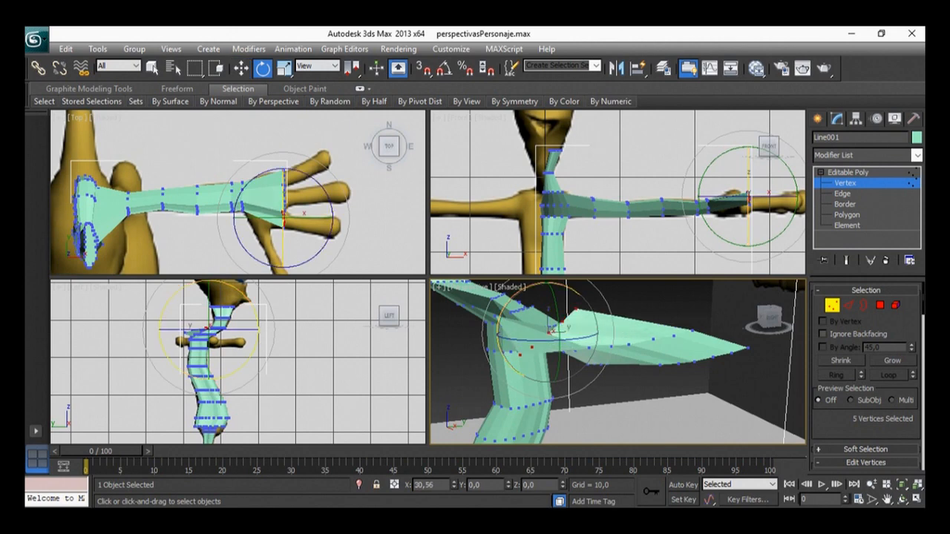
pyautogui.moveTo(558, 312); pyautogui.dragTo(559, 300)
pyautogui.keyDown('alt'); pyautogui.moveTo(558, 300); pyautogui.dragTo(570, 332, button='middle'); pyautogui.keyUp('alt')
pyautogui.hotkey('ctrl', 'z')
pyautogui.hotkey('ctrl', 'z')
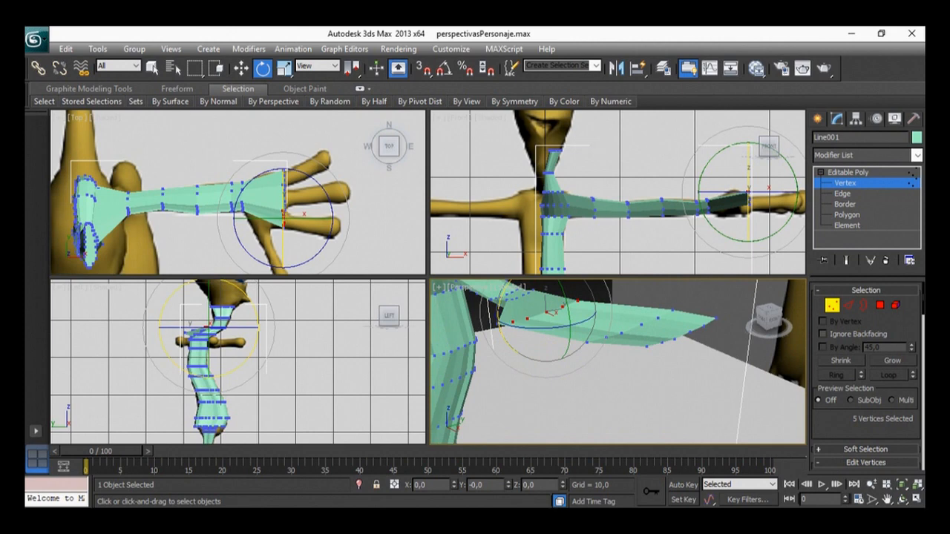
pyautogui.hotkey('ctrl', 'z')
pyautogui.hotkey('ctrl', 'z')
# Step: Extend the selection to the row of six vertices on that side of the palm's end and rotate it around X
pyautogui.keyDown('ctrl'); pyautogui.click(547, 312); pyautogui.keyUp('ctrl')
pyautogui.keyDown('ctrl'); pyautogui.click(563, 307); pyautogui.keyUp('ctrl')
pyautogui.keyDown('ctrl'); pyautogui.click(578, 301); pyautogui.keyUp('ctrl')
pyautogui.keyDown('alt'); pyautogui.moveTo(565, 312); pyautogui.dragTo(567, 328, button='middle'); pyautogui.keyUp('alt')
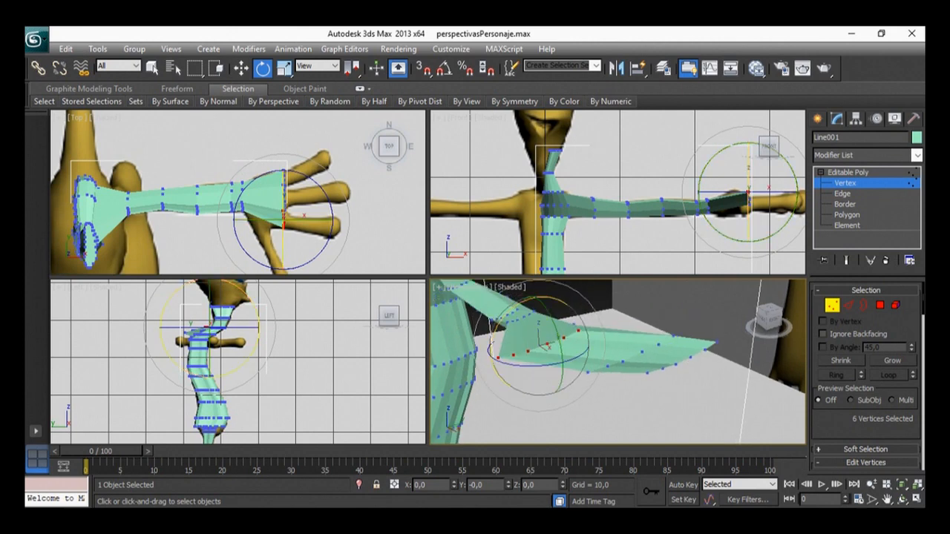
pyautogui.moveTo(499, 321); pyautogui.dragTo(483, 385)
pyautogui.keyDown('alt'); pyautogui.moveTo(490, 382); pyautogui.dragTo(445, 290, button='middle'); pyautogui.keyUp('alt')
pyautogui.keyDown('alt'); pyautogui.moveTo(505, 349); pyautogui.dragTo(463, 360, button='middle'); pyautogui.keyUp('alt')
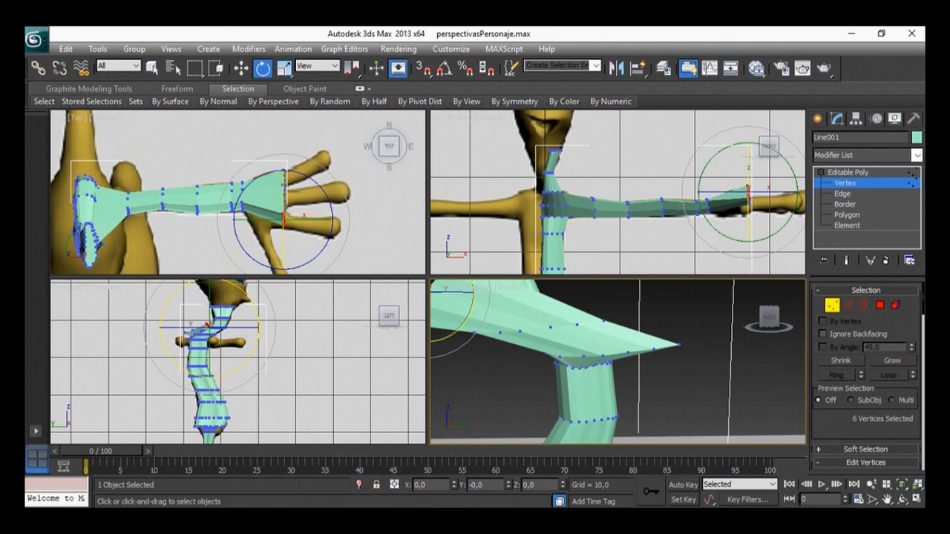
# Step: Enable Ignore Backfacing for vertex selection and clear the current selection
pyautogui.click(823, 335)
pyautogui.keyDown('alt'); pyautogui.moveTo(486, 390); pyautogui.dragTo(508, 390, button='middle'); pyautogui.keyUp('alt')
pyautogui.click(509, 390)
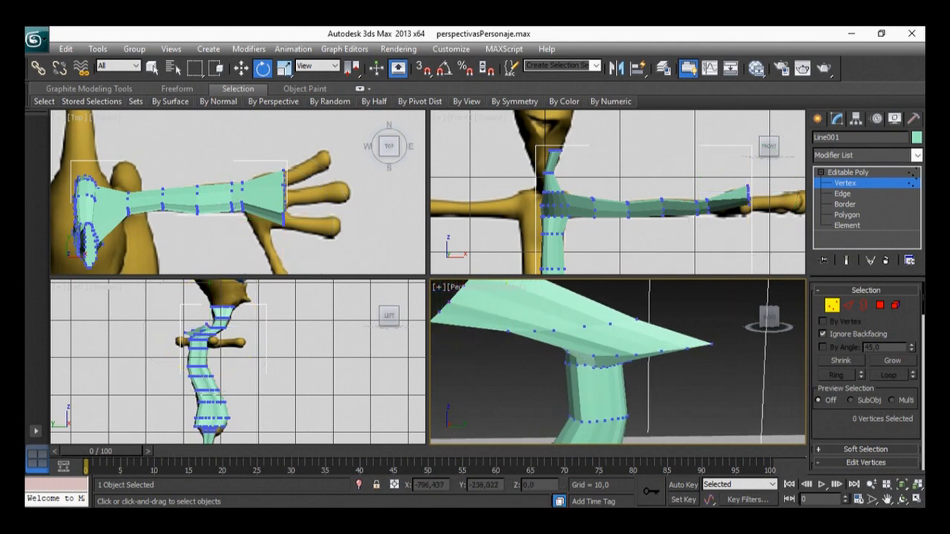
# Step: Try to select the middle row of palm-end vertices with a selection region
pyautogui.keyDown('alt'); pyautogui.moveTo(579, 367); pyautogui.dragTo(582, 377, button='middle'); pyautogui.keyUp('alt')
pyautogui.moveTo(522, 327); pyautogui.dragTo(652, 312)
pyautogui.moveTo(653, 315)
pyautogui.keyDown('alt'); pyautogui.mouseDown(button='middle')
pyautogui.moveTo(731, 331)
pyautogui.moveTo(657, 323)
pyautogui.mouseUp(button='middle'); pyautogui.keyUp('alt')
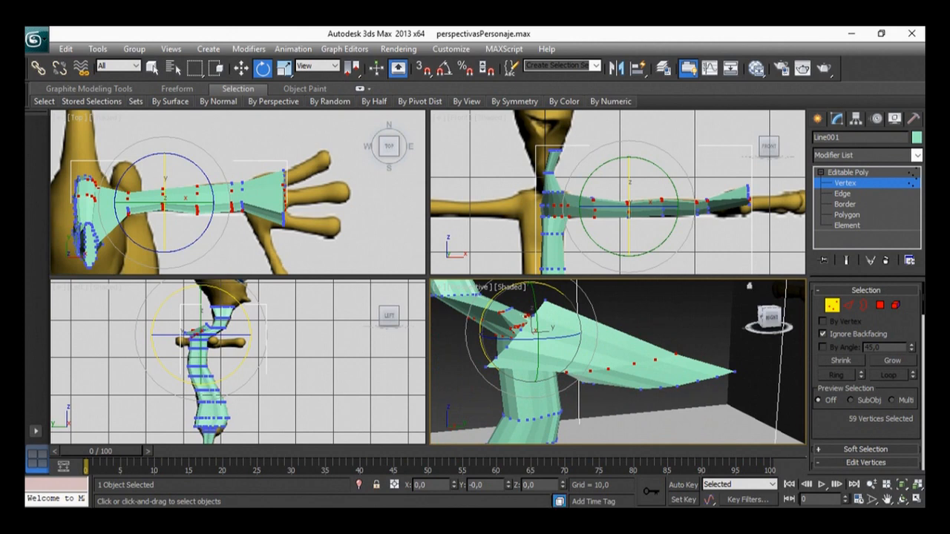
pyautogui.keyDown('alt'); pyautogui.moveTo(656, 322); pyautogui.dragTo(691, 311, button='middle'); pyautogui.keyUp('alt')
# Step: Select the six vertices of the middle row on the palm's end one by one and rotate them around X
pyautogui.click(590, 342)
pyautogui.click(589, 338)
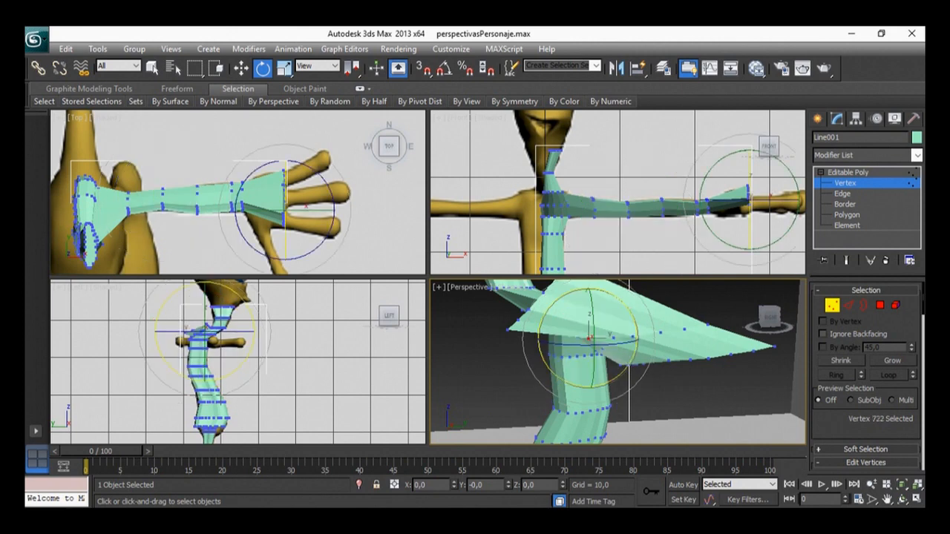
pyautogui.keyDown('ctrl'); pyautogui.click(614, 338); pyautogui.keyUp('ctrl')
pyautogui.keyDown('ctrl'); pyautogui.click(634, 334); pyautogui.keyUp('ctrl')
pyautogui.keyDown('ctrl'); pyautogui.click(661, 332); pyautogui.keyUp('ctrl')
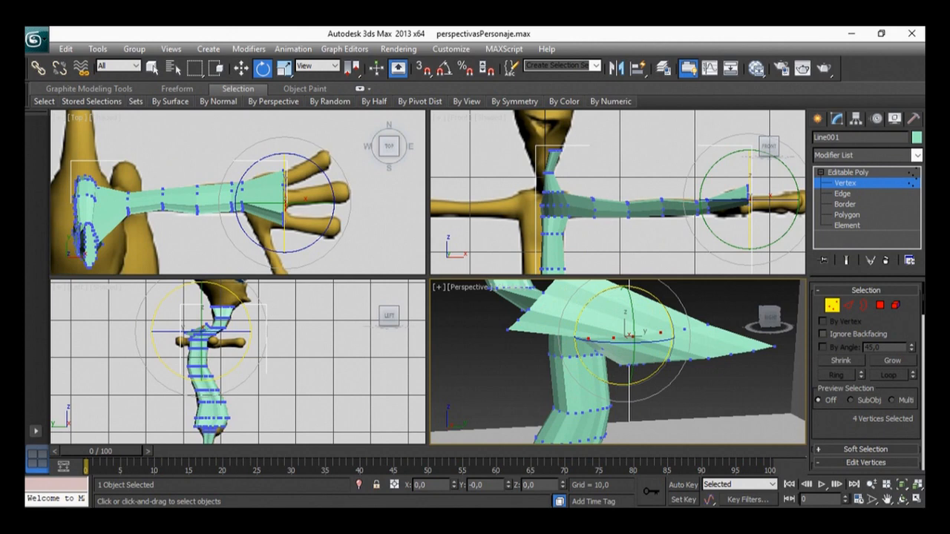
pyautogui.keyDown('ctrl'); pyautogui.click(684, 330); pyautogui.keyUp('ctrl')
pyautogui.keyDown('ctrl'); pyautogui.click(708, 326); pyautogui.keyUp('ctrl')
pyautogui.keyDown('alt'); pyautogui.moveTo(702, 330); pyautogui.dragTo(650, 362, button='middle'); pyautogui.keyUp('alt')
pyautogui.moveTo(666, 348); pyautogui.dragTo(660, 306)
# Step: Raise the six middle-row vertices about 0.556 along Z and scale them to 49% along Z
pyautogui.click(241, 67)
pyautogui.moveTo(630, 349); pyautogui.dragTo(623, 328)
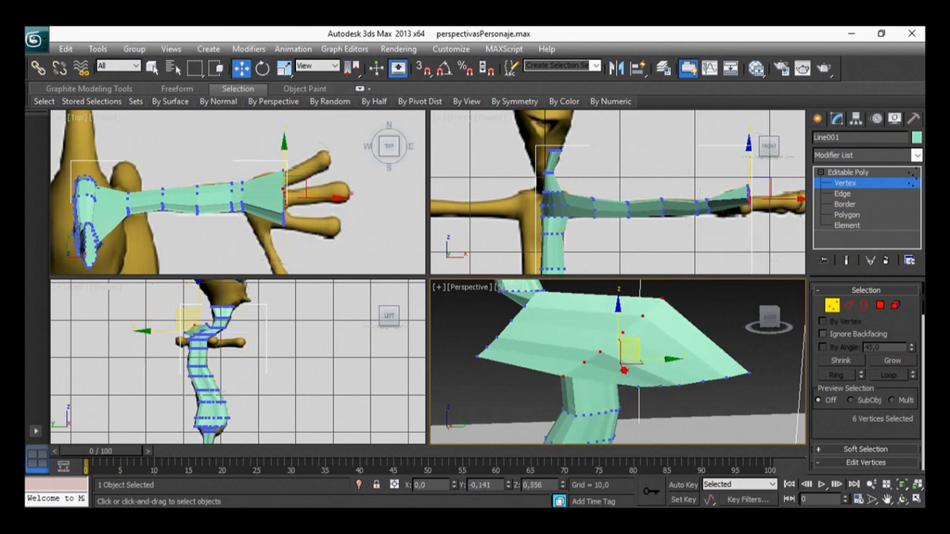
pyautogui.click(285, 68)
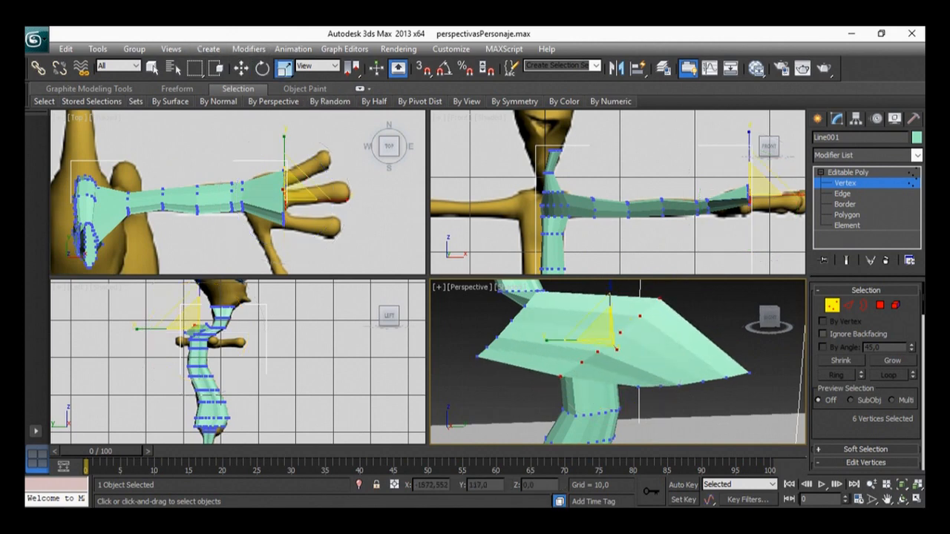
pyautogui.moveTo(610, 300); pyautogui.dragTo(610, 341)
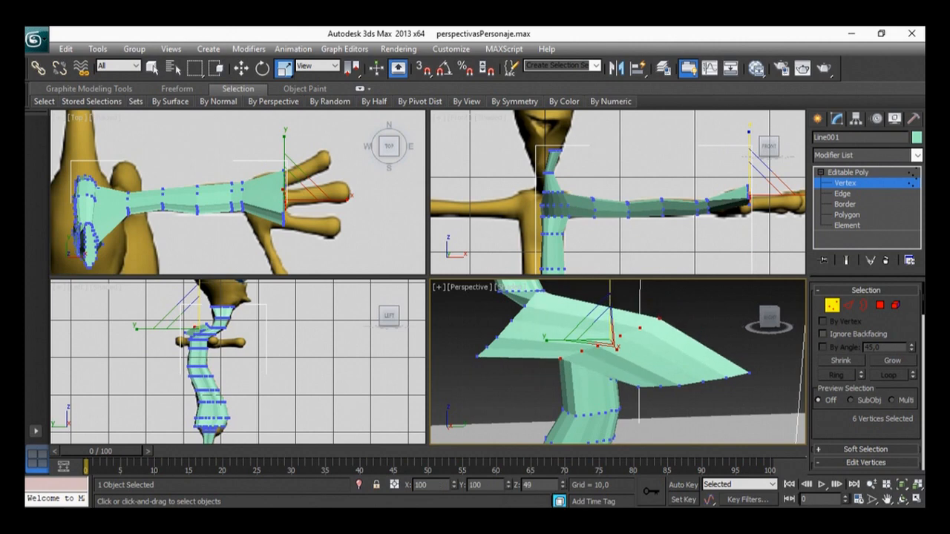
pyautogui.keyDown('alt'); pyautogui.moveTo(605, 331); pyautogui.dragTo(526, 320, button='middle'); pyautogui.keyUp('alt')
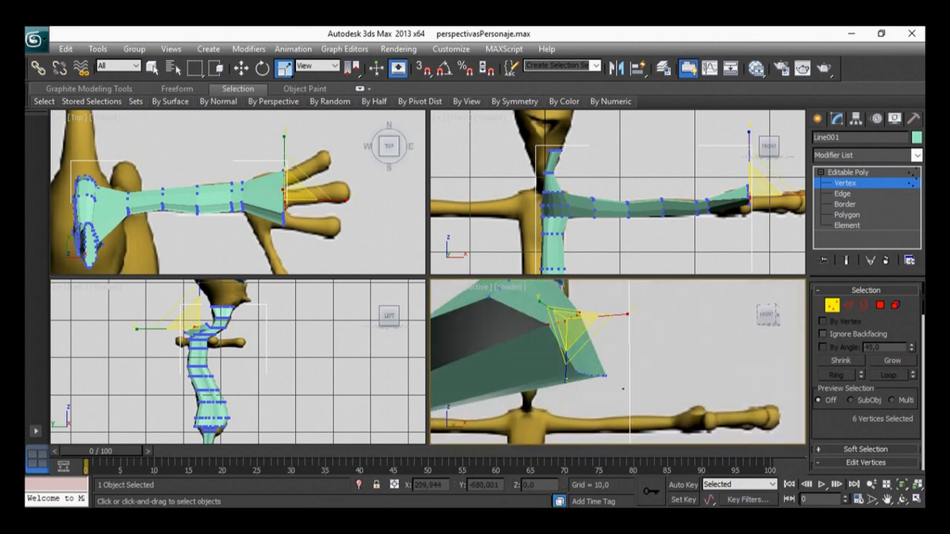
# Step: Select the six vertices on the opposite side of the palm's end and rotate them about 24.26 degrees around X
pyautogui.moveTo(562, 362); pyautogui.dragTo(624, 389)
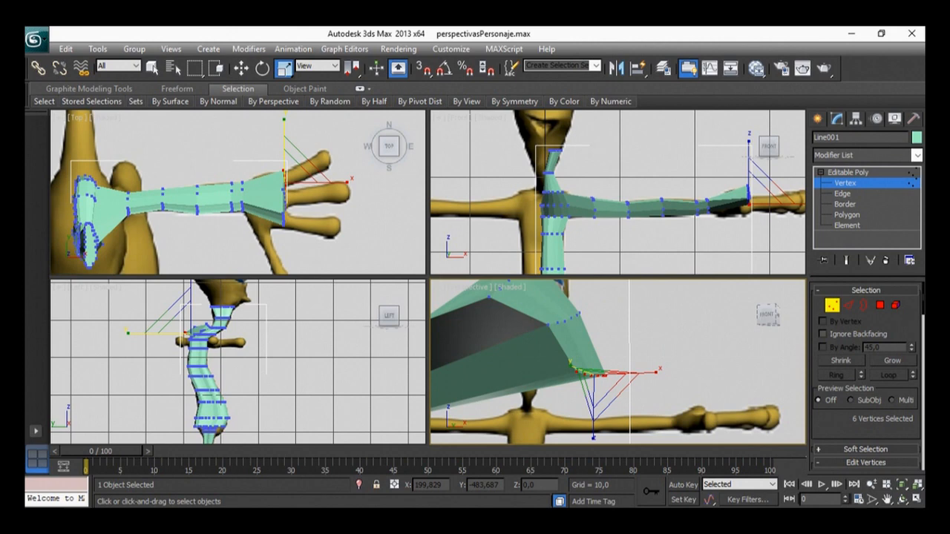
pyautogui.keyDown('alt'); pyautogui.moveTo(603, 383); pyautogui.dragTo(659, 395, button='middle'); pyautogui.keyUp('alt')
pyautogui.press('e')
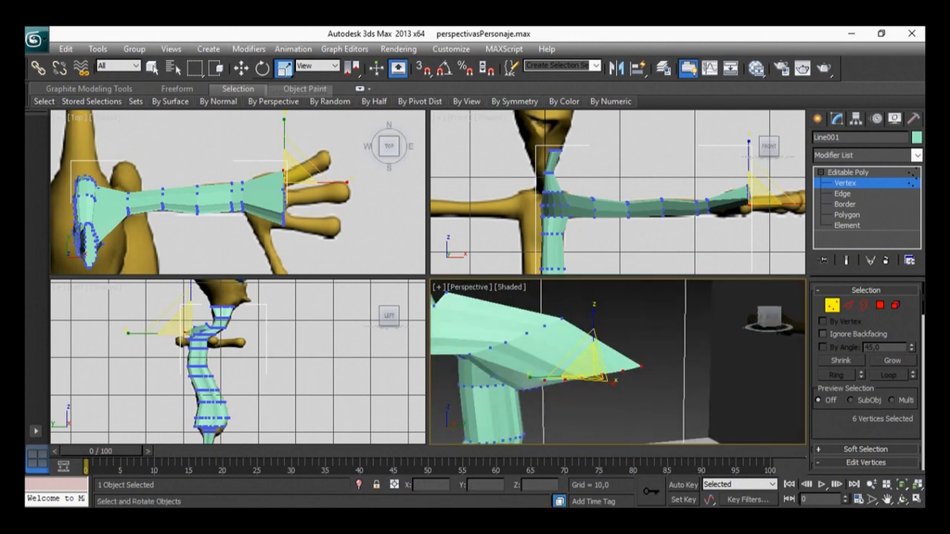
pyautogui.moveTo(627, 338); pyautogui.dragTo(609, 367)
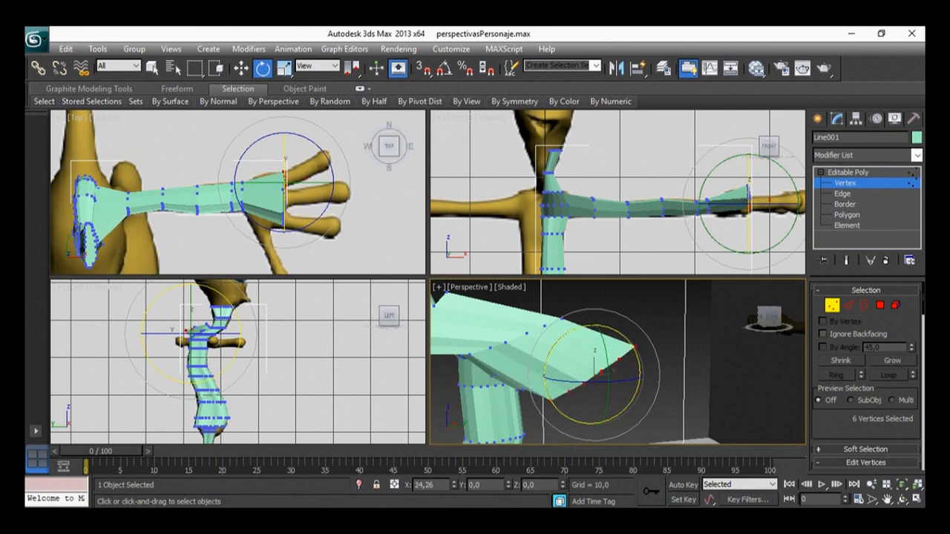
# Step: Raise the rotated row of six palm-end vertices to about Z 67.092
pyautogui.press('w')
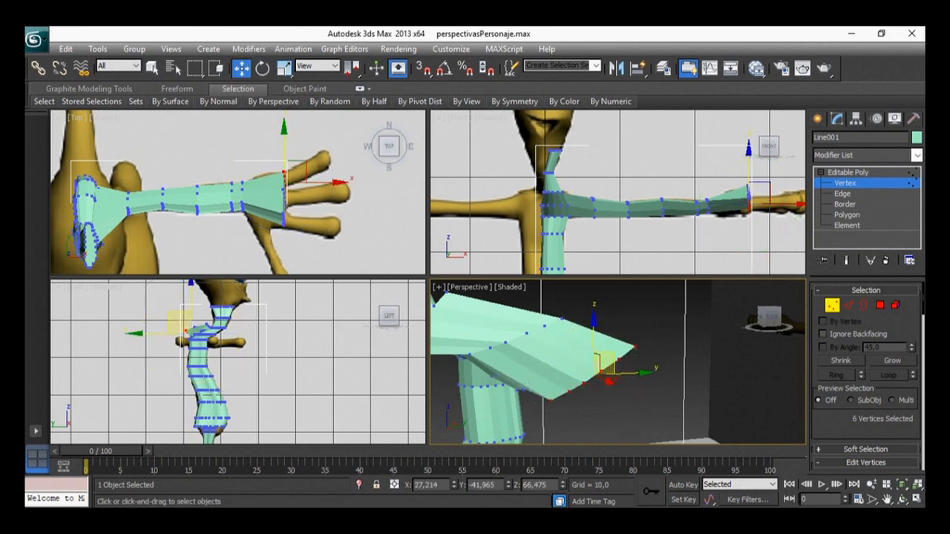
pyautogui.moveTo(607, 370); pyautogui.dragTo(608, 354)
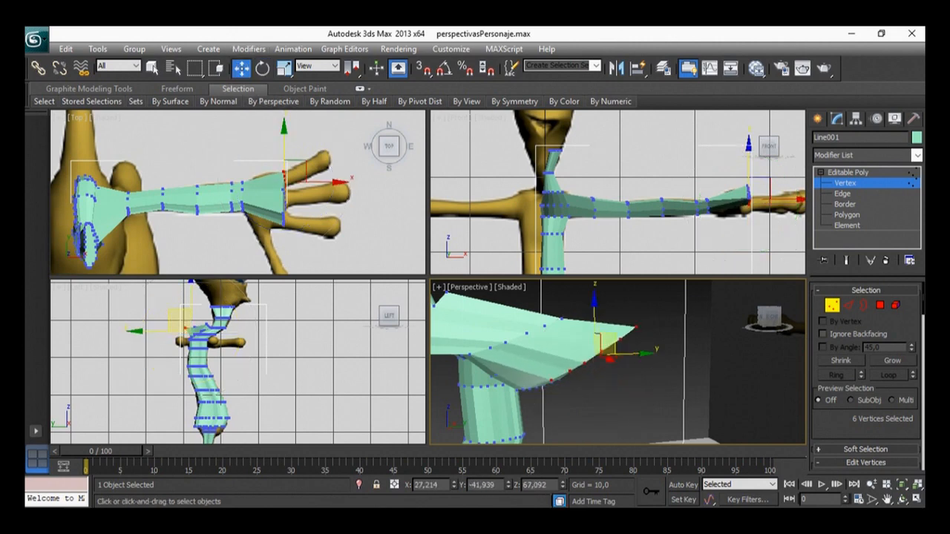
pyautogui.click(284, 67)
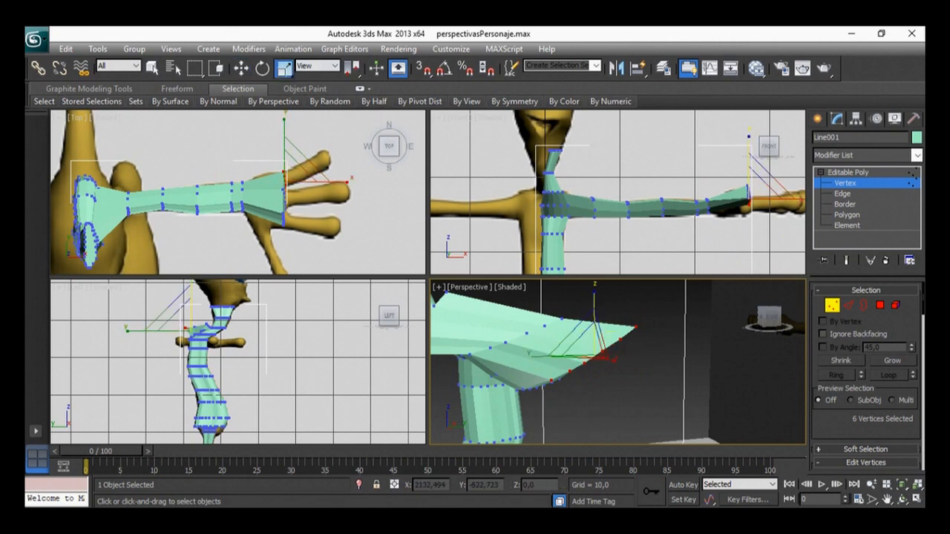
# Step: Switch to Polygon editing and select all ten polygons of the palm's end face, ready for moving
pyautogui.keyDown('alt'); pyautogui.moveTo(594, 338); pyautogui.dragTo(609, 360, button='middle'); pyautogui.keyUp('alt')
pyautogui.click(880, 305)
pyautogui.keyDown('ctrl'); pyautogui.click(475, 338); pyautogui.keyUp('ctrl')
pyautogui.keyDown('ctrl'); pyautogui.click(527, 338); pyautogui.keyUp('ctrl')
pyautogui.keyDown('ctrl'); pyautogui.click(520, 325); pyautogui.keyUp('ctrl')
pyautogui.keyDown('ctrl'); pyautogui.click(564, 311); pyautogui.keyUp('ctrl')
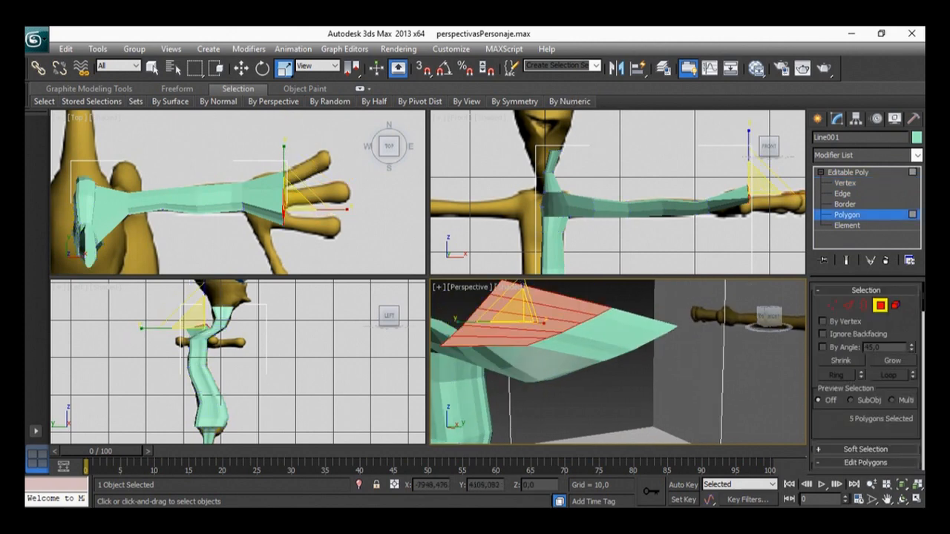
pyautogui.keyDown('ctrl'); pyautogui.click(638, 320); pyautogui.keyUp('ctrl')
pyautogui.keyDown('ctrl'); pyautogui.click(623, 327); pyautogui.keyUp('ctrl')
pyautogui.keyDown('ctrl'); pyautogui.click(564, 338); pyautogui.keyUp('ctrl')
pyautogui.keyDown('ctrl'); pyautogui.click(594, 343); pyautogui.keyUp('ctrl')
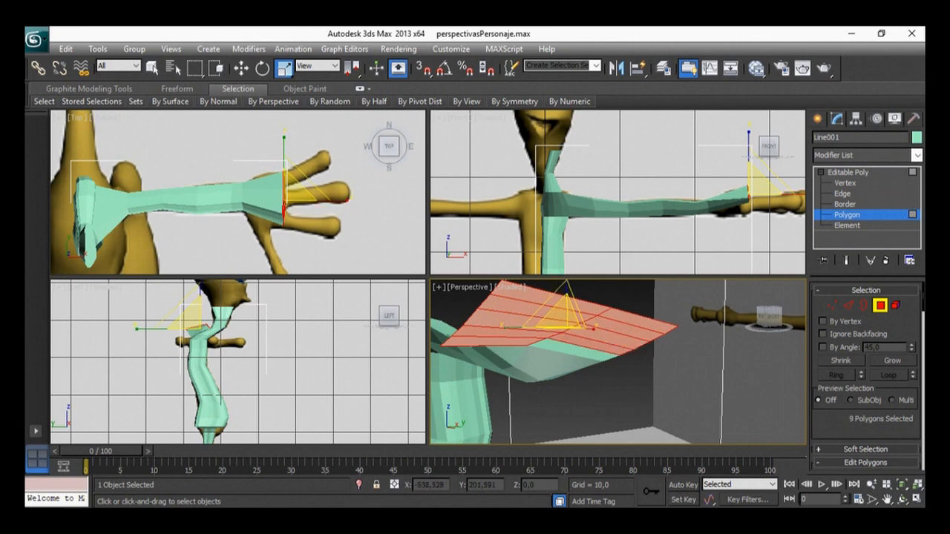
pyautogui.keyDown('ctrl'); pyautogui.click(535, 347); pyautogui.keyUp('ctrl')
pyautogui.press('w')
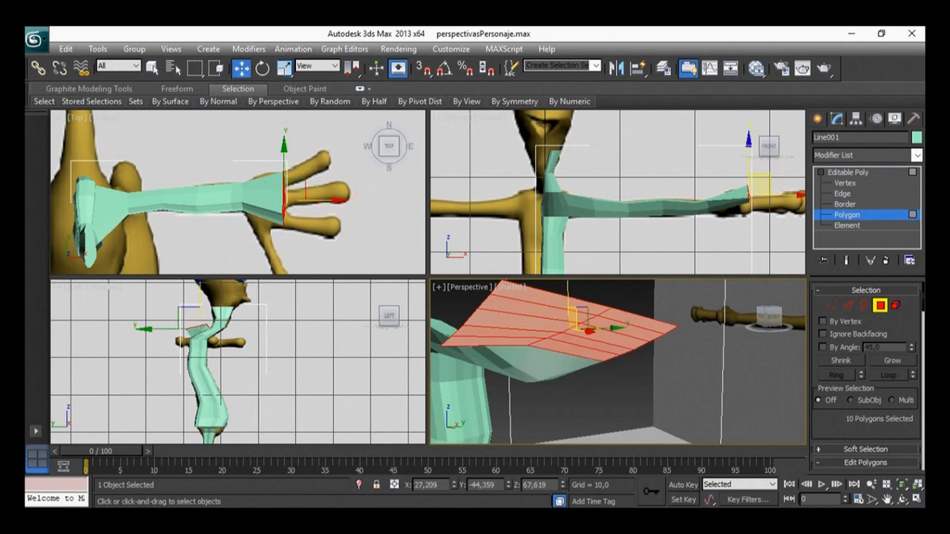
pyautogui.rightClick(616, 245)
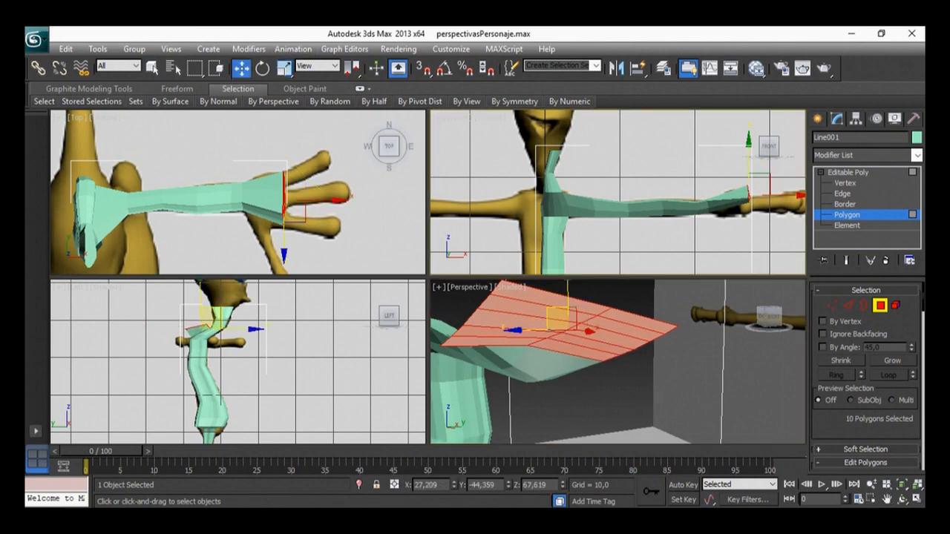
pyautogui.rightClick(616, 364)
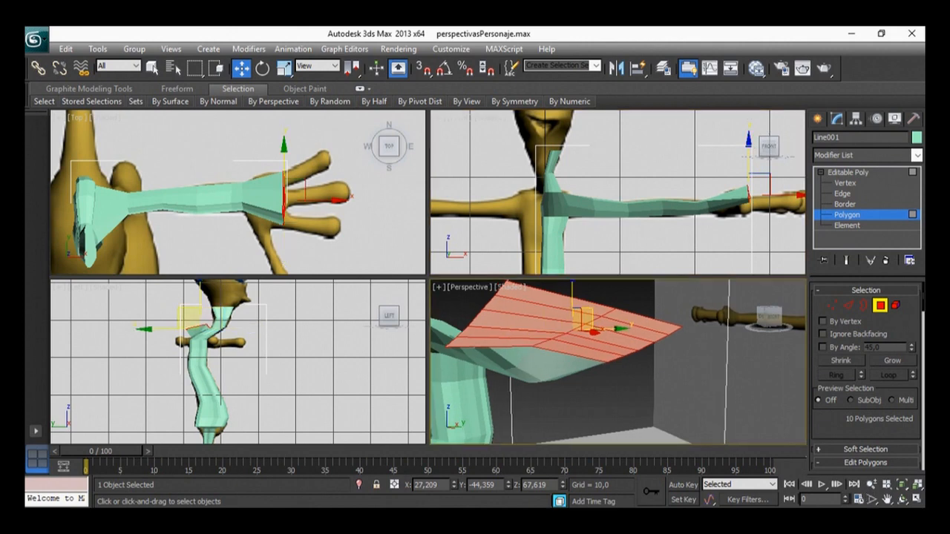
# Step: Lower the ten selected palm-end polygons to about Z 66.364, then clear the polygon selection
pyautogui.keyDown('alt'); pyautogui.moveTo(617, 363); pyautogui.dragTo(579, 356, button='middle'); pyautogui.keyUp('alt')
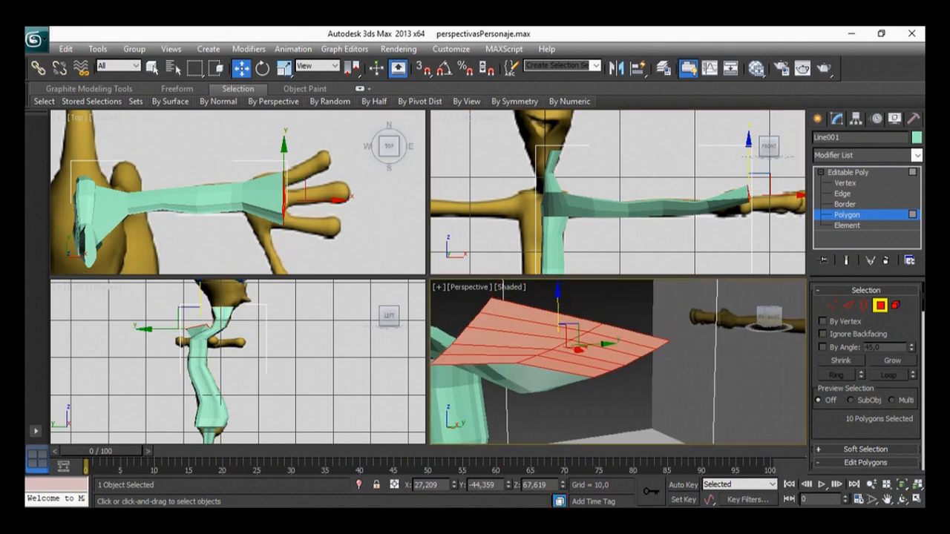
pyautogui.moveTo(557, 308); pyautogui.dragTo(558, 328)
pyautogui.keyDown('alt'); pyautogui.moveTo(568, 349); pyautogui.dragTo(496, 330, button='middle'); pyautogui.keyUp('alt')
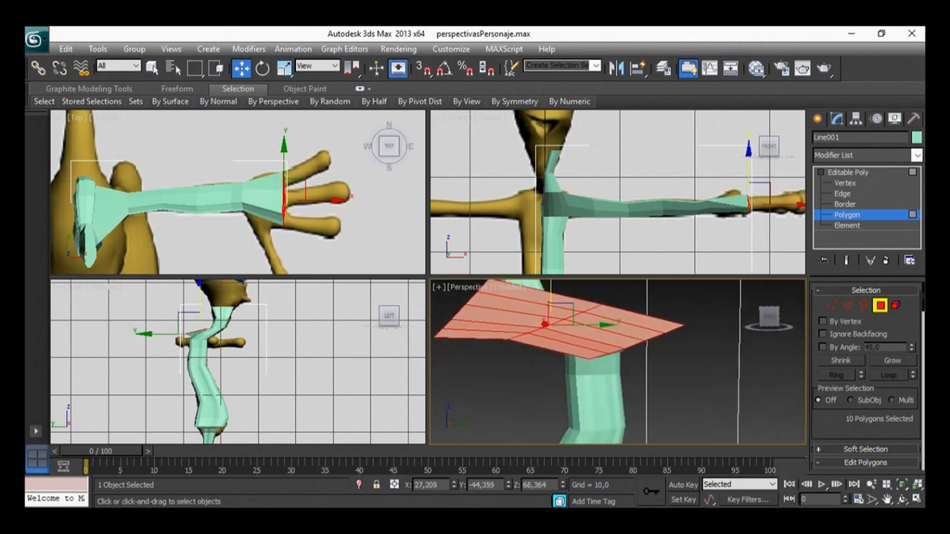
pyautogui.press('Delete')
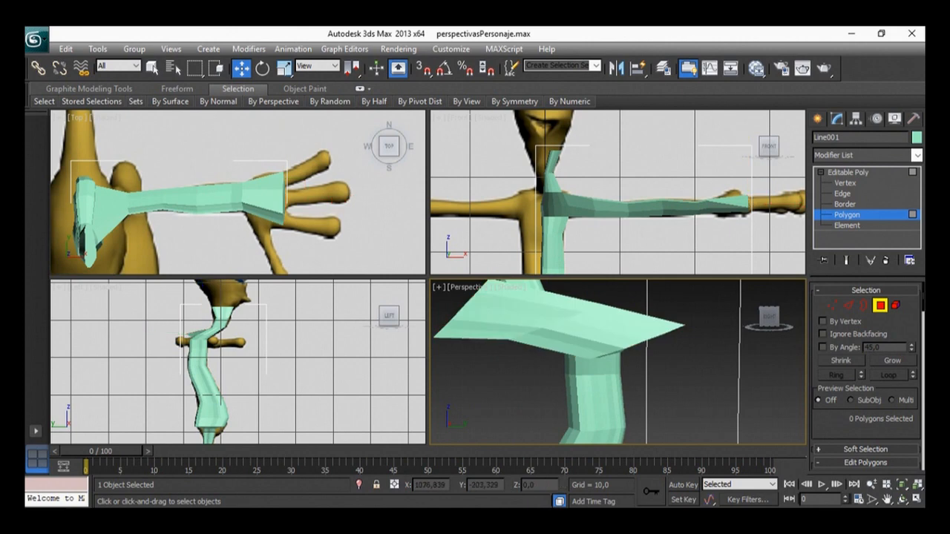
# Step: Select only the topmost strip polygon of the palm's end face and bring the polygon slicing tools into reach
pyautogui.click(592, 335)
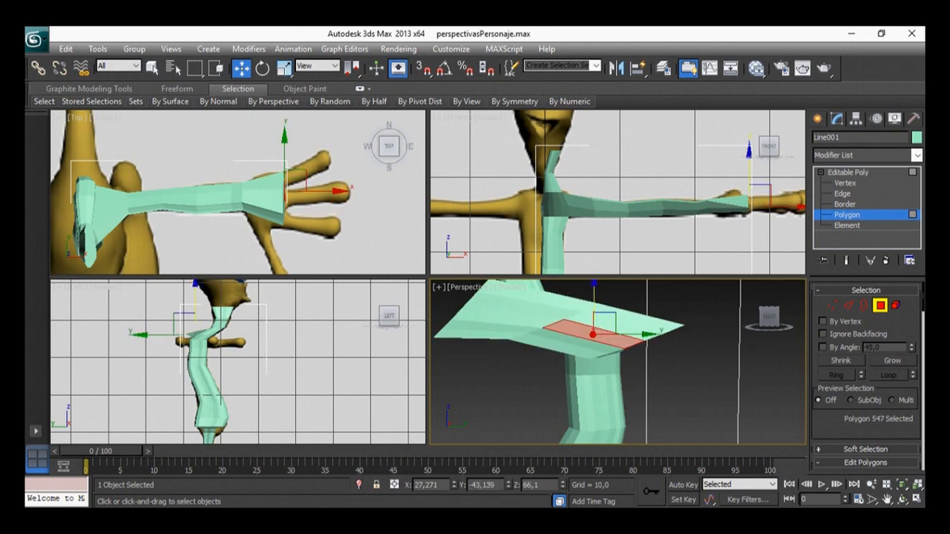
pyautogui.click(512, 303)
pyautogui.click(614, 327)
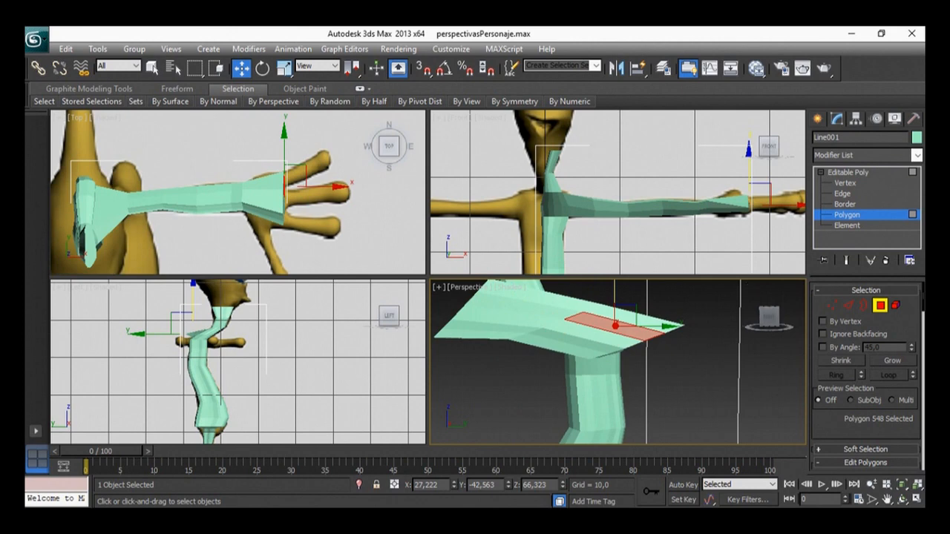
pyautogui.scroll(4, 615, 327)
pyautogui.moveTo(615, 327); pyautogui.dragTo(607, 357, button='middle')
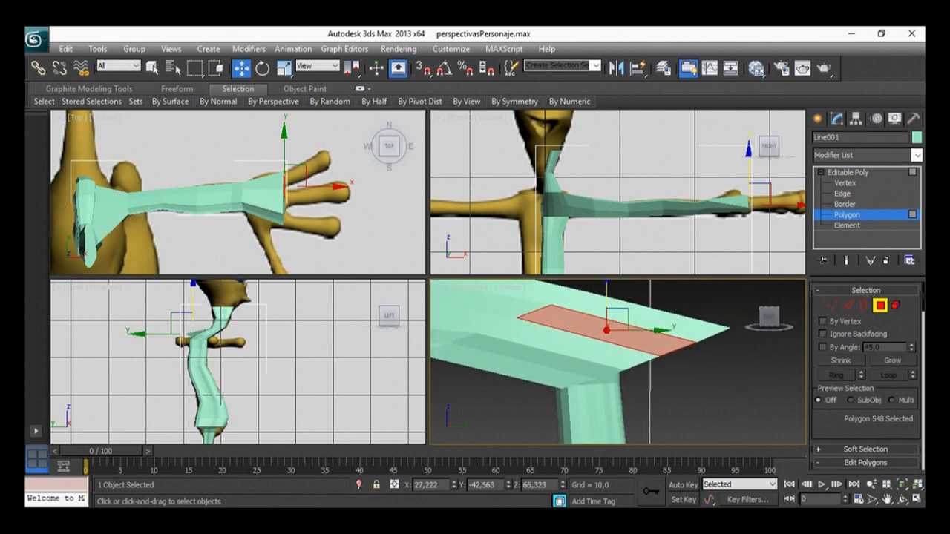
pyautogui.scroll(-5, 866, 377)
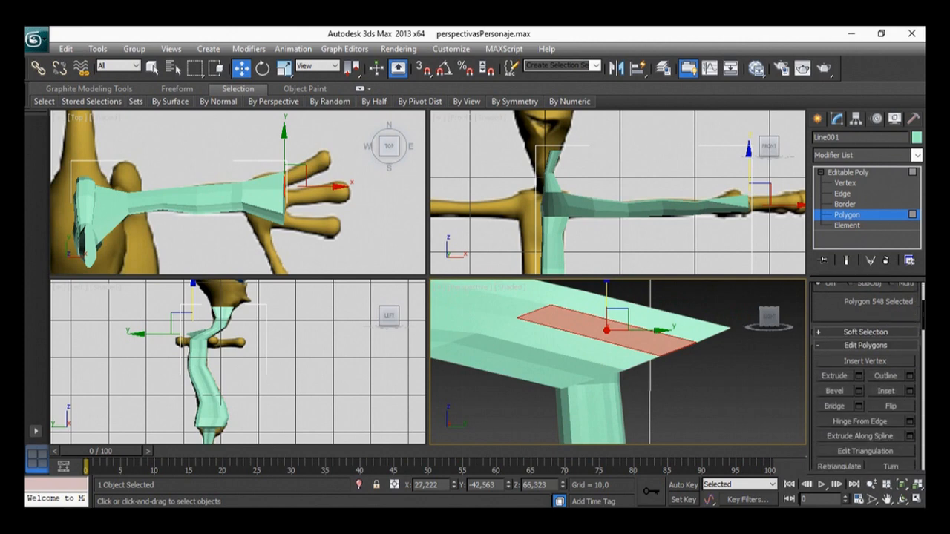
pyautogui.scroll(-7, 867, 376)
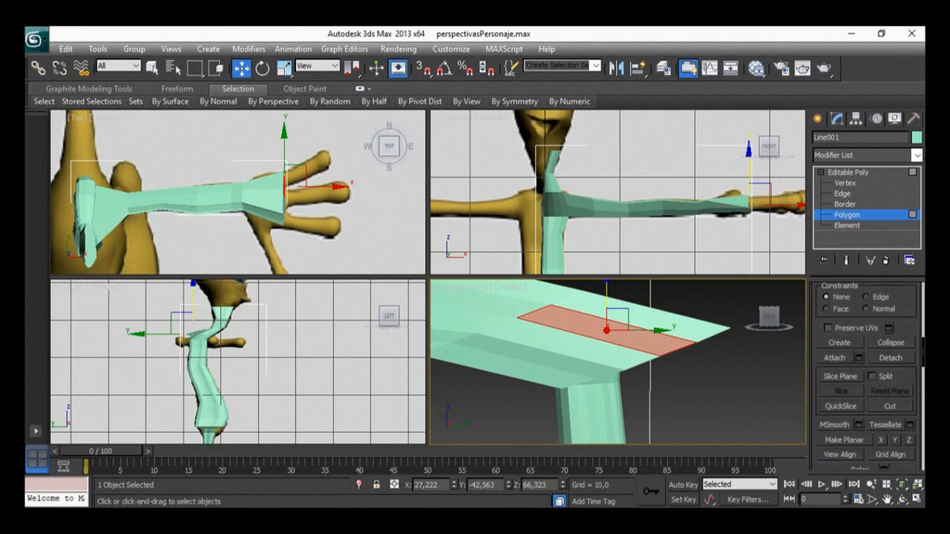
pyautogui.moveTo(617, 327); pyautogui.dragTo(656, 311)
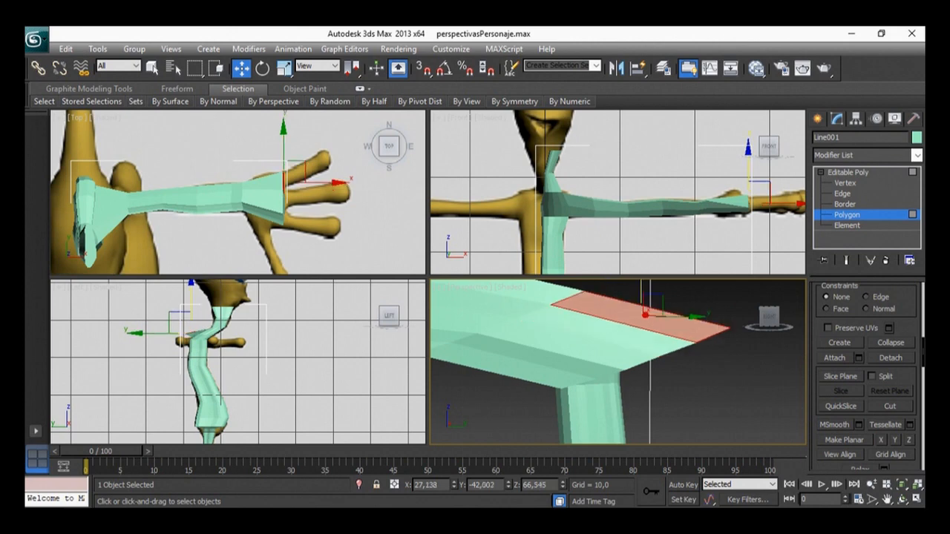
pyautogui.hotkey('ctrl', 'shift', 'q')
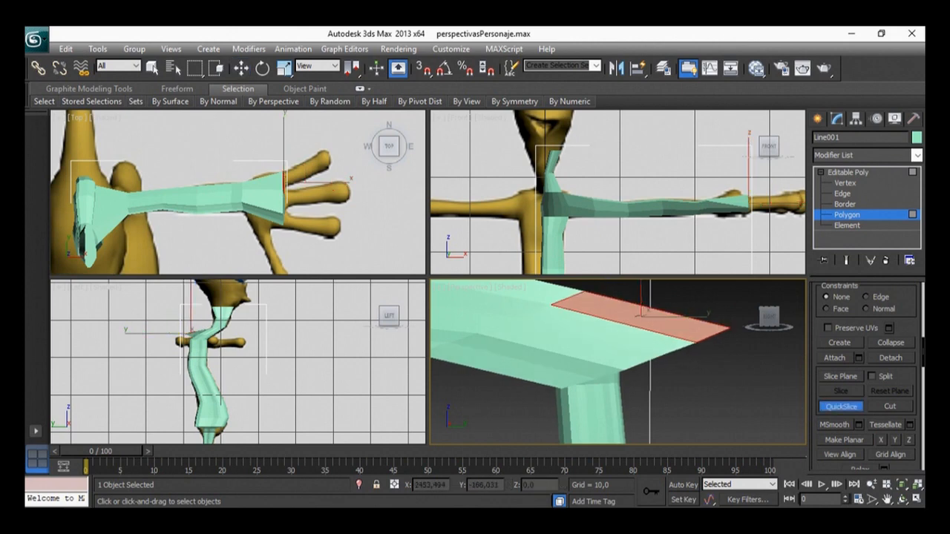
pyautogui.click(616, 300)
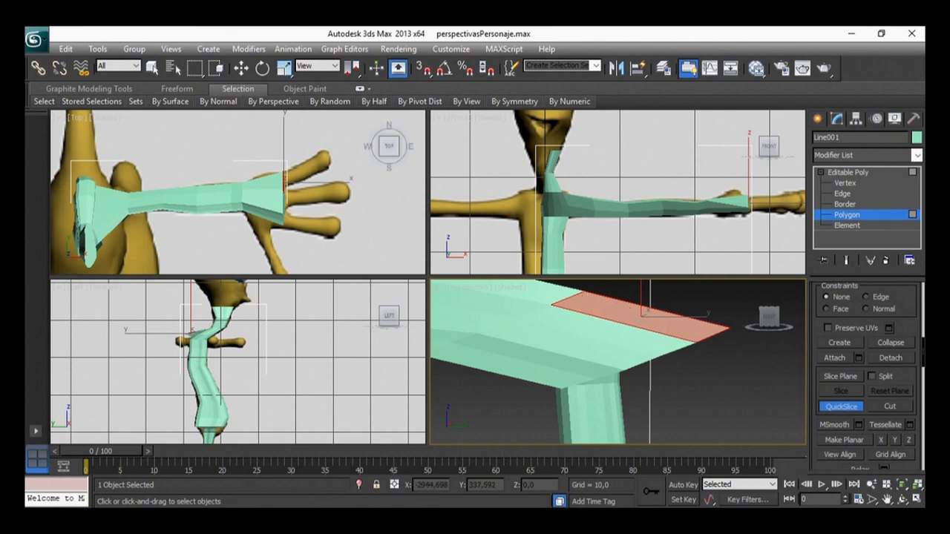
pyautogui.moveTo(650, 334); pyautogui.dragTo(630, 336, button='middle')
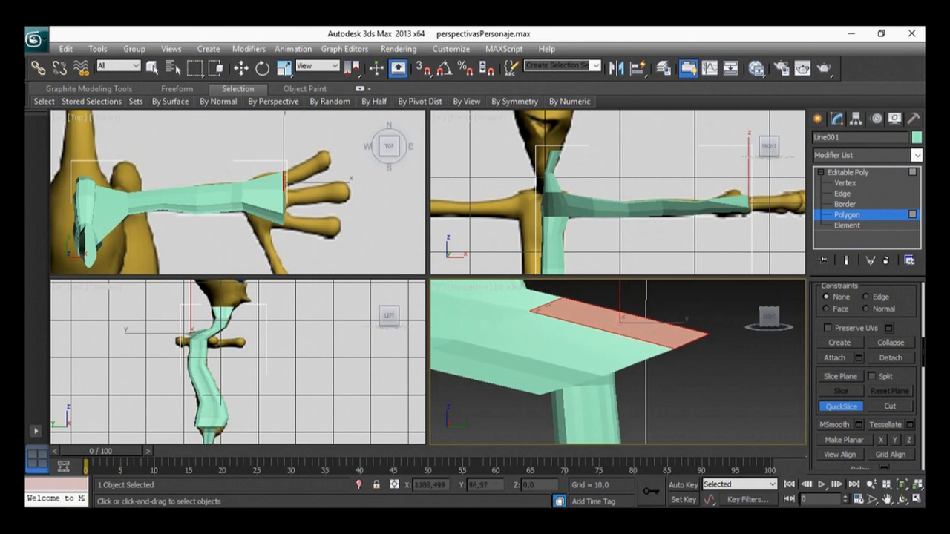
pyautogui.press('w')
pyautogui.keyDown('alt'); pyautogui.moveTo(653, 356); pyautogui.dragTo(705, 326, button='middle'); pyautogui.keyUp('alt')
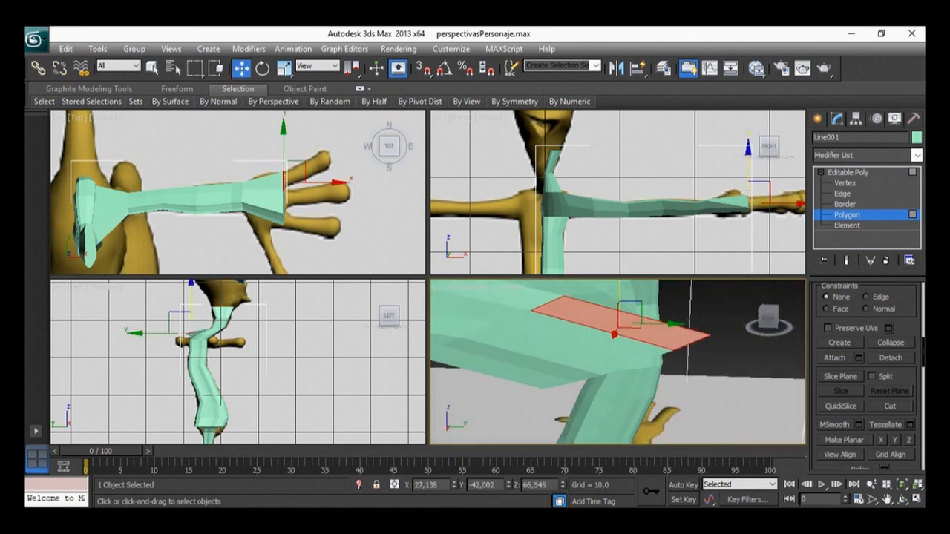
# Step: QuickSlice the topmost strip polygon crosswise near its pointed end, and select each resulting part to verify the cut
pyautogui.click(841, 406)
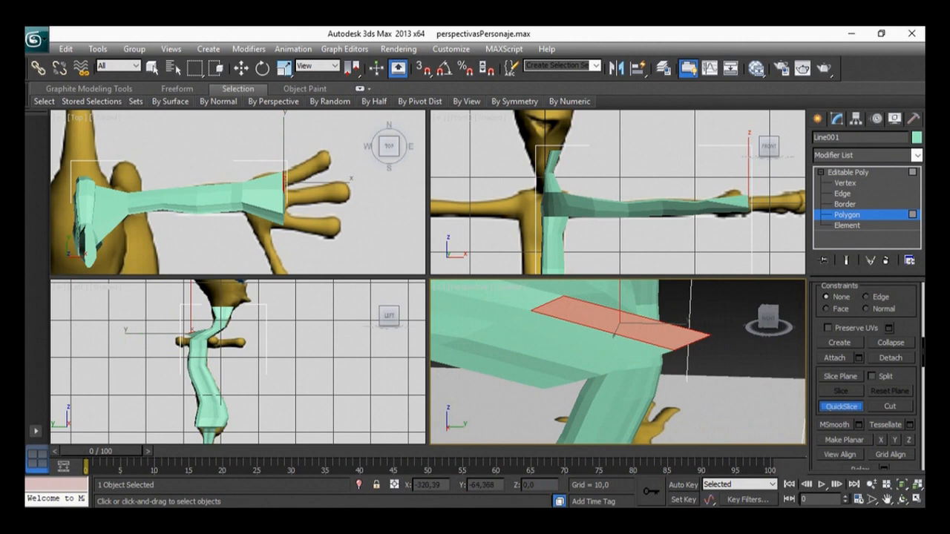
pyautogui.click(647, 330)
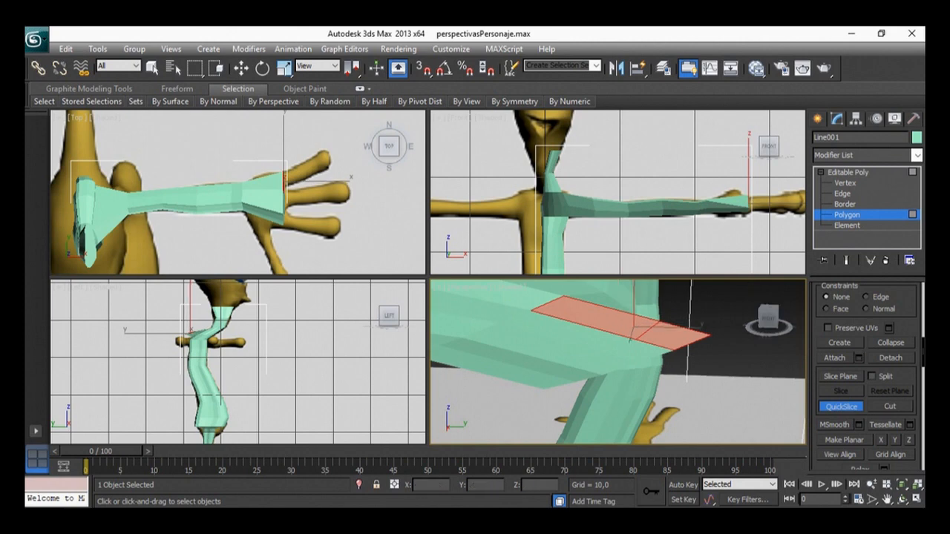
pyautogui.press('w')
pyautogui.click(597, 317)
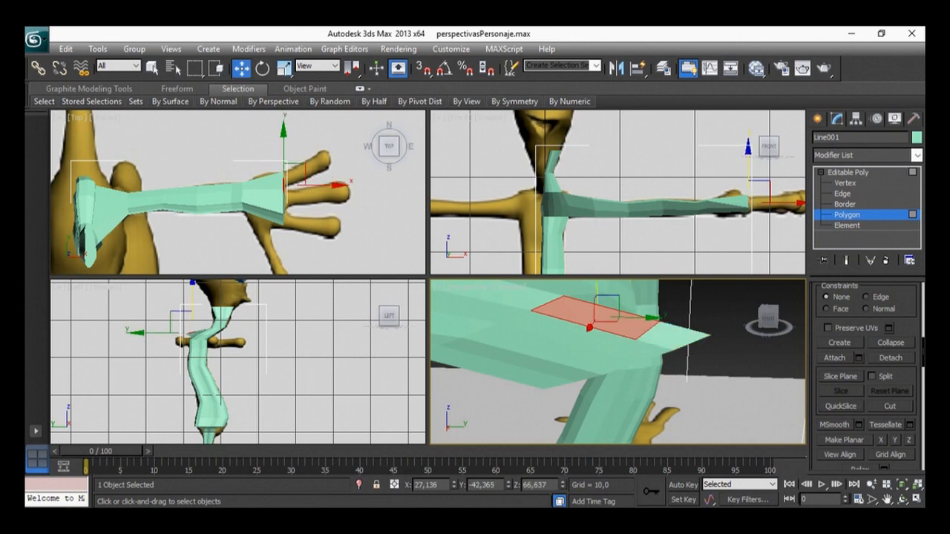
pyautogui.click(671, 338)
pyautogui.click(597, 317)
pyautogui.click(671, 338)
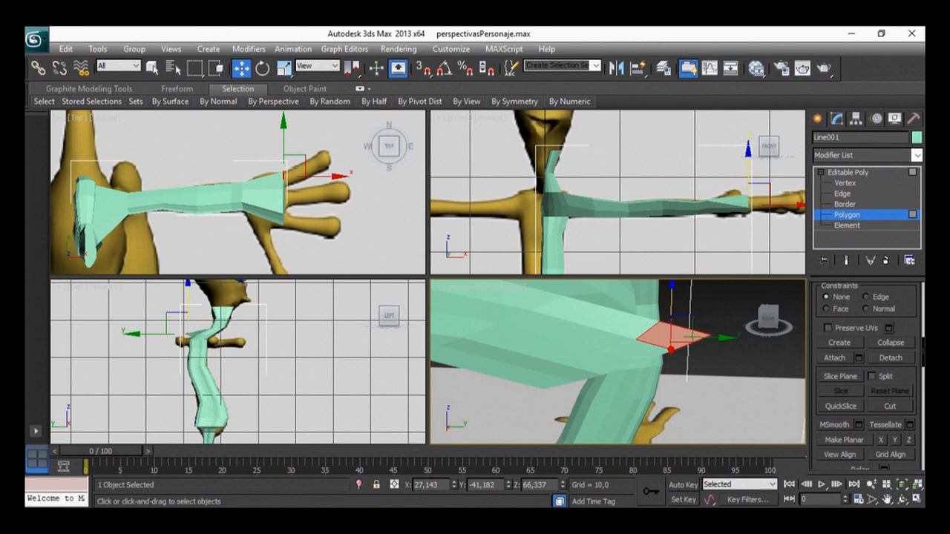
# Step: Select the second strip polygon of the palm's end face and QuickSlice it crosswise, undoing any misplaced cut
pyautogui.click(597, 318)
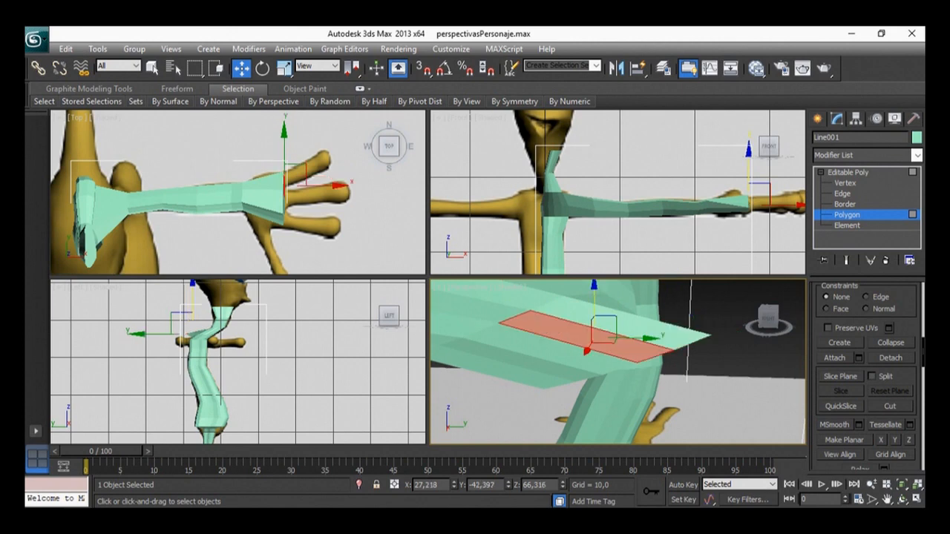
pyautogui.click(841, 406)
pyautogui.click(636, 340)
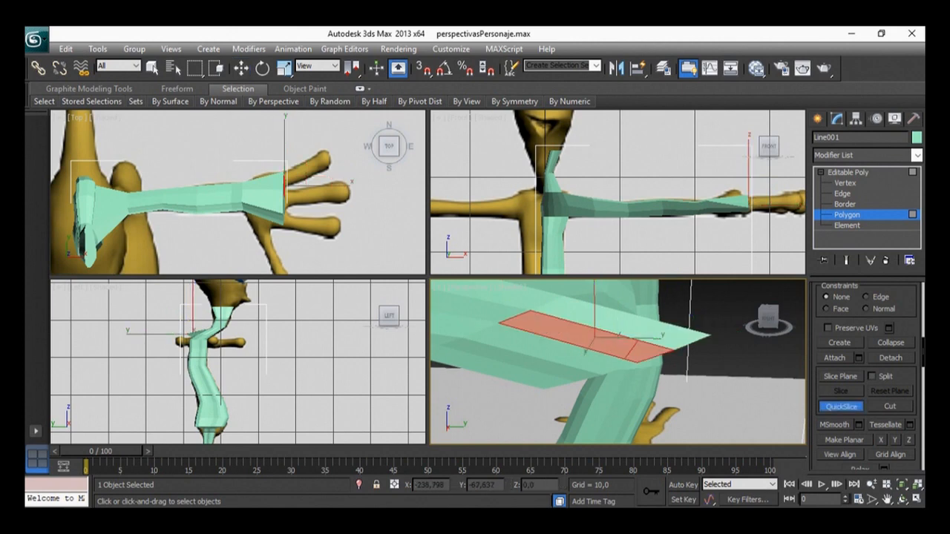
pyautogui.click(623, 338)
pyautogui.hotkey('ctrl', 'z')
pyautogui.press('w')
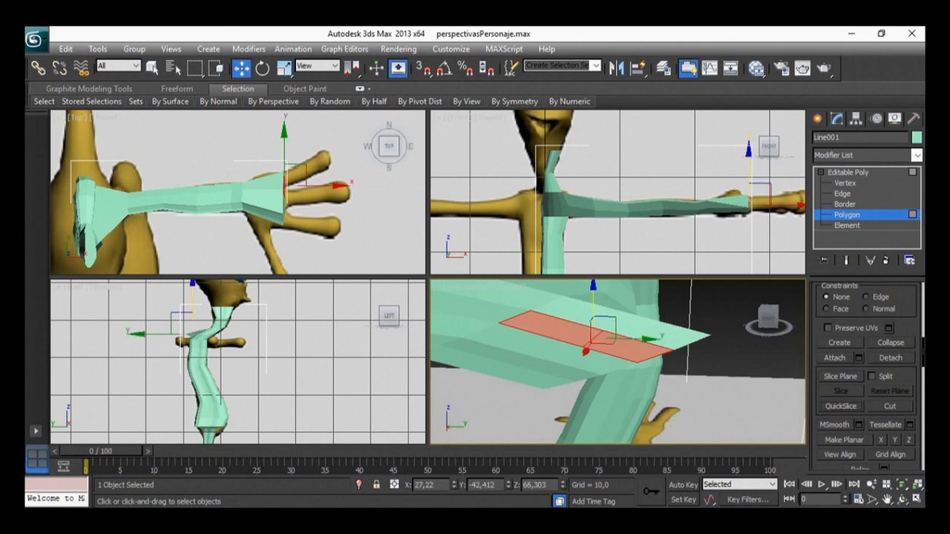
# Step: QuickSlice the third strip polygon of the palm's end face crosswise and leave the slicing mode
pyautogui.click(841, 406)
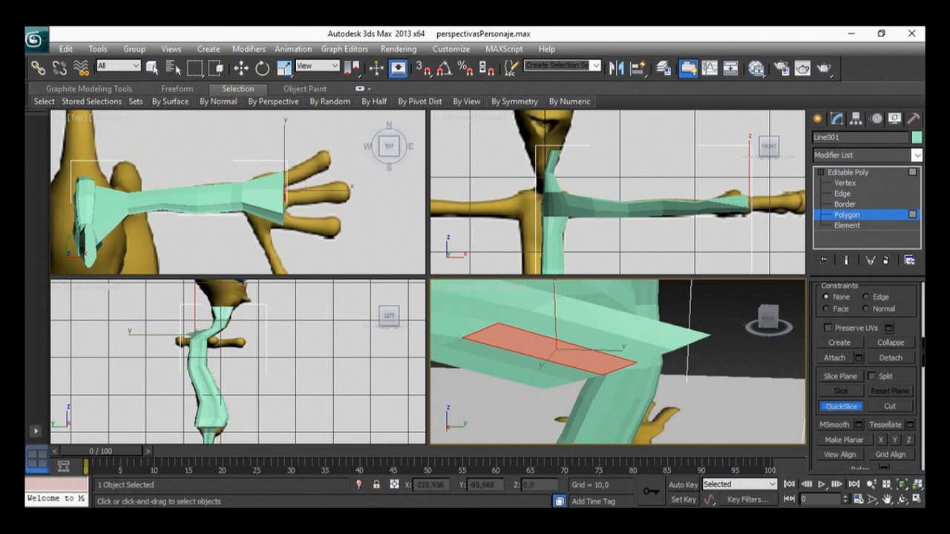
pyautogui.click(577, 345)
pyautogui.click(579, 355)
pyautogui.click(587, 349)
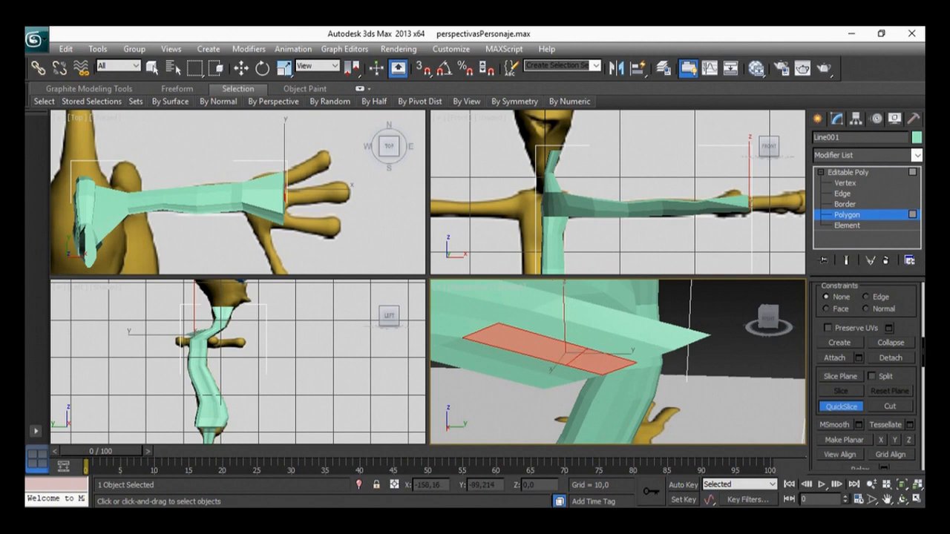
pyautogui.moveTo(586, 349); pyautogui.dragTo(618, 328, button='middle')
pyautogui.rightClick(616, 329)
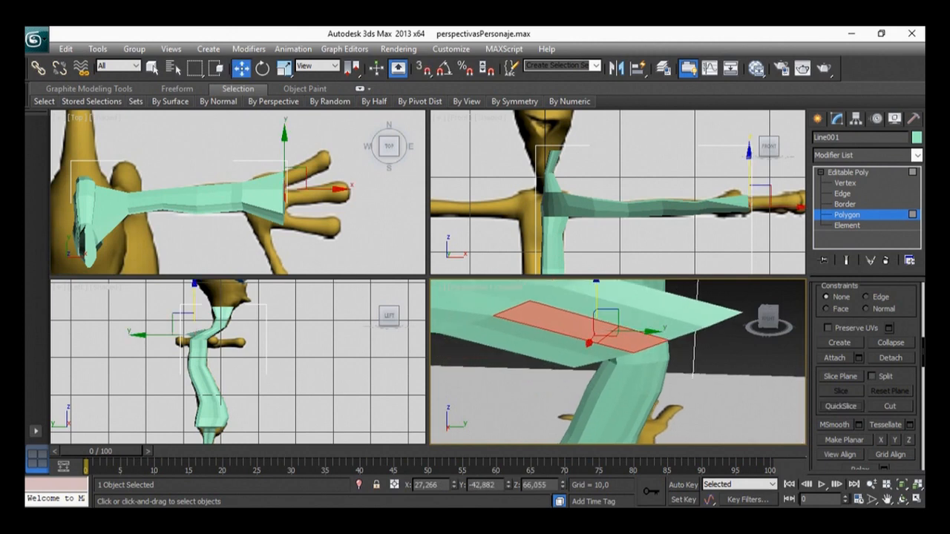
# Step: Select the fourth strip polygon of the palm's end face and divide it crosswise with QuickSlice
pyautogui.click(580, 345)
pyautogui.click(841, 407)
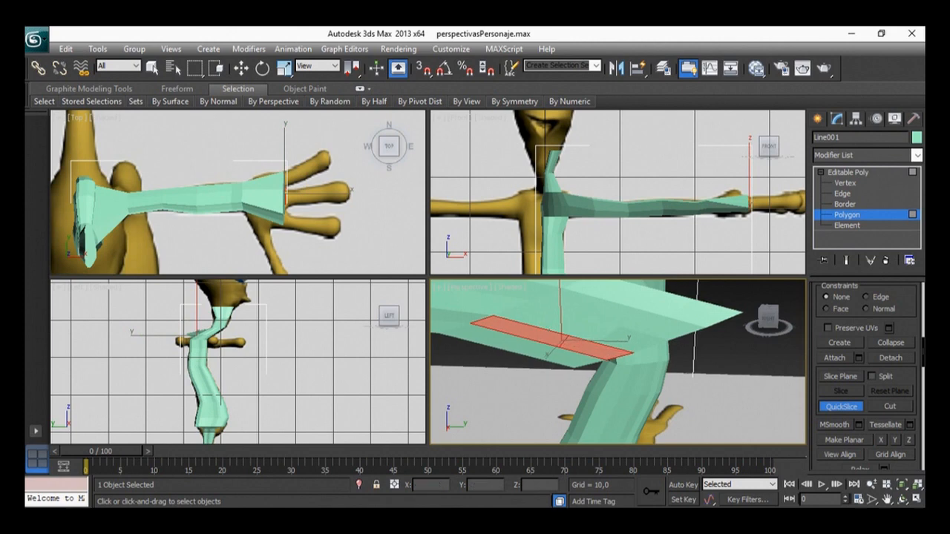
pyautogui.press('w')
pyautogui.click(839, 376)
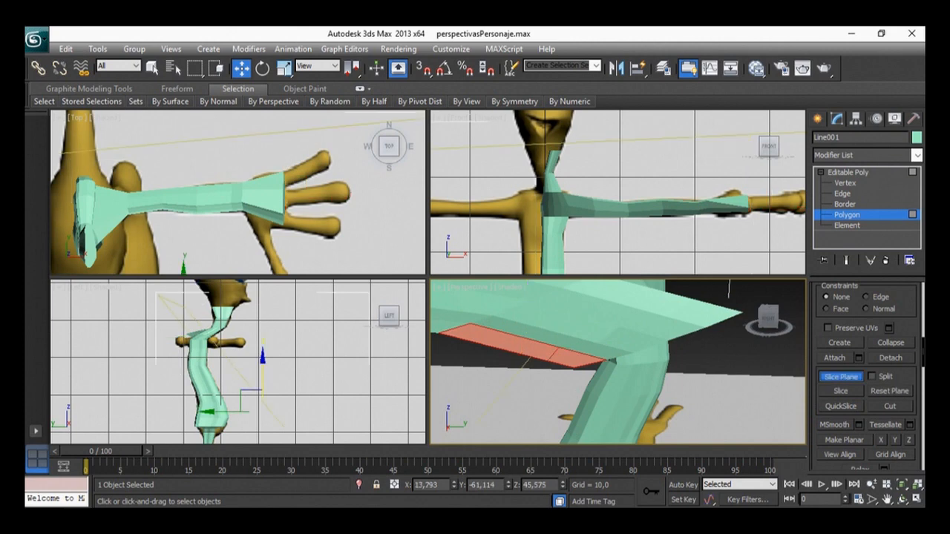
pyautogui.moveTo(618, 362); pyautogui.dragTo(640, 365, button='middle')
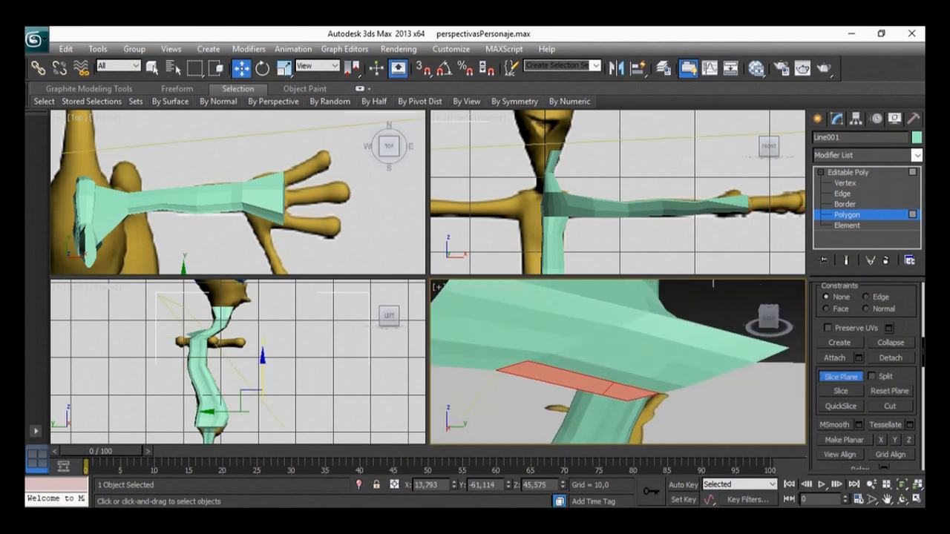
pyautogui.click(839, 376)
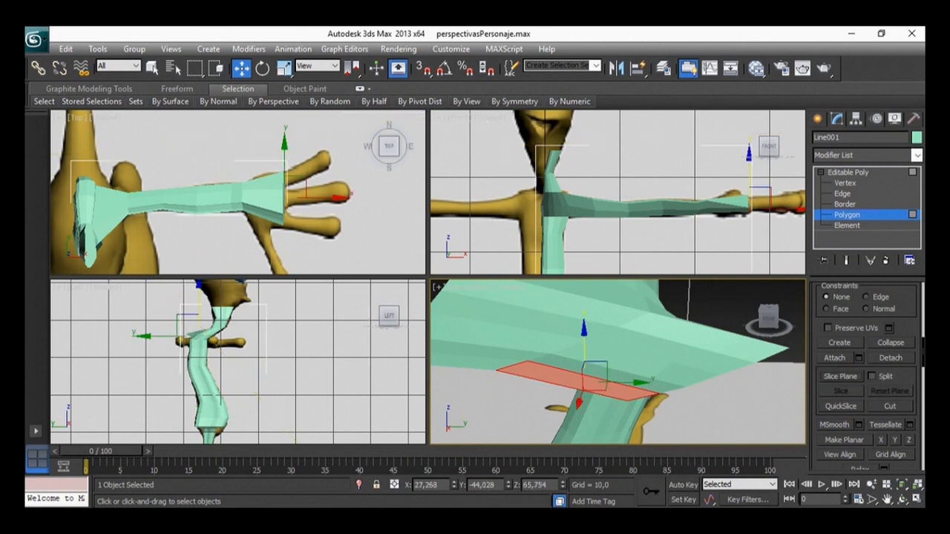
# Step: QuickSlice the lowest strip polygon of the palm's end face crosswise, and select a resulting part to verify the cut
pyautogui.keyDown('alt'); pyautogui.moveTo(630, 377); pyautogui.dragTo(614, 370, button='middle'); pyautogui.keyUp('alt')
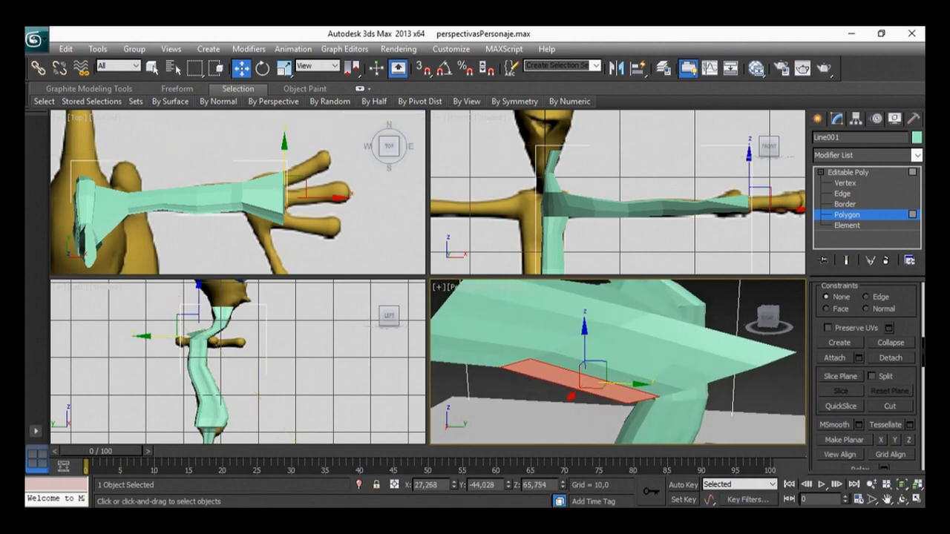
pyautogui.click(841, 407)
pyautogui.click(621, 385)
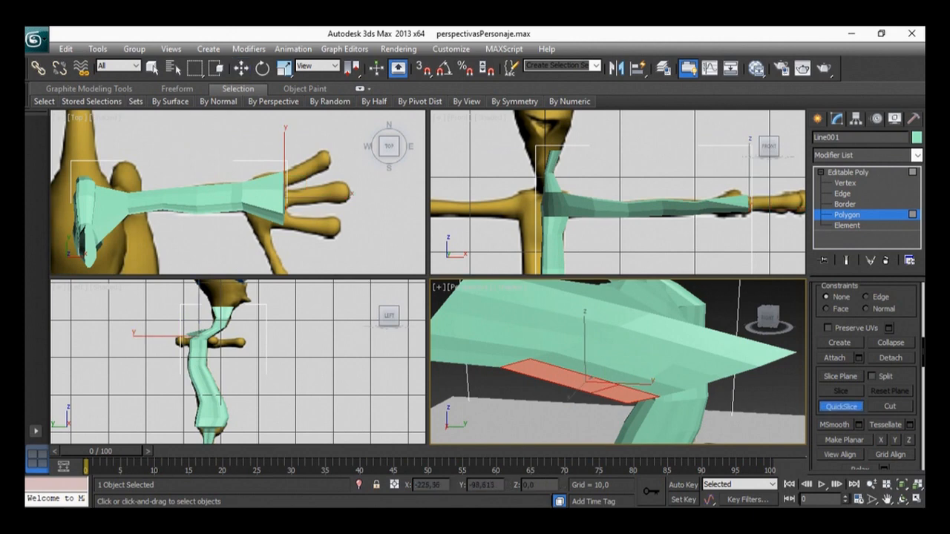
pyautogui.click(597, 397)
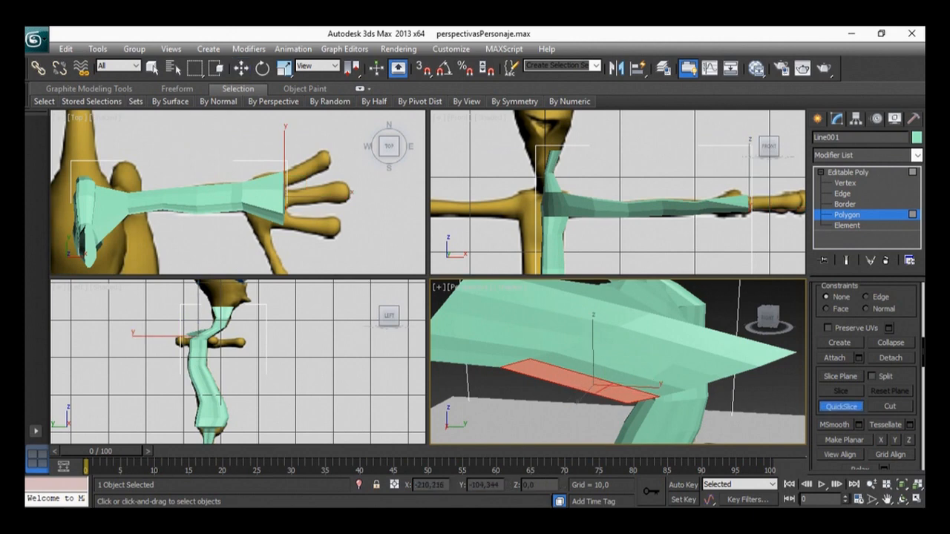
pyautogui.press('w')
pyautogui.click(841, 406)
pyautogui.click(841, 406)
pyautogui.click(558, 378)
pyautogui.click(627, 395)
pyautogui.click(571, 374)
pyautogui.keyDown('alt'); pyautogui.moveTo(571, 374); pyautogui.dragTo(559, 379, button='middle'); pyautogui.keyUp('alt')
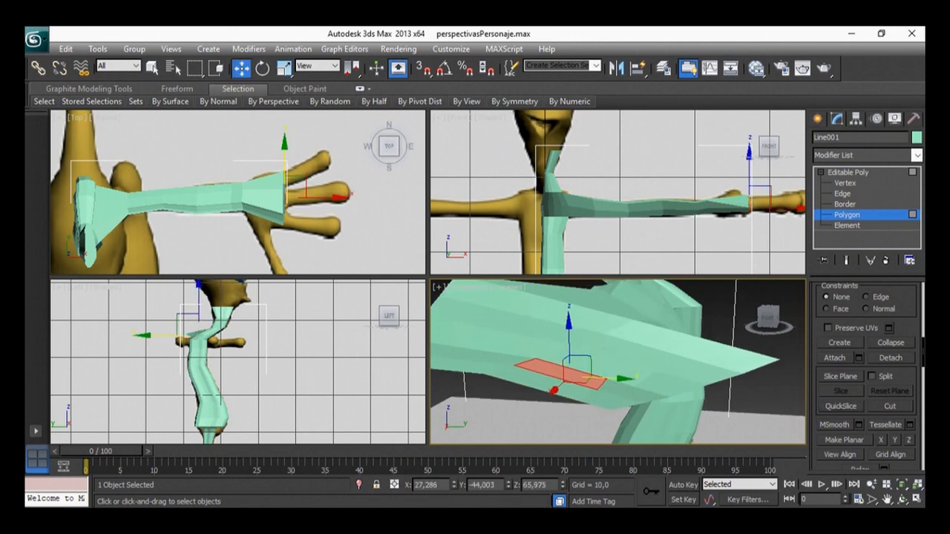
# Step: Check the cuts across the palm's end by selecting the divided parts of the strip polygons one after another
pyautogui.click(611, 396)
pyautogui.keyDown('ctrl'); pyautogui.click(644, 397); pyautogui.keyUp('ctrl')
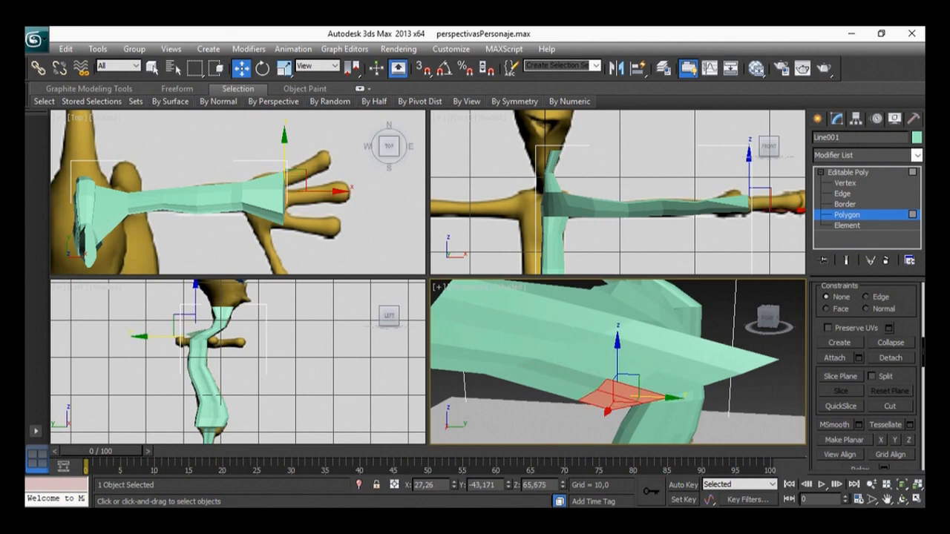
pyautogui.keyDown('ctrl'); pyautogui.click(667, 384); pyautogui.keyUp('ctrl')
pyautogui.keyDown('ctrl'); pyautogui.click(698, 371); pyautogui.keyUp('ctrl')
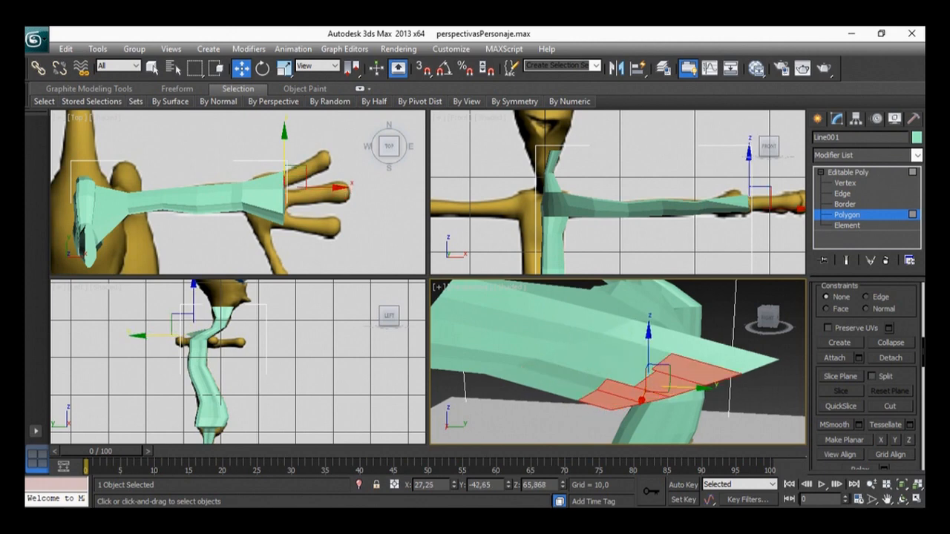
pyautogui.keyDown('ctrl'); pyautogui.click(665, 339); pyautogui.keyUp('ctrl')
pyautogui.click(742, 361)
pyautogui.keyDown('ctrl'); pyautogui.click(683, 343); pyautogui.keyUp('ctrl')
pyautogui.click(696, 372)
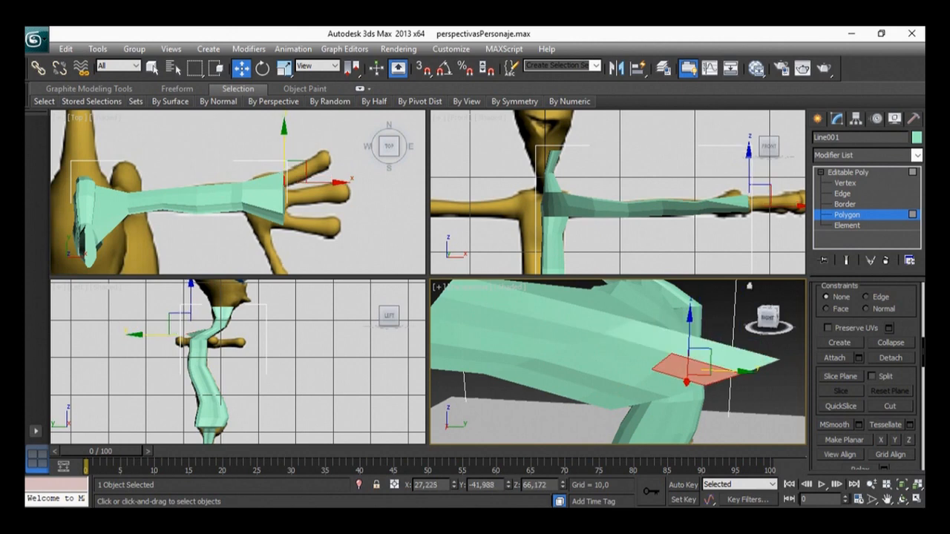
# Step: Select two vertices on the palm's end face near the crosswise cut and move them back towards the wrist
pyautogui.press('4')
pyautogui.press('1')
pyautogui.click(704, 363)
pyautogui.keyDown('ctrl'); pyautogui.click(729, 346); pyautogui.keyUp('ctrl')
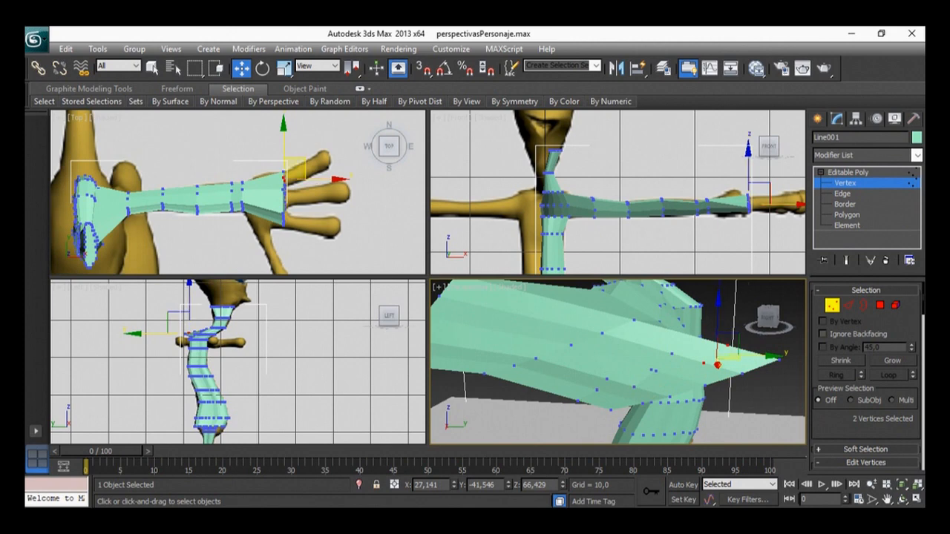
pyautogui.moveTo(732, 358); pyautogui.dragTo(700, 344)
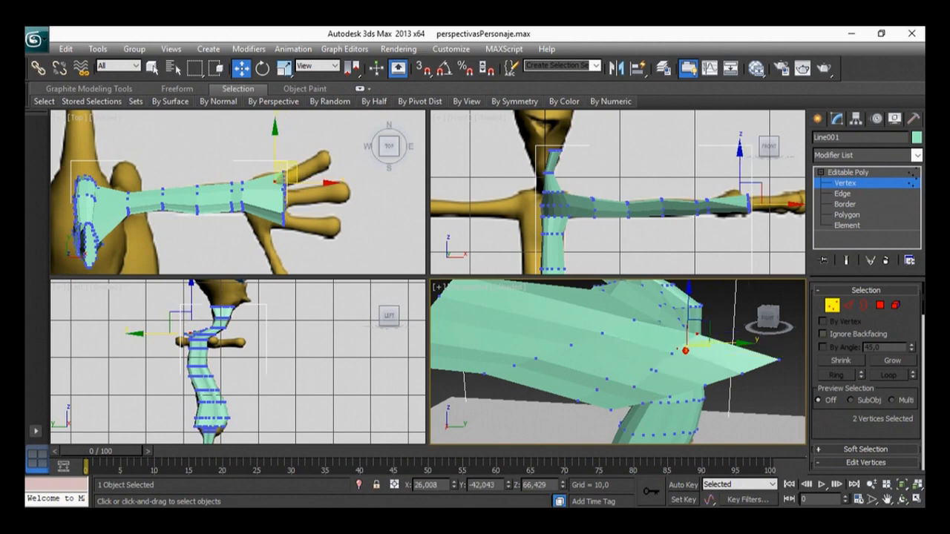
# Step: Reposition the inner vertex of the crosswise cut on the palm's end face, checking its placement from several angles
pyautogui.click(655, 371)
pyautogui.moveTo(667, 373); pyautogui.dragTo(673, 369)
pyautogui.click(667, 377)
pyautogui.click(661, 370)
pyautogui.keyDown('alt'); pyautogui.moveTo(672, 369); pyautogui.dragTo(681, 369, button='middle'); pyautogui.keyUp('alt')
pyautogui.moveTo(692, 369); pyautogui.dragTo(678, 368)
pyautogui.keyDown('alt'); pyautogui.moveTo(677, 369); pyautogui.dragTo(658, 369, button='middle'); pyautogui.keyUp('alt')
pyautogui.moveTo(657, 369); pyautogui.dragTo(666, 374)
pyautogui.keyDown('alt'); pyautogui.moveTo(666, 374); pyautogui.dragTo(666, 406, button='middle'); pyautogui.keyUp('alt')
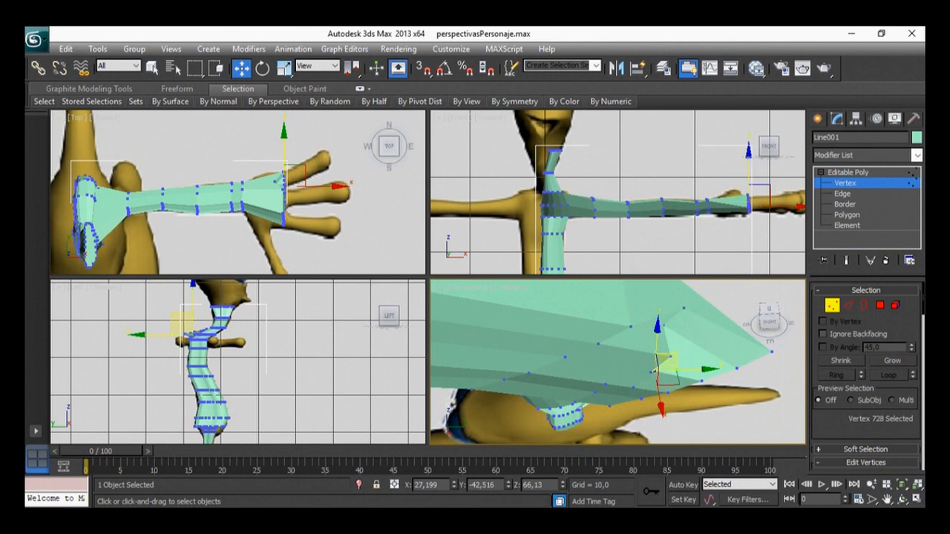
pyautogui.moveTo(669, 378); pyautogui.dragTo(683, 373)
pyautogui.keyDown('alt'); pyautogui.moveTo(683, 373); pyautogui.dragTo(639, 368, button='middle'); pyautogui.keyUp('alt')
pyautogui.moveTo(657, 364); pyautogui.dragTo(638, 362)
pyautogui.keyDown('alt'); pyautogui.moveTo(639, 362); pyautogui.dragTo(587, 354, button='middle'); pyautogui.keyUp('alt')
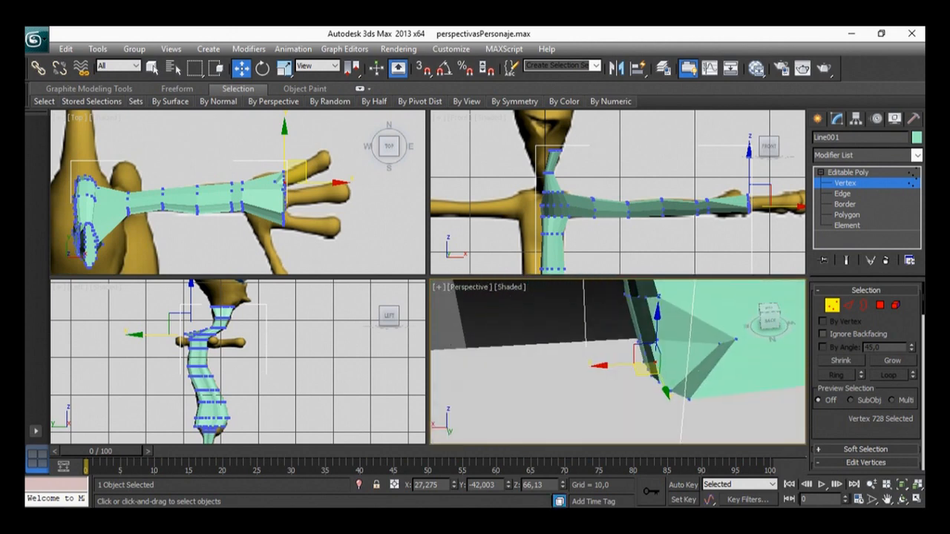
# Step: Adjust the neighbouring vertices where the upper strip of the palm's end face meets the hand's surface
pyautogui.click(720, 344)
pyautogui.moveTo(690, 346); pyautogui.dragTo(628, 349)
pyautogui.click(736, 340)
pyautogui.moveTo(696, 342); pyautogui.dragTo(619, 345)
pyautogui.keyDown('alt'); pyautogui.moveTo(620, 345); pyautogui.dragTo(722, 326, button='middle'); pyautogui.keyUp('alt')
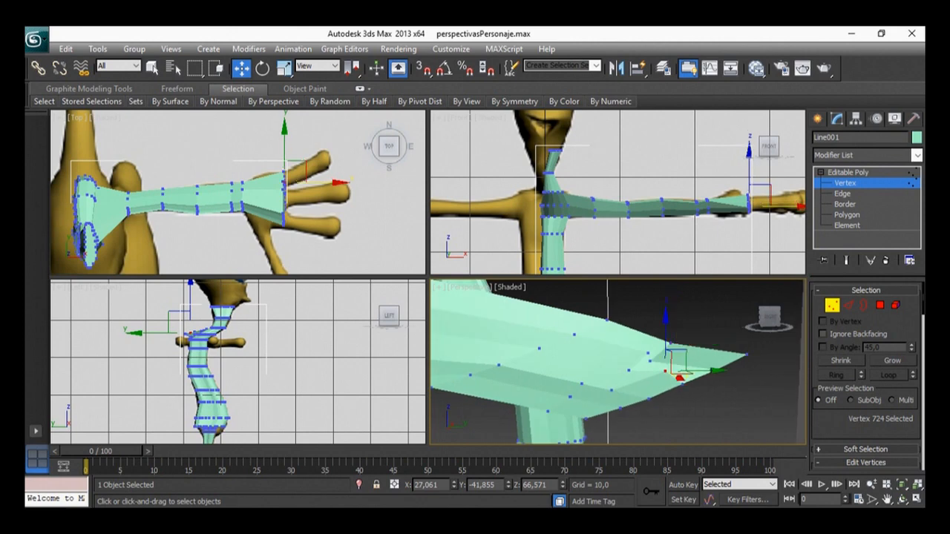
# Step: Fine-tune the cut vertices in the middle of the palm's end face to even out the divided polygons
pyautogui.click(662, 367)
pyautogui.moveTo(663, 367); pyautogui.dragTo(682, 366)
pyautogui.click(677, 375)
pyautogui.moveTo(685, 373); pyautogui.dragTo(671, 376)
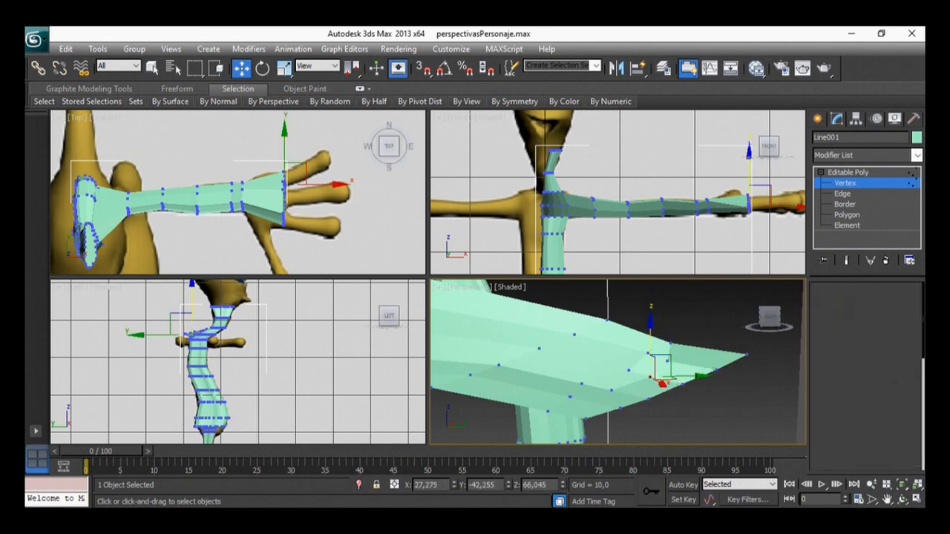
# Step: Select five polygons of the palm's end face and extrude them about 4.4 units to start the first finger
pyautogui.press('4')
pyautogui.keyDown('ctrl'); pyautogui.click(610, 397); pyautogui.keyUp('ctrl')
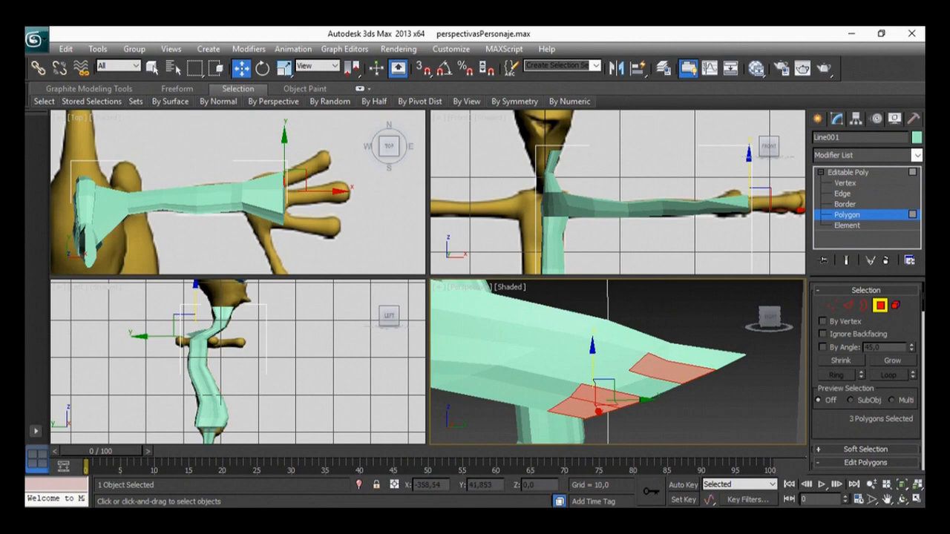
pyautogui.keyDown('ctrl'); pyautogui.click(648, 388); pyautogui.keyUp('ctrl')
pyautogui.keyDown('ctrl'); pyautogui.click(700, 358); pyautogui.keyUp('ctrl')
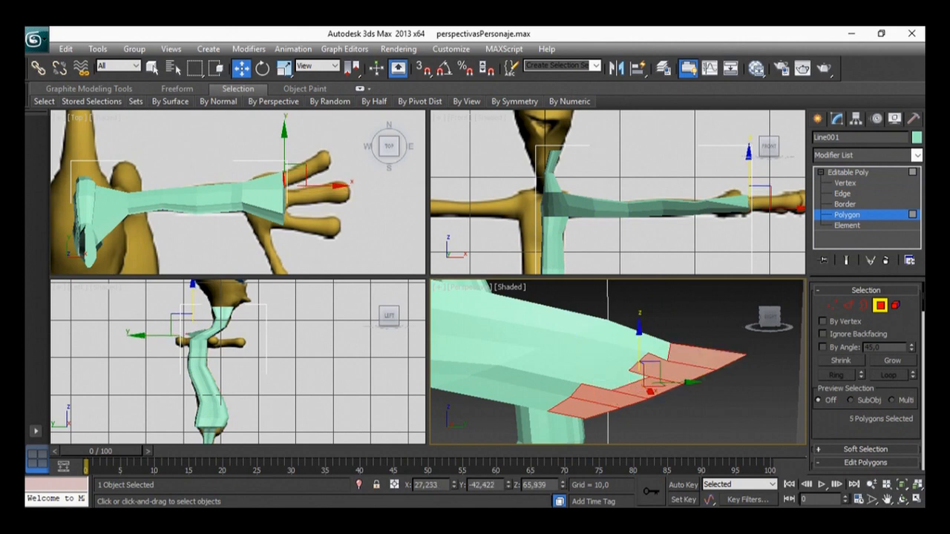
pyautogui.scroll(-3, 865, 371)
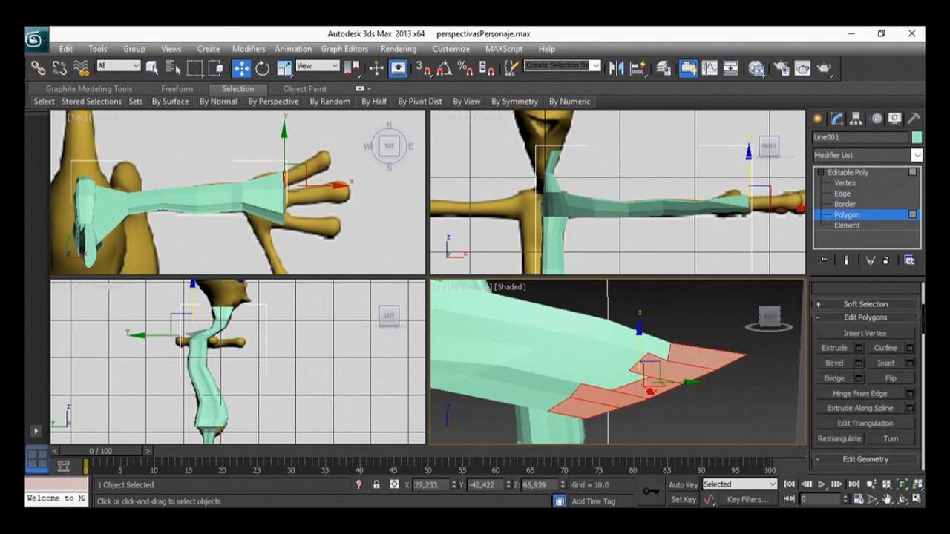
pyautogui.click(835, 333)
pyautogui.moveTo(645, 386); pyautogui.dragTo(644, 349)
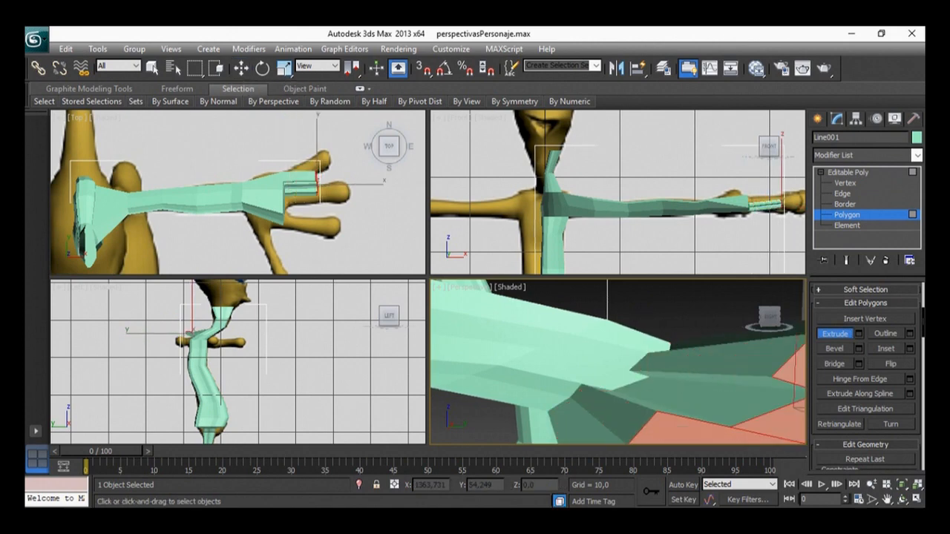
# Step: Scale the extruded end polygons slightly and move them onto the first finger of the top reference
pyautogui.keyDown('alt'); pyautogui.moveTo(616, 356); pyautogui.dragTo(668, 334, button='middle'); pyautogui.keyUp('alt')
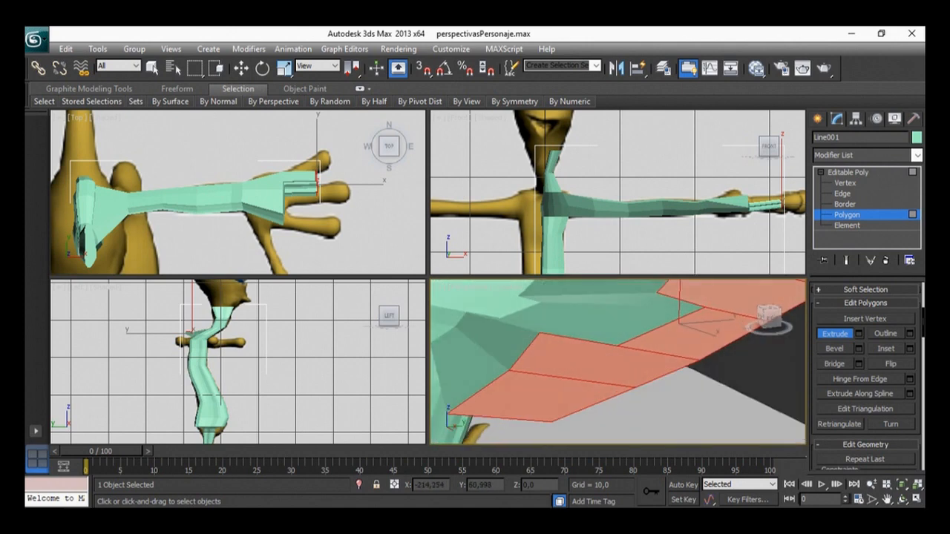
pyautogui.scroll(-5, 617, 362)
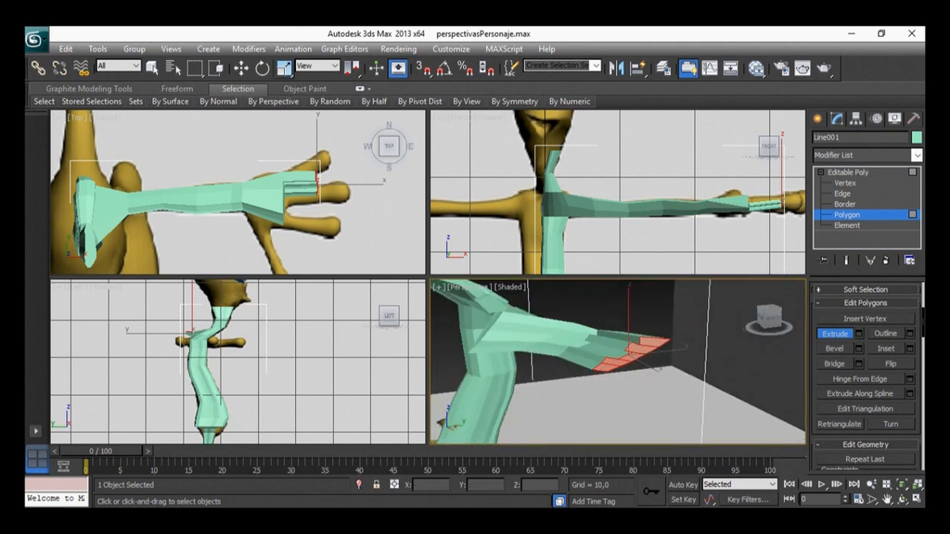
pyautogui.click(283, 67)
pyautogui.moveTo(629, 356); pyautogui.dragTo(629, 335)
pyautogui.click(241, 68)
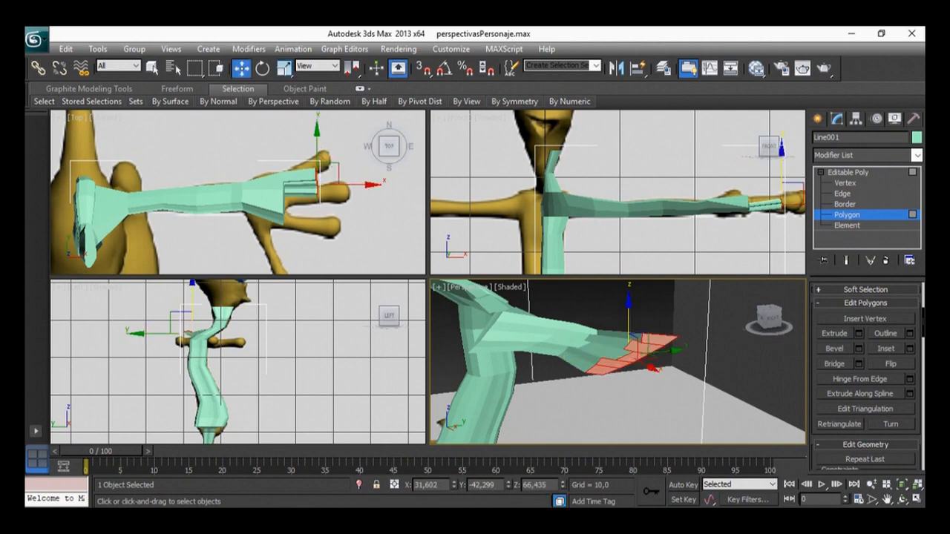
pyautogui.moveTo(647, 357); pyautogui.dragTo(668, 348)
pyautogui.keyDown('alt'); pyautogui.moveTo(668, 348); pyautogui.dragTo(598, 367, button='middle'); pyautogui.keyUp('alt')
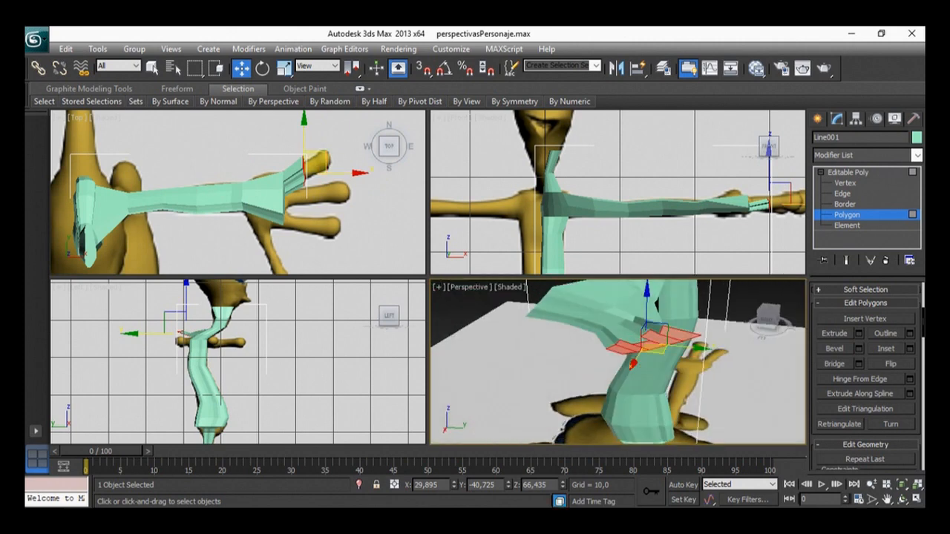
pyautogui.moveTo(684, 347); pyautogui.dragTo(689, 348)
pyautogui.moveTo(645, 309); pyautogui.dragTo(645, 309)
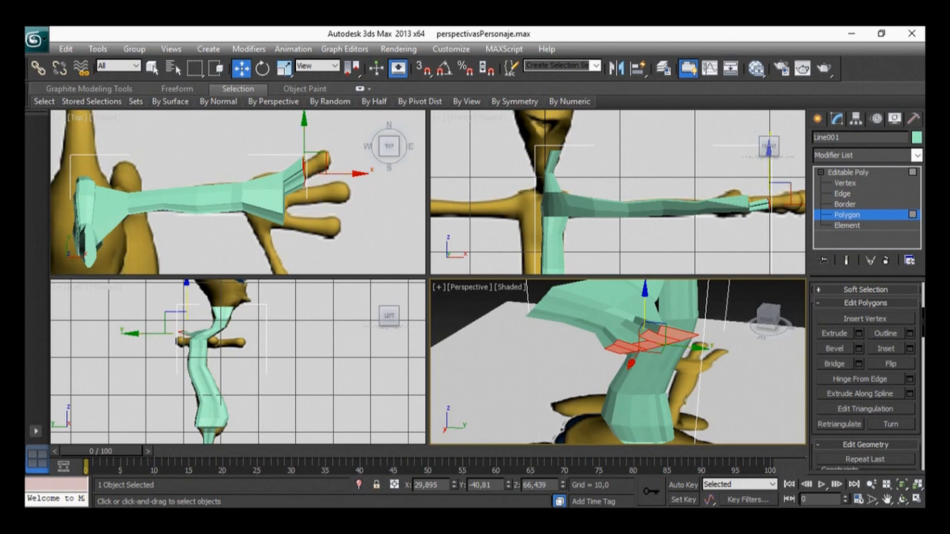
# Step: Scale the finger's end polygons to make them narrower across the finger
pyautogui.scroll(3, 617, 362)
pyautogui.moveTo(686, 315); pyautogui.dragTo(607, 380, button='middle')
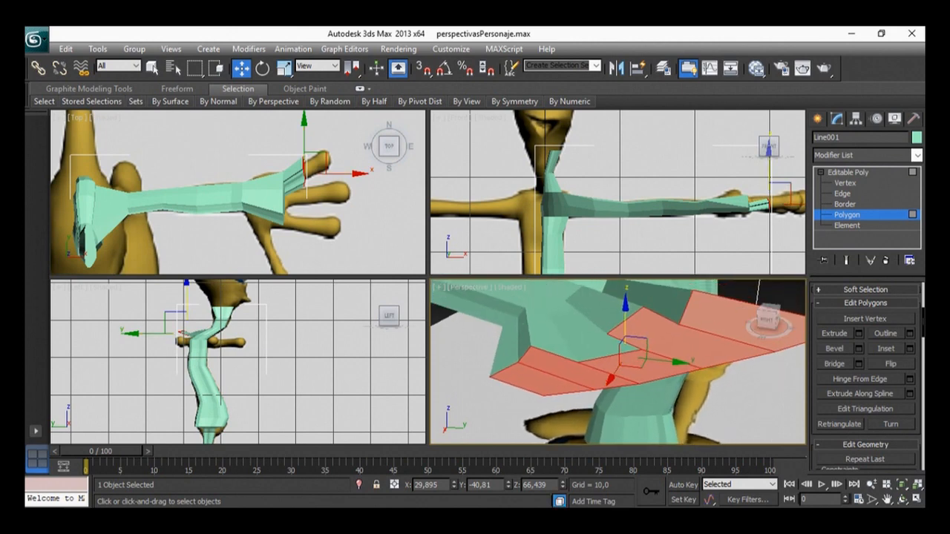
pyautogui.click(284, 68)
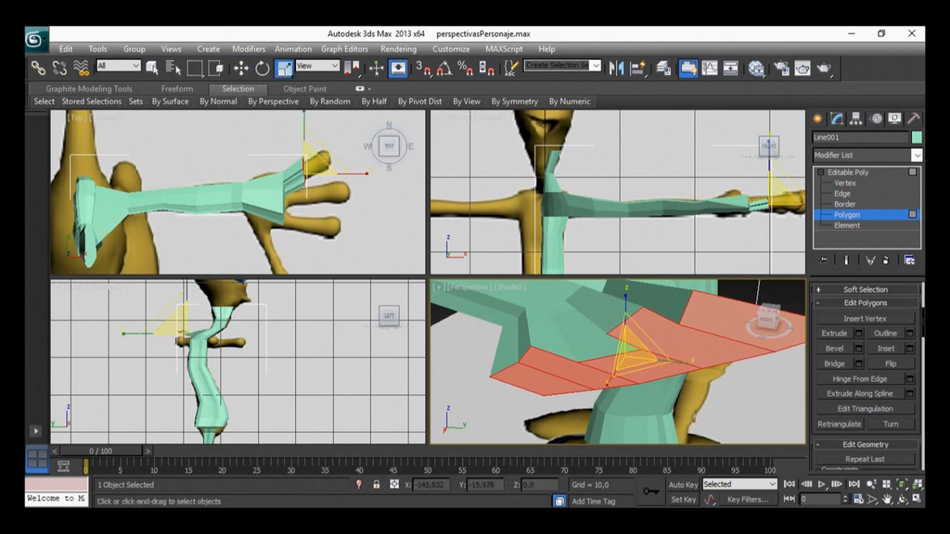
pyautogui.moveTo(610, 379); pyautogui.dragTo(653, 363)
# Step: Extrude a second segment from the finger's end polygons and rotate its end about 22° around Z
pyautogui.click(835, 334)
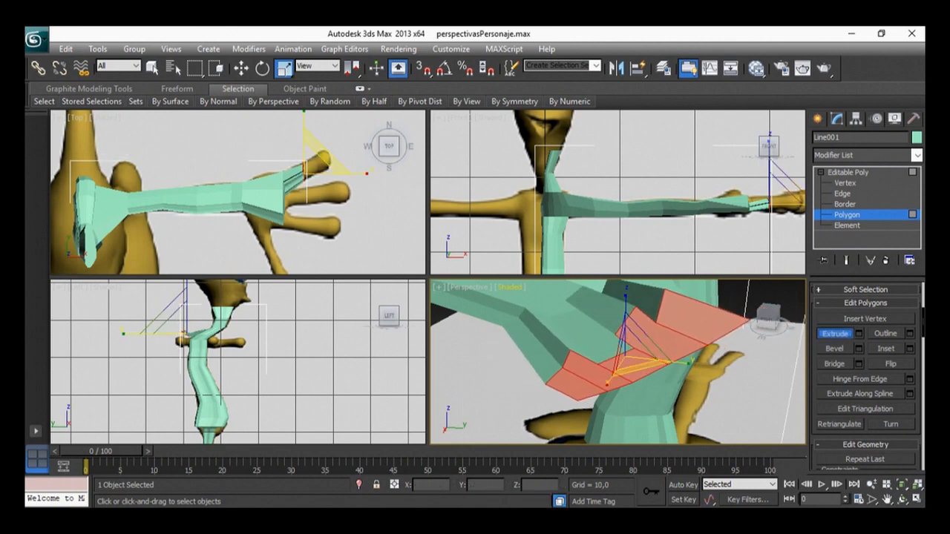
pyautogui.moveTo(640, 355); pyautogui.dragTo(640, 312)
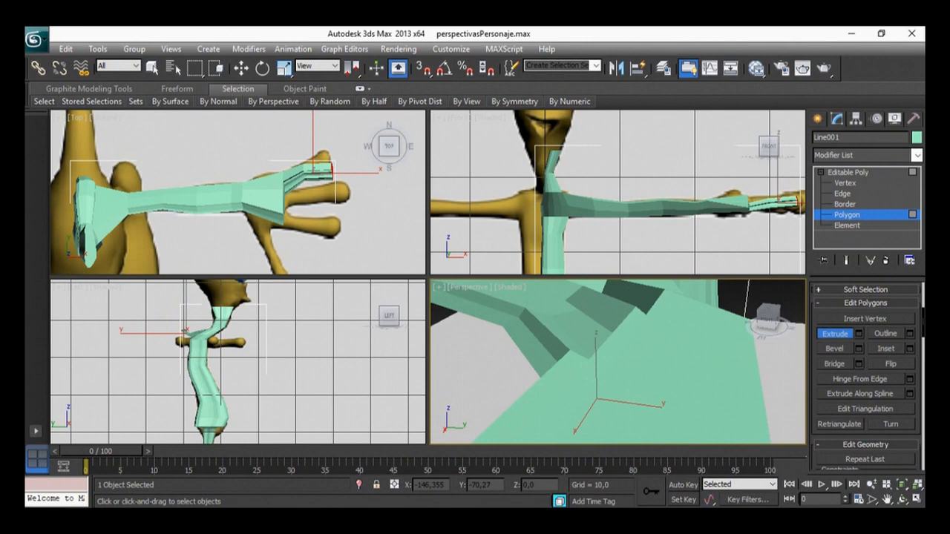
pyautogui.press('e')
pyautogui.scroll(-5, 618, 363)
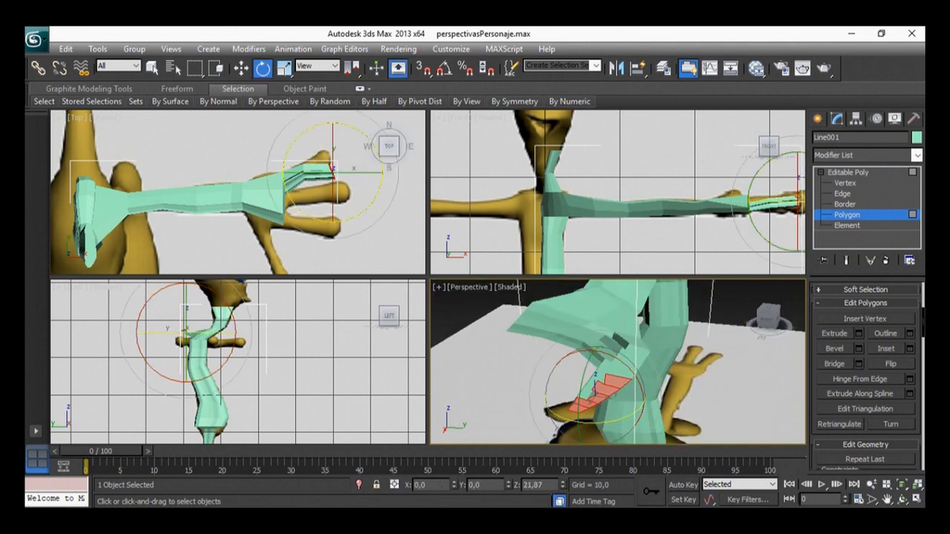
# Step: Move the rotated end polygons onto the tip of the first finger in the top reference
pyautogui.press('w')
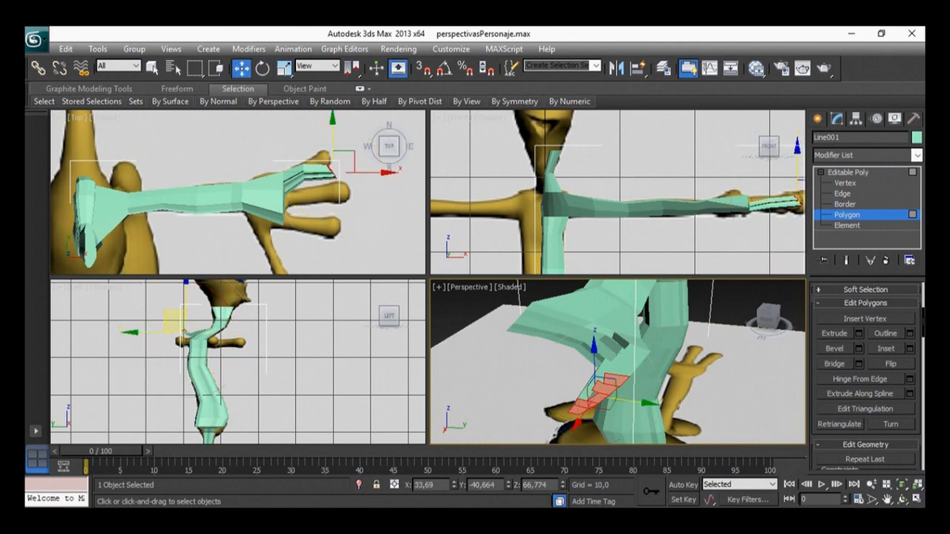
pyautogui.moveTo(603, 406); pyautogui.dragTo(664, 390)
pyautogui.moveTo(665, 390); pyautogui.dragTo(665, 327, button='middle')
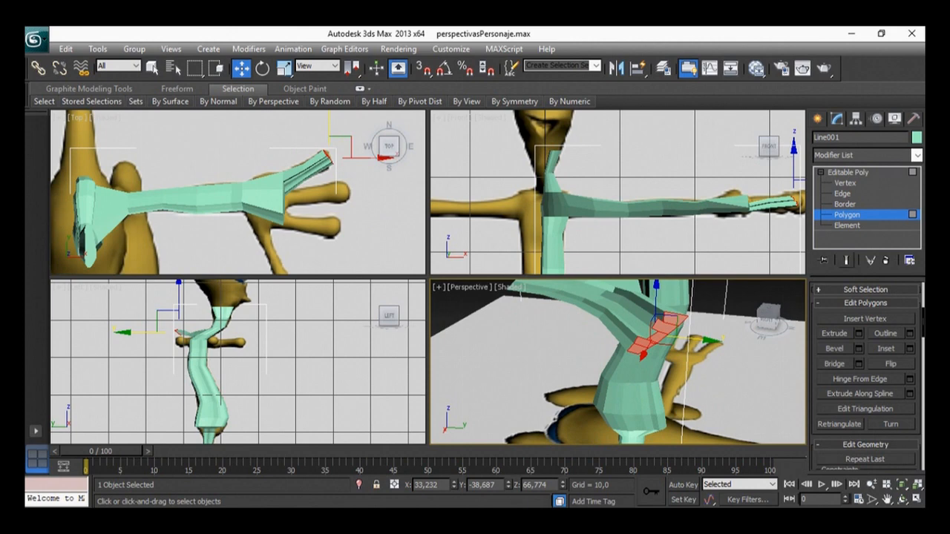
# Step: Leave sub-object editing and examine the extruded finger and palm from below and the side
pyautogui.click(845, 183)
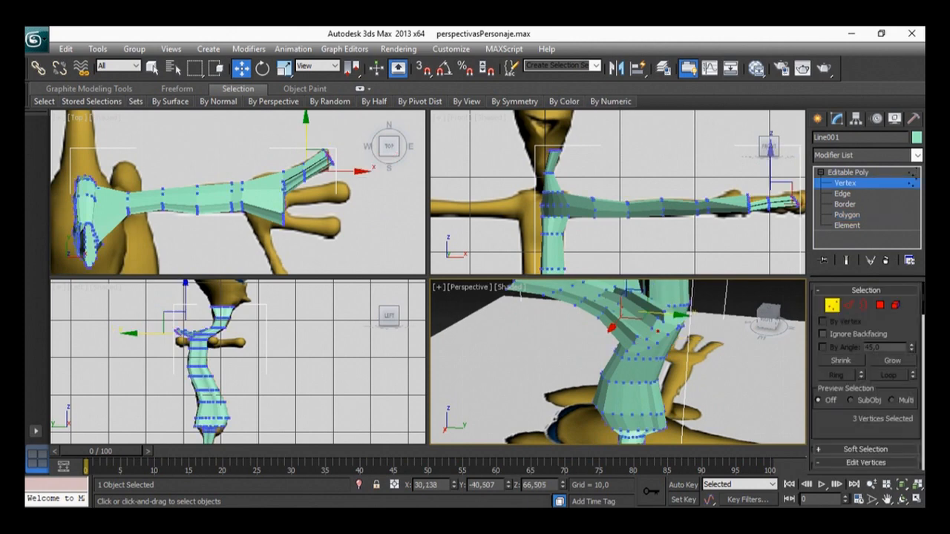
pyautogui.click(881, 305)
pyautogui.keyDown('alt'); pyautogui.moveTo(657, 349); pyautogui.dragTo(628, 370, button='middle'); pyautogui.keyUp('alt')
pyautogui.scroll(3, 628, 369)
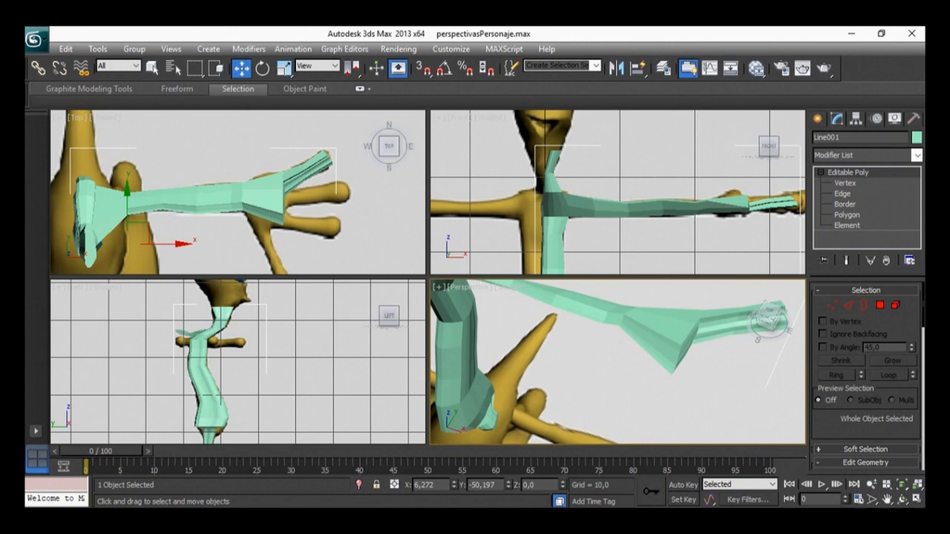
pyautogui.moveTo(770, 319); pyautogui.dragTo(752, 320)
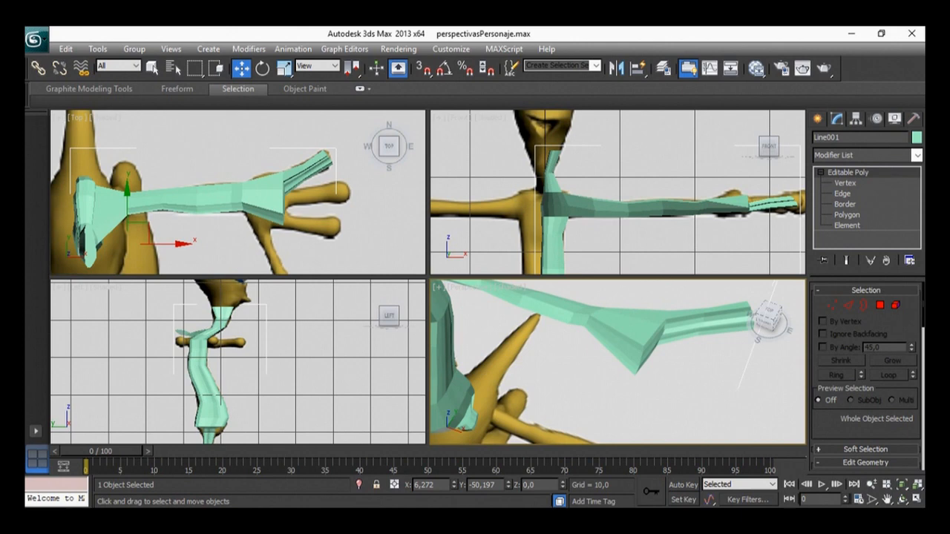
pyautogui.moveTo(653, 349); pyautogui.dragTo(617, 354, button='middle')
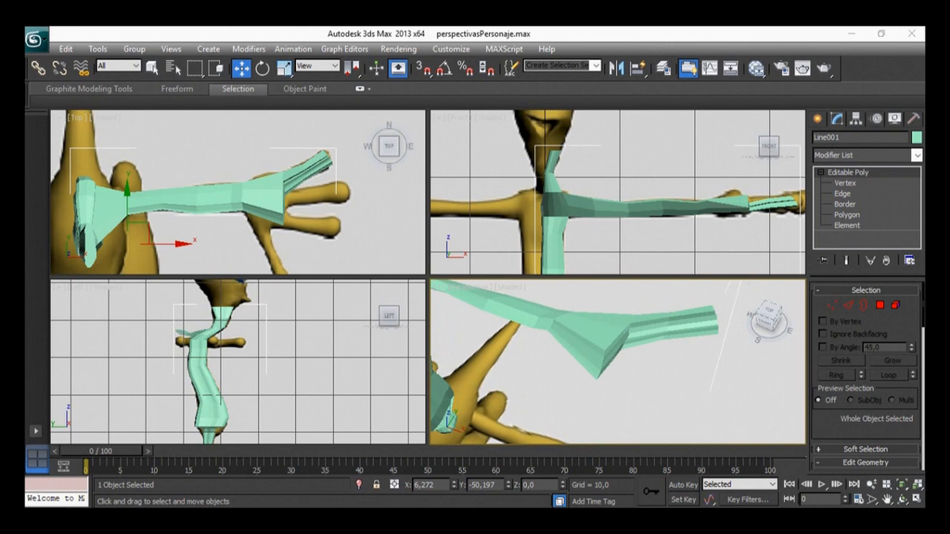
# Step: Switch to Autodesk Meshmixer and load the built-in sphere as the starting mesh
pyautogui.hotkey('alt', 'Tab')
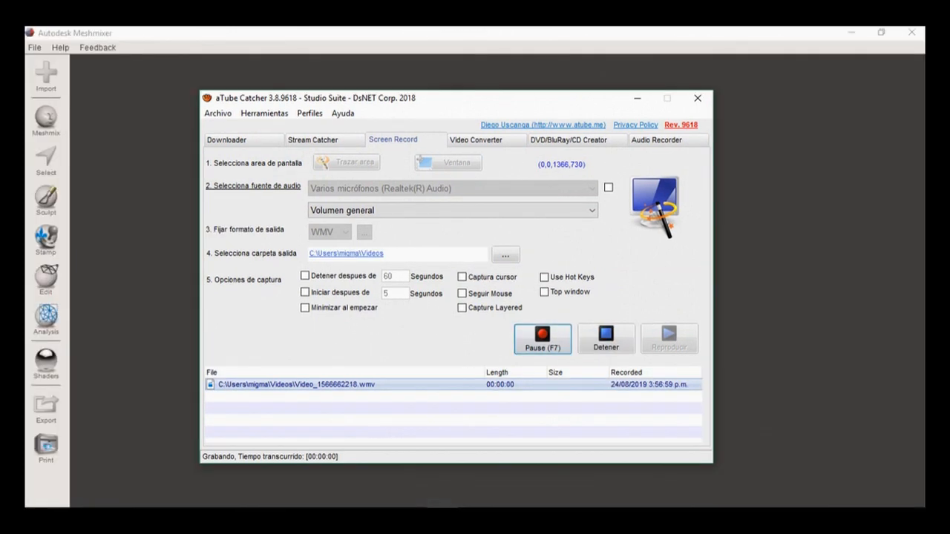
pyautogui.hotkey('alt', 'Tab')
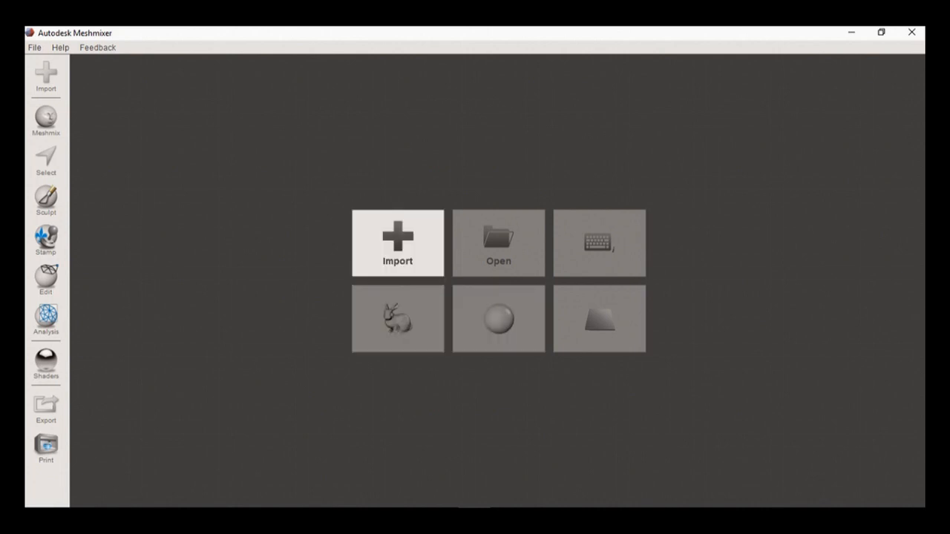
pyautogui.click(498, 319)
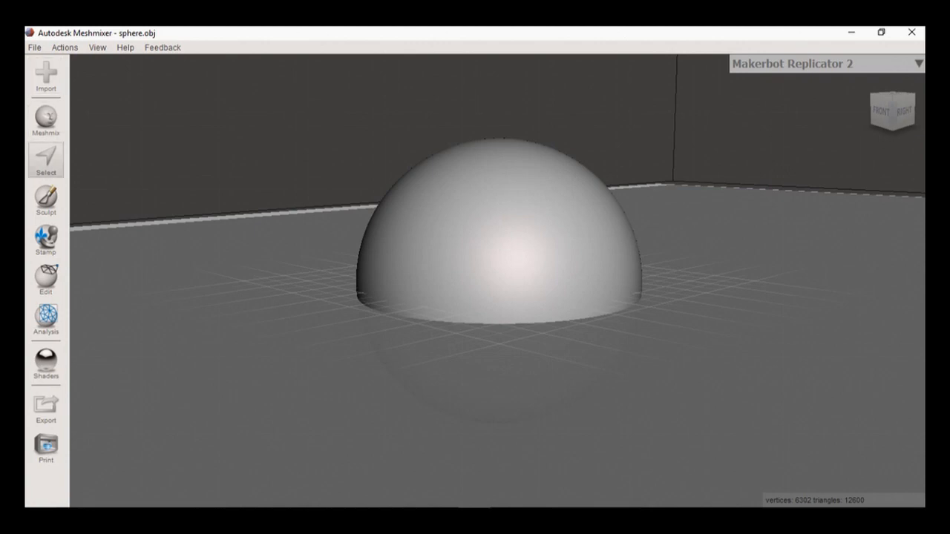
# Step: Transform the sphere by raising it about 14.2 mm along Y so it sits above the grid
pyautogui.click(46, 158)
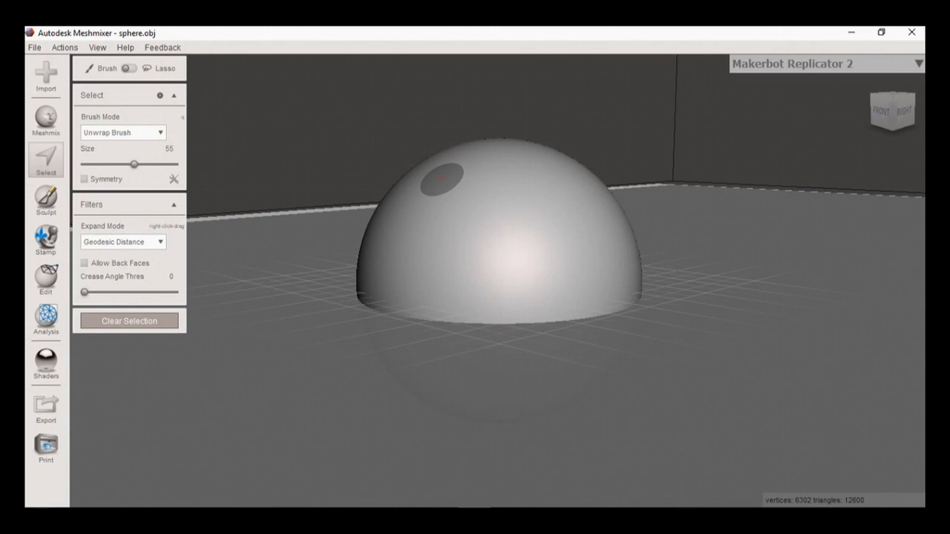
pyautogui.click(46, 278)
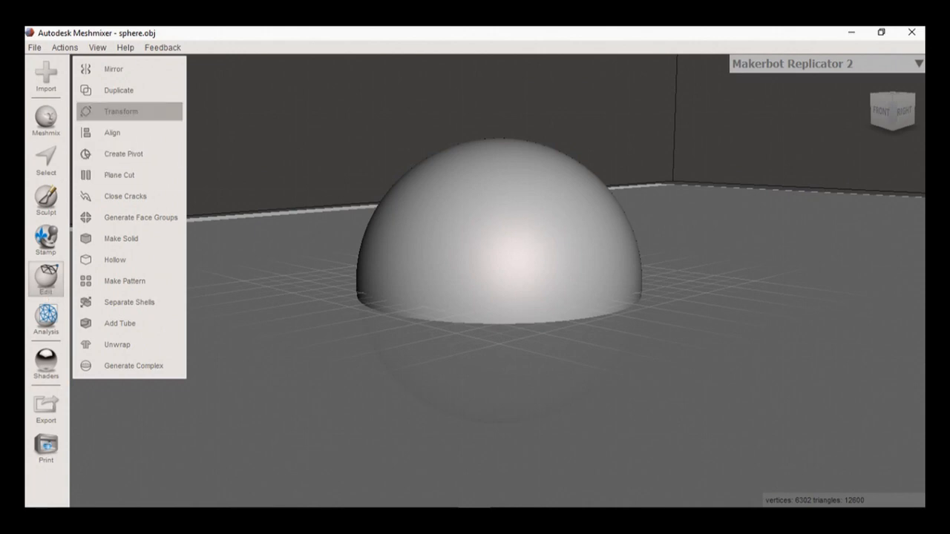
pyautogui.click(121, 111)
pyautogui.moveTo(480, 282); pyautogui.dragTo(480, 312, button='middle')
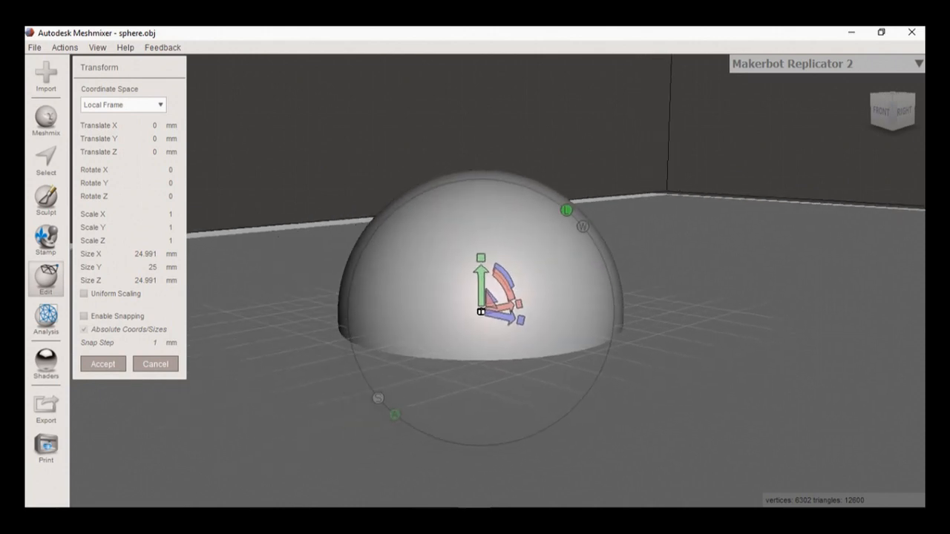
pyautogui.moveTo(481, 286); pyautogui.dragTo(481, 123)
pyautogui.moveTo(481, 313); pyautogui.dragTo(441, 423, button='middle')
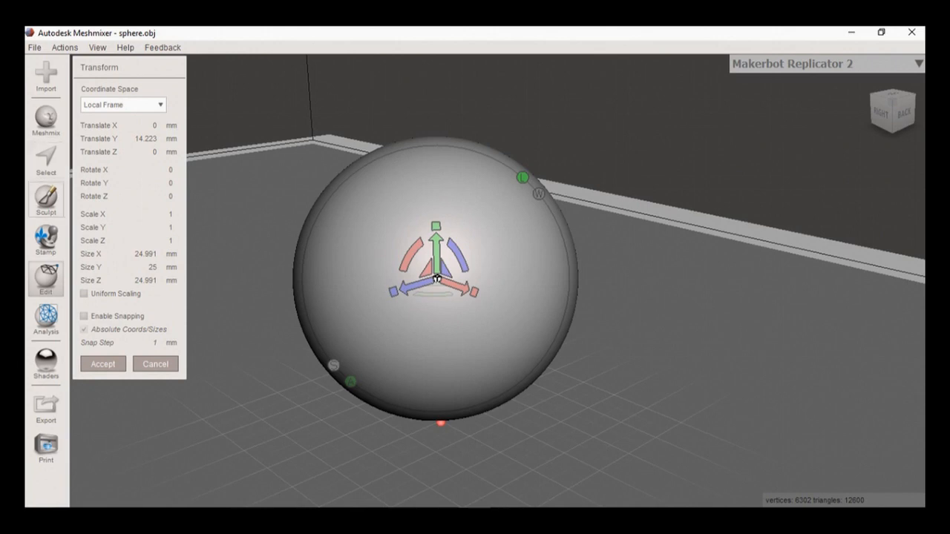
# Step: Close the transform and start sculpting, trying a Draw stroke on the sphere and undoing it
pyautogui.press('Escape')
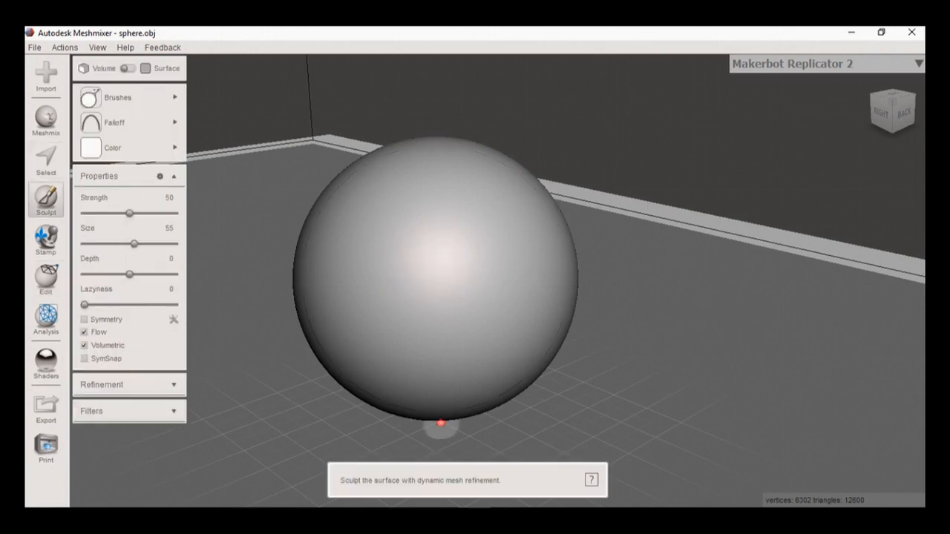
pyautogui.moveTo(129, 97)
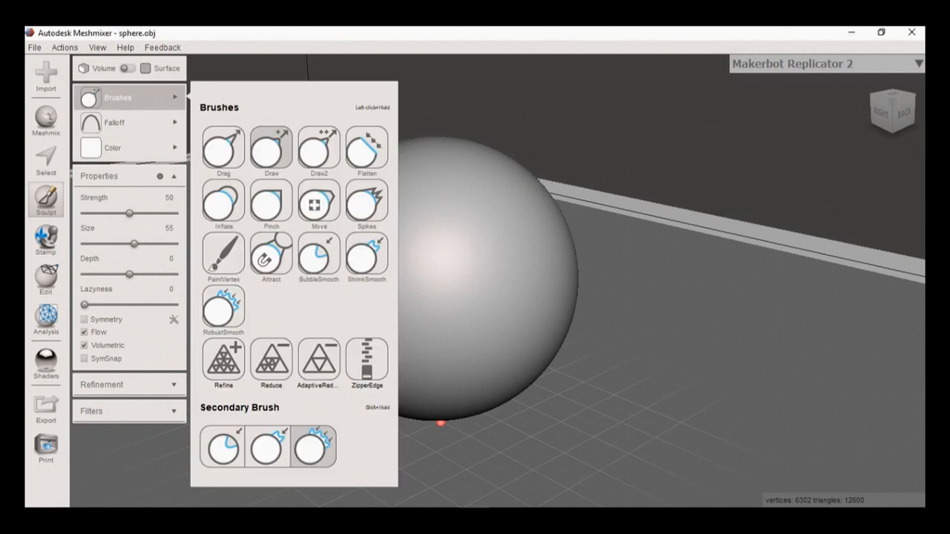
pyautogui.moveTo(619, 242); pyautogui.dragTo(632, 245, button='middle')
pyautogui.moveTo(516, 267); pyautogui.dragTo(544, 265, button='middle')
pyautogui.moveTo(610, 264); pyautogui.dragTo(548, 299, button='right')
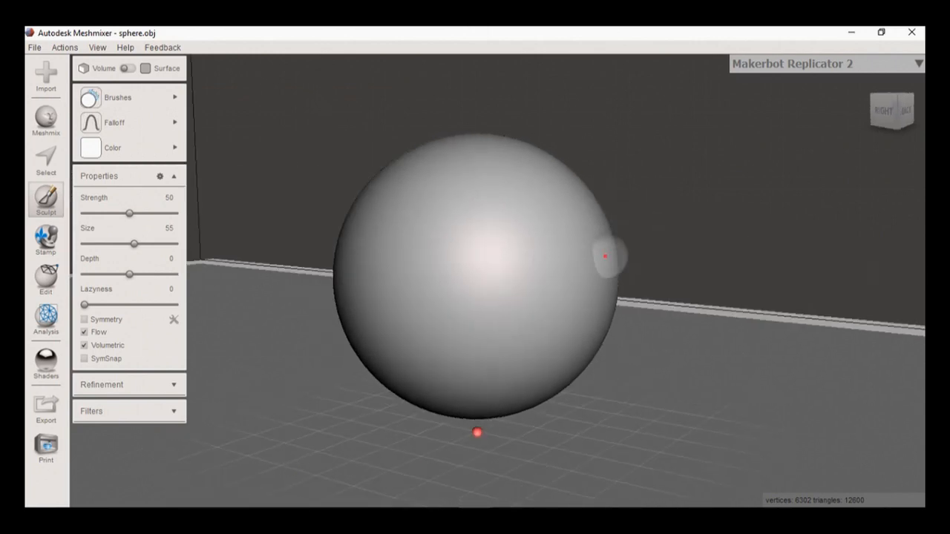
pyautogui.moveTo(607, 257); pyautogui.dragTo(584, 275, button='right')
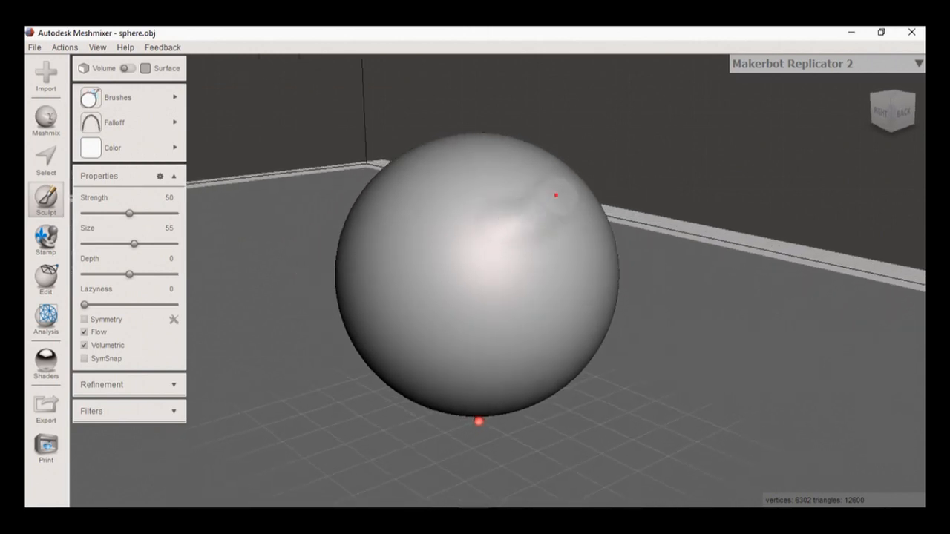
pyautogui.hotkey('ctrl', 'z')
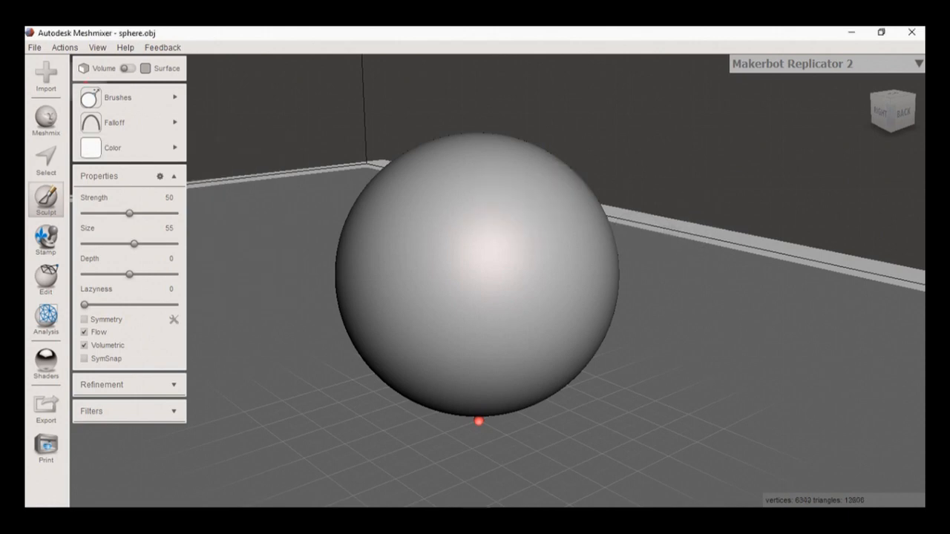
# Step: Choose the Drag sculpting brush and give it the narrow bell-shaped falloff
pyautogui.click(119, 97)
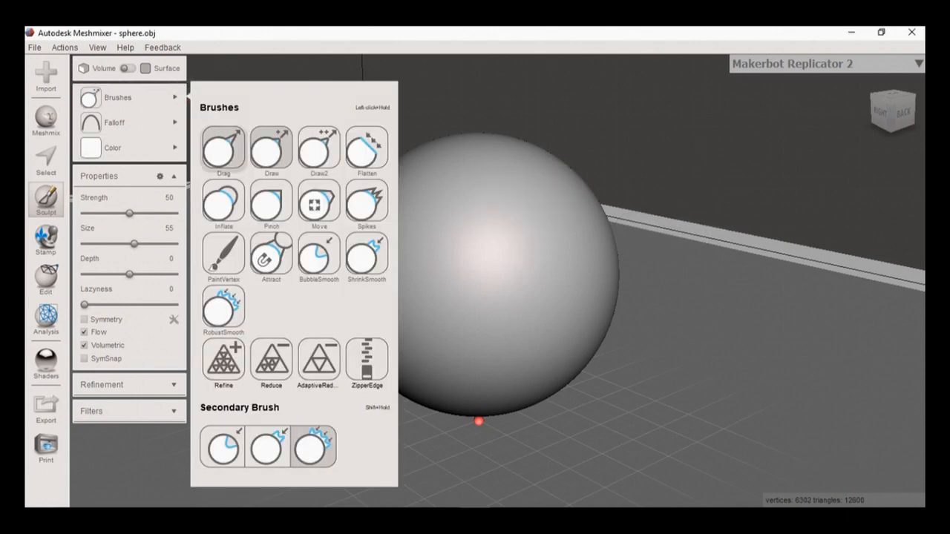
pyautogui.click(223, 150)
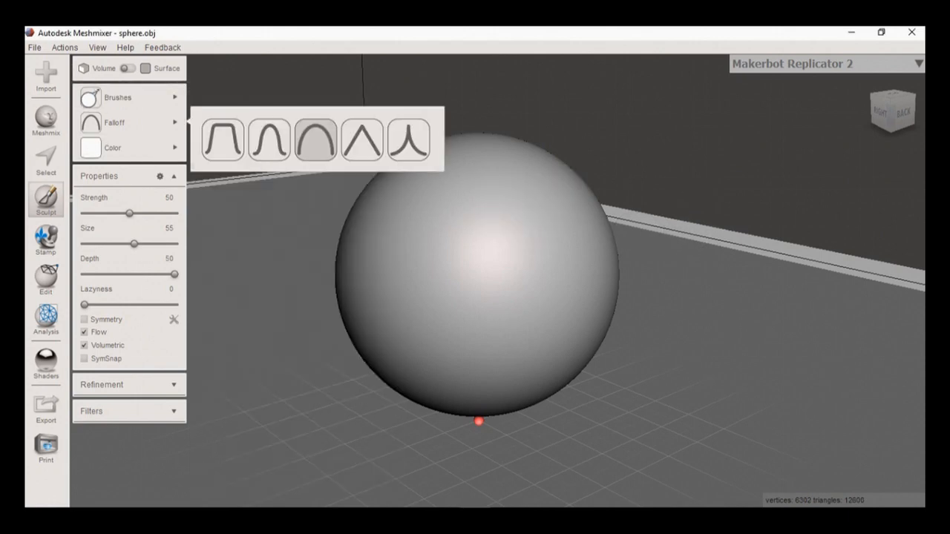
pyautogui.moveTo(126, 123)
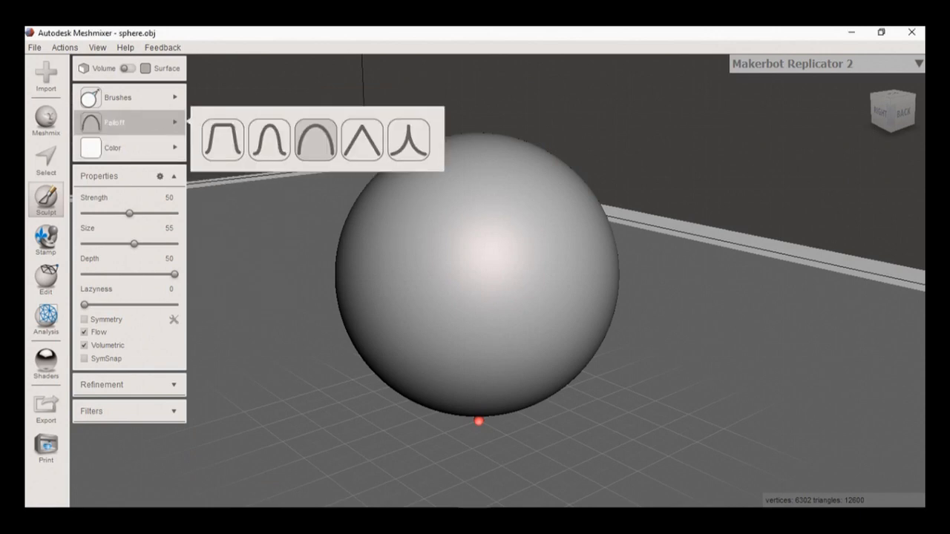
pyautogui.click(268, 140)
pyautogui.moveTo(126, 122)
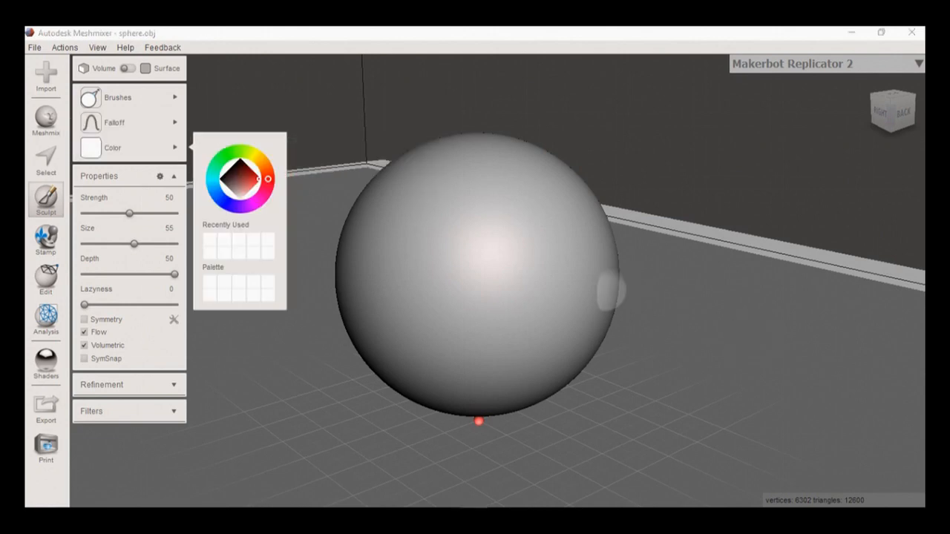
# Step: Pull three thin curved tentacles out of the sphere's upper surface with the Drag brush
pyautogui.moveTo(560, 230)
pyautogui.mouseDown()
pyautogui.moveTo(618, 224)
pyautogui.moveTo(637, 183)
pyautogui.moveTo(695, 154)
pyautogui.moveTo(758, 163)
pyautogui.mouseUp()
pyautogui.moveTo(648, 209)
pyautogui.mouseDown(button='right')
pyautogui.moveTo(705, 236)
pyautogui.moveTo(699, 246)
pyautogui.mouseUp(button='right')
pyautogui.moveTo(532, 208)
pyautogui.mouseDown()
pyautogui.moveTo(556, 138)
pyautogui.moveTo(630, 85)
pyautogui.mouseUp()
pyautogui.moveTo(509, 170)
pyautogui.mouseDown(button='right')
pyautogui.moveTo(542, 156)
pyautogui.moveTo(665, 164)
pyautogui.mouseUp(button='right')
pyautogui.moveTo(612, 181)
pyautogui.mouseDown(button='right')
pyautogui.moveTo(664, 182)
pyautogui.moveTo(481, 286)
pyautogui.mouseUp(button='right')
pyautogui.moveTo(456, 290)
pyautogui.mouseDown()
pyautogui.moveTo(438, 194)
pyautogui.moveTo(401, 118)
pyautogui.mouseUp()
# Step: Pull two more tentacles out of the sphere's front side, next to the first three
pyautogui.moveTo(645, 236); pyautogui.dragTo(426, 181, button='right')
pyautogui.moveTo(406, 212); pyautogui.dragTo(431, 205, button='right')
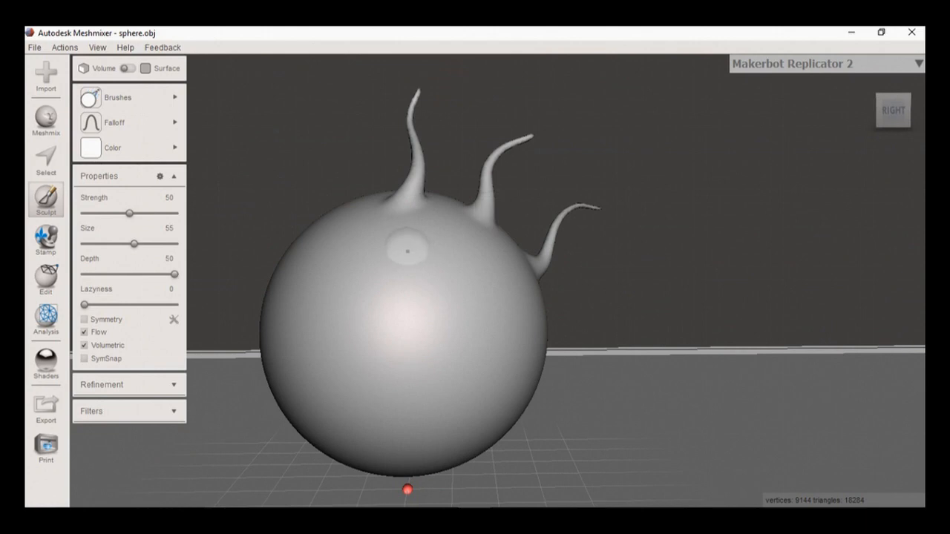
pyautogui.keyDown('shift'); pyautogui.moveTo(407, 251); pyautogui.dragTo(509, 222, button='right'); pyautogui.keyUp('shift')
pyautogui.moveTo(452, 201)
pyautogui.mouseDown()
pyautogui.moveTo(386, 142)
pyautogui.moveTo(326, 113)
pyautogui.mouseUp()
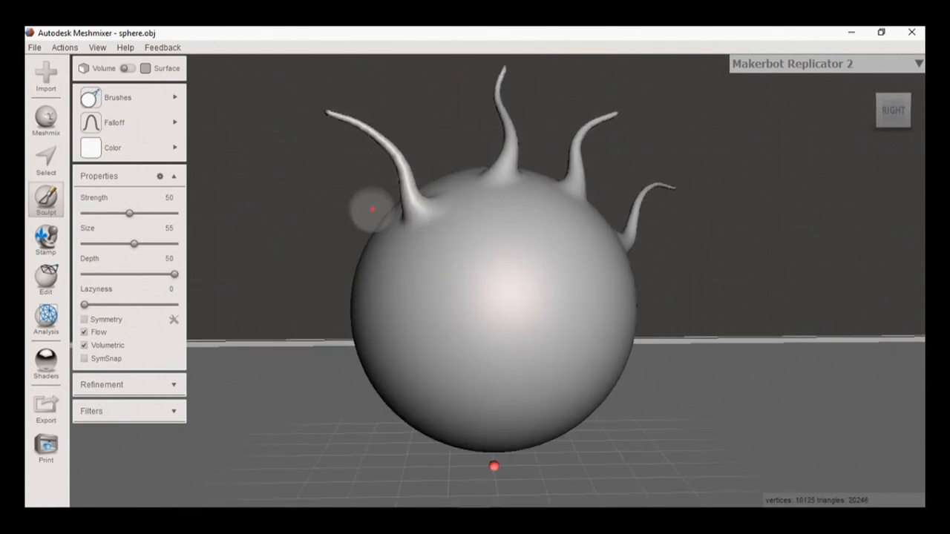
pyautogui.moveTo(372, 209); pyautogui.dragTo(439, 233, button='right')
pyautogui.keyDown('shift'); pyautogui.moveTo(552, 301); pyautogui.dragTo(550, 261, button='right'); pyautogui.keyUp('shift')
pyautogui.moveTo(470, 249); pyautogui.dragTo(379, 206)
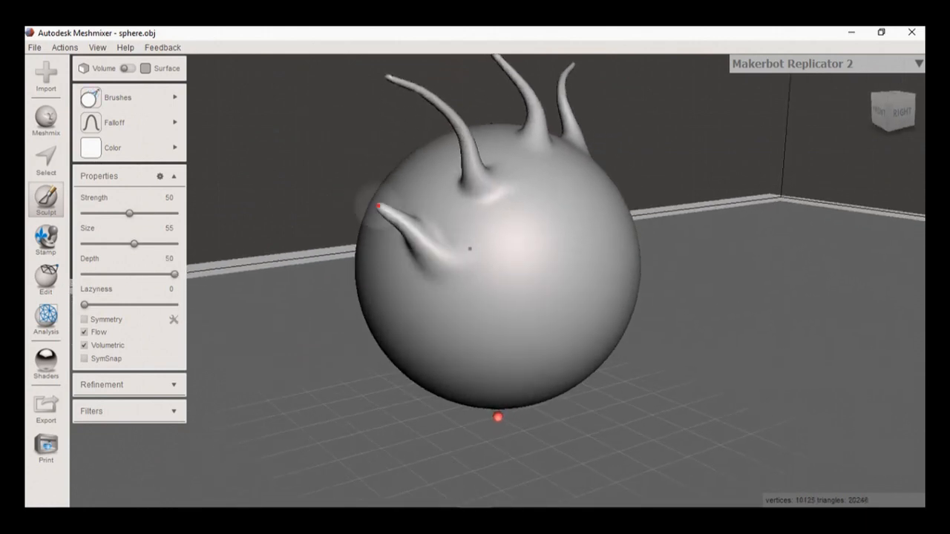
# Step: Drag small bumps on the sphere's front face and pull out another long tentacle below the others
pyautogui.moveTo(339, 212)
pyautogui.mouseDown(button='right')
pyautogui.moveTo(615, 329)
pyautogui.moveTo(517, 279)
pyautogui.mouseUp(button='right')
pyautogui.moveTo(542, 278); pyautogui.dragTo(500, 288)
pyautogui.moveTo(399, 224); pyautogui.dragTo(381, 226)
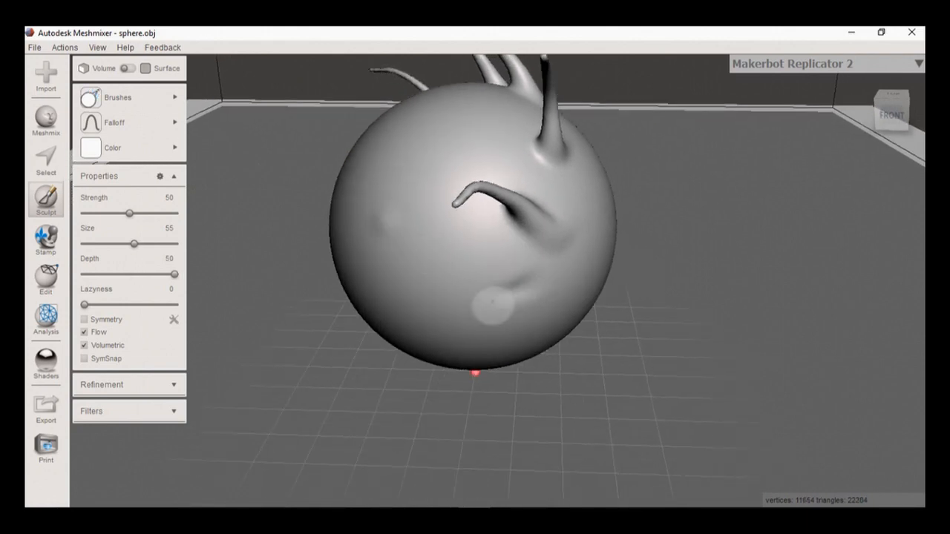
pyautogui.moveTo(449, 277)
pyautogui.mouseDown(button='right')
pyautogui.moveTo(509, 290)
pyautogui.moveTo(575, 278)
pyautogui.moveTo(690, 289)
pyautogui.moveTo(528, 272)
pyautogui.mouseUp(button='right')
pyautogui.moveTo(500, 250)
pyautogui.mouseDown()
pyautogui.moveTo(553, 251)
pyautogui.moveTo(639, 220)
pyautogui.mouseUp()
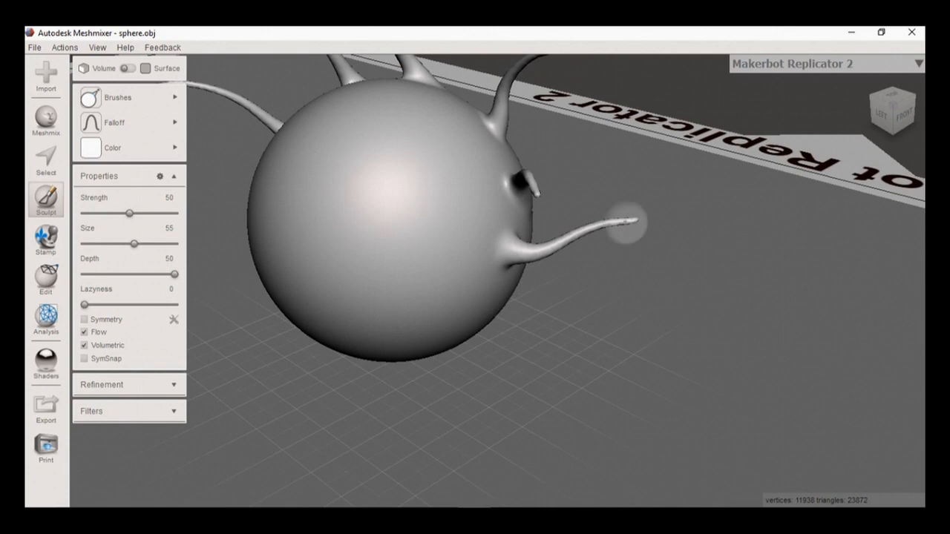
# Step: Undo all the tentacle strokes back to the plain sphere
pyautogui.press('shift')
pyautogui.moveTo(678, 203)
pyautogui.mouseDown(button='right')
pyautogui.moveTo(651, 245)
pyautogui.moveTo(562, 237)
pyautogui.moveTo(535, 171)
pyautogui.moveTo(486, 240)
pyautogui.mouseUp(button='right')
pyautogui.hotkey('ctrl', 'z')
pyautogui.hotkey('ctrl', 'z')
pyautogui.hotkey('ctrl', 'z')
pyautogui.hotkey('ctrl', 'z')
pyautogui.hotkey('ctrl', 'z')
pyautogui.hotkey('ctrl', 'z')
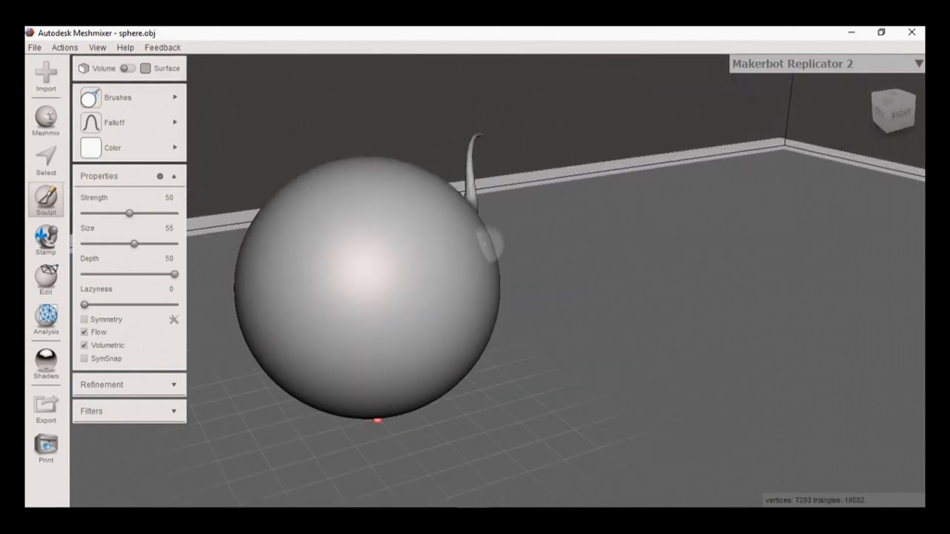
pyautogui.moveTo(549, 253); pyautogui.dragTo(458, 250, button='middle')
pyautogui.moveTo(457, 250); pyautogui.dragTo(378, 252, button='right')
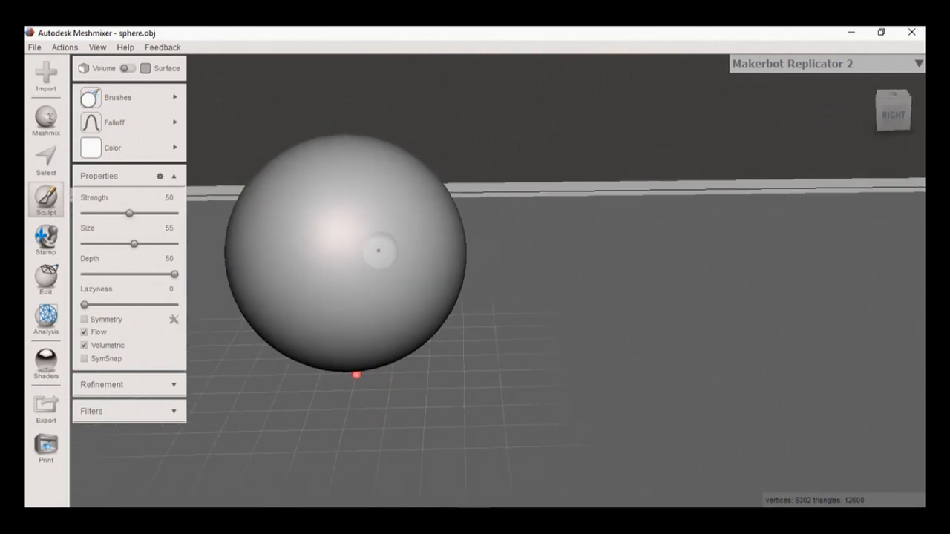
# Step: Enable symmetry and pull a mirrored pair of curved horns from the sphere's upper sides with strength 30 and size 89
pyautogui.moveTo(378, 253); pyautogui.dragTo(486, 251, button='middle')
pyautogui.click(84, 319)
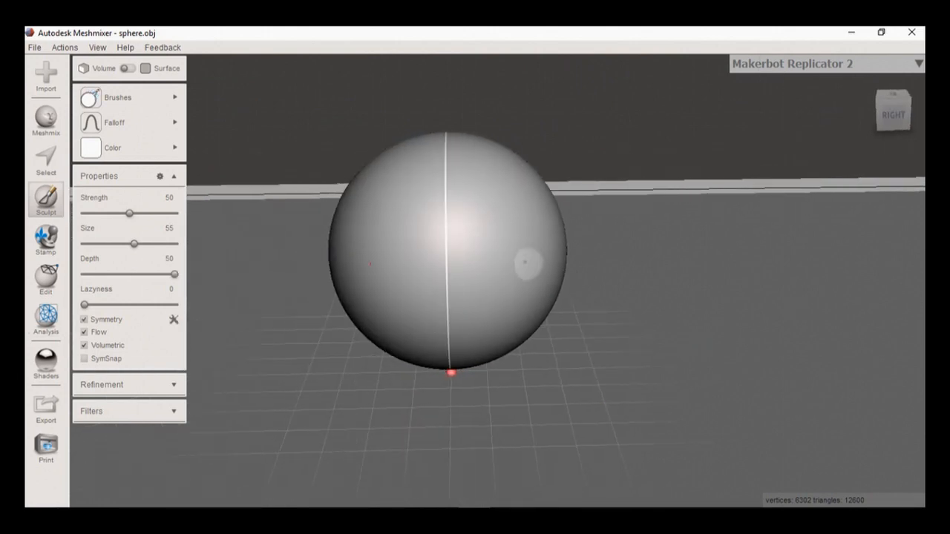
pyautogui.moveTo(604, 223)
pyautogui.mouseDown(button='right')
pyautogui.moveTo(660, 233)
pyautogui.moveTo(483, 259)
pyautogui.mouseUp(button='right')
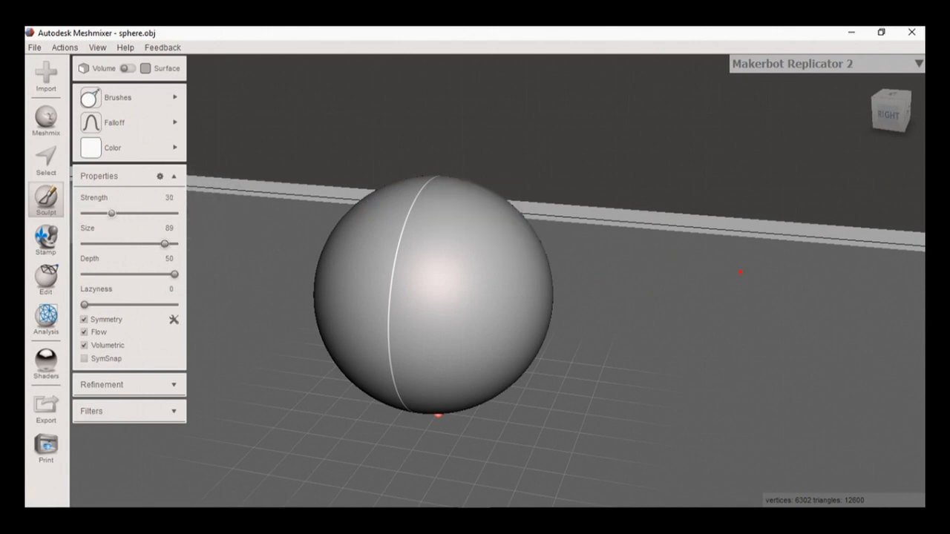
pyautogui.moveTo(520, 189)
pyautogui.mouseDown()
pyautogui.moveTo(509, 212)
pyautogui.moveTo(568, 157)
pyautogui.moveTo(616, 134)
pyautogui.moveTo(660, 141)
pyautogui.moveTo(702, 181)
pyautogui.moveTo(692, 233)
pyautogui.mouseUp()
pyautogui.moveTo(477, 272)
pyautogui.mouseDown(button='right')
pyautogui.moveTo(547, 233)
pyautogui.moveTo(520, 237)
pyautogui.mouseUp(button='right')
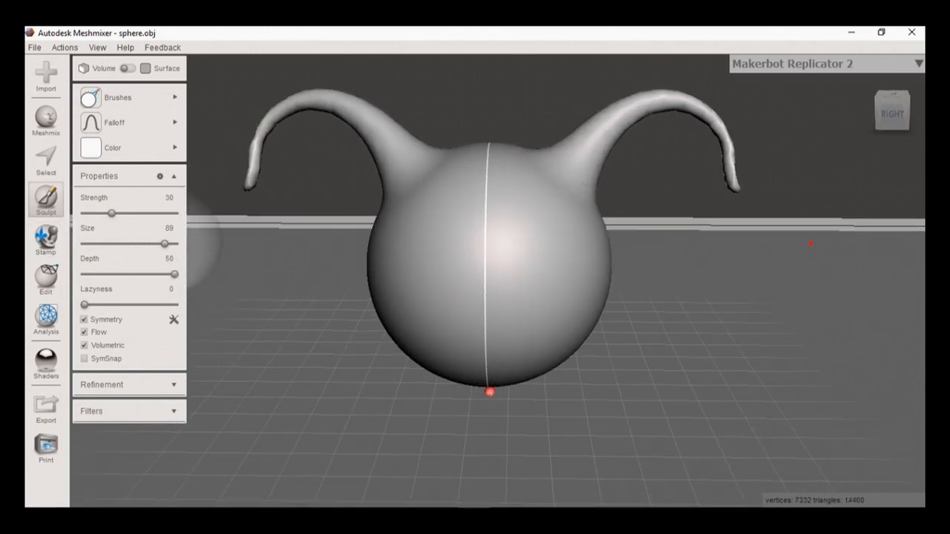
# Step: Reduce the brush size to 43 and switch to the Inflate brush with the wide rounded falloff
pyautogui.moveTo(164, 243); pyautogui.dragTo(150, 243)
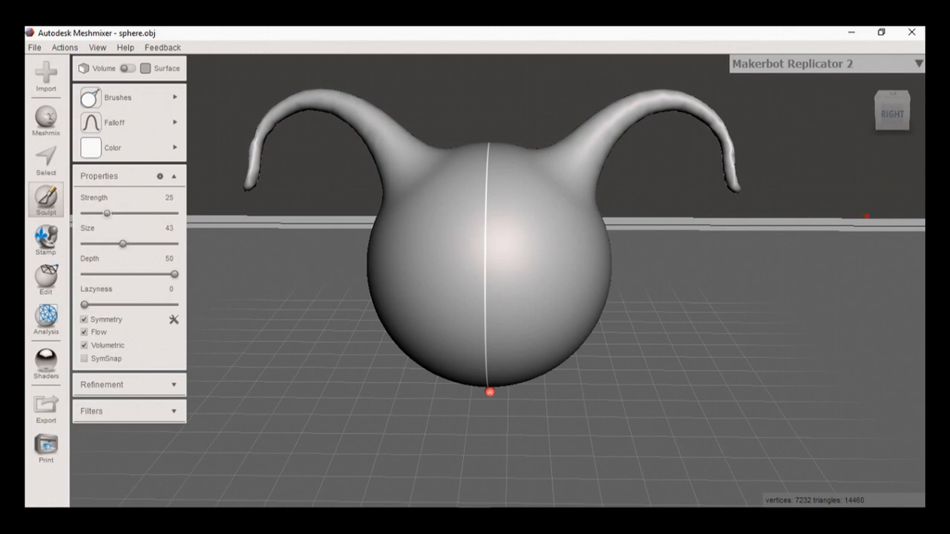
pyautogui.moveTo(127, 98)
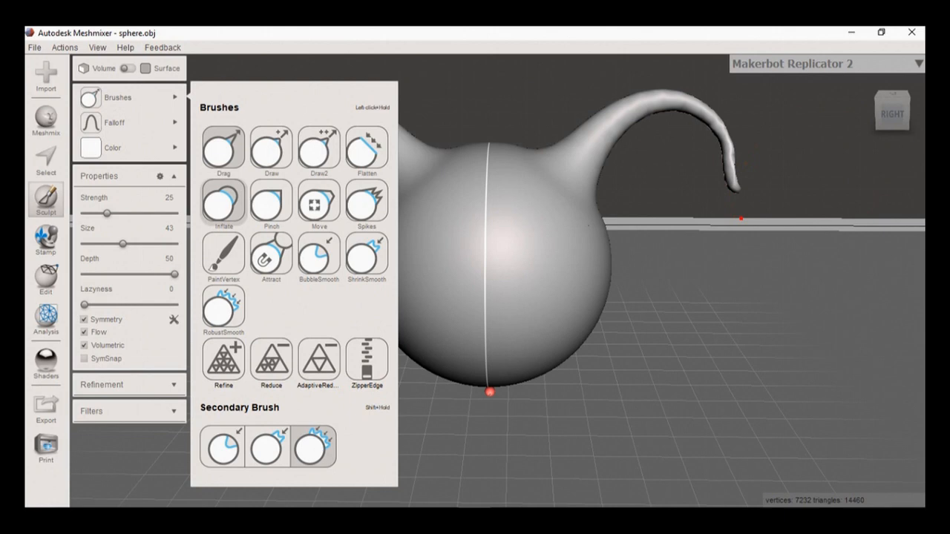
pyautogui.click(223, 202)
pyautogui.moveTo(112, 122)
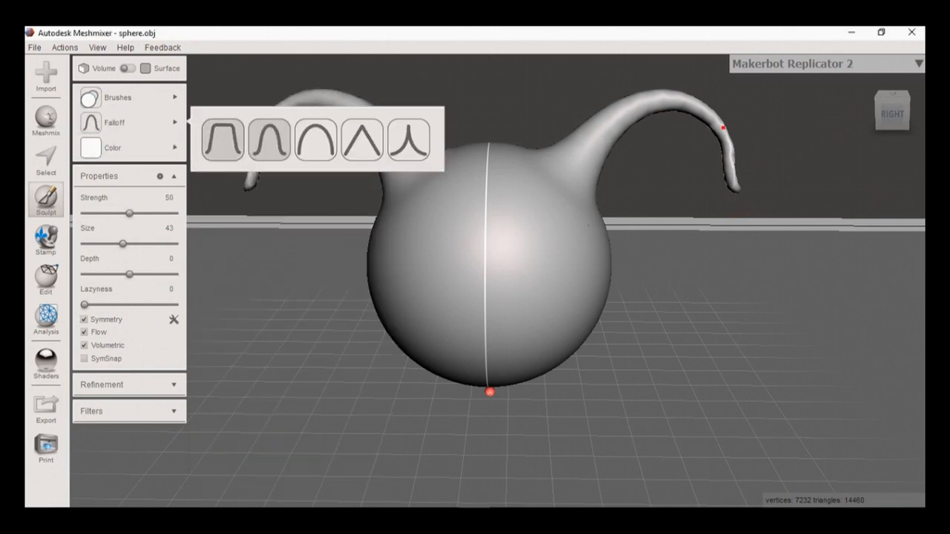
pyautogui.click(316, 140)
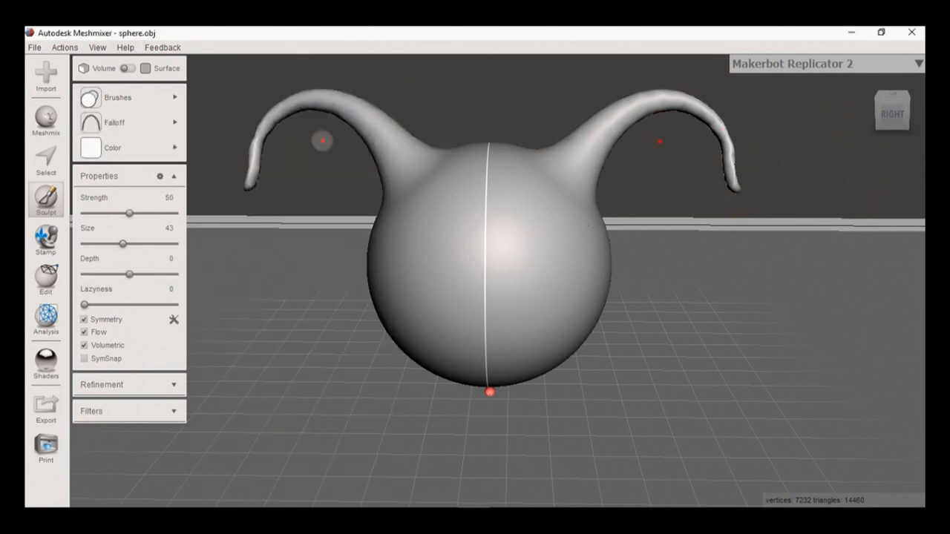
# Step: Set the Inflate brush size to 73 and bulge out a mirrored pair of eyes on the sphere's front
pyautogui.moveTo(625, 278); pyautogui.dragTo(541, 241, button='right')
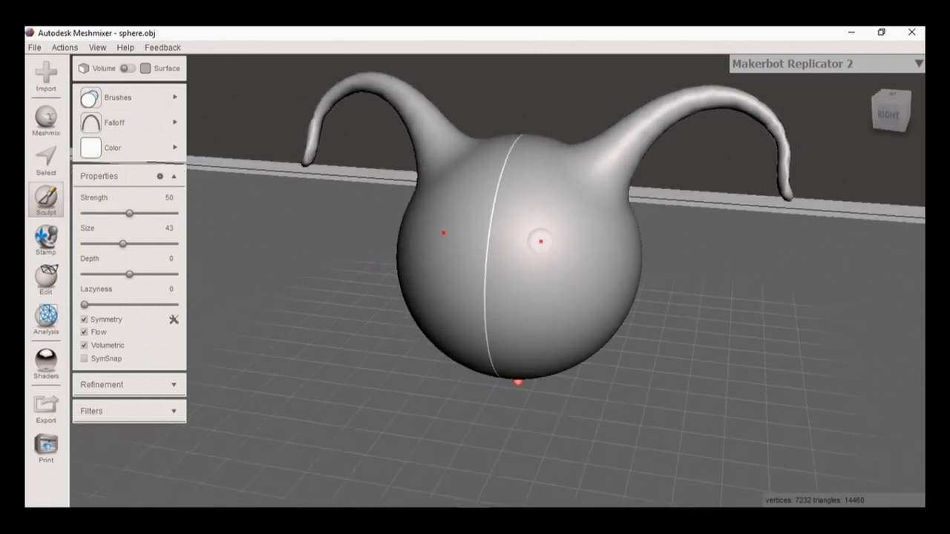
pyautogui.moveTo(143, 244); pyautogui.dragTo(150, 243)
pyautogui.moveTo(547, 244)
pyautogui.mouseDown()
pyautogui.moveTo(539, 241)
pyautogui.moveTo(553, 256)
pyautogui.moveTo(554, 242)
pyautogui.moveTo(543, 252)
pyautogui.moveTo(537, 240)
pyautogui.moveTo(550, 271)
pyautogui.mouseUp()
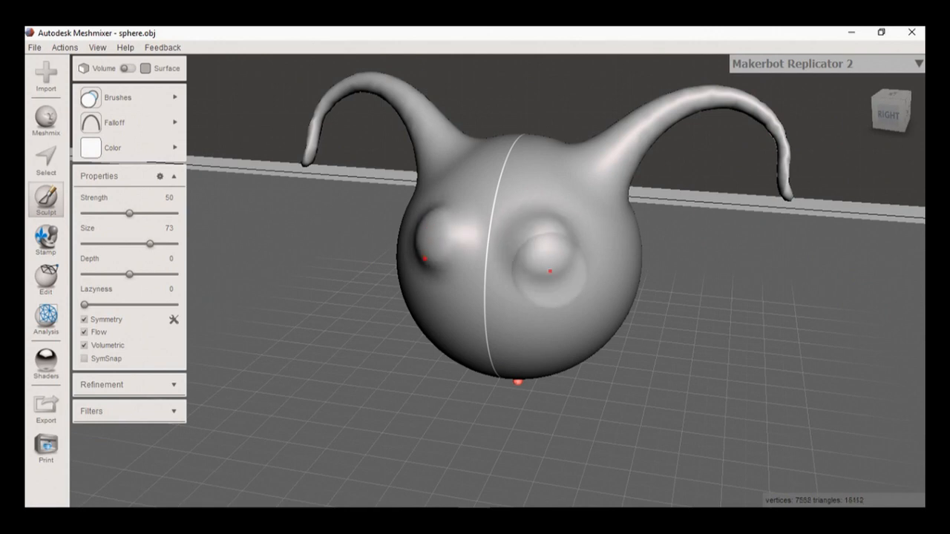
# Step: Switch to the Draw brush with the narrow bell-shaped falloff, strength 90 and size 36
pyautogui.click(891, 113)
pyautogui.scroll(4, 545, 262)
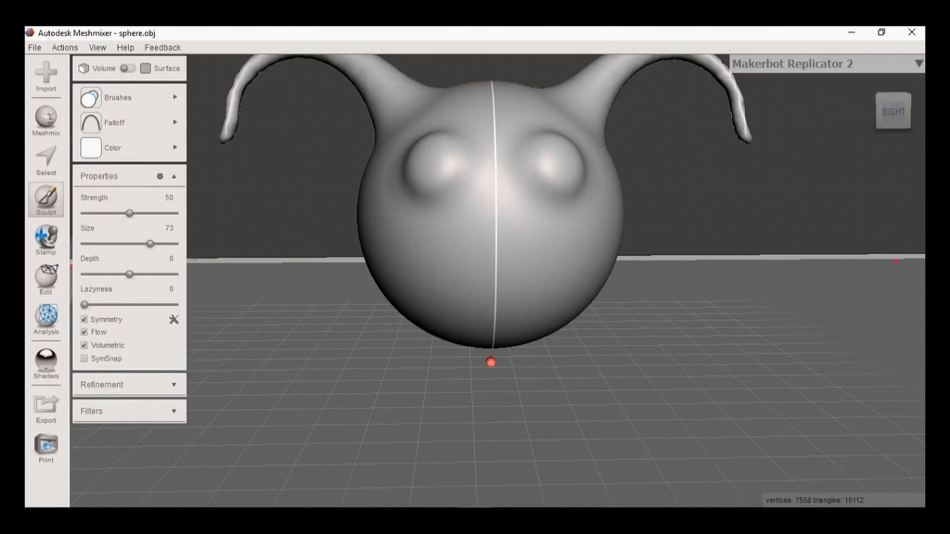
pyautogui.moveTo(141, 99)
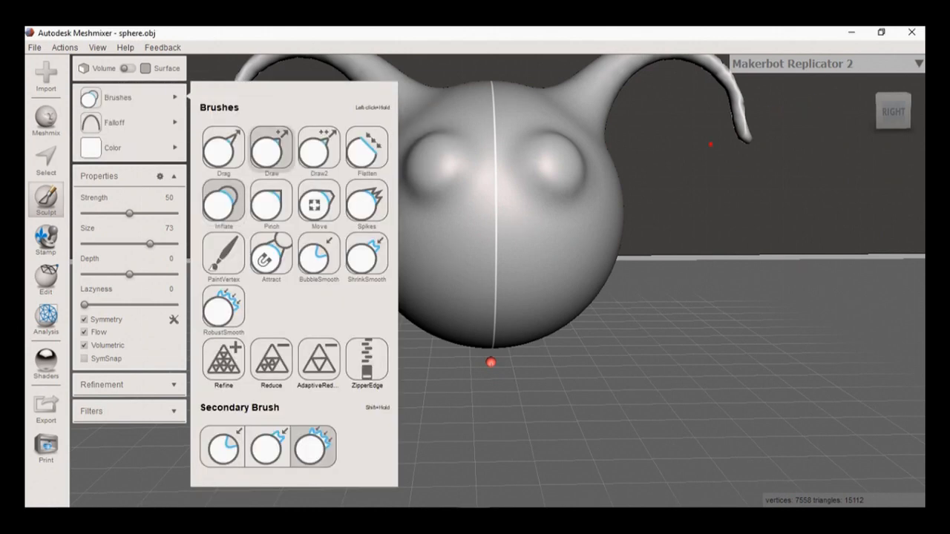
pyautogui.moveTo(114, 123)
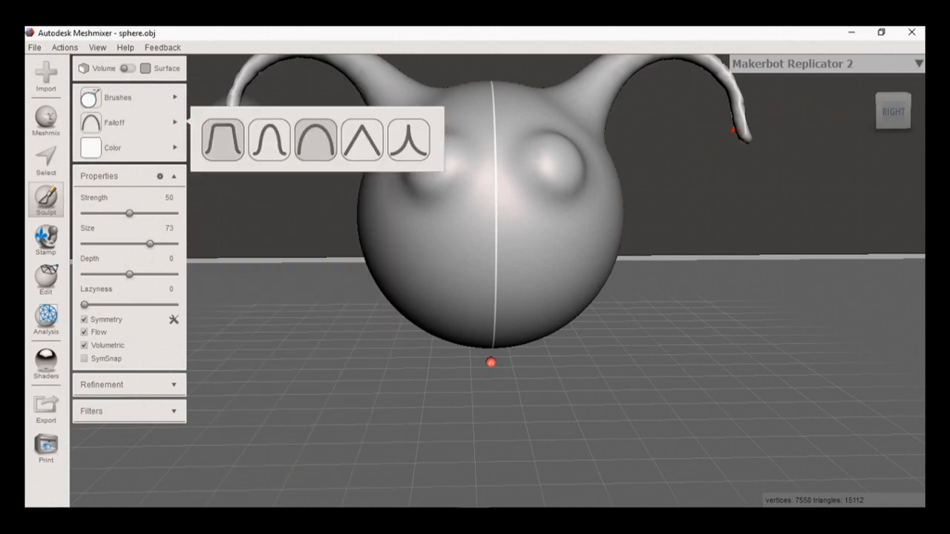
pyautogui.click(268, 140)
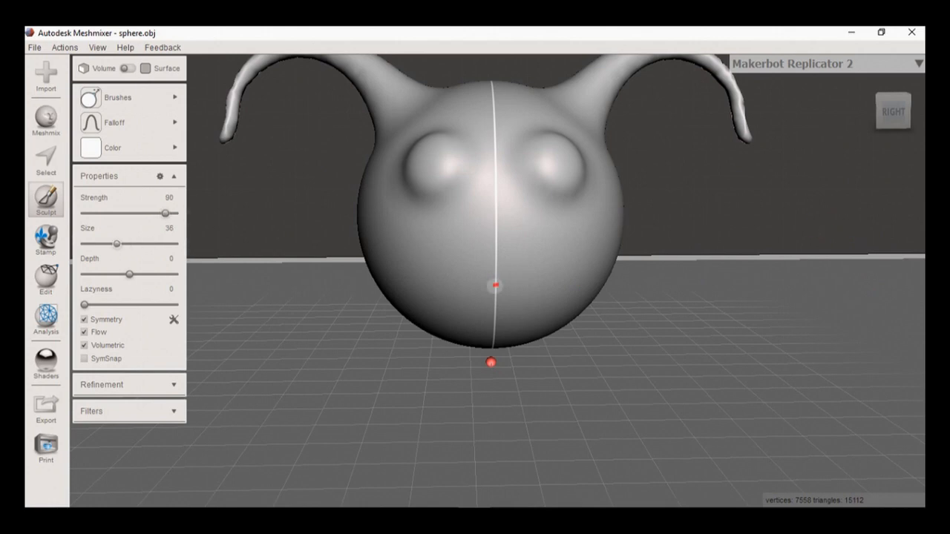
# Step: Draw a raised mirrored mouth with curled corners across the lower face and add small pupils to the eyes
pyautogui.moveTo(518, 297)
pyautogui.mouseDown()
pyautogui.moveTo(567, 280)
pyautogui.moveTo(577, 249)
pyautogui.mouseUp()
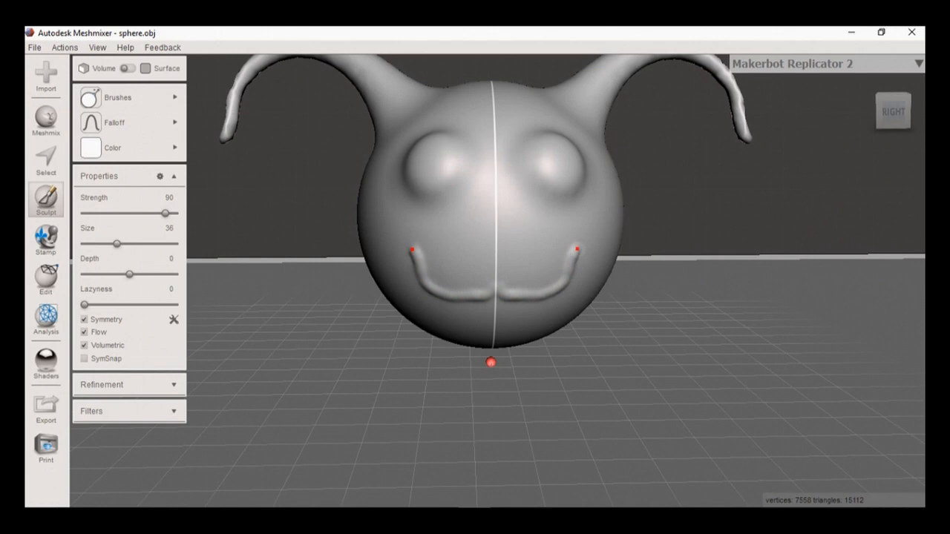
pyautogui.moveTo(655, 282)
pyautogui.mouseDown(button='right')
pyautogui.moveTo(680, 282)
pyautogui.moveTo(593, 275)
pyautogui.moveTo(604, 282)
pyautogui.moveTo(493, 247)
pyautogui.mouseUp(button='right')
pyautogui.moveTo(584, 228); pyautogui.dragTo(560, 270, button='middle')
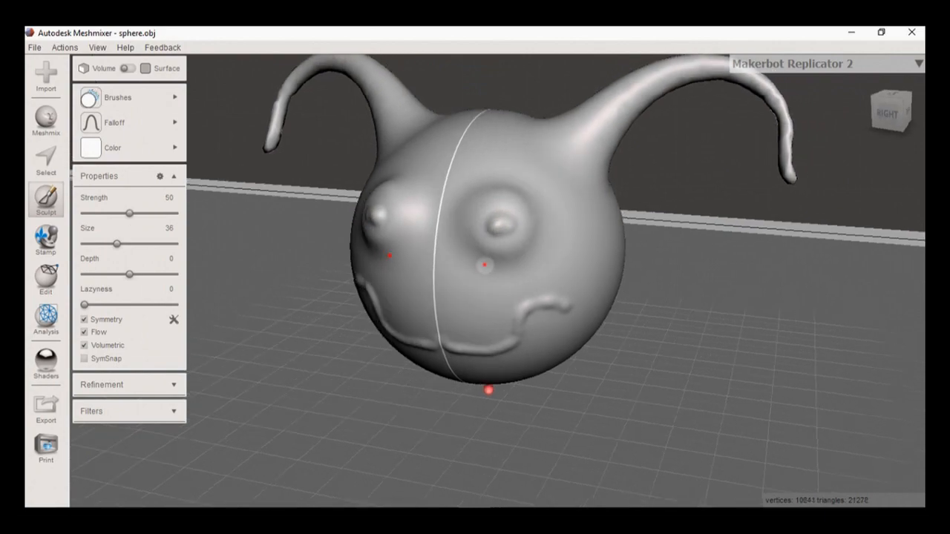
pyautogui.moveTo(486, 268); pyautogui.dragTo(700, 312, button='right')
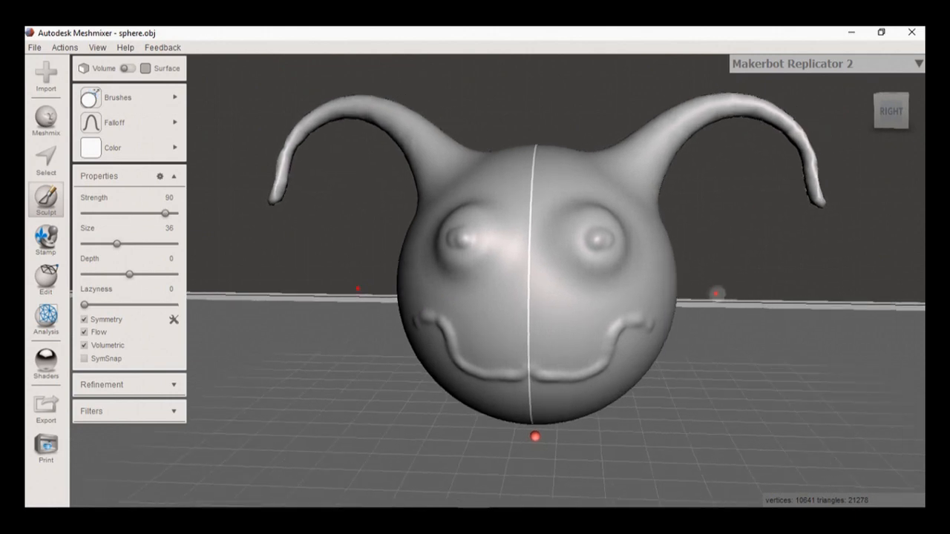
pyautogui.moveTo(717, 293); pyautogui.dragTo(653, 294, button='right')
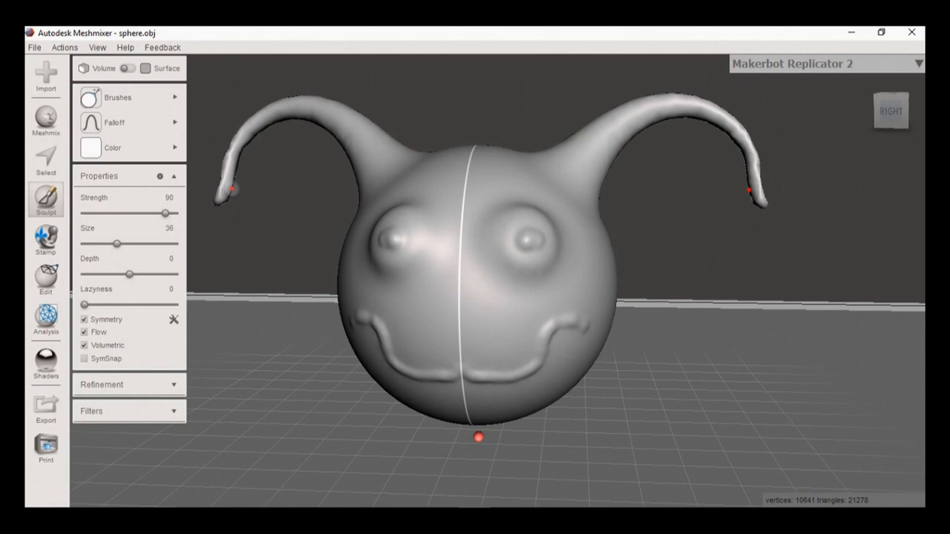
pyautogui.click(112, 148)
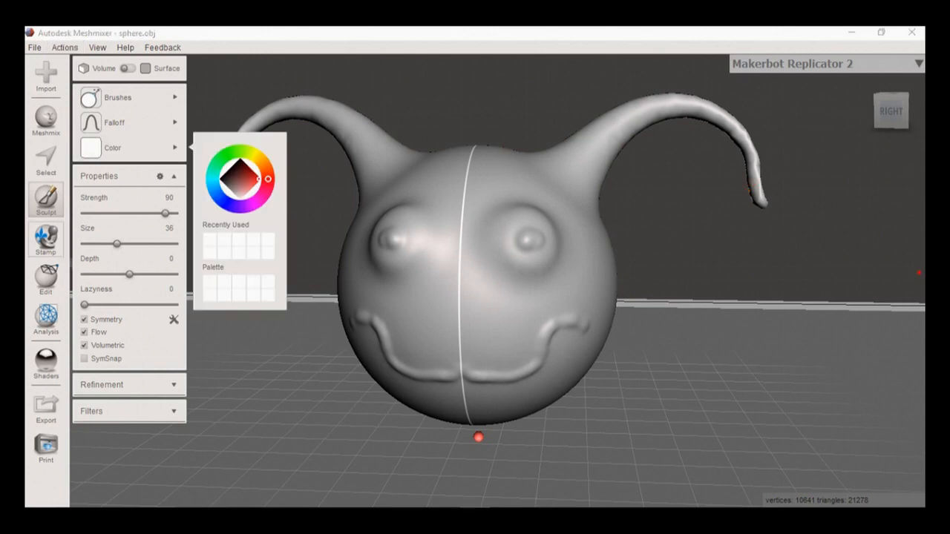
pyautogui.moveTo(783, 229); pyautogui.dragTo(726, 235, button='right')
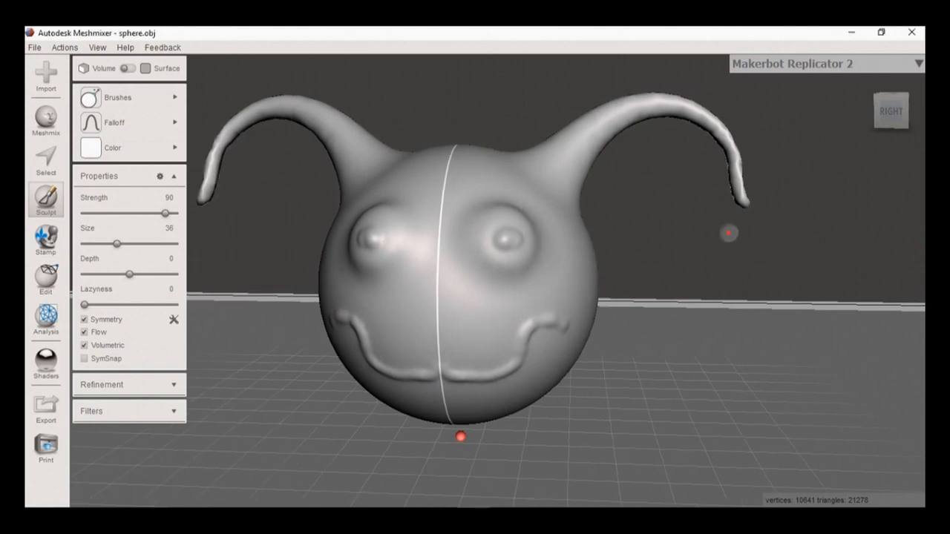
# Step: Turn on the wireframe display to show the triangle mesh over the whole horned head
pyautogui.press('w')
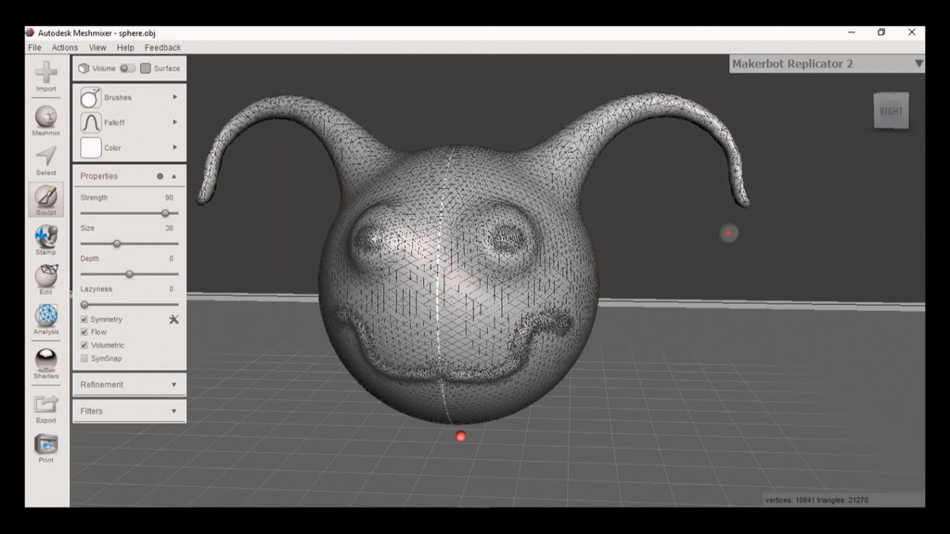
pyautogui.rightClick(590, 31)
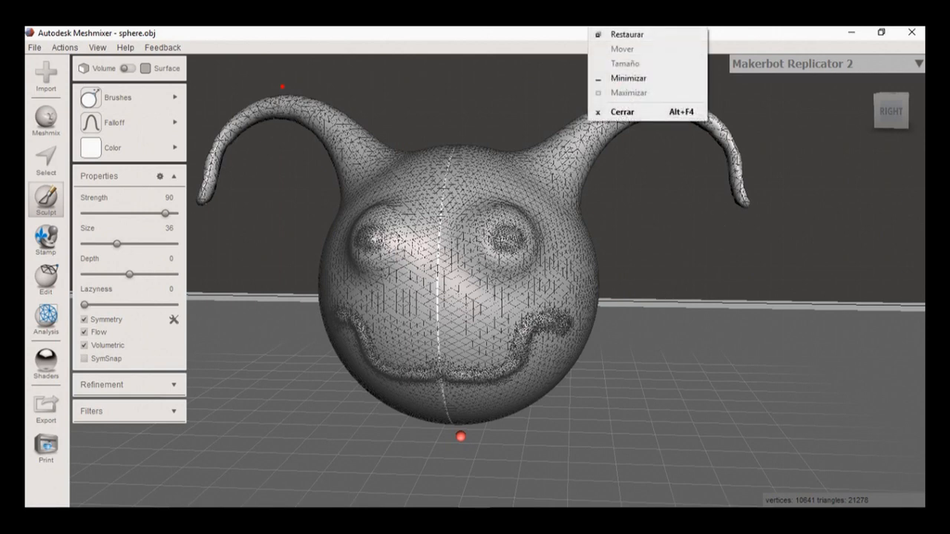
pyautogui.click(47, 278)
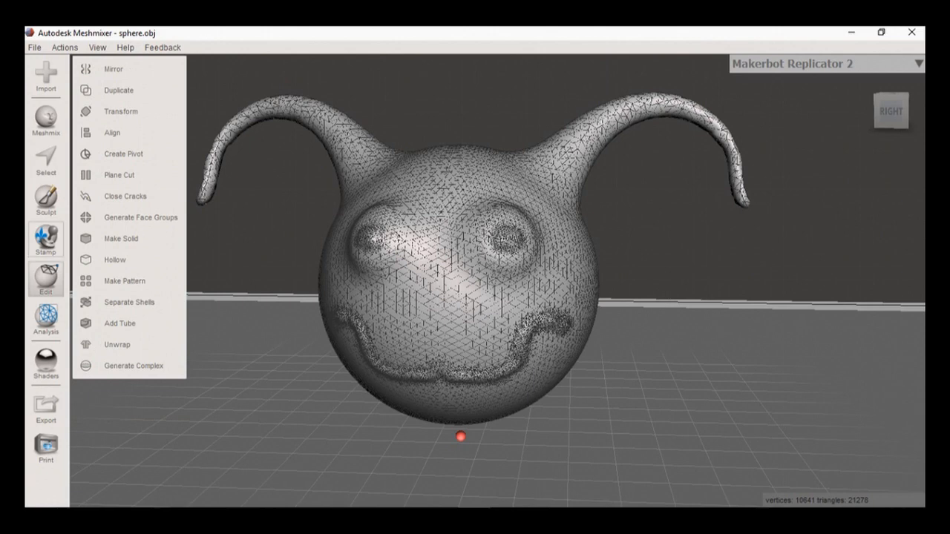
pyautogui.click(46, 160)
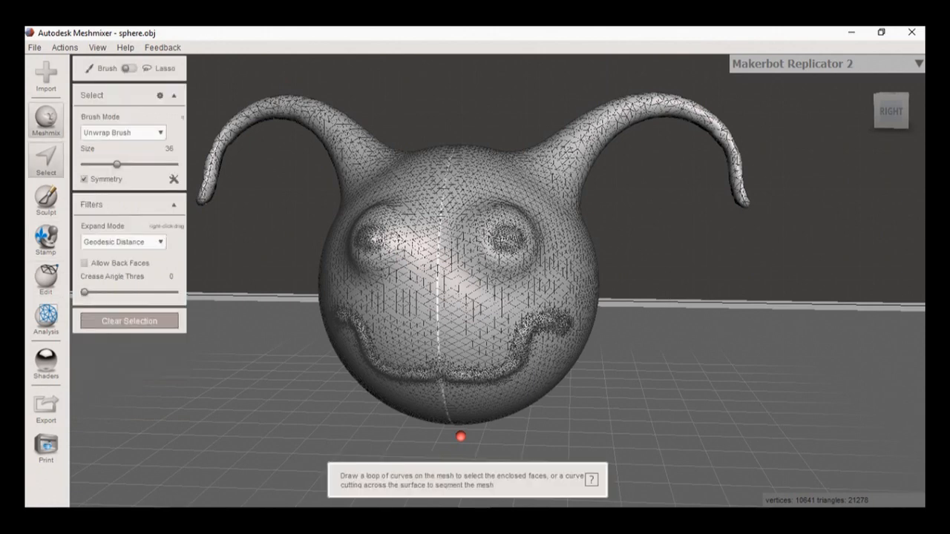
pyautogui.click(46, 120)
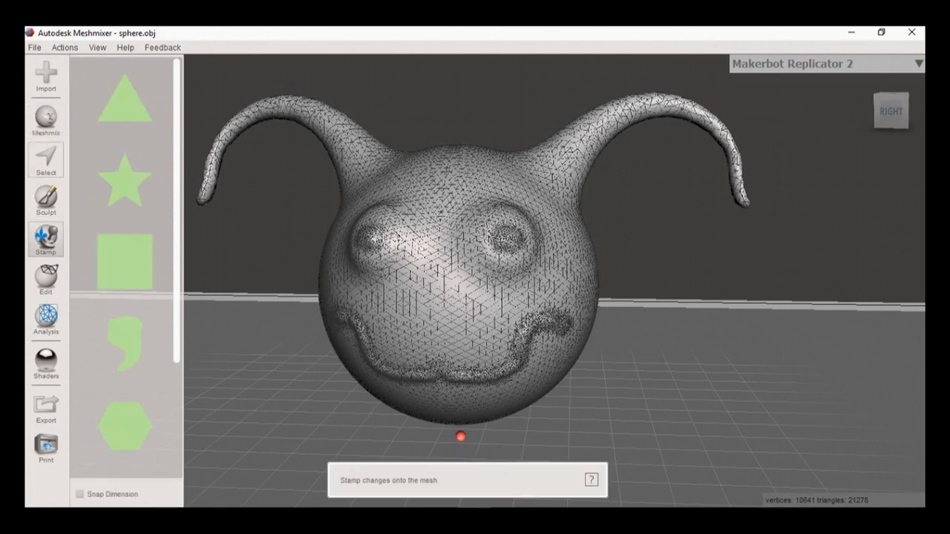
pyautogui.press('s')
pyautogui.click(504, 241)
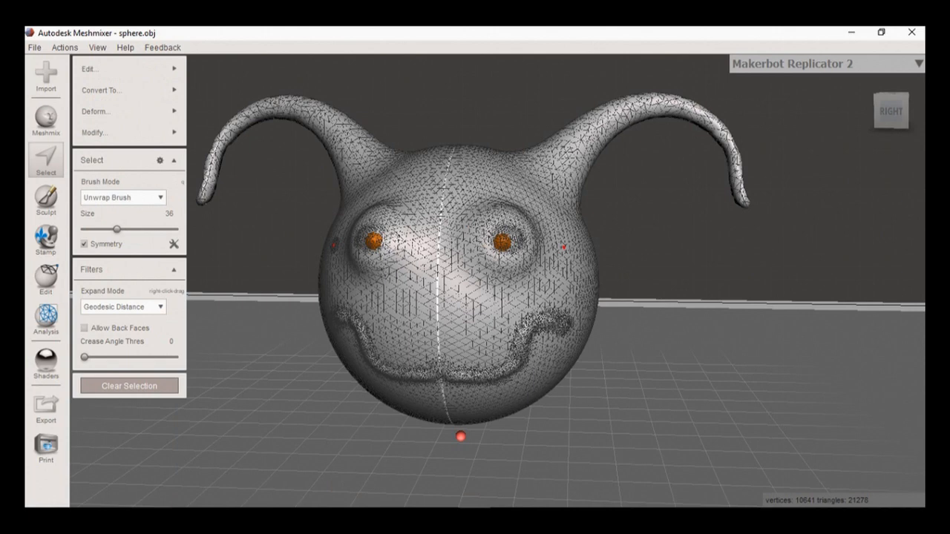
pyautogui.click(95, 132)
pyautogui.click(46, 197)
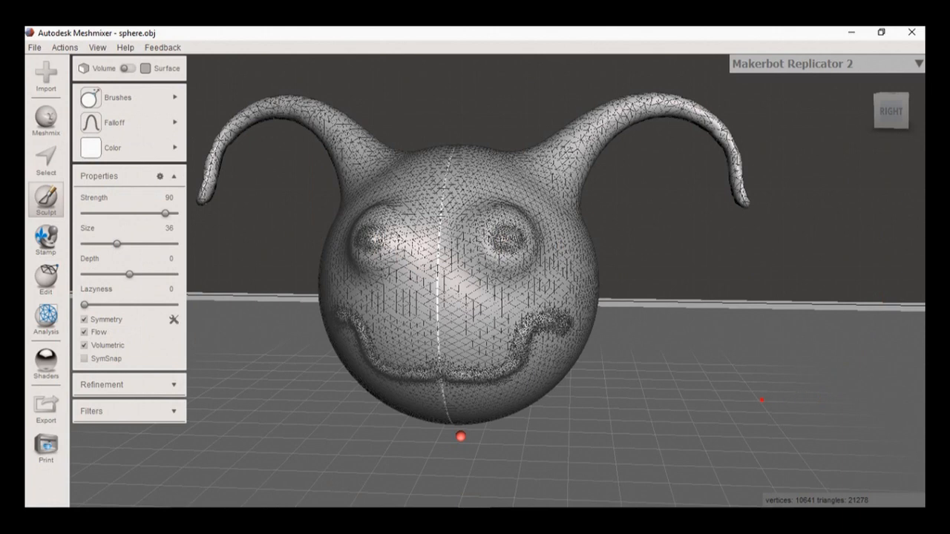
pyautogui.click(102, 385)
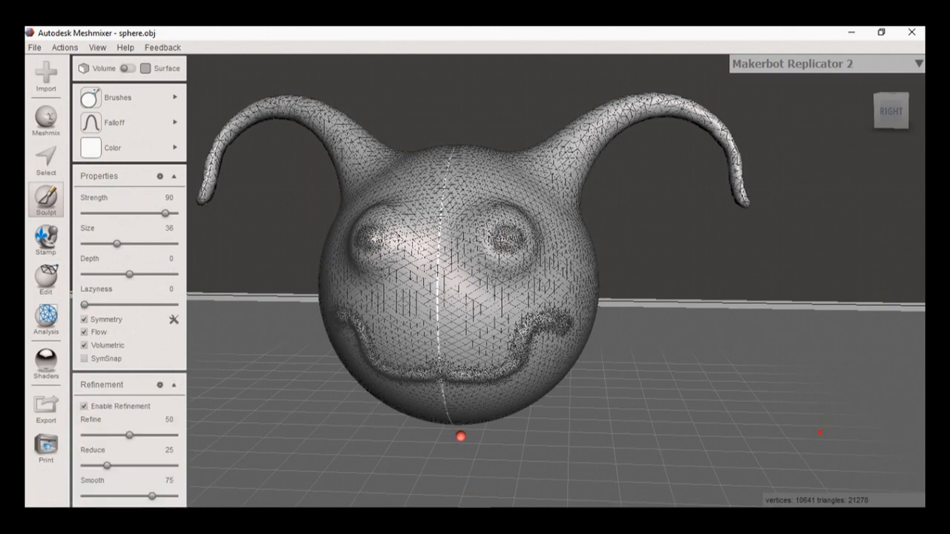
pyautogui.scroll(-3, 821, 425)
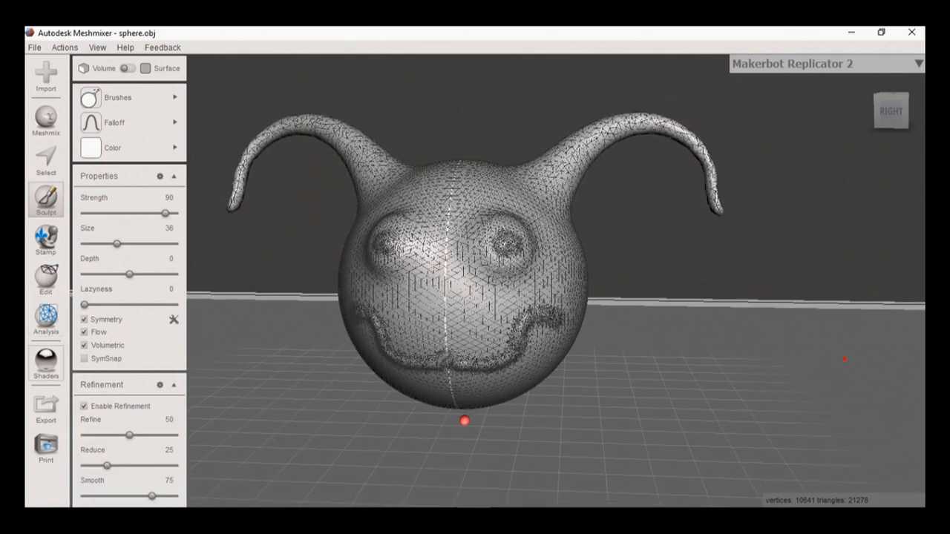
pyautogui.click(46, 277)
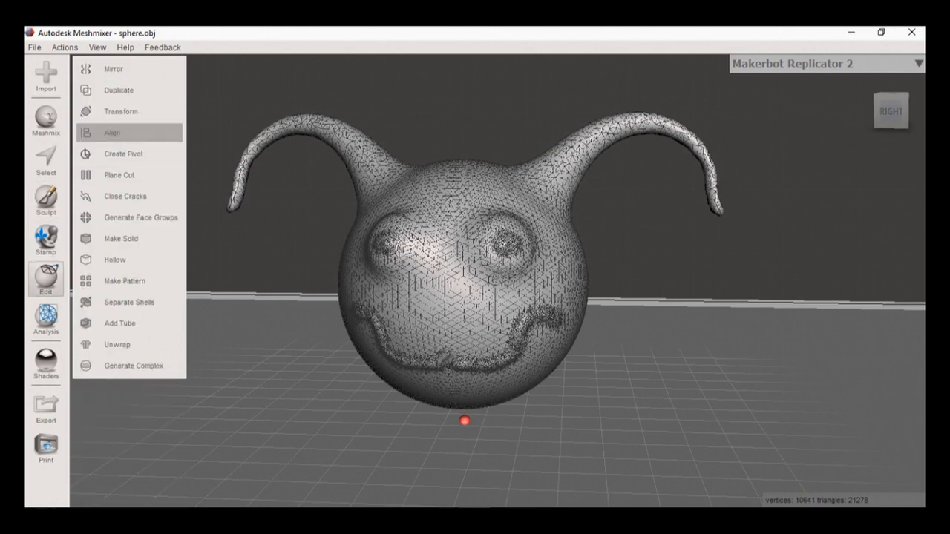
pyautogui.click(46, 237)
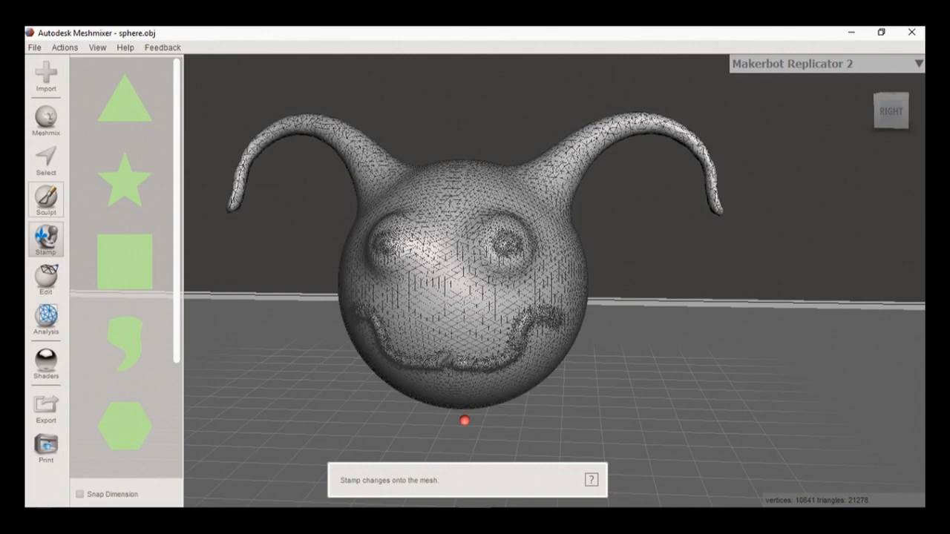
# Step: Simplify the mesh over the eyes and mouth with the Reduce brush at size 72, lowering the strength to 17 for the chin
pyautogui.click(46, 199)
pyautogui.click(119, 98)
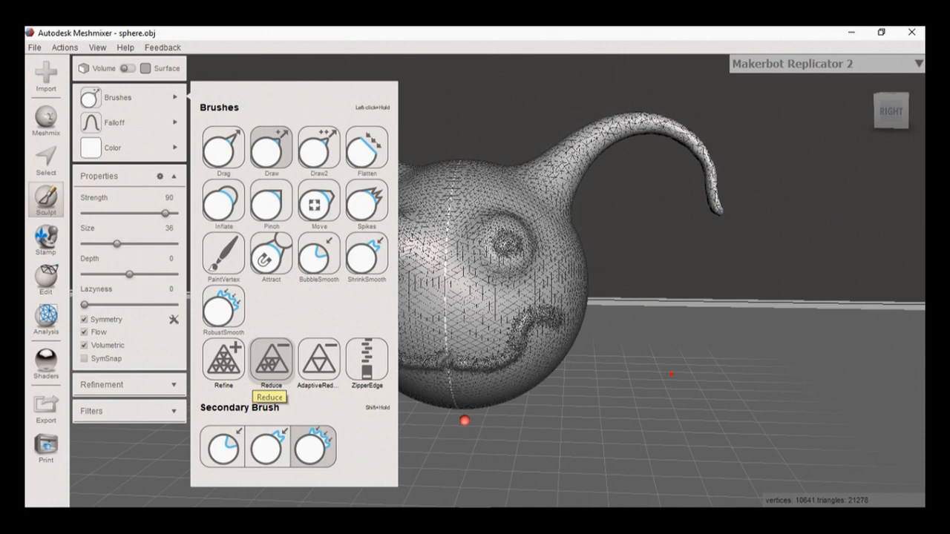
pyautogui.click(271, 360)
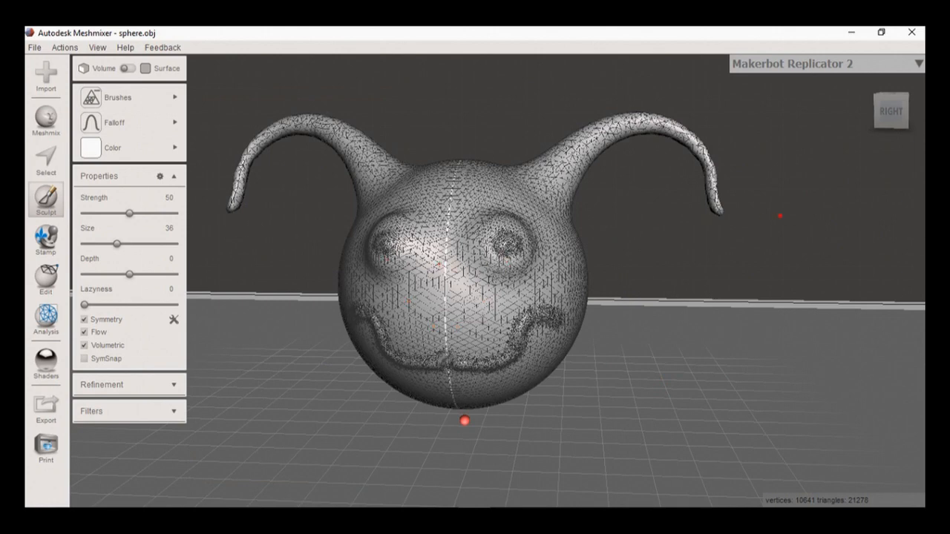
pyautogui.moveTo(127, 244); pyautogui.dragTo(149, 244)
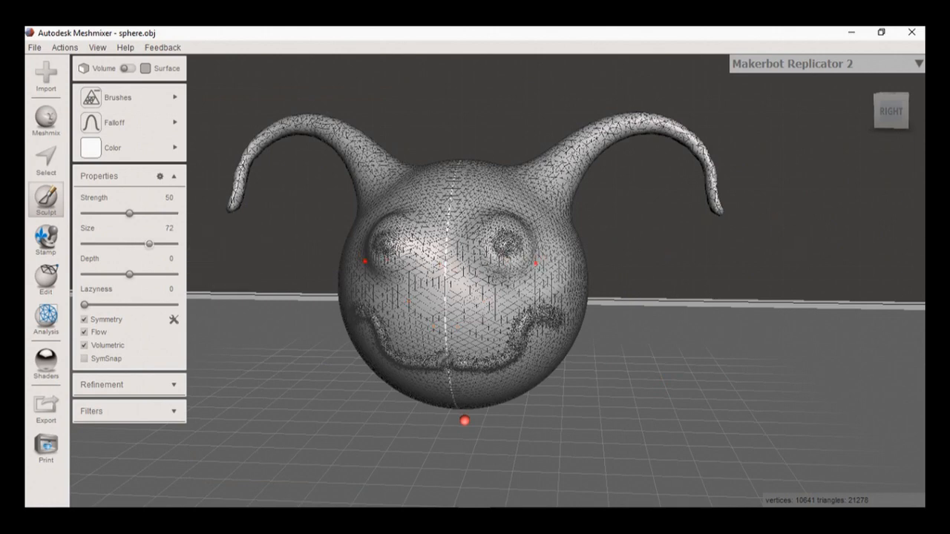
pyautogui.moveTo(503, 253)
pyautogui.mouseDown()
pyautogui.moveTo(506, 264)
pyautogui.moveTo(503, 248)
pyautogui.moveTo(528, 239)
pyautogui.moveTo(523, 277)
pyautogui.mouseUp()
pyautogui.moveTo(549, 322)
pyautogui.mouseDown()
pyautogui.moveTo(515, 357)
pyautogui.moveTo(551, 355)
pyautogui.moveTo(490, 371)
pyautogui.moveTo(503, 360)
pyautogui.mouseUp()
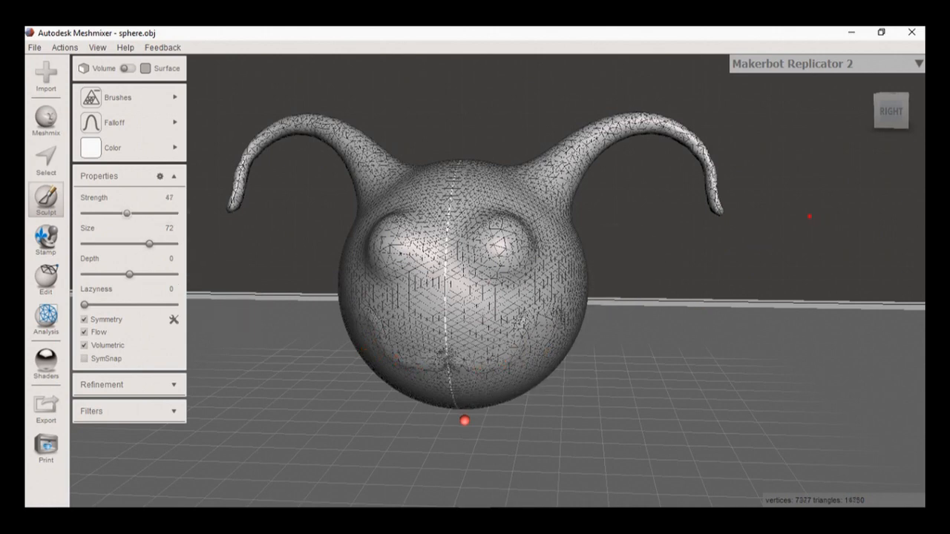
pyautogui.moveTo(107, 214); pyautogui.dragTo(99, 213)
pyautogui.moveTo(426, 375); pyautogui.dragTo(442, 369)
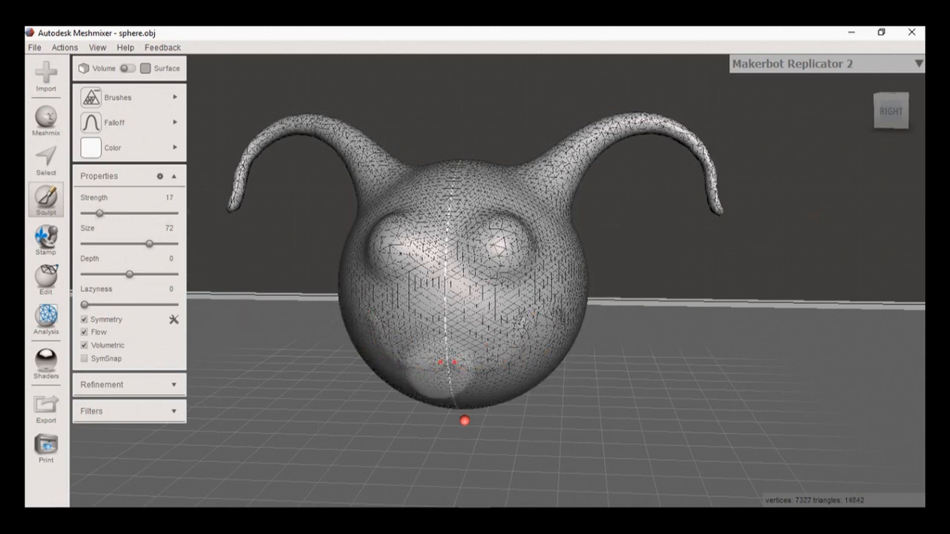
# Step: Smooth the surface around the base of a horn at the back of the head with the RobustSmooth secondary brush
pyautogui.moveTo(710, 315); pyautogui.dragTo(654, 314, button='middle')
pyautogui.moveTo(626, 307)
pyautogui.mouseDown(button='right')
pyautogui.moveTo(592, 324)
pyautogui.moveTo(615, 202)
pyautogui.mouseUp(button='right')
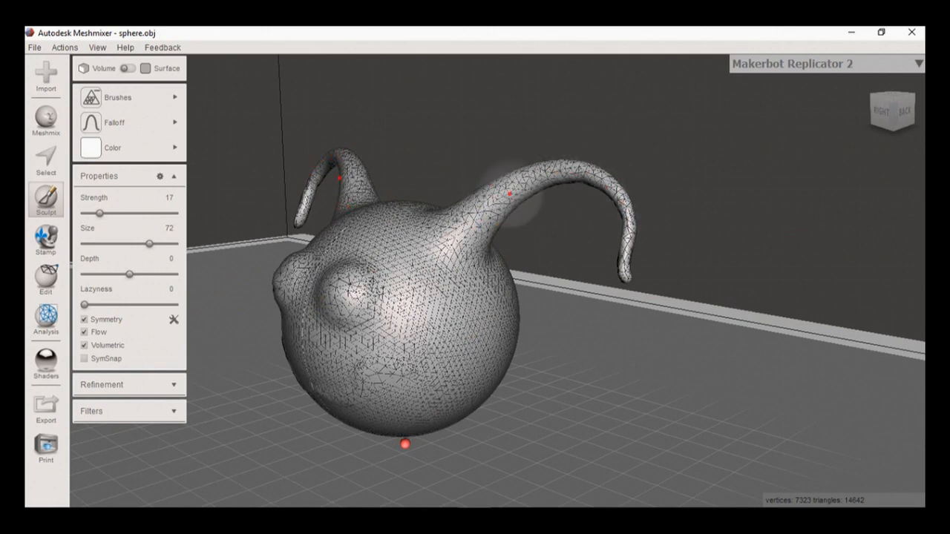
pyautogui.moveTo(630, 218)
pyautogui.mouseDown(button='right')
pyautogui.moveTo(537, 196)
pyautogui.moveTo(547, 181)
pyautogui.moveTo(460, 178)
pyautogui.mouseUp(button='right')
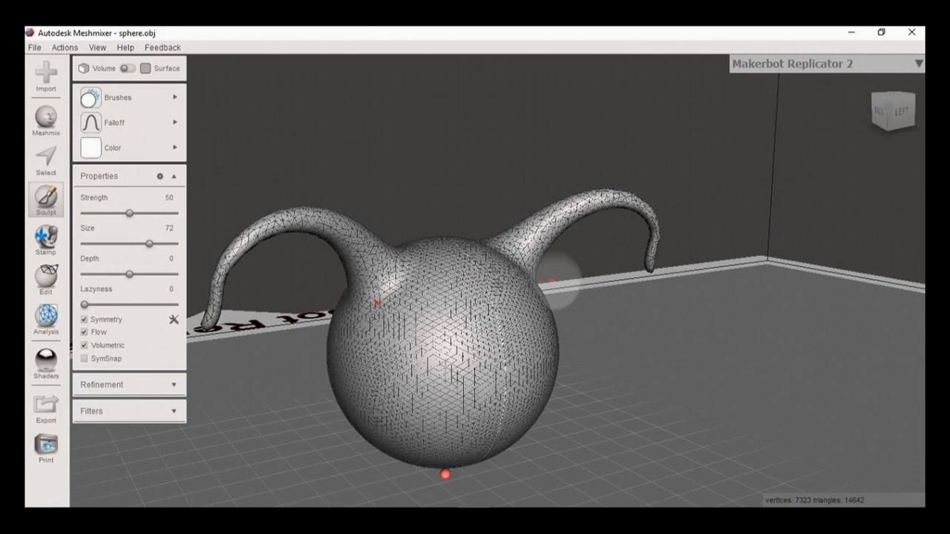
pyautogui.moveTo(551, 281); pyautogui.dragTo(513, 317, button='right')
pyautogui.keyDown('shift'); pyautogui.moveTo(555, 226); pyautogui.dragTo(533, 249); pyautogui.keyUp('shift')
pyautogui.moveTo(482, 279)
pyautogui.mouseDown(button='right')
pyautogui.moveTo(510, 277)
pyautogui.moveTo(478, 287)
pyautogui.mouseUp(button='right')
pyautogui.moveTo(483, 329); pyautogui.dragTo(557, 319, button='right')
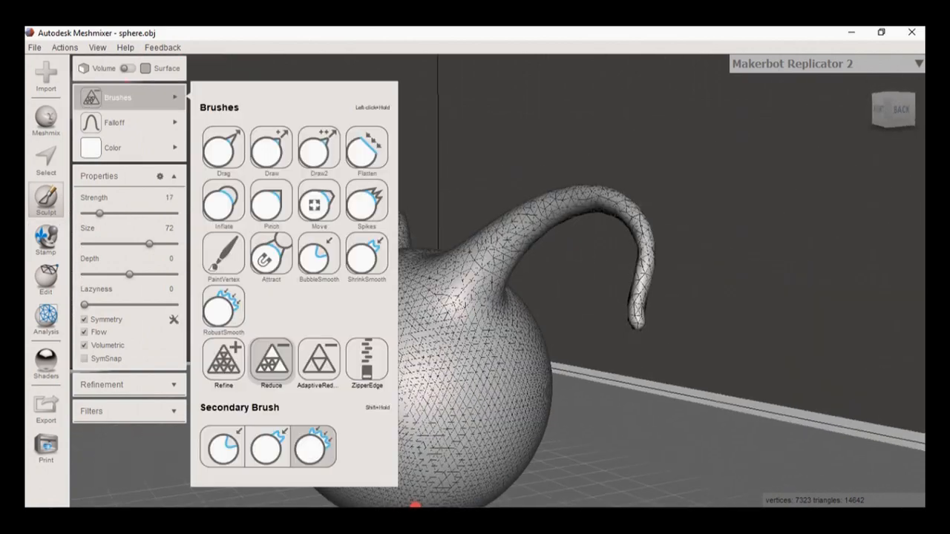
# Step: Add mesh density on the side of the head beside the eye with the Refine brush
pyautogui.moveTo(119, 97)
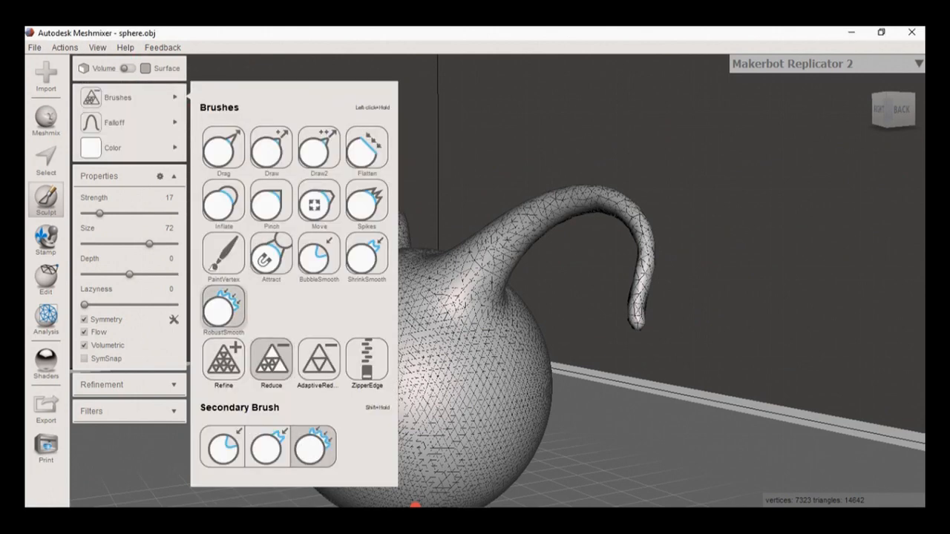
pyautogui.click(222, 360)
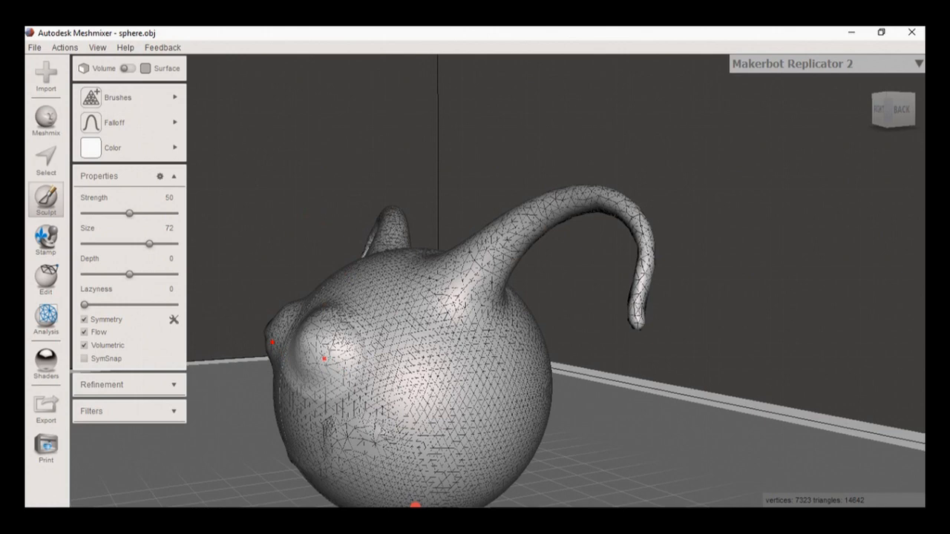
pyautogui.moveTo(127, 98)
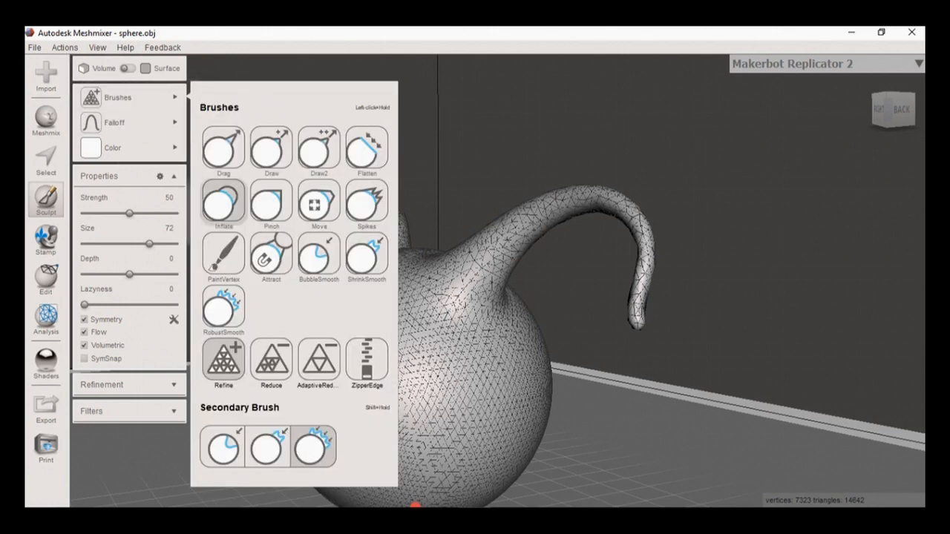
pyautogui.click(444, 358)
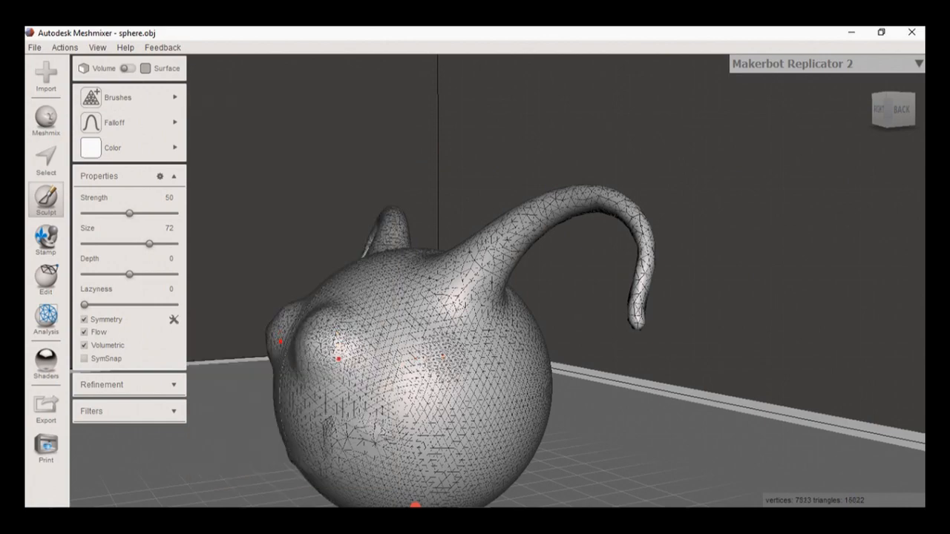
# Step: Refine the mesh over and around both eye bulges with symmetry kept on
pyautogui.moveTo(323, 337)
pyautogui.mouseDown()
pyautogui.moveTo(358, 377)
pyautogui.moveTo(311, 343)
pyautogui.mouseUp()
pyautogui.moveTo(310, 343)
pyautogui.mouseDown(button='right')
pyautogui.moveTo(405, 352)
pyautogui.moveTo(416, 368)
pyautogui.mouseUp(button='right')
pyautogui.moveTo(460, 382); pyautogui.dragTo(443, 372)
pyautogui.moveTo(444, 371); pyautogui.dragTo(493, 381, button='right')
pyautogui.moveTo(515, 403); pyautogui.dragTo(501, 357, button='middle')
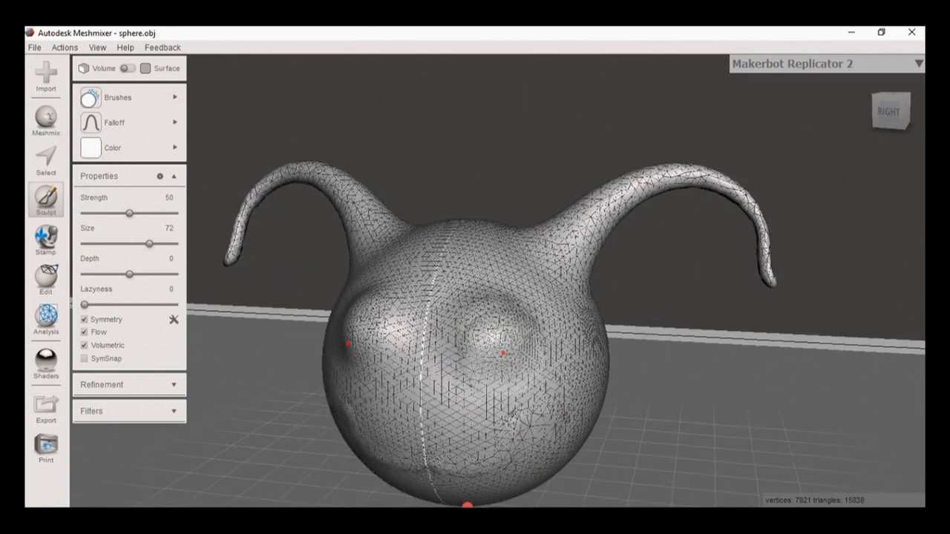
pyautogui.moveTo(500, 357); pyautogui.dragTo(554, 365, button='right')
pyautogui.moveTo(554, 365); pyautogui.dragTo(541, 362, button='middle')
pyautogui.moveTo(488, 301)
pyautogui.mouseDown()
pyautogui.moveTo(507, 333)
pyautogui.moveTo(528, 328)
pyautogui.mouseUp()
# Step: Hide the wireframe and reshape the outer edge of the eyes using the Drag brush with the sharp spike-shaped falloff
pyautogui.click(112, 97)
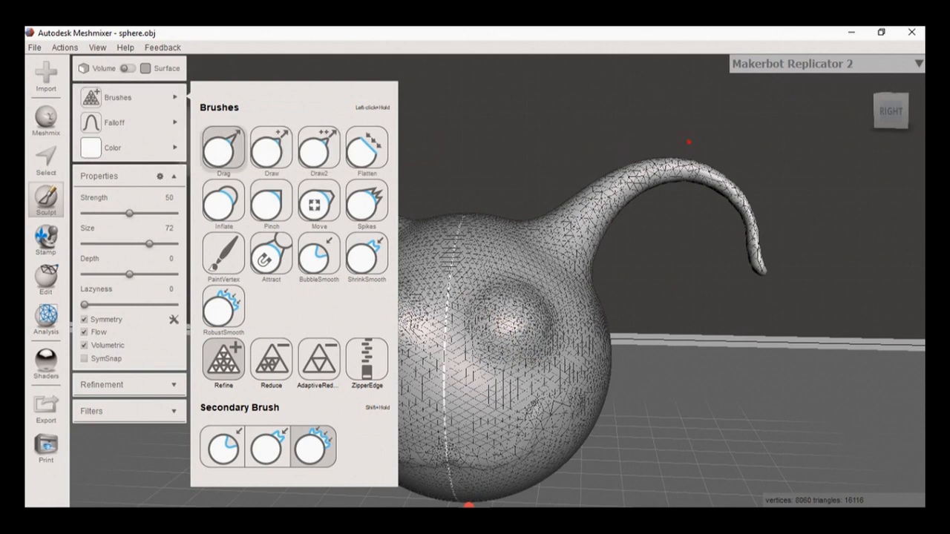
pyautogui.click(223, 148)
pyautogui.click(111, 123)
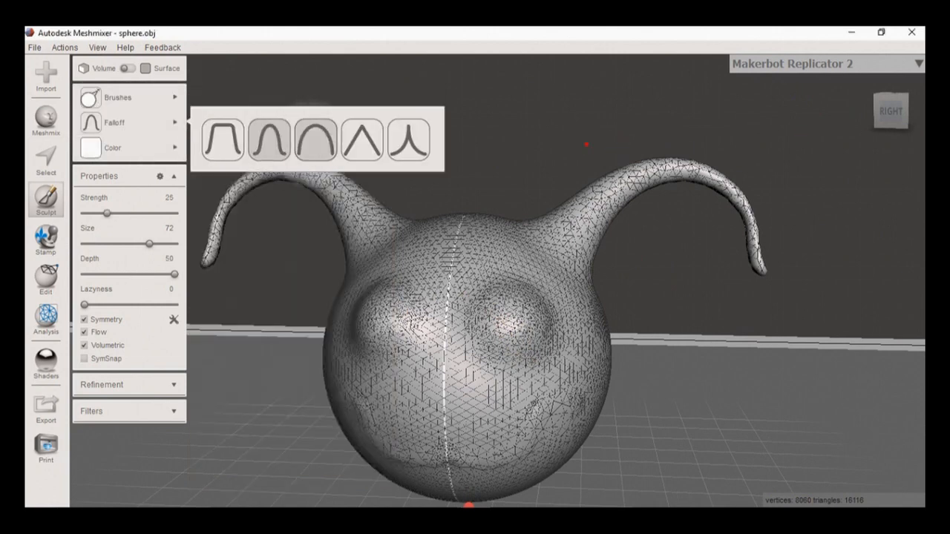
pyautogui.click(408, 140)
pyautogui.moveTo(636, 404)
pyautogui.mouseDown(button='right')
pyautogui.moveTo(604, 339)
pyautogui.moveTo(564, 304)
pyautogui.moveTo(505, 287)
pyautogui.moveTo(516, 290)
pyautogui.mouseUp(button='right')
pyautogui.scroll(4, 556, 307)
pyautogui.moveTo(454, 276); pyautogui.dragTo(490, 265, button='right')
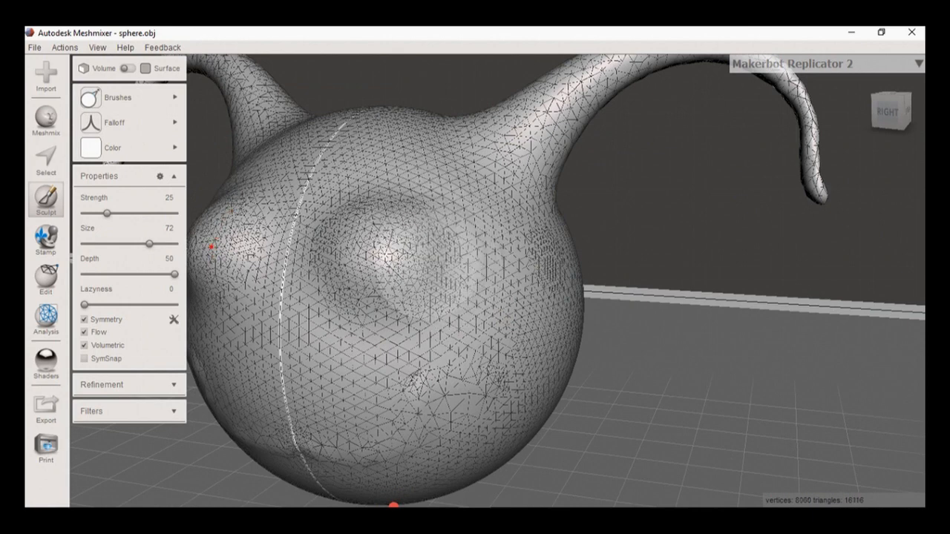
pyautogui.press('w')
pyautogui.moveTo(417, 226)
pyautogui.mouseDown()
pyautogui.moveTo(419, 204)
pyautogui.moveTo(438, 195)
pyautogui.moveTo(471, 272)
pyautogui.moveTo(447, 310)
pyautogui.moveTo(377, 328)
pyautogui.mouseUp()
# Step: Pull the surface of the cheeks, sides of the head and eyes further with the Drag brush
pyautogui.moveTo(543, 346); pyautogui.dragTo(437, 324, button='right')
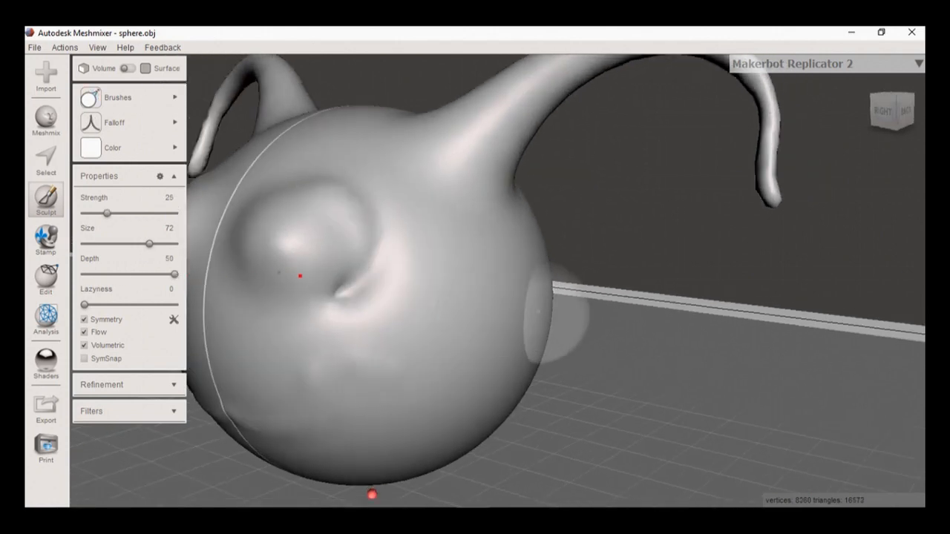
pyautogui.moveTo(505, 342)
pyautogui.mouseDown()
pyautogui.moveTo(475, 310)
pyautogui.moveTo(487, 295)
pyautogui.mouseUp()
pyautogui.moveTo(584, 339); pyautogui.dragTo(407, 282, button='right')
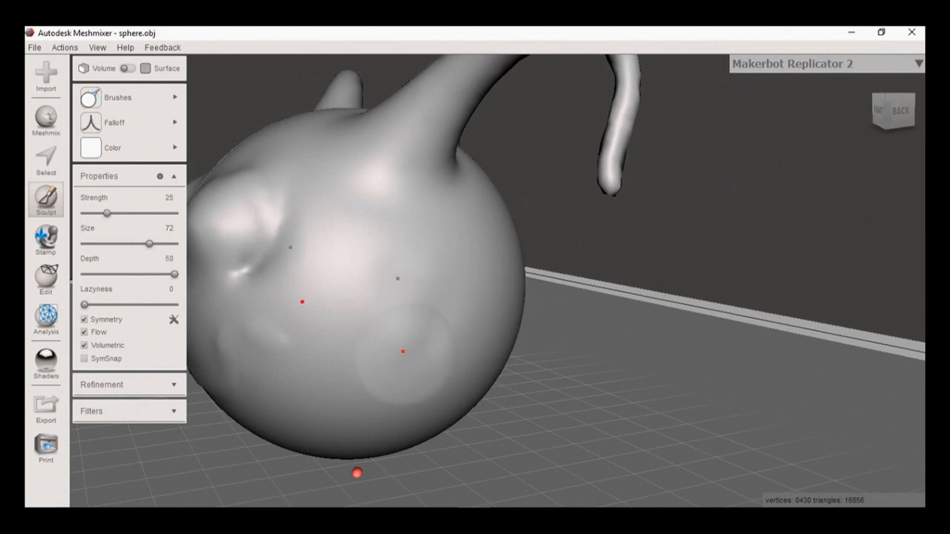
pyautogui.moveTo(377, 283); pyautogui.dragTo(450, 290)
pyautogui.moveTo(450, 343); pyautogui.dragTo(405, 331)
pyautogui.moveTo(301, 288); pyautogui.dragTo(471, 301, button='right')
pyautogui.moveTo(475, 303); pyautogui.dragTo(430, 231)
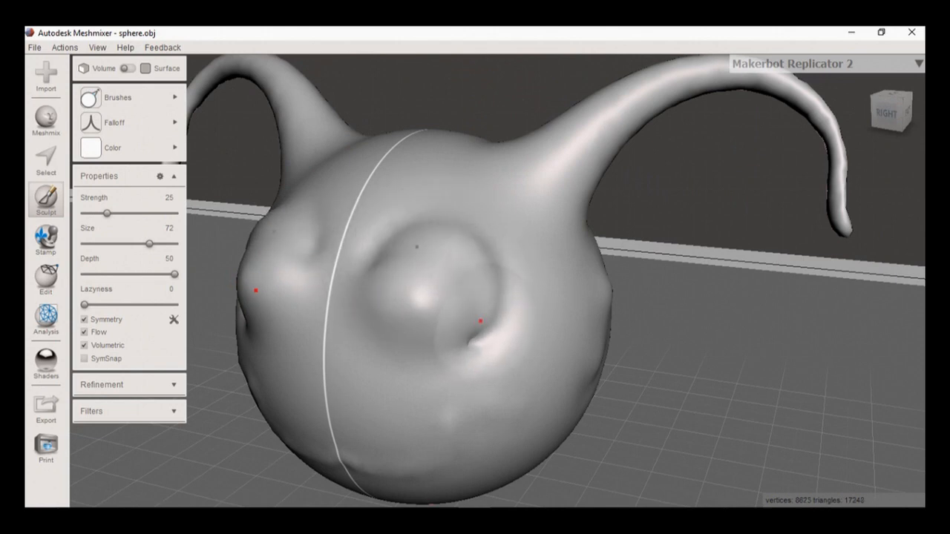
pyautogui.moveTo(509, 279)
pyautogui.mouseDown(button='right')
pyautogui.moveTo(439, 268)
pyautogui.moveTo(354, 206)
pyautogui.moveTo(431, 238)
pyautogui.moveTo(545, 259)
pyautogui.moveTo(547, 328)
pyautogui.mouseUp(button='right')
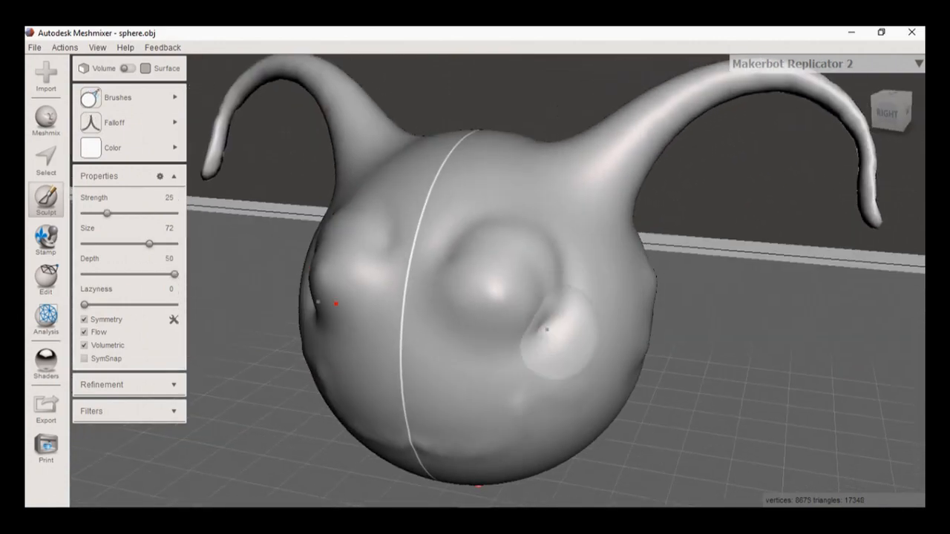
# Step: Set the sculpting brush colour to magenta
pyautogui.click(104, 148)
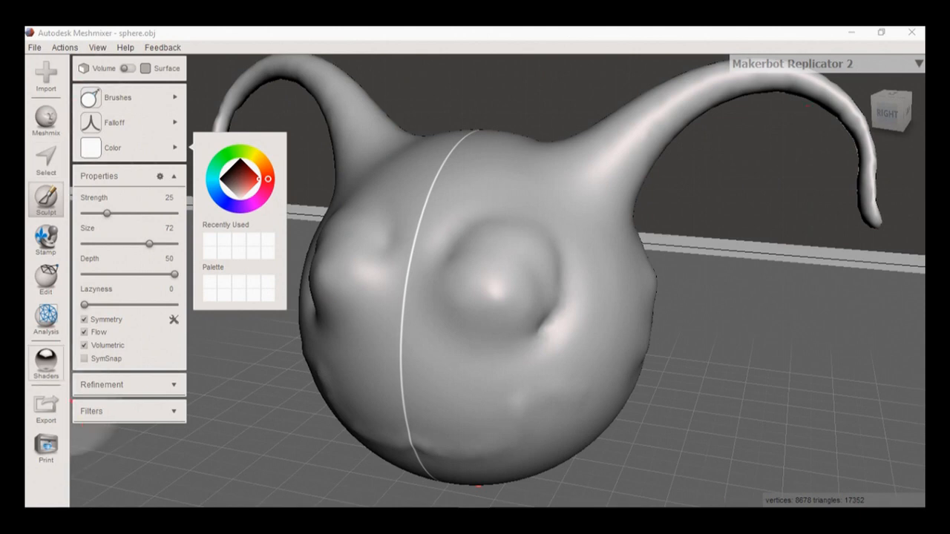
pyautogui.click(113, 148)
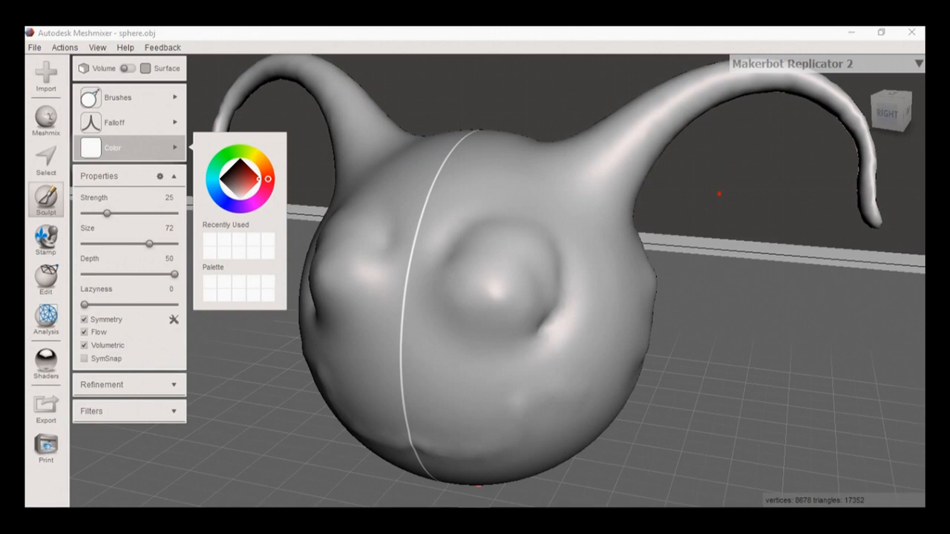
pyautogui.moveTo(268, 183)
pyautogui.mouseDown()
pyautogui.moveTo(266, 169)
pyautogui.moveTo(253, 204)
pyautogui.mouseUp()
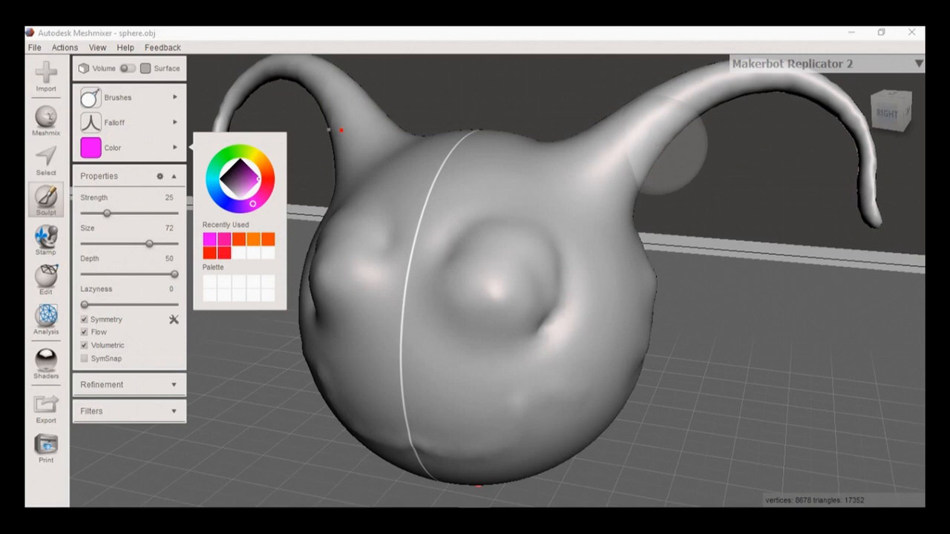
# Step: Swell both eyes into rounder bulges using the Inflate brush with the wide rounded falloff at strength 50 and size 72
pyautogui.moveTo(732, 195)
pyautogui.mouseDown(button='right')
pyautogui.moveTo(720, 230)
pyautogui.moveTo(678, 239)
pyautogui.mouseUp(button='right')
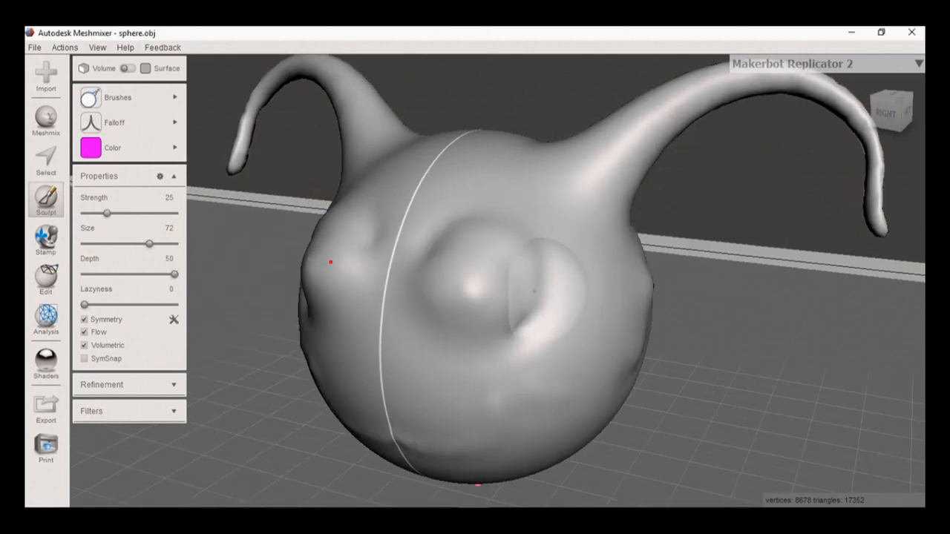
pyautogui.moveTo(134, 98)
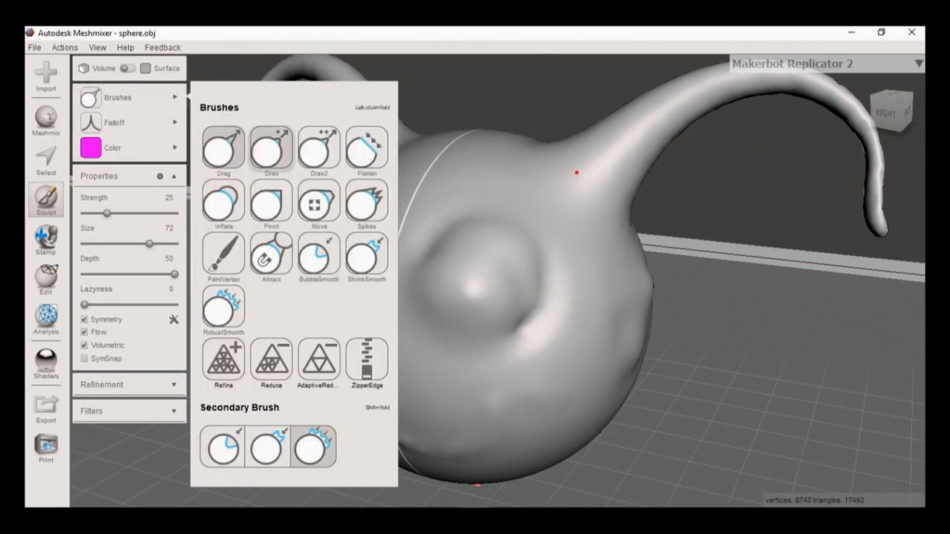
pyautogui.click(223, 202)
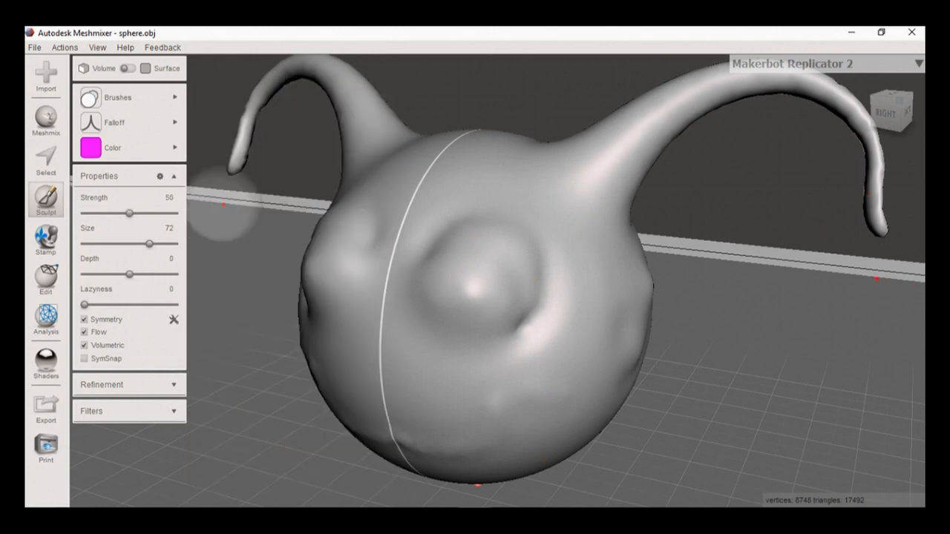
pyautogui.moveTo(119, 122)
pyautogui.click(316, 140)
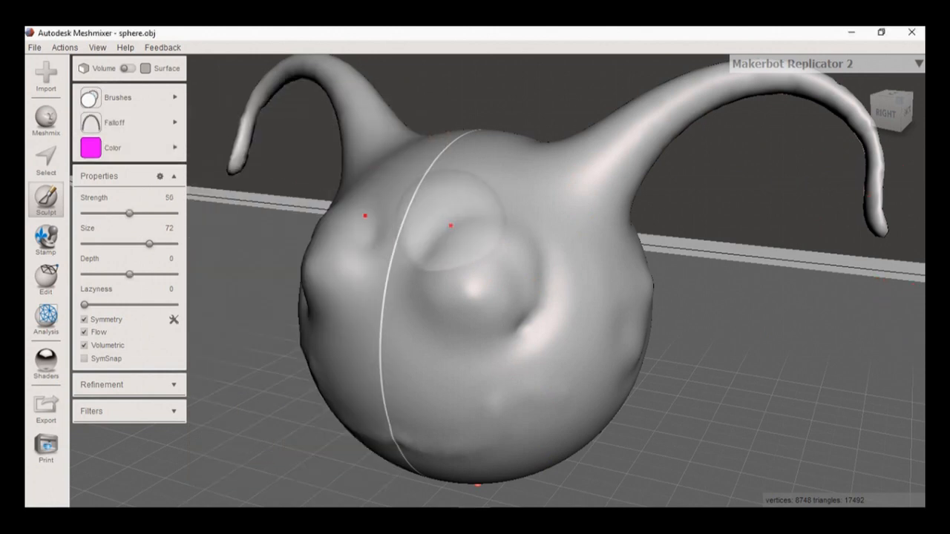
pyautogui.moveTo(483, 297)
pyautogui.mouseDown()
pyautogui.moveTo(513, 291)
pyautogui.moveTo(503, 299)
pyautogui.moveTo(501, 282)
pyautogui.moveTo(473, 288)
pyautogui.mouseUp()
pyautogui.press('space')
pyautogui.press('space')
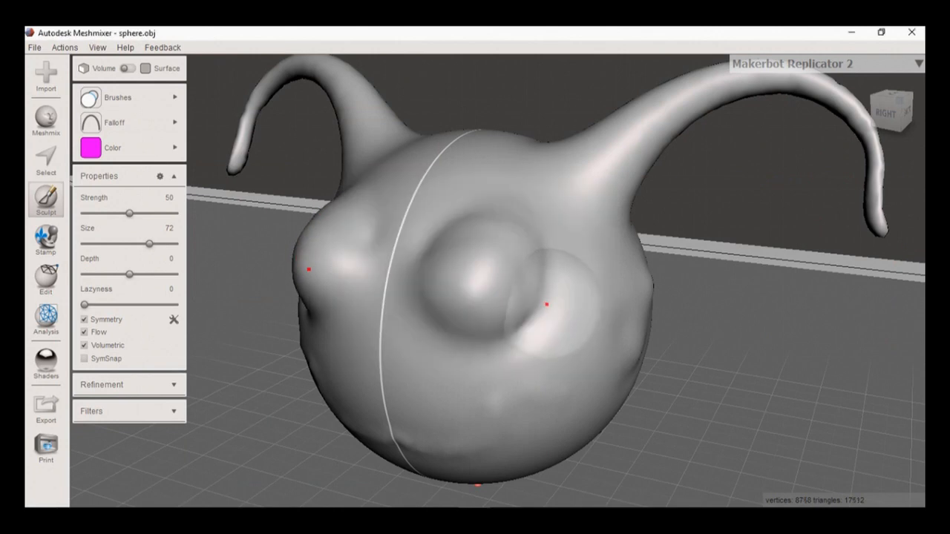
pyautogui.moveTo(490, 313)
pyautogui.mouseDown()
pyautogui.moveTo(536, 292)
pyautogui.moveTo(475, 312)
pyautogui.moveTo(445, 297)
pyautogui.mouseUp()
pyautogui.moveTo(445, 297)
pyautogui.mouseDown(button='right')
pyautogui.moveTo(569, 314)
pyautogui.moveTo(349, 248)
pyautogui.mouseUp(button='right')
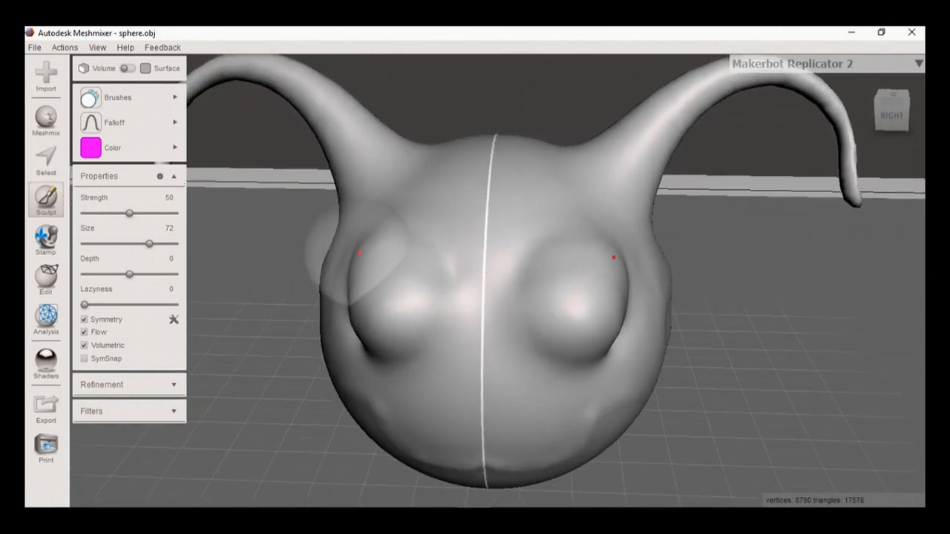
# Step: Darken the brush colour to purple and brush over the eyes again to shape them further
pyautogui.click(133, 147)
pyautogui.moveTo(258, 179); pyautogui.dragTo(245, 191)
pyautogui.moveTo(544, 295)
pyautogui.mouseDown()
pyautogui.moveTo(551, 325)
pyautogui.moveTo(619, 275)
pyautogui.moveTo(598, 278)
pyautogui.mouseUp()
pyautogui.moveTo(598, 277); pyautogui.dragTo(476, 275, button='right')
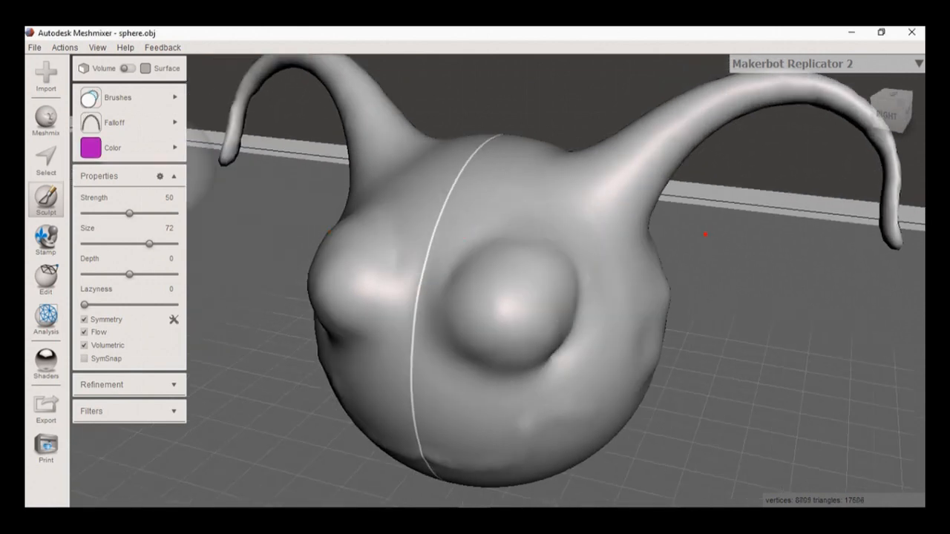
# Step: Paint a purple band above, beside and below both eyes with the PaintVertex brush at strength 100 and size 72
pyautogui.press('space')
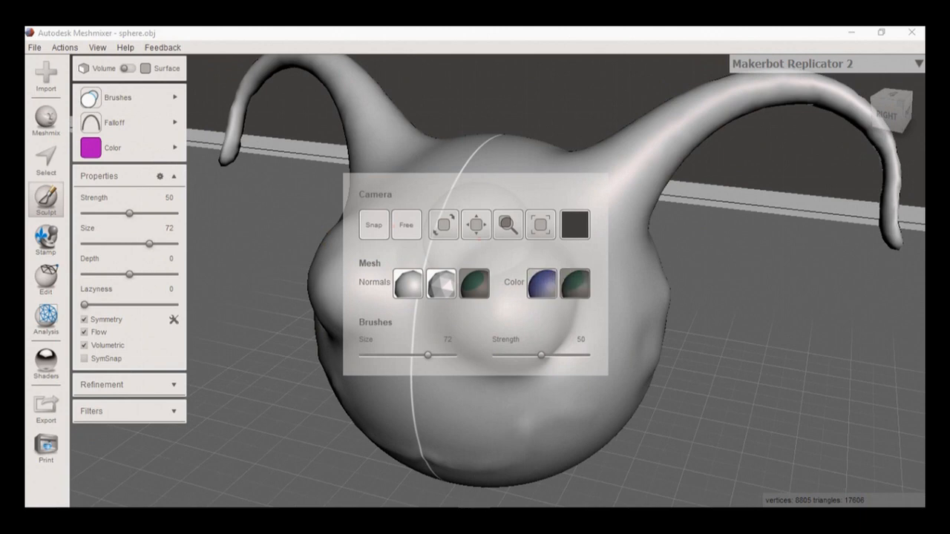
pyautogui.moveTo(126, 148)
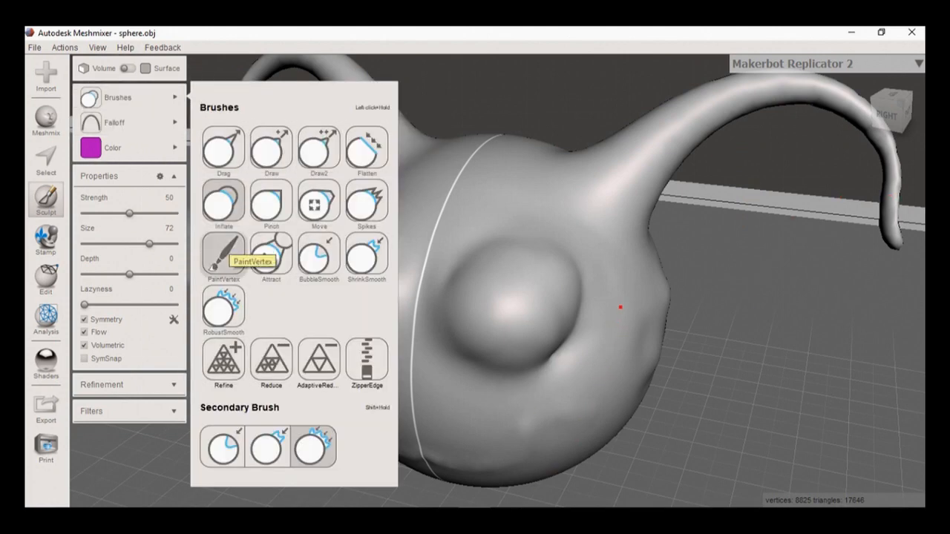
pyautogui.click(222, 253)
pyautogui.moveTo(587, 238)
pyautogui.mouseDown()
pyautogui.moveTo(571, 274)
pyautogui.moveTo(512, 312)
pyautogui.mouseUp()
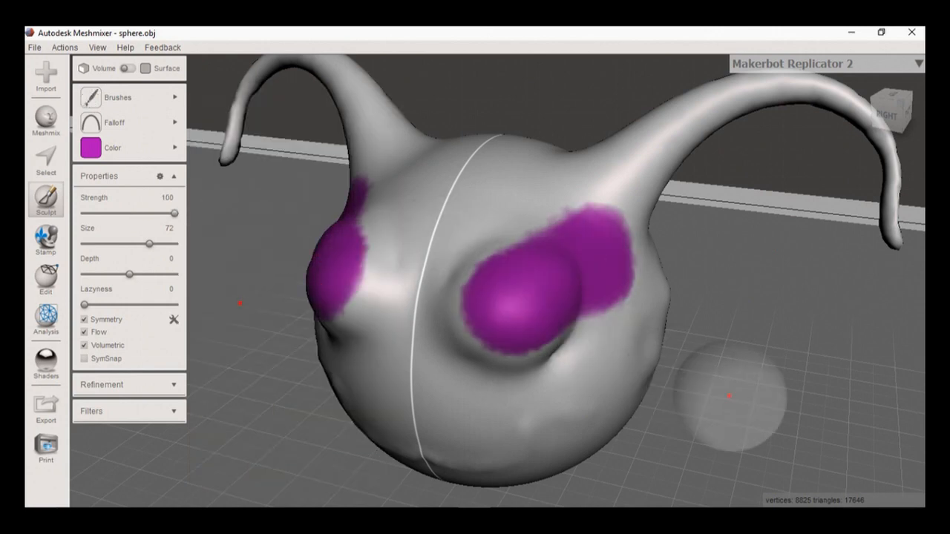
pyautogui.hotkey('ctrl', 'z')
pyautogui.moveTo(598, 290)
pyautogui.mouseDown(button='right')
pyautogui.moveTo(607, 290)
pyautogui.moveTo(511, 277)
pyautogui.mouseUp(button='right')
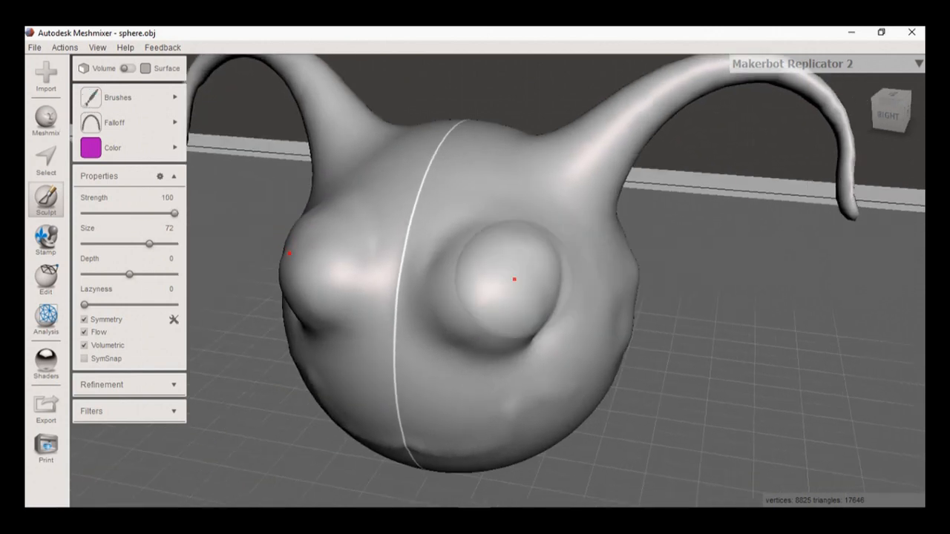
pyautogui.moveTo(490, 198)
pyautogui.mouseDown()
pyautogui.moveTo(523, 186)
pyautogui.moveTo(575, 230)
pyautogui.moveTo(600, 269)
pyautogui.moveTo(598, 320)
pyautogui.moveTo(563, 358)
pyautogui.moveTo(492, 388)
pyautogui.moveTo(432, 385)
pyautogui.mouseUp()
# Step: Lower the brush strength to 8 and paint the area between the two eyes purple
pyautogui.click(112, 147)
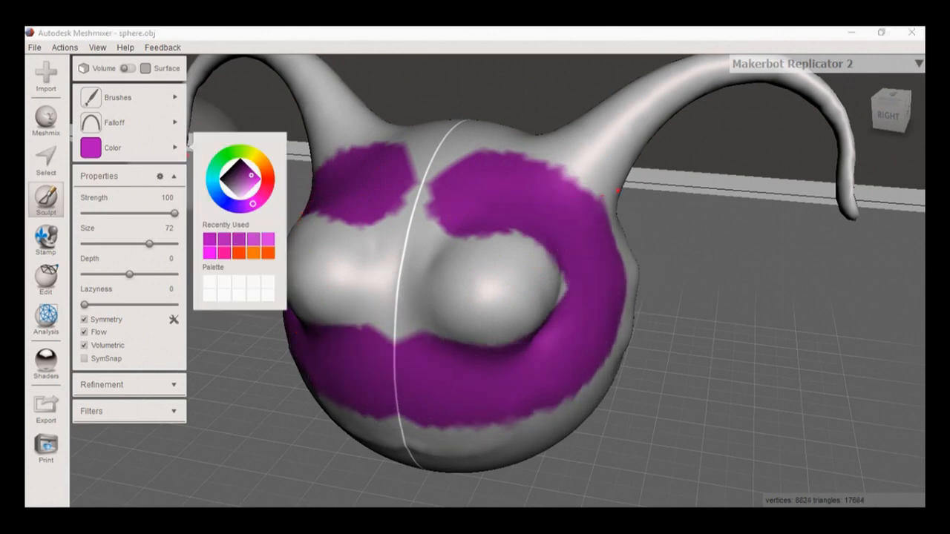
pyautogui.click(136, 214)
pyautogui.moveTo(124, 214); pyautogui.dragTo(118, 214)
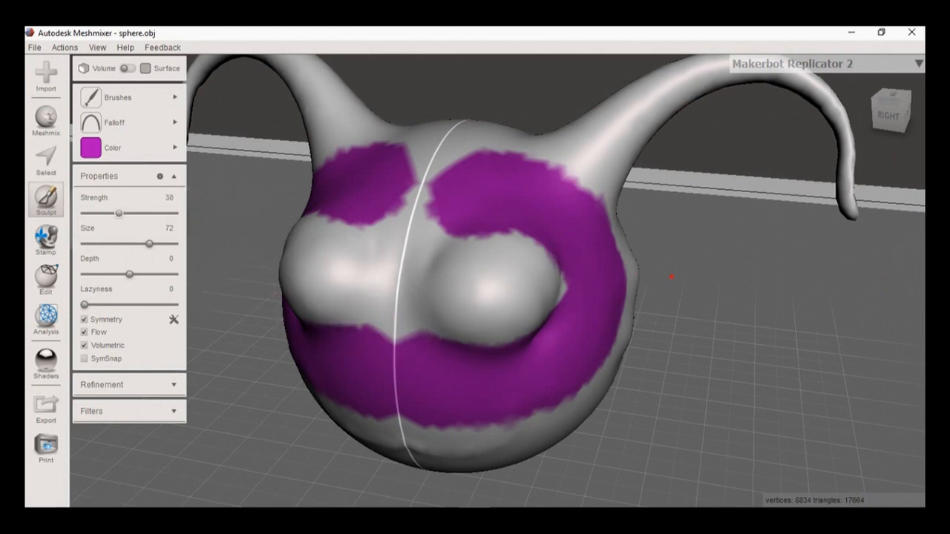
pyautogui.moveTo(386, 319)
pyautogui.mouseDown()
pyautogui.moveTo(381, 297)
pyautogui.moveTo(434, 206)
pyautogui.mouseUp()
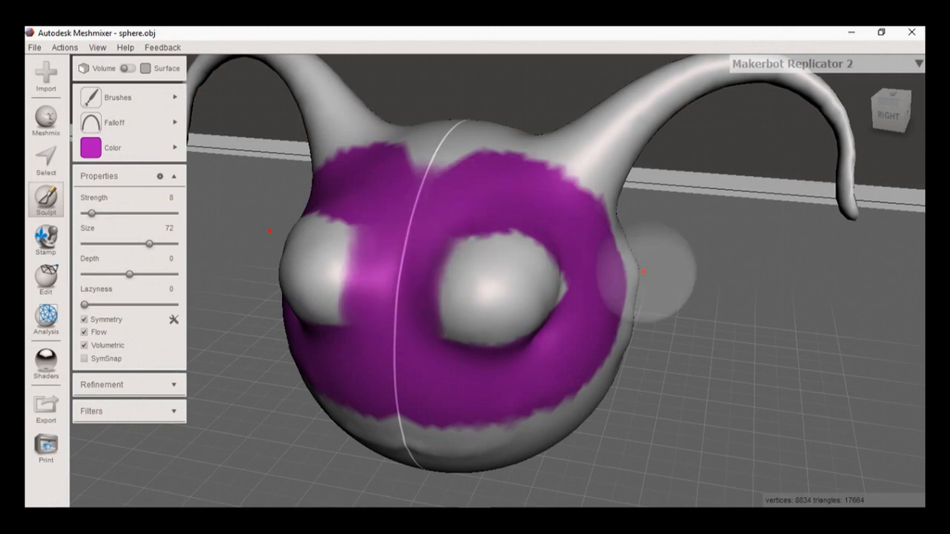
# Step: Lighten the brush colour to white and paint over both eyes at strength 8
pyautogui.moveTo(651, 274); pyautogui.dragTo(569, 232, button='middle')
pyautogui.press('shift')
pyautogui.moveTo(452, 249); pyautogui.dragTo(513, 256, button='right')
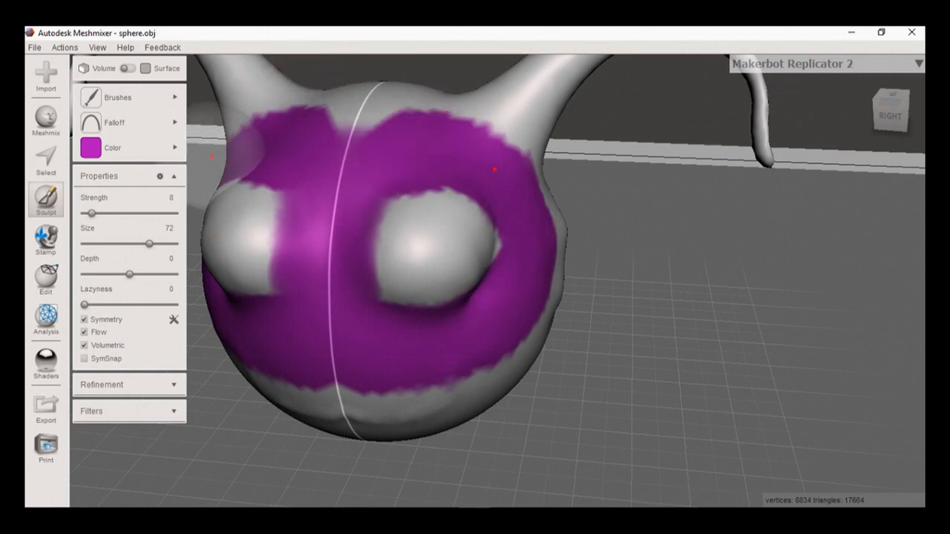
pyautogui.click(119, 148)
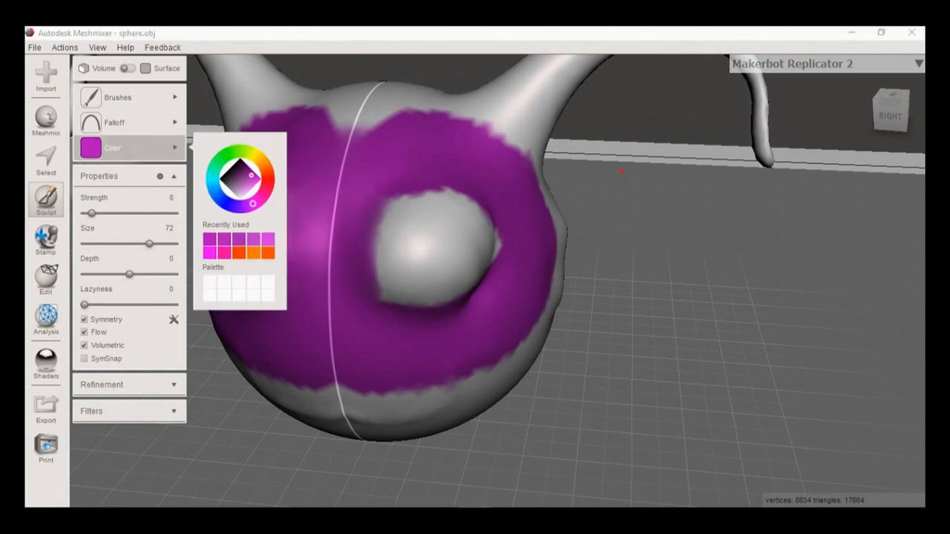
pyautogui.moveTo(249, 186); pyautogui.dragTo(242, 194)
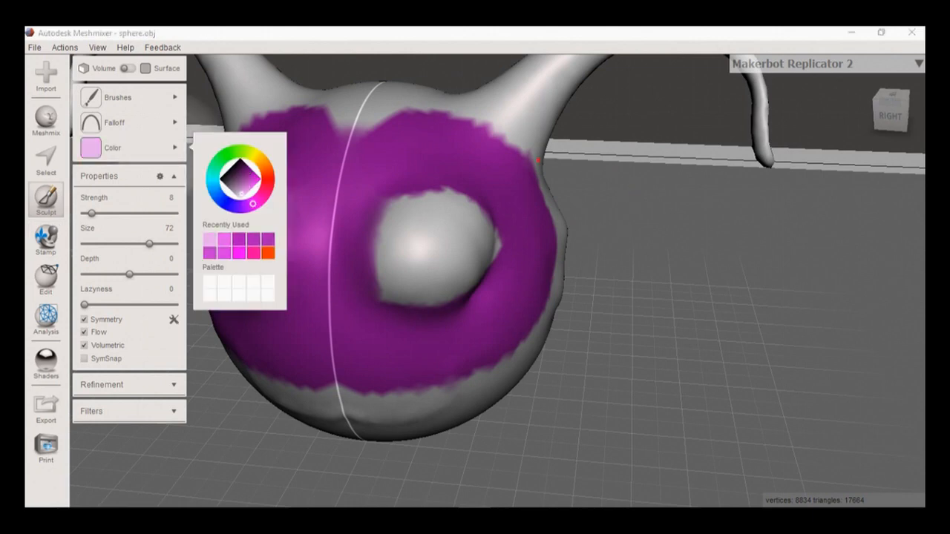
pyautogui.click(237, 195)
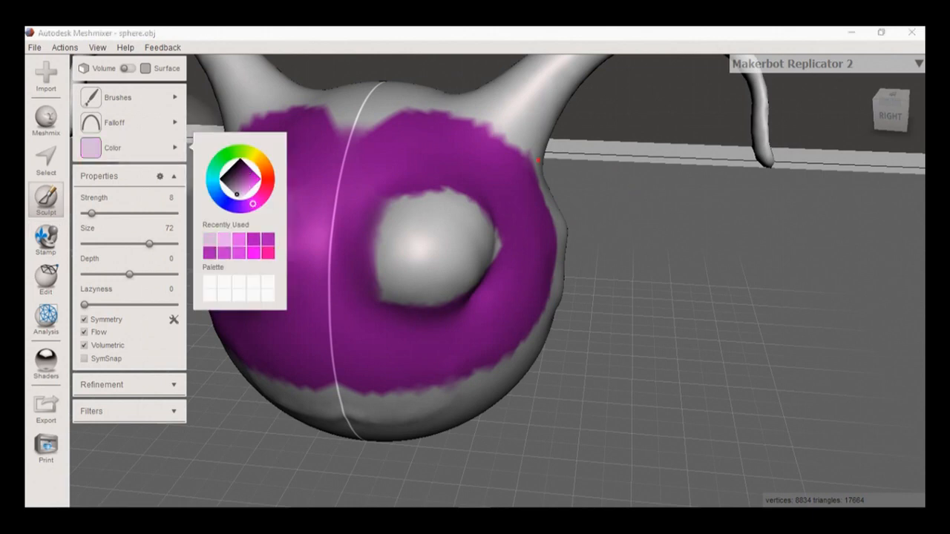
pyautogui.moveTo(237, 195); pyautogui.dragTo(236, 194)
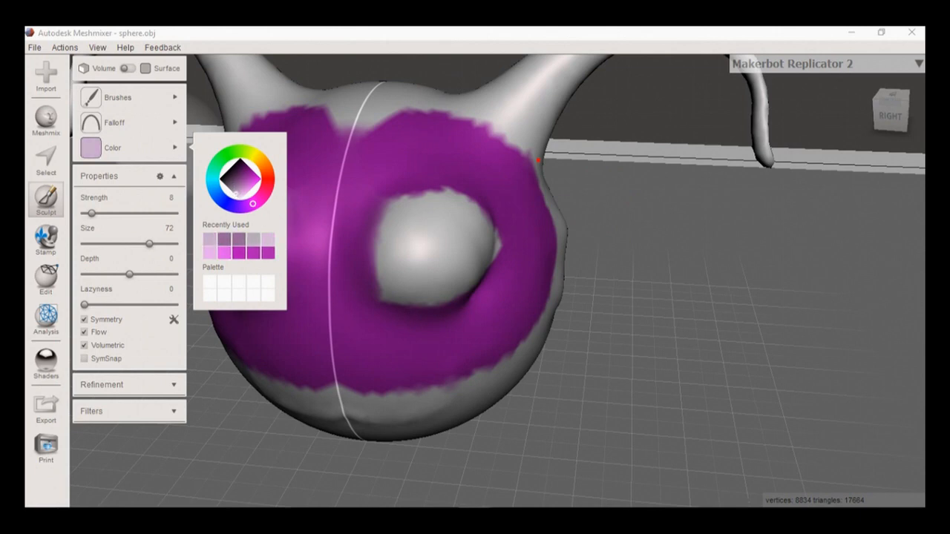
pyautogui.moveTo(252, 204); pyautogui.dragTo(253, 154)
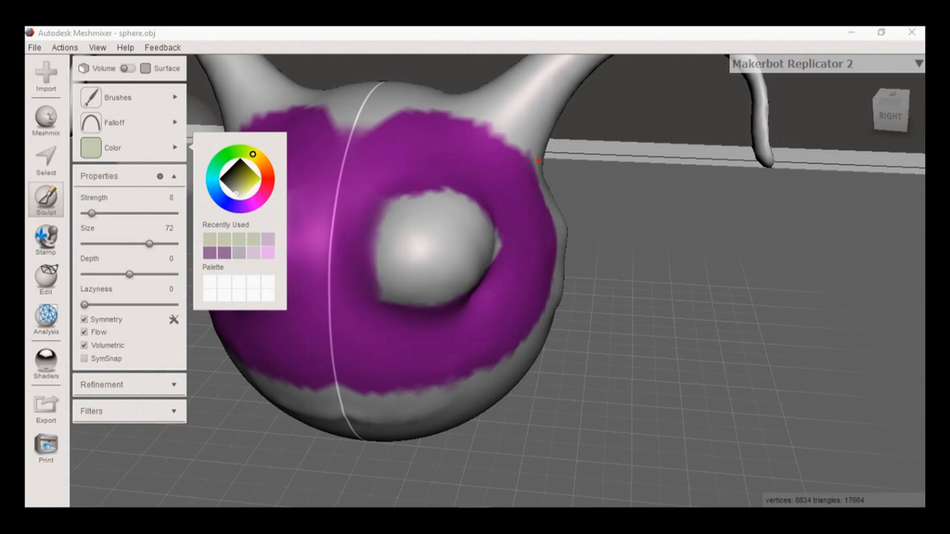
pyautogui.moveTo(234, 192); pyautogui.dragTo(238, 199)
pyautogui.moveTo(431, 255)
pyautogui.mouseDown()
pyautogui.moveTo(416, 239)
pyautogui.moveTo(450, 263)
pyautogui.moveTo(420, 214)
pyautogui.moveTo(456, 261)
pyautogui.moveTo(423, 257)
pyautogui.moveTo(431, 233)
pyautogui.moveTo(471, 248)
pyautogui.mouseUp()
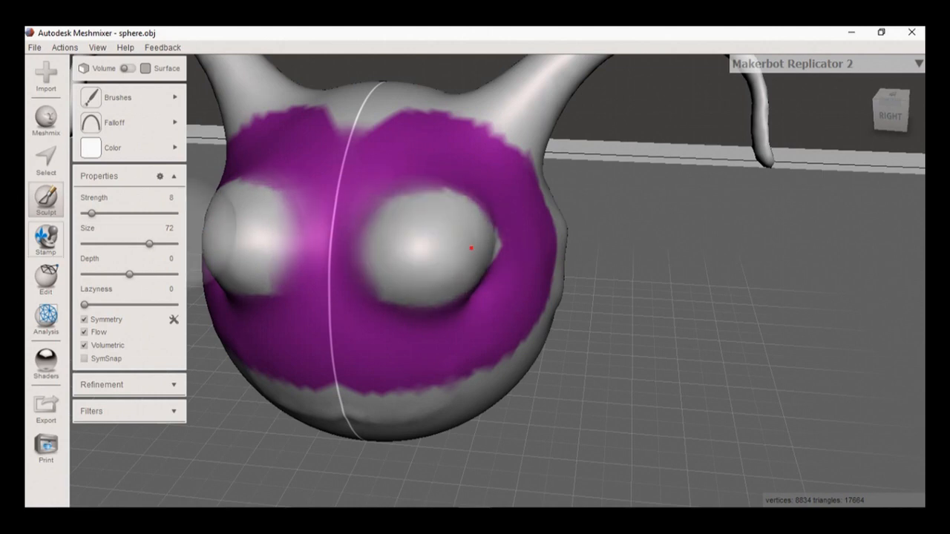
# Step: Set the brush colour to bright green and paint both eyeballs at strength 8 and size 72
pyautogui.click(104, 147)
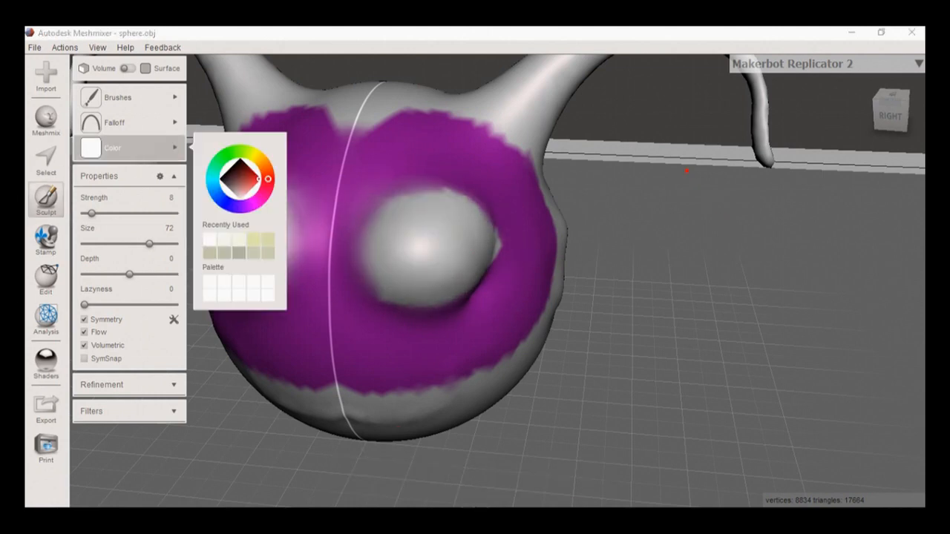
pyautogui.click(210, 239)
pyautogui.moveTo(420, 242)
pyautogui.mouseDown()
pyautogui.moveTo(420, 263)
pyautogui.moveTo(407, 216)
pyautogui.moveTo(482, 231)
pyautogui.moveTo(457, 260)
pyautogui.mouseUp()
# Step: Paint a near-black pupil in the centre of each green eye with brush strength 34 and size 41
pyautogui.click(113, 148)
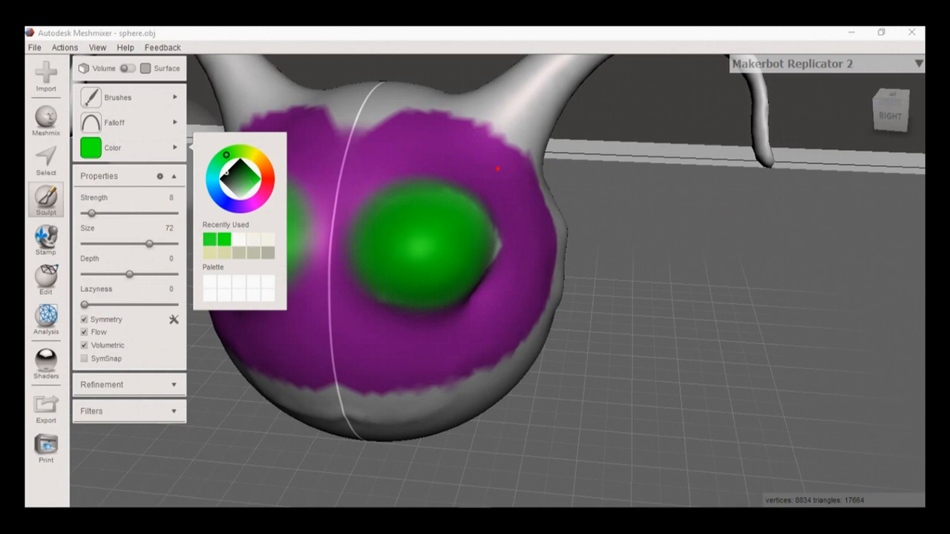
pyautogui.click(227, 173)
pyautogui.moveTo(91, 214); pyautogui.dragTo(85, 213)
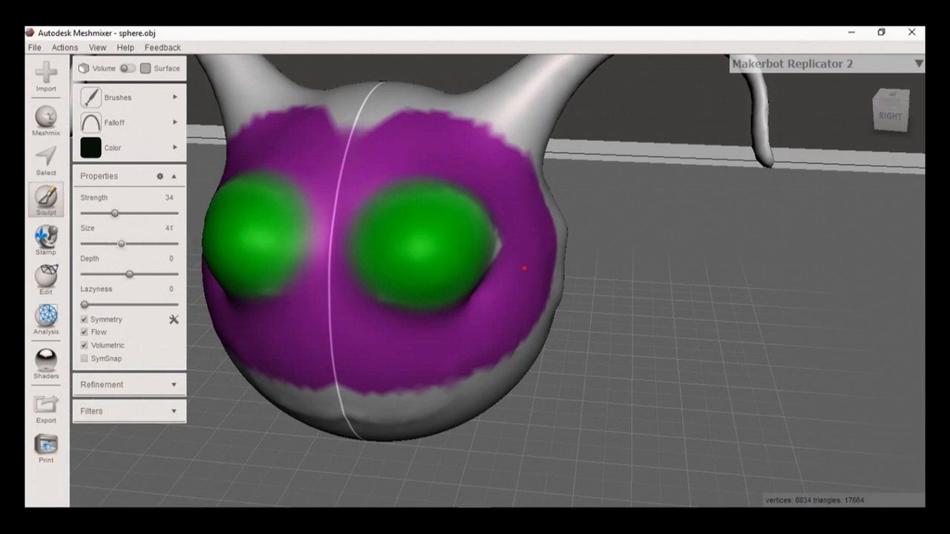
pyautogui.moveTo(392, 244)
pyautogui.mouseDown()
pyautogui.moveTo(431, 250)
pyautogui.moveTo(420, 243)
pyautogui.mouseUp()
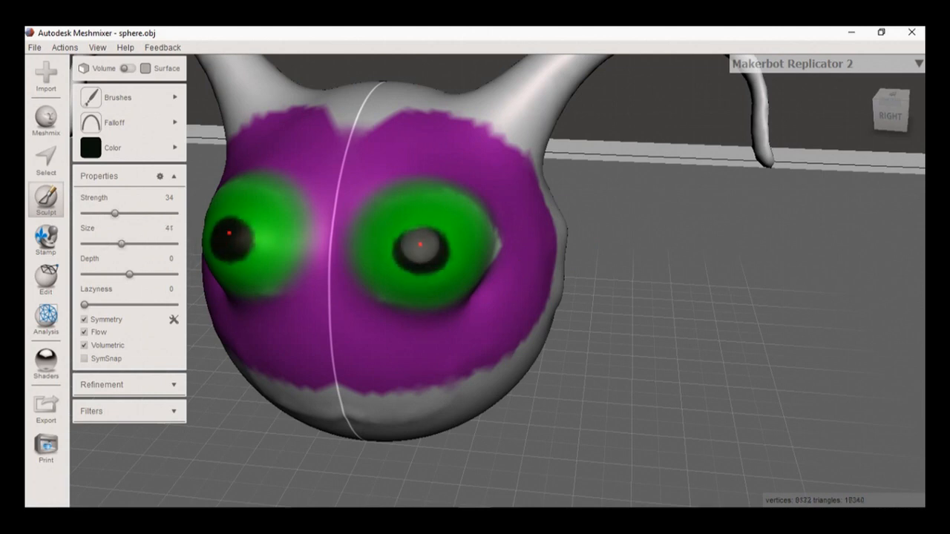
# Step: Inspect the whole painted head, including both horns, from the front
pyautogui.moveTo(398, 297); pyautogui.dragTo(532, 253, button='right')
pyautogui.moveTo(688, 247); pyautogui.dragTo(671, 246, button='right')
pyautogui.moveTo(671, 245); pyautogui.dragTo(618, 265, button='middle')
pyautogui.moveTo(905, 112); pyautogui.dragTo(885, 117)
pyautogui.moveTo(513, 198); pyautogui.dragTo(619, 166, button='middle')
pyautogui.scroll(-5, 619, 166)
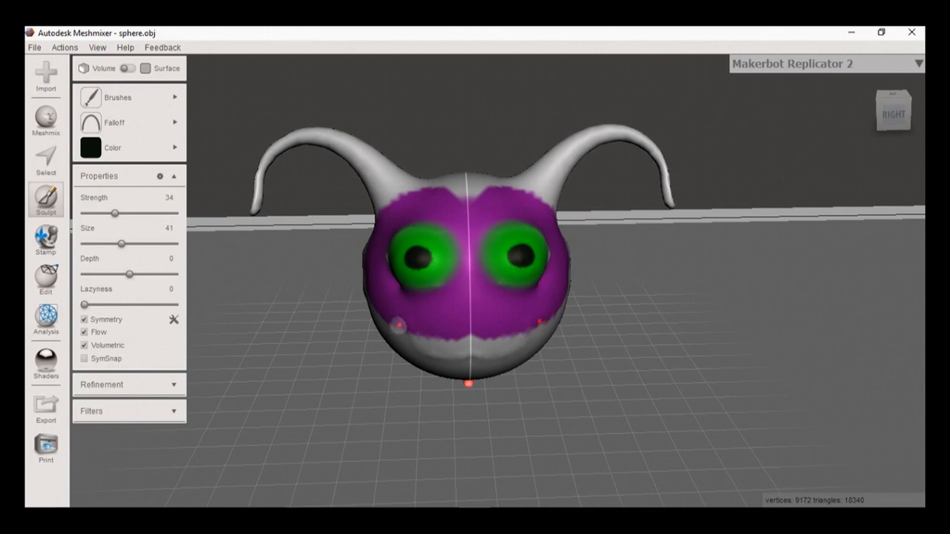
pyautogui.click(117, 97)
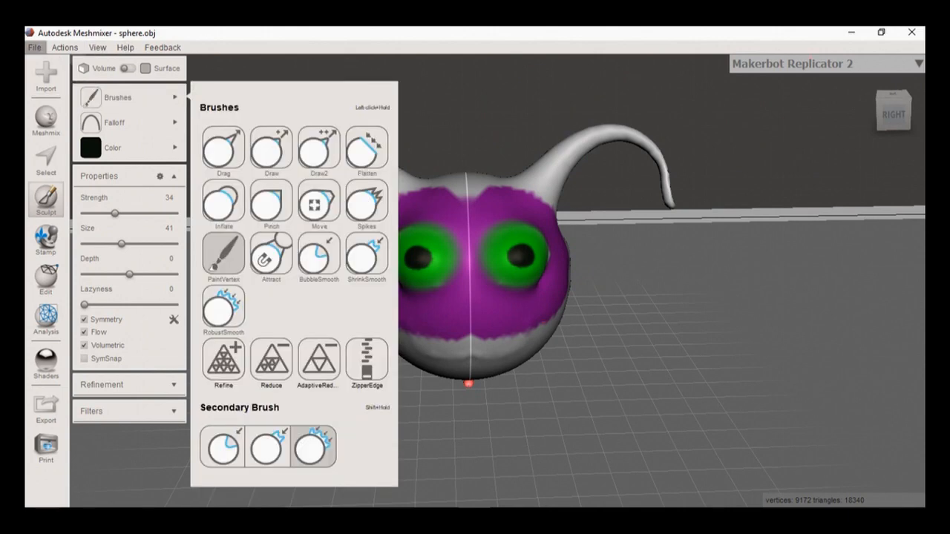
# Step: Export the mesh to the desktop as Rostro in OBJ Format (*.obj)
pyautogui.click(34, 46)
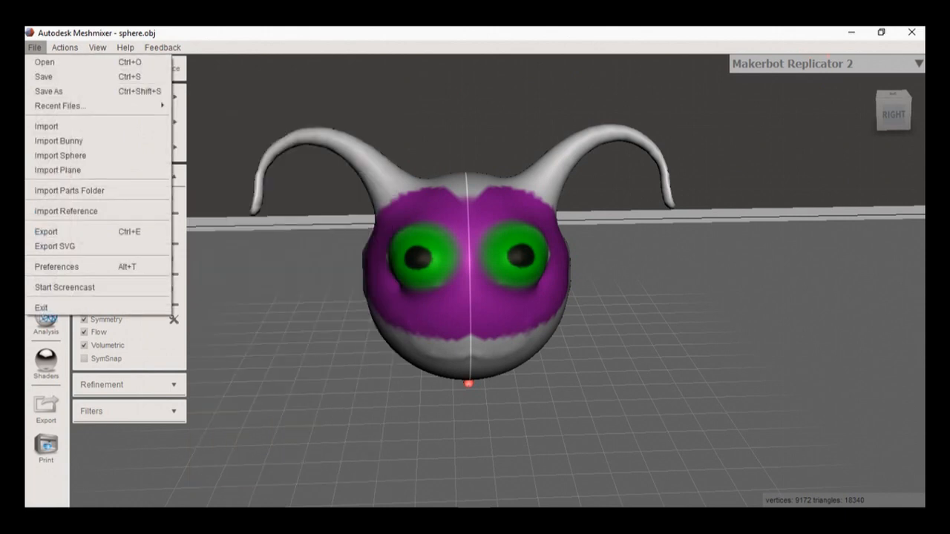
pyautogui.click(48, 232)
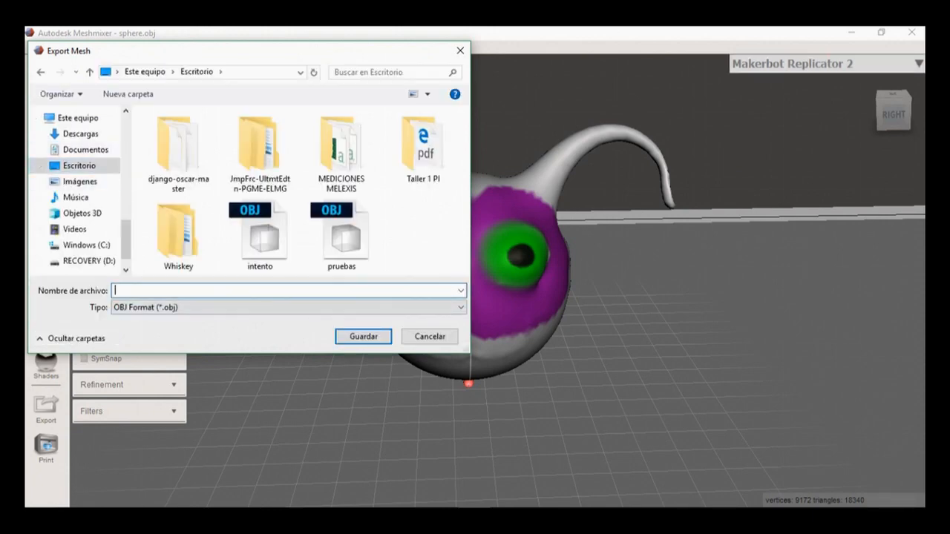
pyautogui.write('Rostro')
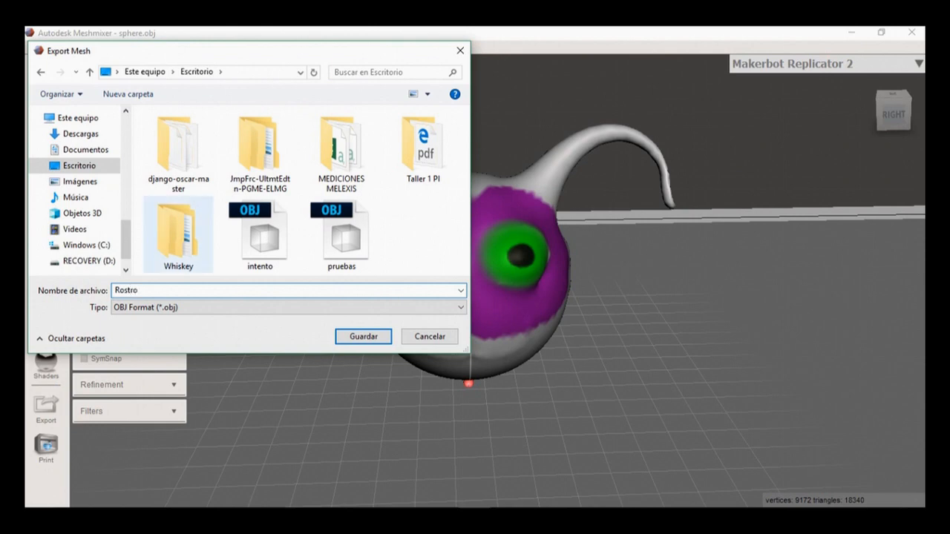
pyautogui.press('Tab')
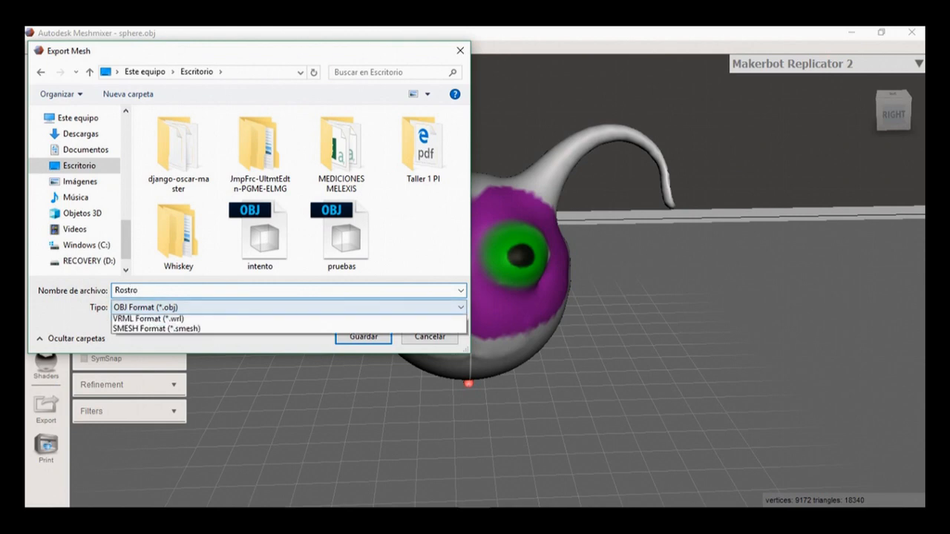
pyautogui.click(290, 308)
pyautogui.click(290, 307)
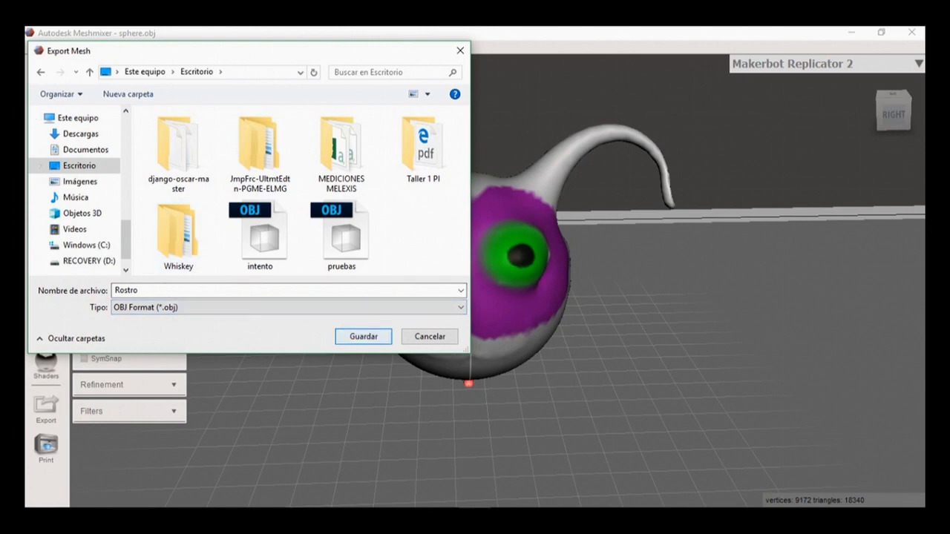
pyautogui.press('Return')
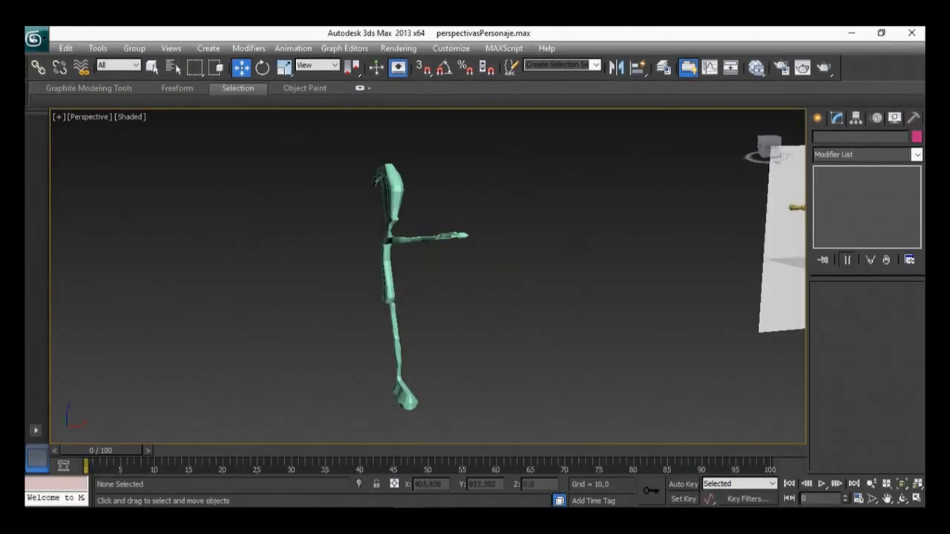
pyautogui.moveTo(428, 276); pyautogui.dragTo(406, 278, button='middle')
pyautogui.scroll(1, 406, 277)
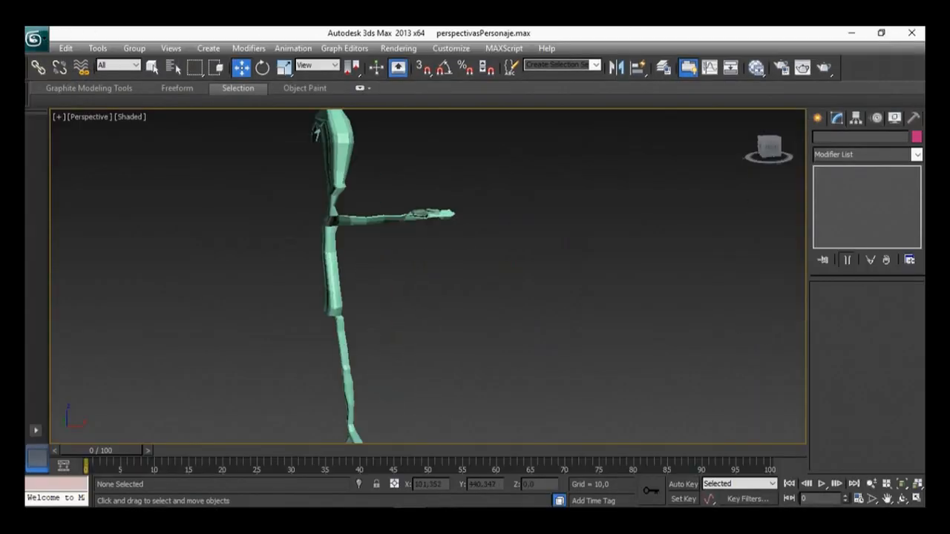
pyautogui.scroll(-2, 406, 278)
pyautogui.click(36, 39)
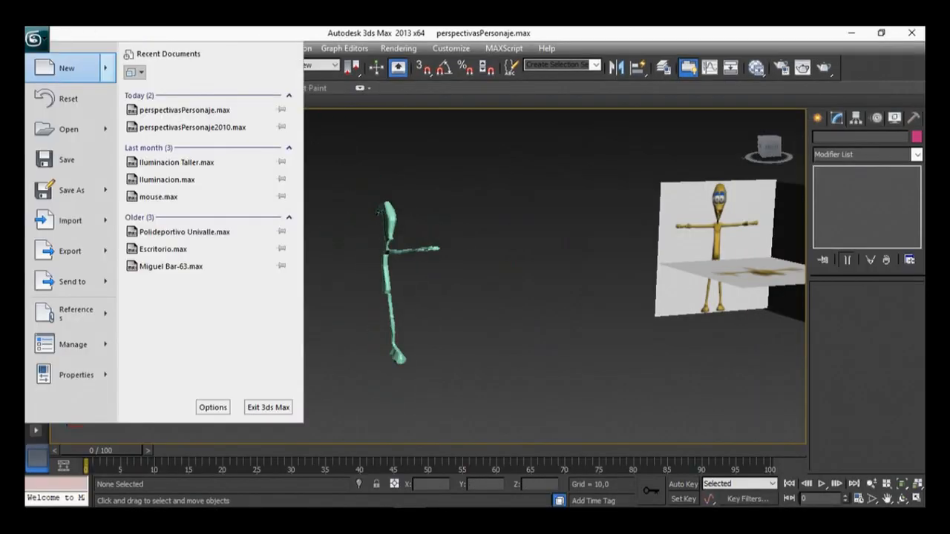
pyautogui.click(64, 129)
pyautogui.click(481, 317)
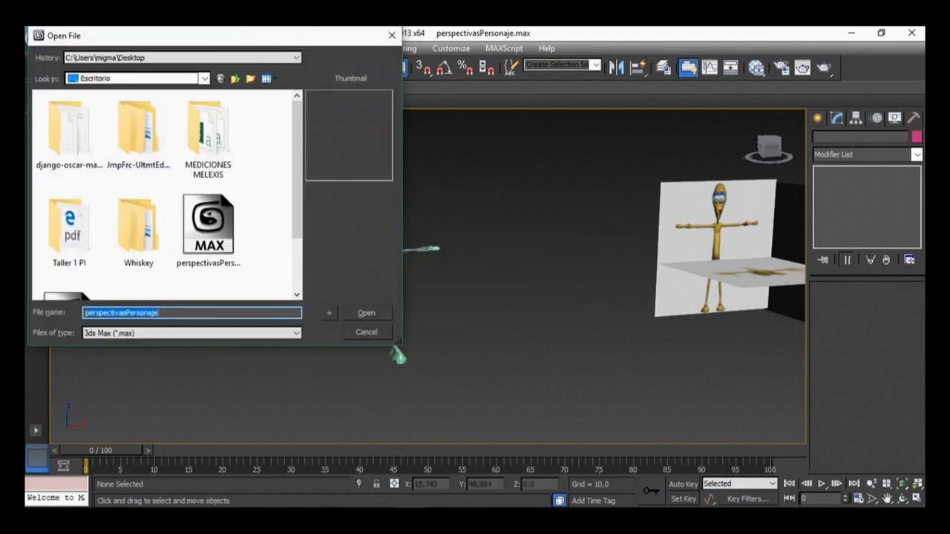
pyautogui.click(366, 332)
pyautogui.click(35, 38)
pyautogui.click(67, 189)
# Step: Start a new empty scene in 3ds Max without saving the changes to the current one
pyautogui.click(36, 39)
pyautogui.click(45, 66)
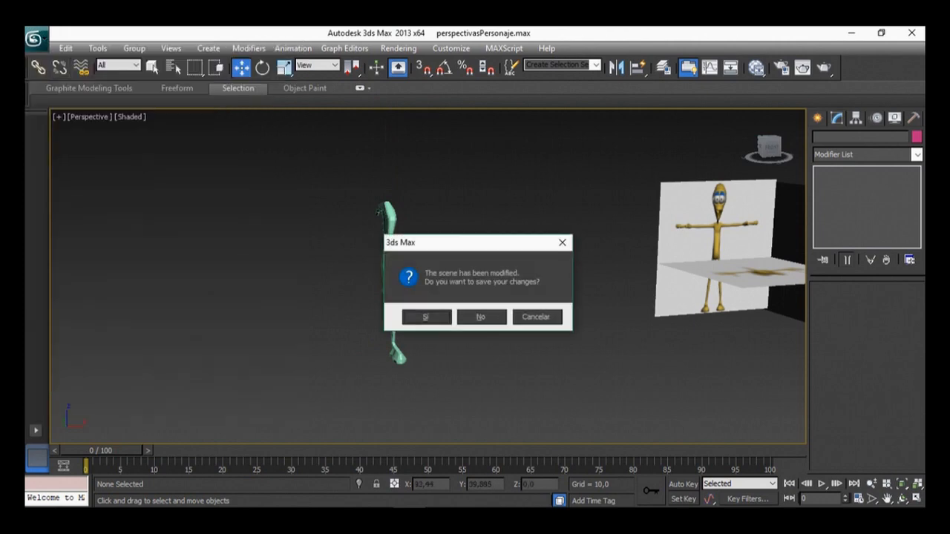
pyautogui.click(481, 317)
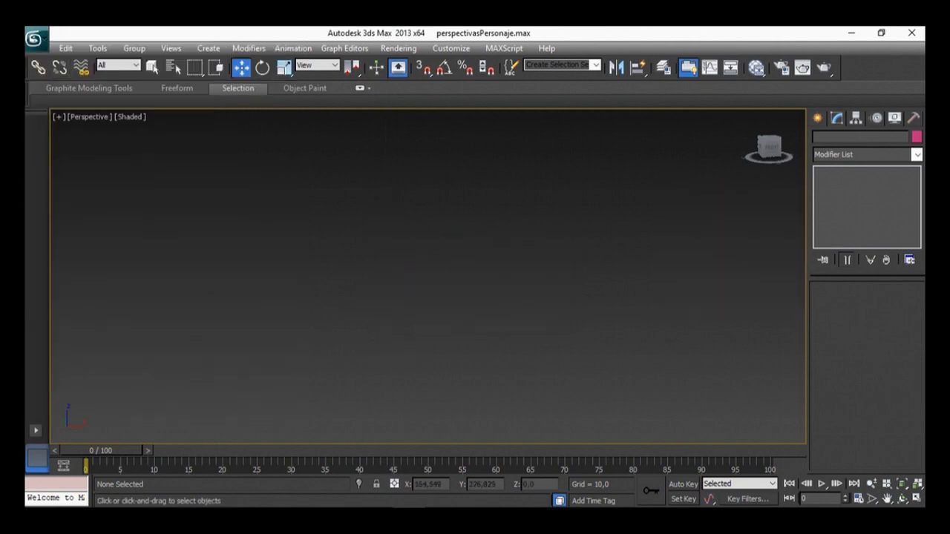
# Step: Import the Rostro OBJ file from the desktop into the empty scene with the default OBJ import options
pyautogui.click(33, 39)
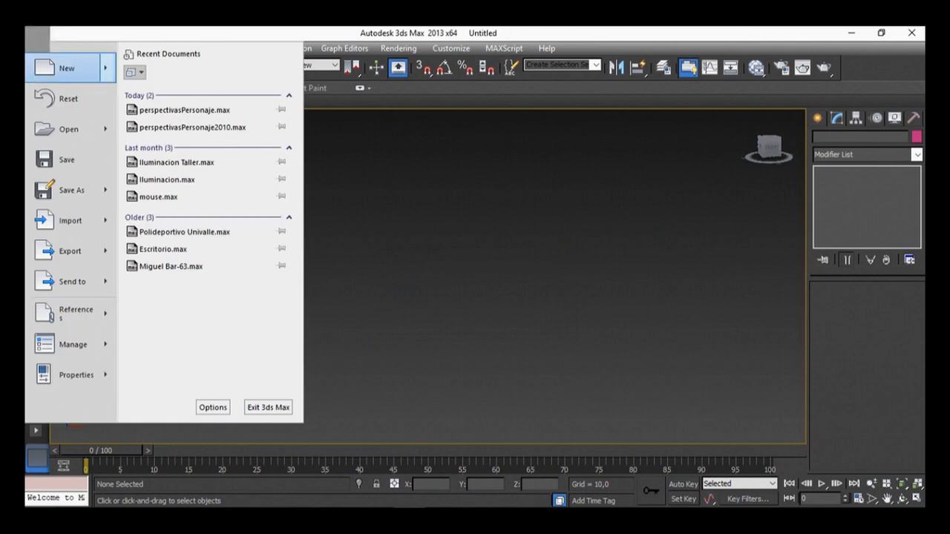
pyautogui.click(70, 221)
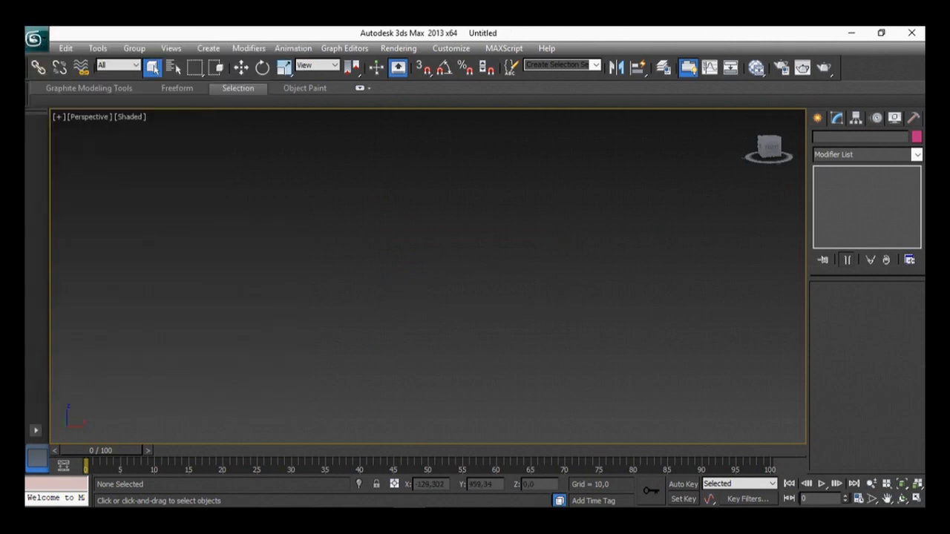
pyautogui.click(391, 58)
pyautogui.click(390, 58)
pyautogui.click(391, 58)
pyautogui.click(103, 78)
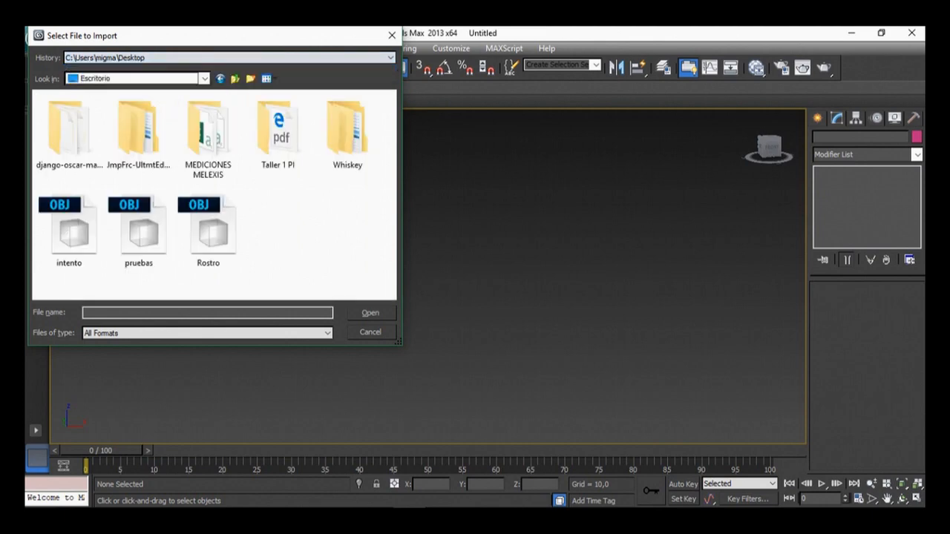
pyautogui.click(208, 230)
pyautogui.doubleClick(208, 230)
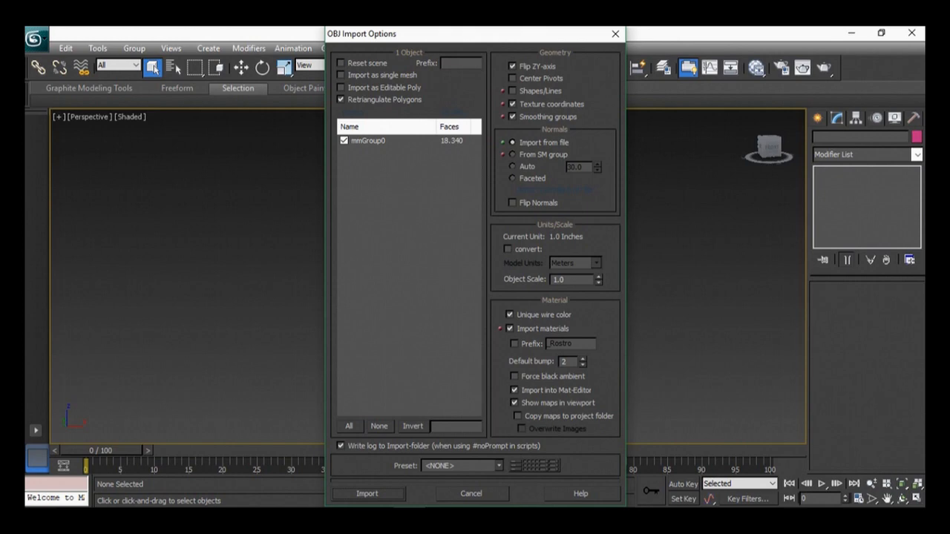
pyautogui.click(367, 494)
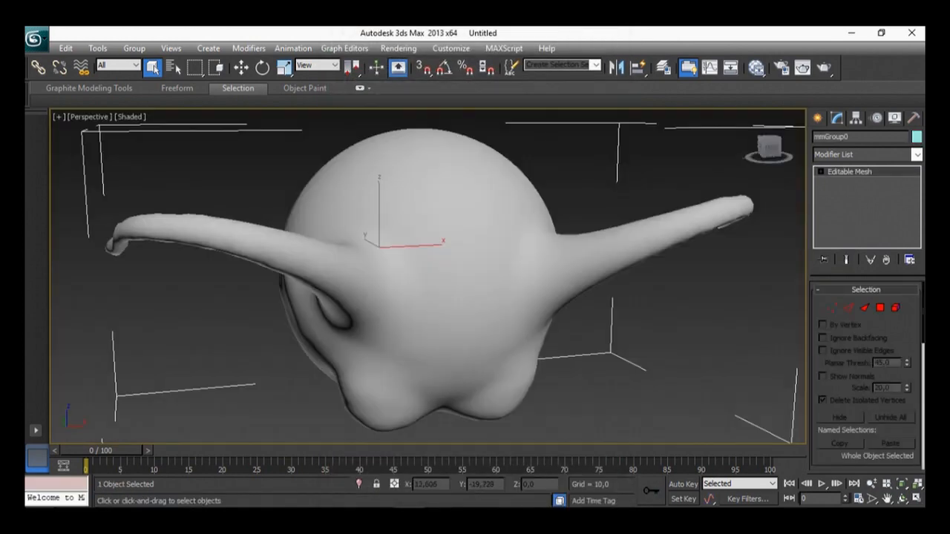
# Step: Rotate the imported head so that its horns point up and its face looks forward
pyautogui.keyDown('alt'); pyautogui.moveTo(415, 297); pyautogui.dragTo(422, 333, button='middle'); pyautogui.keyUp('alt')
pyautogui.scroll(-4, 427, 278)
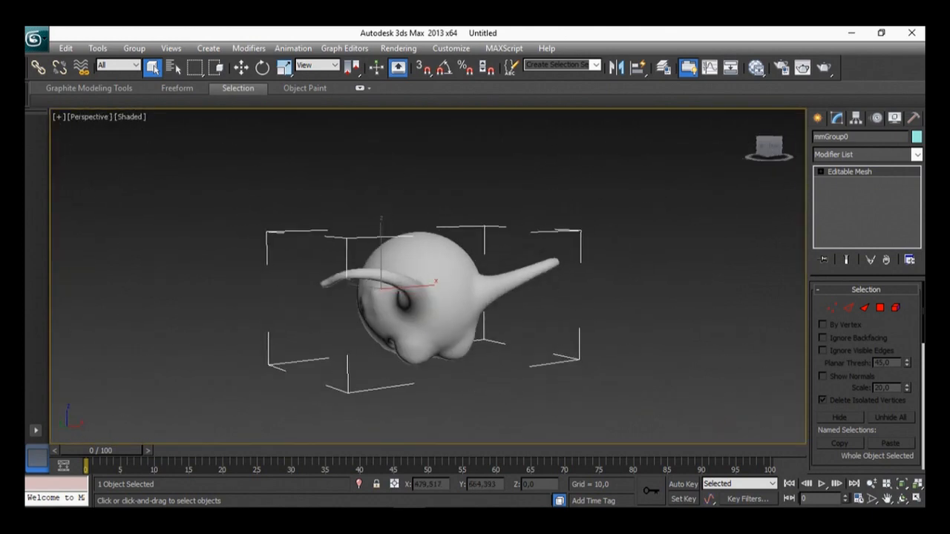
pyautogui.press('e')
pyautogui.moveTo(408, 291); pyautogui.dragTo(406, 186)
pyautogui.moveTo(407, 185); pyautogui.dragTo(409, 279, button='middle')
pyautogui.press('w')
pyautogui.scroll(5, 484, 257)
pyautogui.moveTo(408, 280); pyautogui.dragTo(386, 283, button='middle')
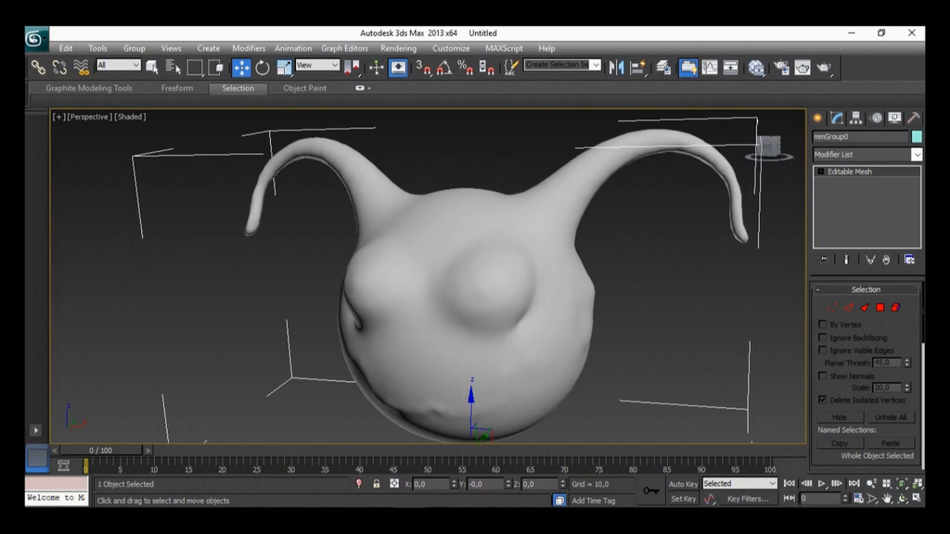
# Step: Delete the imported head and open the scene perspectivasPersonaje.max from the desktop
pyautogui.press('Delete')
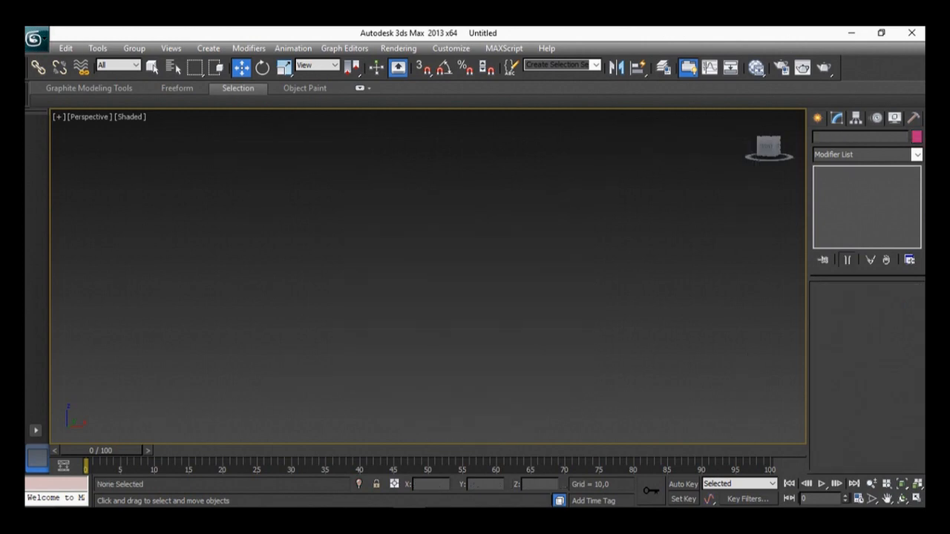
pyautogui.click(33, 38)
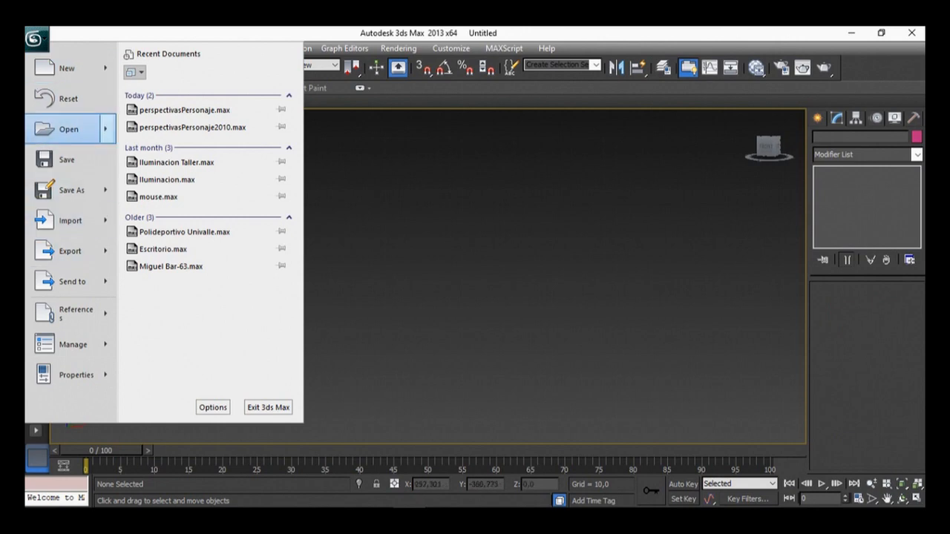
pyautogui.click(68, 129)
pyautogui.click(482, 318)
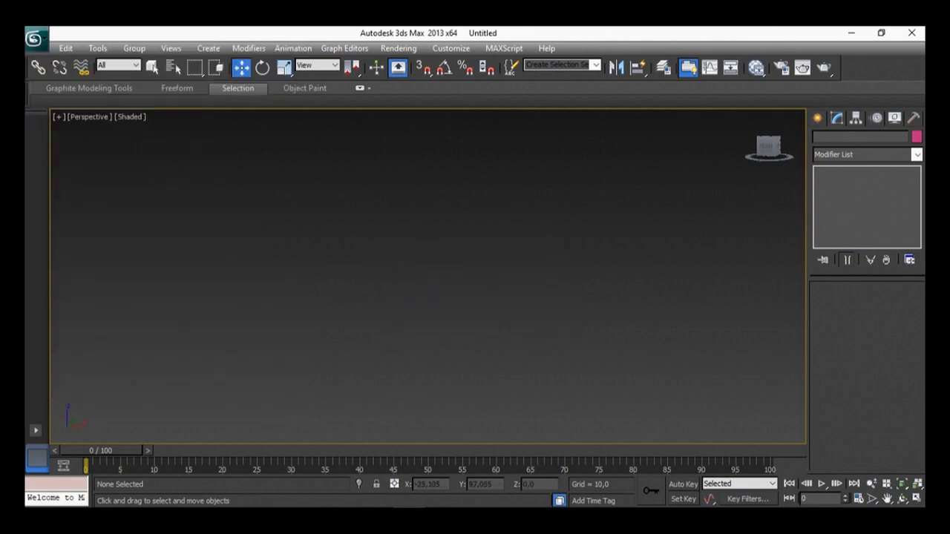
pyautogui.moveTo(297, 178); pyautogui.dragTo(297, 225)
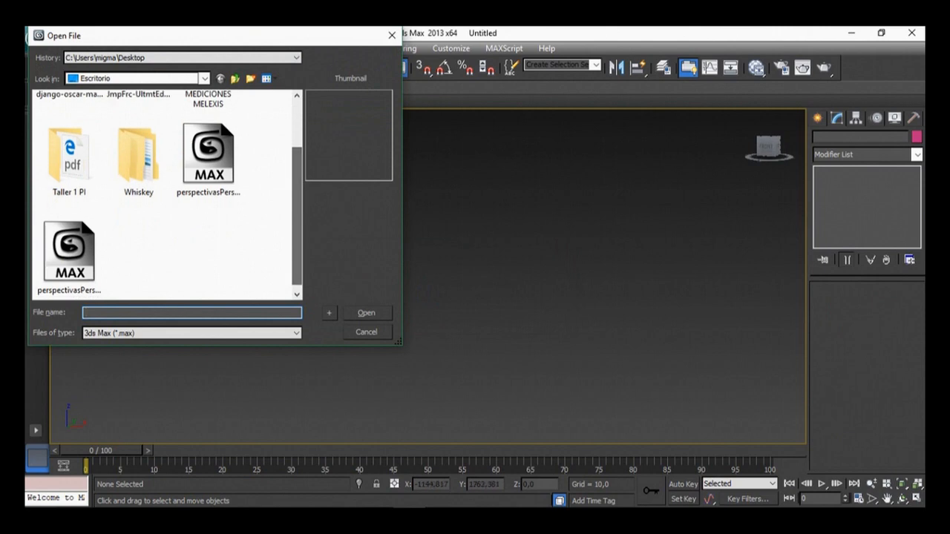
pyautogui.click(209, 159)
pyautogui.doubleClick(208, 160)
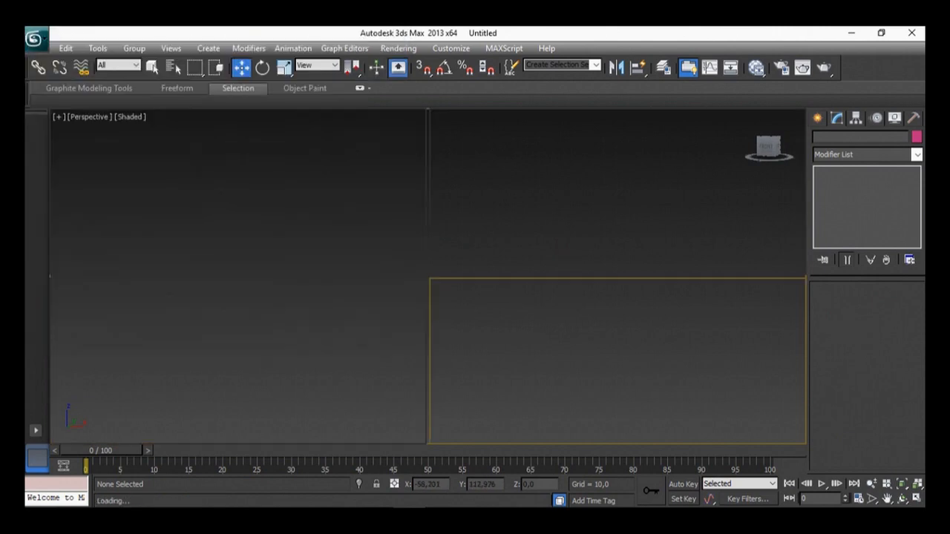
# Step: Select the half character and apply a TurboSmooth modifier to it
pyautogui.moveTo(416, 282); pyautogui.dragTo(475, 282, button='middle')
pyautogui.scroll(3, 416, 281)
pyautogui.click(454, 275)
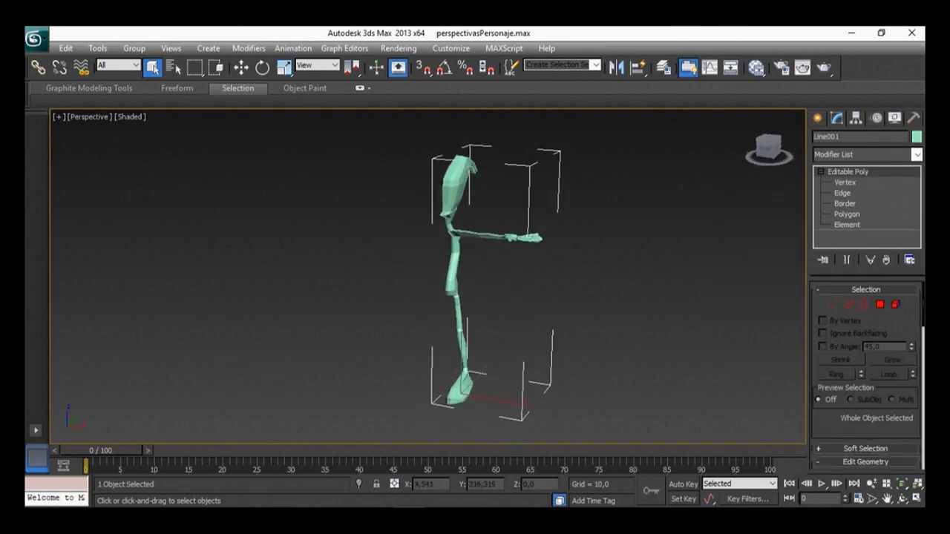
pyautogui.scroll(4, 475, 282)
pyautogui.scroll(-5, 475, 282)
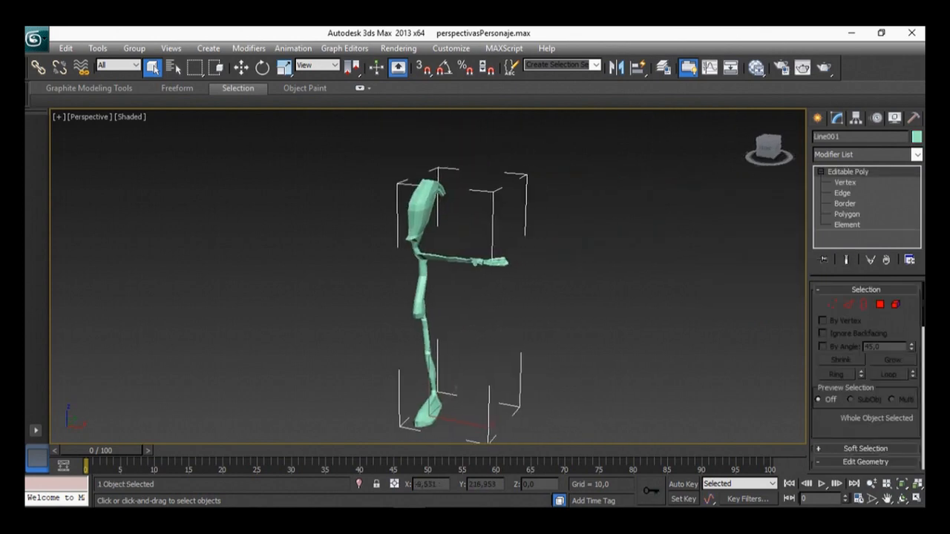
pyautogui.moveTo(475, 282); pyautogui.dragTo(467, 283, button='middle')
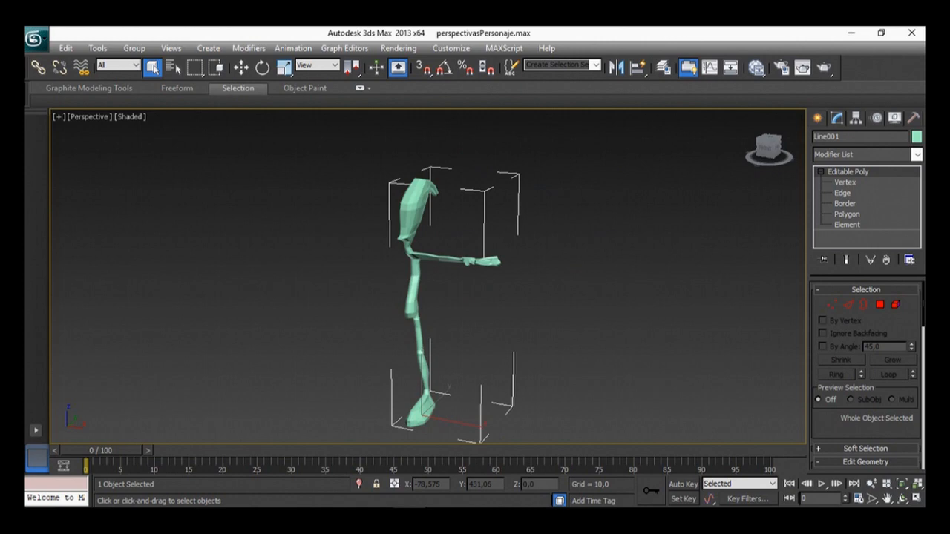
pyautogui.keyDown('alt'); pyautogui.moveTo(446, 297); pyautogui.dragTo(534, 297, button='middle'); pyautogui.keyUp('alt')
pyautogui.click(865, 154)
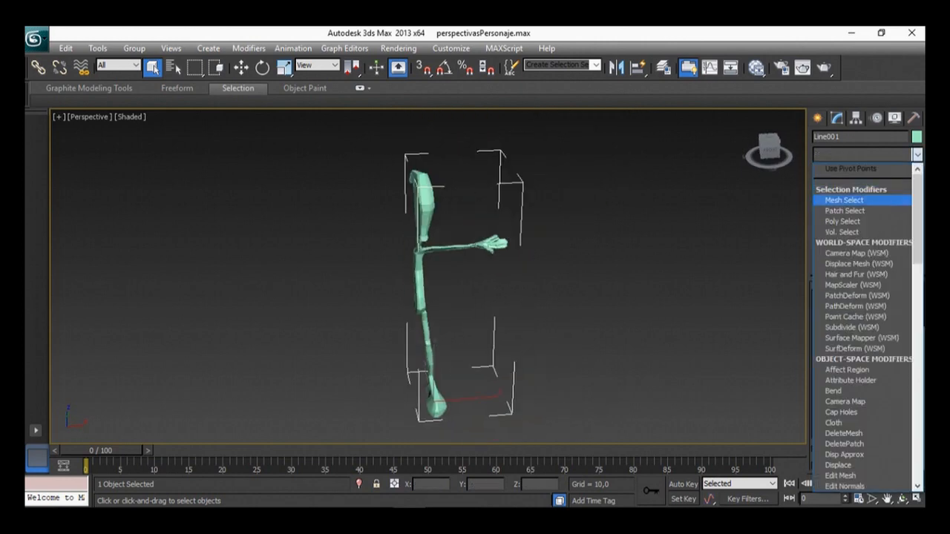
pyautogui.write('tu')
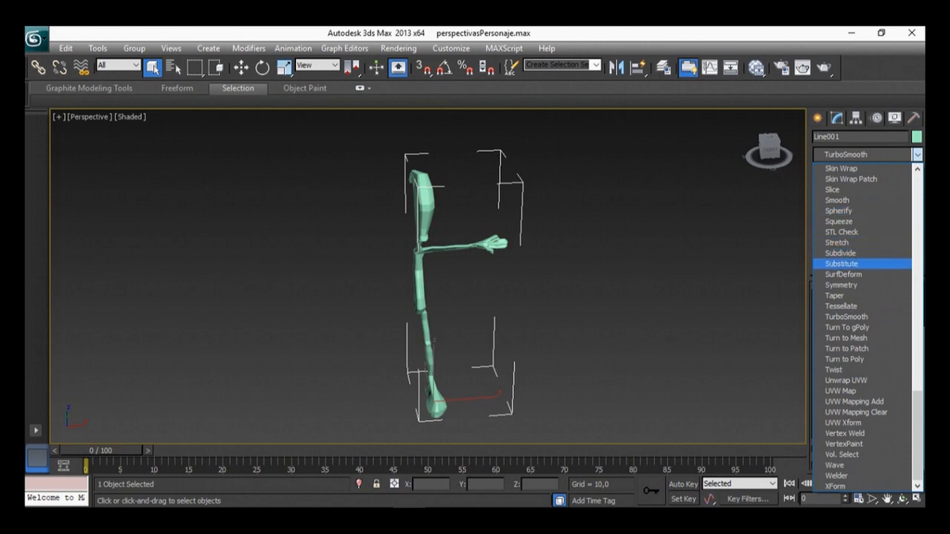
pyautogui.press('Return')
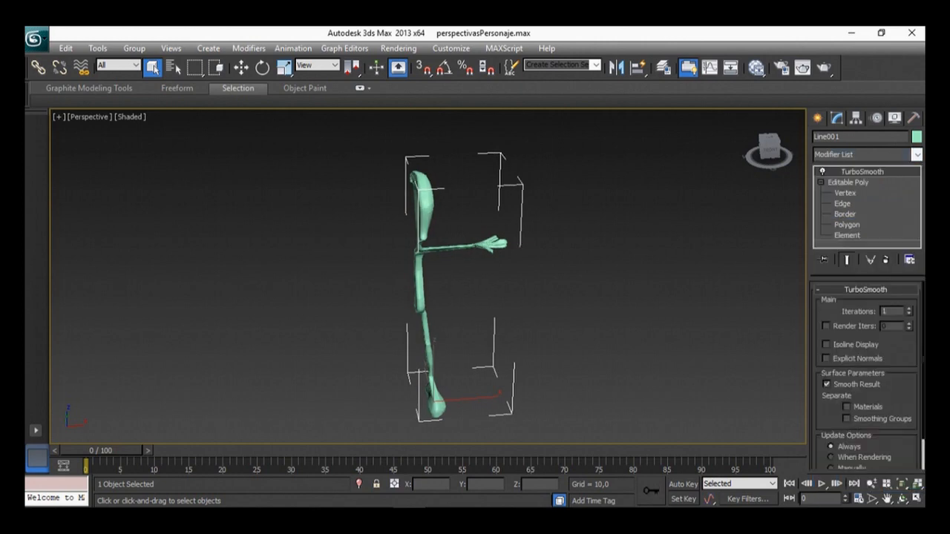
# Step: Examine the smoothed half character up close, especially its torso, arm and hand, from several angles
pyautogui.scroll(4, 462, 352)
pyautogui.moveTo(463, 297); pyautogui.dragTo(427, 371, button='middle')
pyautogui.scroll(2, 428, 297)
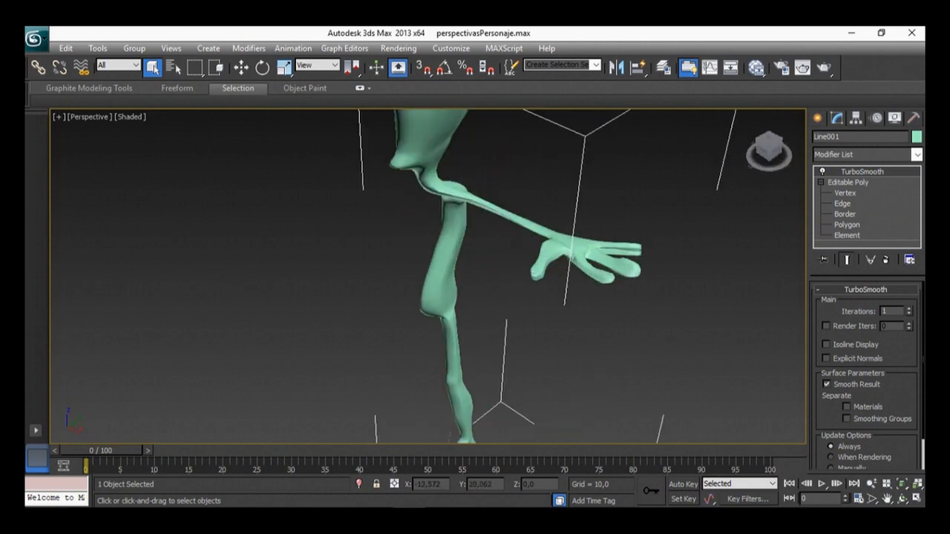
pyautogui.scroll(3, 429, 297)
pyautogui.scroll(3, 297, 294)
pyautogui.moveTo(428, 297); pyautogui.dragTo(226, 319, button='middle')
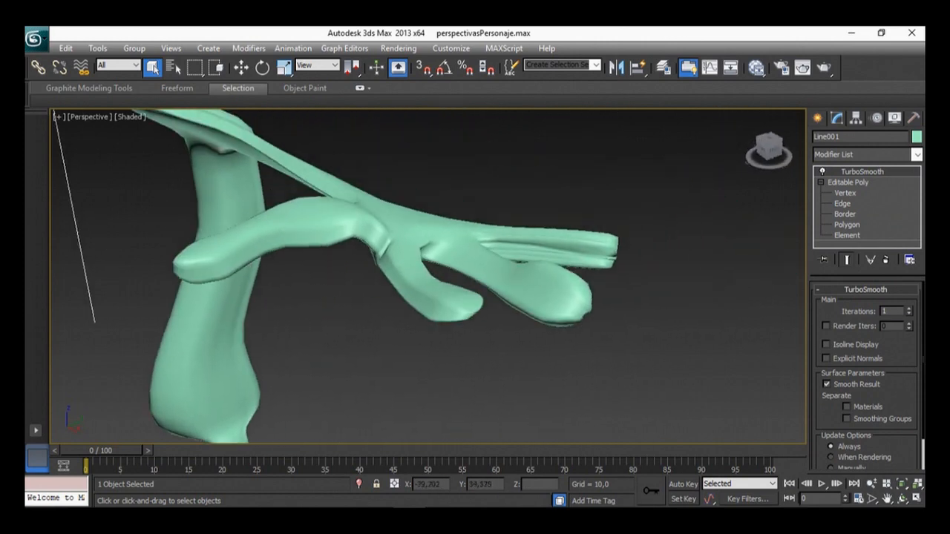
pyautogui.scroll(-10, 430, 297)
pyautogui.keyDown('alt'); pyautogui.moveTo(438, 282); pyautogui.dragTo(390, 282, button='middle'); pyautogui.keyUp('alt')
pyautogui.scroll(3, 475, 282)
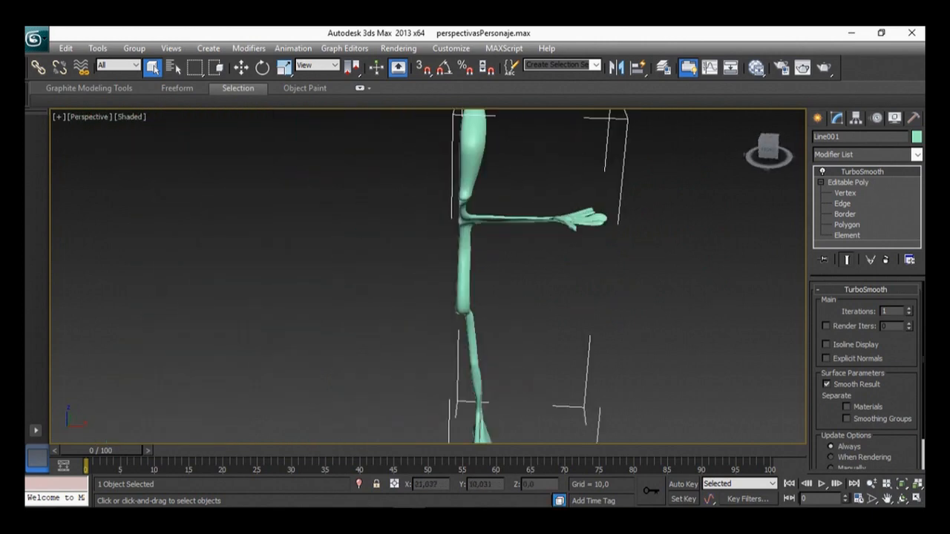
pyautogui.scroll(-3, 475, 282)
# Step: Add a Mirror modifier to the half character on the X axis with Copy enabled and an offset of -10.11
pyautogui.click(918, 154)
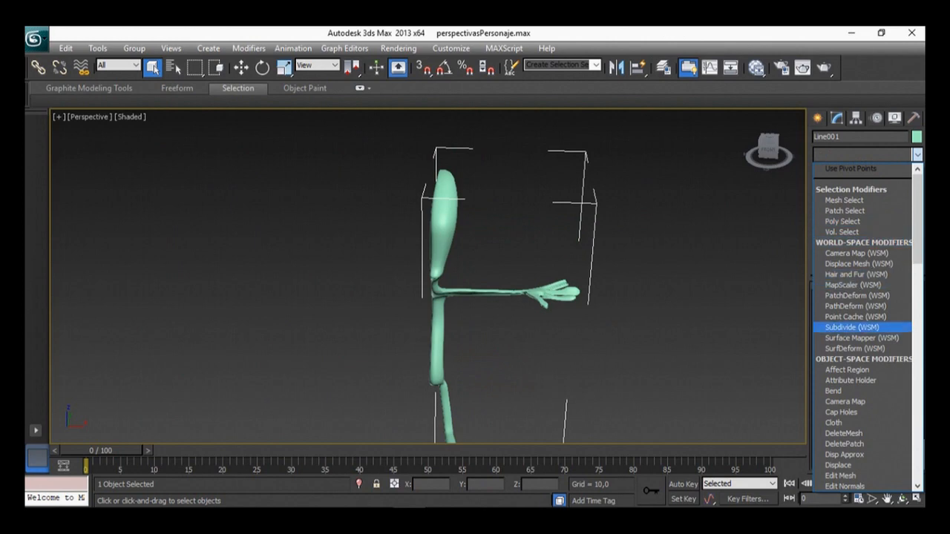
pyautogui.scroll(-18, 864, 326)
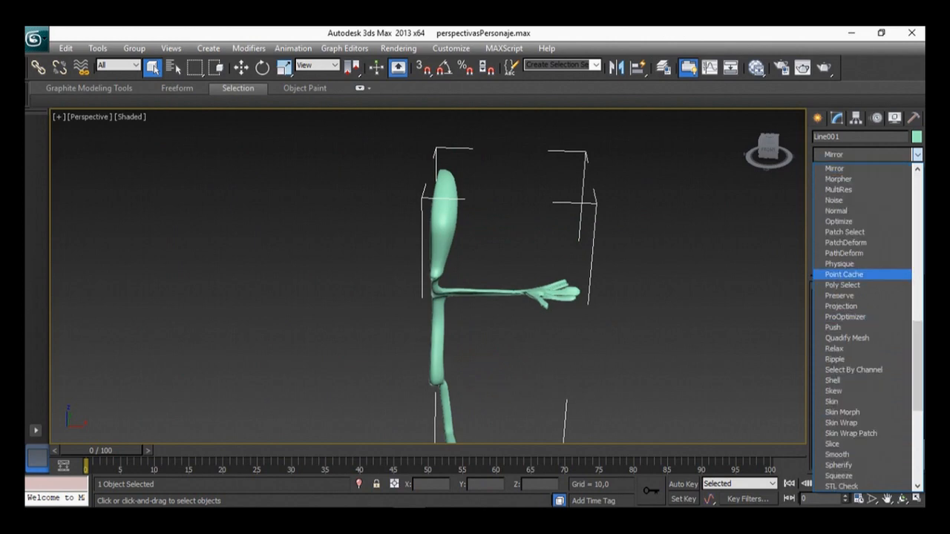
pyautogui.click(835, 169)
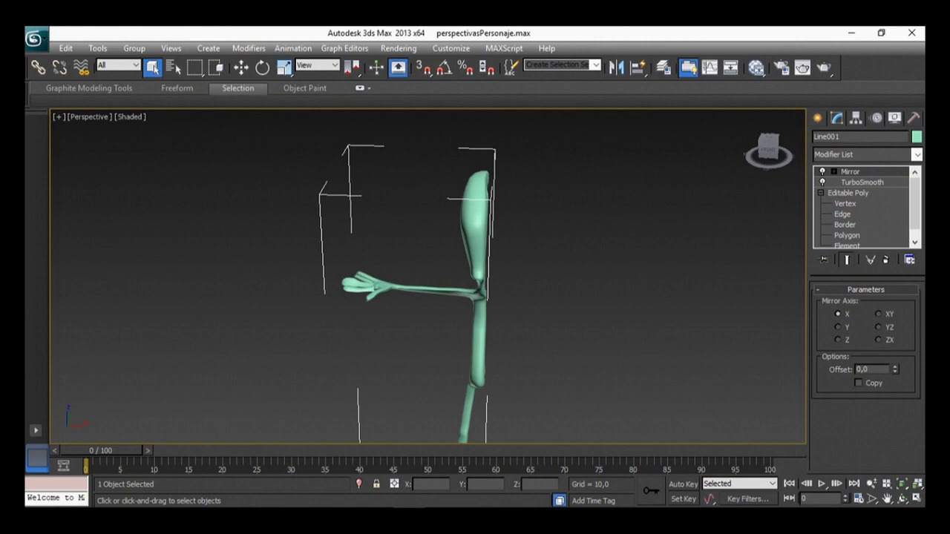
pyautogui.click(859, 383)
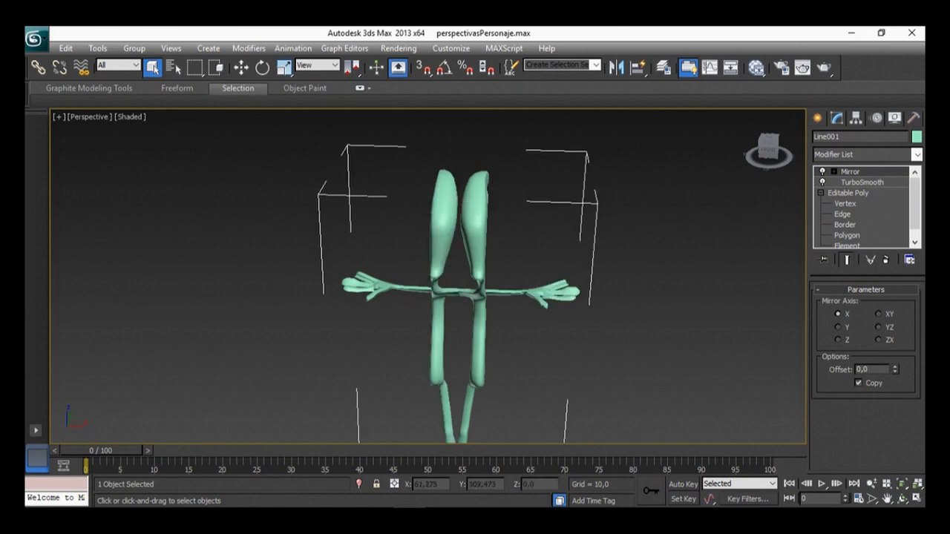
pyautogui.moveTo(482, 297); pyautogui.dragTo(421, 295, button='middle')
pyautogui.moveTo(895, 369); pyautogui.dragTo(895, 345)
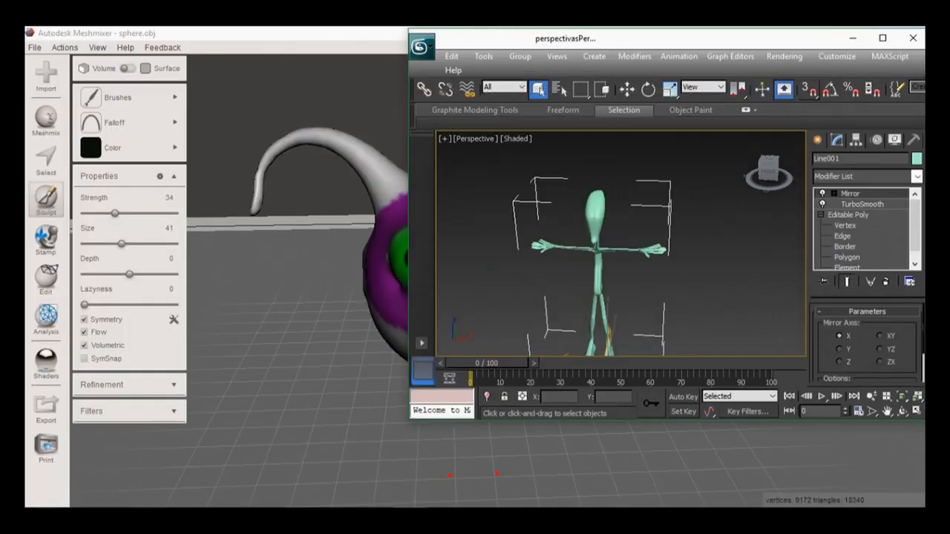
pyautogui.moveTo(668, 38); pyautogui.dragTo(659, 34)
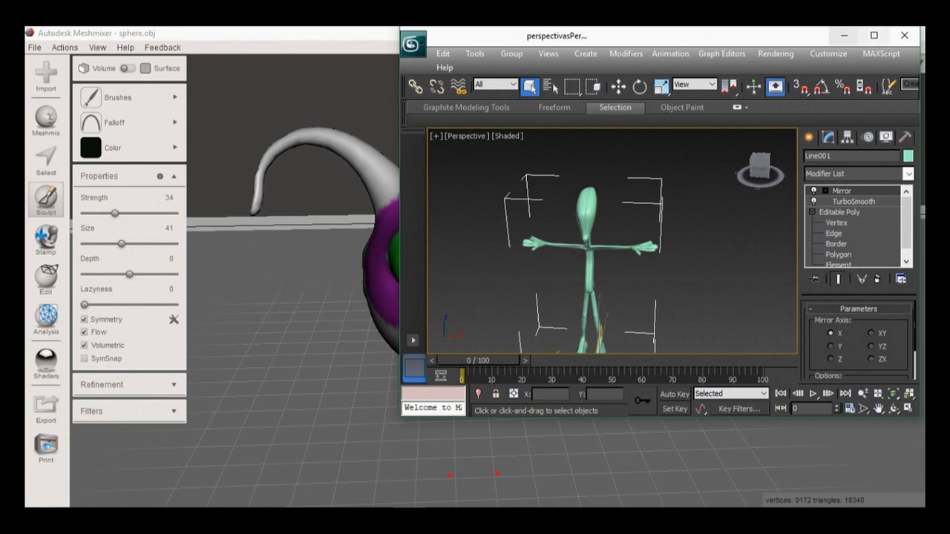
pyautogui.click(875, 35)
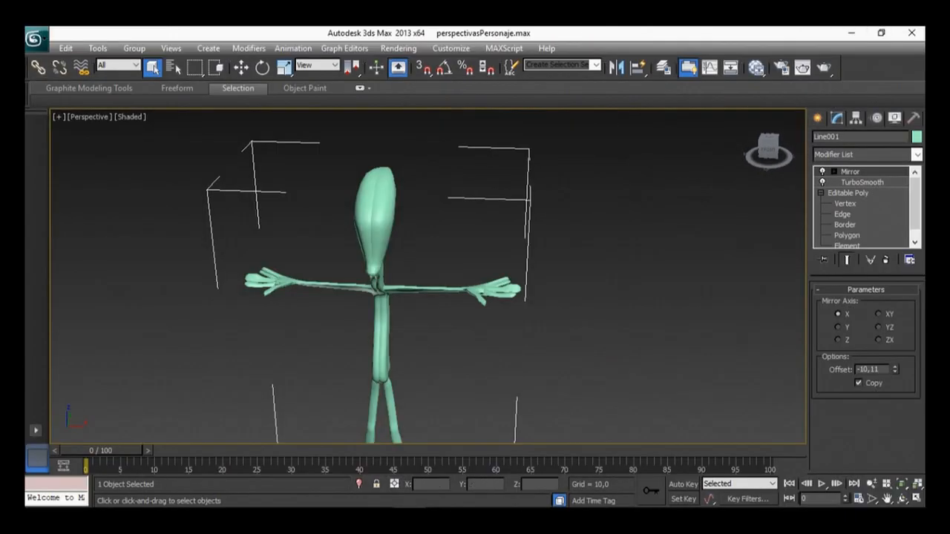
# Step: Refine the Mirror modifier's offset to -10.824 so that the two halves of the character meet along the centre
pyautogui.moveTo(895, 371)
pyautogui.mouseDown()
pyautogui.moveTo(895, 405)
pyautogui.moveTo(895, 371)
pyautogui.mouseUp()
pyautogui.moveTo(379, 297); pyautogui.dragTo(371, 333, button='middle')
pyautogui.scroll(3, 499, 274)
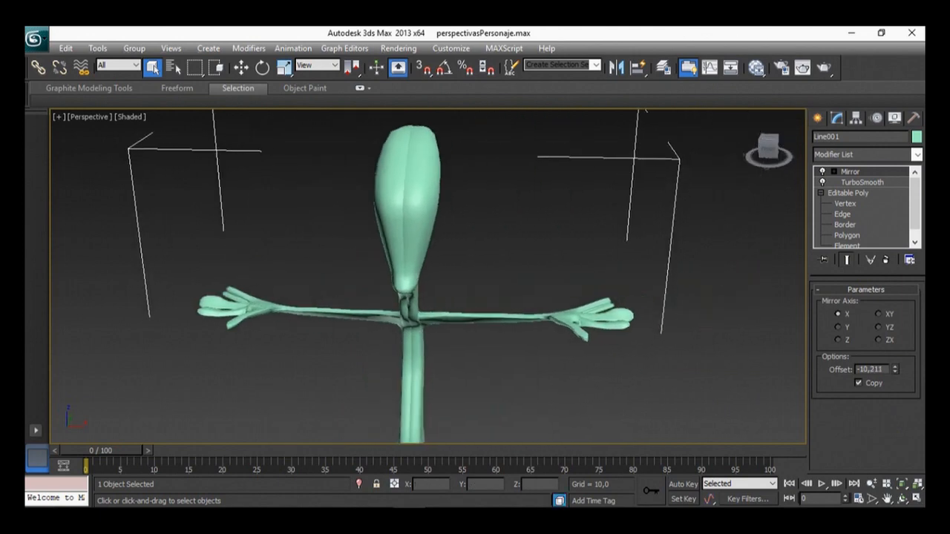
pyautogui.moveTo(895, 370)
pyautogui.mouseDown()
pyautogui.moveTo(896, 357)
pyautogui.moveTo(896, 398)
pyautogui.moveTo(895, 375)
pyautogui.mouseUp()
pyautogui.keyDown('alt'); pyautogui.moveTo(386, 297); pyautogui.dragTo(393, 320, button='middle'); pyautogui.keyUp('alt')
# Step: Switch the character to its base Editable Poly level and align the view to the front
pyautogui.click(848, 193)
pyautogui.moveTo(461, 327); pyautogui.dragTo(476, 299, button='middle')
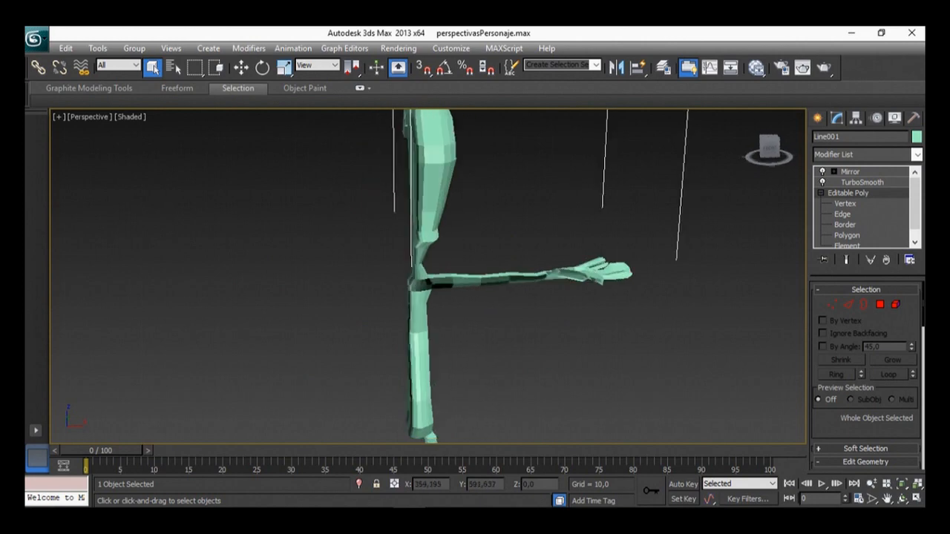
pyautogui.click(772, 148)
pyautogui.moveTo(460, 282); pyautogui.dragTo(462, 260, button='middle')
pyautogui.scroll(-4, 458, 293)
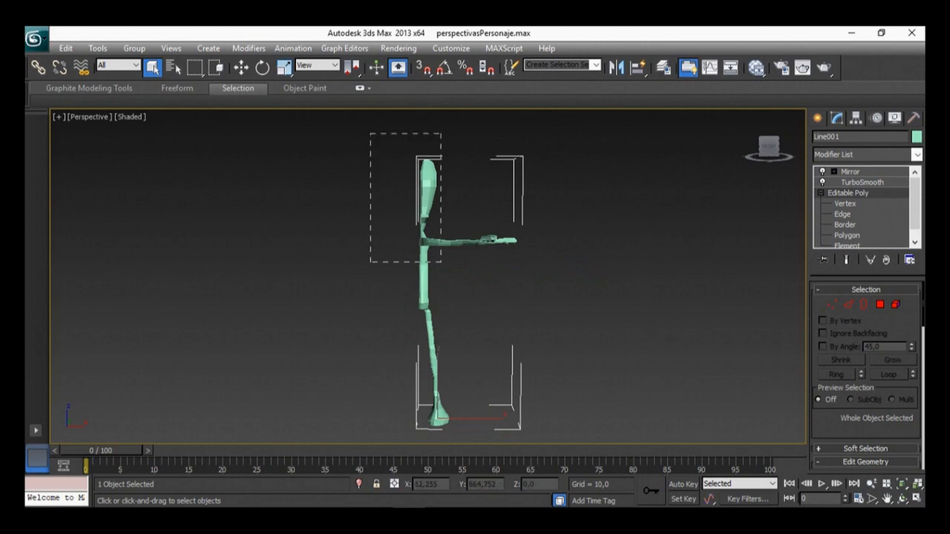
pyautogui.moveTo(370, 134); pyautogui.dragTo(398, 213)
pyautogui.click(422, 199)
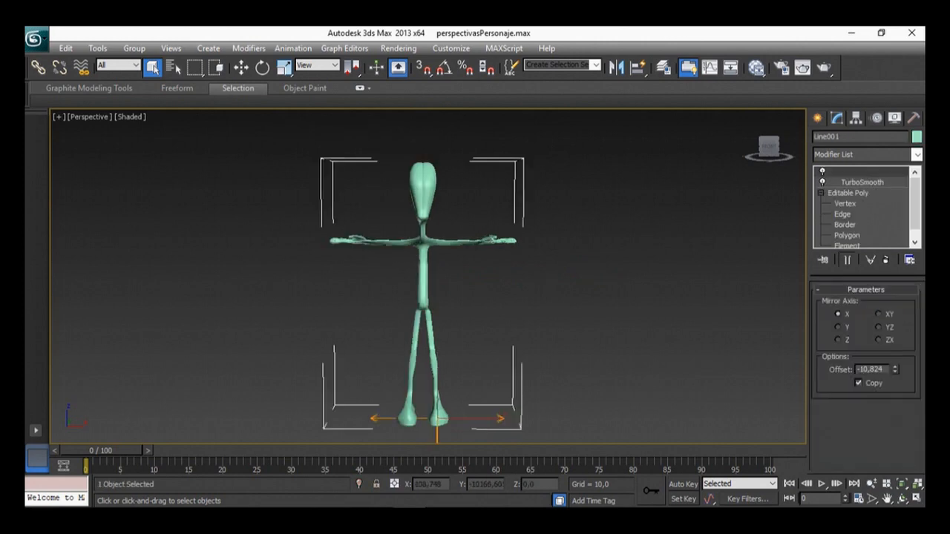
pyautogui.click(849, 193)
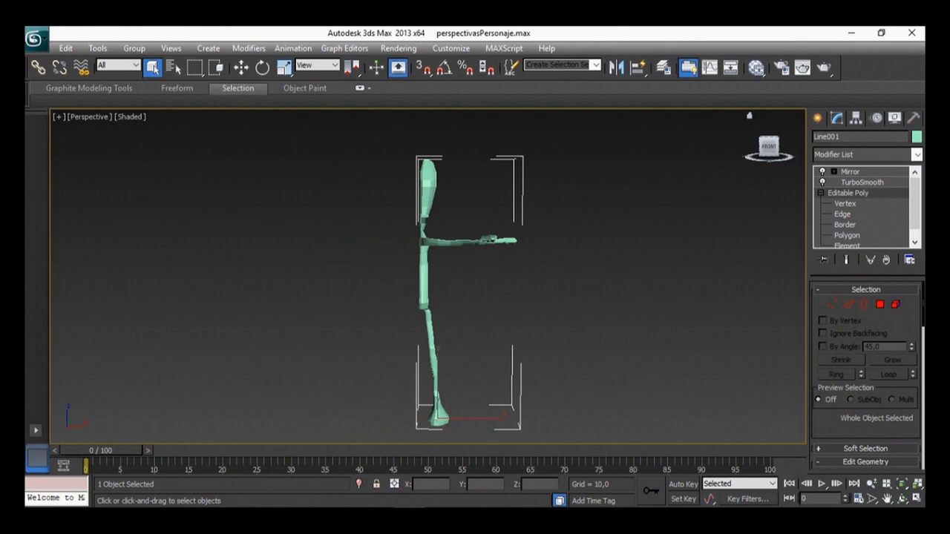
# Step: Select the head and torso vertices near the character's centre line and scale them to 135 % along Y
pyautogui.click(832, 305)
pyautogui.moveTo(397, 136); pyautogui.dragTo(421, 337)
pyautogui.keyDown('alt'); pyautogui.moveTo(421, 337); pyautogui.dragTo(499, 354, button='middle'); pyautogui.keyUp('alt')
pyautogui.click(284, 68)
pyautogui.keyDown('alt'); pyautogui.moveTo(438, 230); pyautogui.dragTo(475, 242, button='middle'); pyautogui.keyUp('alt')
pyautogui.moveTo(473, 235); pyautogui.dragTo(484, 215)
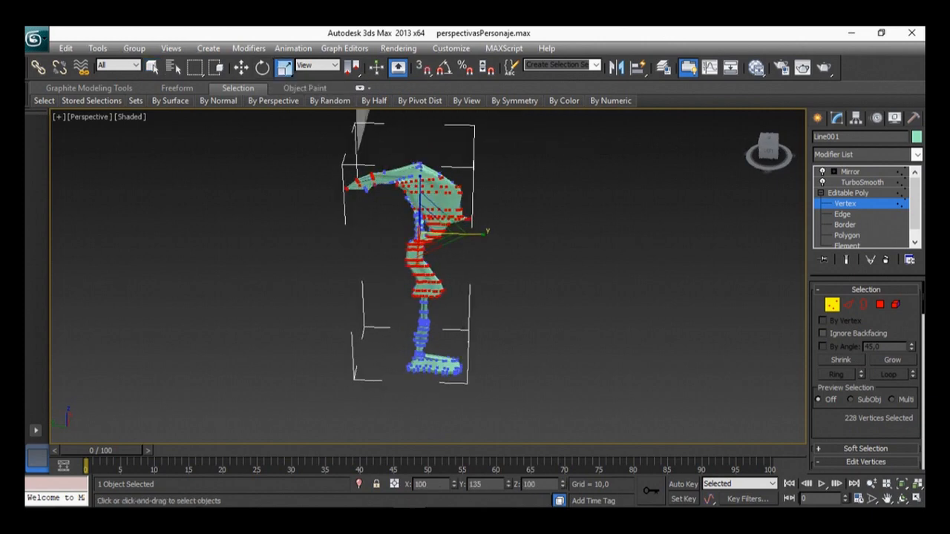
pyautogui.press('1')
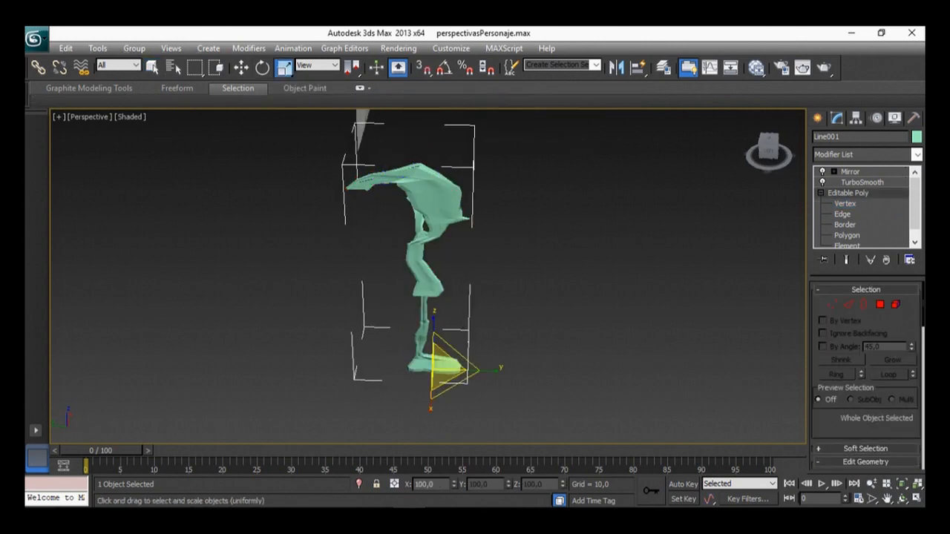
# Step: Return to the Mirror modifier level and examine the smoothed, mirrored character's head, hands and full body from several sides
pyautogui.click(851, 172)
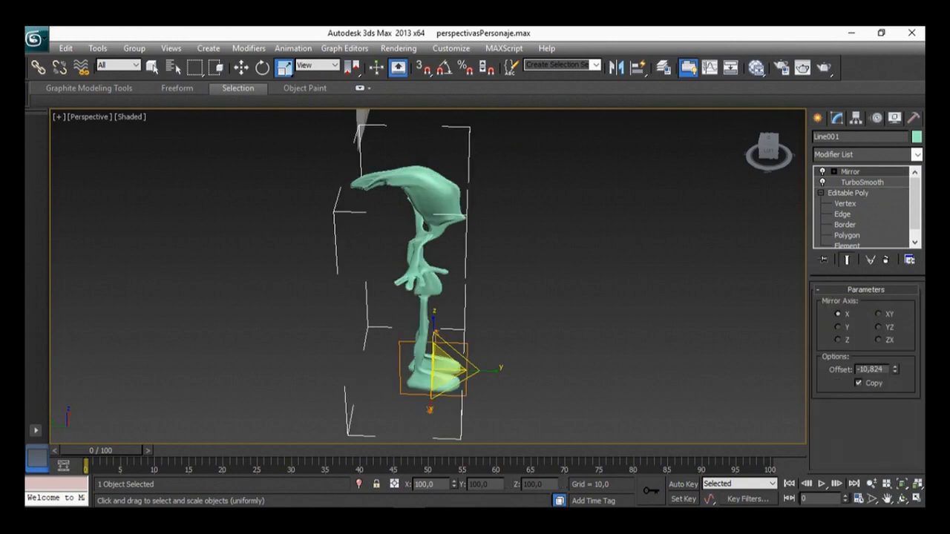
pyautogui.keyDown('alt'); pyautogui.moveTo(475, 282); pyautogui.dragTo(375, 432, button='middle'); pyautogui.keyUp('alt')
pyautogui.scroll(5, 410, 290)
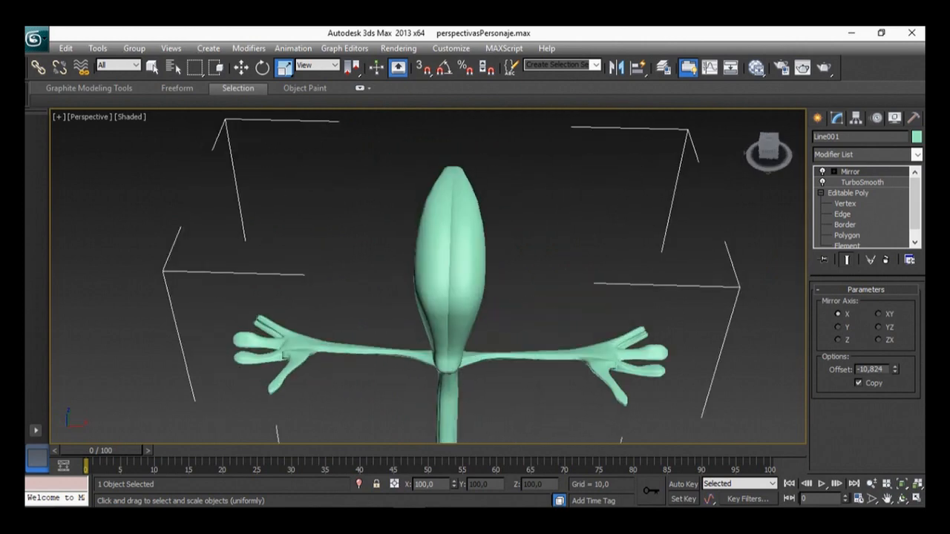
pyautogui.keyDown('alt'); pyautogui.moveTo(375, 432); pyautogui.dragTo(445, 341, button='middle'); pyautogui.keyUp('alt')
pyautogui.scroll(-4, 446, 365)
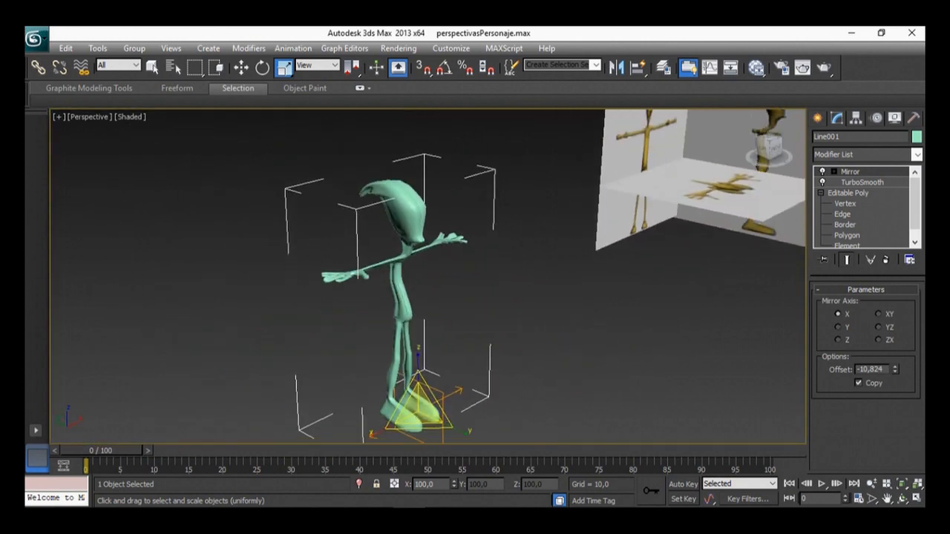
pyautogui.scroll(3, 451, 294)
pyautogui.keyDown('alt'); pyautogui.moveTo(452, 295); pyautogui.dragTo(392, 303, button='middle'); pyautogui.keyUp('alt')
pyautogui.scroll(-3, 392, 303)
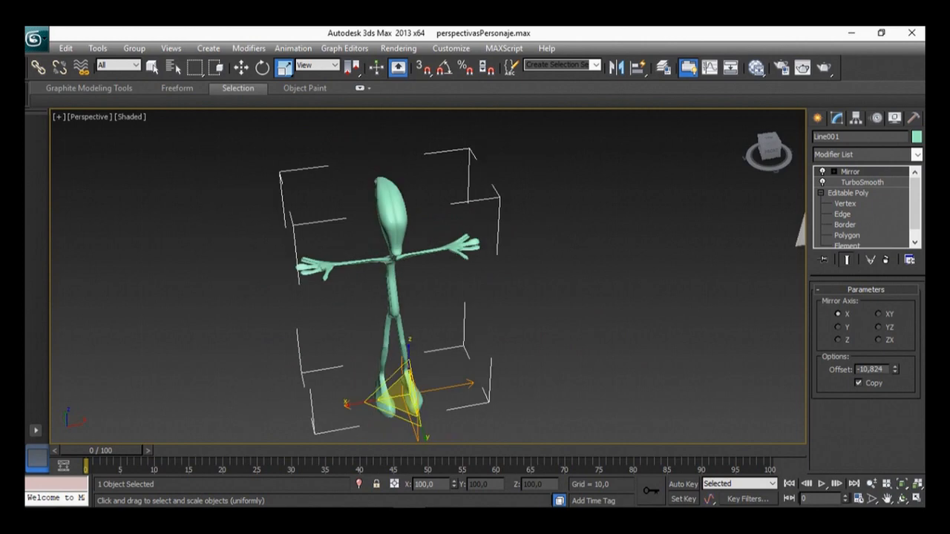
pyautogui.click(35, 38)
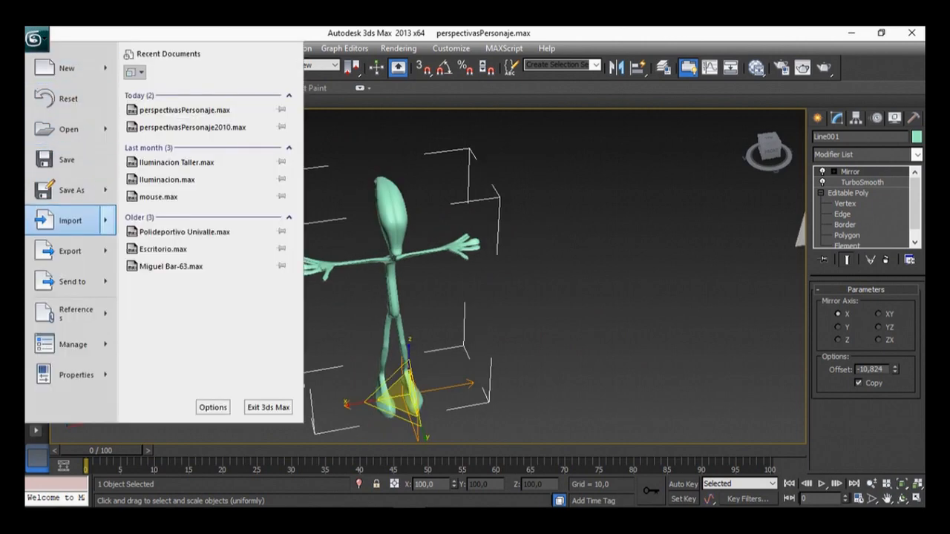
pyautogui.click(70, 251)
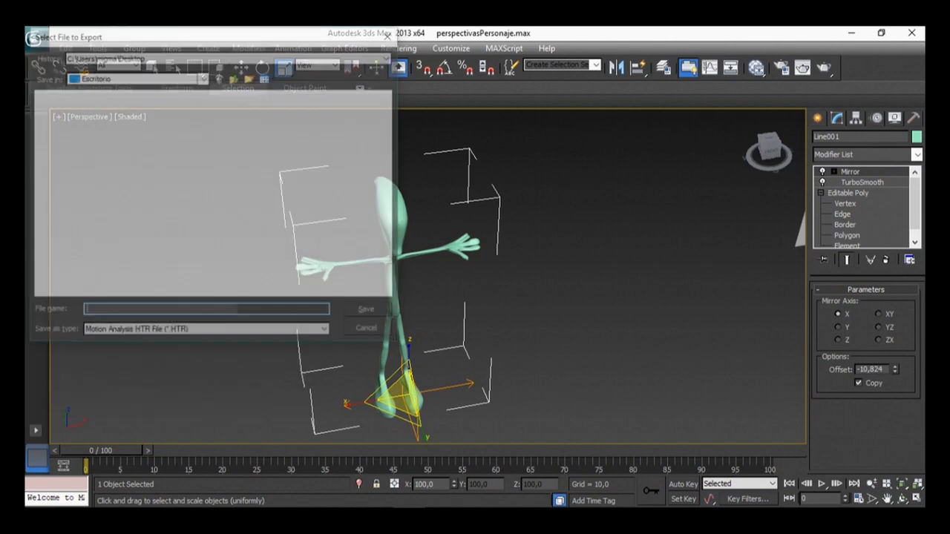
pyautogui.click(392, 35)
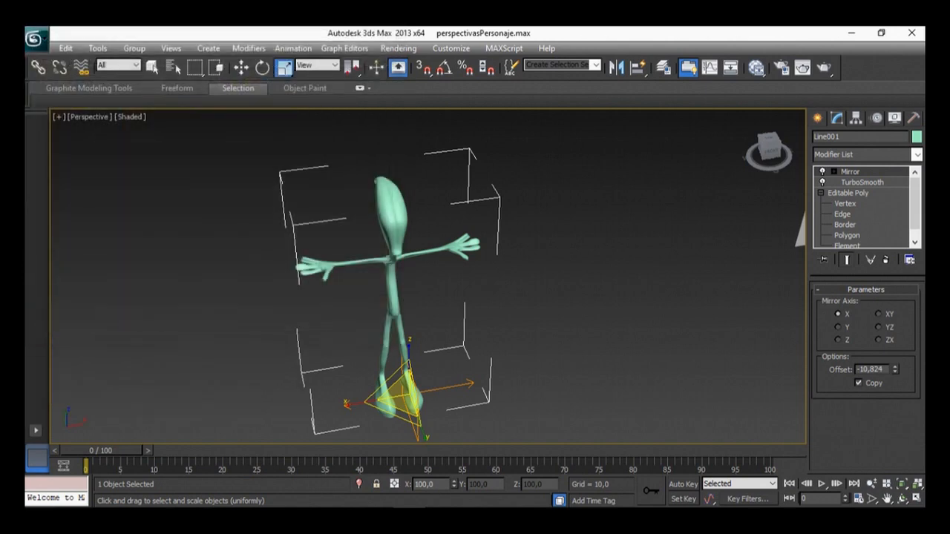
# Step: Export only the selected character to the desktop as an OBJ file named personaje
pyautogui.click(35, 38)
pyautogui.moveTo(71, 251)
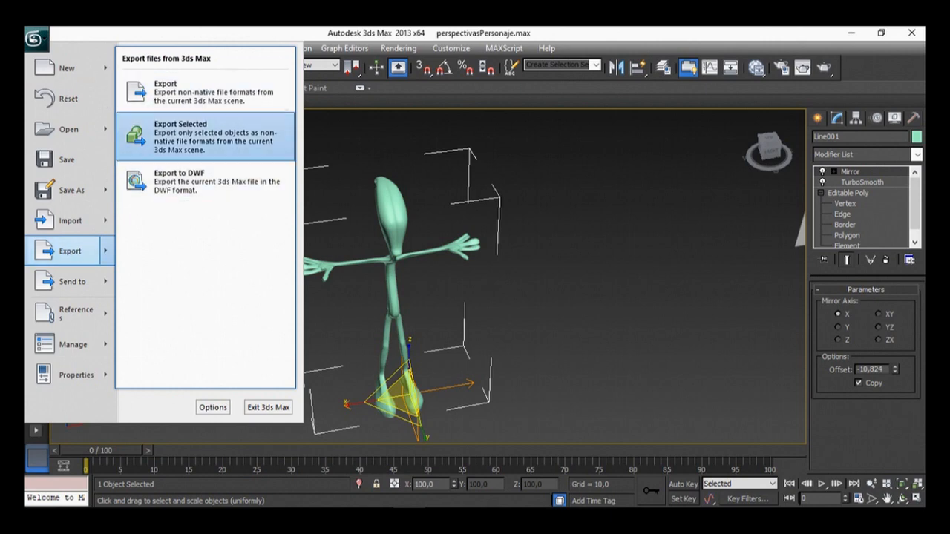
pyautogui.click(186, 134)
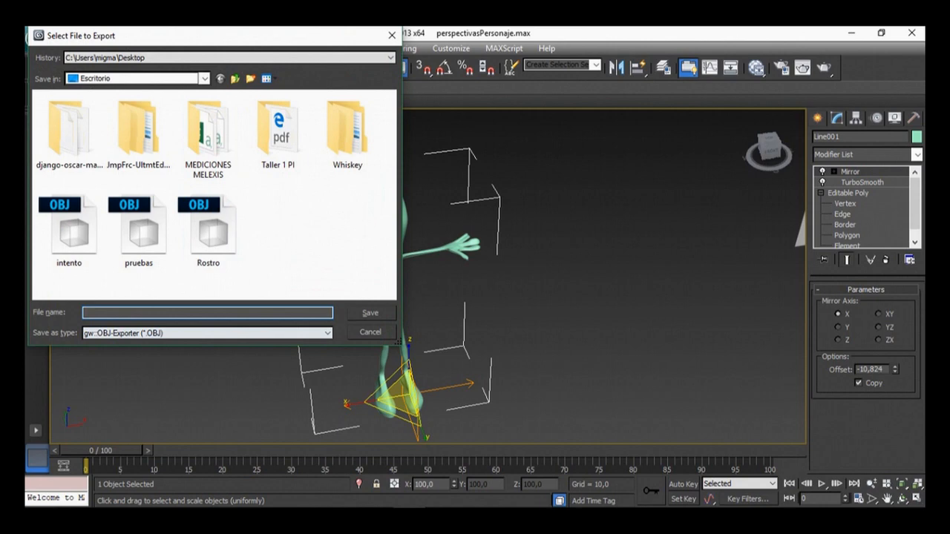
pyautogui.write('personaje')
pyautogui.press('Return')
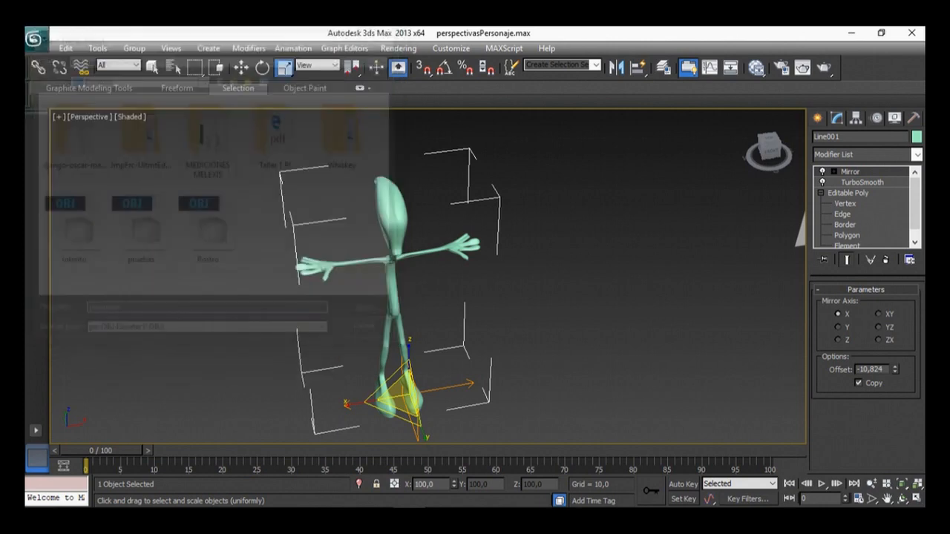
pyautogui.press('Return')
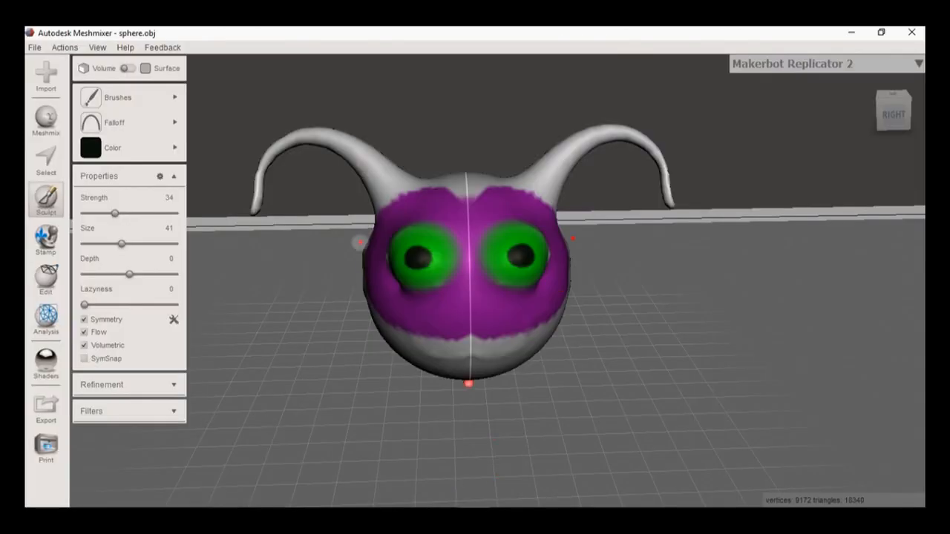
pyautogui.click(34, 46)
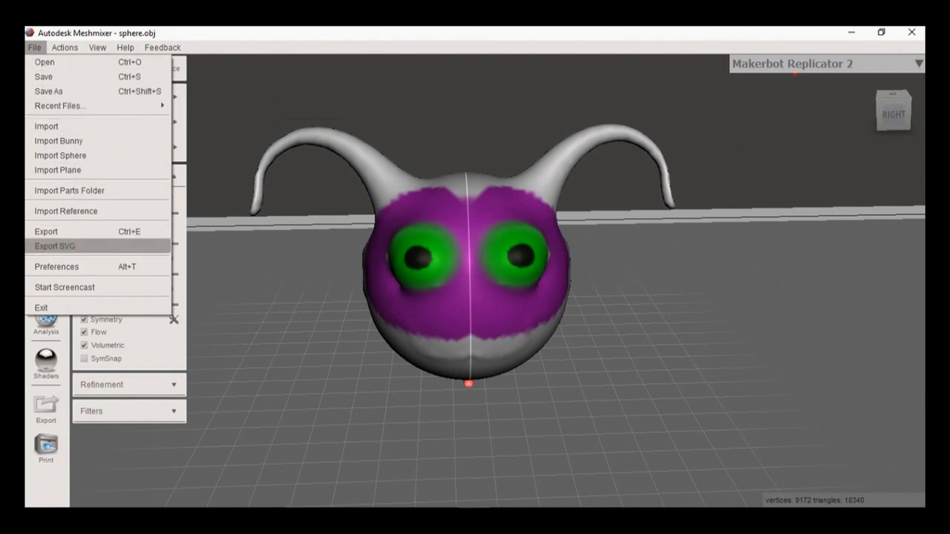
pyautogui.click(44, 62)
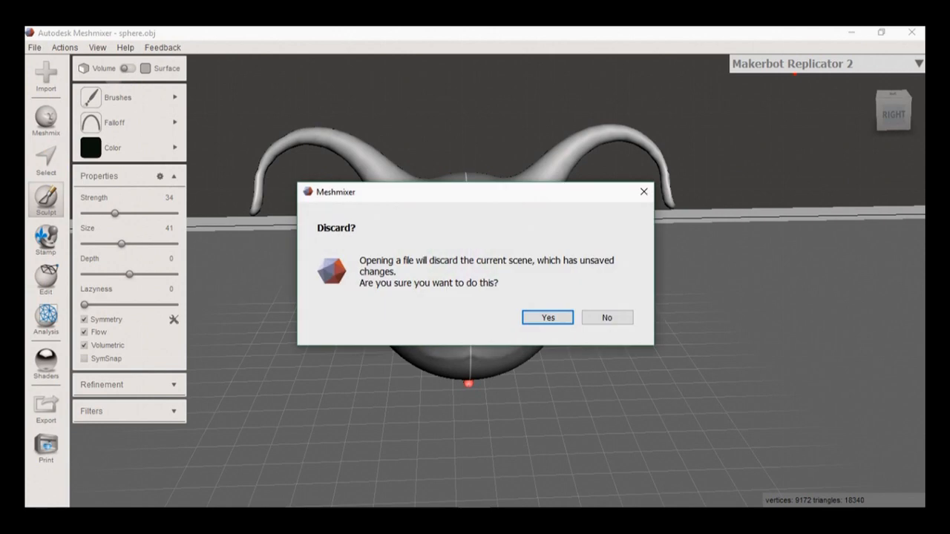
pyautogui.click(548, 317)
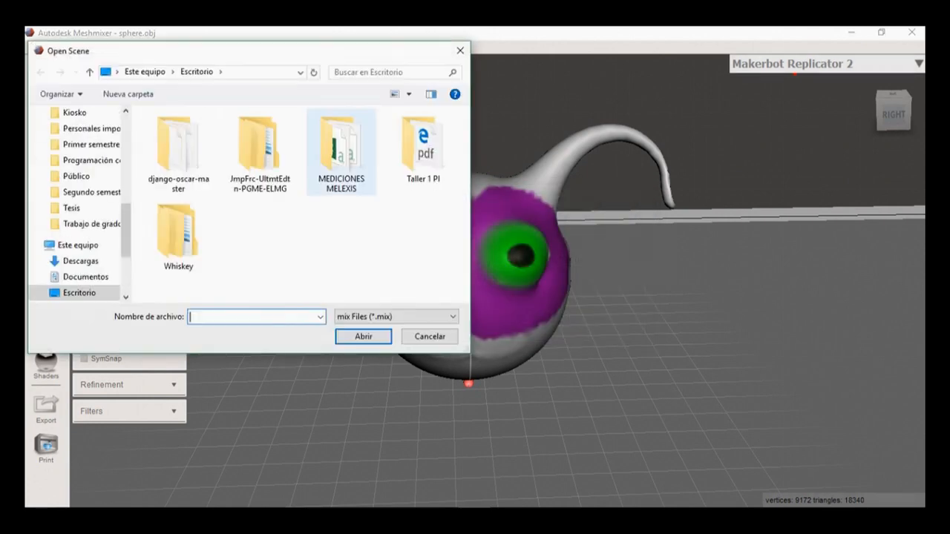
pyautogui.click(460, 50)
# Step: Import personaje.obj from the desktop into Meshmixer, replacing the horned head mesh
pyautogui.click(34, 47)
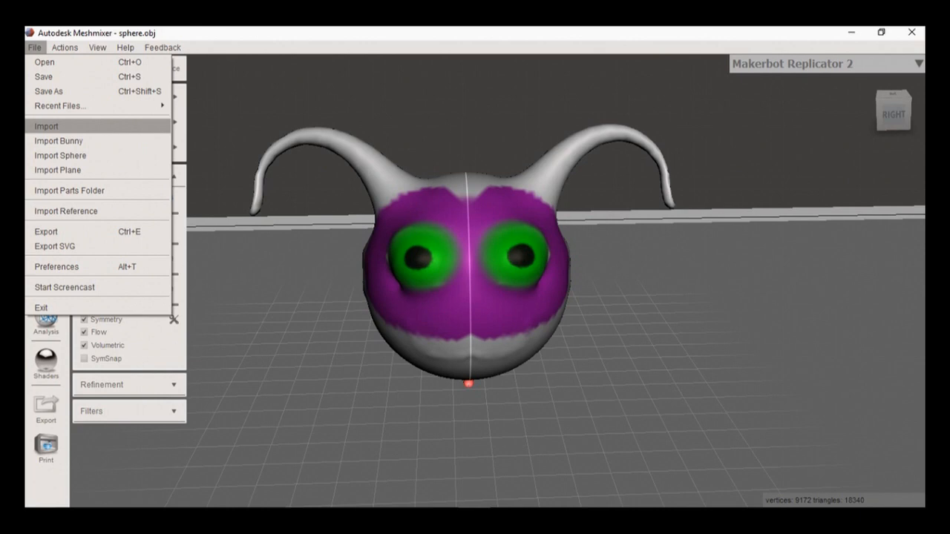
pyautogui.press('Return')
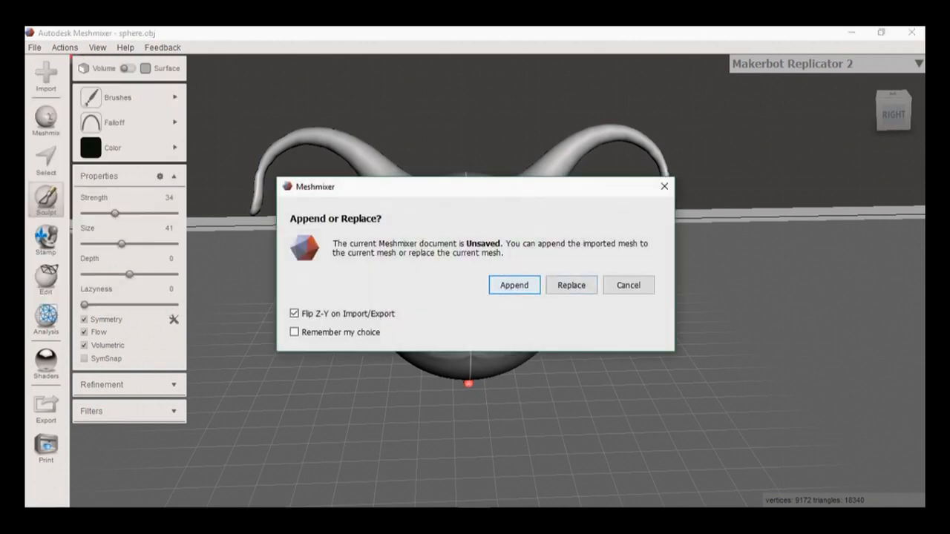
pyautogui.press('Return')
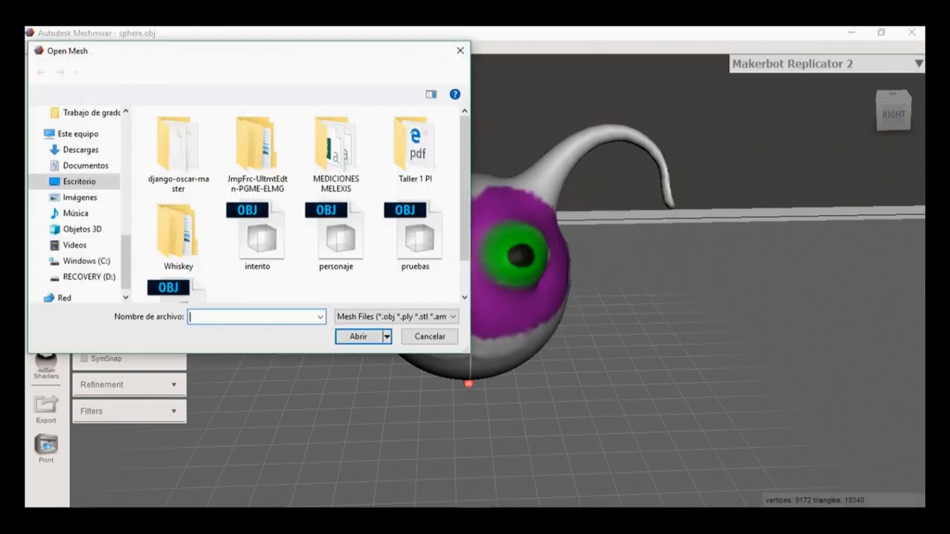
pyautogui.scroll(-1, 304, 205)
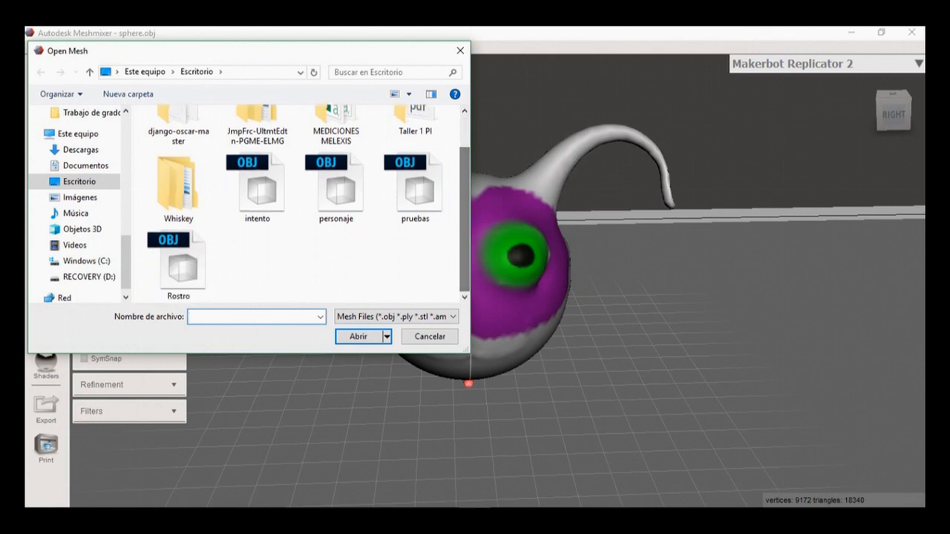
pyautogui.doubleClick(336, 190)
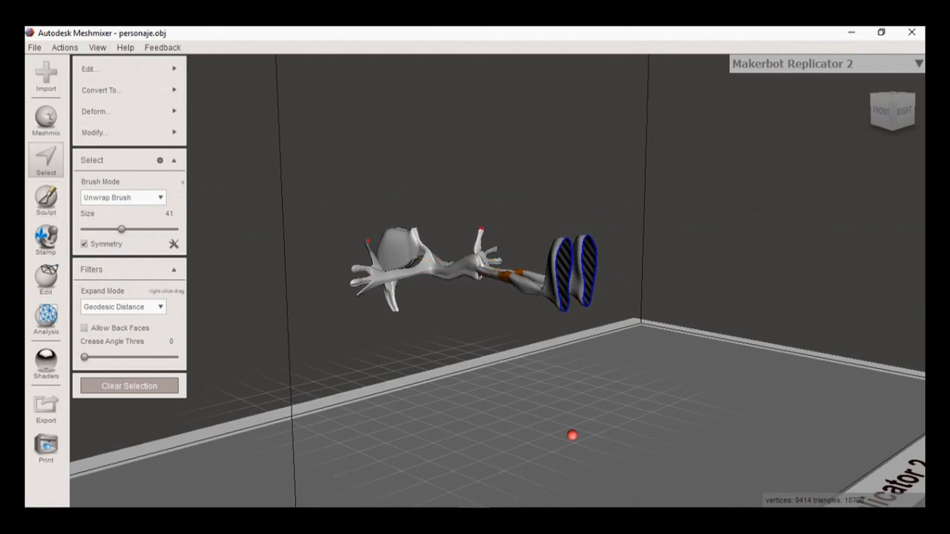
# Step: Clear the selection on the imported character and choose the Drag brush for sculpting
pyautogui.press('Escape')
pyautogui.click(46, 200)
pyautogui.moveTo(126, 98)
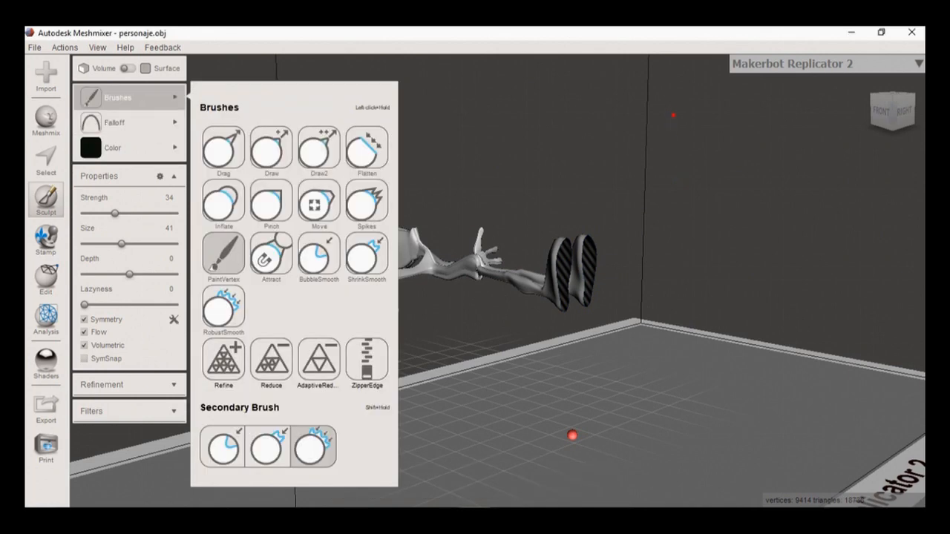
pyautogui.click(224, 149)
# Step: Stand the imported character upright by rotating it 90° about X with Transform, and accept the rotation
pyautogui.press('s')
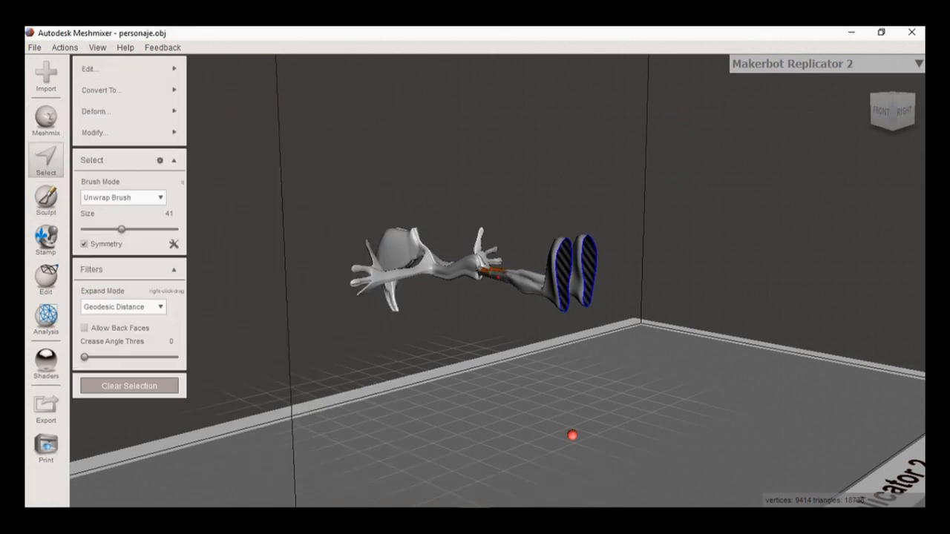
pyautogui.moveTo(89, 68)
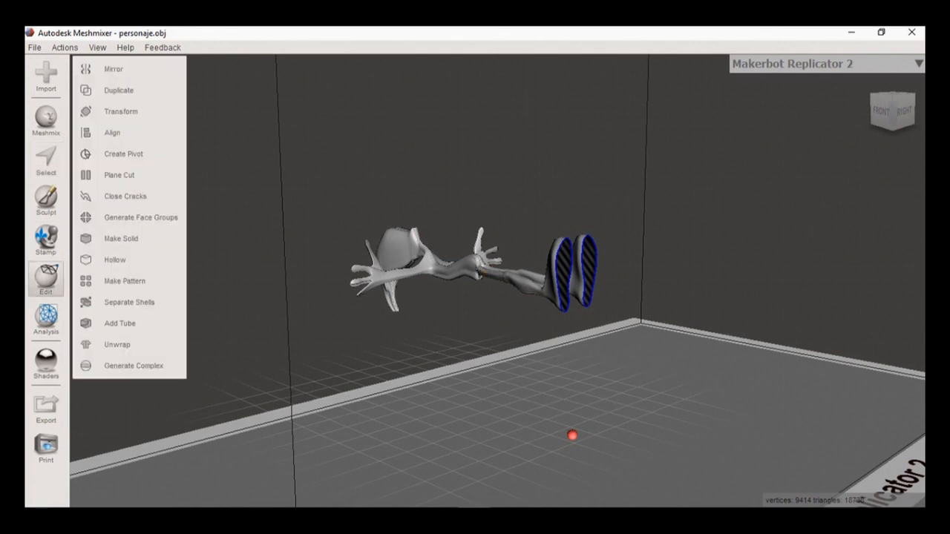
pyautogui.click(126, 112)
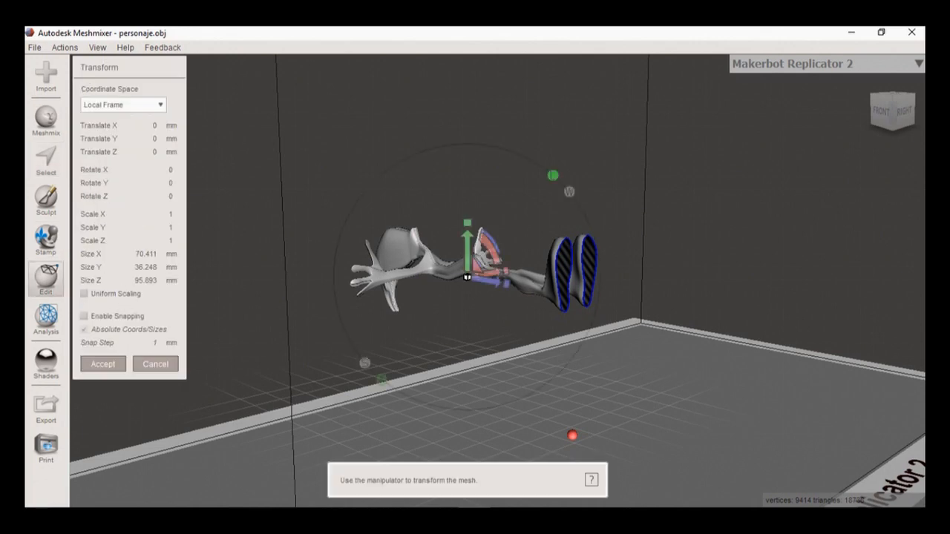
pyautogui.moveTo(492, 245); pyautogui.dragTo(520, 381)
pyautogui.moveTo(519, 382); pyautogui.dragTo(375, 421, button='middle')
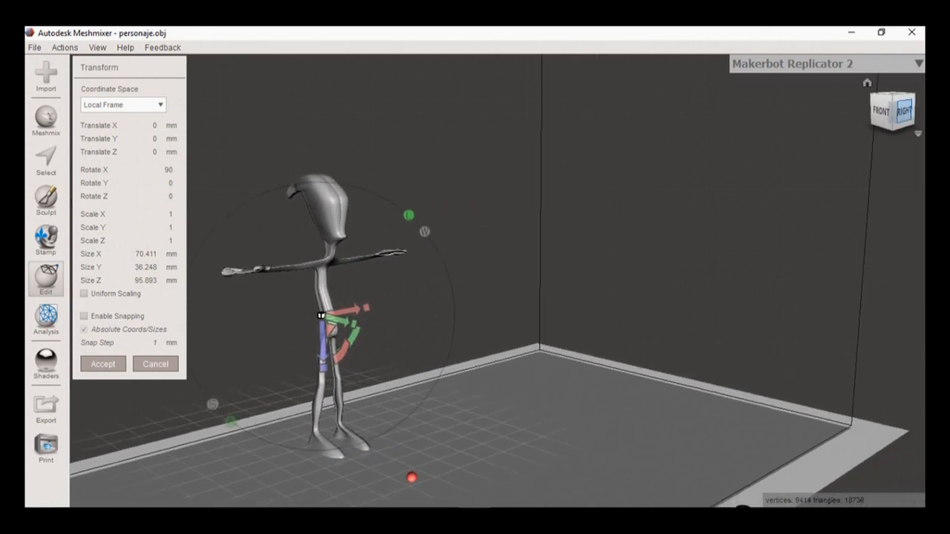
pyautogui.click(904, 112)
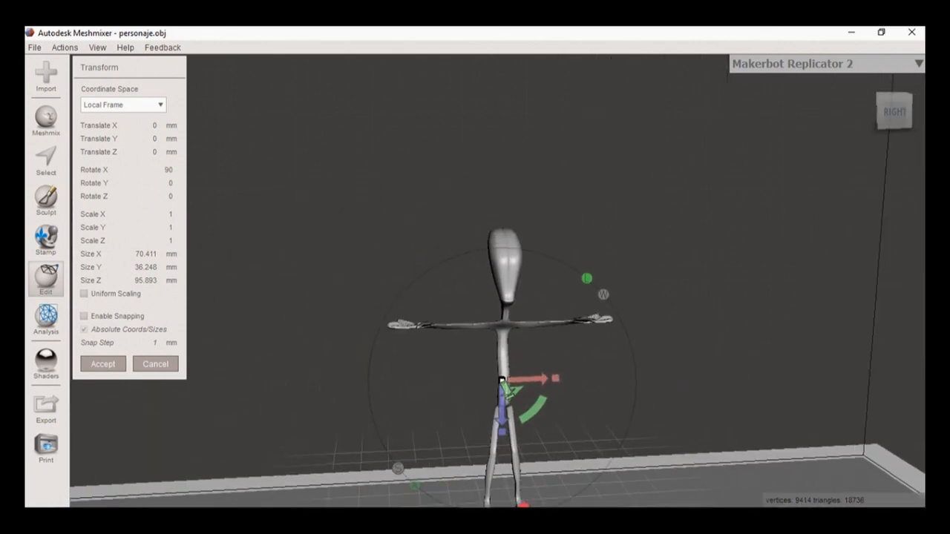
pyautogui.scroll(5, 505, 297)
pyautogui.moveTo(512, 297); pyautogui.dragTo(333, 280, button='middle')
pyautogui.click(104, 364)
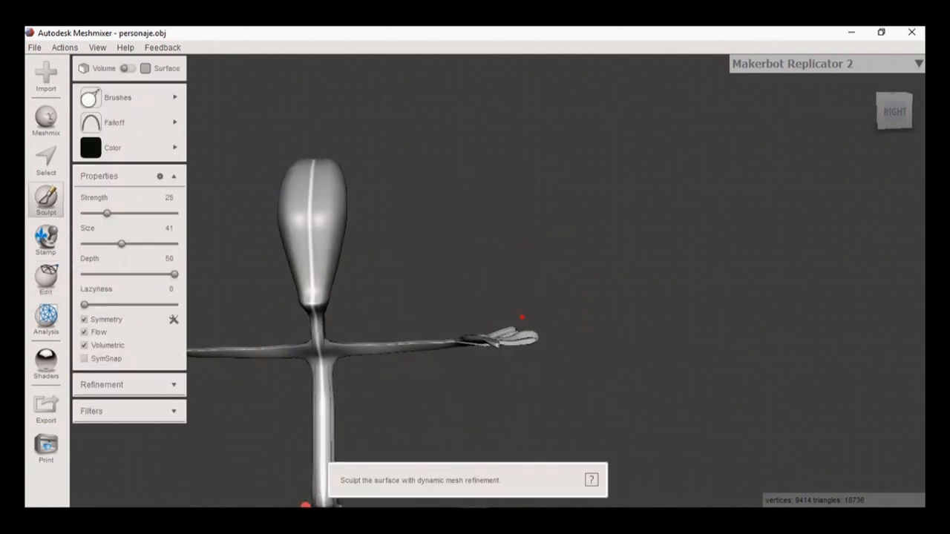
# Step: Sculpt two small symmetric eye bumps on the face using the Inflate brush at strength 62 and size 16
pyautogui.moveTo(128, 97)
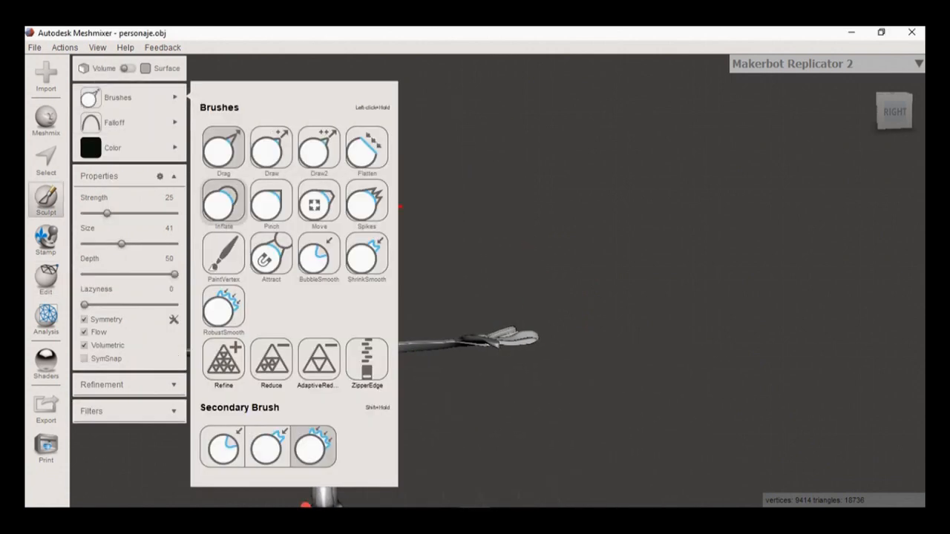
pyautogui.click(222, 202)
pyautogui.moveTo(115, 122)
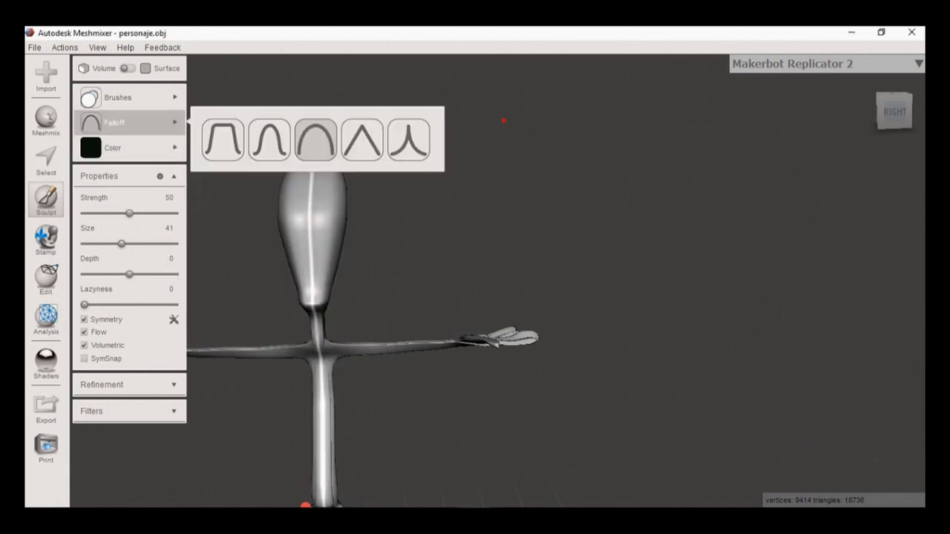
pyautogui.moveTo(113, 148)
pyautogui.moveTo(129, 213); pyautogui.dragTo(139, 213)
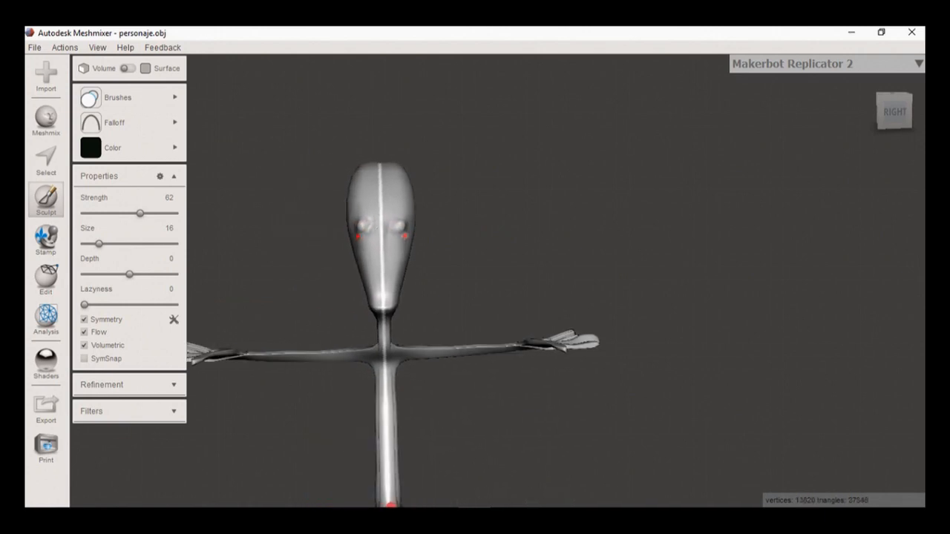
# Step: Choose the Draw brush with the narrower bell-shaped falloff, strength 49 and size 33, for sculpting the head's curved tip
pyautogui.moveTo(338, 234); pyautogui.dragTo(367, 257, button='right')
pyautogui.moveTo(367, 257); pyautogui.dragTo(312, 248, button='middle')
pyautogui.scroll(1, 436, 265)
pyautogui.moveTo(311, 248); pyautogui.dragTo(480, 97, button='right')
pyautogui.scroll(5, 490, 95)
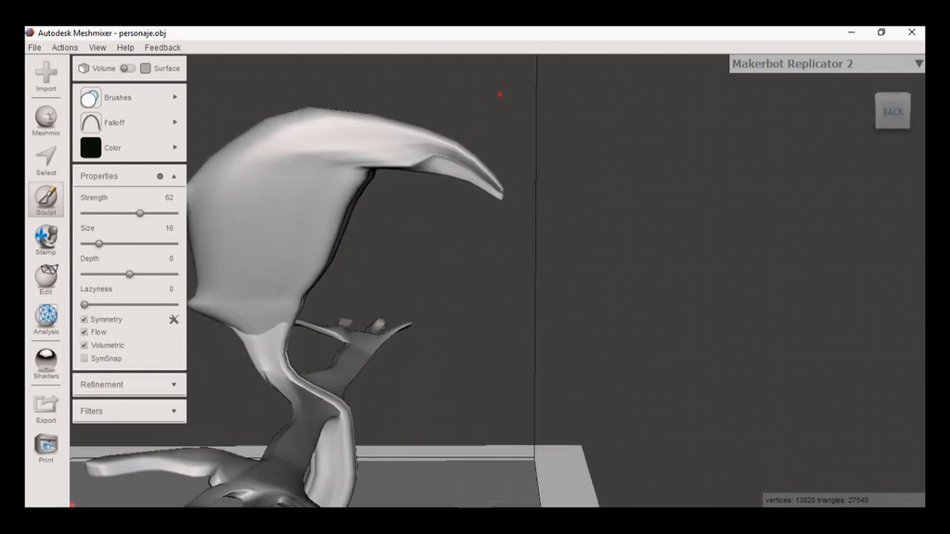
pyautogui.moveTo(545, 116); pyautogui.dragTo(562, 125, button='middle')
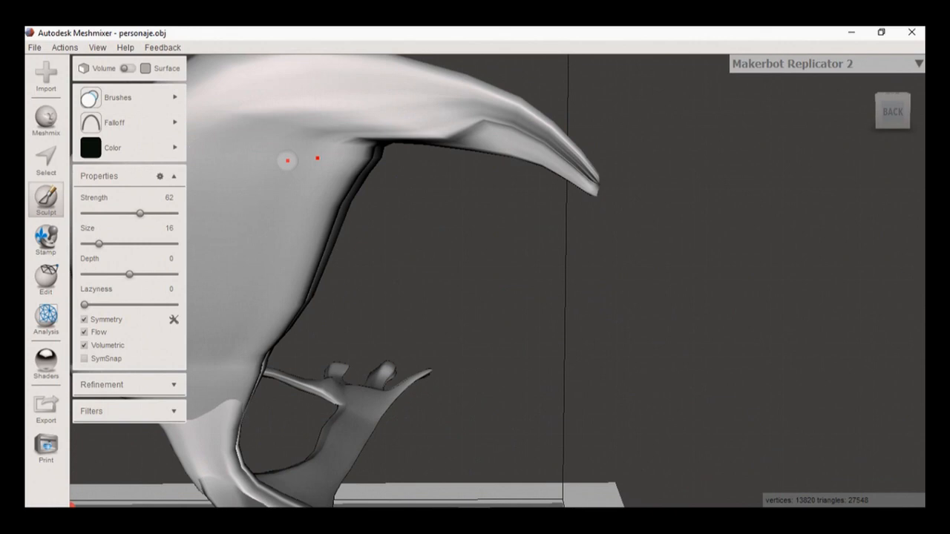
pyautogui.click(141, 148)
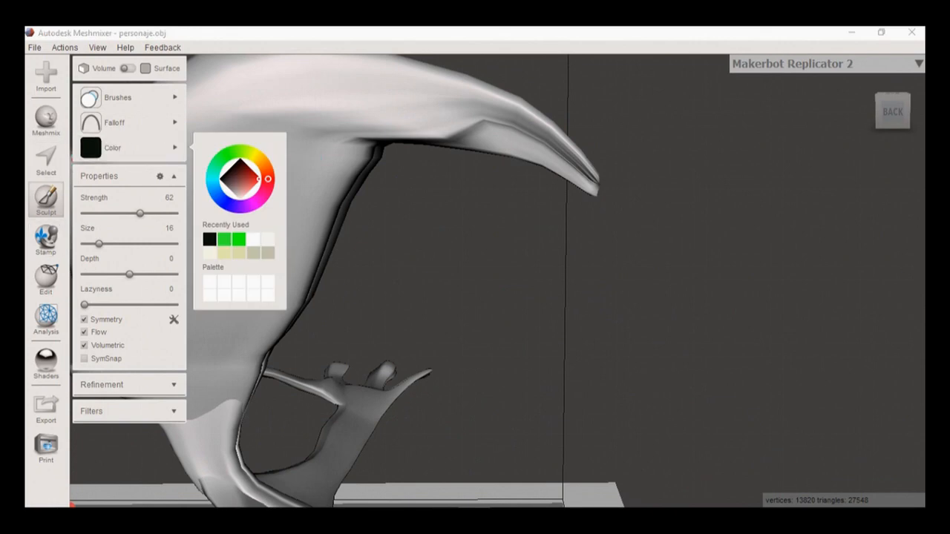
pyautogui.click(115, 97)
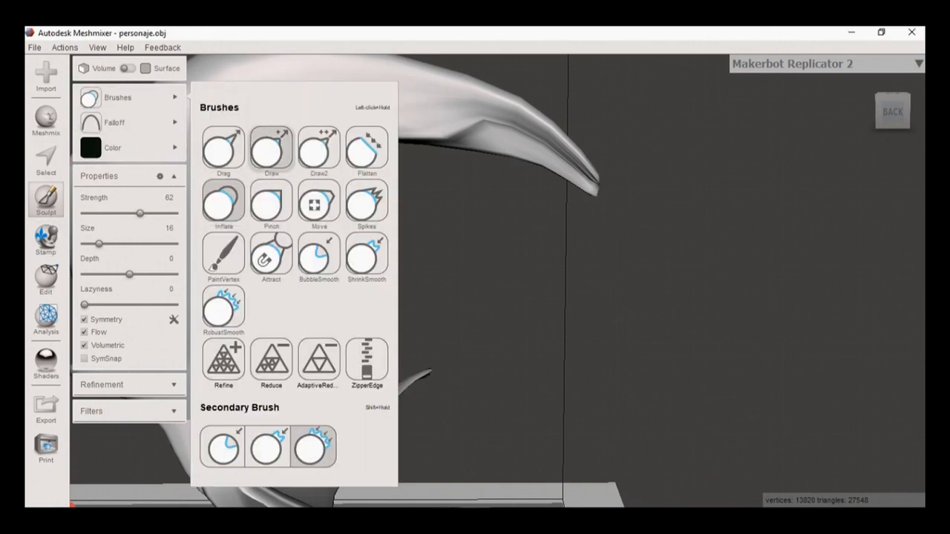
pyautogui.click(271, 151)
pyautogui.moveTo(157, 125)
pyautogui.click(271, 142)
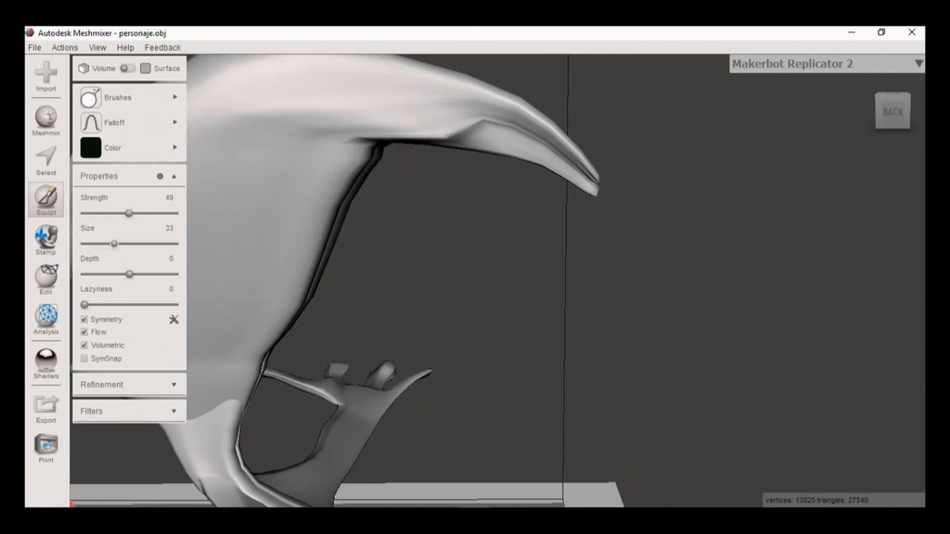
# Step: Sculpt along the underside of the head's curved tip, and set the brush strength to 29 and size to 51
pyautogui.moveTo(482, 148)
pyautogui.mouseDown()
pyautogui.moveTo(492, 159)
pyautogui.moveTo(470, 138)
pyautogui.moveTo(591, 175)
pyautogui.mouseUp()
pyautogui.moveTo(671, 201)
pyautogui.mouseDown(button='right')
pyautogui.moveTo(725, 183)
pyautogui.moveTo(569, 218)
pyautogui.moveTo(526, 239)
pyautogui.moveTo(207, 506)
pyautogui.moveTo(547, 234)
pyautogui.moveTo(579, 281)
pyautogui.moveTo(489, 288)
pyautogui.moveTo(565, 240)
pyautogui.moveTo(635, 234)
pyautogui.moveTo(556, 314)
pyautogui.moveTo(551, 307)
pyautogui.moveTo(556, 321)
pyautogui.moveTo(526, 314)
pyautogui.moveTo(515, 287)
pyautogui.moveTo(541, 297)
pyautogui.moveTo(542, 282)
pyautogui.mouseUp(button='right')
pyautogui.moveTo(129, 214); pyautogui.dragTo(128, 214)
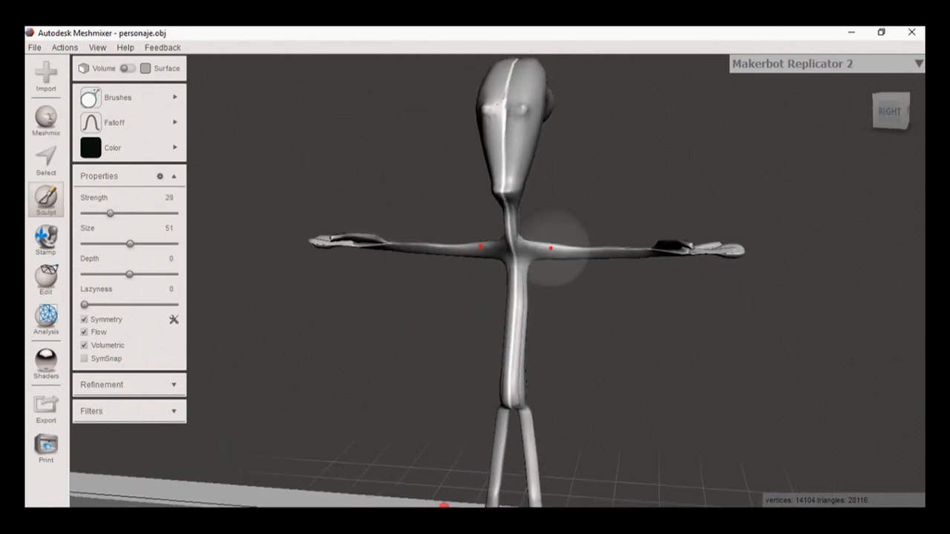
# Step: Thicken both arms symmetrically with the Draw brush, adding rounded volume to the upper arms and forearms
pyautogui.moveTo(578, 248); pyautogui.dragTo(586, 248)
pyautogui.moveTo(585, 248)
pyautogui.mouseDown(button='right')
pyautogui.moveTo(528, 215)
pyautogui.moveTo(555, 236)
pyautogui.mouseUp(button='right')
pyautogui.moveTo(585, 231)
pyautogui.mouseDown()
pyautogui.moveTo(607, 234)
pyautogui.moveTo(589, 242)
pyautogui.mouseUp()
pyautogui.moveTo(588, 241); pyautogui.dragTo(585, 262, button='right')
pyautogui.moveTo(566, 277); pyautogui.dragTo(580, 180, button='middle')
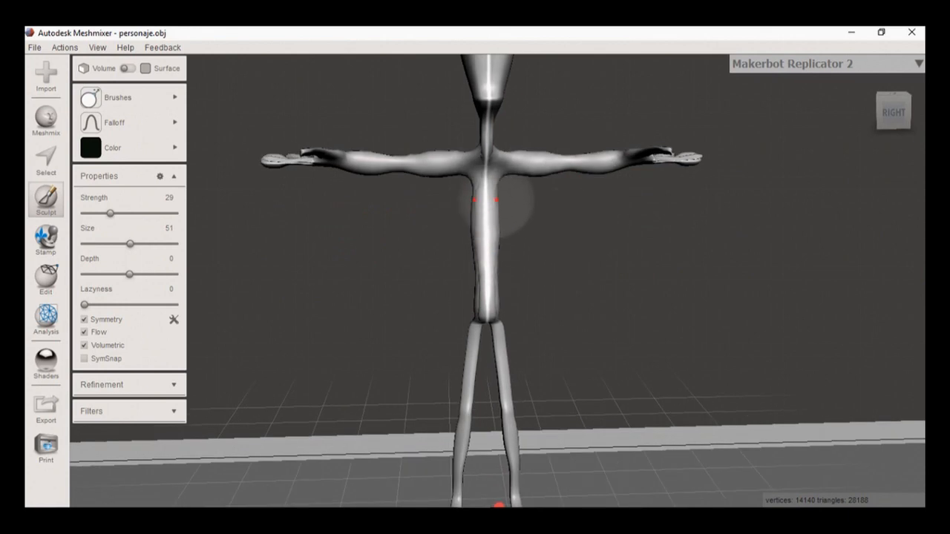
# Step: Build up the character's torso with the Draw brush, raising the strength to 70 for the belly and hip volume
pyautogui.moveTo(500, 218)
pyautogui.mouseDown()
pyautogui.moveTo(495, 199)
pyautogui.moveTo(496, 238)
pyautogui.mouseUp()
pyautogui.moveTo(145, 214); pyautogui.dragTo(148, 213)
pyautogui.moveTo(506, 208)
pyautogui.mouseDown()
pyautogui.moveTo(496, 248)
pyautogui.moveTo(505, 246)
pyautogui.moveTo(506, 207)
pyautogui.moveTo(520, 265)
pyautogui.moveTo(488, 291)
pyautogui.moveTo(491, 269)
pyautogui.mouseUp()
pyautogui.moveTo(447, 285); pyautogui.dragTo(362, 297, button='right')
pyautogui.moveTo(412, 286)
pyautogui.mouseDown()
pyautogui.moveTo(403, 250)
pyautogui.moveTo(395, 269)
pyautogui.moveTo(398, 238)
pyautogui.moveTo(405, 269)
pyautogui.mouseUp()
pyautogui.moveTo(426, 284)
pyautogui.mouseDown(button='right')
pyautogui.moveTo(443, 286)
pyautogui.moveTo(452, 303)
pyautogui.mouseUp(button='right')
# Step: Sculpt thicker thighs and calves on both legs, undoing the first calf stroke and reshaping the calves down to the ankles
pyautogui.keyDown('shift'); pyautogui.moveTo(453, 416); pyautogui.dragTo(441, 211, button='right'); pyautogui.keyUp('shift')
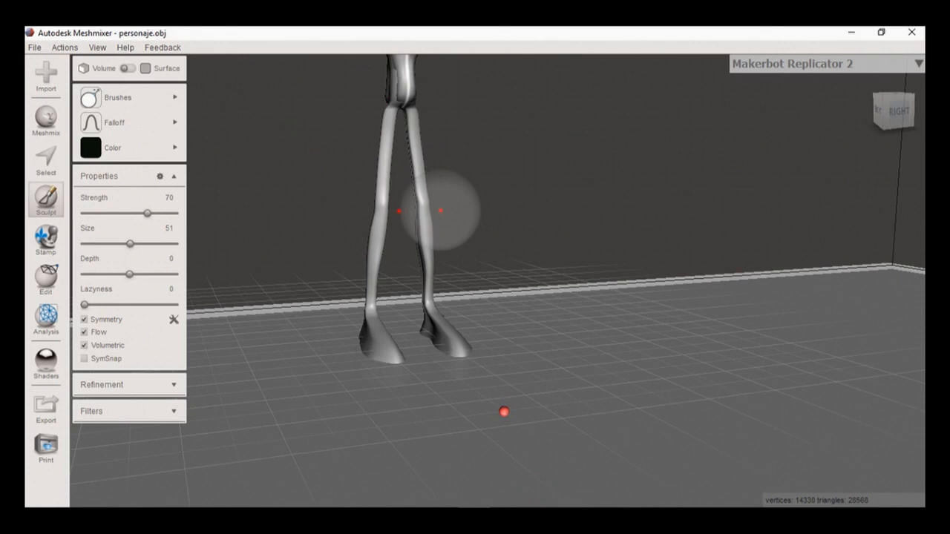
pyautogui.moveTo(383, 152); pyautogui.dragTo(375, 301)
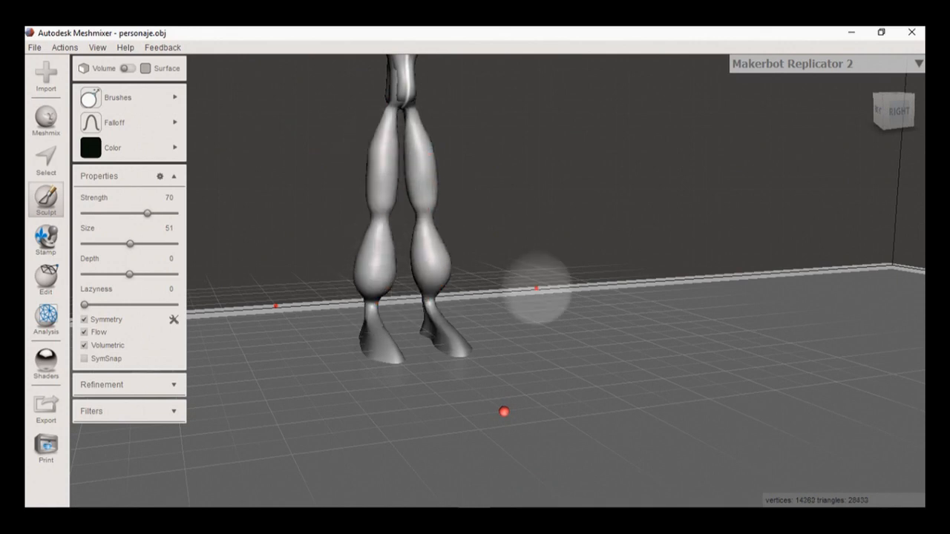
pyautogui.hotkey('ctrl', 'z')
pyautogui.moveTo(372, 223); pyautogui.dragTo(372, 287)
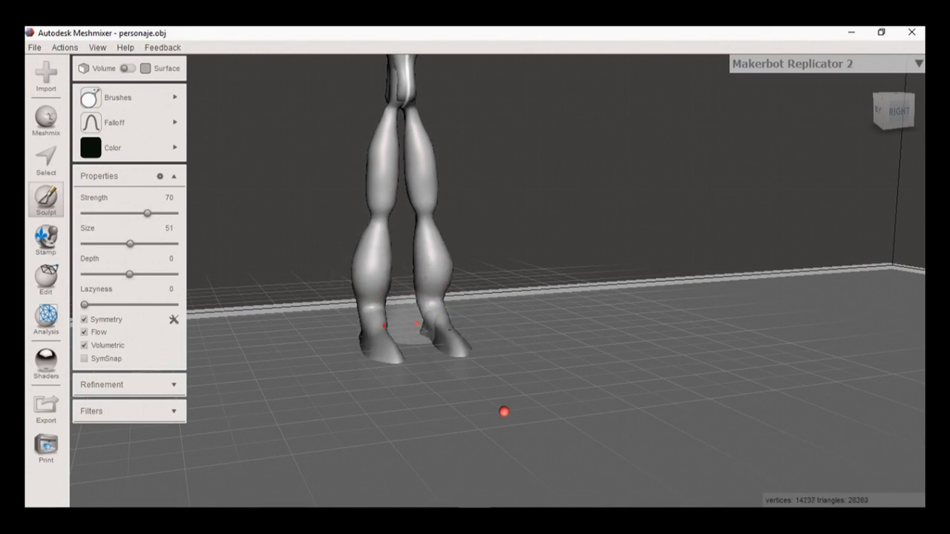
# Step: Build up the front of both feet with the Draw brush into large rounded toes
pyautogui.moveTo(388, 329); pyautogui.dragTo(431, 324, button='right')
pyautogui.moveTo(342, 355); pyautogui.dragTo(365, 366)
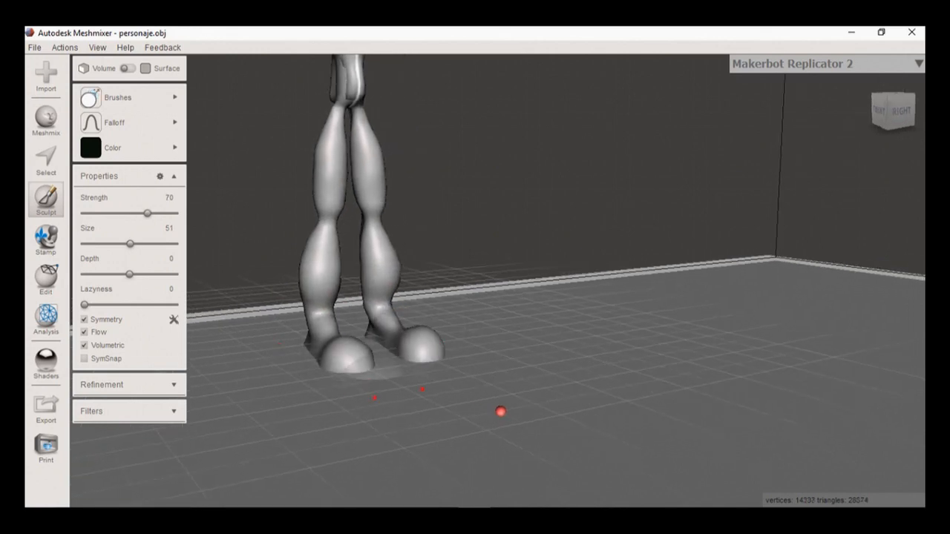
pyautogui.moveTo(377, 398); pyautogui.dragTo(438, 397, button='right')
pyautogui.keyDown('shift'); pyautogui.moveTo(333, 396); pyautogui.dragTo(511, 379, button='right'); pyautogui.keyUp('shift')
pyautogui.moveTo(511, 367); pyautogui.dragTo(514, 361)
pyautogui.keyDown('shift'); pyautogui.moveTo(439, 379); pyautogui.dragTo(405, 360, button='right'); pyautogui.keyUp('shift')
pyautogui.scroll(-5, 479, 350)
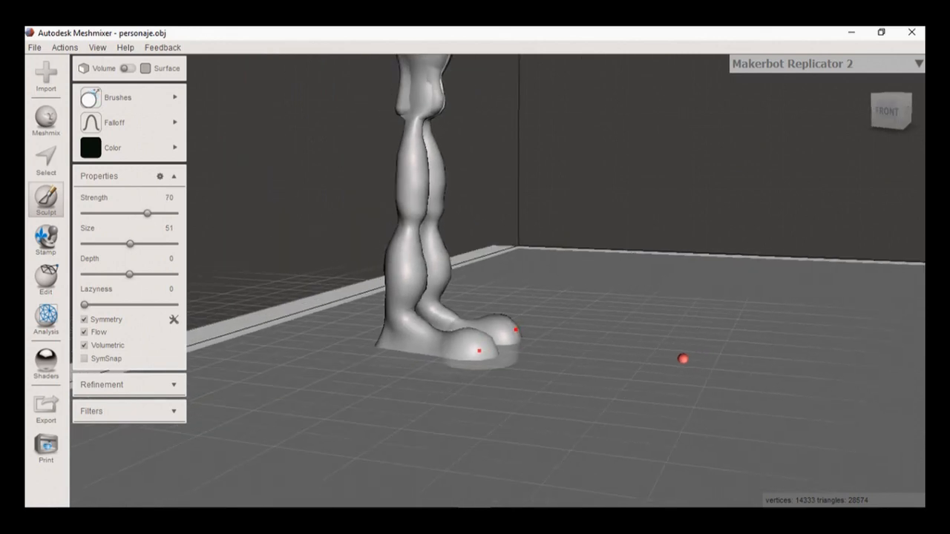
# Step: Add more symmetric muscle volume to the upper arms and forearms with the Draw brush at strength 70
pyautogui.keyDown('shift'); pyautogui.moveTo(533, 136); pyautogui.dragTo(483, 398, button='right'); pyautogui.keyUp('shift')
pyautogui.moveTo(297, 291); pyautogui.dragTo(353, 286, button='right')
pyautogui.moveTo(469, 308); pyautogui.dragTo(375, 328, button='right')
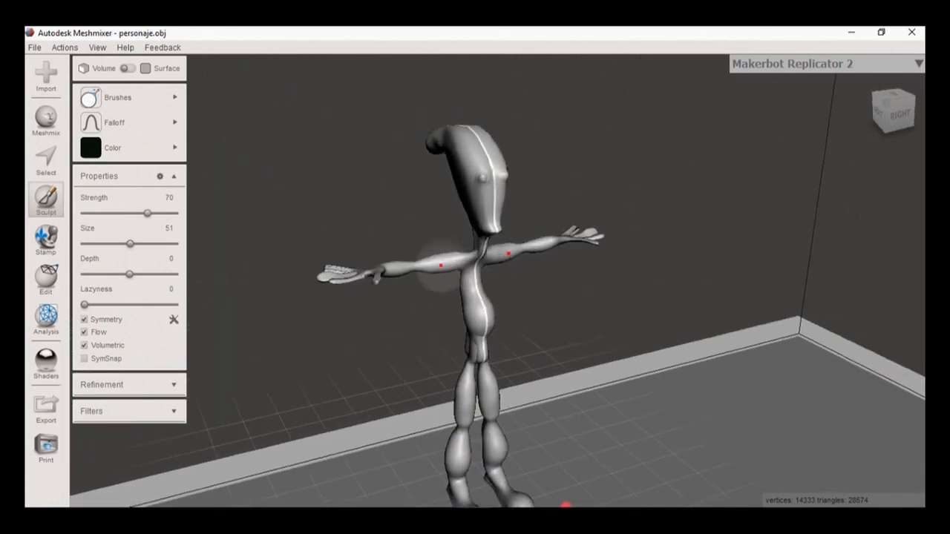
pyautogui.moveTo(435, 259); pyautogui.dragTo(403, 287, button='right')
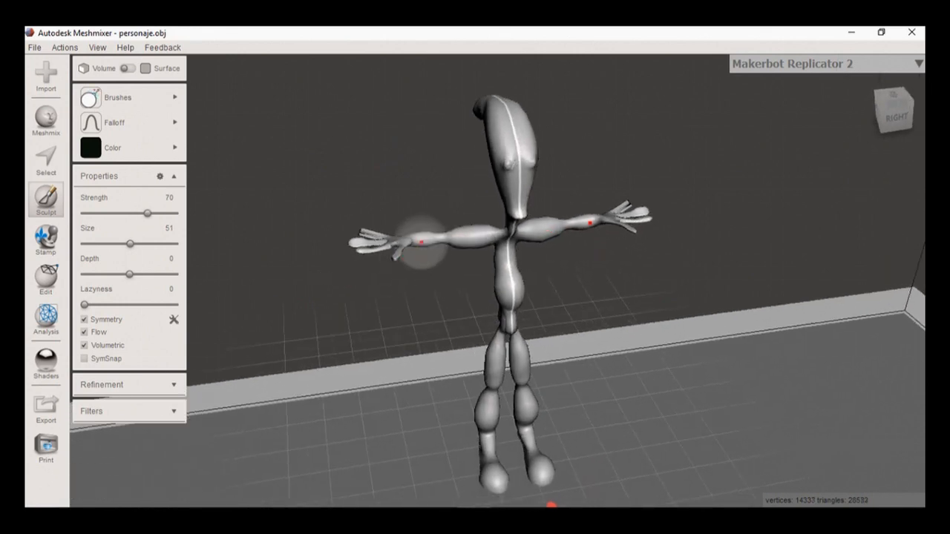
pyautogui.moveTo(598, 248)
pyautogui.mouseDown(button='right')
pyautogui.moveTo(586, 223)
pyautogui.moveTo(459, 330)
pyautogui.moveTo(287, 295)
pyautogui.moveTo(466, 274)
pyautogui.mouseUp(button='right')
pyautogui.scroll(3, 335, 301)
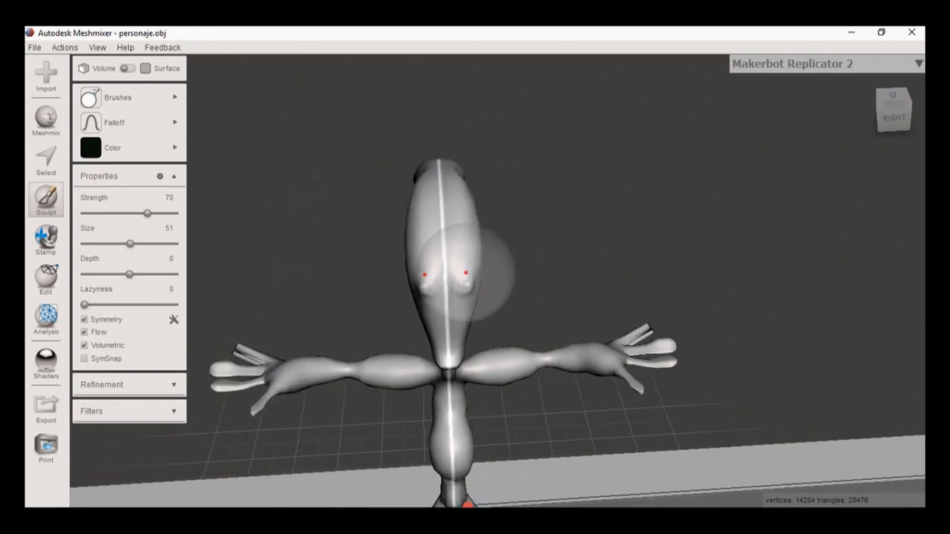
# Step: Turn off symmetry and choose the Inflate brush with the wider rounded falloff, strength 22 and size 30
pyautogui.moveTo(467, 274); pyautogui.dragTo(458, 268, button='middle')
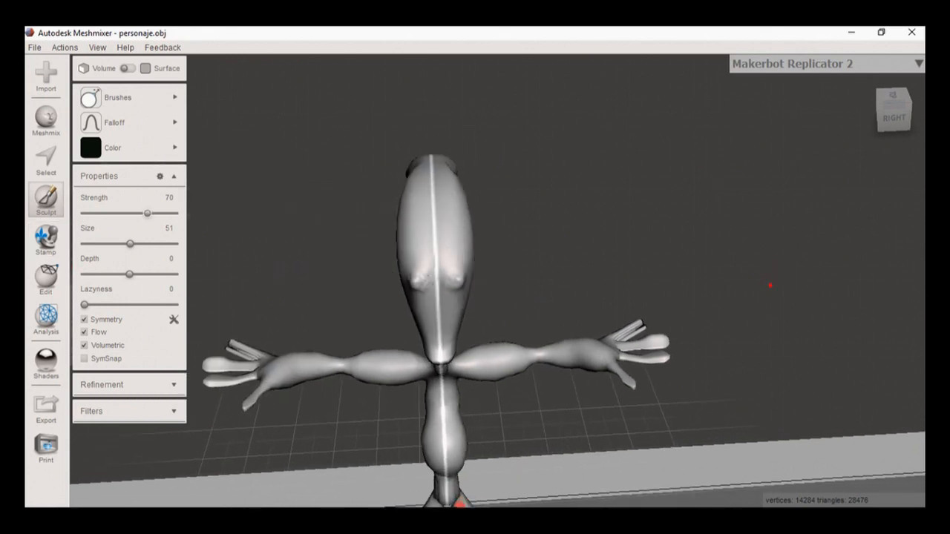
pyautogui.click(84, 319)
pyautogui.moveTo(572, 195); pyautogui.dragTo(604, 191, button='right')
pyautogui.click(112, 147)
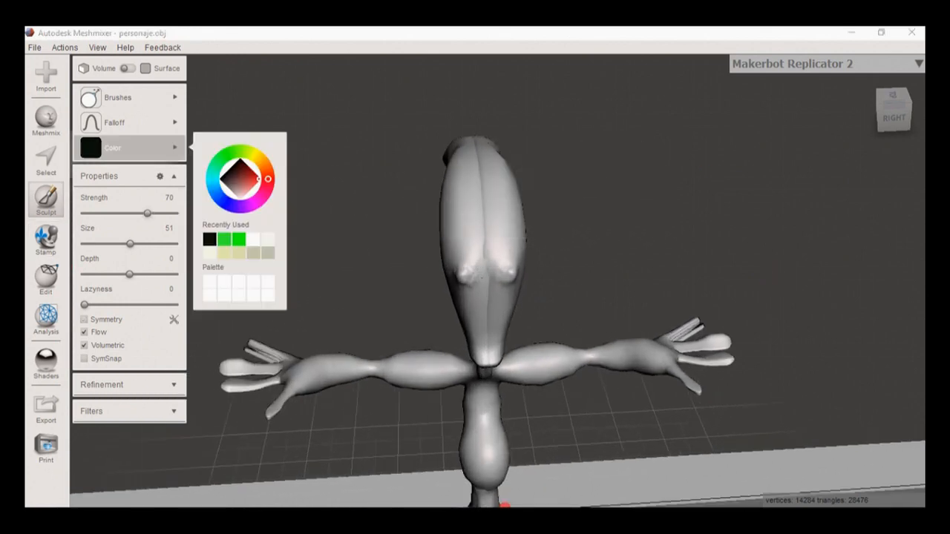
pyautogui.click(119, 97)
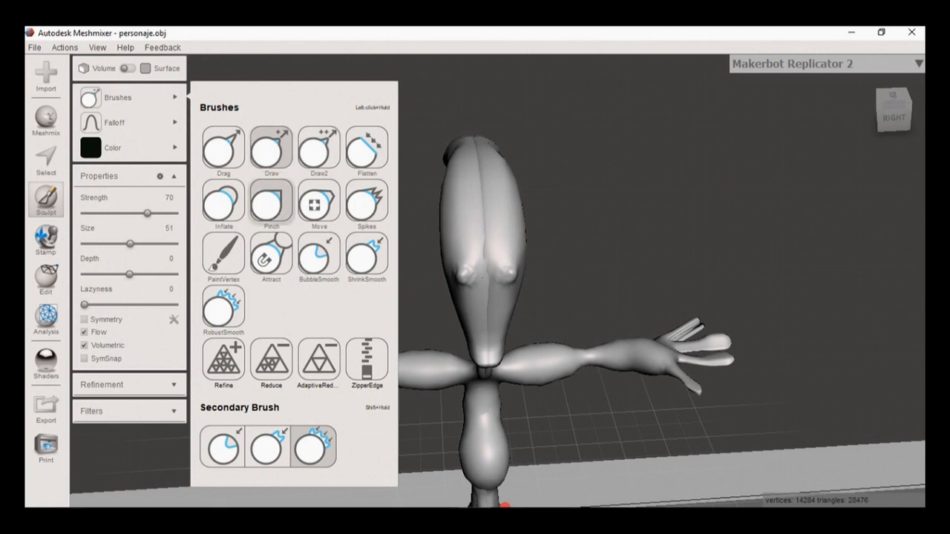
pyautogui.click(223, 203)
pyautogui.click(118, 123)
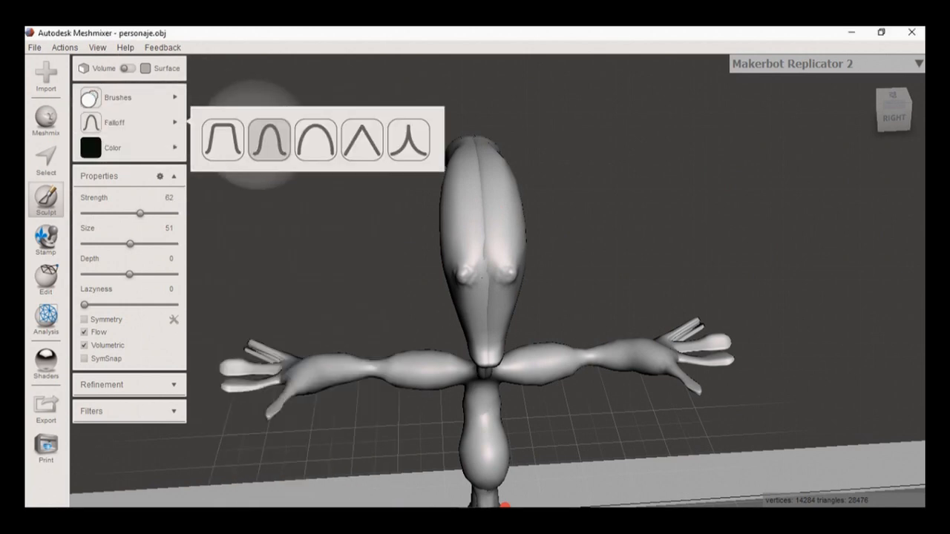
pyautogui.click(316, 140)
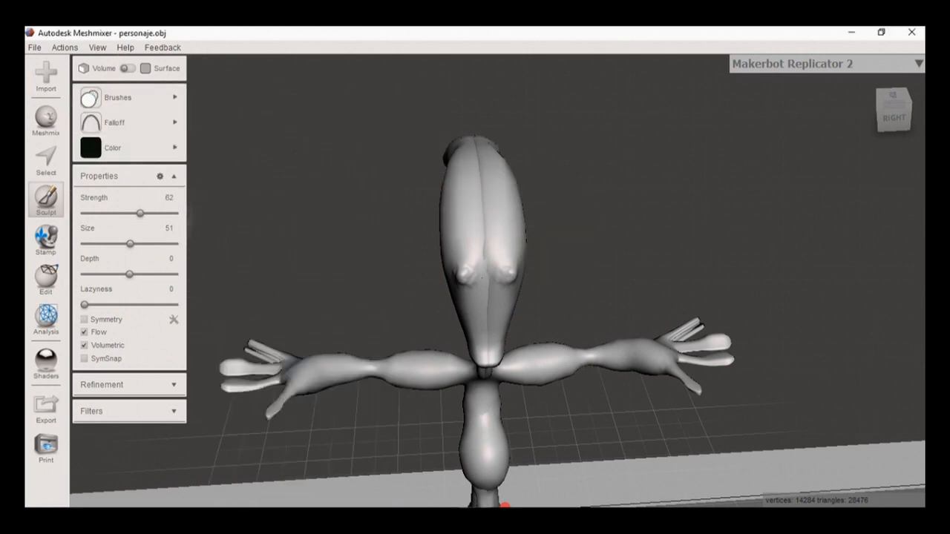
pyautogui.moveTo(502, 172); pyautogui.dragTo(493, 230, button='middle')
pyautogui.moveTo(486, 221)
pyautogui.mouseDown(button='right')
pyautogui.moveTo(497, 175)
pyautogui.moveTo(490, 217)
pyautogui.mouseUp(button='right')
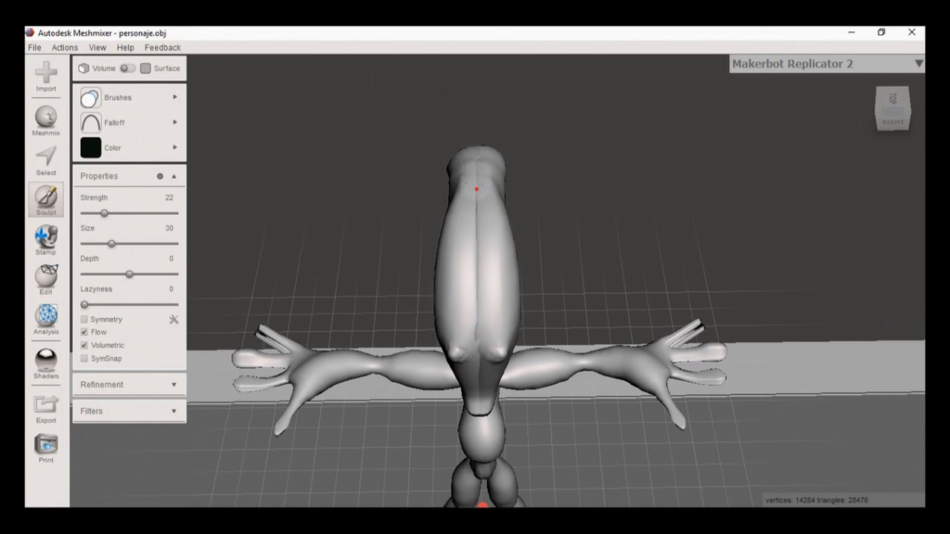
# Step: Inflate along the centre seam of the head, from the crown between the eyes down to the snout
pyautogui.scroll(5, 483, 257)
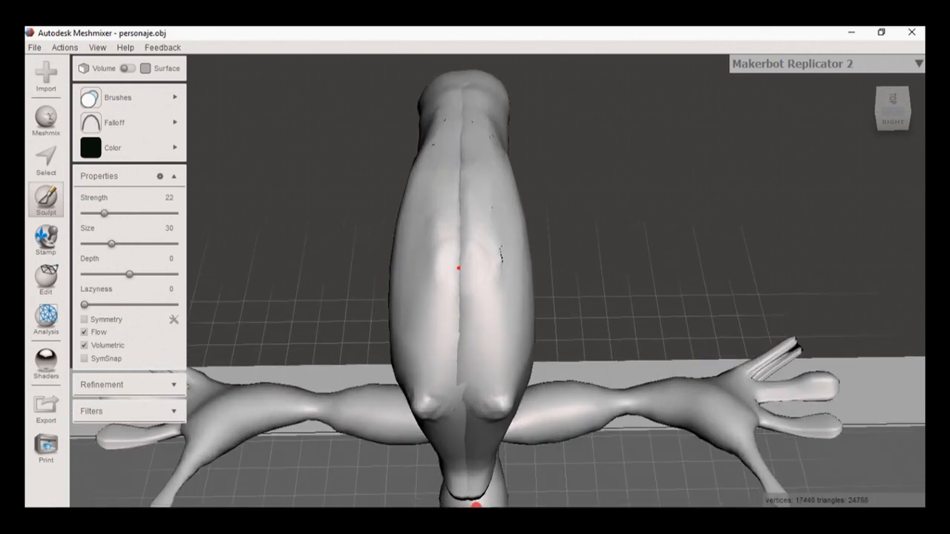
pyautogui.moveTo(460, 314); pyautogui.dragTo(449, 439, button='right')
pyautogui.keyDown('shift'); pyautogui.moveTo(458, 397); pyautogui.dragTo(462, 274, button='right'); pyautogui.keyUp('shift')
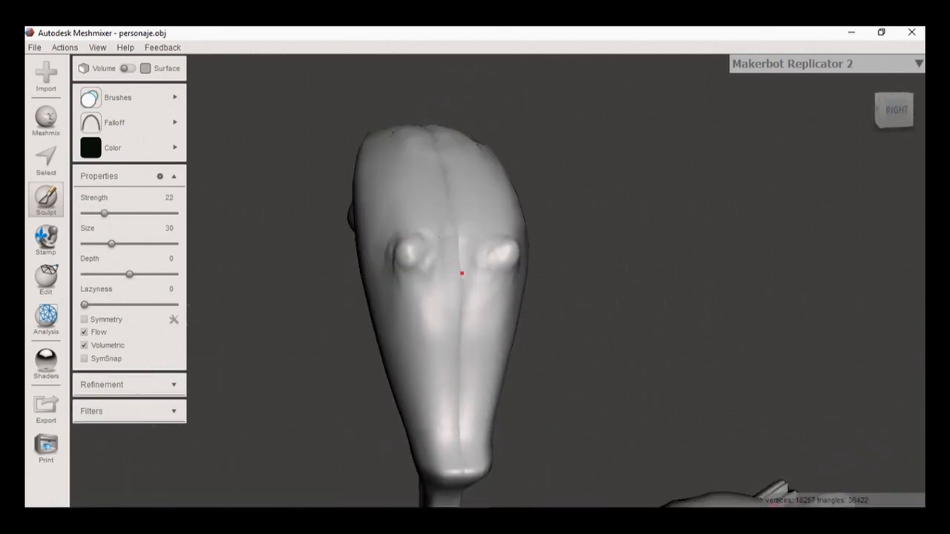
pyautogui.moveTo(453, 354)
pyautogui.mouseDown()
pyautogui.moveTo(469, 403)
pyautogui.moveTo(440, 350)
pyautogui.mouseUp()
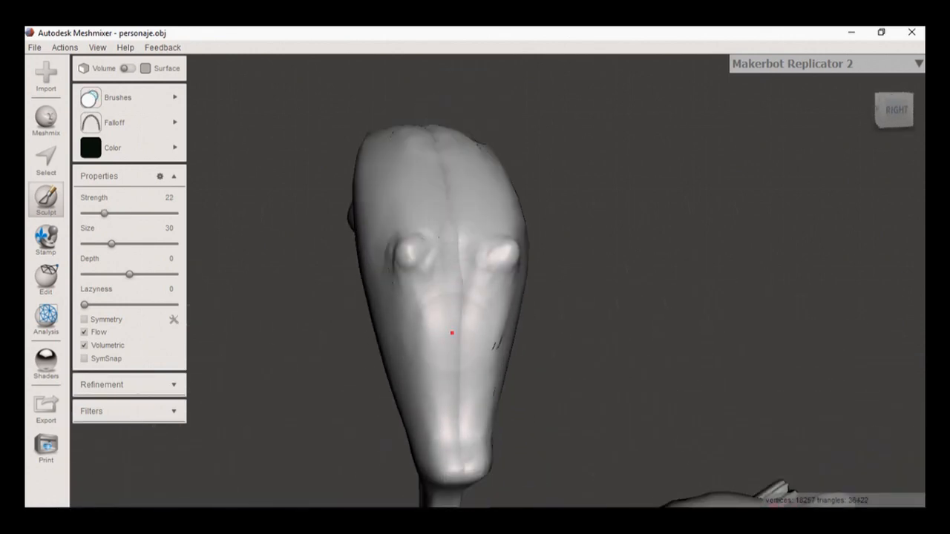
# Step: Inflate along the centre seam of the body, working down the torso
pyautogui.scroll(-8, 553, 257)
pyautogui.moveTo(549, 324); pyautogui.dragTo(539, 244, button='middle')
pyautogui.moveTo(537, 245); pyautogui.dragTo(432, 260, button='right')
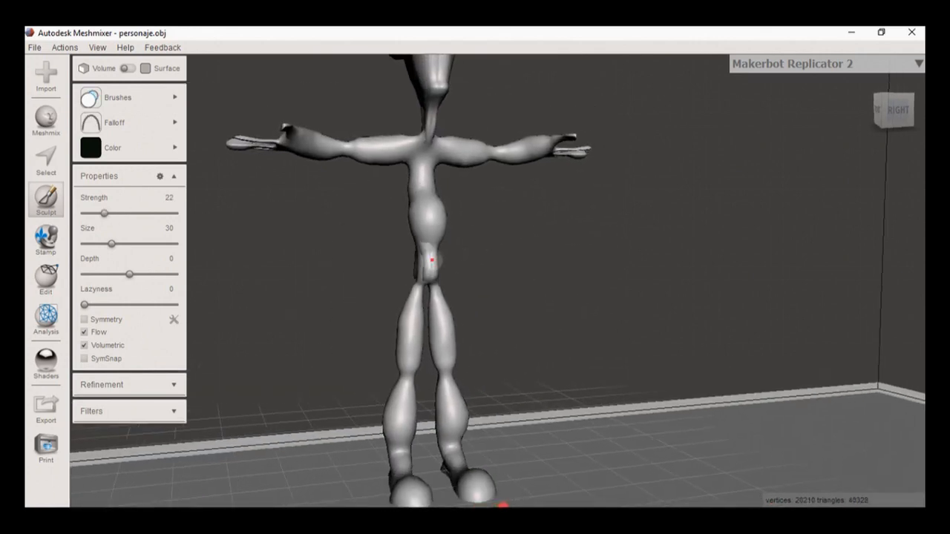
pyautogui.moveTo(435, 181); pyautogui.dragTo(402, 253, button='right')
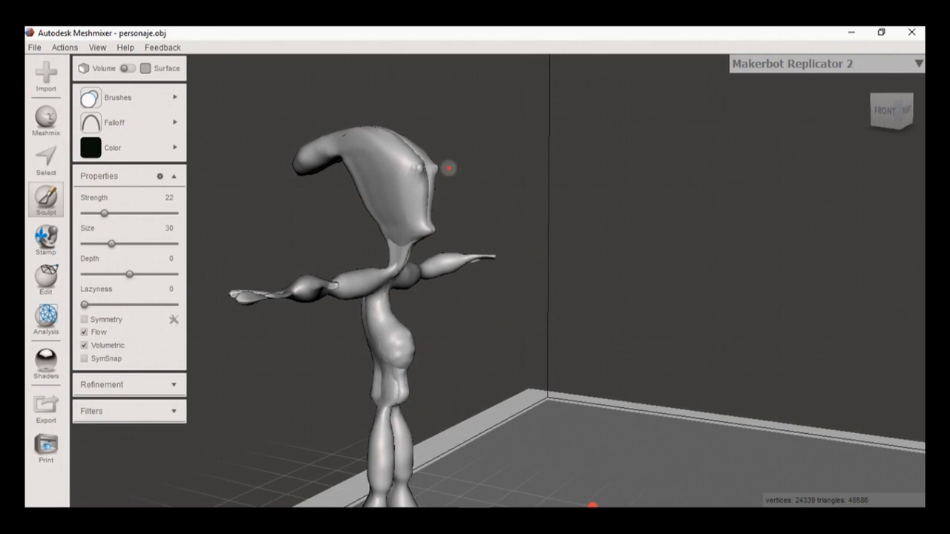
# Step: Choose the Draw brush with the narrower bell-shaped falloff, strength 77 and size 53, and smooth the head's curved tip
pyautogui.click(119, 98)
pyautogui.click(258, 152)
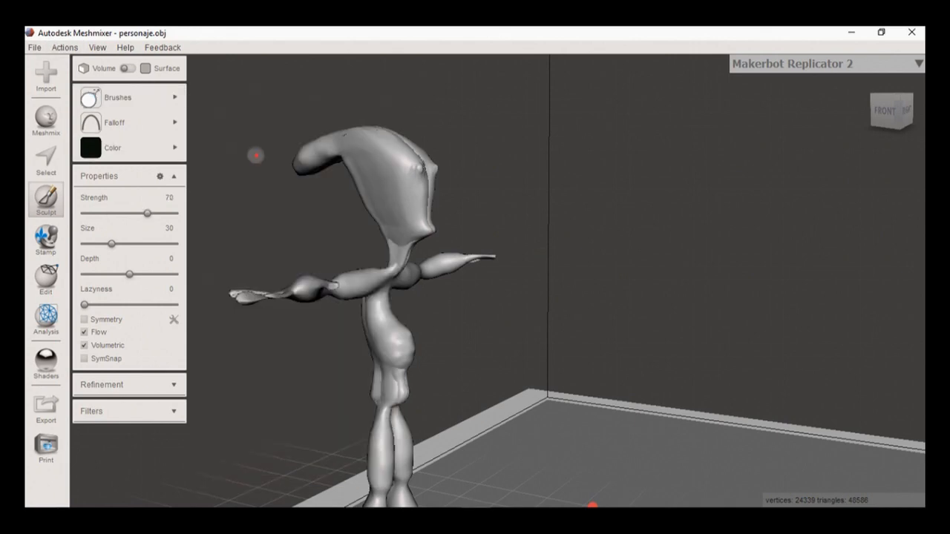
pyautogui.moveTo(273, 201); pyautogui.dragTo(242, 206, button='right')
pyautogui.click(111, 123)
pyautogui.click(270, 140)
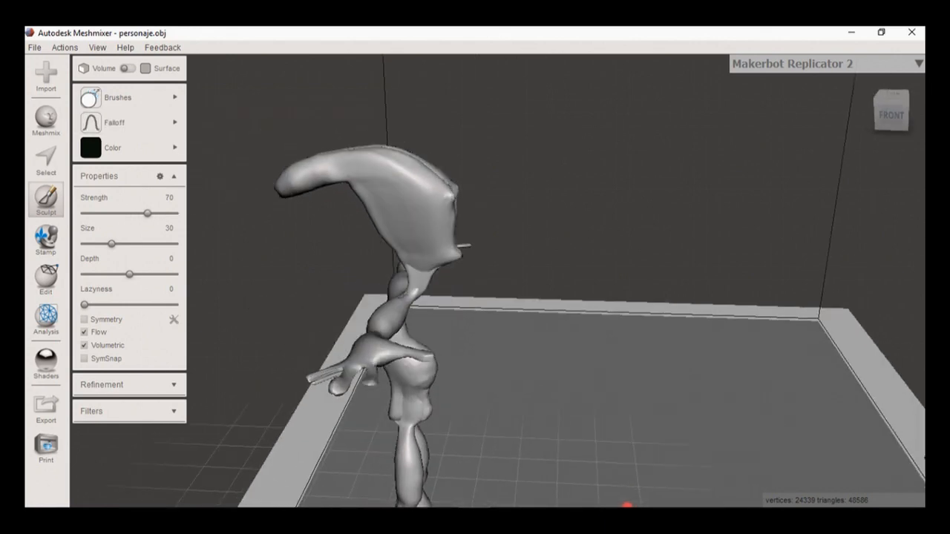
pyautogui.click(132, 243)
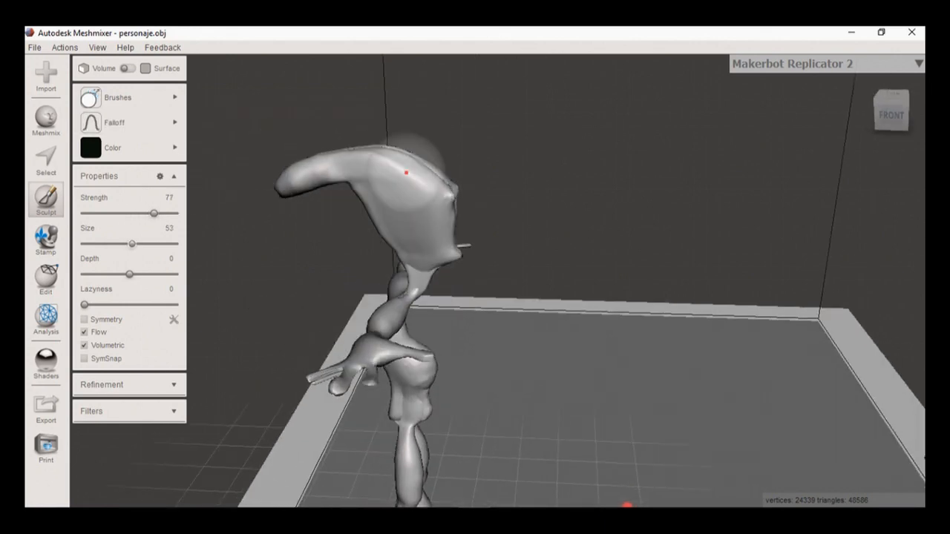
pyautogui.keyDown('shift'); pyautogui.moveTo(317, 164); pyautogui.dragTo(350, 183); pyautogui.keyUp('shift')
pyautogui.moveTo(349, 182); pyautogui.dragTo(397, 193, button='right')
# Step: Pull the head's curved tip out and downward into a long thin tail using the Drag brush
pyautogui.moveTo(148, 97)
pyautogui.click(224, 150)
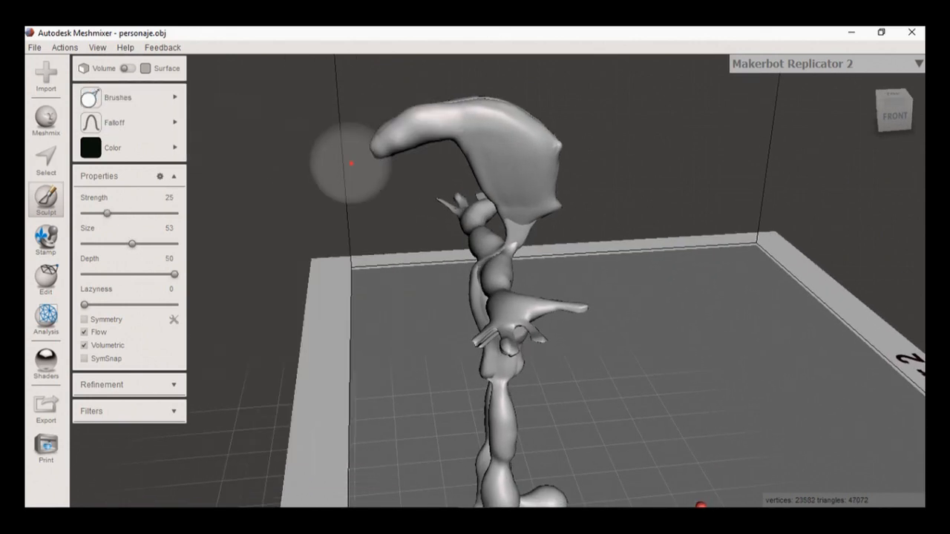
pyautogui.moveTo(405, 141); pyautogui.dragTo(326, 133)
pyautogui.moveTo(292, 254)
pyautogui.mouseDown()
pyautogui.moveTo(420, 282)
pyautogui.moveTo(405, 356)
pyautogui.mouseUp()
pyautogui.moveTo(686, 241)
pyautogui.mouseDown(button='right')
pyautogui.moveTo(619, 267)
pyautogui.moveTo(477, 233)
pyautogui.mouseUp(button='right')
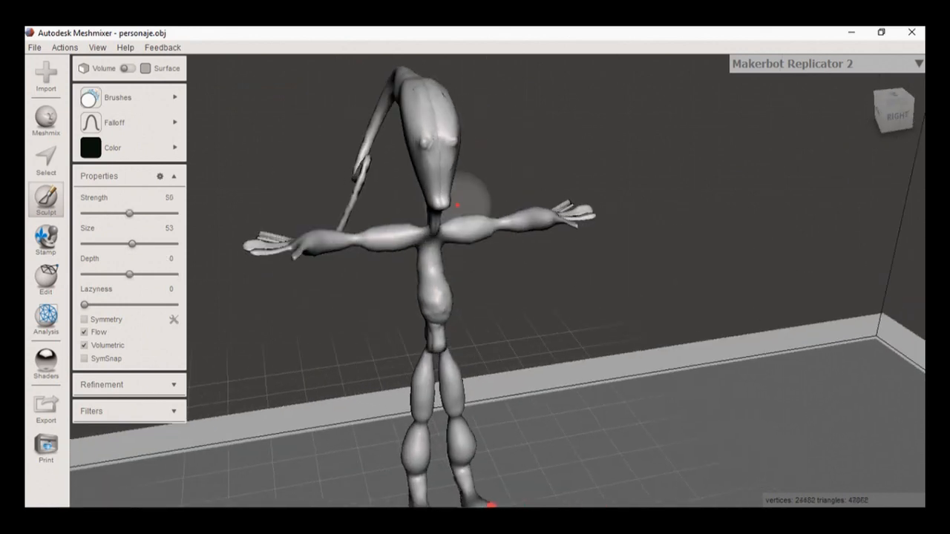
# Step: Pull a long curved horn out of each side of the head with the Drag brush at strength 25 and size 53
pyautogui.moveTo(413, 165); pyautogui.dragTo(435, 129, button='right')
pyautogui.moveTo(419, 130); pyautogui.dragTo(265, 106)
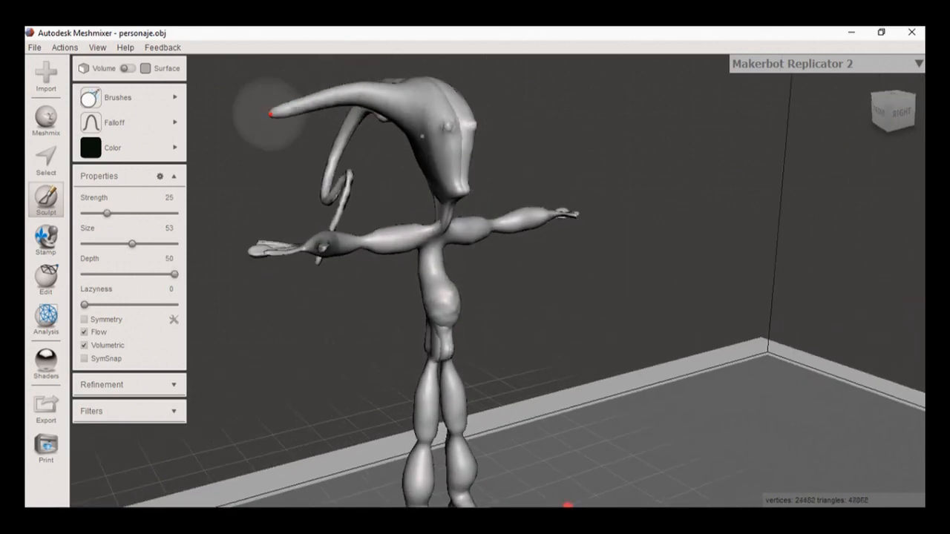
pyautogui.moveTo(615, 178)
pyautogui.mouseDown(button='right')
pyautogui.moveTo(536, 204)
pyautogui.moveTo(443, 126)
pyautogui.mouseUp(button='right')
pyautogui.moveTo(475, 113)
pyautogui.mouseDown()
pyautogui.moveTo(624, 88)
pyautogui.moveTo(667, 142)
pyautogui.mouseUp()
pyautogui.moveTo(582, 188); pyautogui.dragTo(529, 174, button='right')
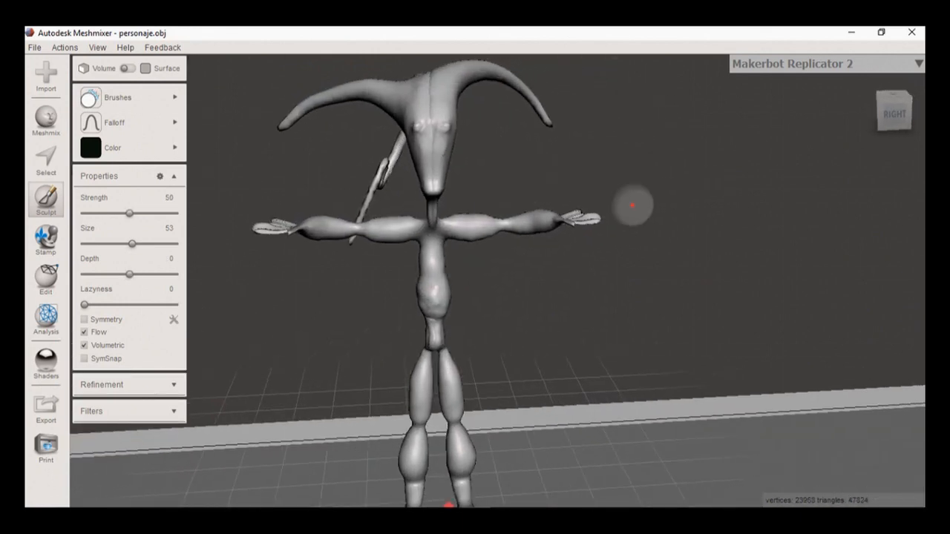
pyautogui.moveTo(664, 201); pyautogui.dragTo(344, 148, button='right')
# Step: Export the sculpted mesh in OBJ format to the Escritorio folder as personajeEditado
pyautogui.click(34, 47)
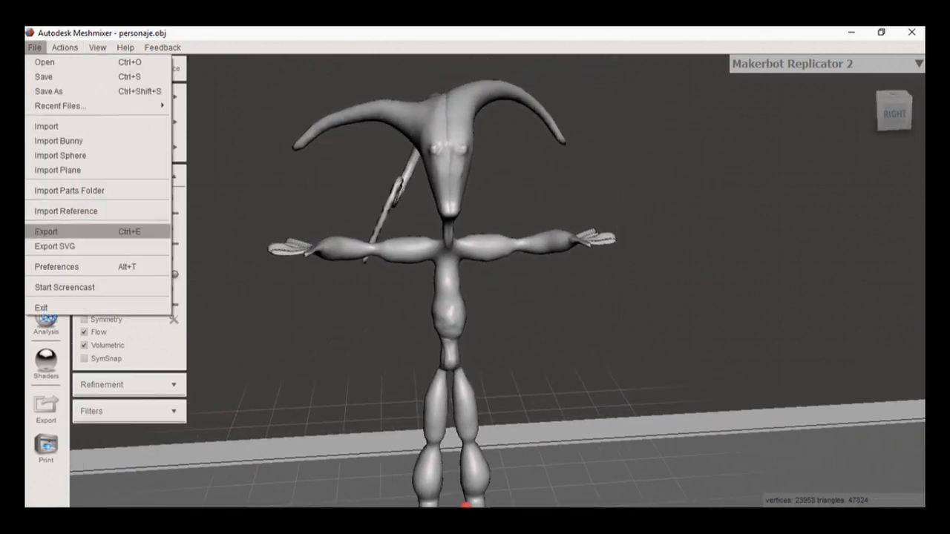
pyautogui.click(46, 232)
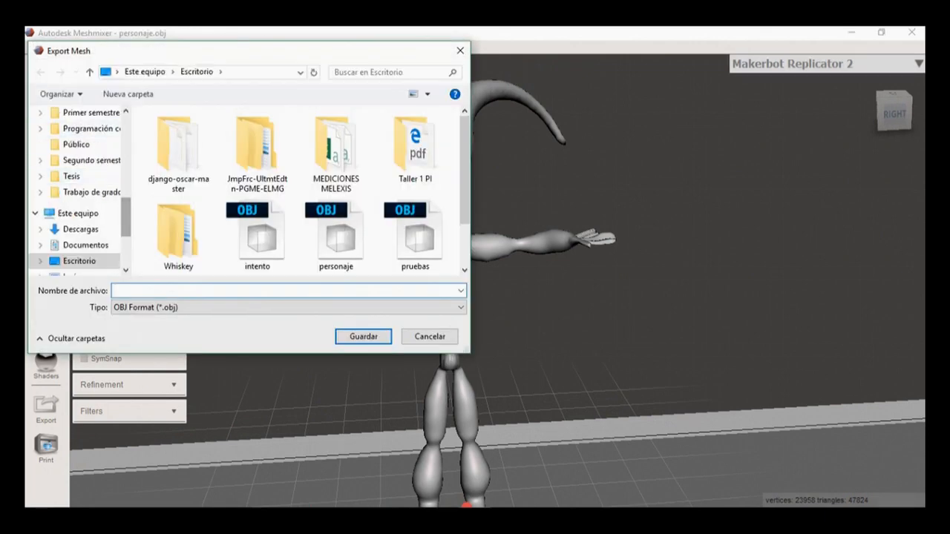
pyautogui.write('perso')
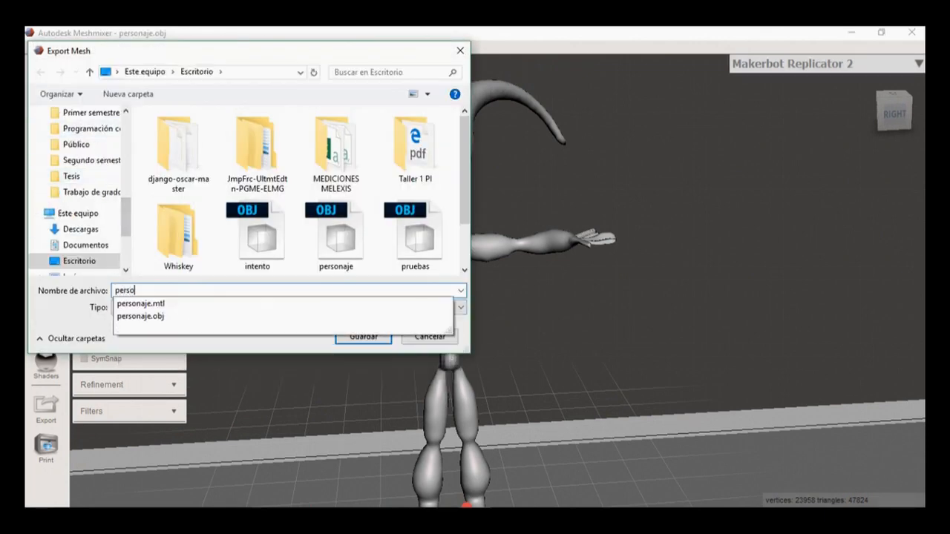
pyautogui.write('najeEditado')
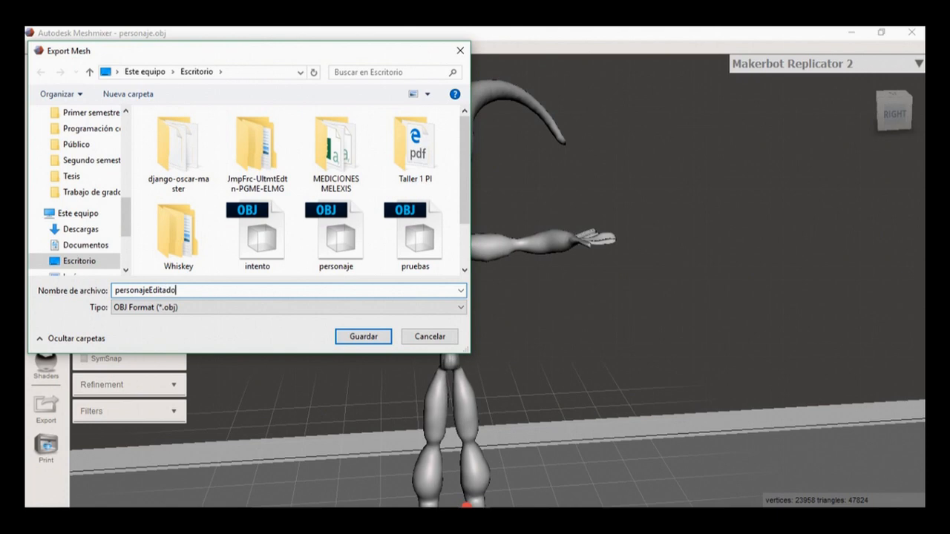
pyautogui.press('Return')
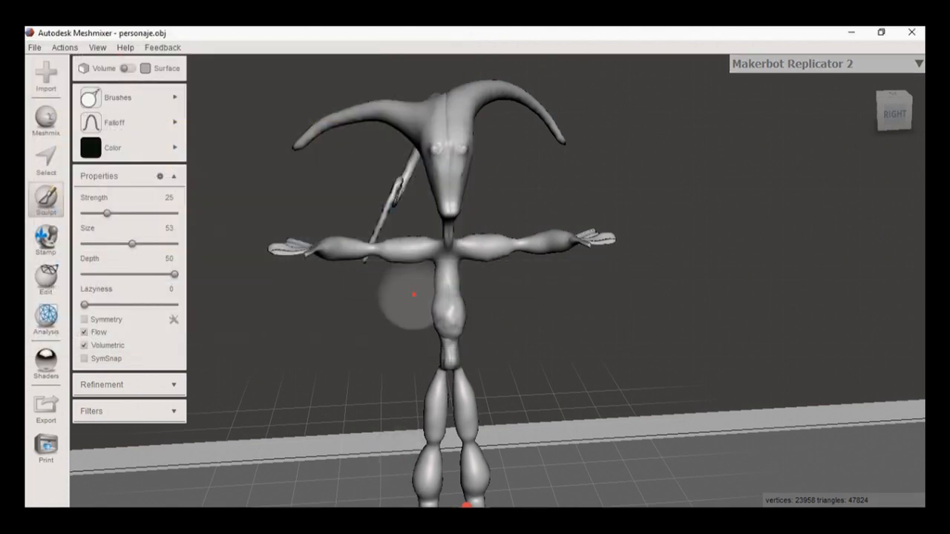
# Step: Switch to 3ds Max and deselect the original character
pyautogui.moveTo(596, 244); pyautogui.dragTo(556, 259, button='middle')
pyautogui.press('w')
pyautogui.press('shift')
pyautogui.moveTo(418, 228)
pyautogui.mouseDown(button='right')
pyautogui.moveTo(420, 244)
pyautogui.moveTo(454, 246)
pyautogui.moveTo(416, 226)
pyautogui.mouseUp(button='right')
pyautogui.press('w')
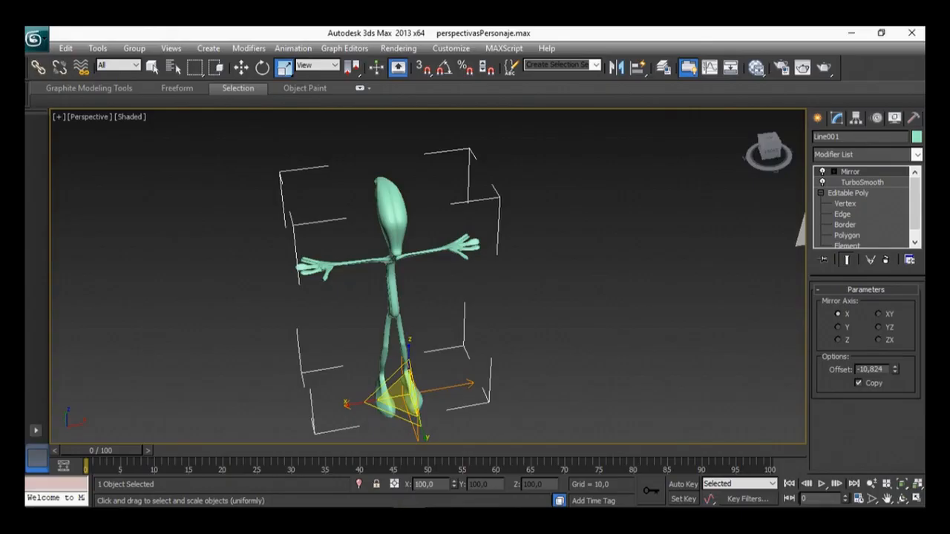
pyautogui.hotkey('ctrl', 'd')
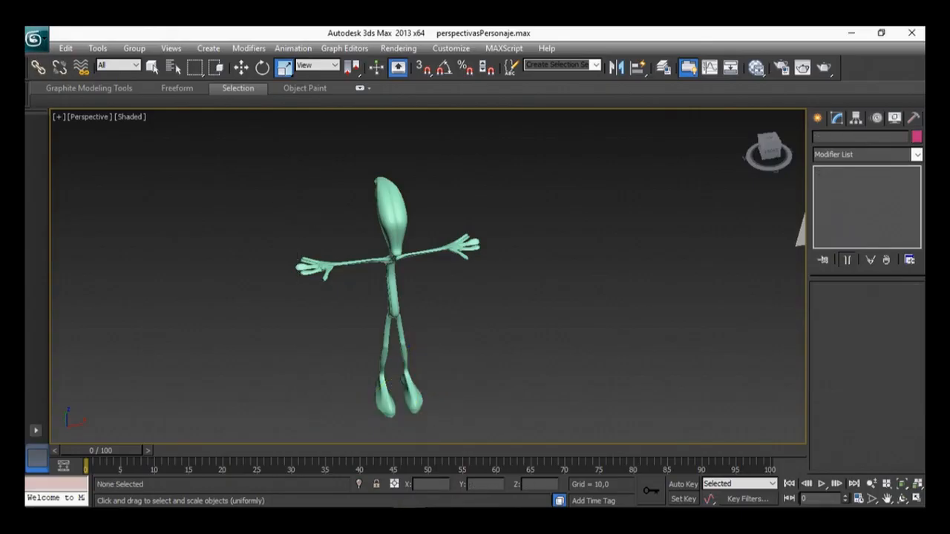
# Step: Import personajeEditado.obj from the Escritorio folder, keeping the current OBJ import options
pyautogui.click(36, 39)
pyautogui.moveTo(67, 68)
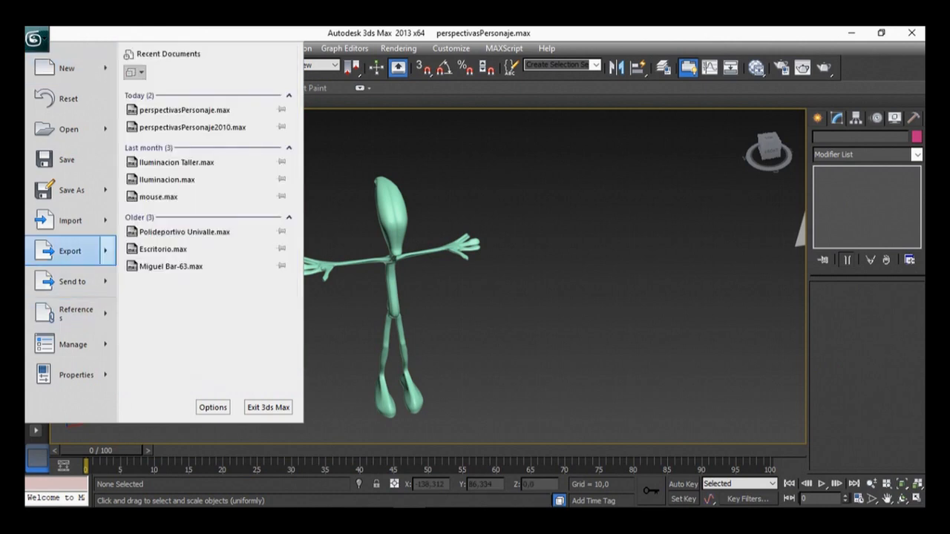
pyautogui.click(71, 221)
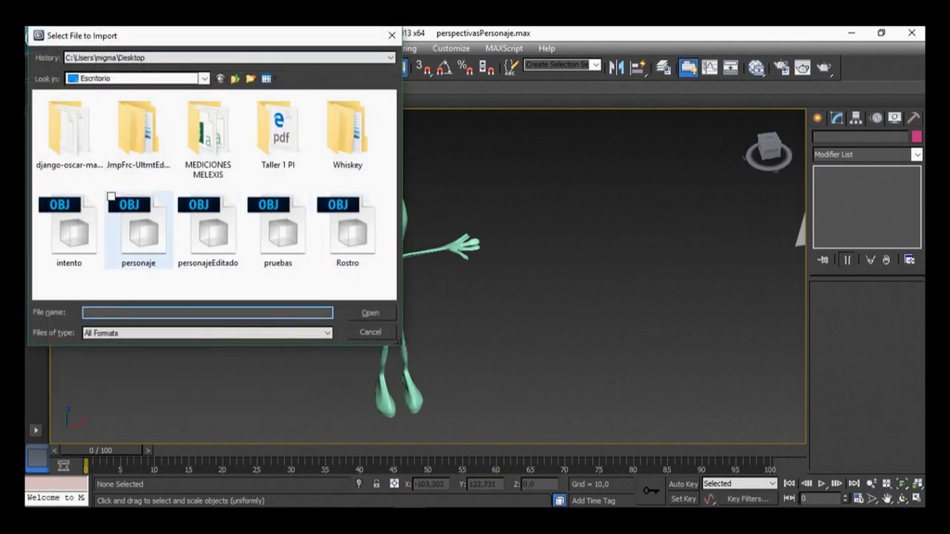
pyautogui.doubleClick(213, 230)
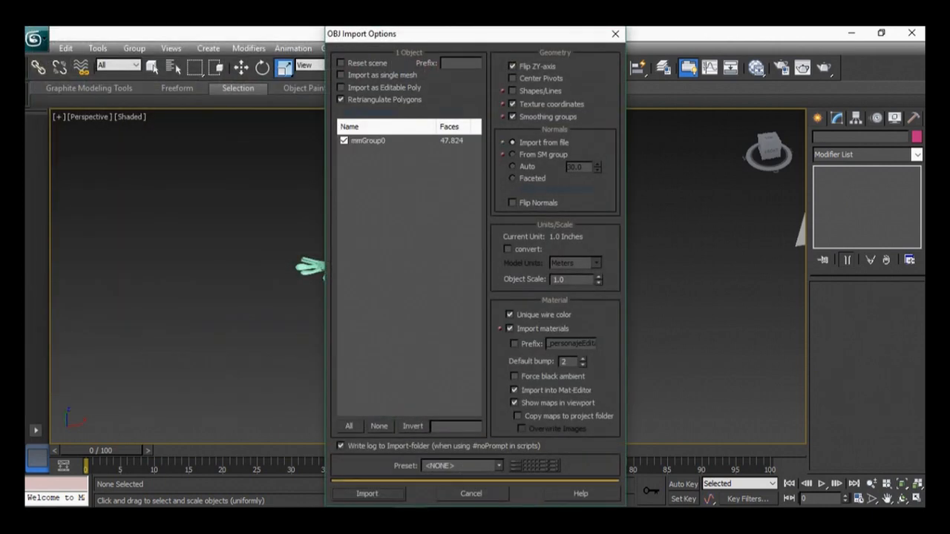
pyautogui.click(367, 493)
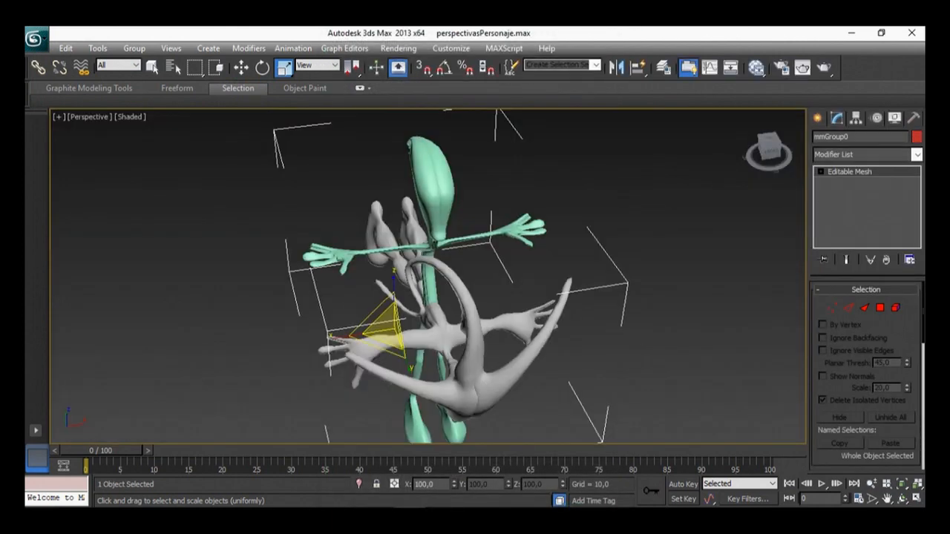
# Step: Rotate the imported mesh to -90 degrees about X so that it stands upright
pyautogui.moveTo(430, 297); pyautogui.dragTo(405, 262, button='middle')
pyautogui.press('e')
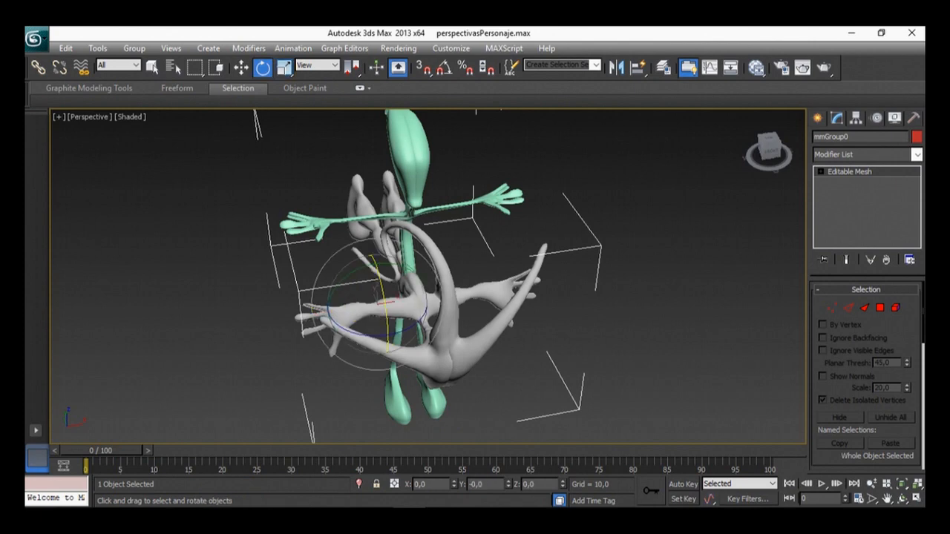
pyautogui.moveTo(385, 306); pyautogui.dragTo(378, 248)
pyautogui.doubleClick(430, 485)
pyautogui.write('-90')
pyautogui.press('Return')
# Step: Move the sculpted mesh beside the original character, to about X 44, Y -108
pyautogui.click(241, 68)
pyautogui.keyDown('alt'); pyautogui.moveTo(327, 241); pyautogui.dragTo(438, 268, button='middle'); pyautogui.keyUp('alt')
pyautogui.moveTo(443, 268); pyautogui.dragTo(724, 369)
pyautogui.keyDown('alt'); pyautogui.moveTo(724, 369); pyautogui.dragTo(526, 433, button='middle'); pyautogui.keyUp('alt')
pyautogui.scroll(3, 680, 360)
# Step: Compare the original character with the sculpted version standing beside it
pyautogui.click(322, 312)
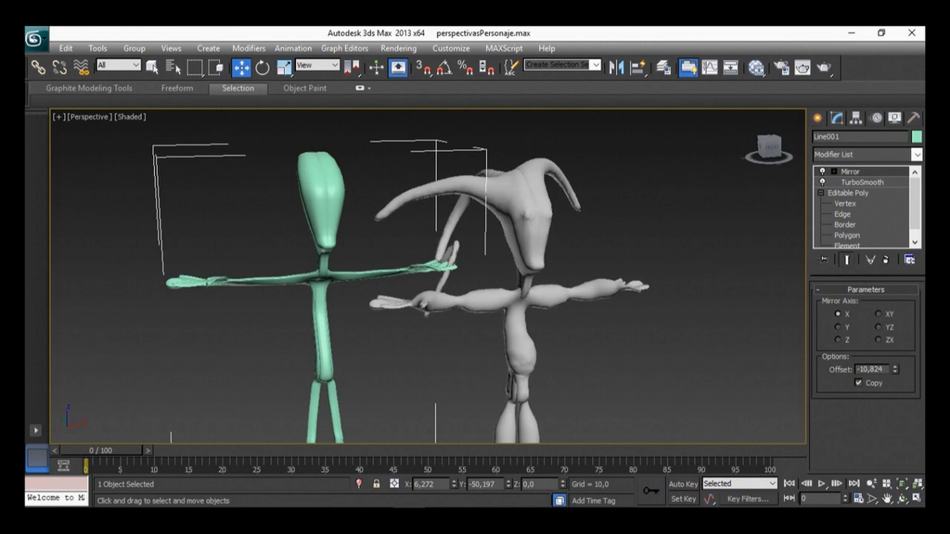
pyautogui.click(522, 341)
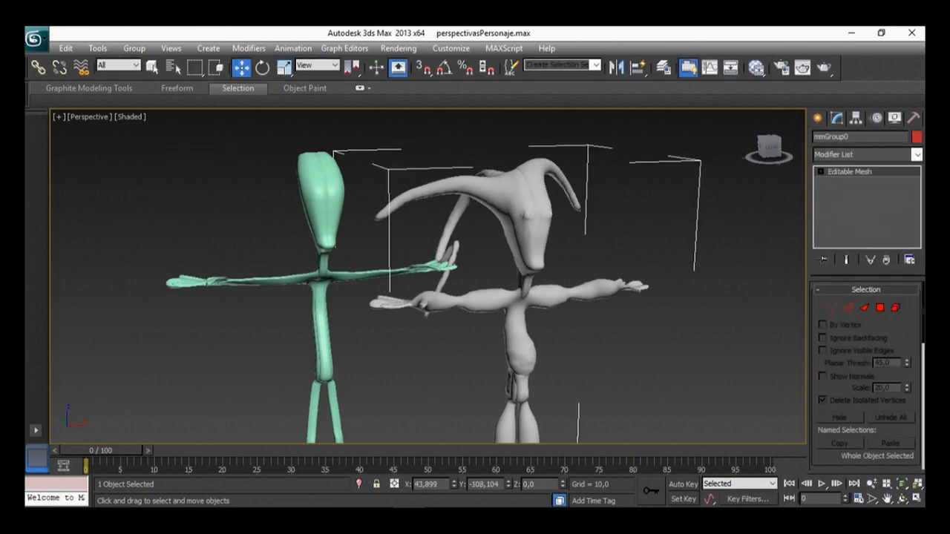
pyautogui.moveTo(521, 341); pyautogui.dragTo(584, 312, button='middle')
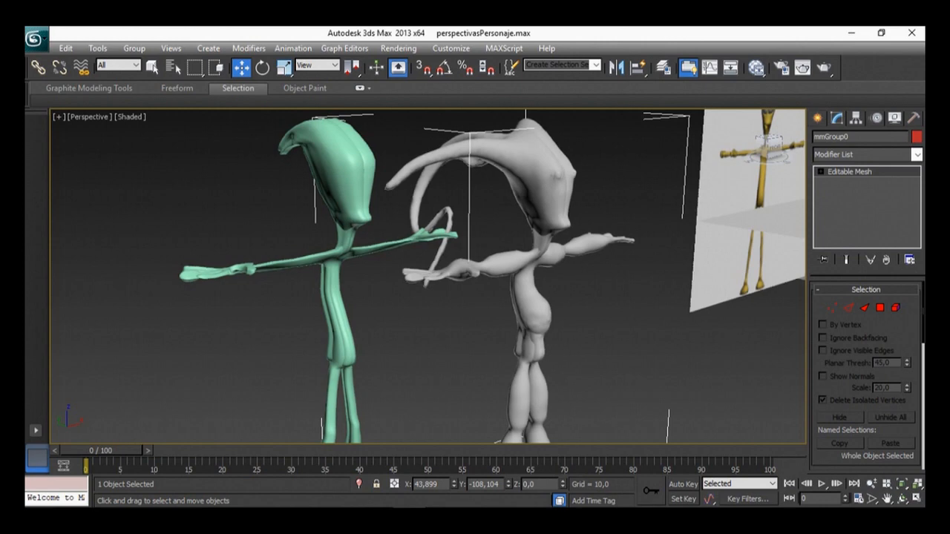
pyautogui.keyDown('alt'); pyautogui.moveTo(446, 278); pyautogui.dragTo(519, 289, button='middle'); pyautogui.keyUp('alt')
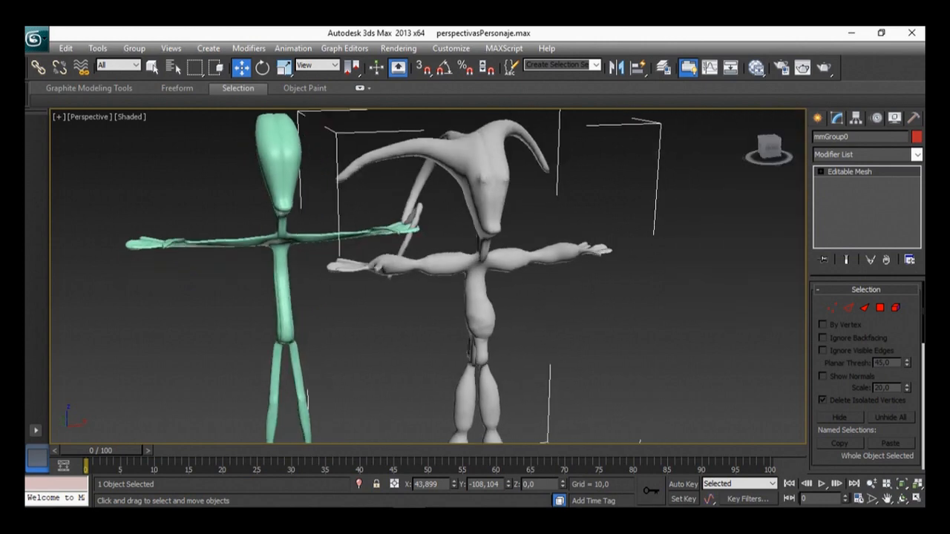
pyautogui.scroll(-5, 520, 290)
pyautogui.moveTo(445, 276); pyautogui.dragTo(467, 282, button='middle')
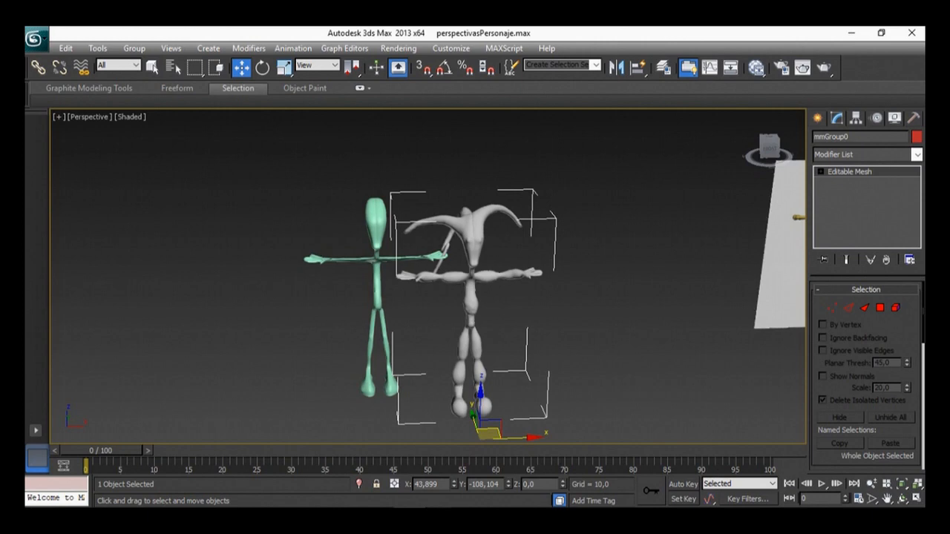
pyautogui.hotkey('alt', 'Tab')
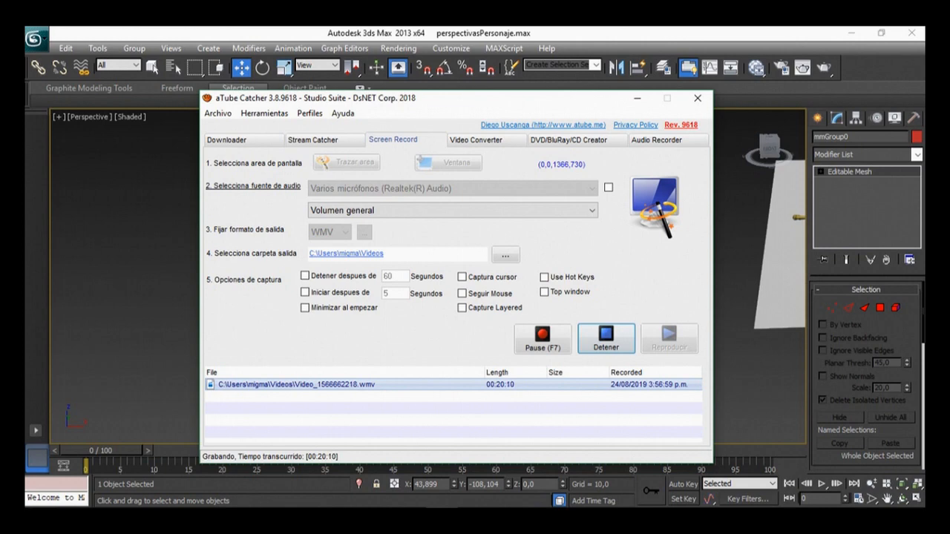
pyautogui.click(606, 339)
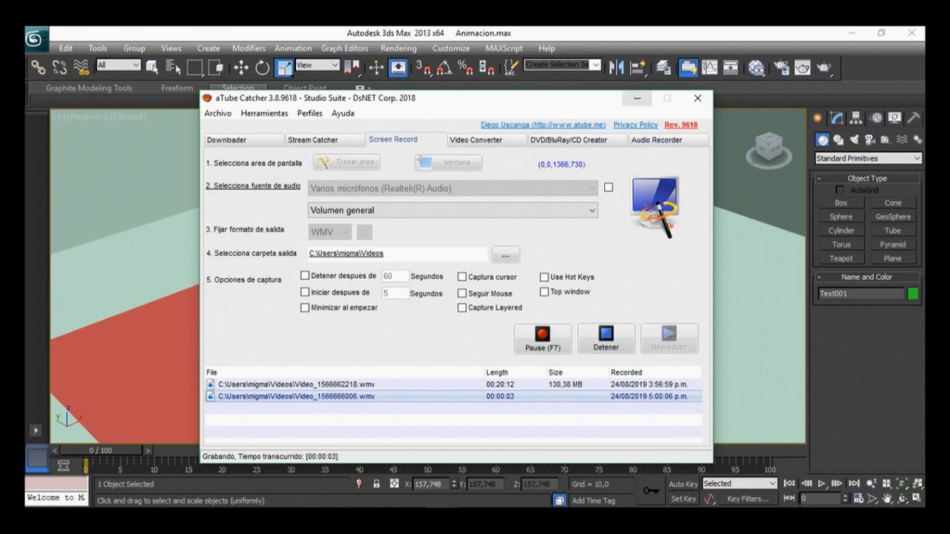
pyautogui.click(637, 98)
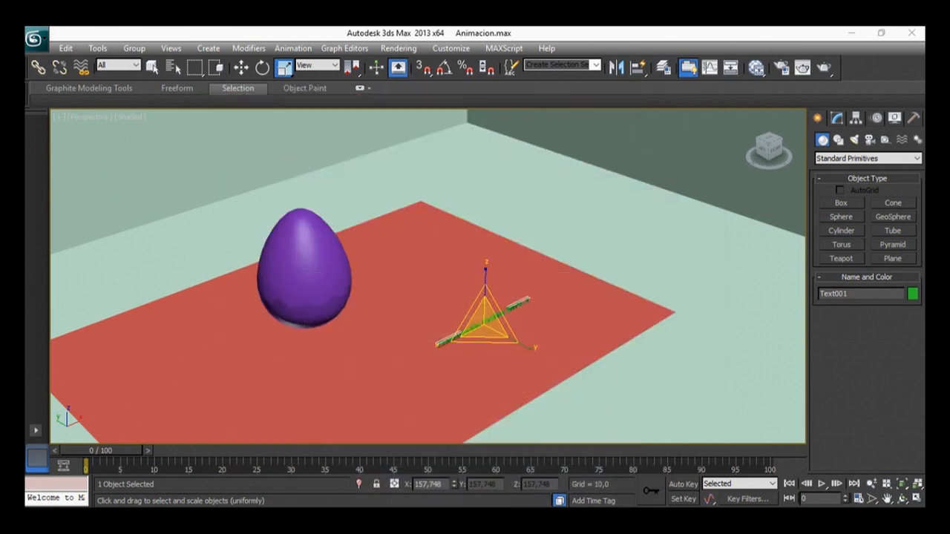
# Step: Create a box about 251 by 270 by 265 units in the empty area outside the room
pyautogui.scroll(-5, 428, 276)
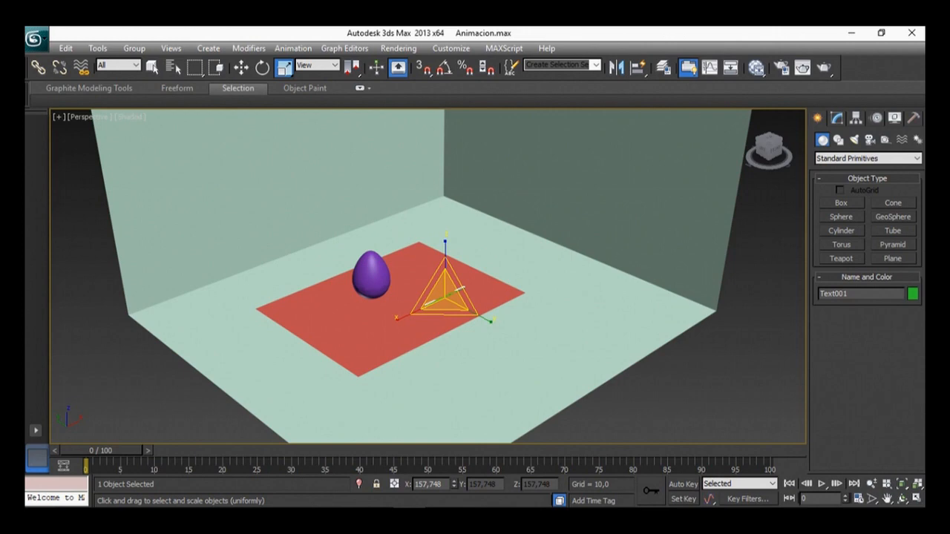
pyautogui.moveTo(445, 297); pyautogui.dragTo(377, 289, button='middle')
pyautogui.scroll(-2, 428, 277)
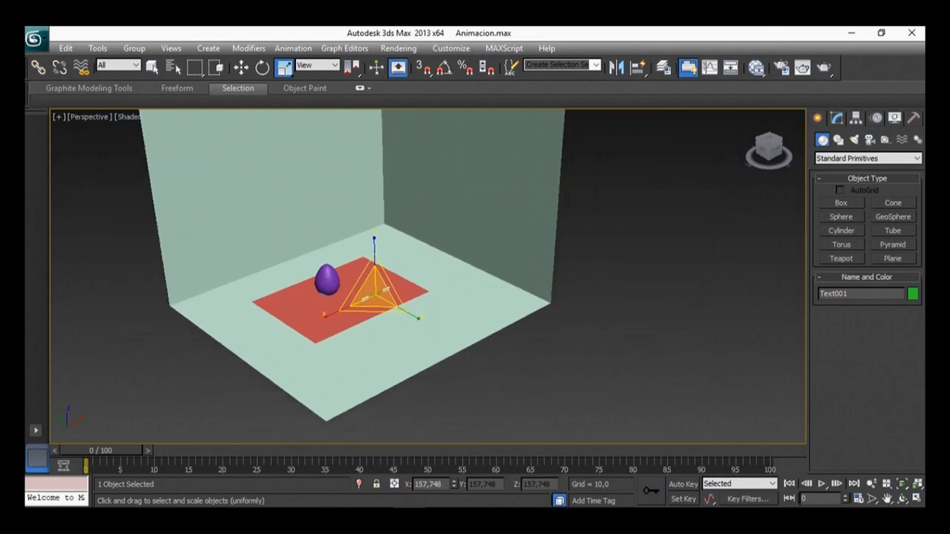
pyautogui.scroll(-2, 428, 276)
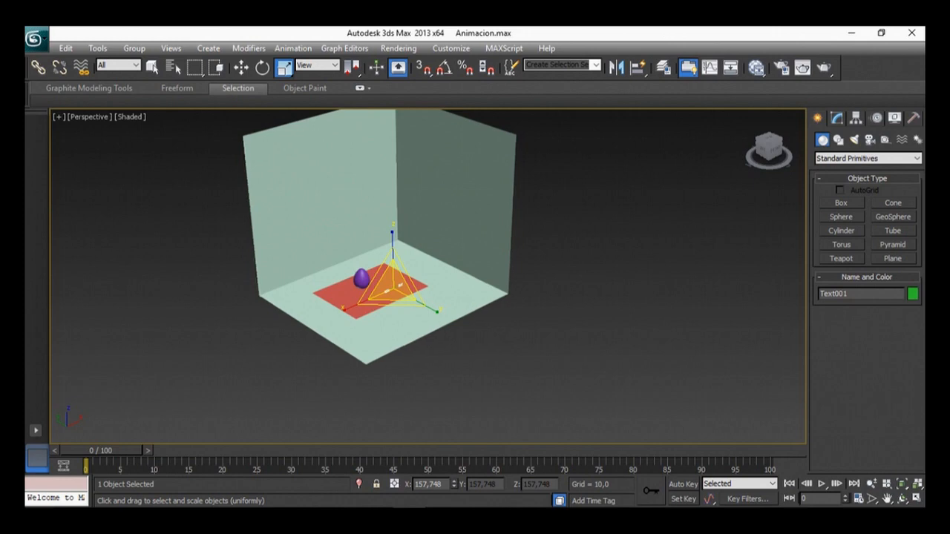
pyautogui.click(841, 203)
pyautogui.moveTo(616, 286); pyautogui.dragTo(469, 282, button='middle')
pyautogui.moveTo(472, 295); pyautogui.dragTo(468, 363)
pyautogui.click(471, 279)
pyautogui.moveTo(593, 306); pyautogui.dragTo(602, 308, button='middle')
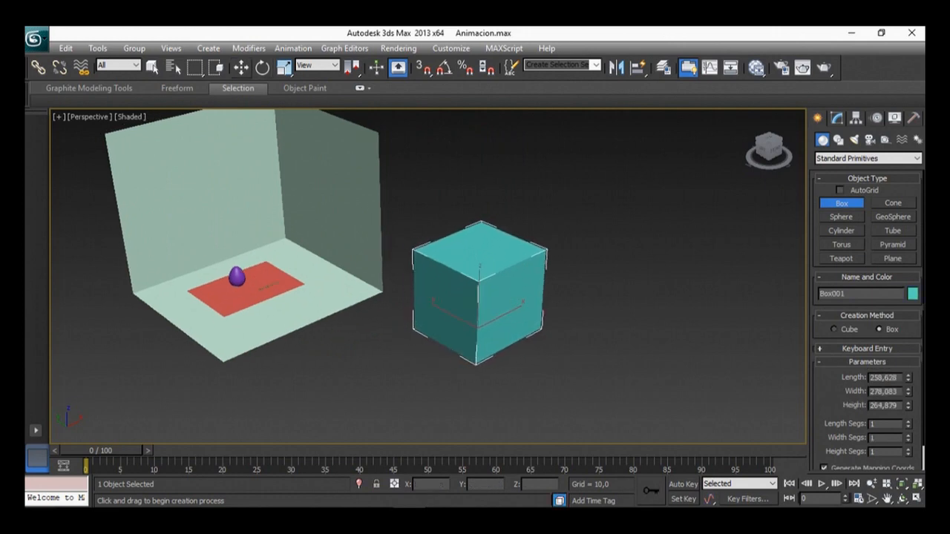
# Step: Move the box back and forth along the Y axis and rotate it freely about its axes
pyautogui.click(241, 68)
pyautogui.keyDown('alt'); pyautogui.moveTo(479, 297); pyautogui.dragTo(509, 314, button='middle'); pyautogui.keyUp('alt')
pyautogui.moveTo(510, 314); pyautogui.dragTo(491, 276, button='middle')
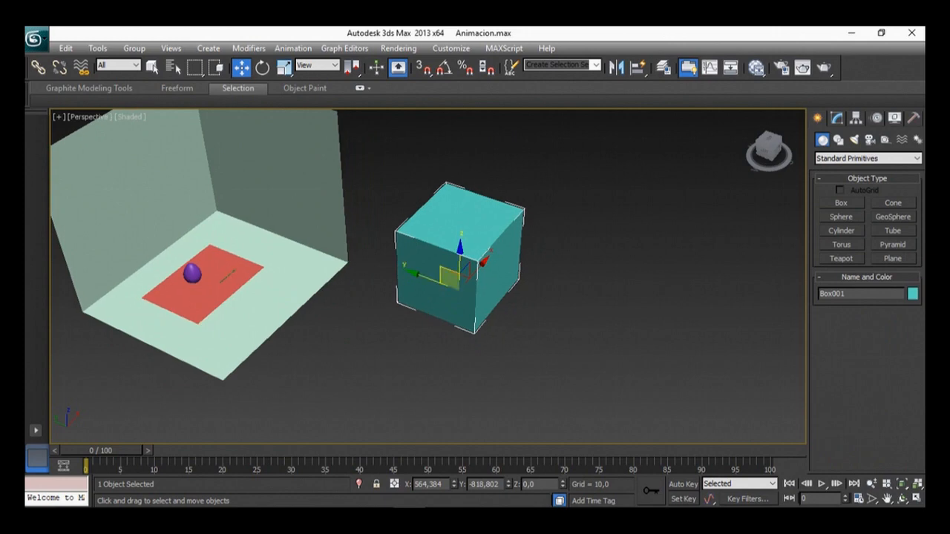
pyautogui.moveTo(434, 280); pyautogui.dragTo(470, 294)
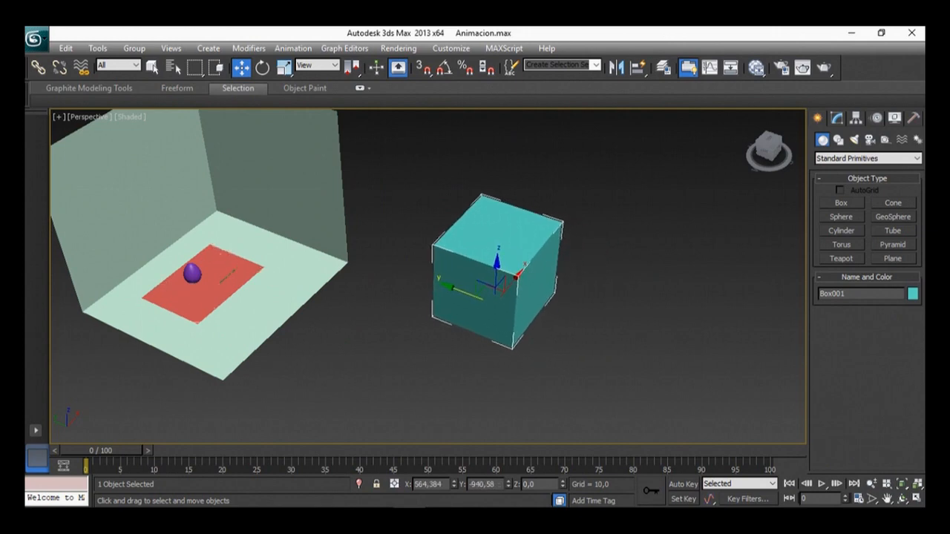
pyautogui.hotkey('alt', 'Tab')
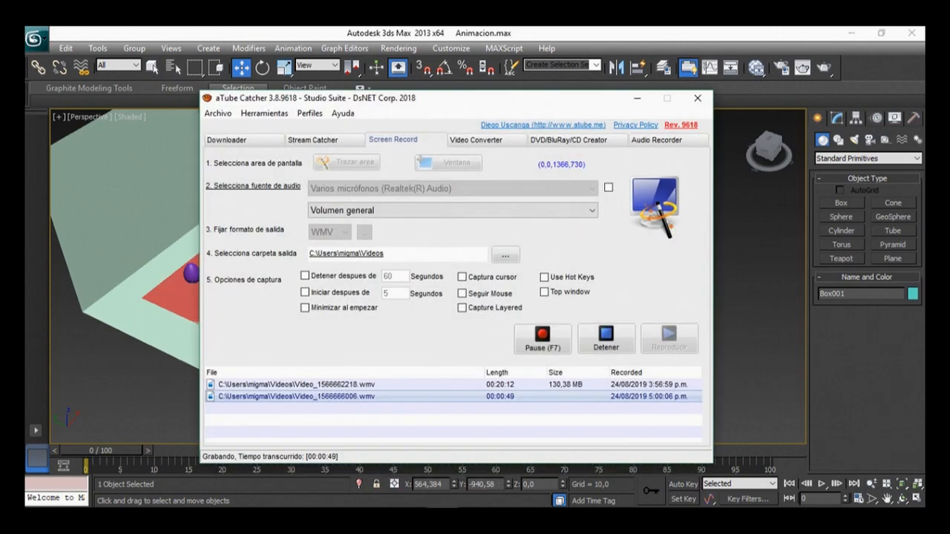
pyautogui.hotkey('alt', 'Tab')
pyautogui.moveTo(470, 294); pyautogui.dragTo(459, 291)
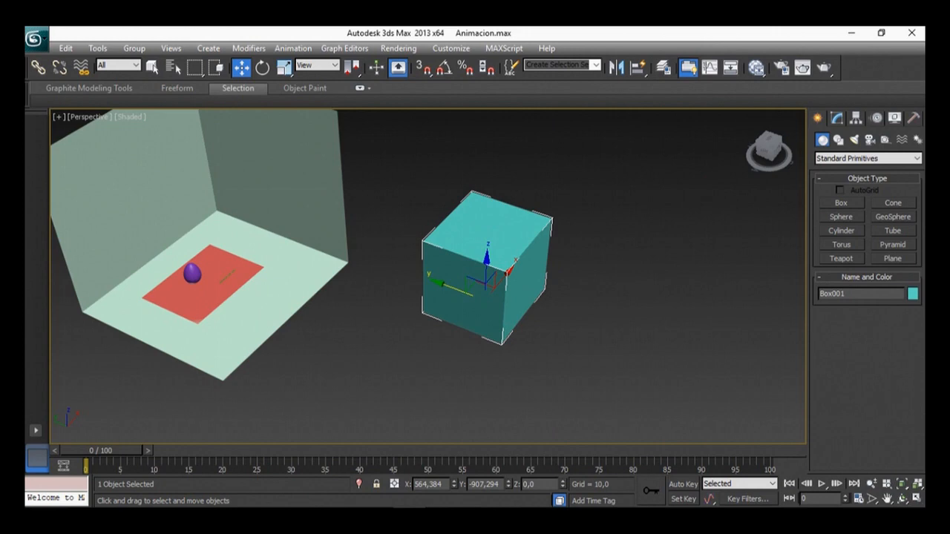
pyautogui.moveTo(459, 290); pyautogui.dragTo(632, 346)
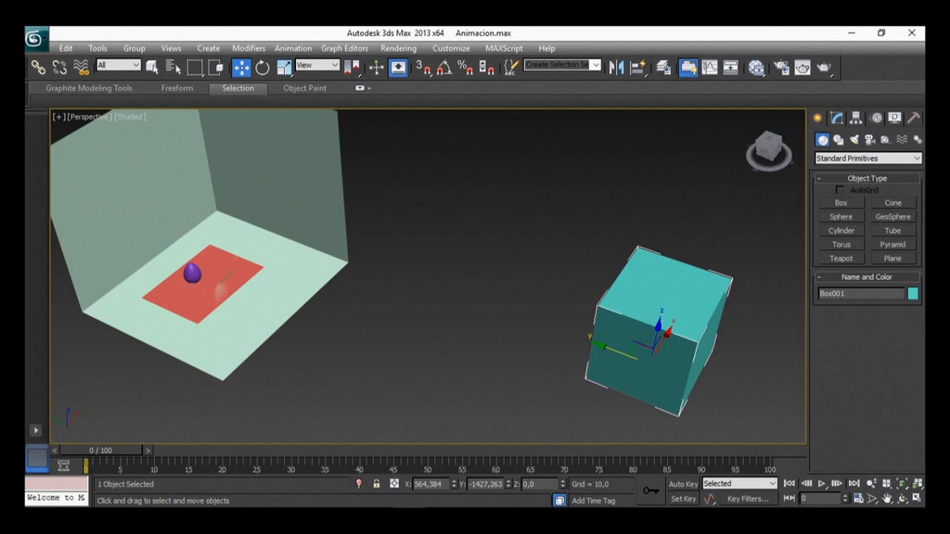
pyautogui.moveTo(620, 353); pyautogui.dragTo(482, 299)
pyautogui.press('e')
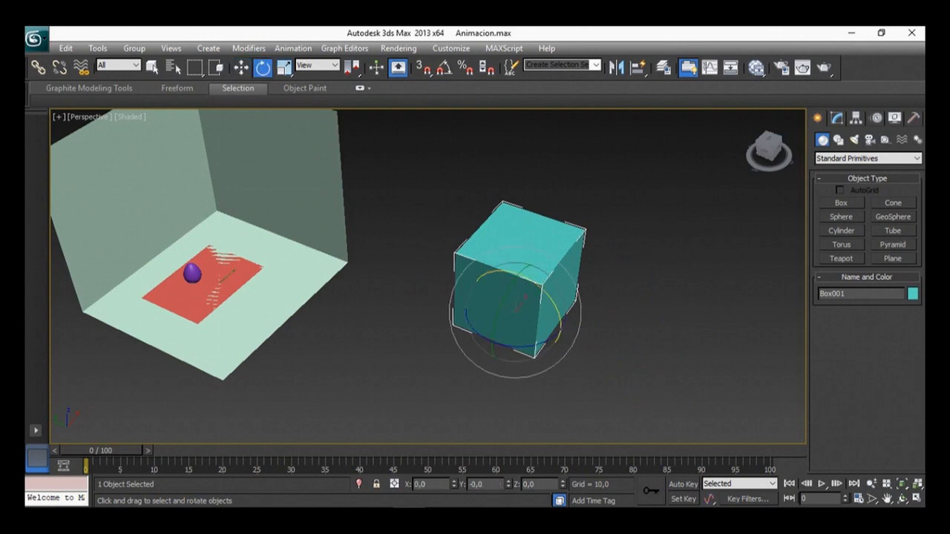
pyautogui.moveTo(519, 333); pyautogui.dragTo(558, 251)
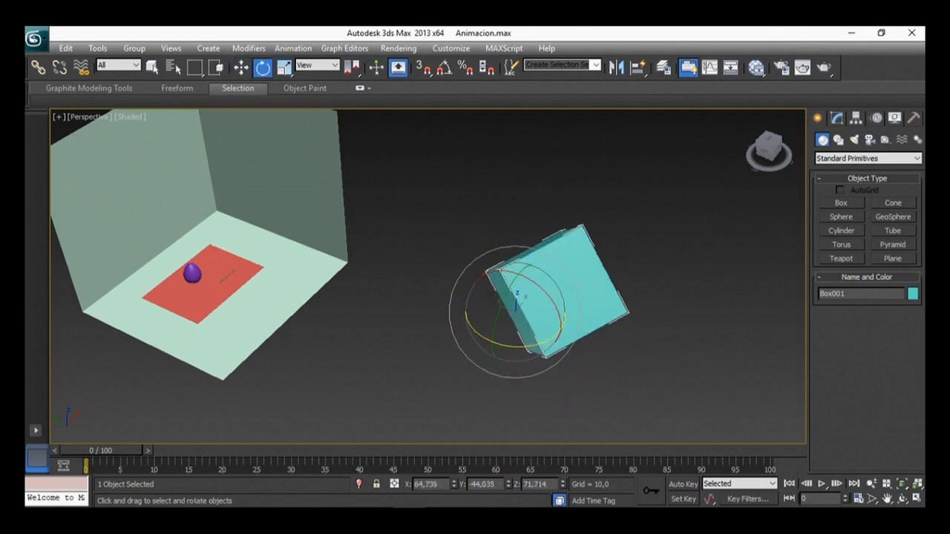
# Step: Try scaling the box, undo the scaling, and delete the box
pyautogui.click(285, 67)
pyautogui.moveTo(521, 314); pyautogui.dragTo(525, 215)
pyautogui.hotkey('ctrl', 'z')
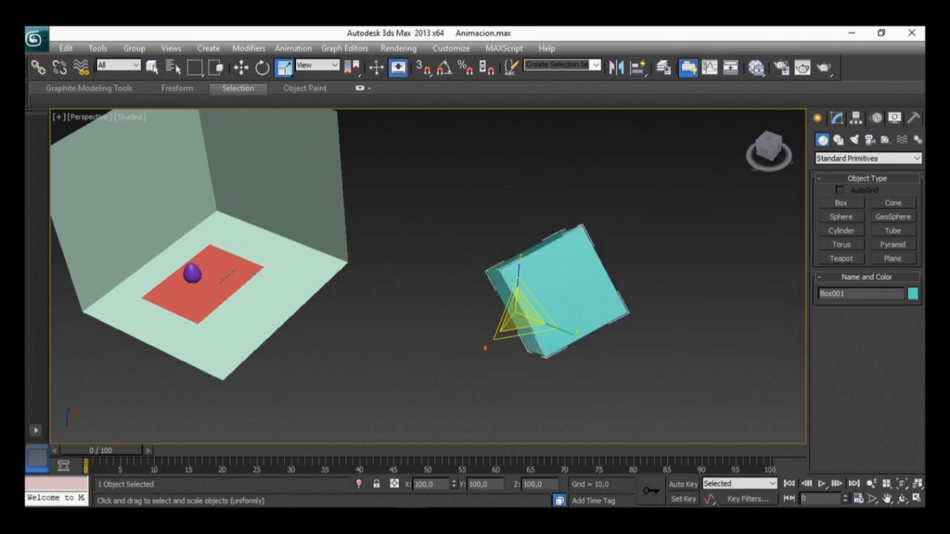
pyautogui.press('Delete')
# Step: Examine the room with the red floor rectangle, the purple egg and the small text
pyautogui.moveTo(401, 275); pyautogui.dragTo(609, 291, button='middle')
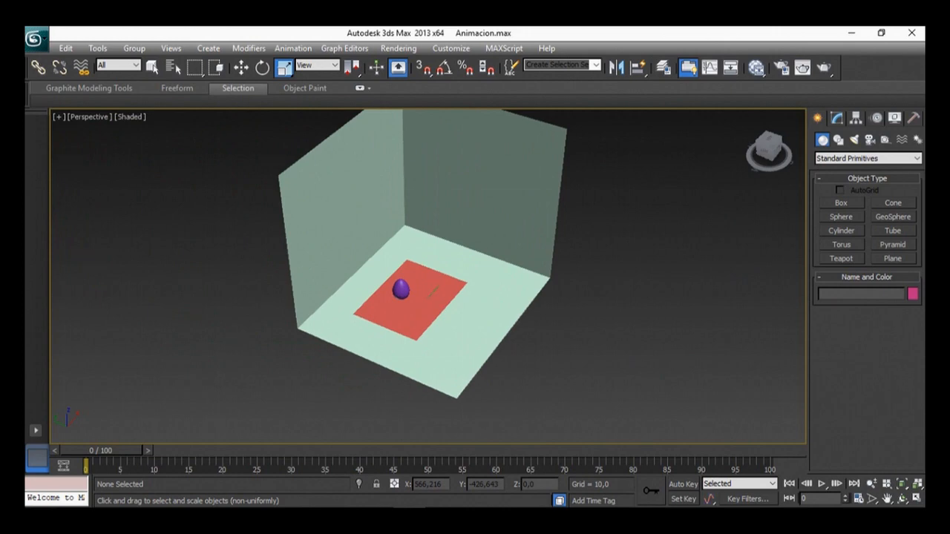
pyautogui.moveTo(549, 297)
pyautogui.keyDown('alt'); pyautogui.mouseDown(button='middle')
pyautogui.moveTo(468, 284)
pyautogui.moveTo(539, 283)
pyautogui.mouseUp(button='middle'); pyautogui.keyUp('alt')
pyautogui.scroll(3, 538, 282)
pyautogui.scroll(2, 428, 277)
pyautogui.moveTo(453, 260); pyautogui.dragTo(336, 378, button='middle')
pyautogui.scroll(1, 428, 290)
pyautogui.scroll(-1, 453, 301)
pyautogui.scroll(-3, 453, 301)
pyautogui.scroll(3, 553, 300)
pyautogui.scroll(3, 394, 298)
pyautogui.scroll(3, 394, 298)
pyautogui.scroll(-4, 428, 277)
# Step: Try moving the purple egg across the red floor rectangle and undo the moves
pyautogui.click(242, 68)
pyautogui.click(399, 255)
pyautogui.moveTo(419, 260); pyautogui.dragTo(496, 244)
pyautogui.moveTo(496, 243)
pyautogui.keyDown('alt'); pyautogui.mouseDown(button='middle')
pyautogui.moveTo(553, 228)
pyautogui.moveTo(594, 186)
pyautogui.moveTo(516, 197)
pyautogui.moveTo(501, 244)
pyautogui.mouseUp(button='middle'); pyautogui.keyUp('alt')
pyautogui.moveTo(501, 247); pyautogui.dragTo(489, 249)
pyautogui.hotkey('ctrl', 'z')
pyautogui.hotkey('ctrl', 'z')
# Step: Raise the green "Computación Gráfica 2019 -1" text above the red floor rectangle to about Z 7.7
pyautogui.moveTo(489, 249); pyautogui.dragTo(447, 215, button='middle')
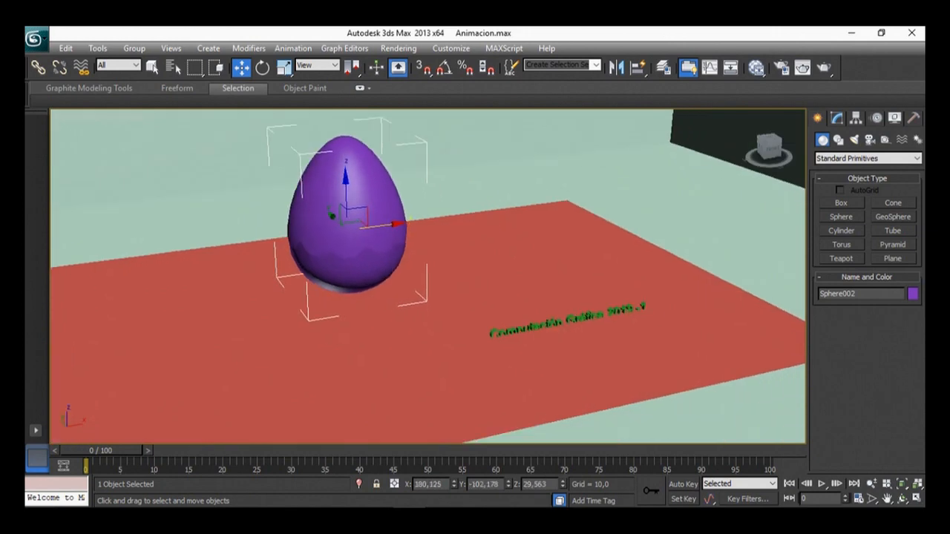
pyautogui.scroll(4, 447, 216)
pyautogui.moveTo(520, 327); pyautogui.dragTo(312, 210, button='middle')
pyautogui.scroll(4, 428, 276)
pyautogui.scroll(-4, 428, 276)
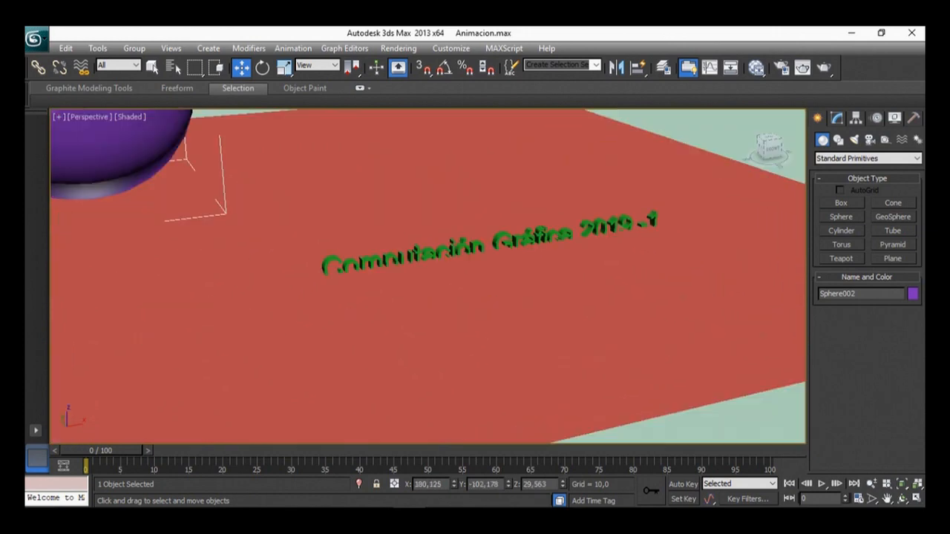
pyautogui.click(428, 276)
pyautogui.click(475, 247)
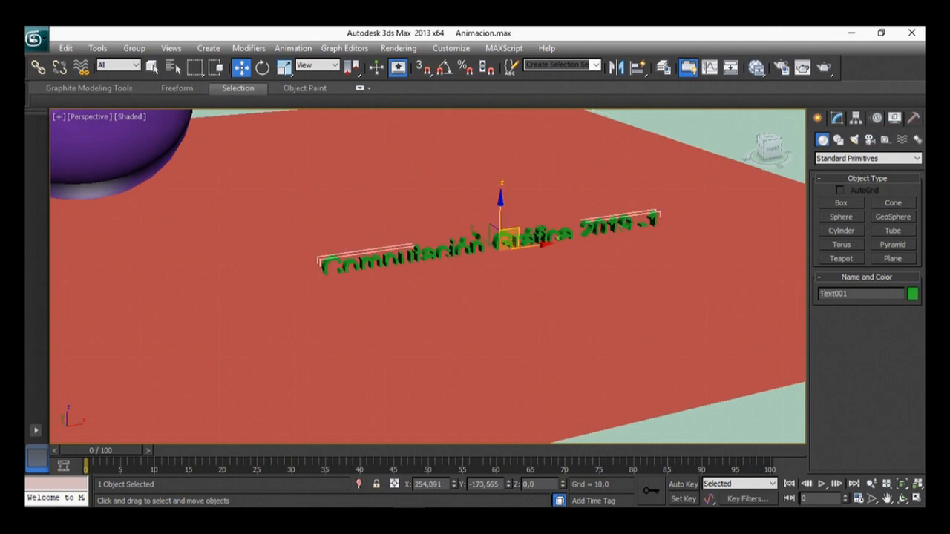
pyautogui.moveTo(502, 212); pyautogui.dragTo(501, 178)
pyautogui.moveTo(490, 200); pyautogui.dragTo(595, 240, button='middle')
pyautogui.scroll(-4, 517, 225)
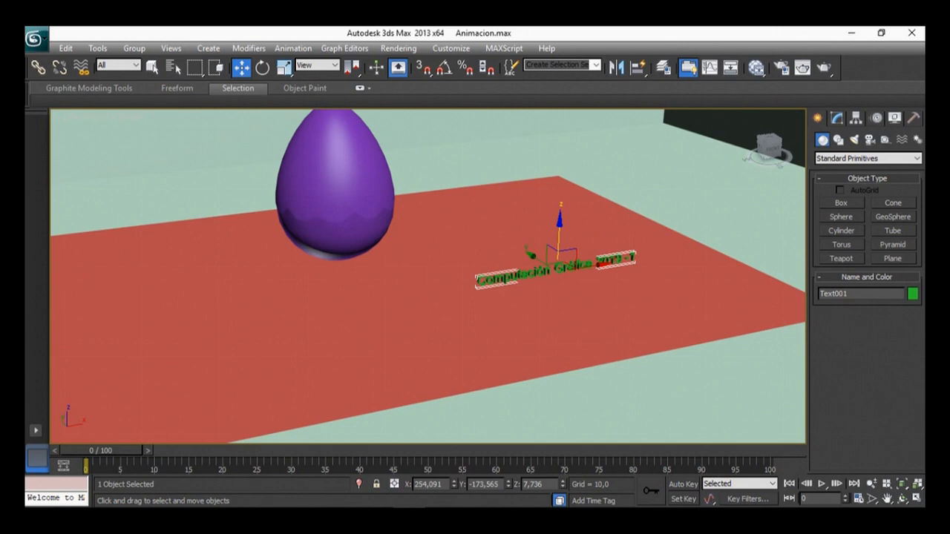
pyautogui.scroll(-5, 428, 277)
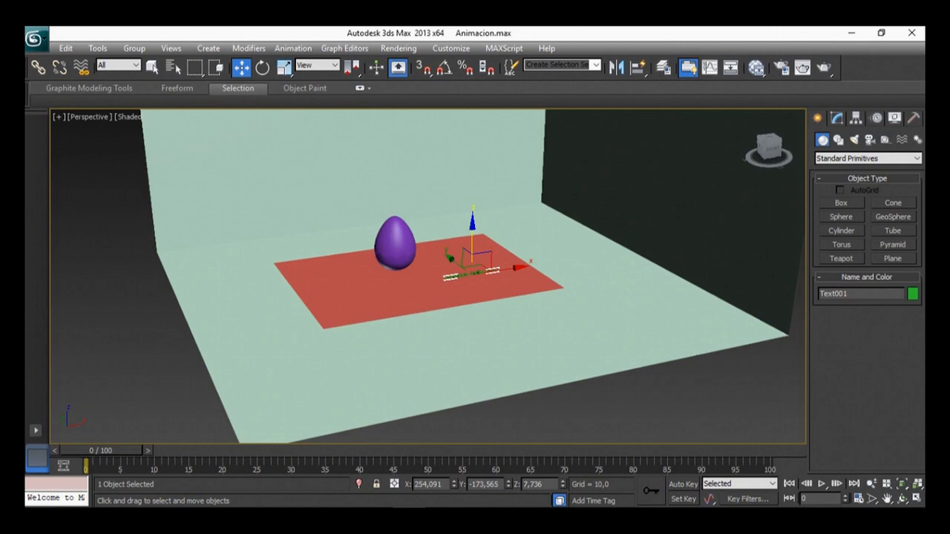
pyautogui.moveTo(445, 296); pyautogui.dragTo(409, 305, button='middle')
pyautogui.scroll(5, 245, 304)
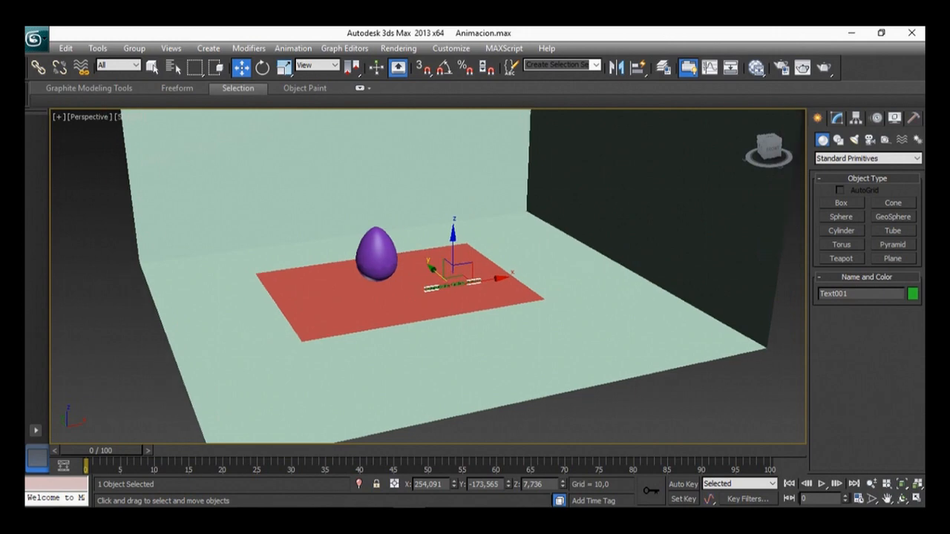
pyautogui.moveTo(445, 297); pyautogui.dragTo(416, 304, button='middle')
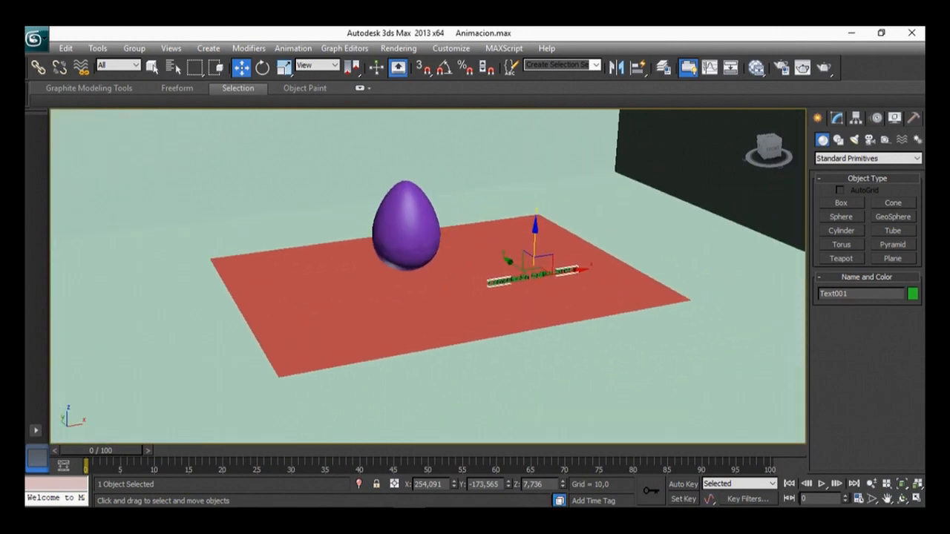
# Step: Slide the egg's upper shell off the lower shell along X to about 263.7
pyautogui.scroll(4, 409, 193)
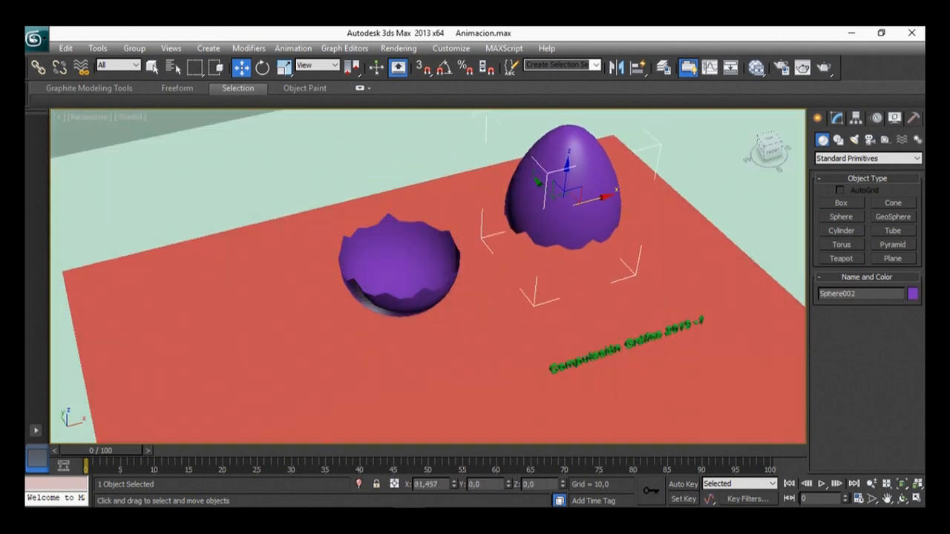
pyautogui.moveTo(594, 200); pyautogui.dragTo(599, 199)
# Step: Move the green text into the lower eggshell at about X 182.3, Y -98.2, Z 17.1
pyautogui.click(638, 341)
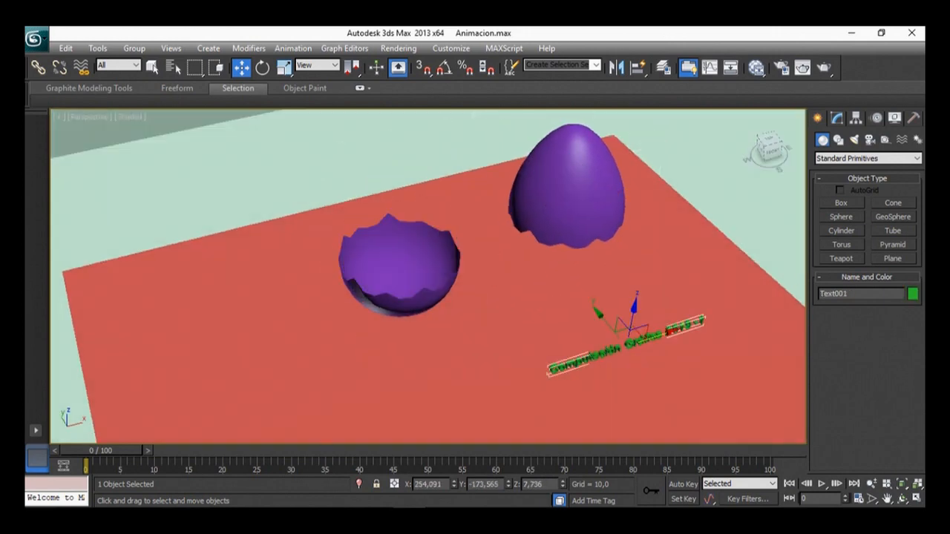
pyautogui.keyDown('alt'); pyautogui.moveTo(639, 340); pyautogui.dragTo(668, 336, button='middle'); pyautogui.keyUp('alt')
pyautogui.click(586, 320)
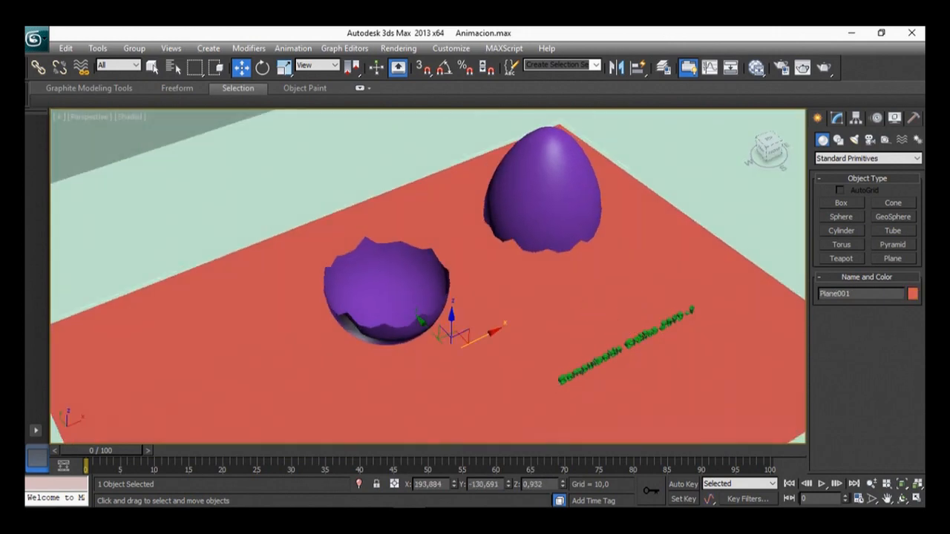
pyautogui.click(638, 341)
pyautogui.moveTo(631, 334); pyautogui.dragTo(390, 298)
pyautogui.keyDown('alt'); pyautogui.moveTo(390, 299); pyautogui.dragTo(415, 265, button='middle'); pyautogui.keyUp('alt')
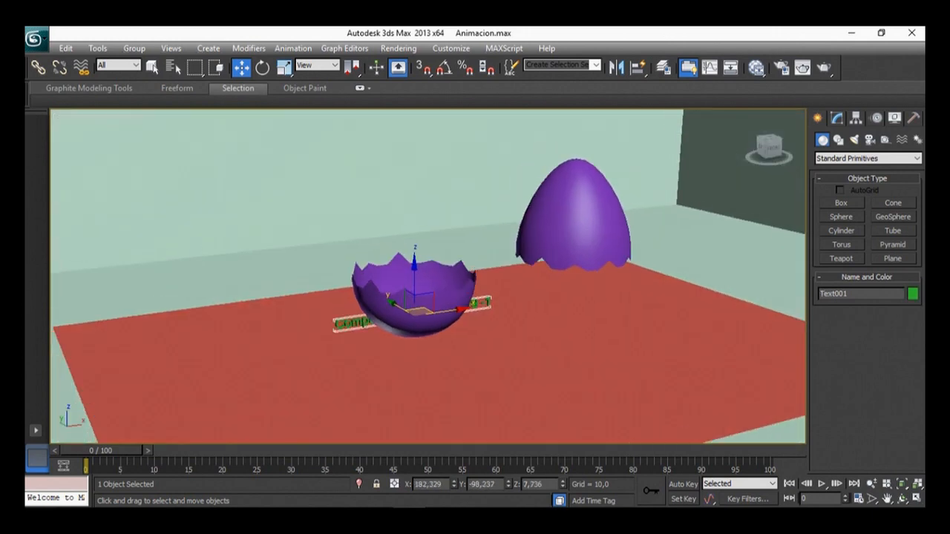
pyautogui.scroll(5, 415, 266)
pyautogui.scroll(-5, 415, 266)
pyautogui.moveTo(401, 315); pyautogui.dragTo(401, 280)
pyautogui.keyDown('alt'); pyautogui.moveTo(401, 280); pyautogui.dragTo(408, 249, button='middle'); pyautogui.keyUp('alt')
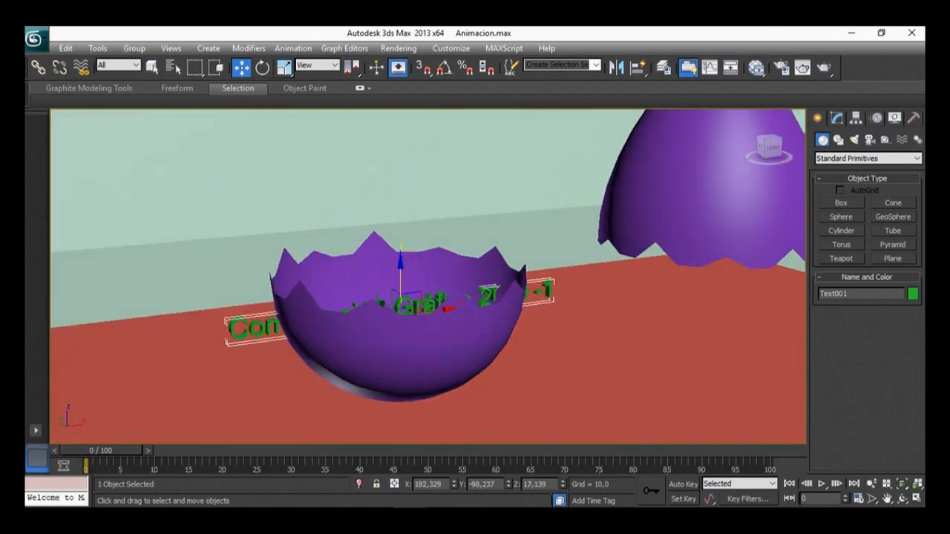
# Step: Scale the green text down so that it fits inside the lower eggshell
pyautogui.click(285, 68)
pyautogui.moveTo(401, 308); pyautogui.dragTo(439, 303)
pyautogui.moveTo(441, 303)
pyautogui.keyDown('alt'); pyautogui.mouseDown(button='middle')
pyautogui.moveTo(459, 357)
pyautogui.moveTo(505, 321)
pyautogui.moveTo(496, 305)
pyautogui.moveTo(449, 296)
pyautogui.mouseUp(button='middle'); pyautogui.keyUp('alt')
# Step: Move the upper shell back along X to about 180.4 to close the egg over the text
pyautogui.click(241, 67)
pyautogui.click(578, 183)
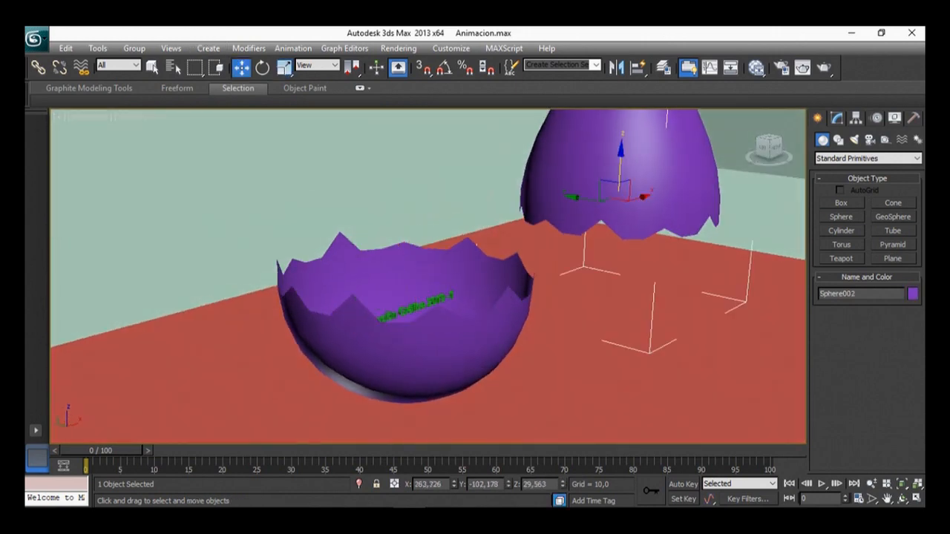
pyautogui.keyDown('alt'); pyautogui.moveTo(577, 186); pyautogui.dragTo(546, 190, button='middle'); pyautogui.keyUp('alt')
pyautogui.moveTo(651, 199); pyautogui.dragTo(363, 241)
pyautogui.moveTo(363, 240); pyautogui.dragTo(340, 249, button='middle')
pyautogui.scroll(-4, 325, 241)
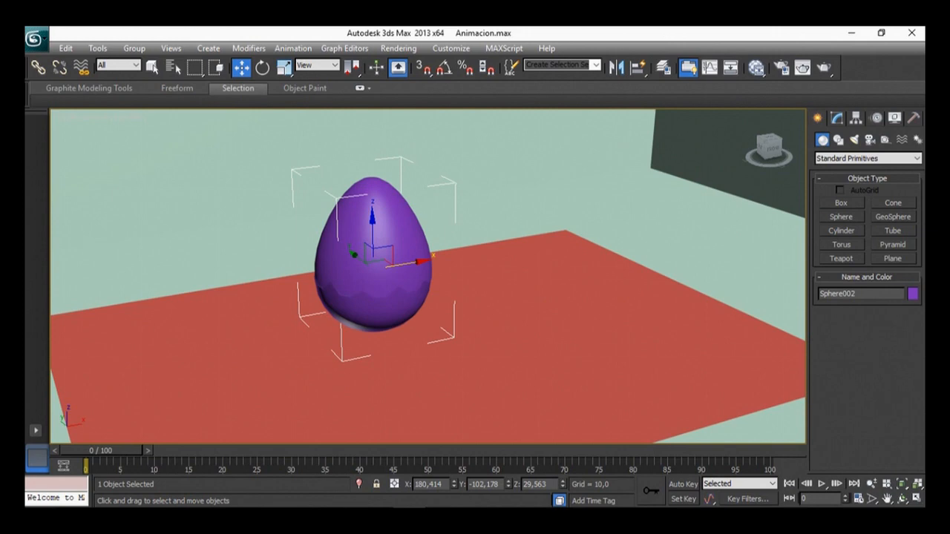
pyautogui.rightClick(546, 465)
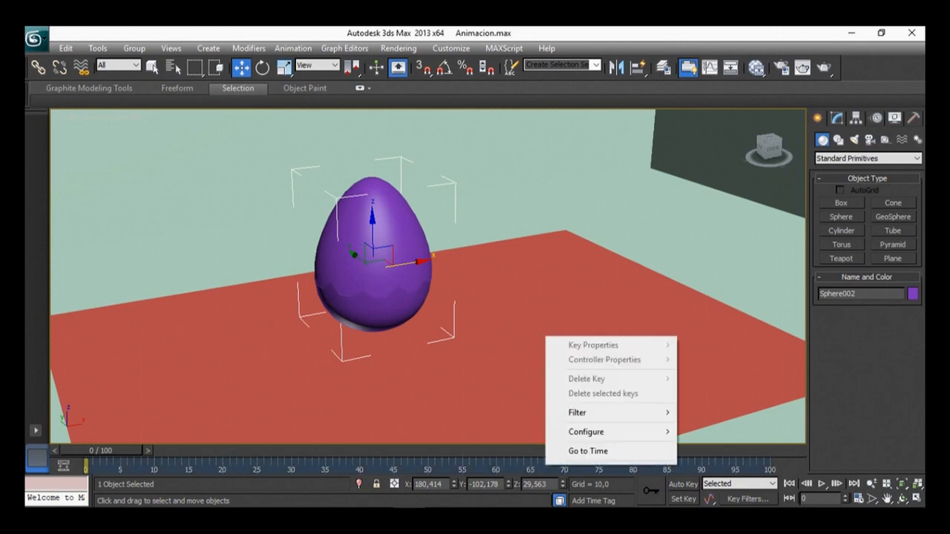
pyautogui.moveTo(594, 432)
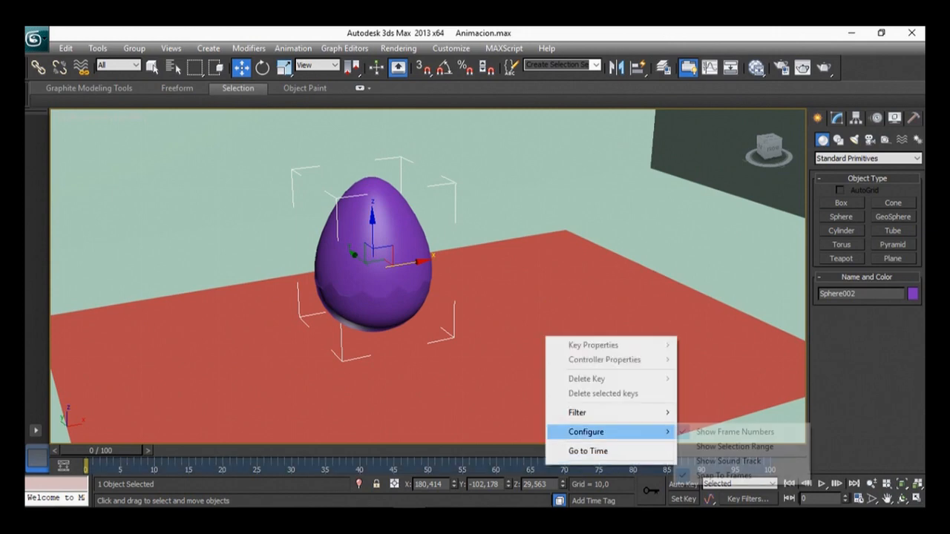
pyautogui.click(588, 451)
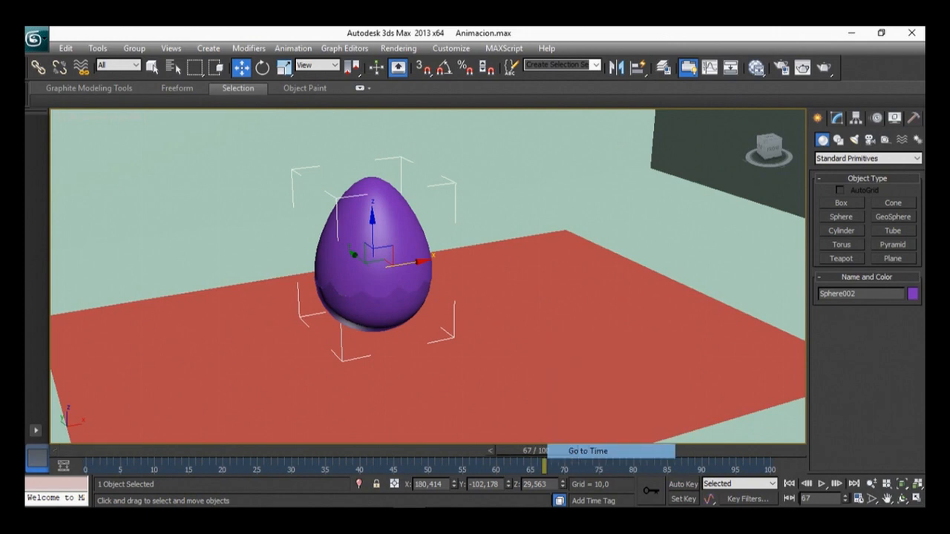
pyautogui.moveTo(540, 451); pyautogui.dragTo(100, 451)
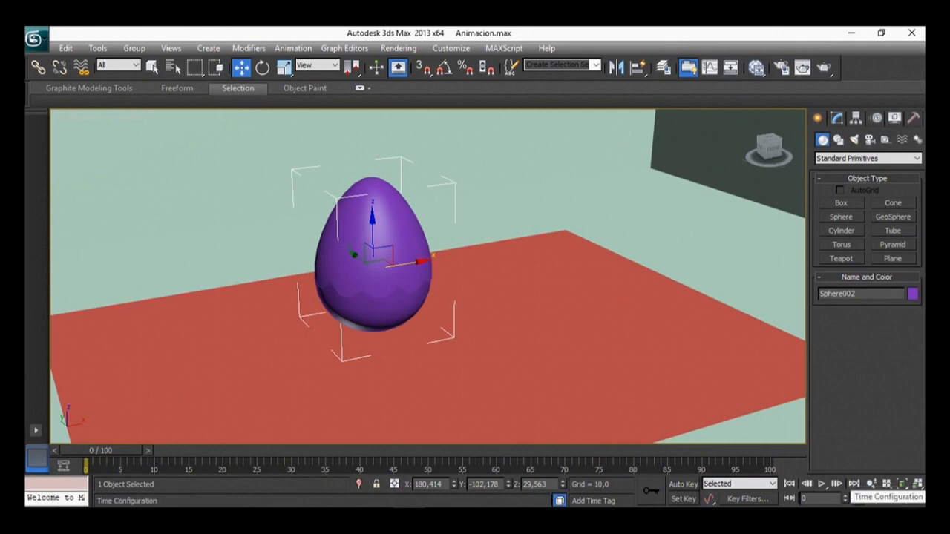
# Step: Set the animation's end time to 300 frames in the time configuration
pyautogui.click(859, 498)
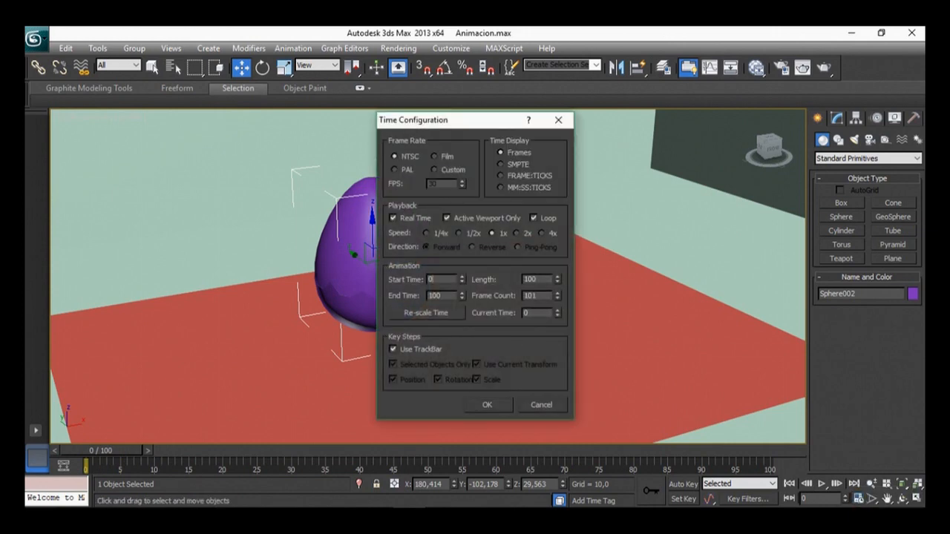
pyautogui.doubleClick(530, 280)
pyautogui.write('300')
pyautogui.press('Return')
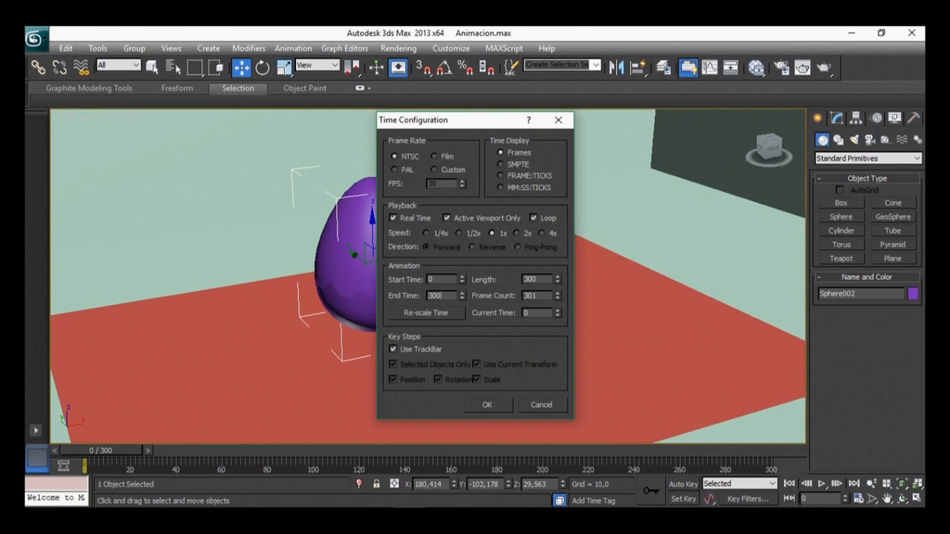
pyautogui.click(558, 120)
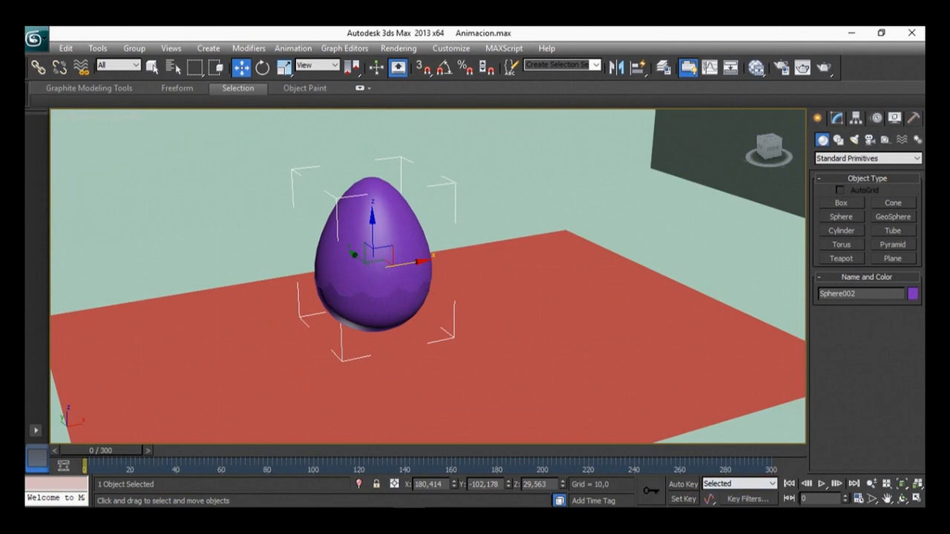
# Step: Enable Set Key mode and set a key for the closed upper eggshell at frame 0
pyautogui.moveTo(373, 255); pyautogui.dragTo(464, 288, button='middle')
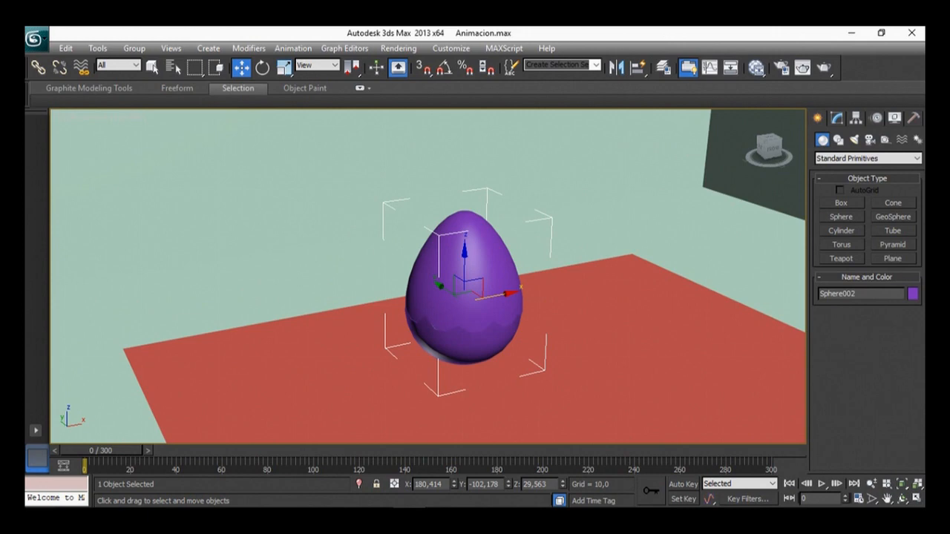
pyautogui.press('k')
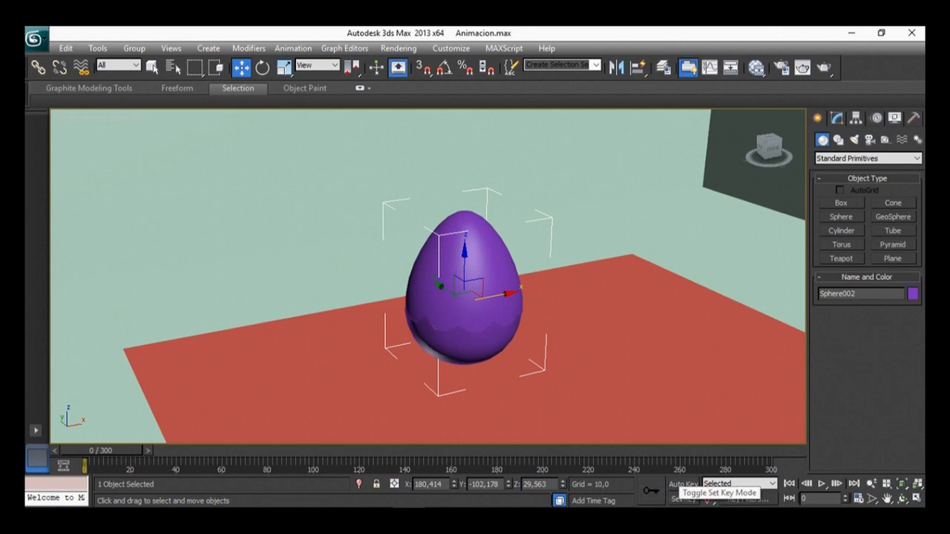
pyautogui.moveTo(465, 288); pyautogui.dragTo(385, 291, button='middle')
pyautogui.press("'")
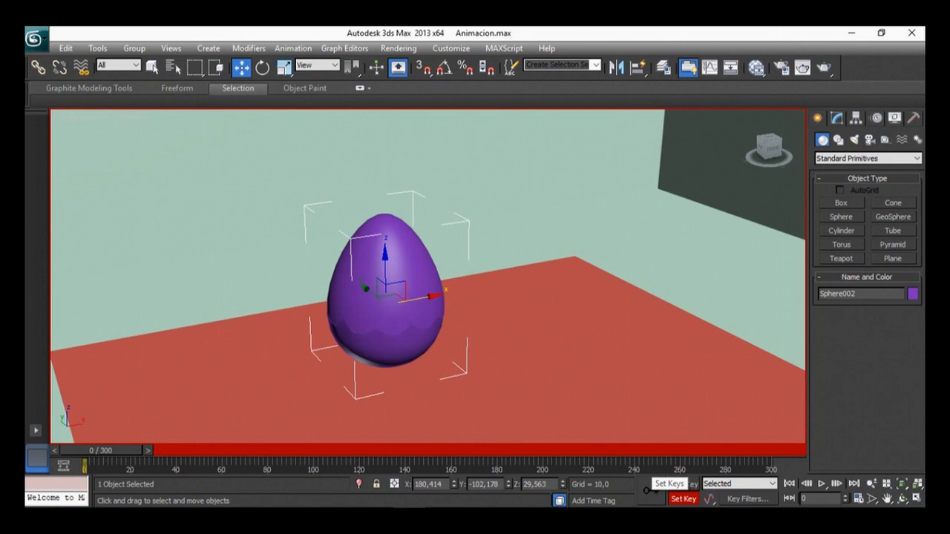
pyautogui.moveTo(408, 293); pyautogui.dragTo(413, 274, button='middle')
pyautogui.scroll(5, 443, 283)
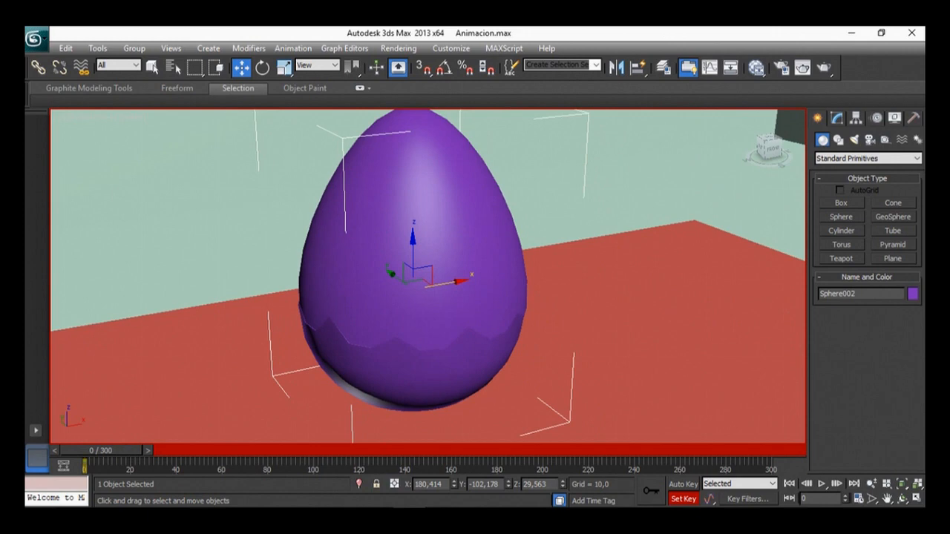
# Step: Try sliding the upper shell along X at frame 0 and at frame 20 without keying it, and return to frame 0
pyautogui.moveTo(449, 283); pyautogui.dragTo(582, 260)
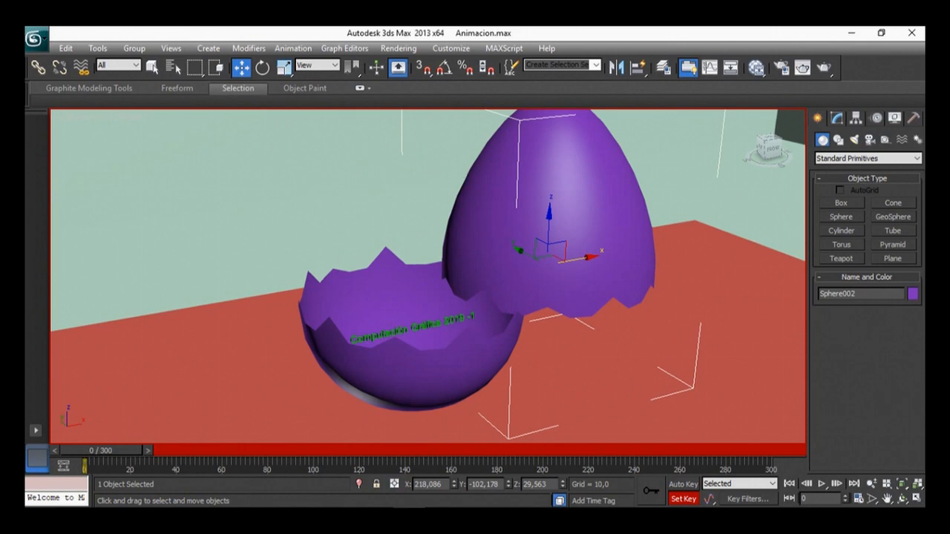
pyautogui.moveTo(582, 260); pyautogui.dragTo(446, 281)
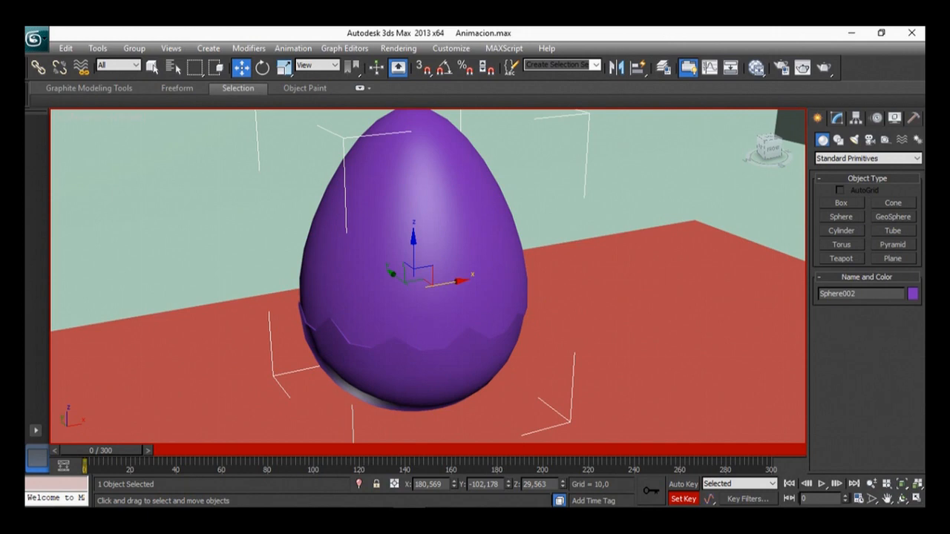
pyautogui.moveTo(101, 451); pyautogui.dragTo(132, 451)
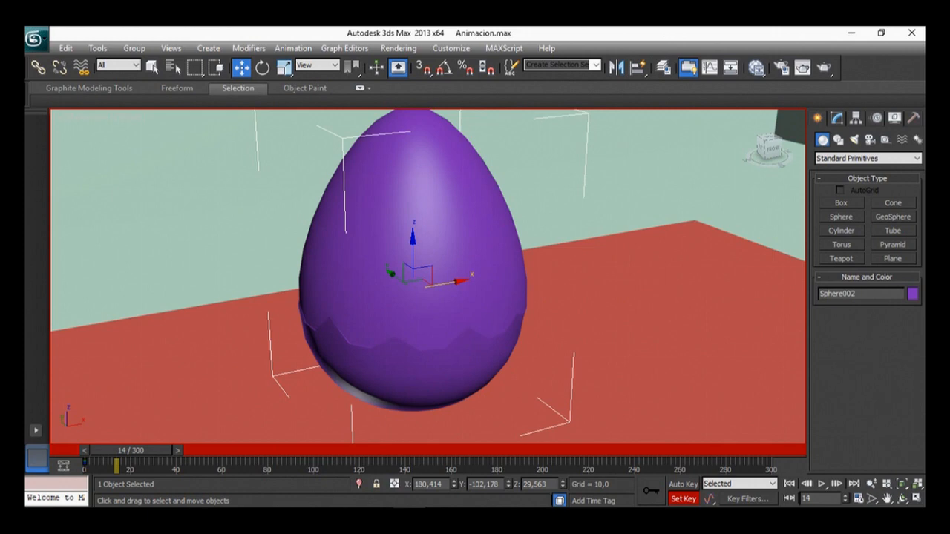
pyautogui.moveTo(130, 451)
pyautogui.mouseDown()
pyautogui.moveTo(99, 450)
pyautogui.moveTo(142, 451)
pyautogui.mouseUp()
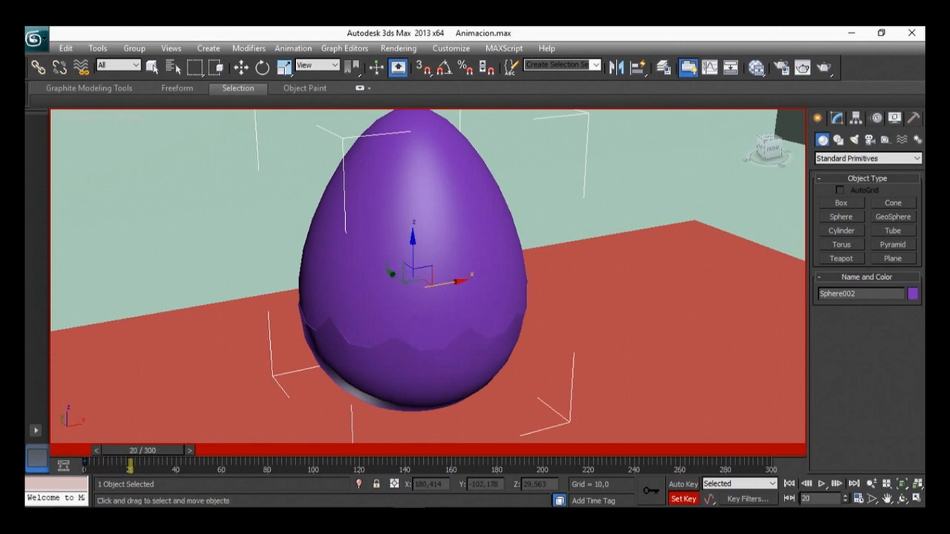
pyautogui.moveTo(452, 282); pyautogui.dragTo(611, 254)
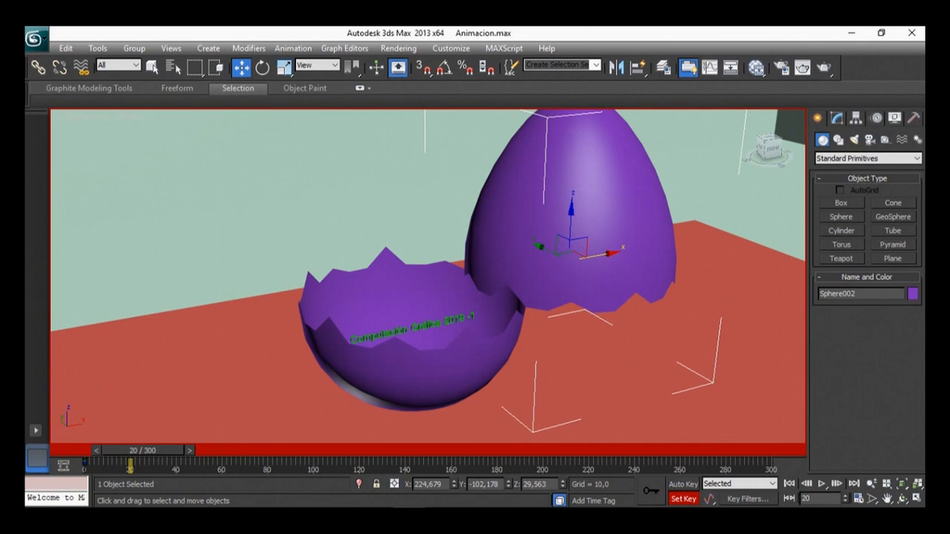
pyautogui.moveTo(142, 451); pyautogui.dragTo(99, 451)
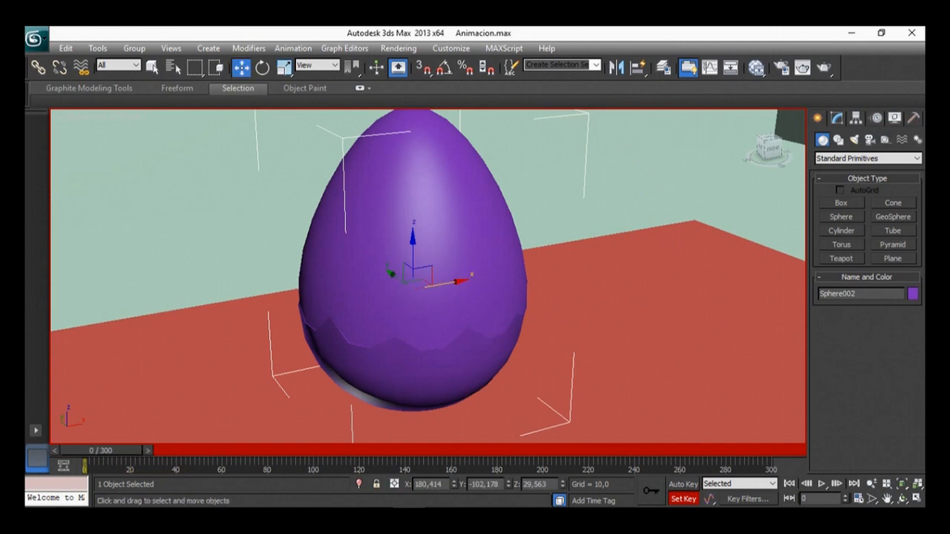
# Step: Set a key for the closed upper eggshell at frame 90
pyautogui.moveTo(413, 275); pyautogui.dragTo(390, 281, button='middle')
pyautogui.moveTo(102, 451)
pyautogui.mouseDown()
pyautogui.moveTo(749, 450)
pyautogui.moveTo(101, 450)
pyautogui.mouseUp()
pyautogui.press('w')
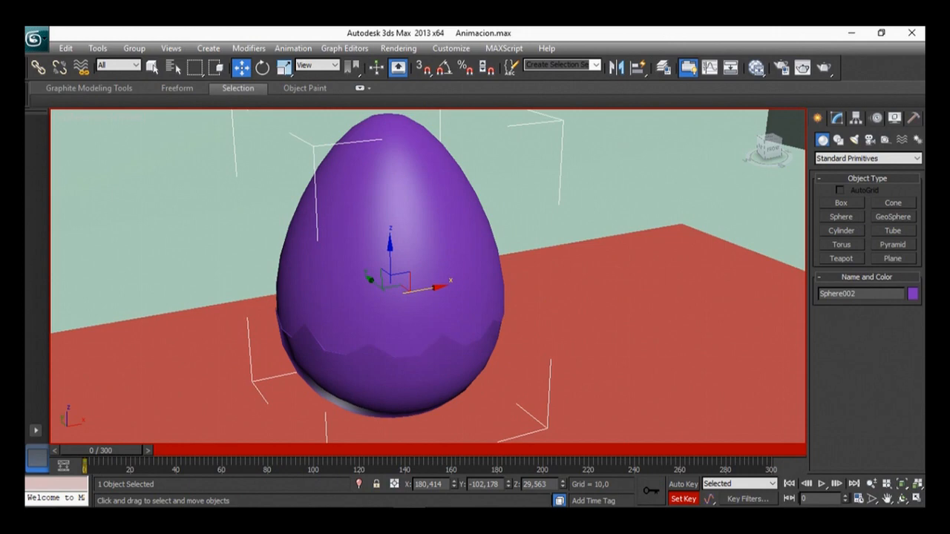
pyautogui.moveTo(101, 451); pyautogui.dragTo(296, 450)
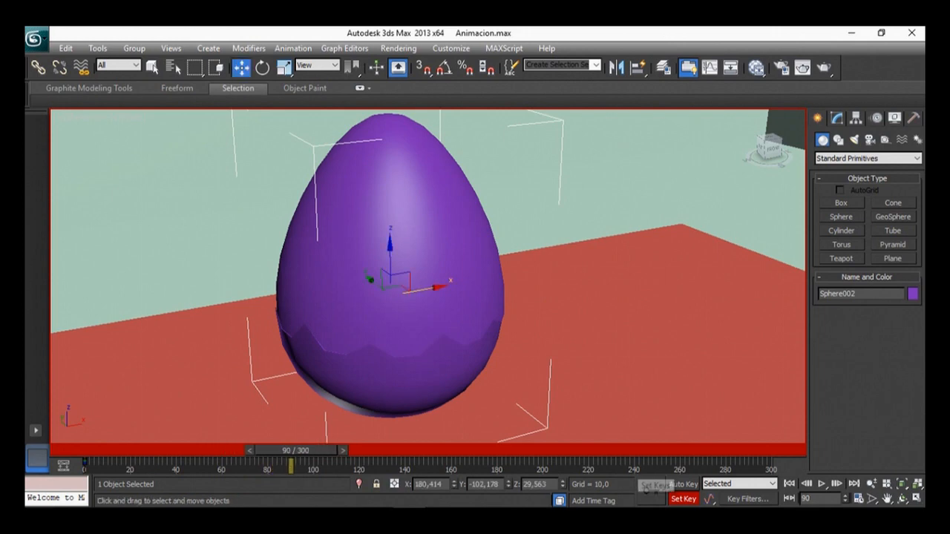
pyautogui.click(649, 492)
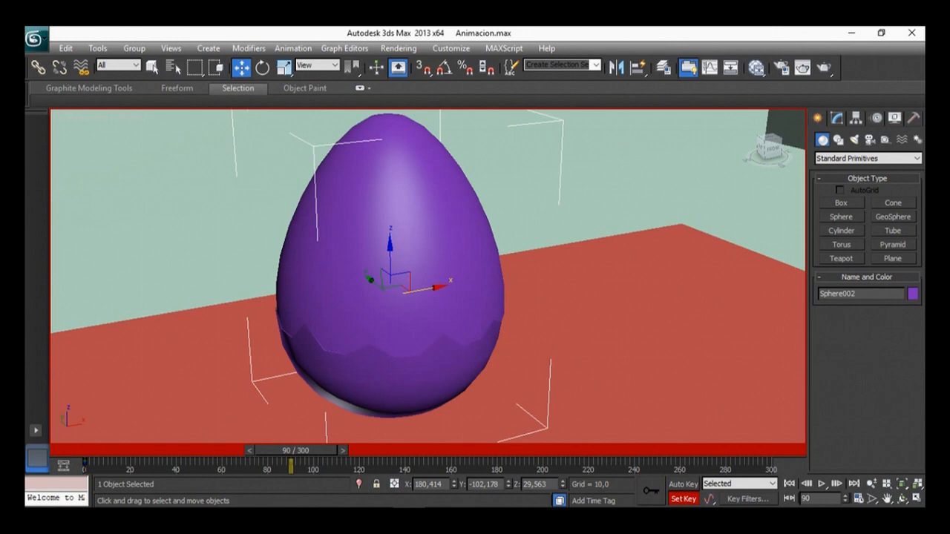
# Step: At frame 100, tilt the upper eggshell about 3.4 degrees around Y and key the pose
pyautogui.moveTo(296, 451); pyautogui.dragTo(343, 451)
pyautogui.press('w')
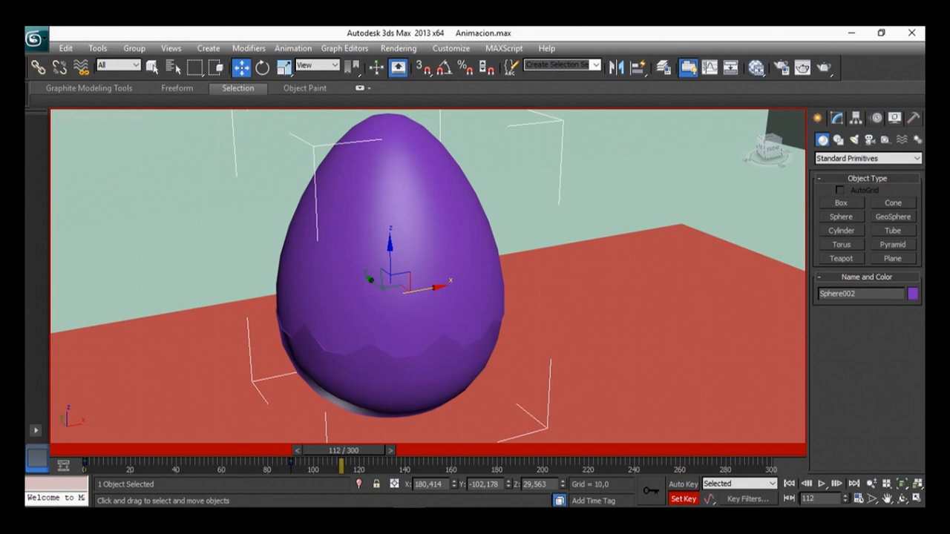
pyautogui.moveTo(344, 451); pyautogui.dragTo(319, 451)
pyautogui.press('w')
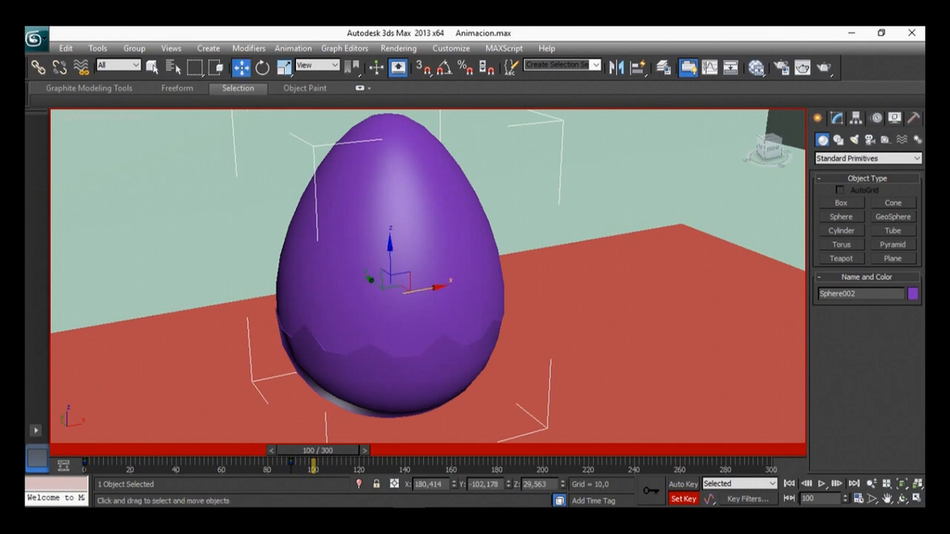
pyautogui.moveTo(432, 288); pyautogui.dragTo(433, 288)
pyautogui.press('e')
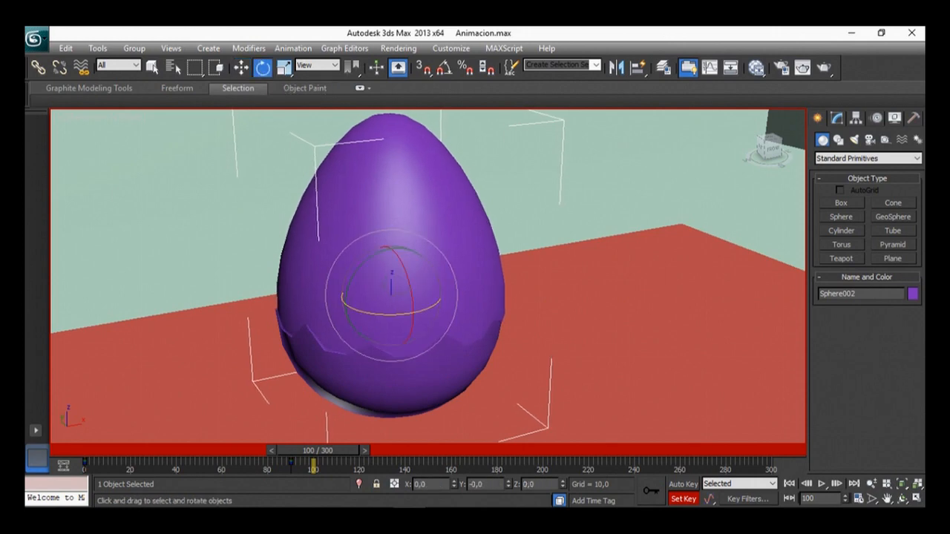
pyautogui.moveTo(405, 250); pyautogui.dragTo(428, 252)
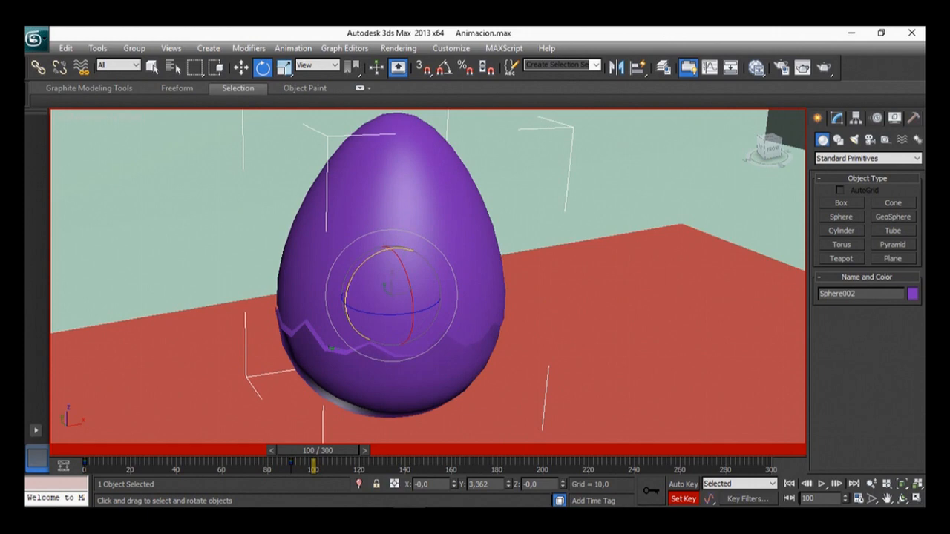
# Step: At frame 120, tilt the upper eggshell to about -4.4 degrees around Y, shift it to about X 179.9, and key it
pyautogui.moveTo(319, 451); pyautogui.dragTo(361, 451)
pyautogui.moveTo(347, 281); pyautogui.dragTo(345, 294)
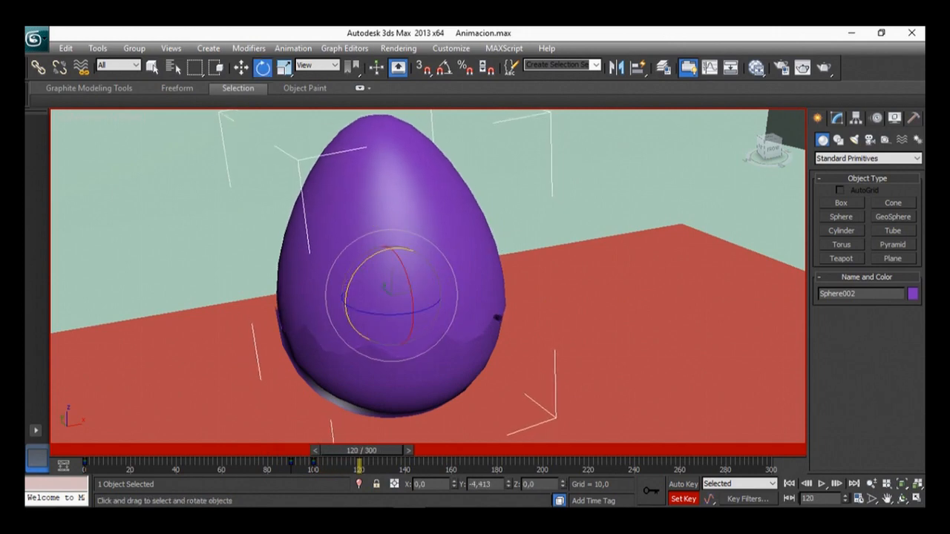
pyautogui.press('w')
pyautogui.moveTo(425, 290); pyautogui.dragTo(420, 290)
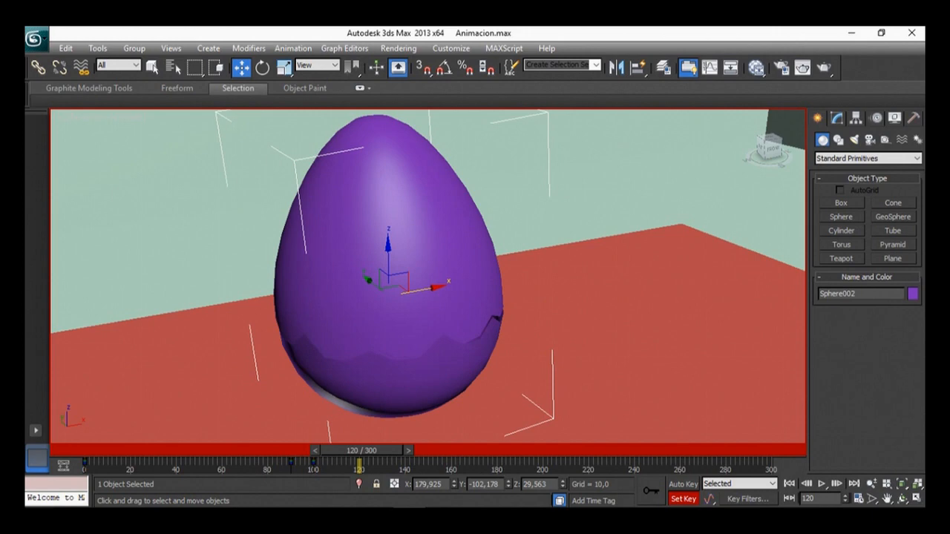
pyautogui.keyDown('alt'); pyautogui.moveTo(420, 290); pyautogui.dragTo(389, 290, button='middle'); pyautogui.keyUp('alt')
# Step: At frame 140, tilt the upper eggshell to about 2.1 degrees around Y, shift it to about X 180.4, and key it
pyautogui.moveTo(362, 450); pyautogui.dragTo(405, 451)
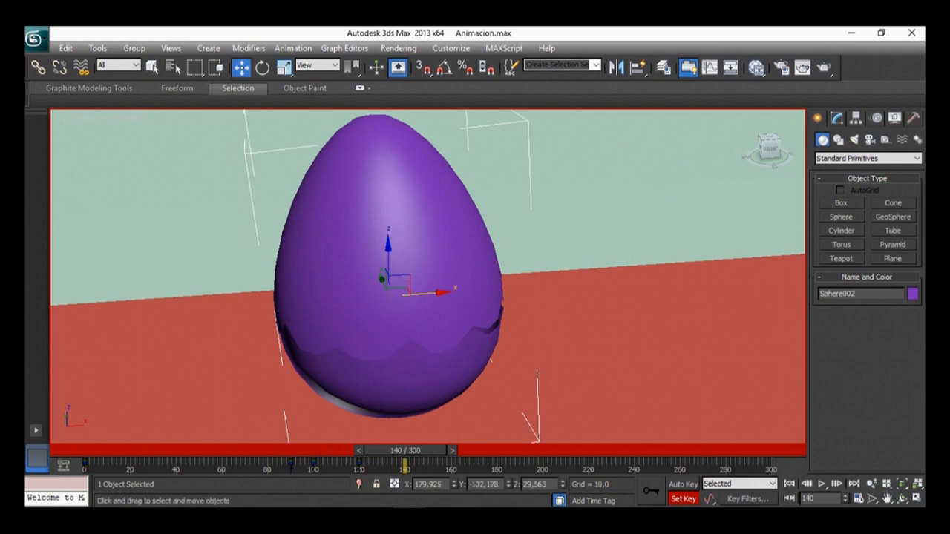
pyautogui.click(263, 68)
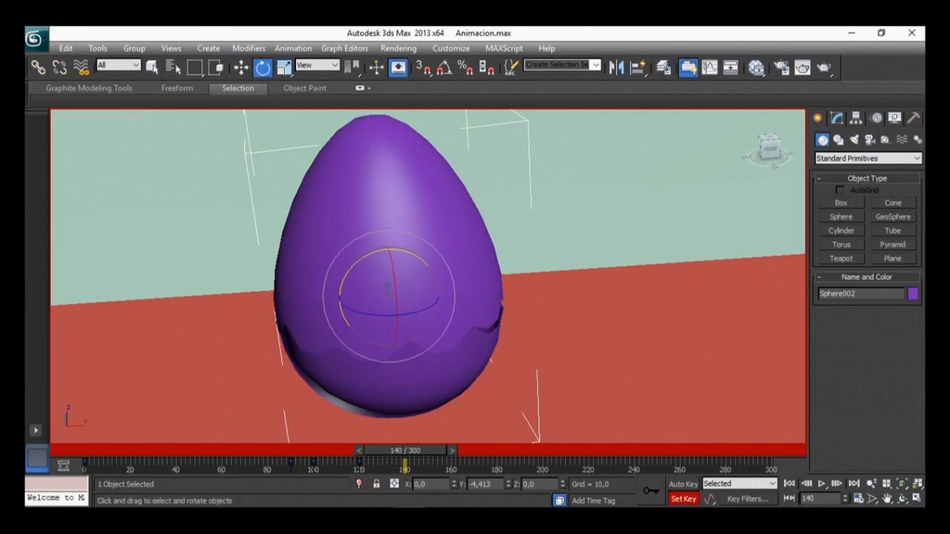
pyautogui.moveTo(387, 288); pyautogui.dragTo(386, 289)
pyautogui.press('w')
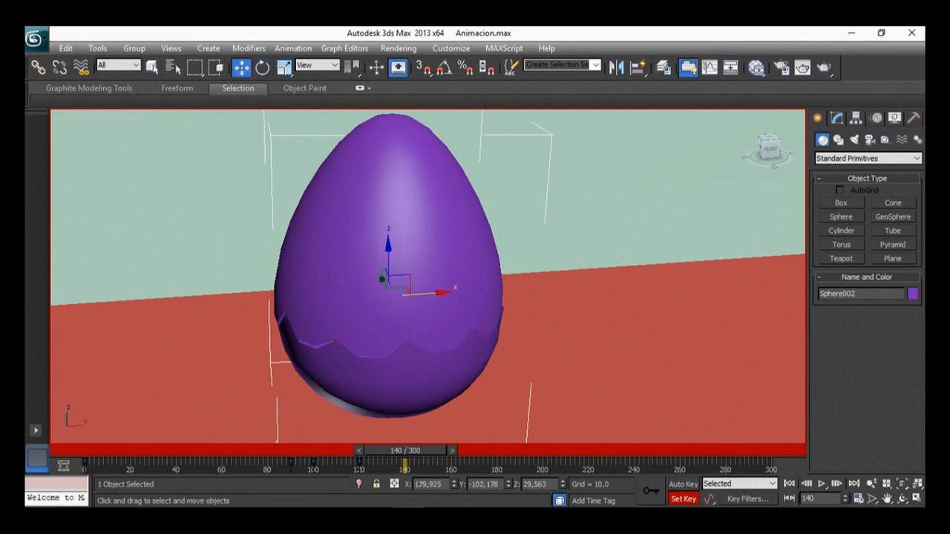
pyautogui.moveTo(382, 278); pyautogui.dragTo(383, 279)
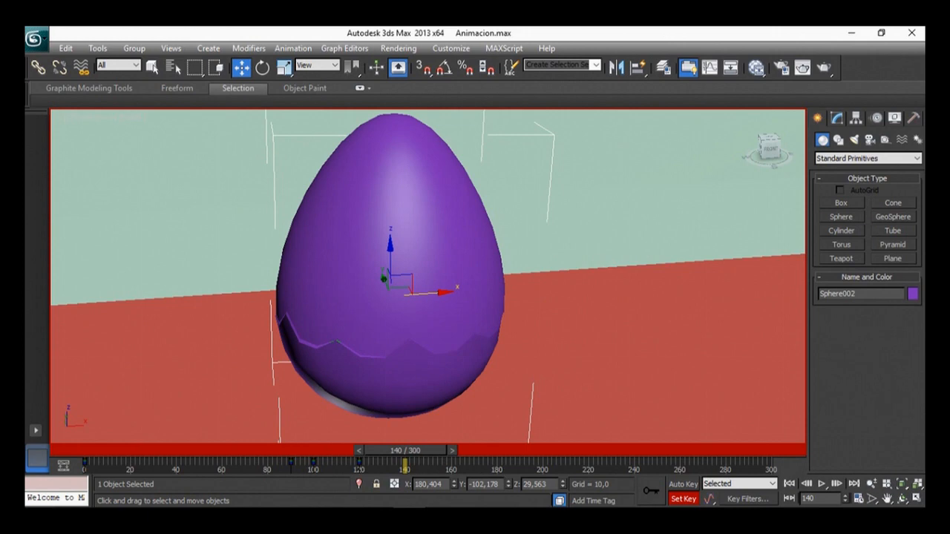
# Step: Try to copy the upper eggshell's frame 120 key and paste it at frame 140
pyautogui.moveTo(406, 451); pyautogui.dragTo(449, 450)
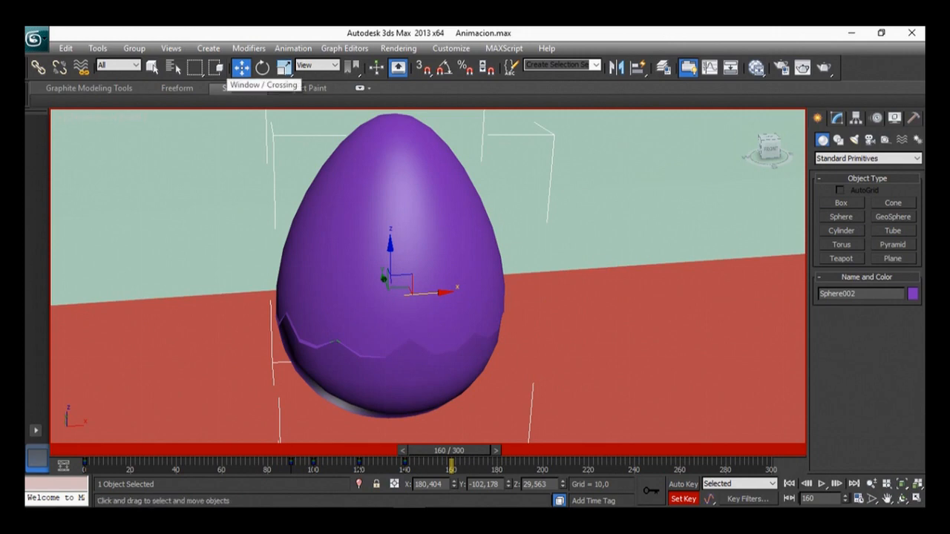
pyautogui.moveTo(450, 451); pyautogui.dragTo(405, 450)
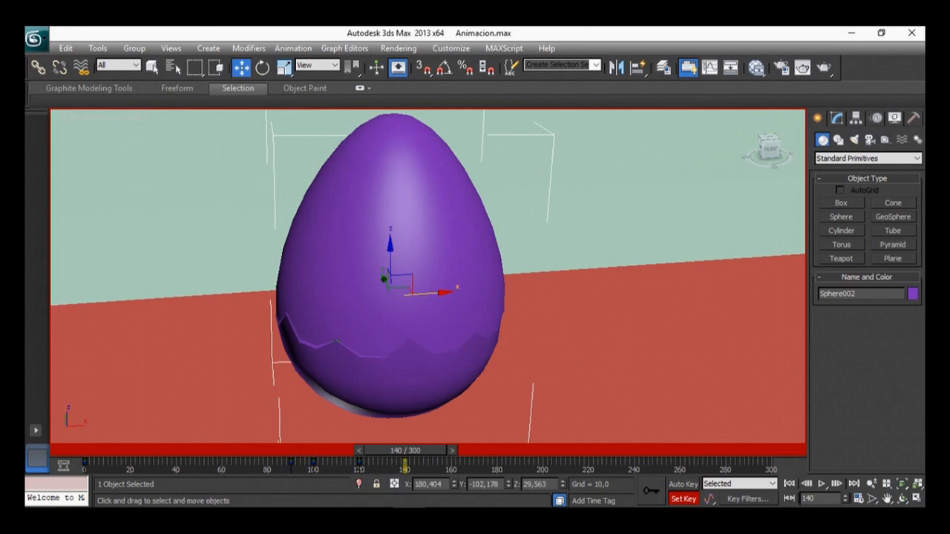
pyautogui.click(359, 463)
pyautogui.rightClick(359, 462)
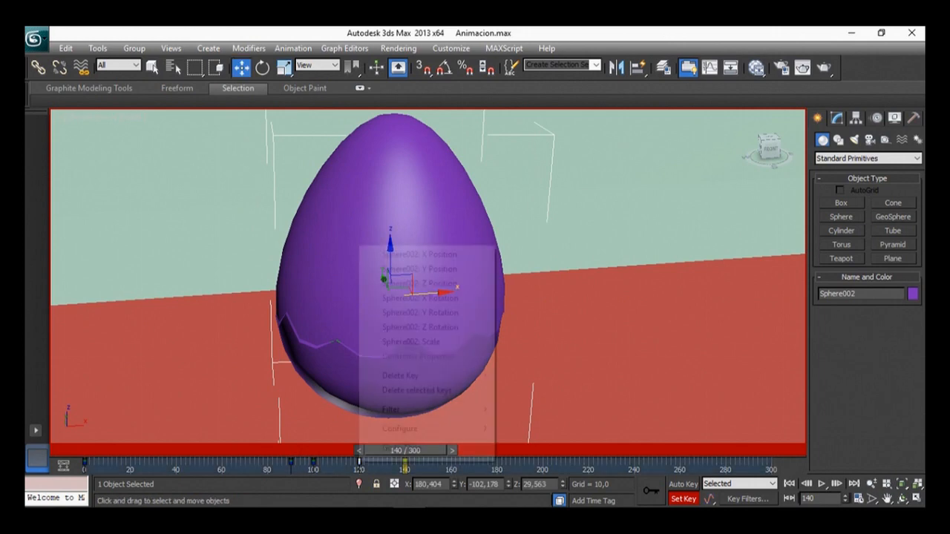
pyautogui.press('Escape')
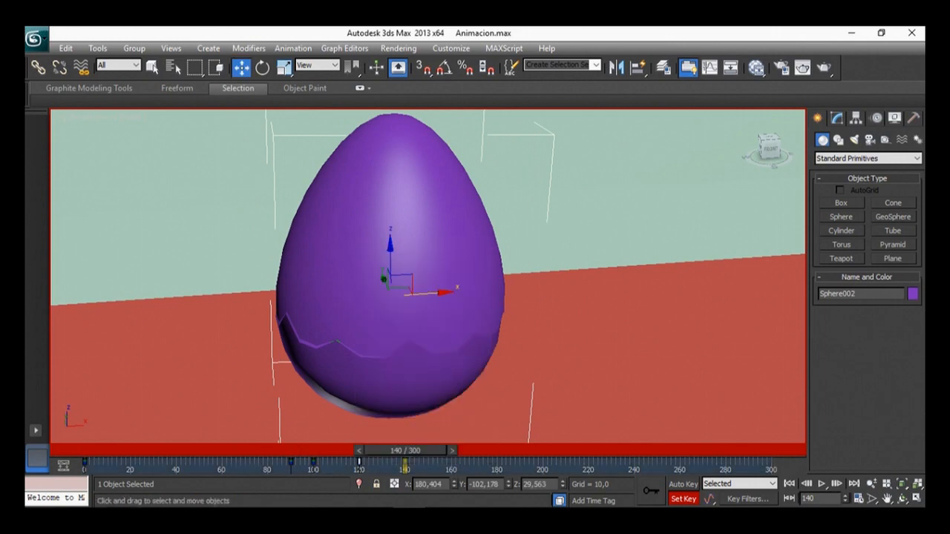
pyautogui.hotkey('ctrl', 'c')
pyautogui.hotkey('ctrl', 'v')
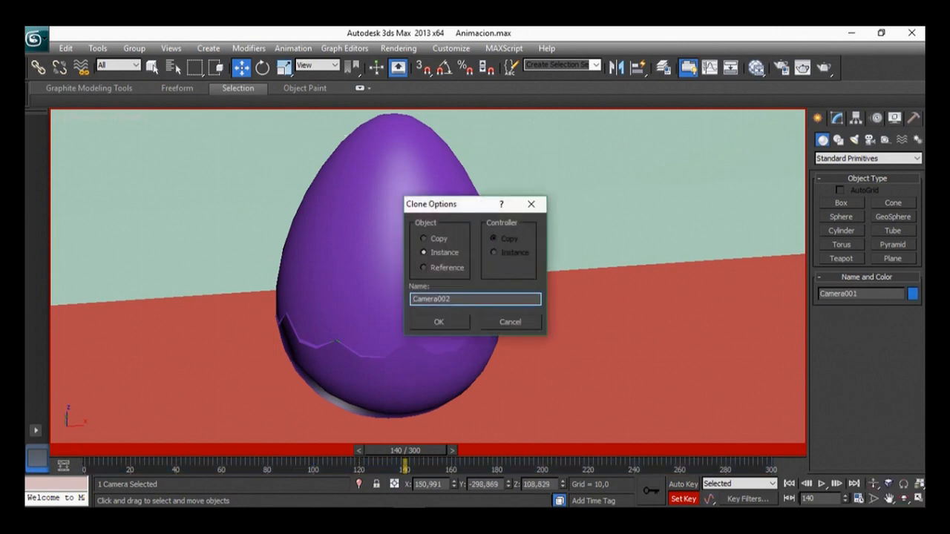
pyautogui.click(510, 322)
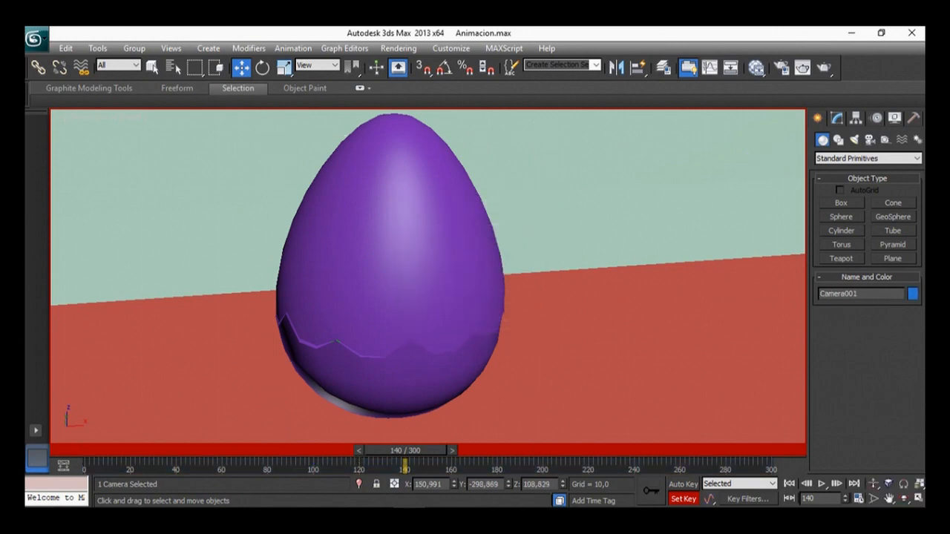
# Step: Undo the accidental camera creation, switch the viewport to Perspective, and frame the upper eggshell
pyautogui.hotkey('ctrl', 'z')
pyautogui.hotkey('ctrl', 'z')
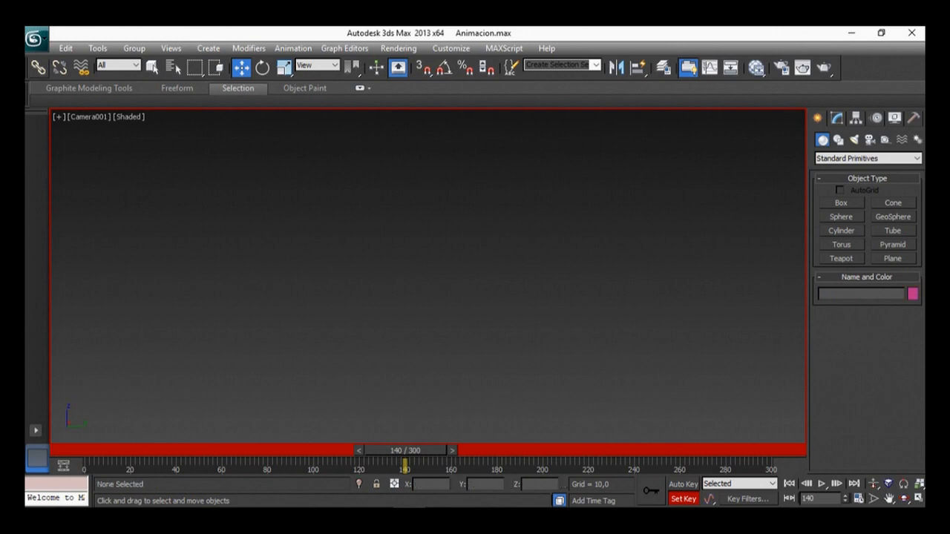
pyautogui.click(90, 117)
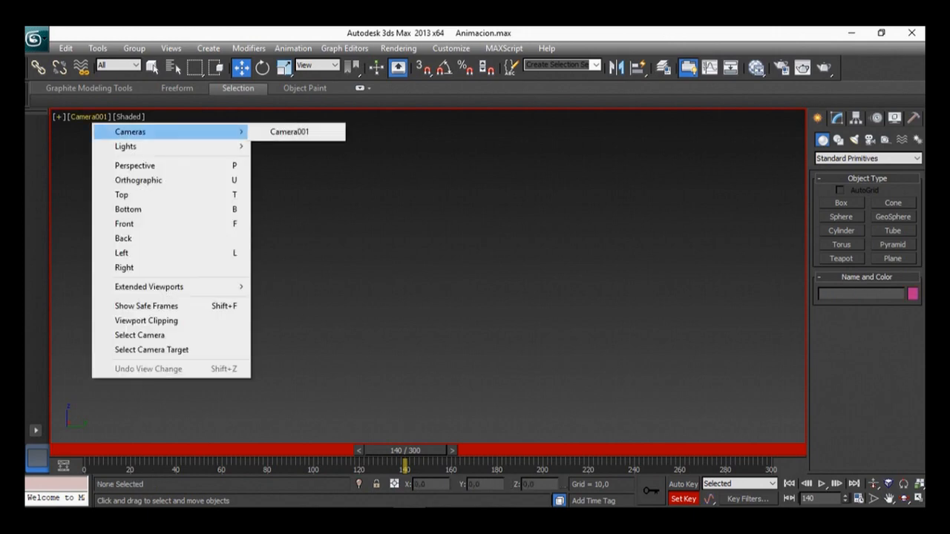
pyautogui.press('p')
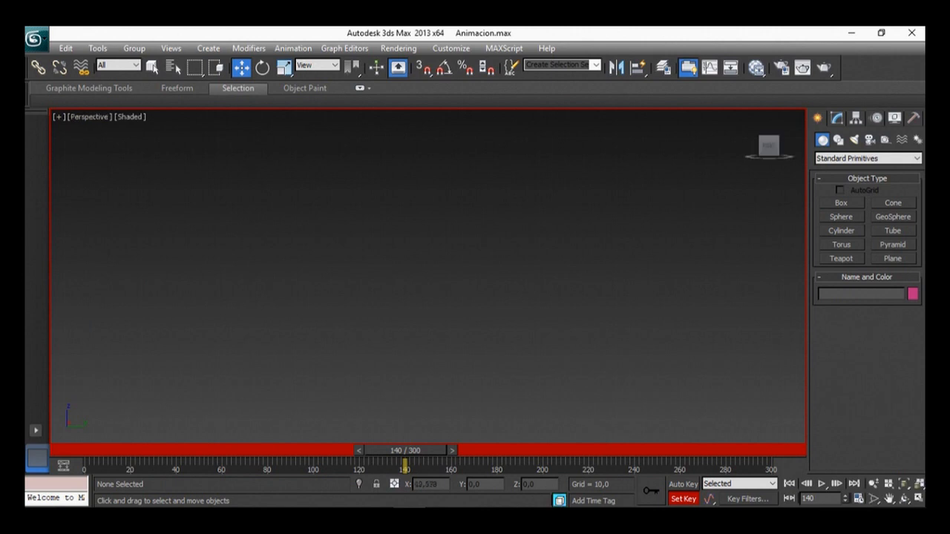
pyautogui.moveTo(769, 146)
pyautogui.mouseDown()
pyautogui.moveTo(756, 157)
pyautogui.moveTo(772, 208)
pyautogui.moveTo(769, 149)
pyautogui.mouseUp()
pyautogui.hotkey('ctrl', 'z')
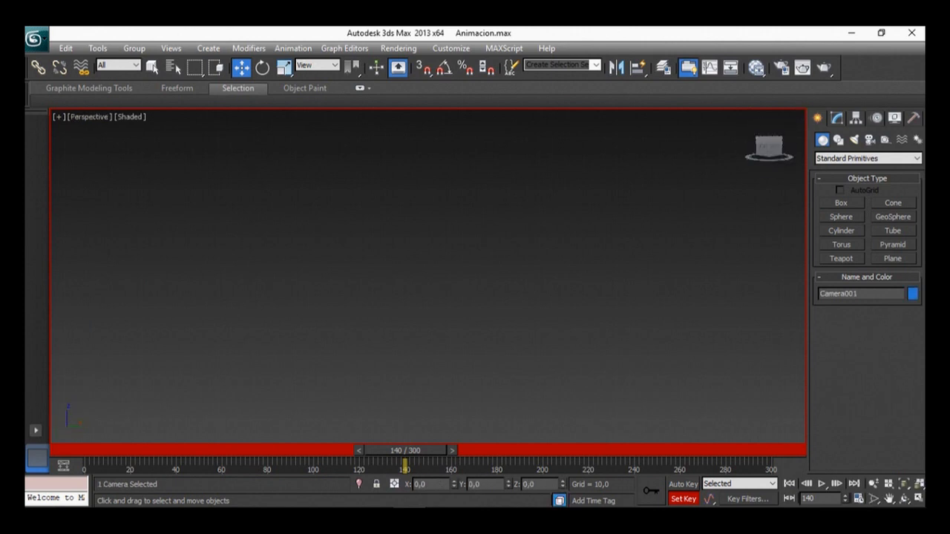
pyautogui.hotkey('ctrl', 'z')
pyautogui.hotkey('ctrl', 'z')
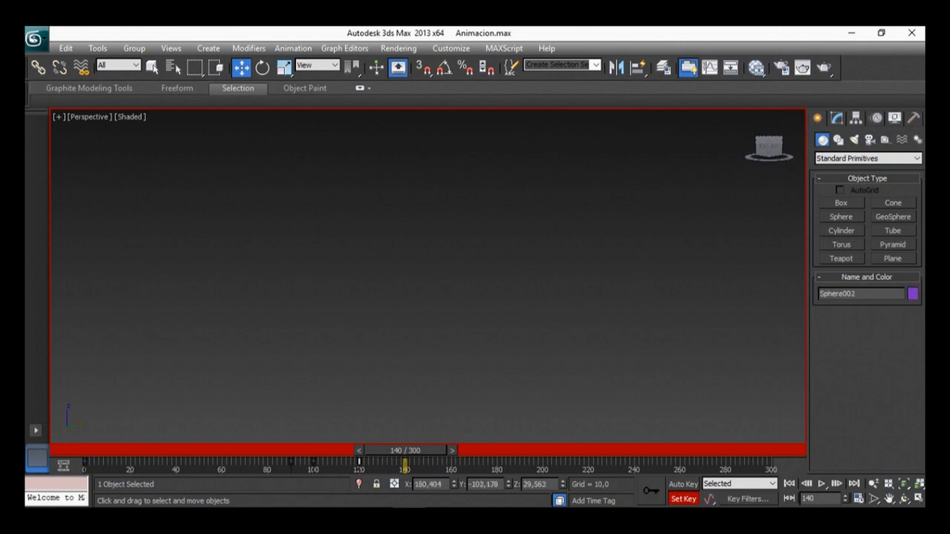
pyautogui.press('z')
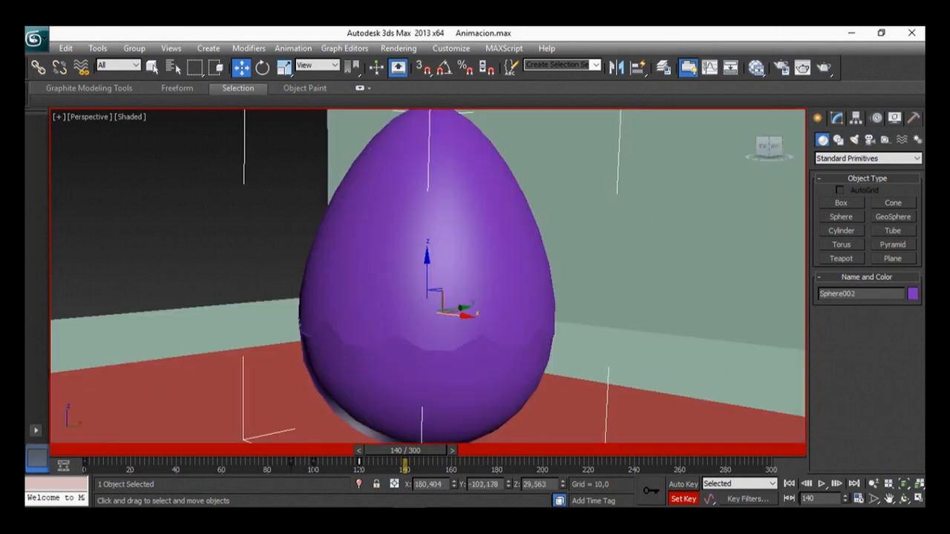
pyautogui.scroll(-6, 416, 276)
pyautogui.scroll(4, 401, 274)
pyautogui.keyDown('alt'); pyautogui.moveTo(416, 275); pyautogui.dragTo(377, 282, button='middle'); pyautogui.keyUp('alt')
pyautogui.scroll(4, 377, 282)
pyautogui.scroll(-2, 377, 282)
pyautogui.moveTo(405, 451)
pyautogui.mouseDown()
pyautogui.moveTo(364, 451)
pyautogui.moveTo(408, 451)
pyautogui.mouseUp()
pyautogui.press('w')
pyautogui.rightClick(360, 465)
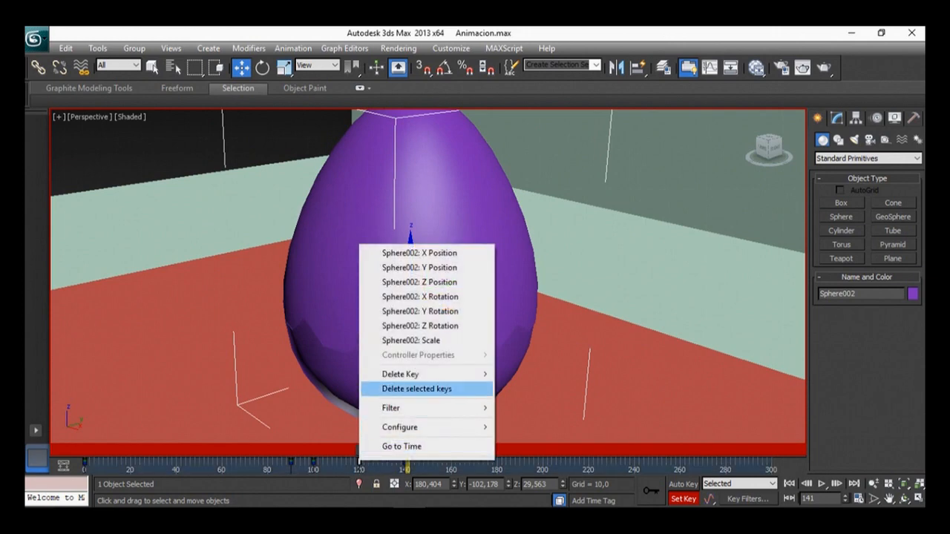
pyautogui.moveTo(416, 428)
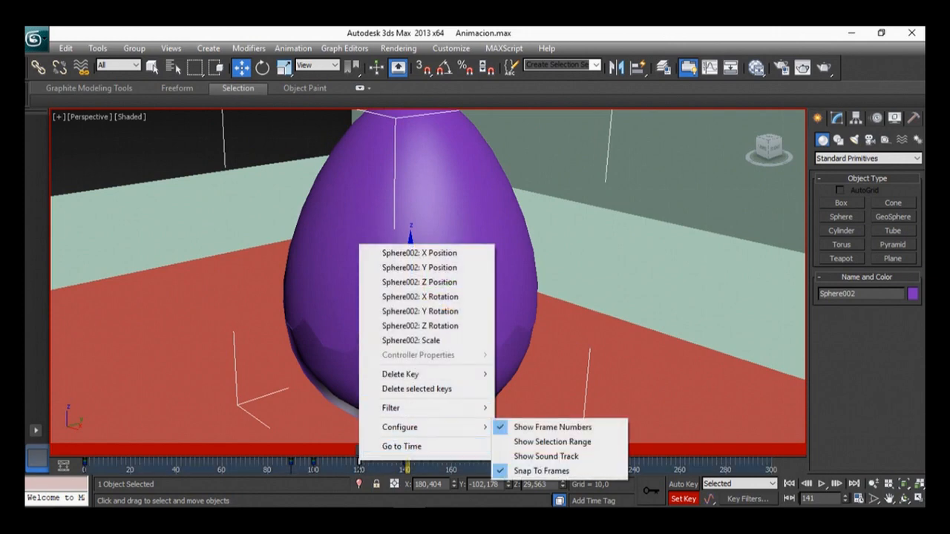
pyautogui.press('Escape')
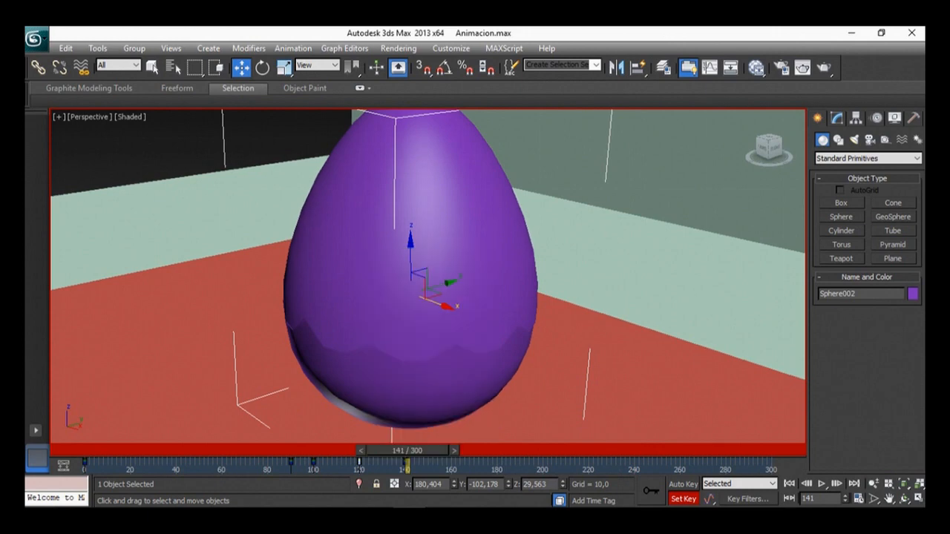
pyautogui.rightClick(359, 464)
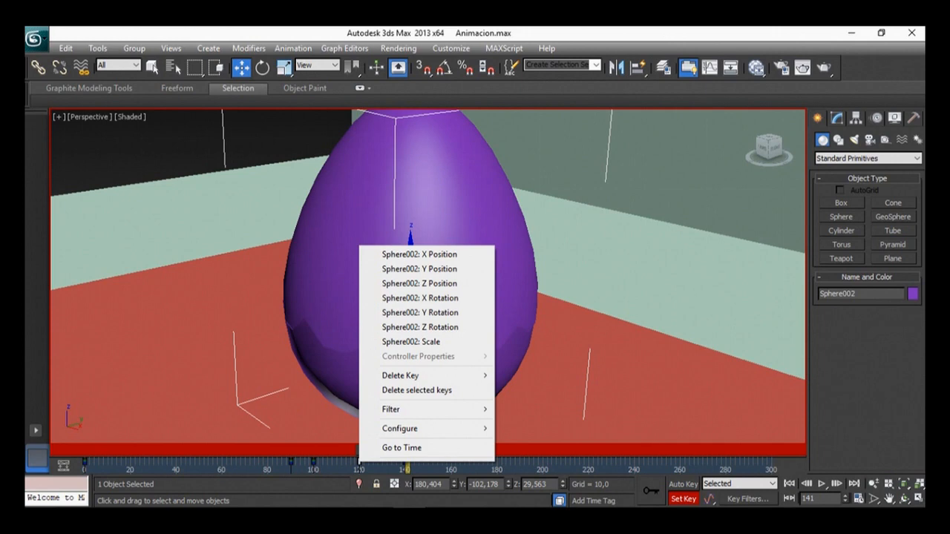
pyautogui.press('Escape')
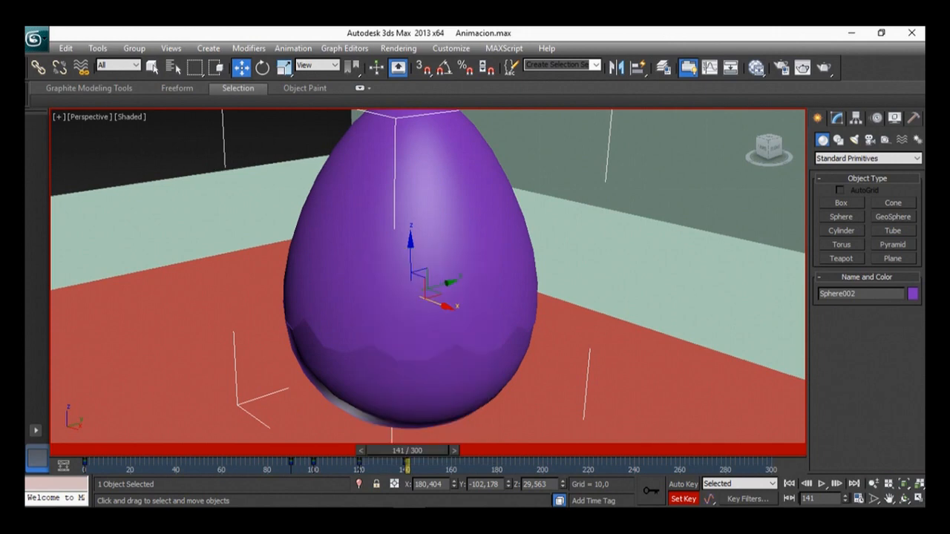
# Step: At frame 160, tilt the upper eggshell to about -2.3 degrees around Y, shift it slightly toward negative X, and key it
pyautogui.moveTo(407, 451); pyautogui.dragTo(451, 451)
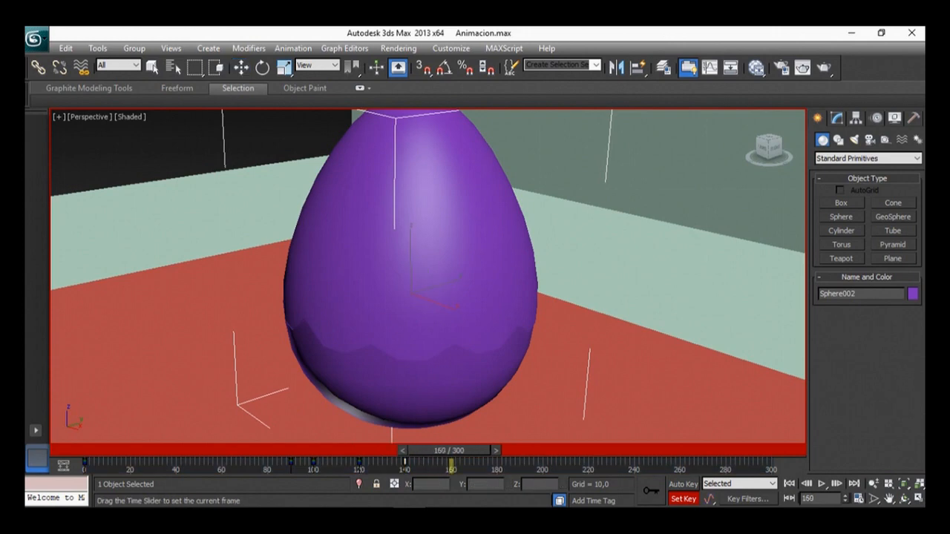
pyautogui.click(765, 152)
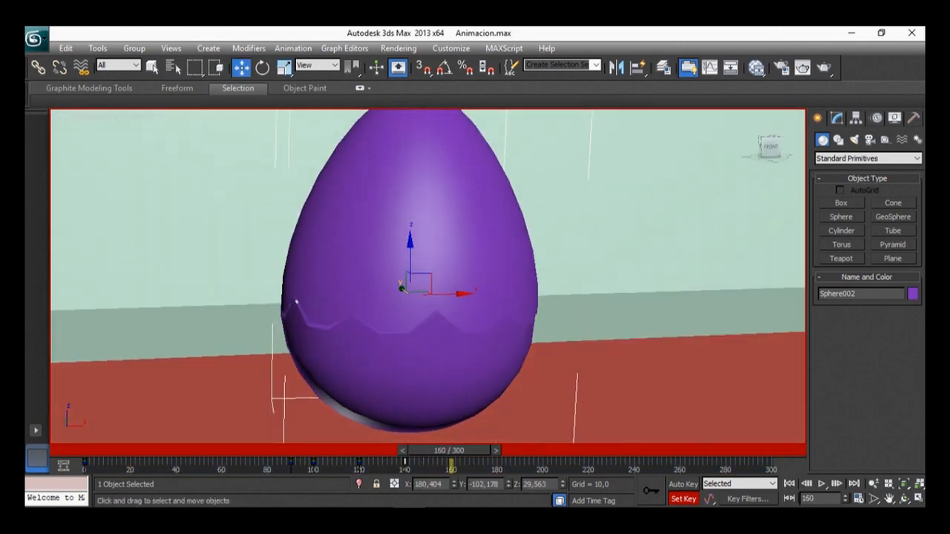
pyautogui.press('e')
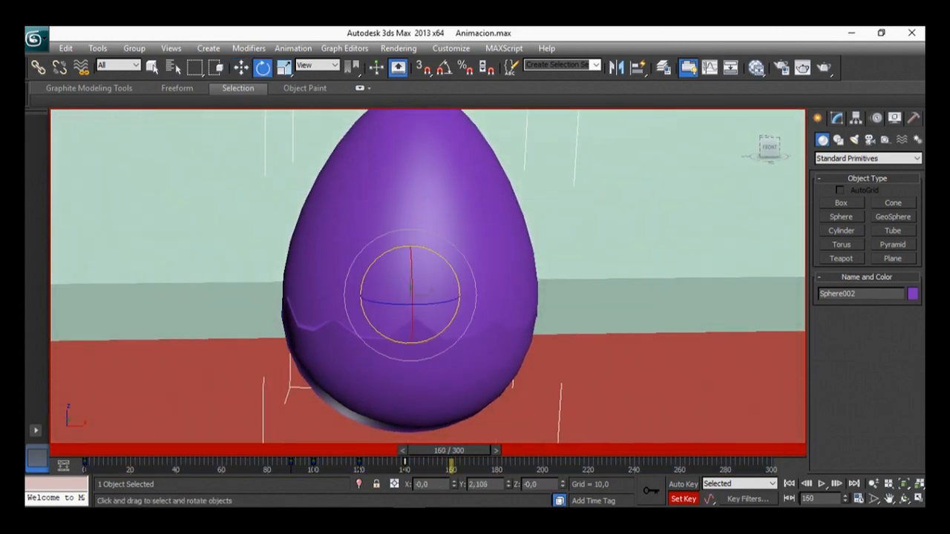
pyautogui.moveTo(432, 251); pyautogui.dragTo(426, 248)
pyautogui.press('w')
pyautogui.moveTo(453, 294); pyautogui.dragTo(450, 295)
pyautogui.press('k')
# Step: At frame 180, tilt the upper eggshell open around Y, move it to about X 185.6 and Z 37.1, and key it
pyautogui.moveTo(451, 450); pyautogui.dragTo(493, 450)
pyautogui.press('e')
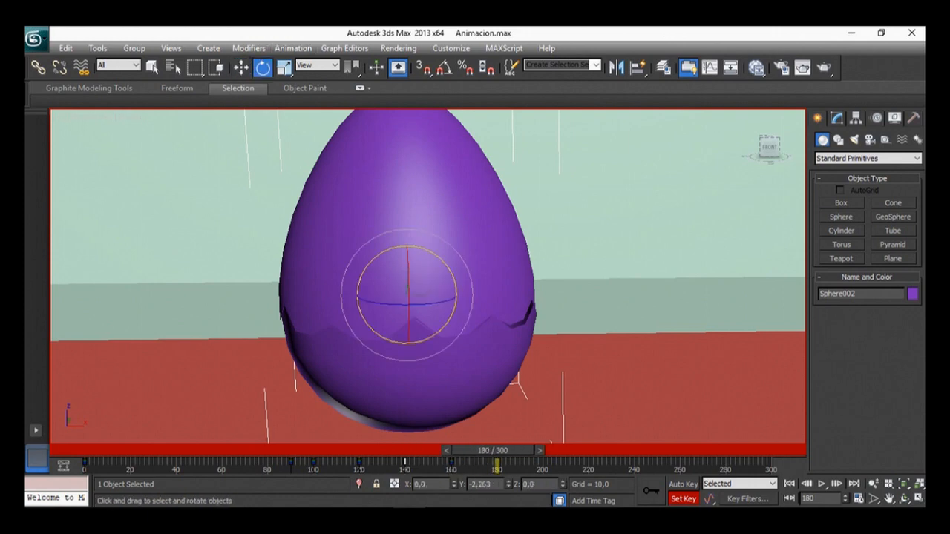
pyautogui.moveTo(440, 257); pyautogui.dragTo(471, 284)
pyautogui.click(242, 68)
pyautogui.moveTo(412, 286); pyautogui.dragTo(433, 254)
pyautogui.keyDown('alt'); pyautogui.moveTo(434, 254); pyautogui.dragTo(457, 271, button='middle'); pyautogui.keyUp('alt')
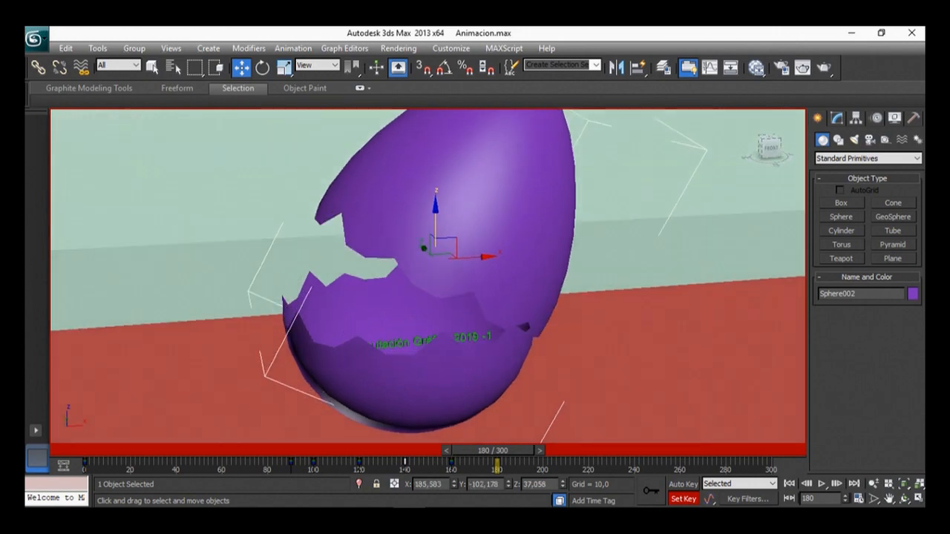
pyautogui.moveTo(458, 270); pyautogui.dragTo(413, 268, button='middle')
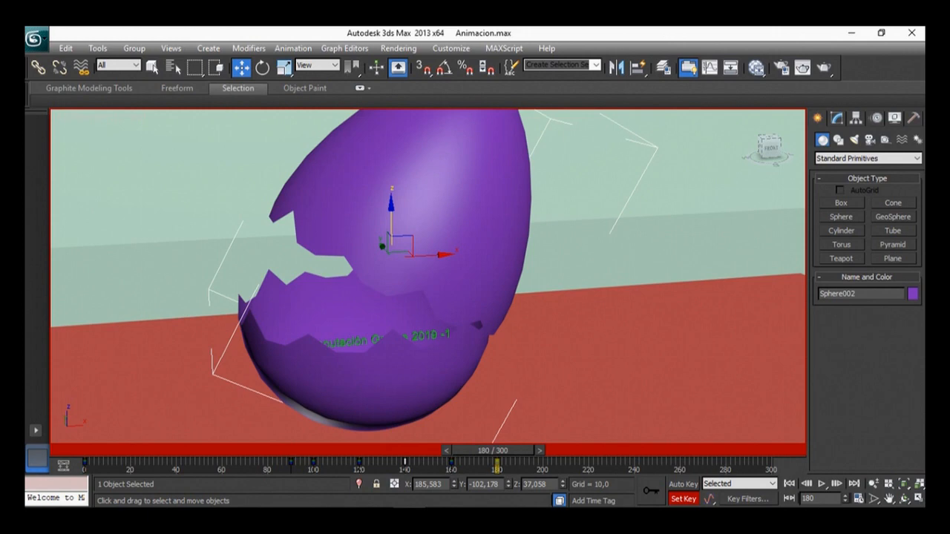
pyautogui.moveTo(392, 215); pyautogui.dragTo(377, 215, button='middle')
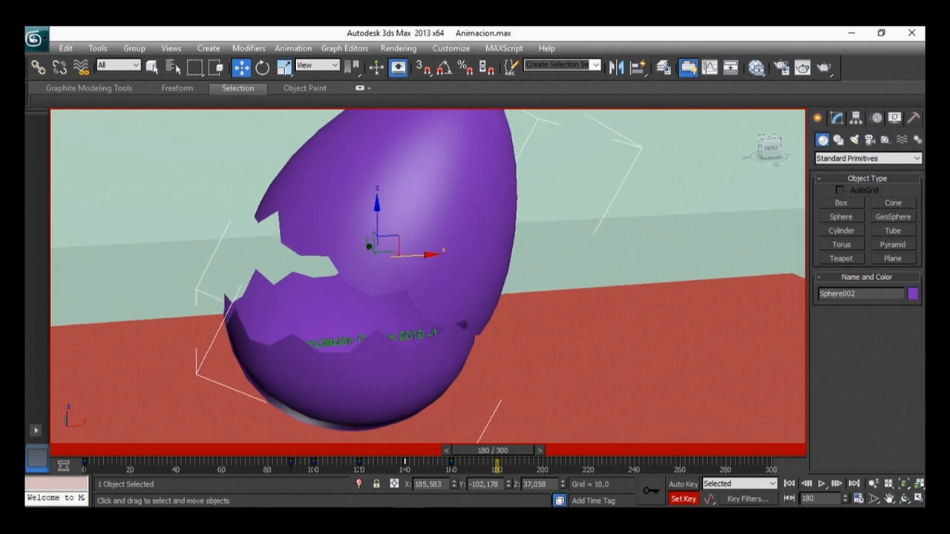
# Step: At frame 200, tip the upper eggshell over beside the lower half at about X 217.9 and Z 30.1, and key it
pyautogui.moveTo(492, 450); pyautogui.dragTo(536, 450)
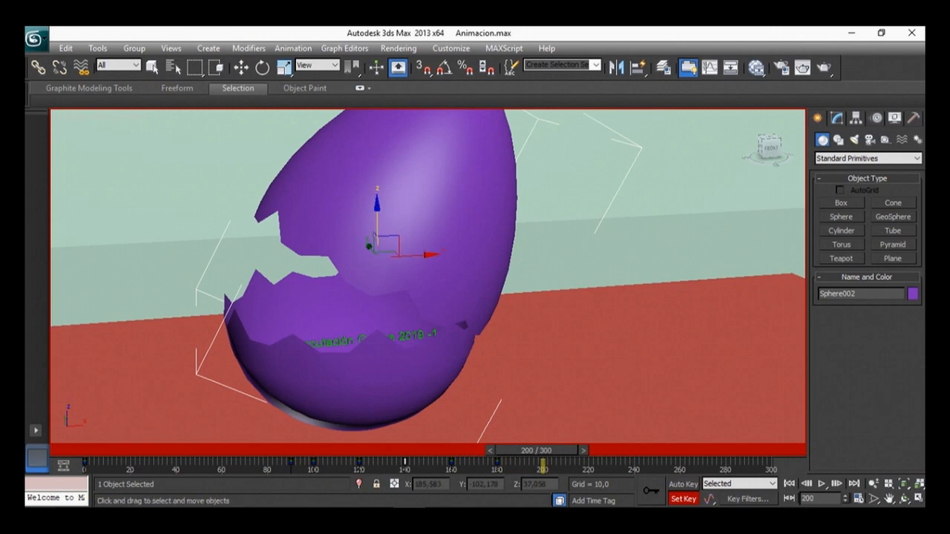
pyautogui.moveTo(420, 254); pyautogui.dragTo(538, 248)
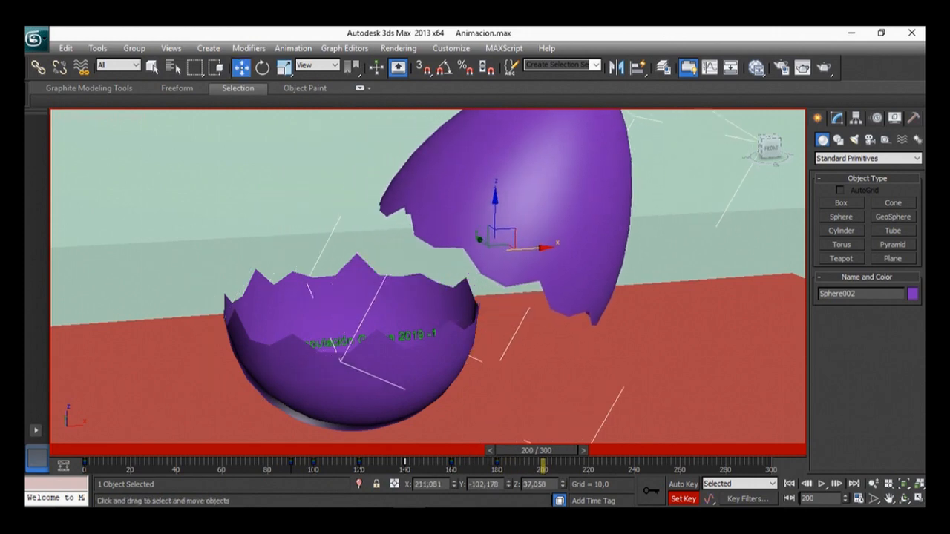
pyautogui.moveTo(495, 210); pyautogui.dragTo(609, 287)
pyautogui.click(263, 68)
pyautogui.keyDown('alt'); pyautogui.moveTo(594, 290); pyautogui.dragTo(550, 277, button='middle'); pyautogui.keyUp('alt')
pyautogui.click(242, 67)
pyautogui.moveTo(513, 289); pyautogui.dragTo(549, 290)
pyautogui.keyDown('alt'); pyautogui.moveTo(549, 289); pyautogui.dragTo(506, 241, button='middle'); pyautogui.keyUp('alt')
pyautogui.keyDown('alt'); pyautogui.moveTo(431, 216); pyautogui.dragTo(480, 246, button='middle'); pyautogui.keyUp('alt')
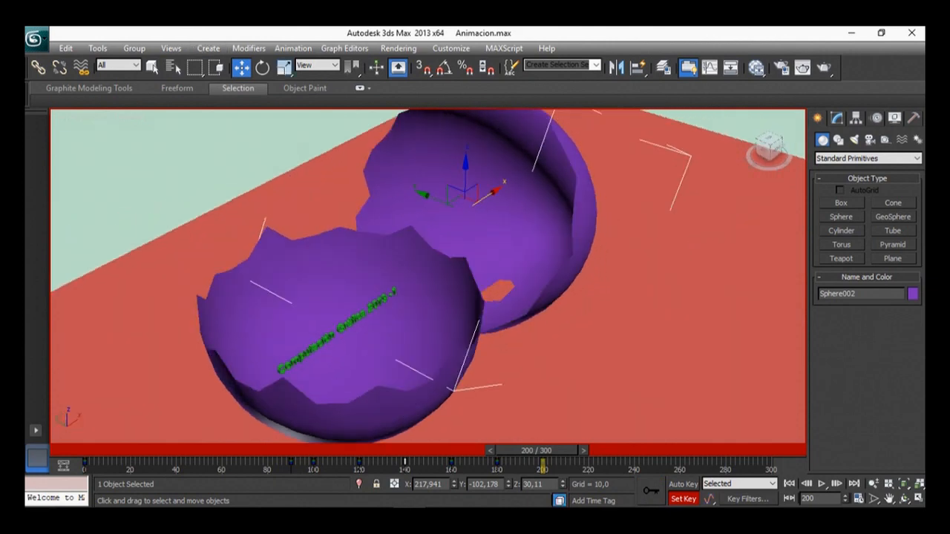
# Step: At frame 280, roll the upper eggshell onto its side with rotation about X 61.7, Y 143.5, Z 44.7, and key it
pyautogui.moveTo(536, 451); pyautogui.dragTo(711, 451)
pyautogui.keyDown('alt'); pyautogui.moveTo(438, 241); pyautogui.dragTo(501, 254, button='middle'); pyautogui.keyUp('alt')
pyautogui.moveTo(435, 209); pyautogui.dragTo(606, 232)
pyautogui.keyDown('alt'); pyautogui.moveTo(606, 231); pyautogui.dragTo(451, 187, button='middle'); pyautogui.keyUp('alt')
pyautogui.scroll(-3, 514, 224)
pyautogui.press('e')
pyautogui.moveTo(458, 246); pyautogui.dragTo(410, 251)
pyautogui.keyDown('alt'); pyautogui.moveTo(410, 252); pyautogui.dragTo(366, 241, button='middle'); pyautogui.keyUp('alt')
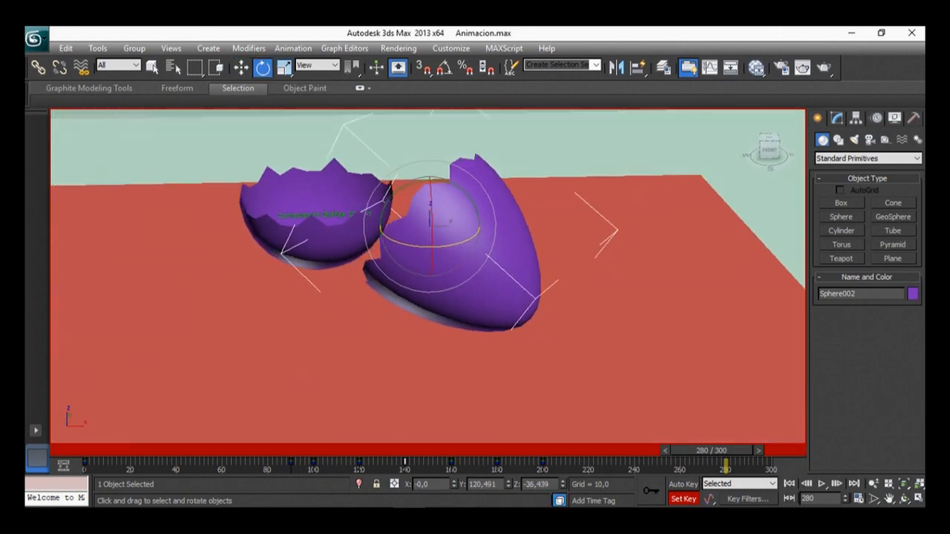
pyautogui.moveTo(425, 228)
pyautogui.mouseDown()
pyautogui.moveTo(447, 223)
pyautogui.moveTo(445, 232)
pyautogui.moveTo(463, 220)
pyautogui.moveTo(450, 230)
pyautogui.moveTo(456, 223)
pyautogui.moveTo(442, 221)
pyautogui.mouseUp()
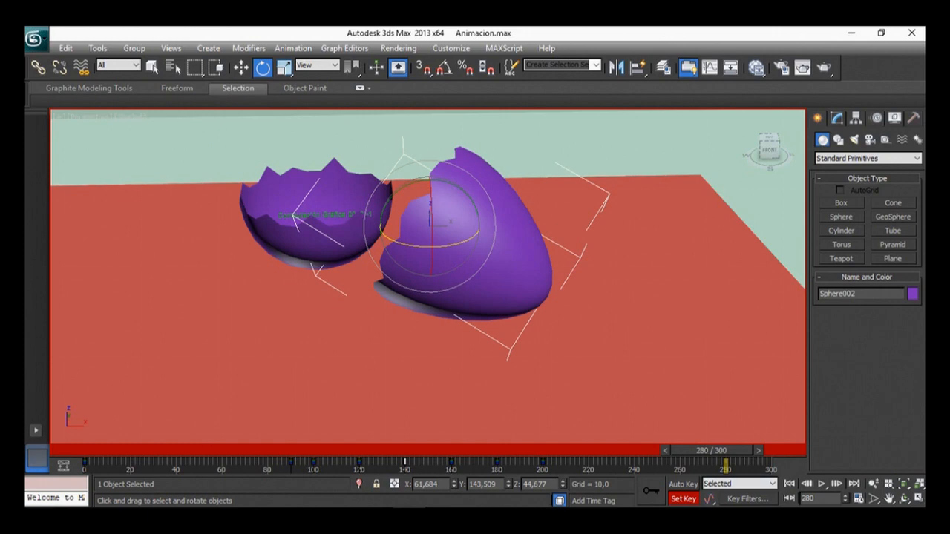
# Step: Delete the upper eggshell's keyframe at frame 280
pyautogui.click(334, 215)
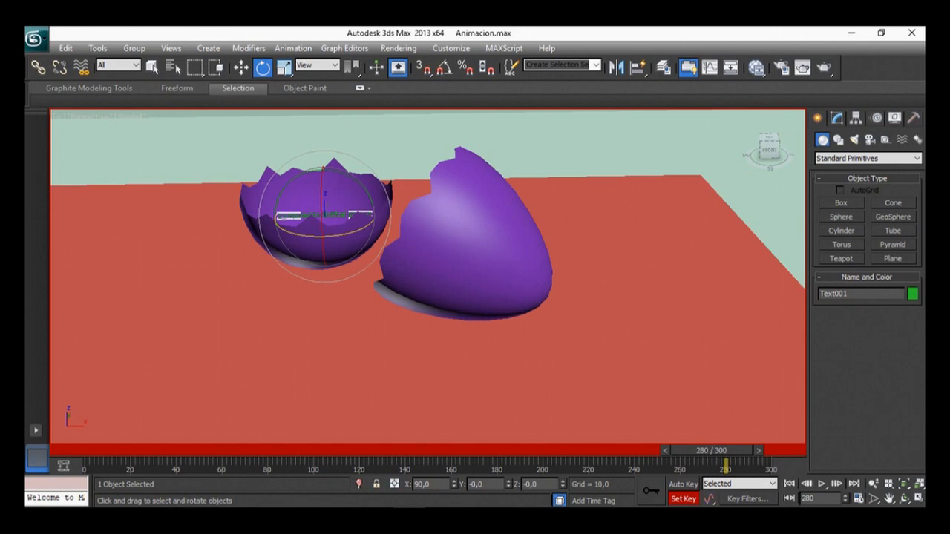
pyautogui.moveTo(711, 450); pyautogui.dragTo(591, 451)
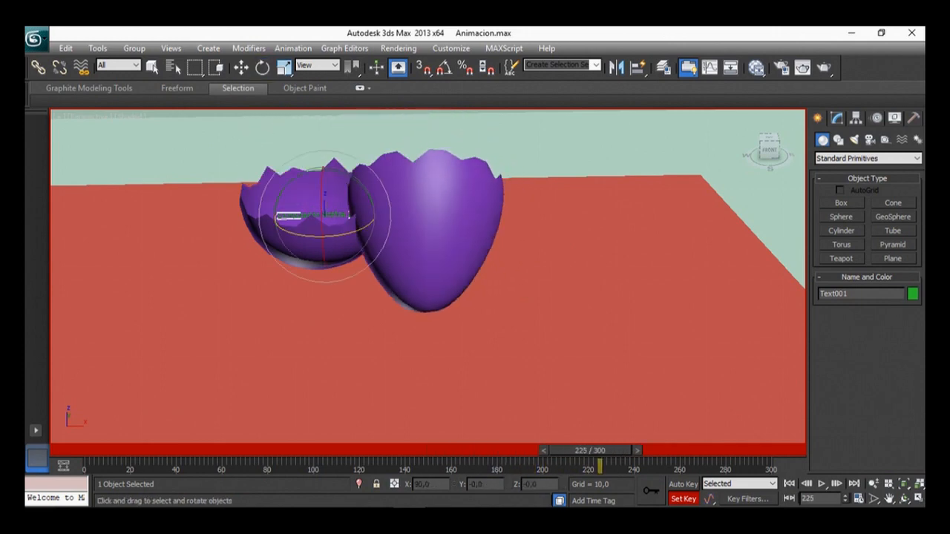
pyautogui.click(443, 256)
pyautogui.click(726, 462)
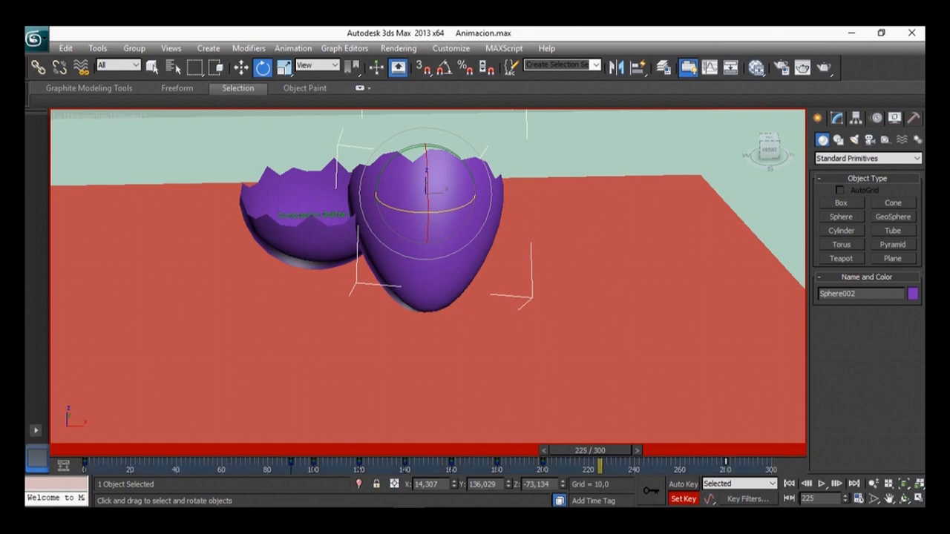
pyautogui.press('Delete')
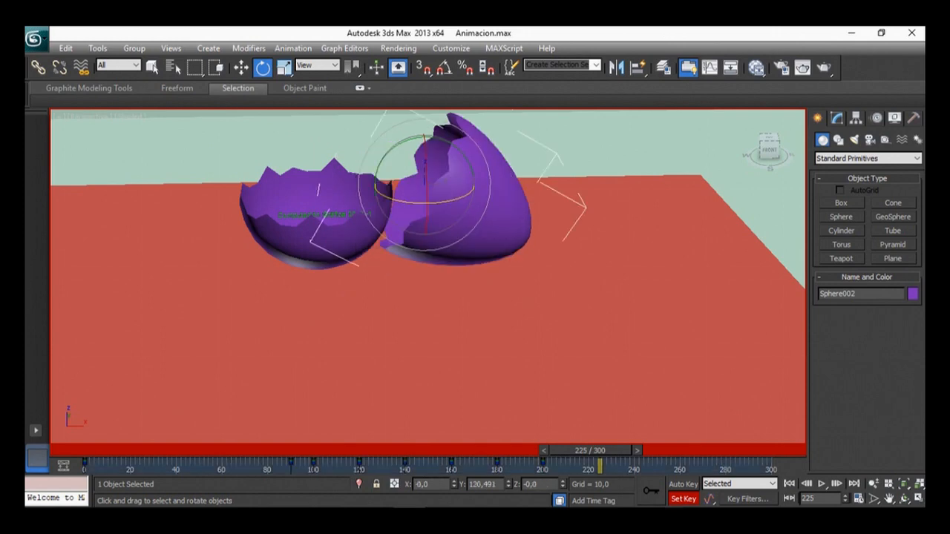
# Step: At frame 280, move the upper eggshell to about X 230.4, Y -105.7, rotate it to about -13.6 degrees around Z, and key it
pyautogui.moveTo(590, 450); pyautogui.dragTo(711, 451)
pyautogui.press('e')
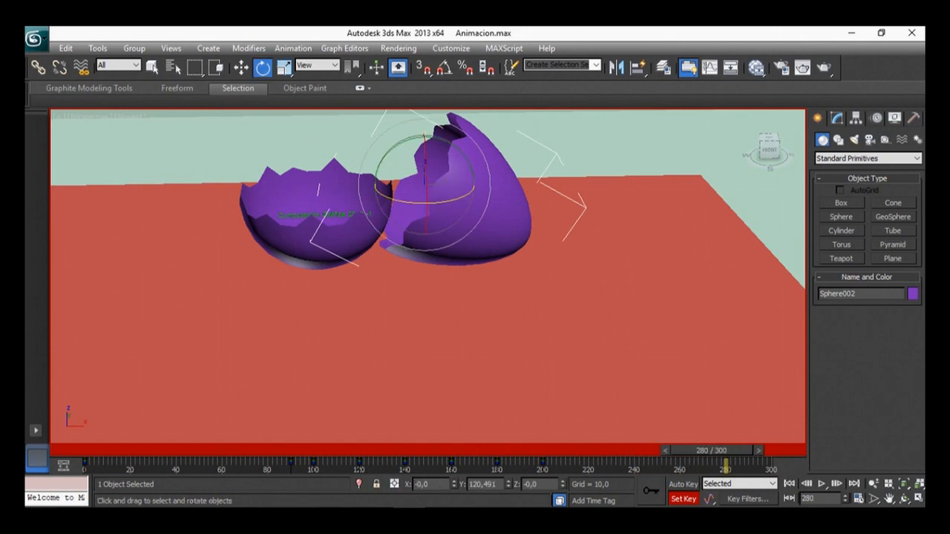
pyautogui.moveTo(425, 163); pyautogui.dragTo(426, 273)
pyautogui.hotkey('ctrl', 'z')
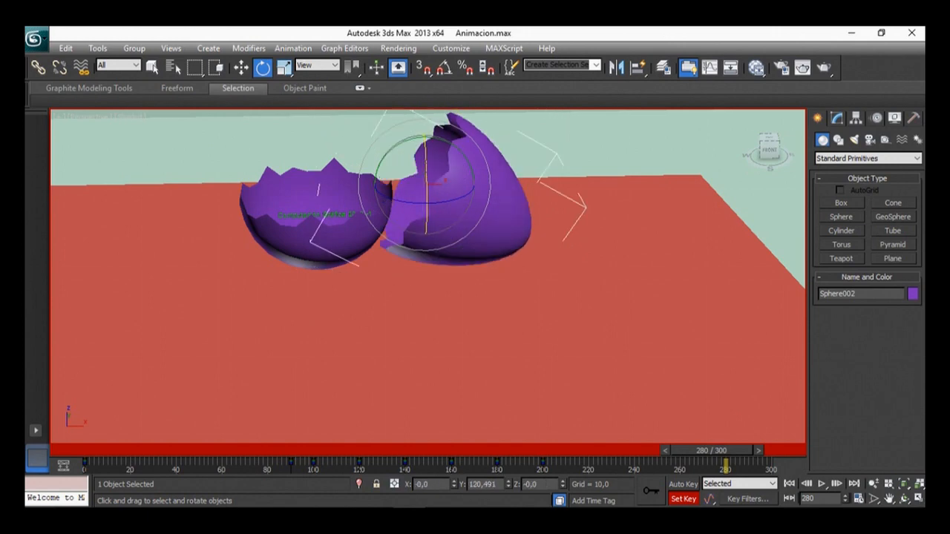
pyautogui.keyDown('alt'); pyautogui.moveTo(426, 274); pyautogui.dragTo(461, 294, button='middle'); pyautogui.keyUp('alt')
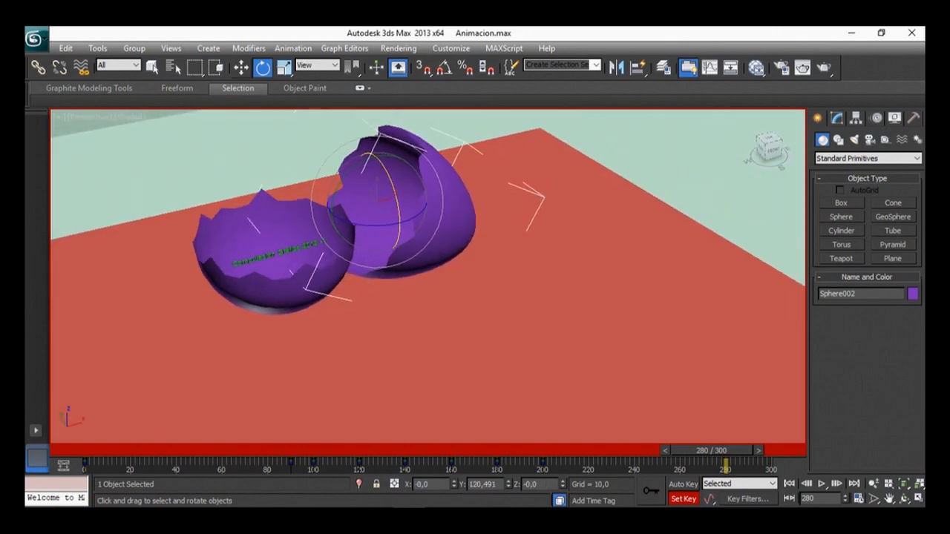
pyautogui.click(241, 68)
pyautogui.moveTo(381, 194); pyautogui.dragTo(419, 191)
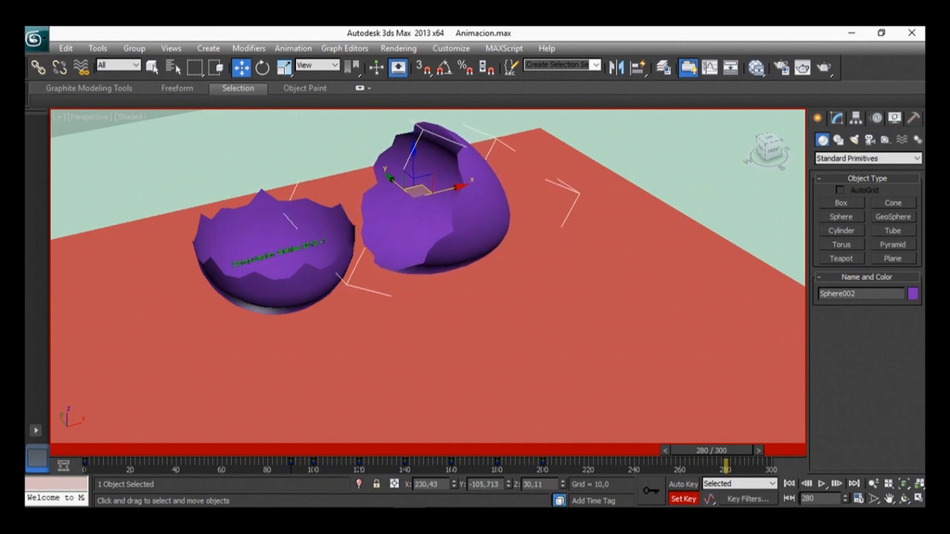
pyautogui.keyDown('alt'); pyautogui.moveTo(419, 191); pyautogui.dragTo(395, 190, button='middle'); pyautogui.keyUp('alt')
pyautogui.press('e')
pyautogui.moveTo(446, 219); pyautogui.dragTo(425, 224)
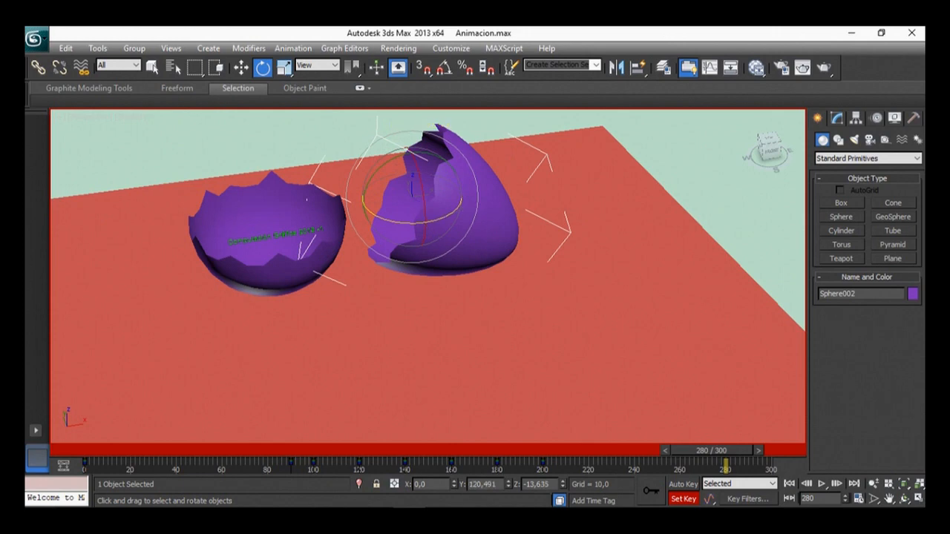
pyautogui.press('q')
# Step: At frame 180, select the green text inside the lower eggshell and key it in place
pyautogui.moveTo(712, 450); pyautogui.dragTo(493, 451)
pyautogui.press('e')
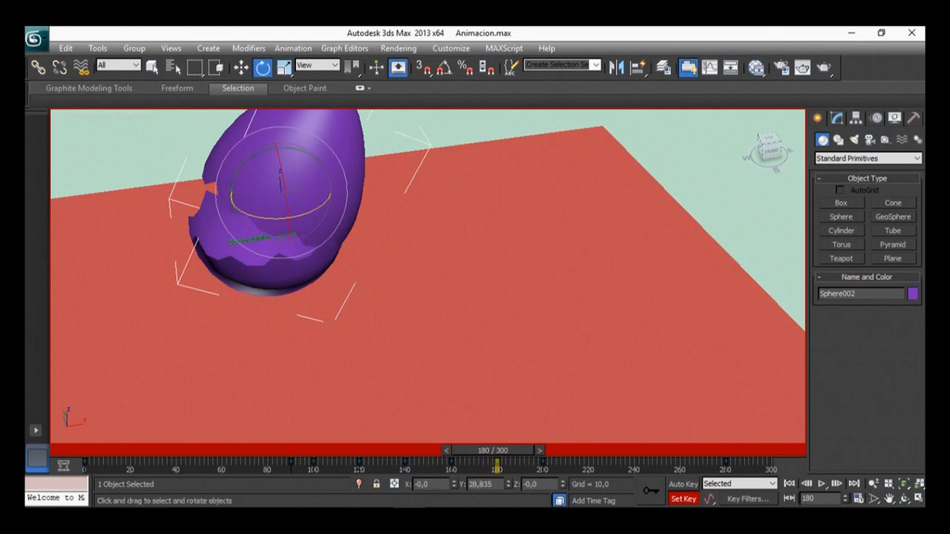
pyautogui.click(281, 273)
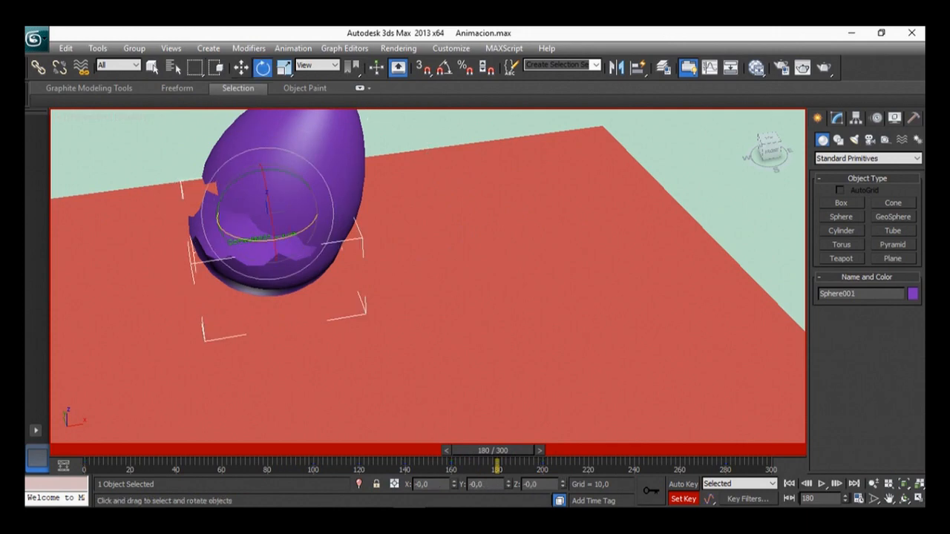
pyautogui.click(241, 67)
pyautogui.moveTo(326, 260); pyautogui.dragTo(430, 270, button='middle')
pyautogui.scroll(3, 430, 269)
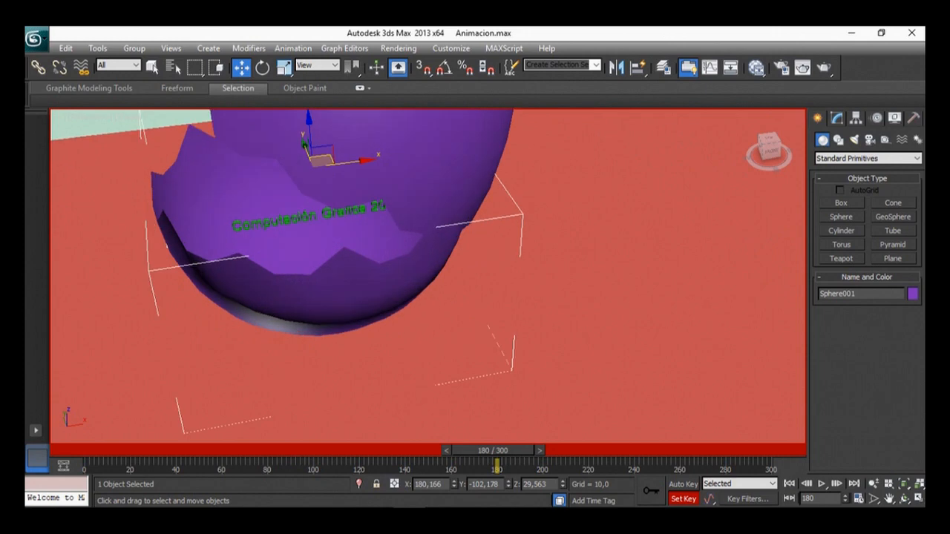
pyautogui.click(328, 213)
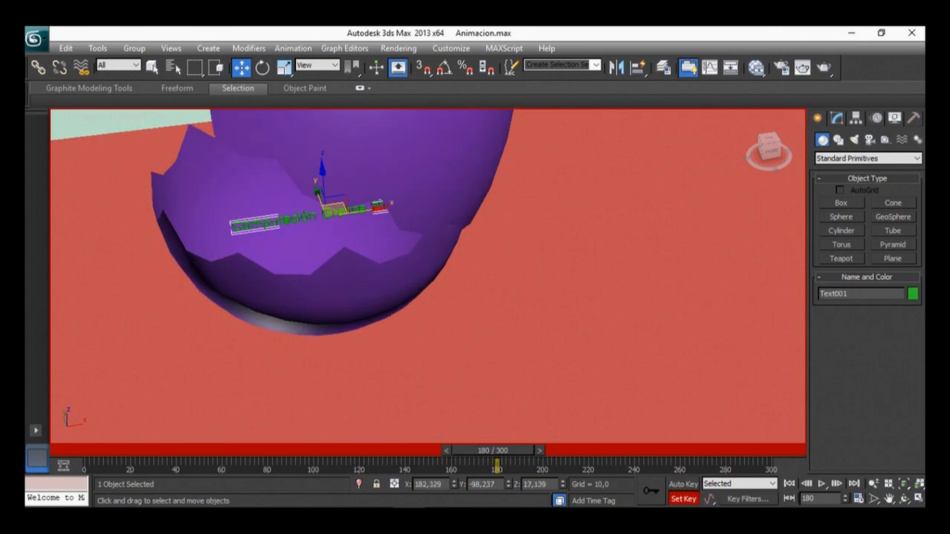
# Step: At frame 219, raise the text above the eggshell to about Z 49.75, scale it uniformly to about 130.7, and key it
pyautogui.moveTo(492, 450); pyautogui.dragTo(578, 451)
pyautogui.keyDown('alt'); pyautogui.moveTo(475, 334); pyautogui.dragTo(445, 284, button='middle'); pyautogui.keyUp('alt')
pyautogui.scroll(-4, 445, 297)
pyautogui.moveTo(389, 248); pyautogui.dragTo(389, 166)
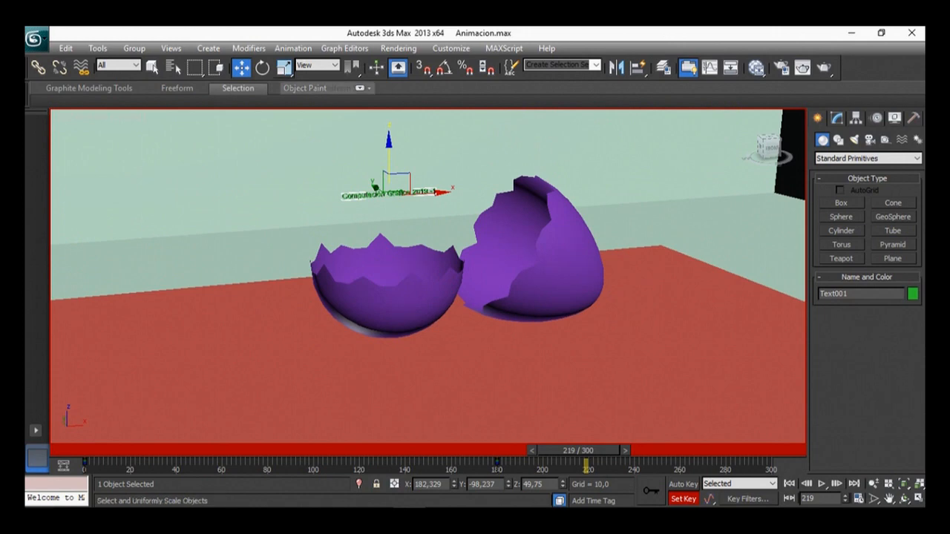
pyautogui.click(284, 68)
pyautogui.moveTo(379, 181); pyautogui.dragTo(360, 208, button='middle')
pyautogui.moveTo(361, 214); pyautogui.dragTo(361, 173)
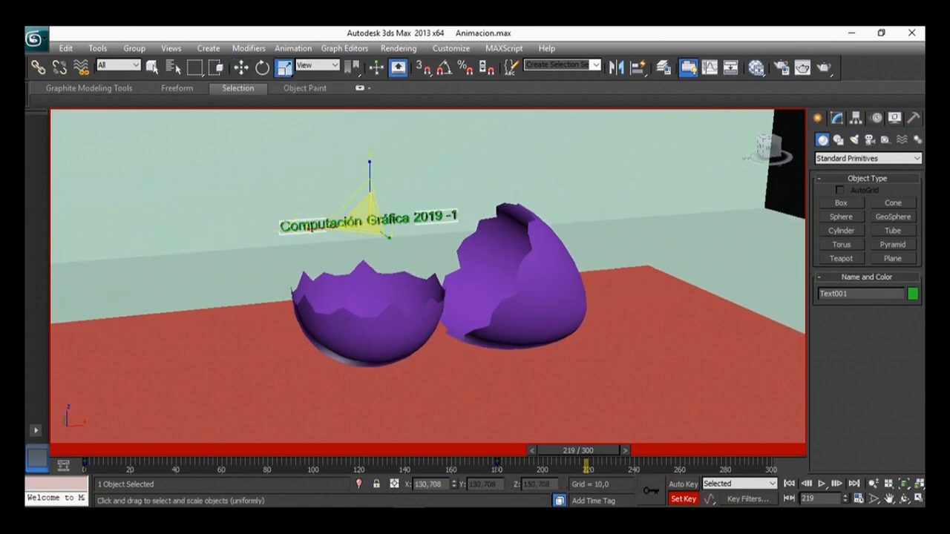
# Step: At frame 300, scale the text uniformly to about 315.3 and key it
pyautogui.moveTo(580, 451); pyautogui.dragTo(772, 451)
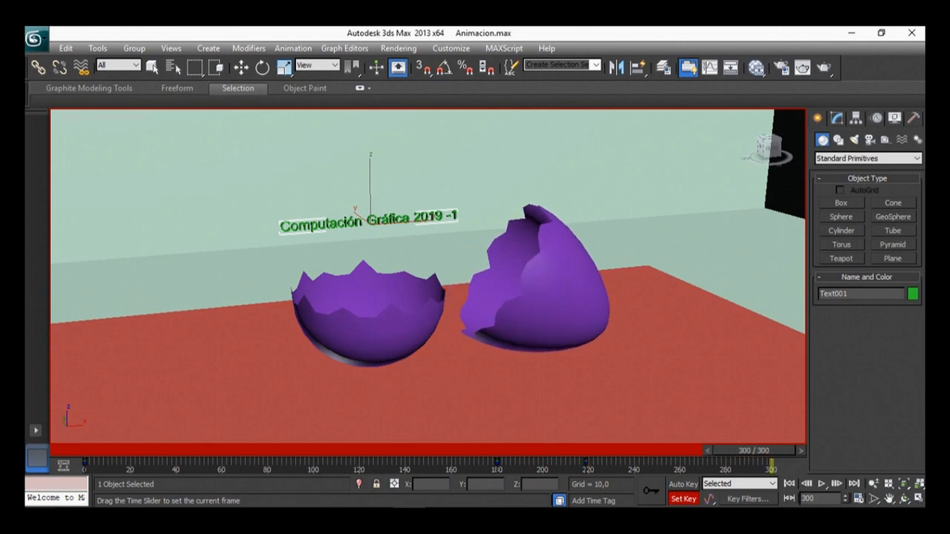
pyautogui.keyDown('alt'); pyautogui.moveTo(446, 297); pyautogui.dragTo(415, 293, button='middle'); pyautogui.keyUp('alt')
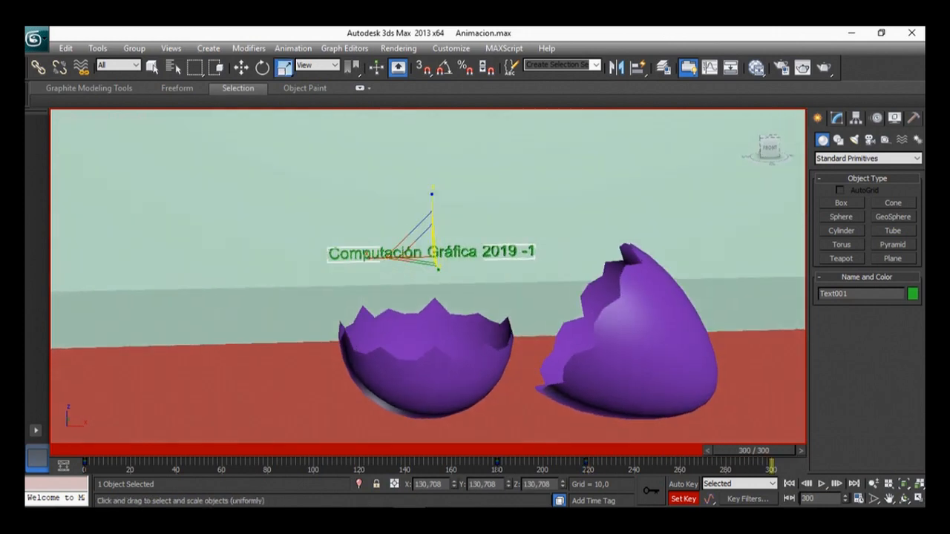
pyautogui.moveTo(425, 253); pyautogui.dragTo(425, 210)
pyautogui.moveTo(446, 285); pyautogui.dragTo(438, 268)
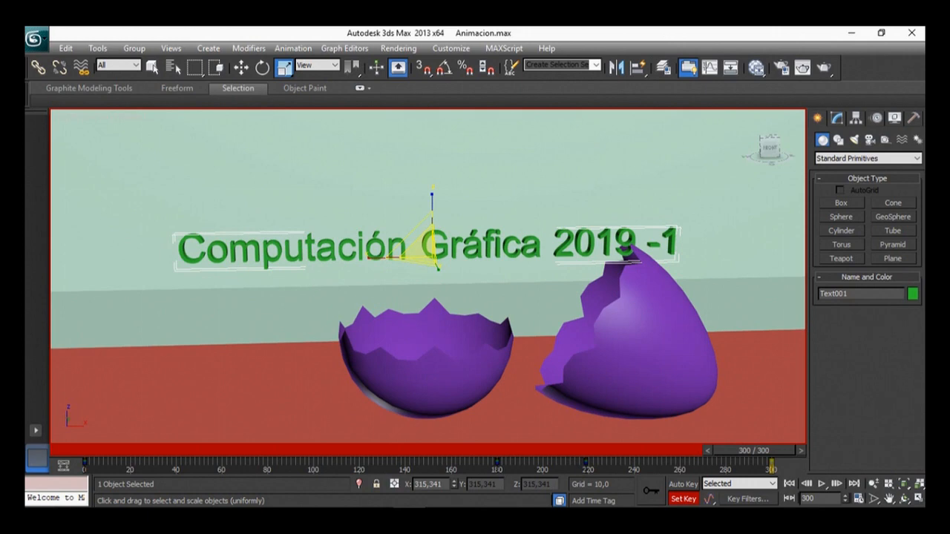
# Step: At frame 0, create a target camera aimed at the egg and switch the Left viewport to the camera's view
pyautogui.moveTo(755, 451); pyautogui.dragTo(101, 451)
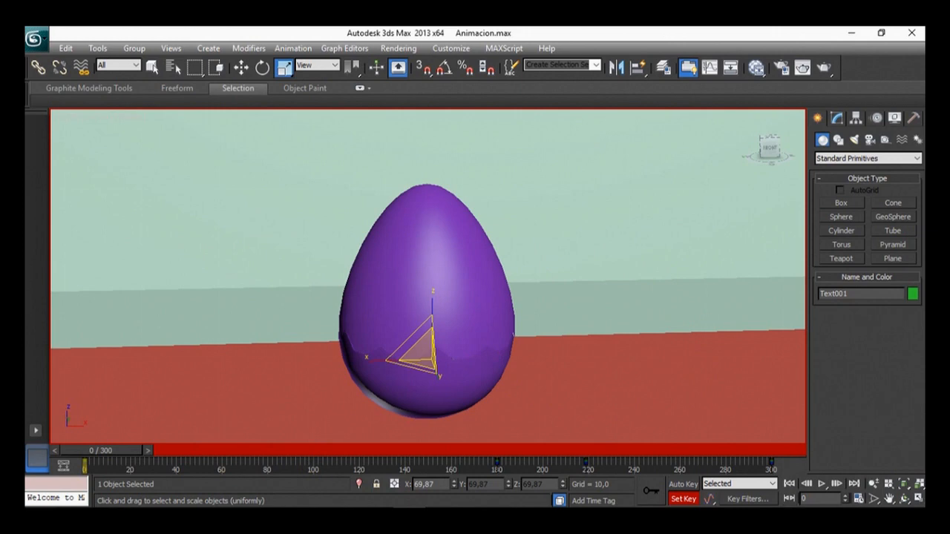
pyautogui.hotkey('alt', 'w')
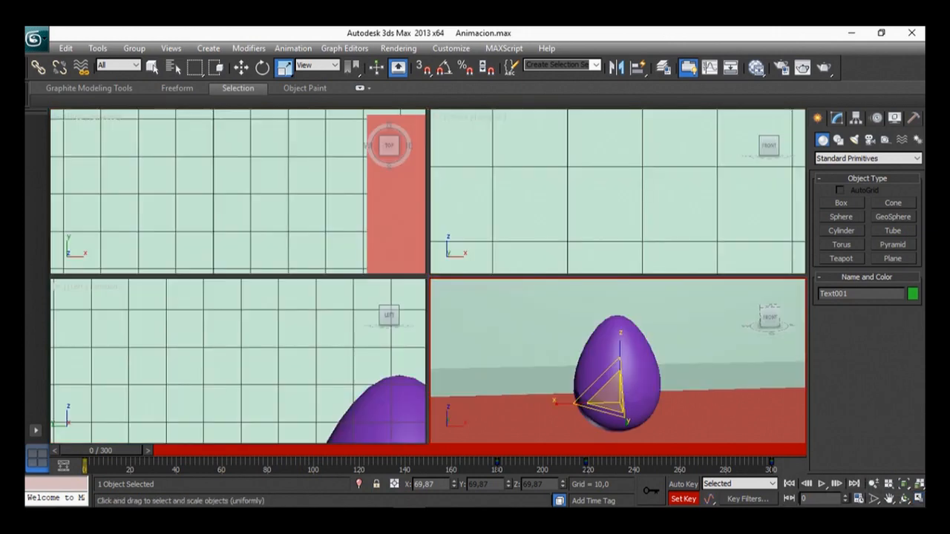
pyautogui.keyDown('alt'); pyautogui.moveTo(616, 371); pyautogui.dragTo(587, 346, button='middle'); pyautogui.keyUp('alt')
pyautogui.moveTo(297, 379); pyautogui.dragTo(241, 346, button='middle')
pyautogui.scroll(-8, 608, 364)
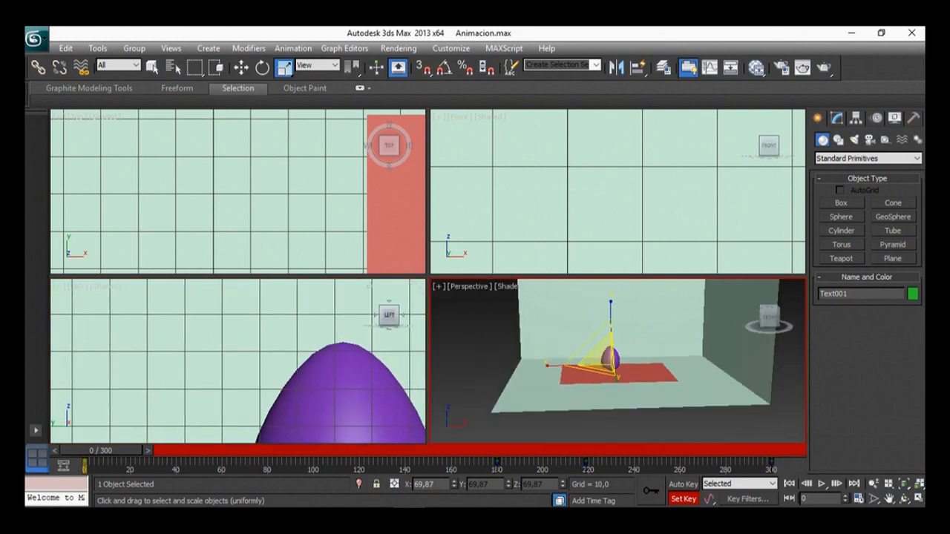
pyautogui.scroll(-3, 605, 352)
pyautogui.keyDown('alt'); pyautogui.moveTo(605, 351); pyautogui.dragTo(643, 368, button='middle'); pyautogui.keyUp('alt')
pyautogui.scroll(3, 612, 327)
pyautogui.scroll(3, 643, 364)
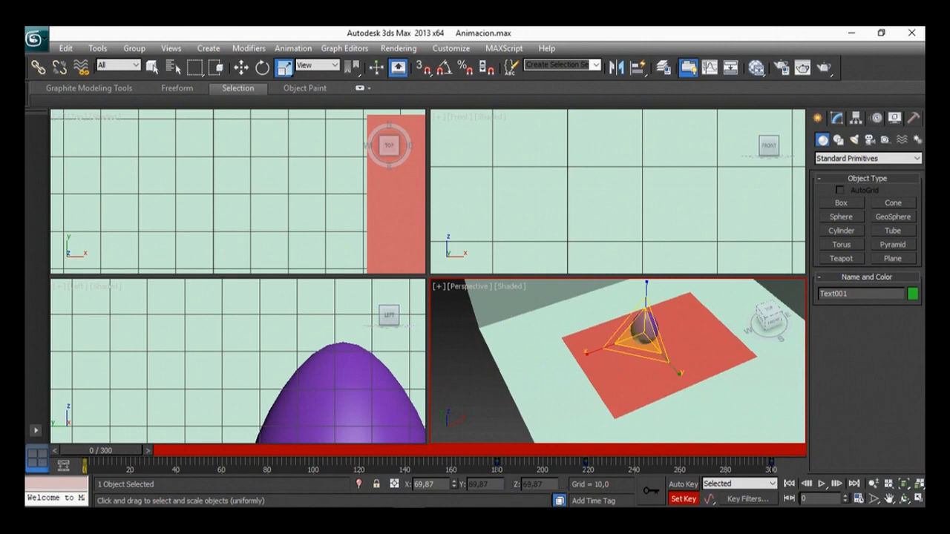
pyautogui.click(870, 139)
pyautogui.click(841, 202)
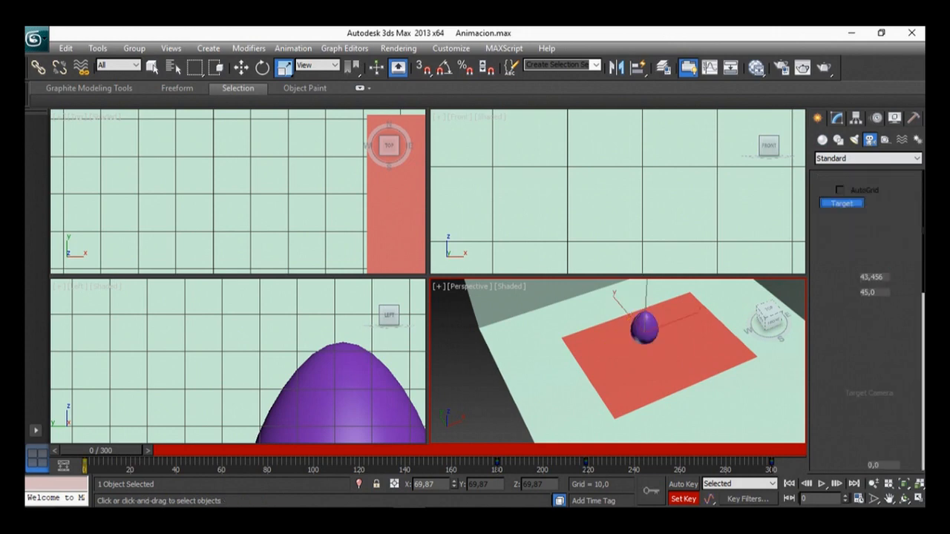
pyautogui.moveTo(472, 382); pyautogui.dragTo(671, 341)
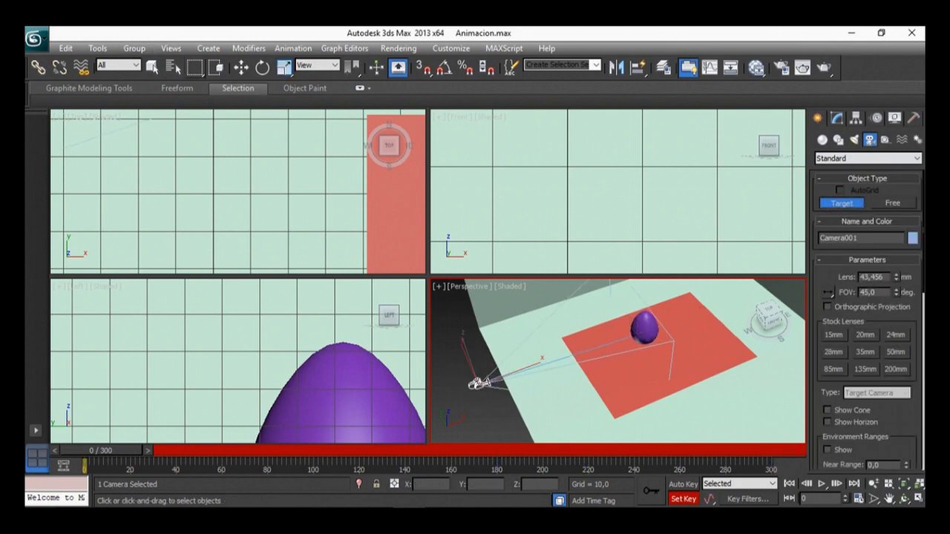
pyautogui.press('w')
pyautogui.press('c')
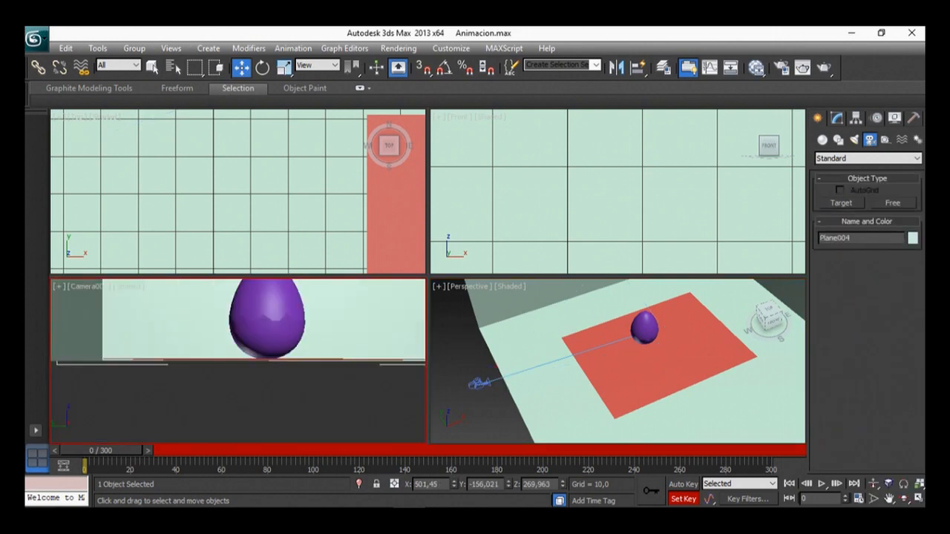
# Step: Move the camera up and away from the egg to about X -805.4, Y -358.9, Z 736.3
pyautogui.click(471, 383)
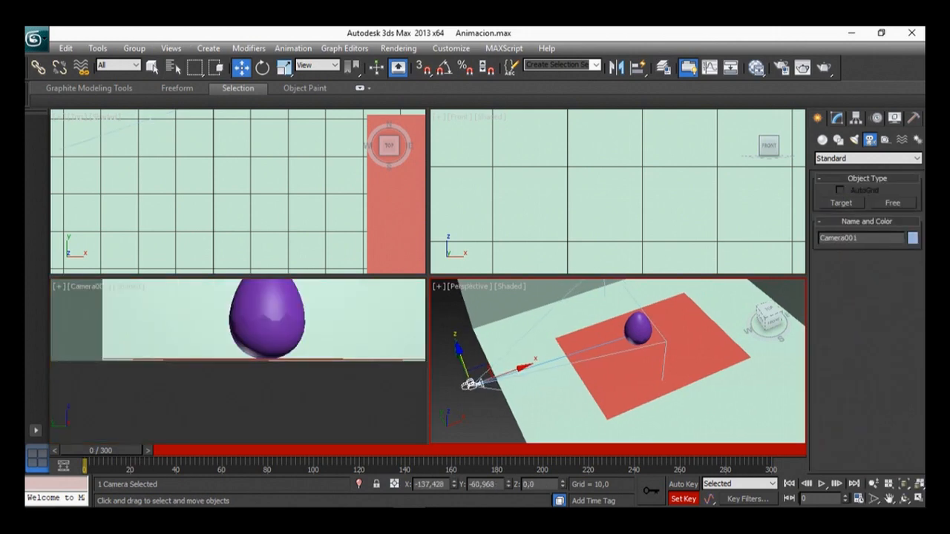
pyautogui.keyDown('alt'); pyautogui.moveTo(616, 357); pyautogui.dragTo(594, 349, button='middle'); pyautogui.keyUp('alt')
pyautogui.moveTo(481, 355); pyautogui.dragTo(482, 301)
pyautogui.keyDown('alt'); pyautogui.moveTo(483, 300); pyautogui.dragTo(554, 350, button='middle'); pyautogui.keyUp('alt')
pyautogui.moveTo(555, 350); pyautogui.dragTo(518, 419)
pyautogui.moveTo(518, 420); pyautogui.dragTo(545, 344, button='middle')
pyautogui.scroll(-3, 545, 344)
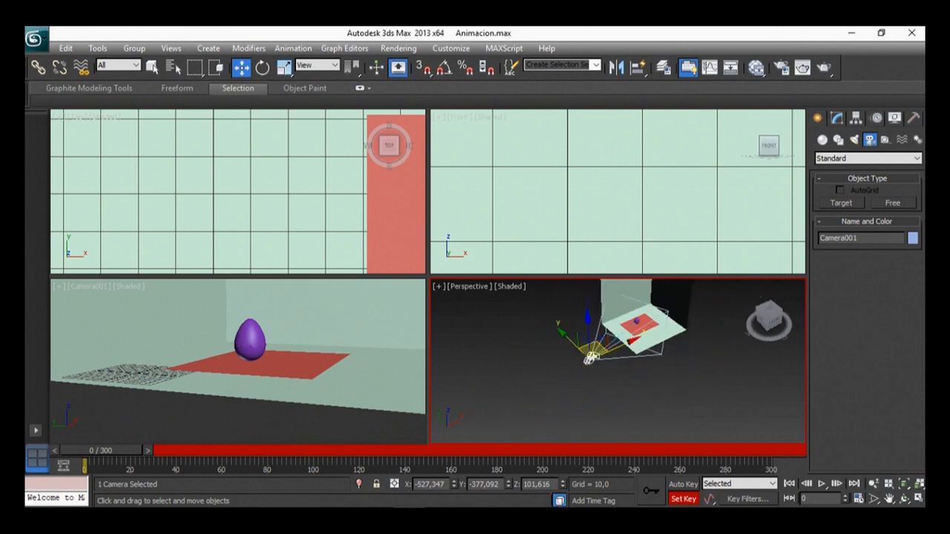
pyautogui.moveTo(587, 359); pyautogui.dragTo(568, 316)
pyautogui.keyDown('alt'); pyautogui.moveTo(568, 316); pyautogui.dragTo(555, 305, button='middle'); pyautogui.keyUp('alt')
pyautogui.moveTo(555, 304); pyautogui.dragTo(518, 303)
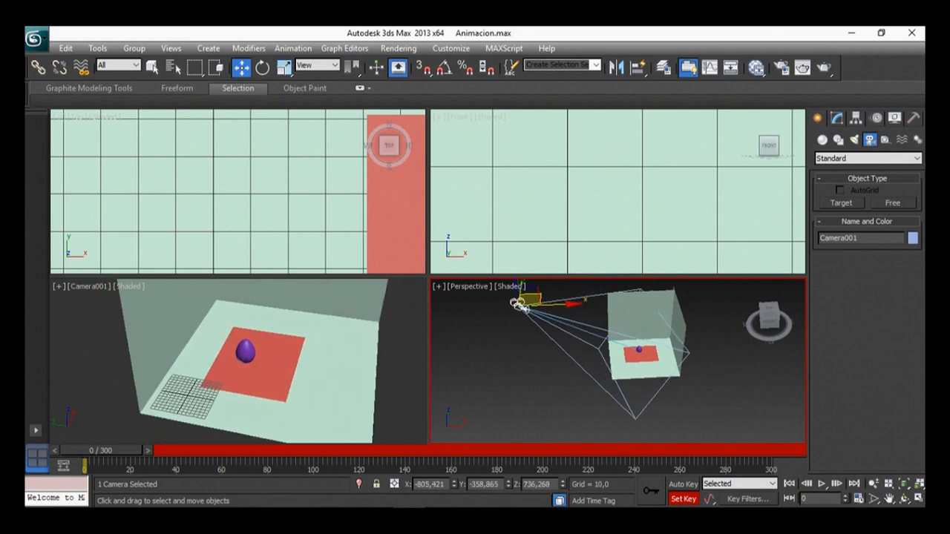
# Step: Scrub to frame 132 and back to frame 0, checking the camera's view against the egg
pyautogui.moveTo(100, 451); pyautogui.dragTo(387, 451)
pyautogui.click(639, 350)
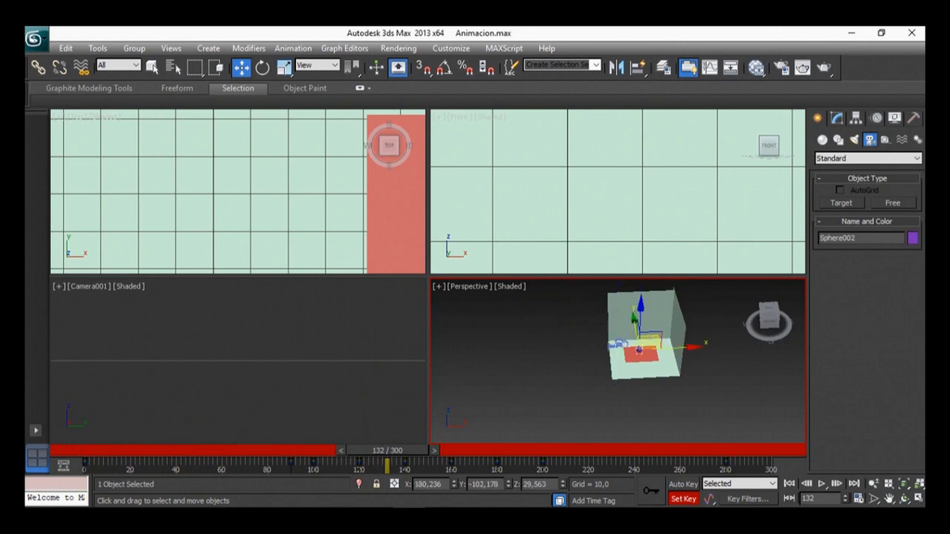
pyautogui.scroll(6, 640, 351)
pyautogui.press('z')
pyautogui.moveTo(388, 451); pyautogui.dragTo(295, 450)
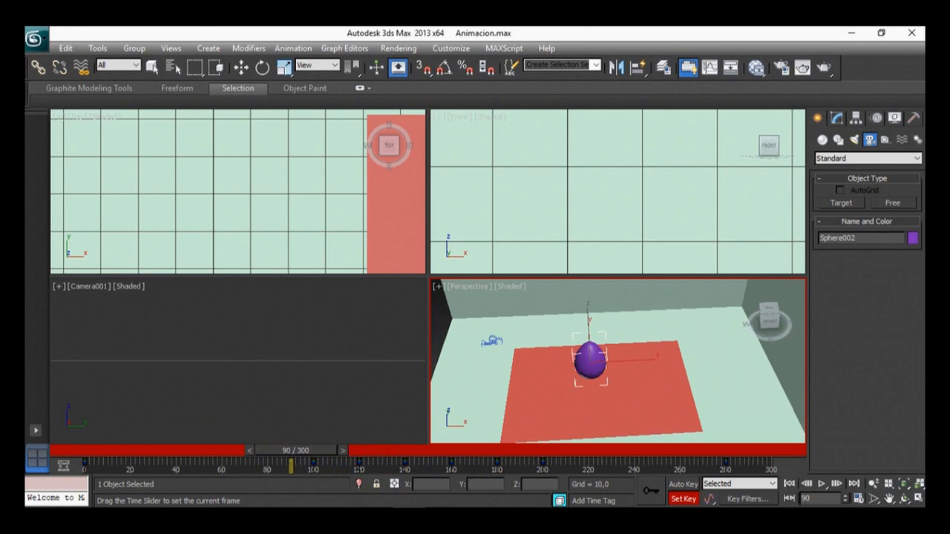
pyautogui.moveTo(295, 451); pyautogui.dragTo(100, 451)
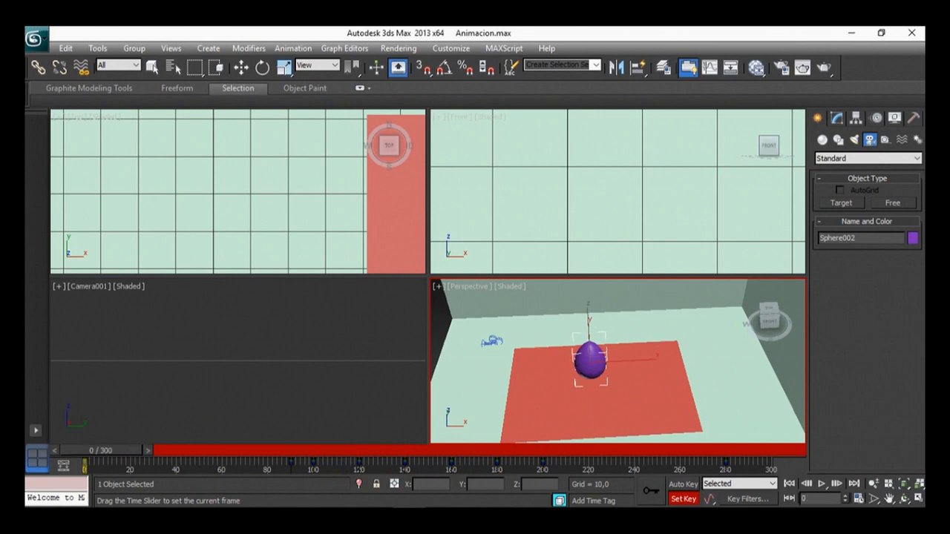
# Step: Delete the target camera from the scene
pyautogui.press('w')
pyautogui.click(492, 341)
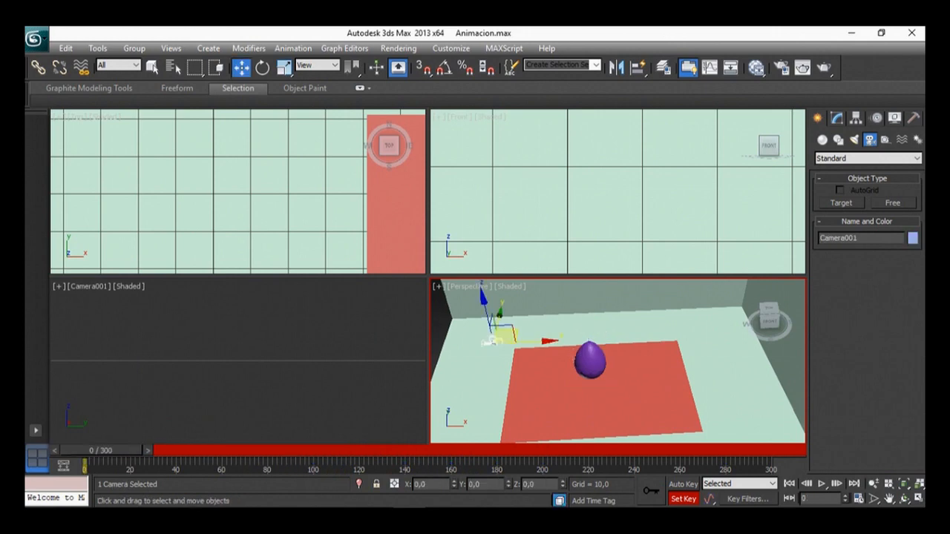
pyautogui.scroll(-4, 618, 362)
pyautogui.moveTo(618, 361); pyautogui.dragTo(678, 347, button='middle')
pyautogui.scroll(3, 671, 352)
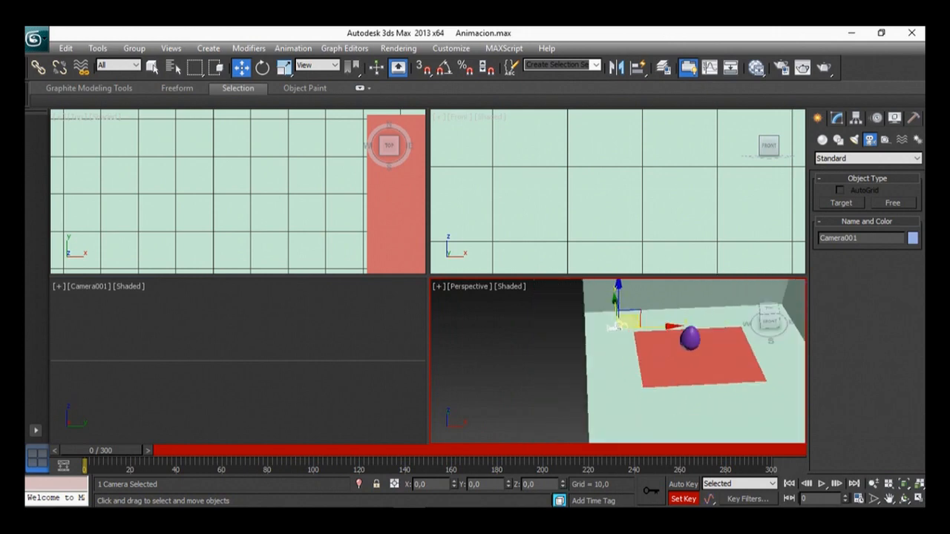
pyautogui.moveTo(671, 352); pyautogui.dragTo(674, 352, button='middle')
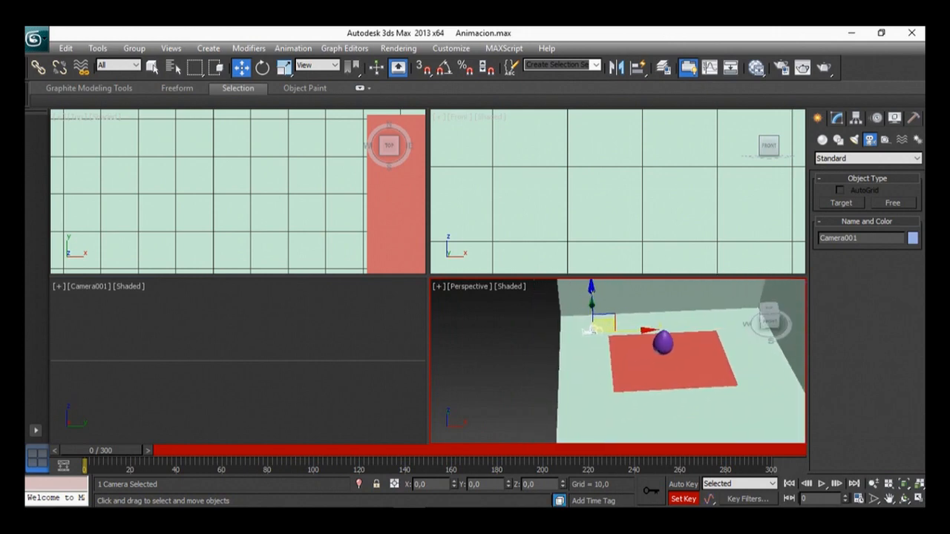
pyautogui.press('Delete')
pyautogui.scroll(-5, 618, 362)
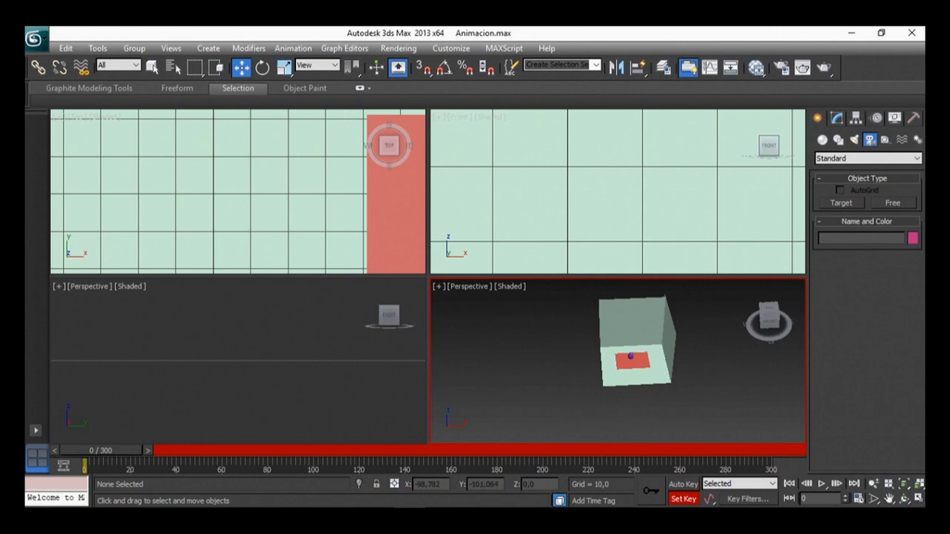
# Step: Turn off Set Key mode and save the scene
pyautogui.scroll(2, 618, 361)
pyautogui.click(841, 202)
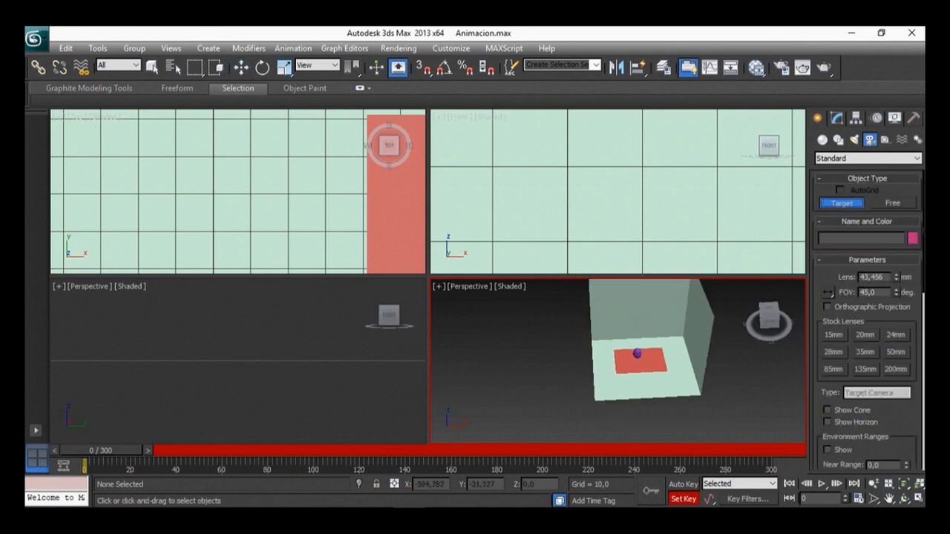
pyautogui.click(683, 500)
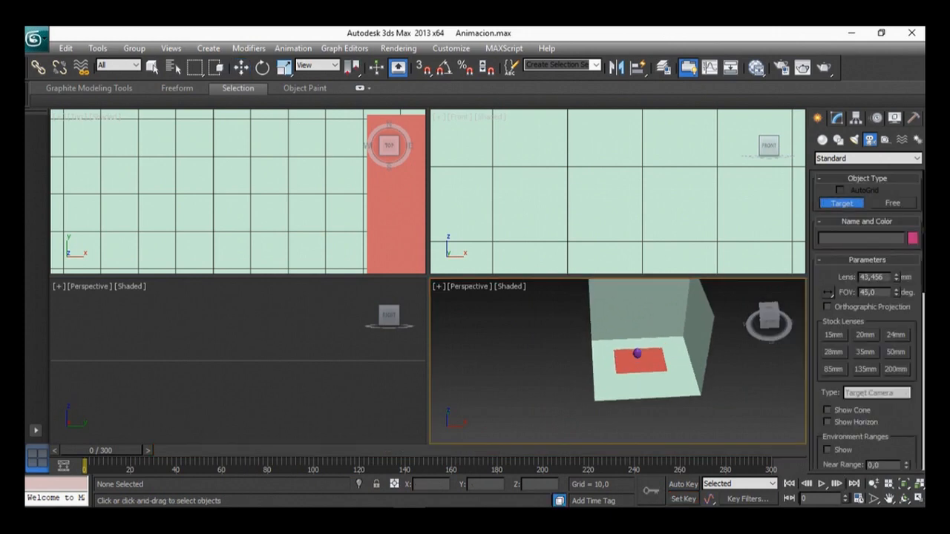
pyautogui.click(35, 38)
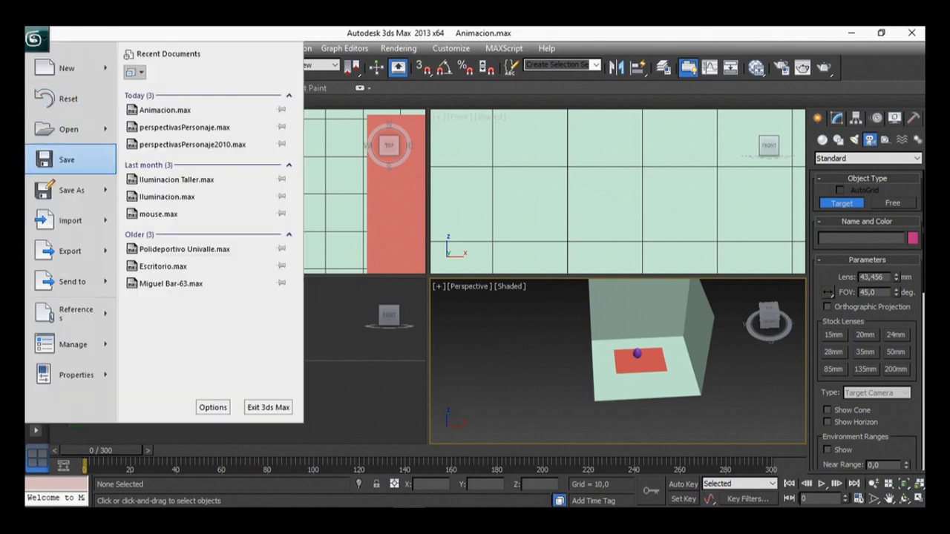
pyautogui.click(73, 159)
# Step: Create a target camera aimed at the egg, raise it to about Z 337.6, and switch the unused Perspective viewport to its view
pyautogui.moveTo(489, 356); pyautogui.dragTo(637, 354)
pyautogui.press('w')
pyautogui.moveTo(490, 355); pyautogui.dragTo(481, 313)
pyautogui.rightClick(364, 338)
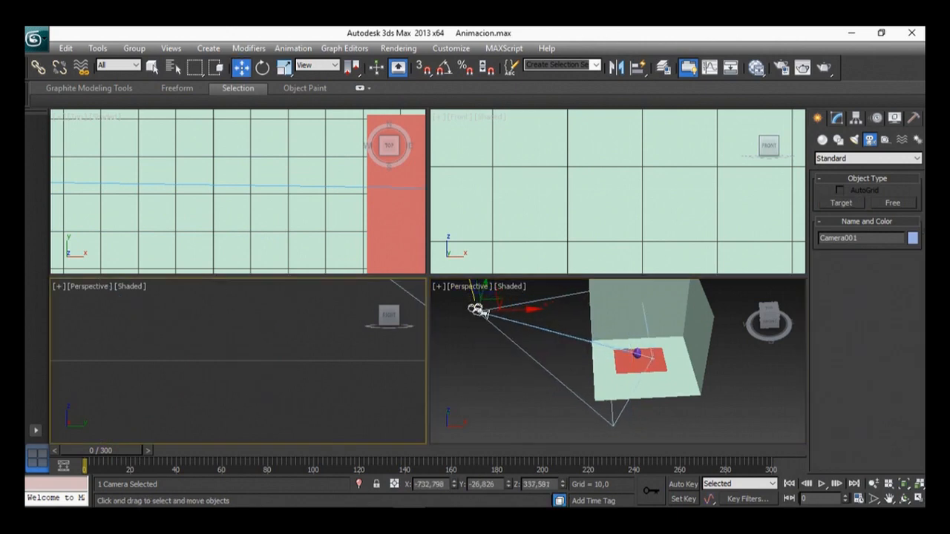
pyautogui.press('c')
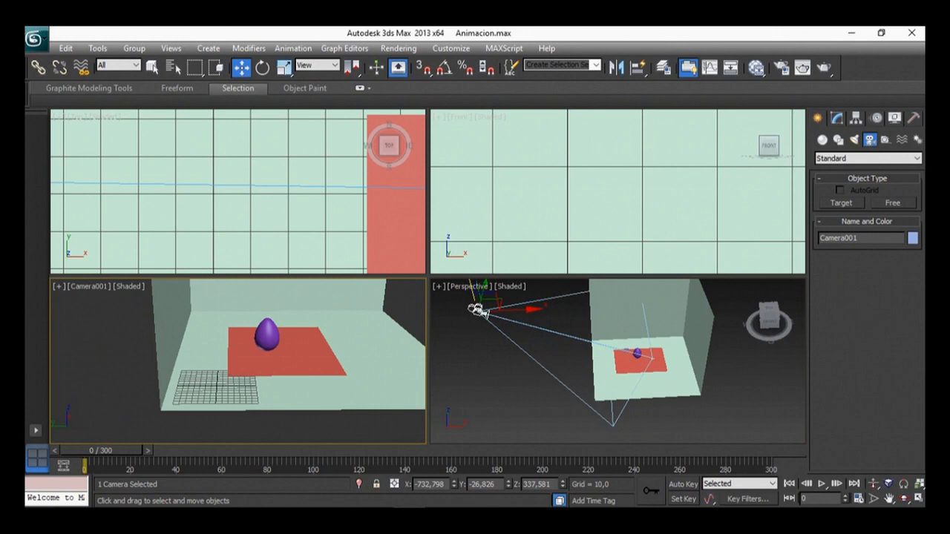
# Step: Move the camera to about X -710.9, Y -752.8, Z 541.7 and key its position at frame 0 in Set Key mode
pyautogui.click(479, 310)
pyautogui.moveTo(482, 310); pyautogui.dragTo(445, 373)
pyautogui.press("'")
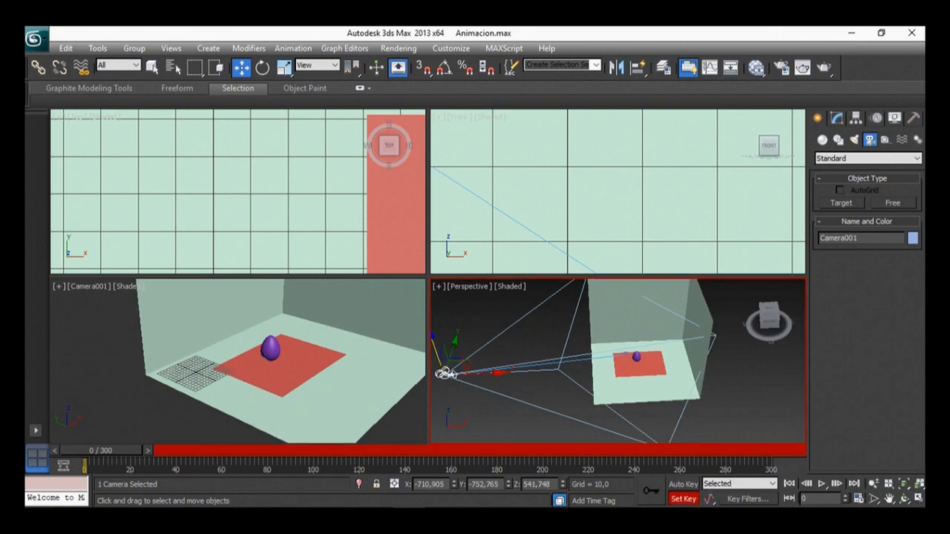
# Step: At frame 45, swing the camera around the egg to about X 225.2, Y -842.4, Z 541.7 and key its position
pyautogui.moveTo(101, 450); pyautogui.dragTo(201, 451)
pyautogui.moveTo(594, 349)
pyautogui.keyDown('alt'); pyautogui.mouseDown(button='middle')
pyautogui.moveTo(598, 392)
pyautogui.moveTo(606, 360)
pyautogui.mouseUp(button='middle'); pyautogui.keyUp('alt')
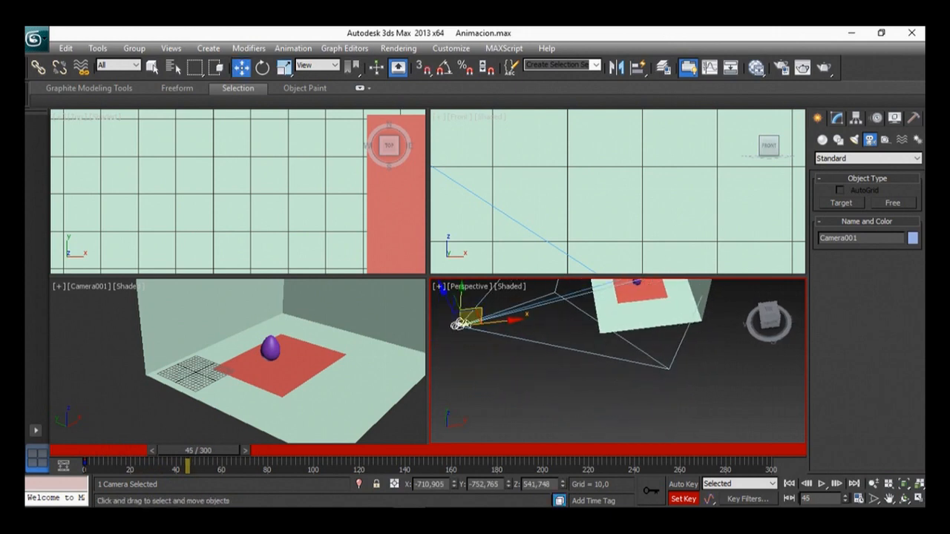
pyautogui.keyDown('alt'); pyautogui.moveTo(468, 318); pyautogui.dragTo(464, 321, button='middle'); pyautogui.keyUp('alt')
pyautogui.moveTo(466, 320); pyautogui.dragTo(614, 438)
pyautogui.moveTo(615, 436); pyautogui.dragTo(657, 299, button='middle')
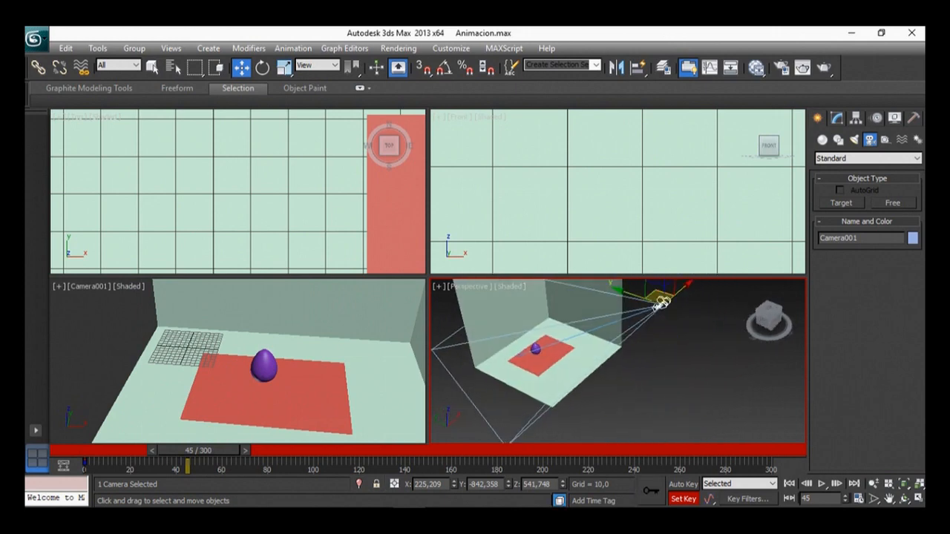
# Step: At frame 80, try lowering the camera close to the egg, to about X 388.8, Y -557.4, Z 159.2
pyautogui.moveTo(198, 451); pyautogui.dragTo(275, 450)
pyautogui.click(297, 401)
pyautogui.moveTo(570, 364); pyautogui.dragTo(548, 396, button='middle')
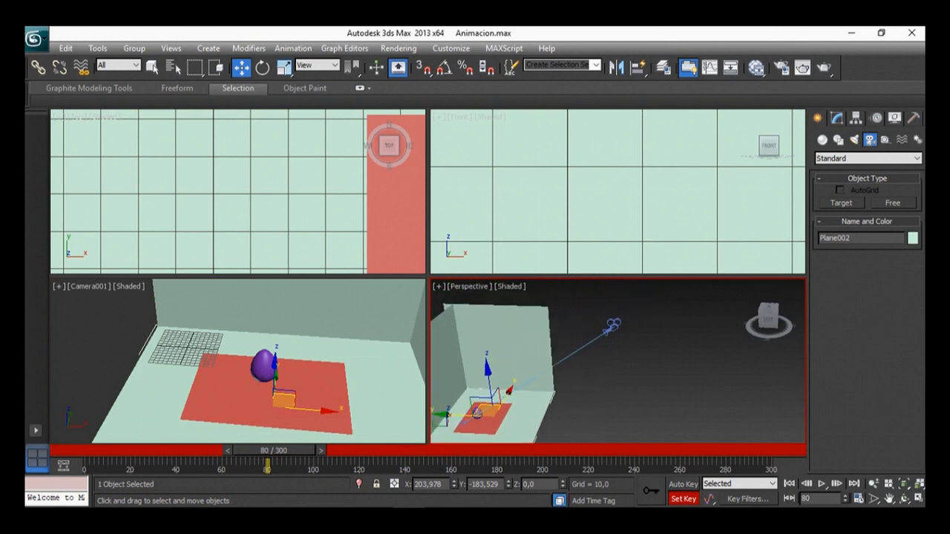
pyautogui.click(611, 327)
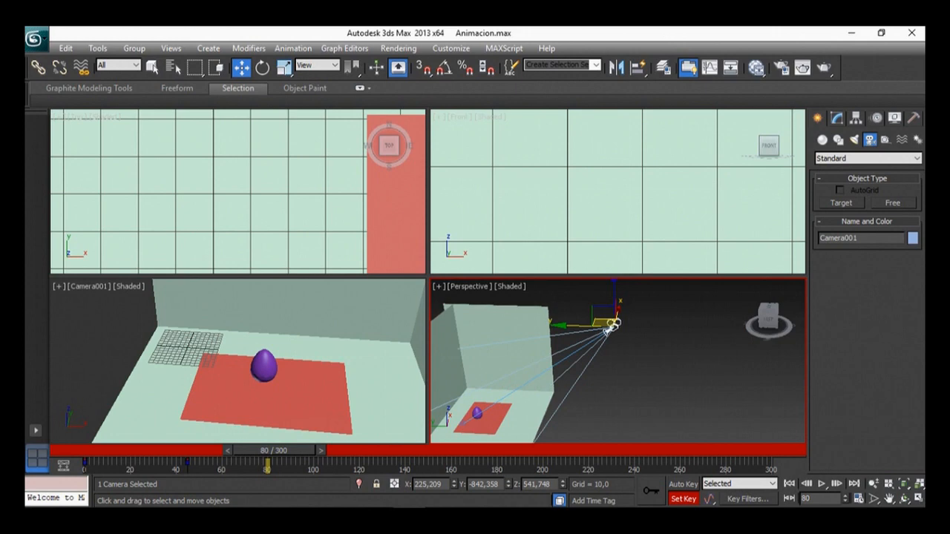
pyautogui.moveTo(610, 328); pyautogui.dragTo(553, 399)
pyautogui.keyDown('alt'); pyautogui.moveTo(542, 389); pyautogui.dragTo(514, 407, button='middle'); pyautogui.keyUp('alt')
pyautogui.moveTo(565, 388); pyautogui.dragTo(591, 367)
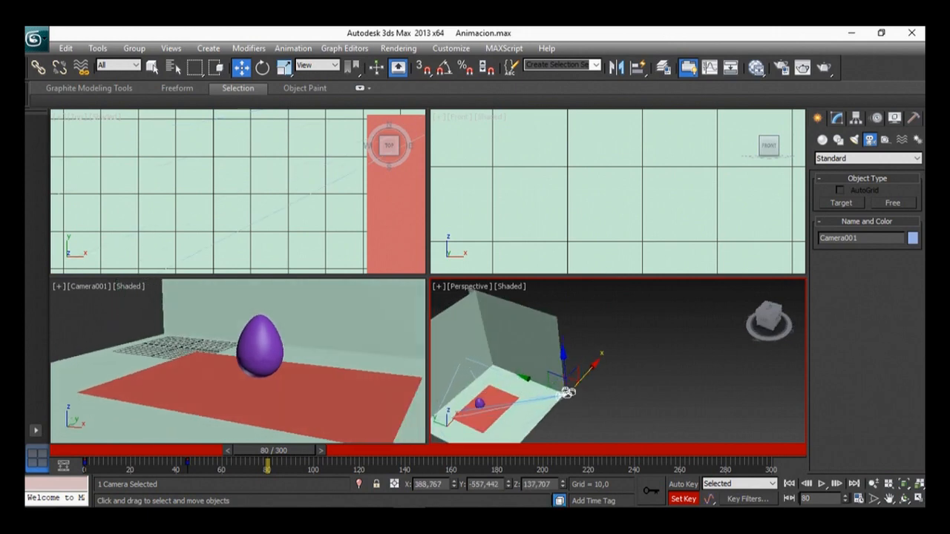
pyautogui.keyDown('alt'); pyautogui.moveTo(550, 393); pyautogui.dragTo(558, 386, button='middle'); pyautogui.keyUp('alt')
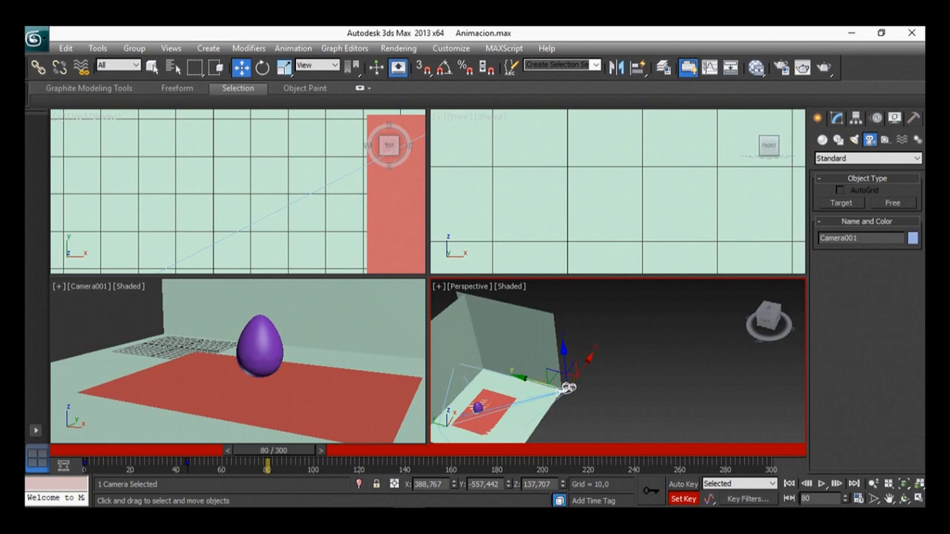
pyautogui.moveTo(568, 387); pyautogui.dragTo(568, 386)
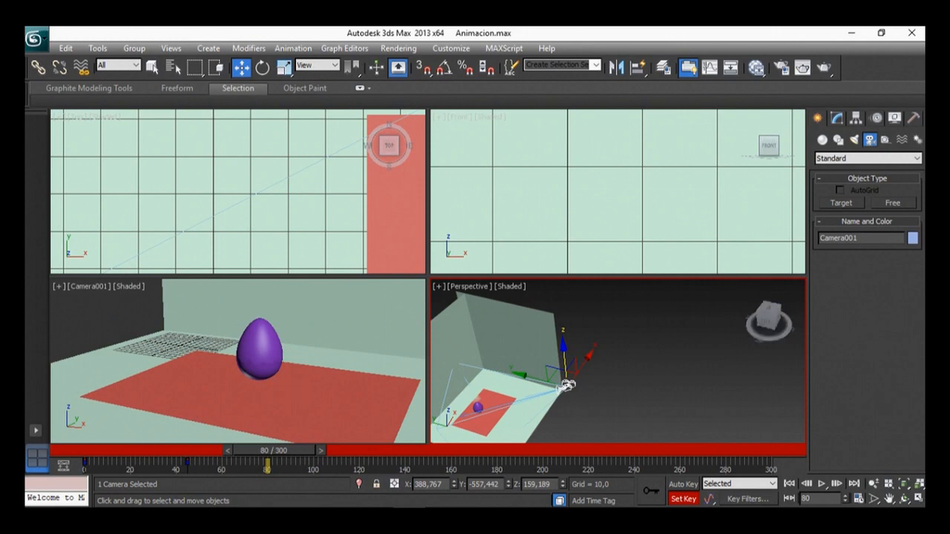
# Step: Turn off Set Key mode and play the animation from frame 0 in the maximized camera viewport, stopping at frame 127
pyautogui.press("'")
pyautogui.click(326, 311)
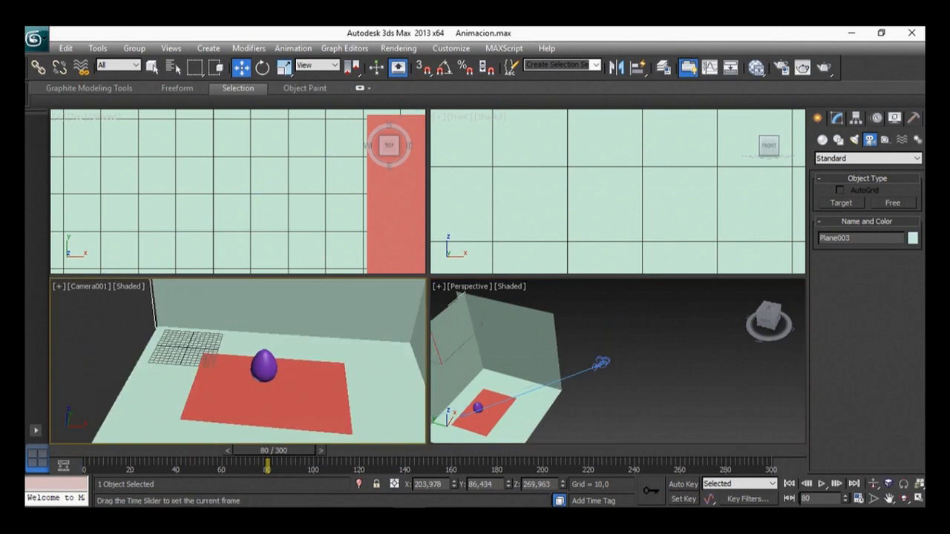
pyautogui.moveTo(273, 450); pyautogui.dragTo(100, 451)
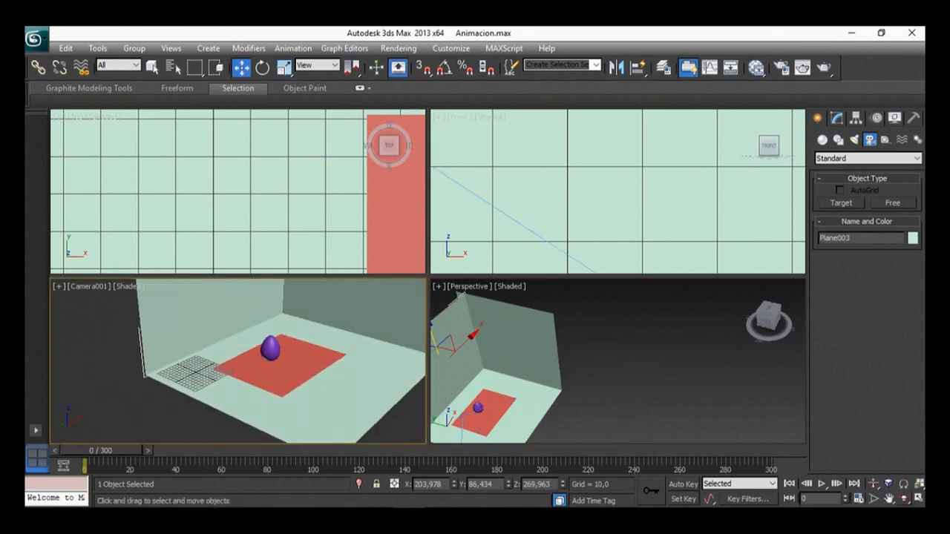
pyautogui.hotkey('alt', 'w')
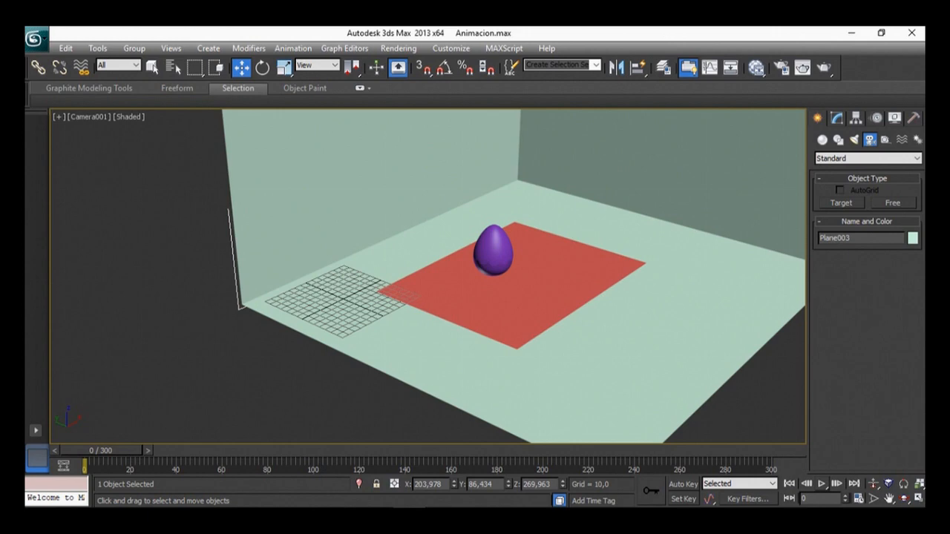
pyautogui.press('/')
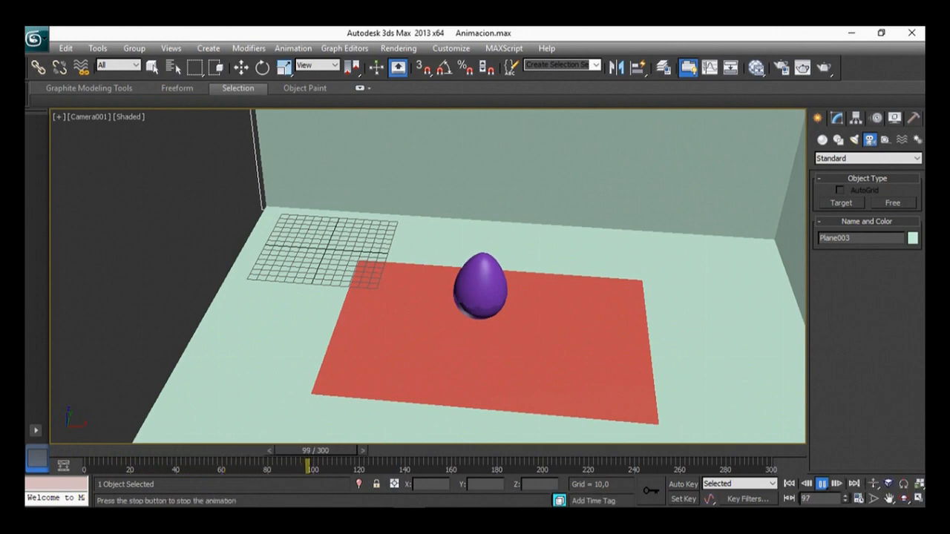
pyautogui.click(822, 484)
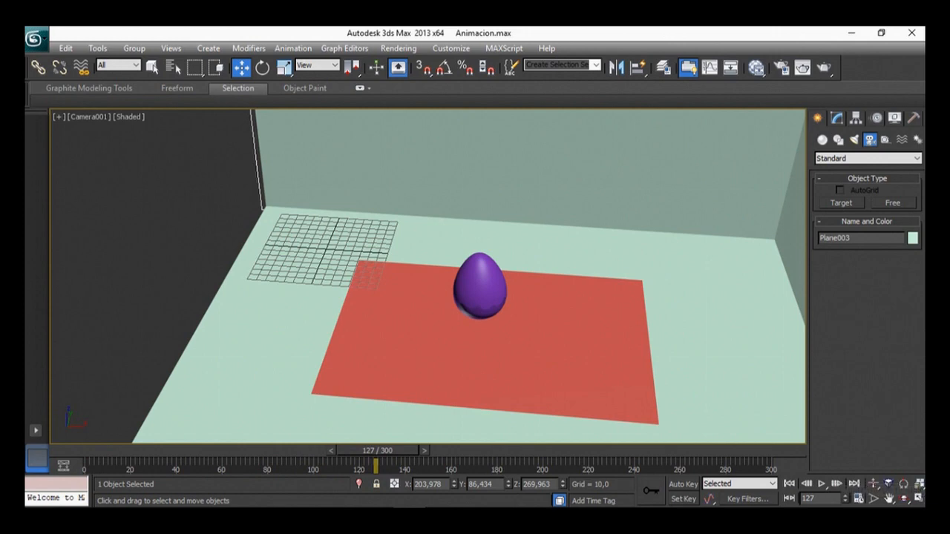
# Step: Set the render output size to the HDTV (video) preset at 1920x1080 in Render Setup
pyautogui.click(399, 48)
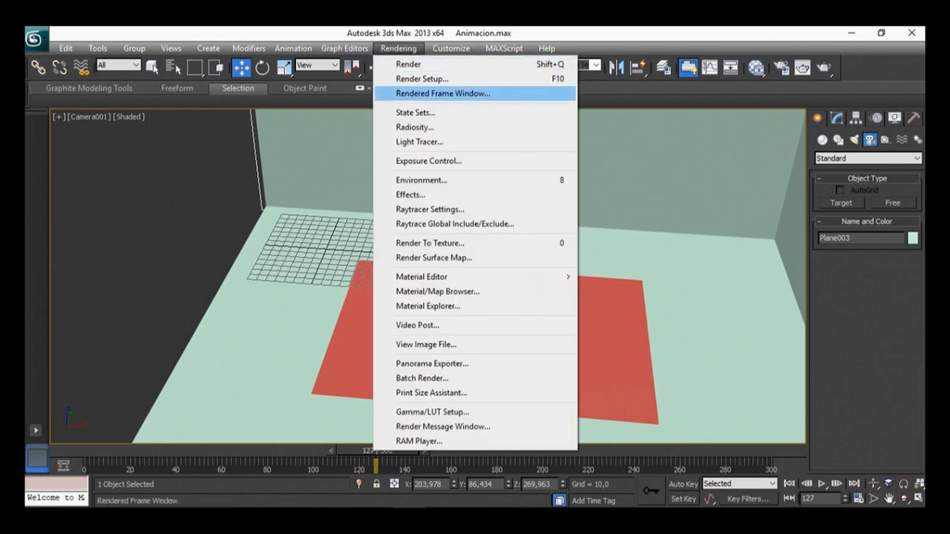
pyautogui.click(420, 79)
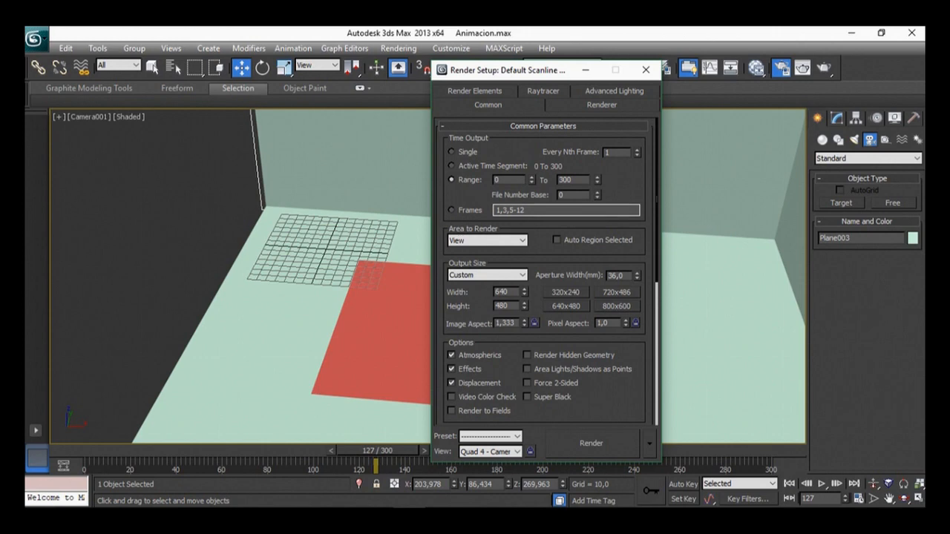
pyautogui.click(519, 275)
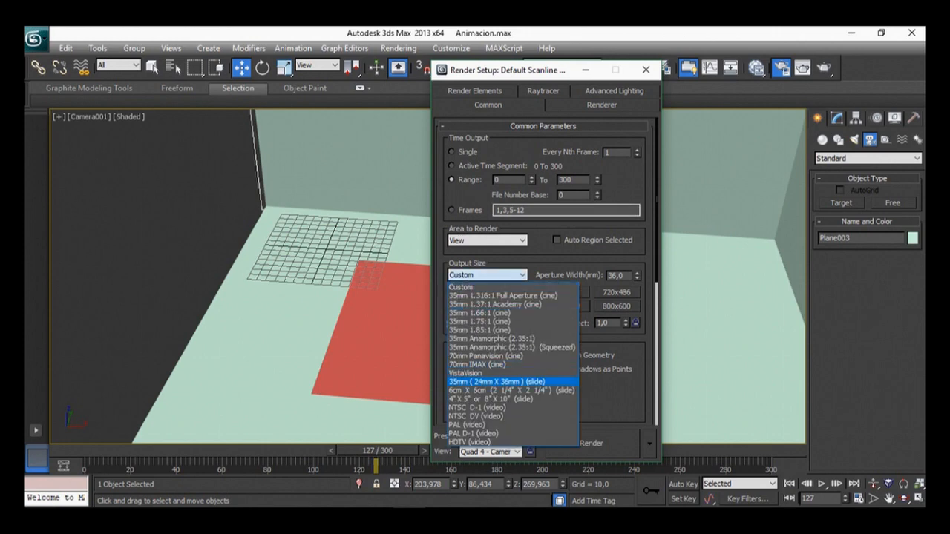
pyautogui.click(475, 442)
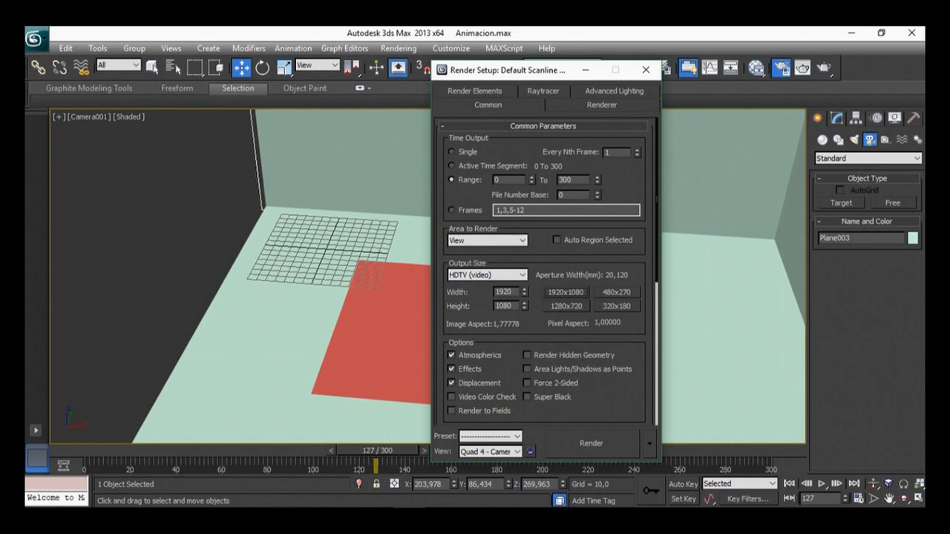
# Step: Set the render output to an AVI file named animacionPrimera on the Desktop, accepting the DV Video Encoder compression
pyautogui.scroll(-5, 546, 271)
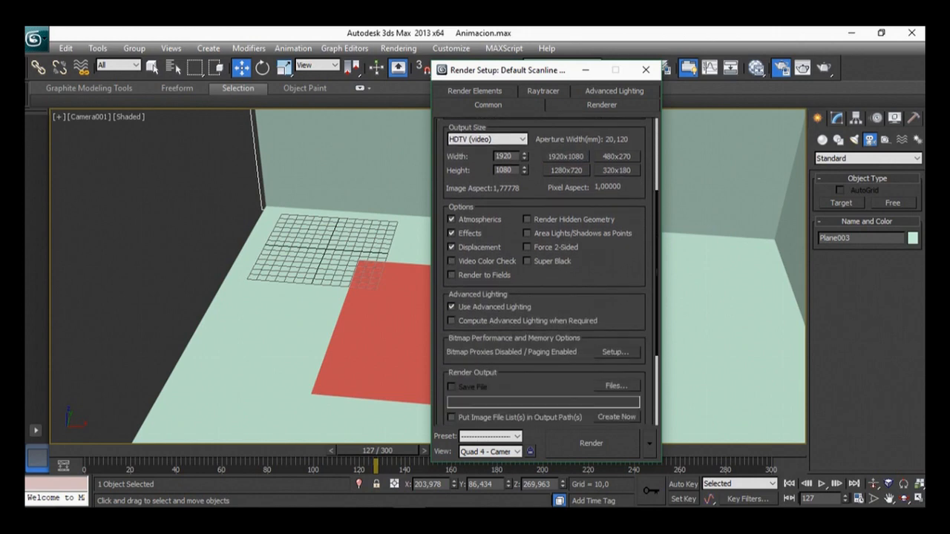
pyautogui.scroll(-3, 545, 271)
pyautogui.scroll(8, 546, 271)
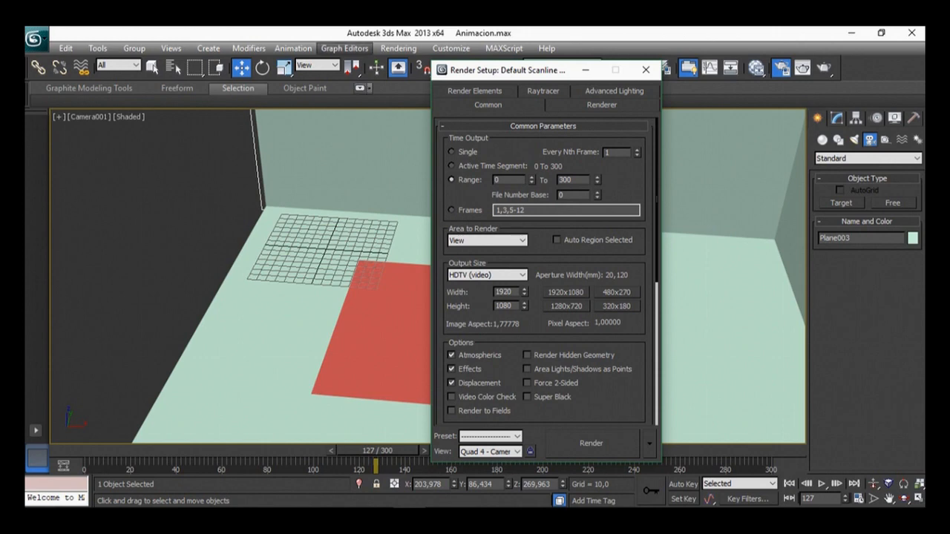
pyautogui.scroll(-8, 546, 271)
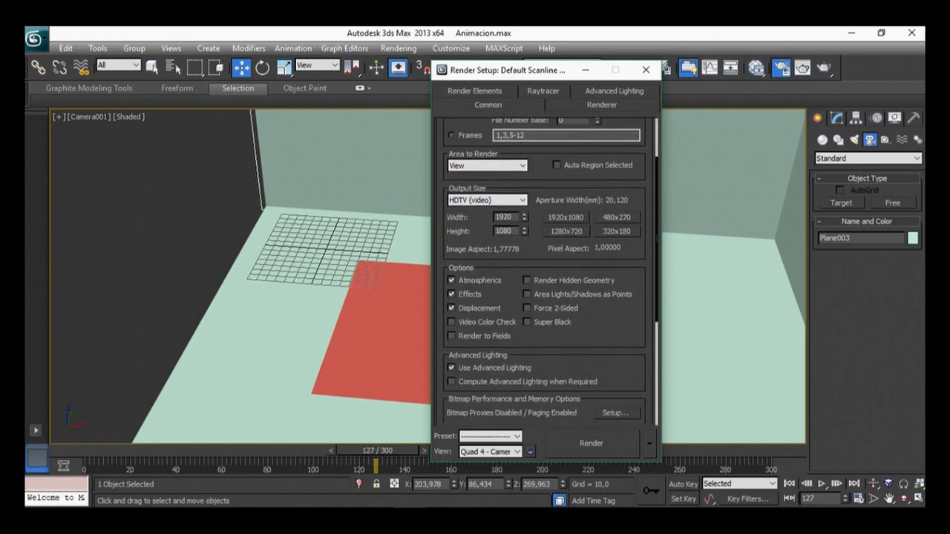
pyautogui.scroll(-4, 546, 271)
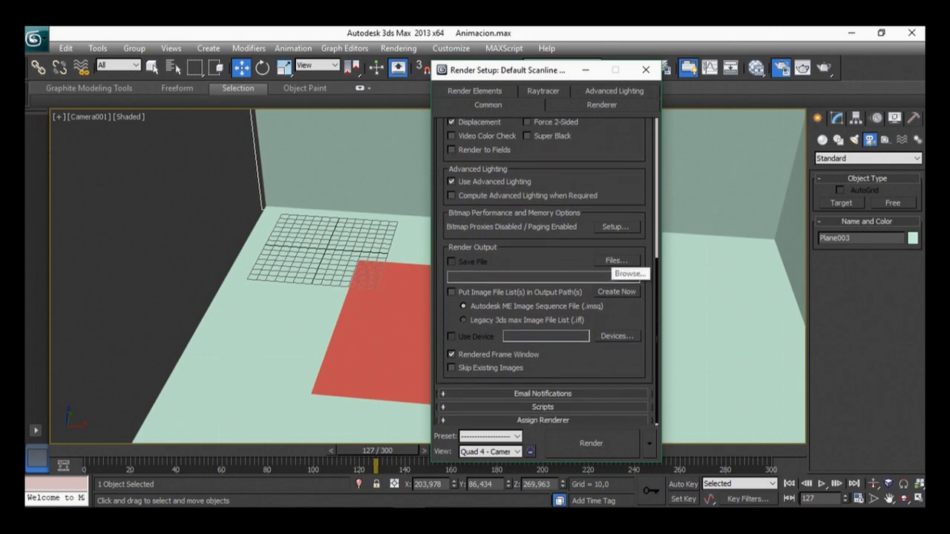
pyautogui.click(617, 260)
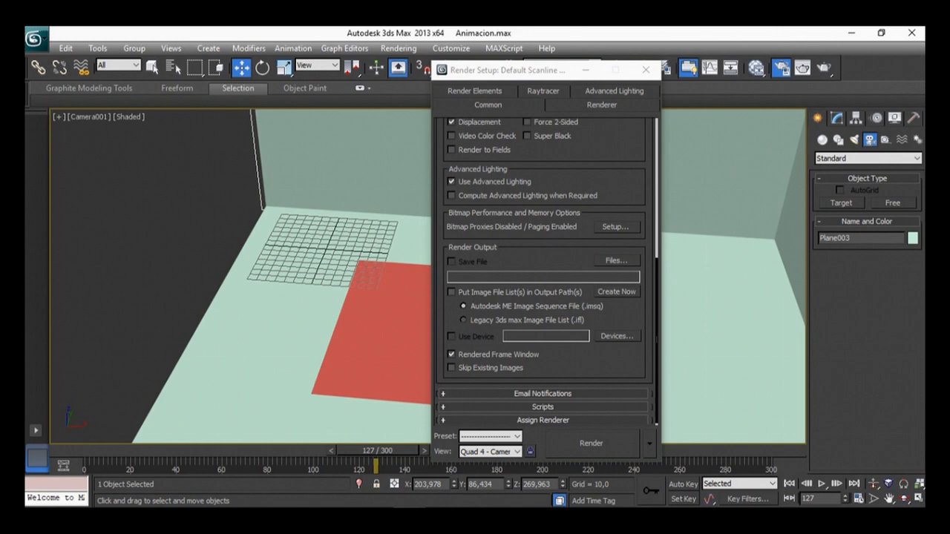
pyautogui.click(620, 134)
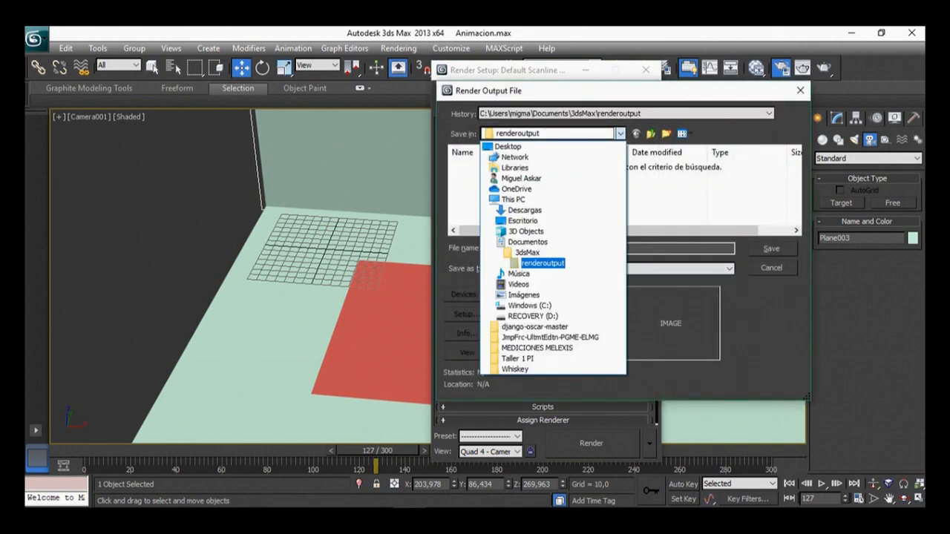
pyautogui.click(509, 145)
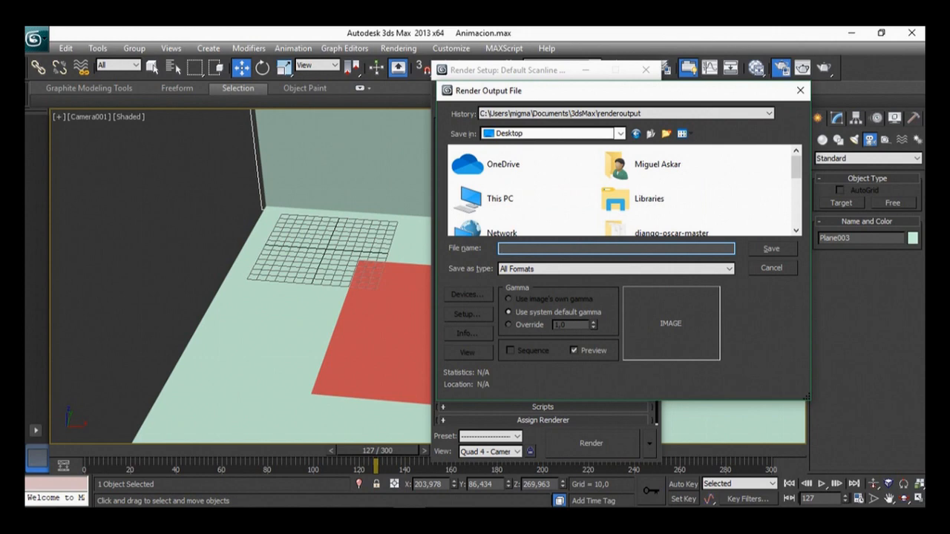
pyautogui.write('animacionPrimera')
pyautogui.click(616, 268)
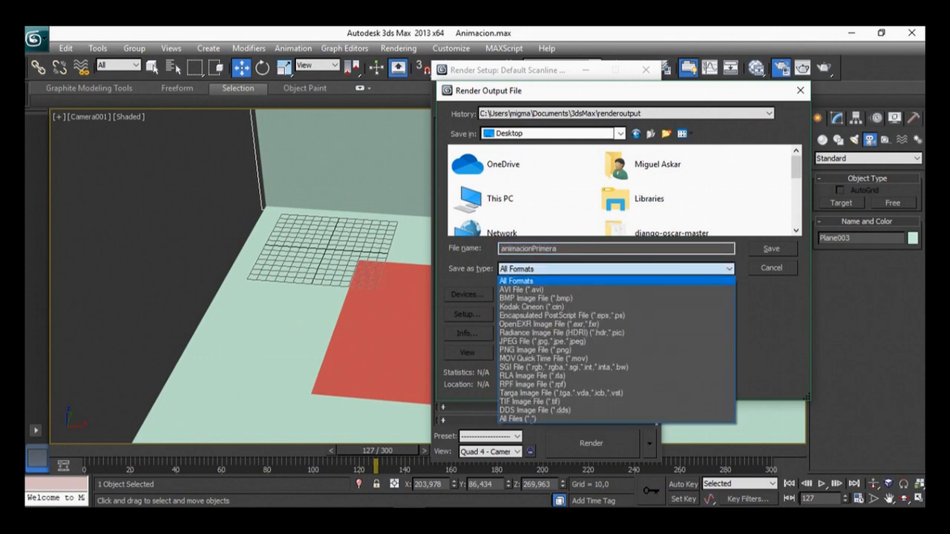
pyautogui.click(549, 291)
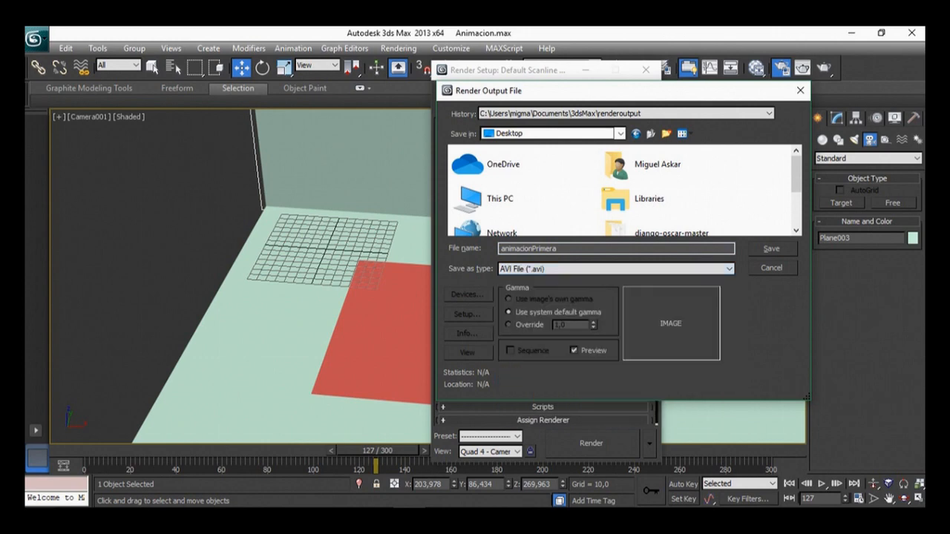
pyautogui.click(771, 249)
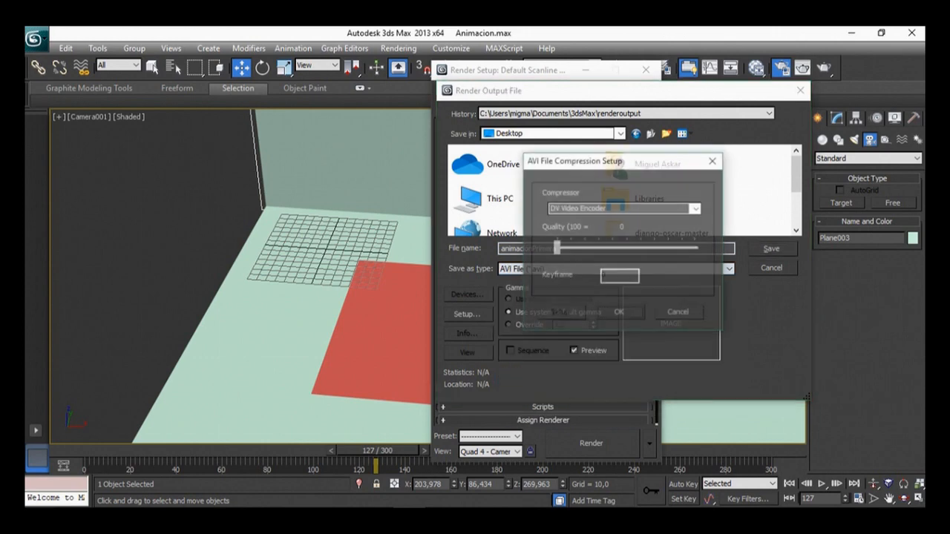
pyautogui.press('Return')
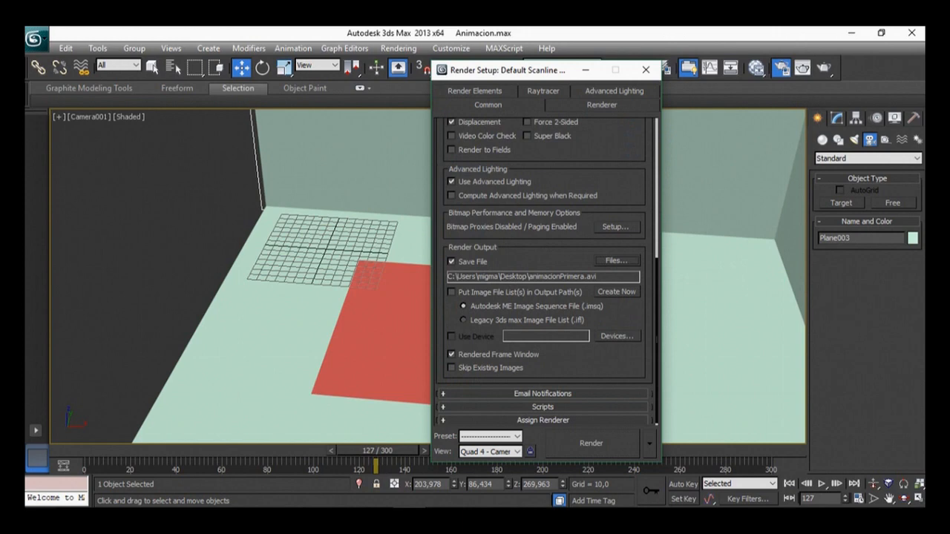
pyautogui.scroll(1, 546, 297)
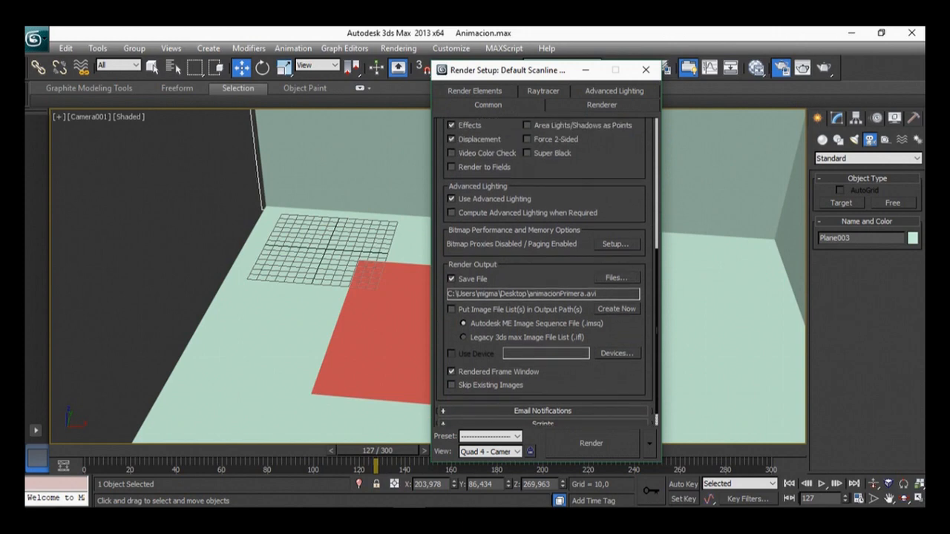
pyautogui.scroll(10, 546, 297)
pyautogui.scroll(4, 546, 297)
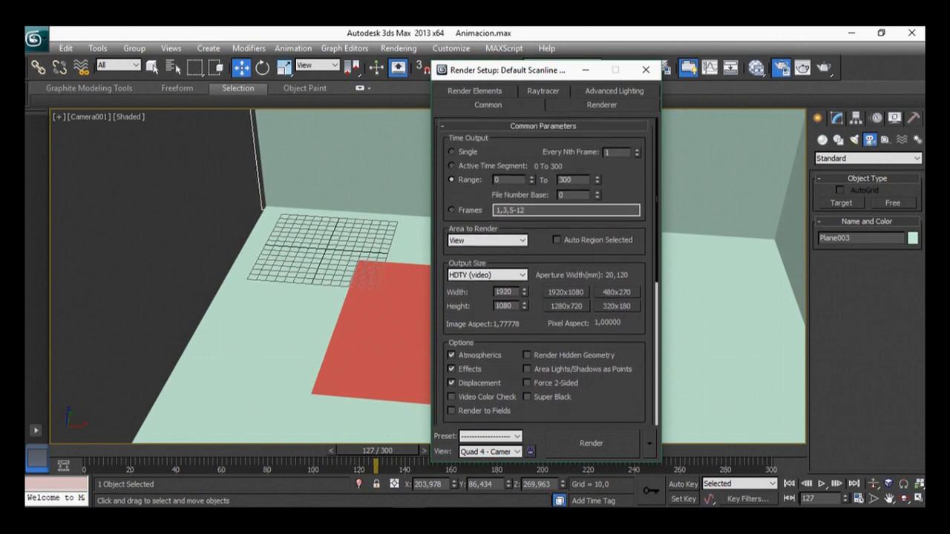
# Step: Check the AVI output settings and start rendering frames 0 to 300 from the Camera001 view
pyautogui.scroll(-3, 545, 297)
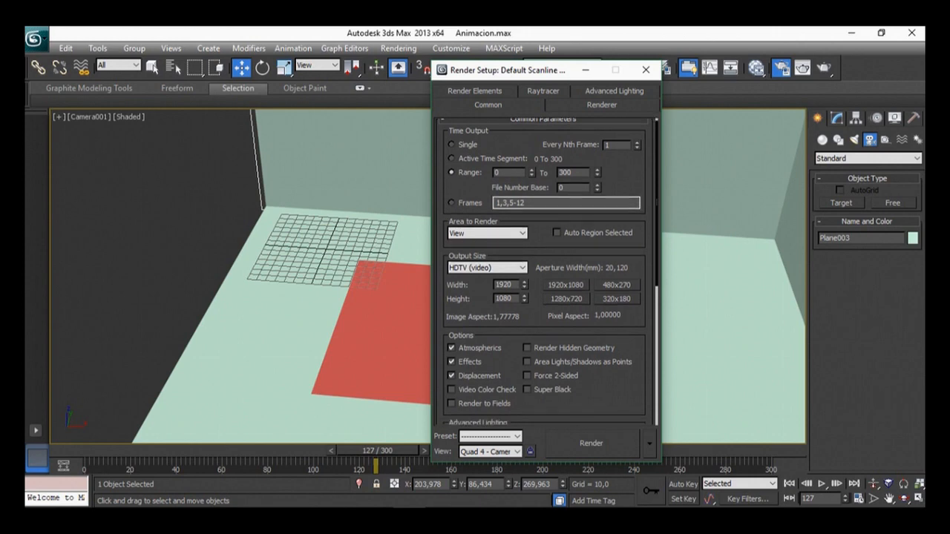
pyautogui.scroll(-10, 546, 297)
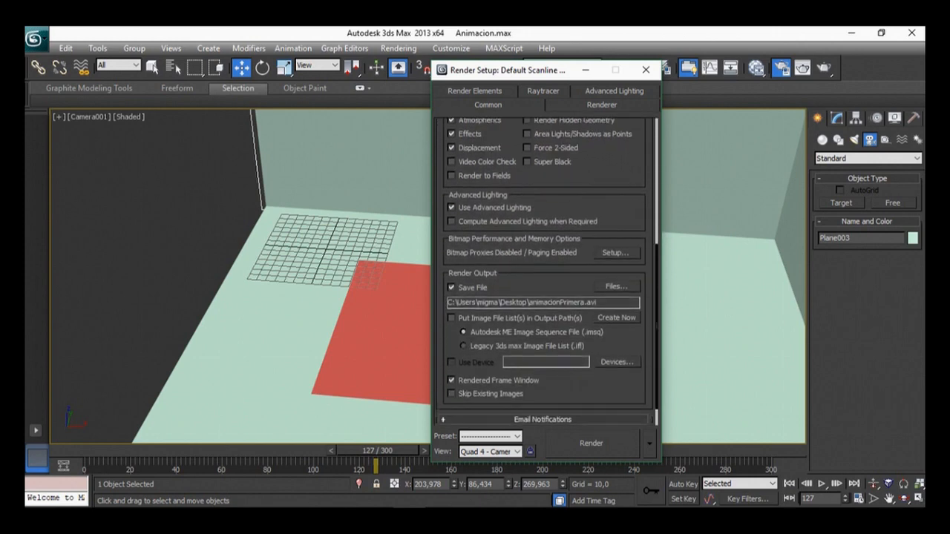
pyautogui.click(592, 443)
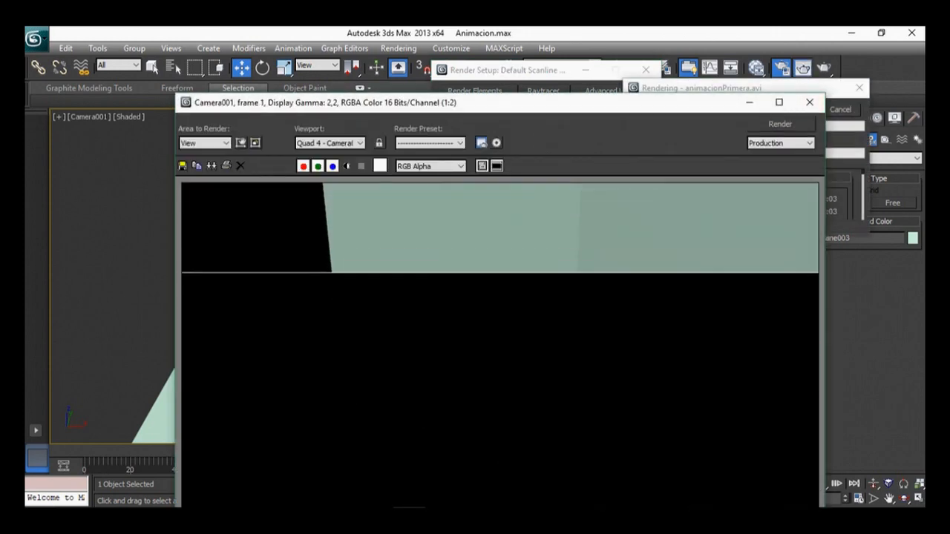
# Step: While the animation renders, move the rendered frame window to check the current frame, and clear it away from the viewport and render settings
pyautogui.moveTo(520, 102); pyautogui.dragTo(292, 481)
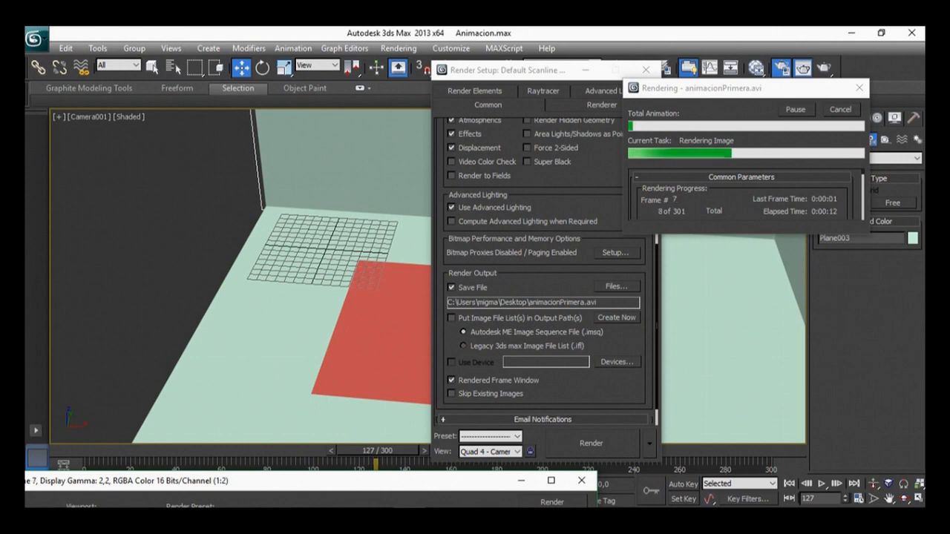
pyautogui.moveTo(297, 481); pyautogui.dragTo(424, 48)
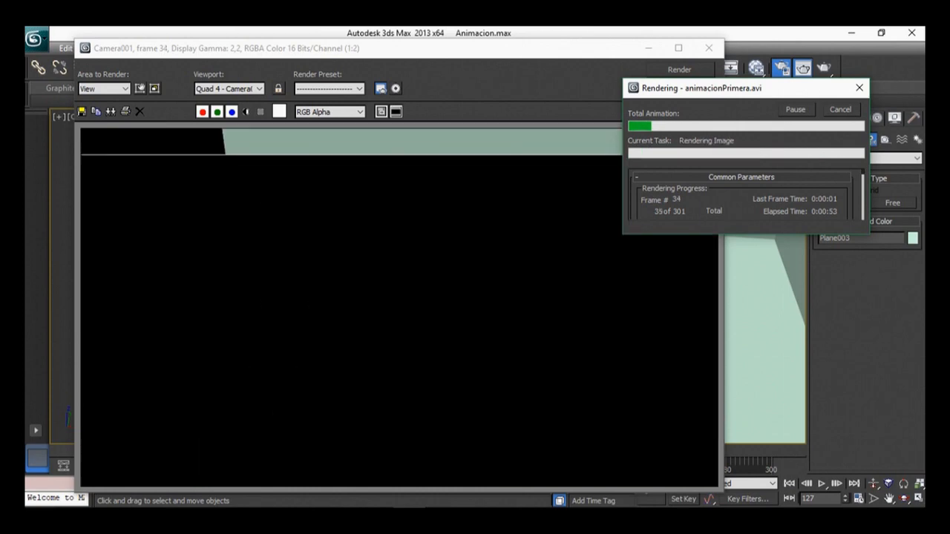
pyautogui.moveTo(371, 48); pyautogui.dragTo(283, 335)
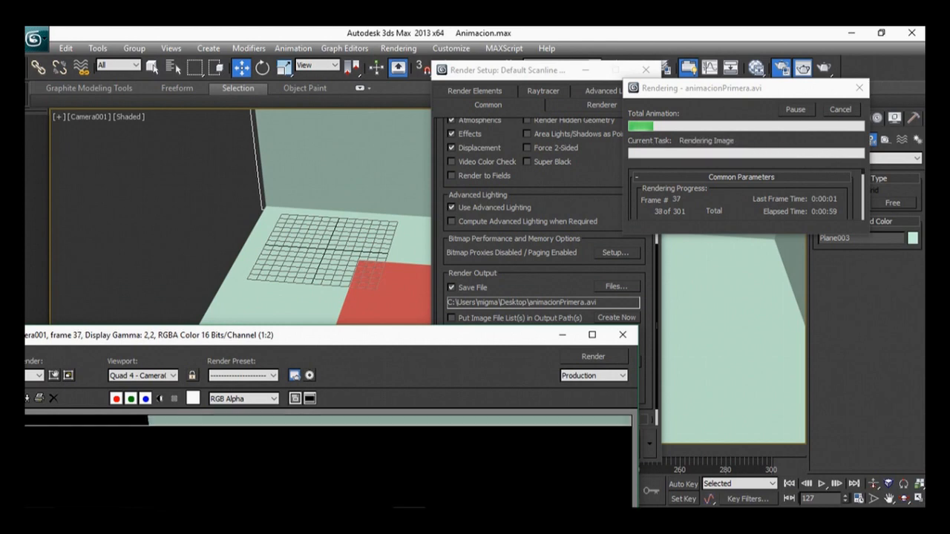
pyautogui.moveTo(282, 334); pyautogui.dragTo(267, 448)
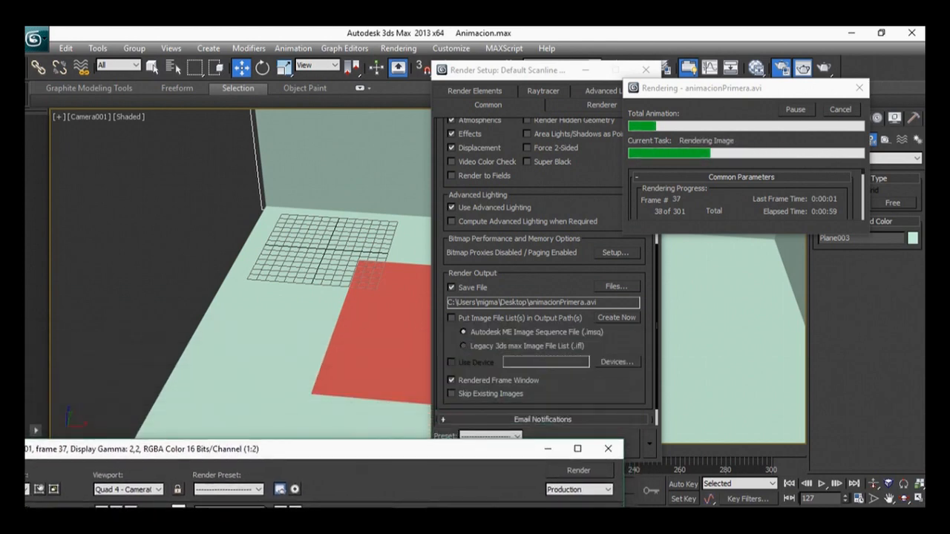